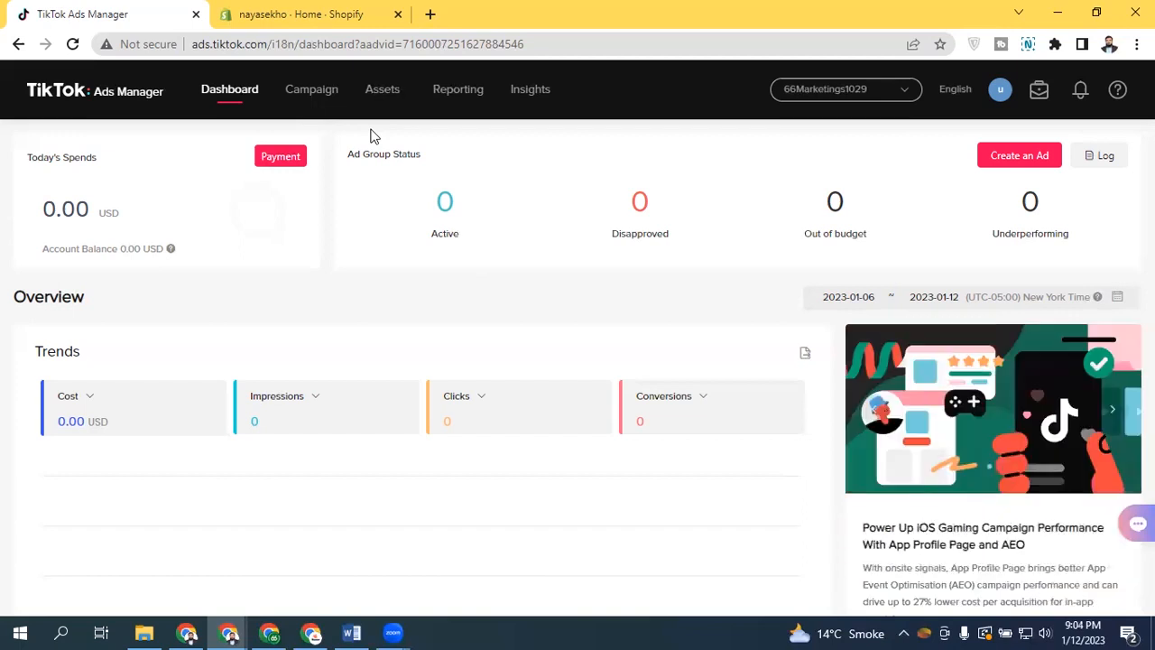
Open Audience Insights and browse the available countries in the Locations filter
click(533, 94)
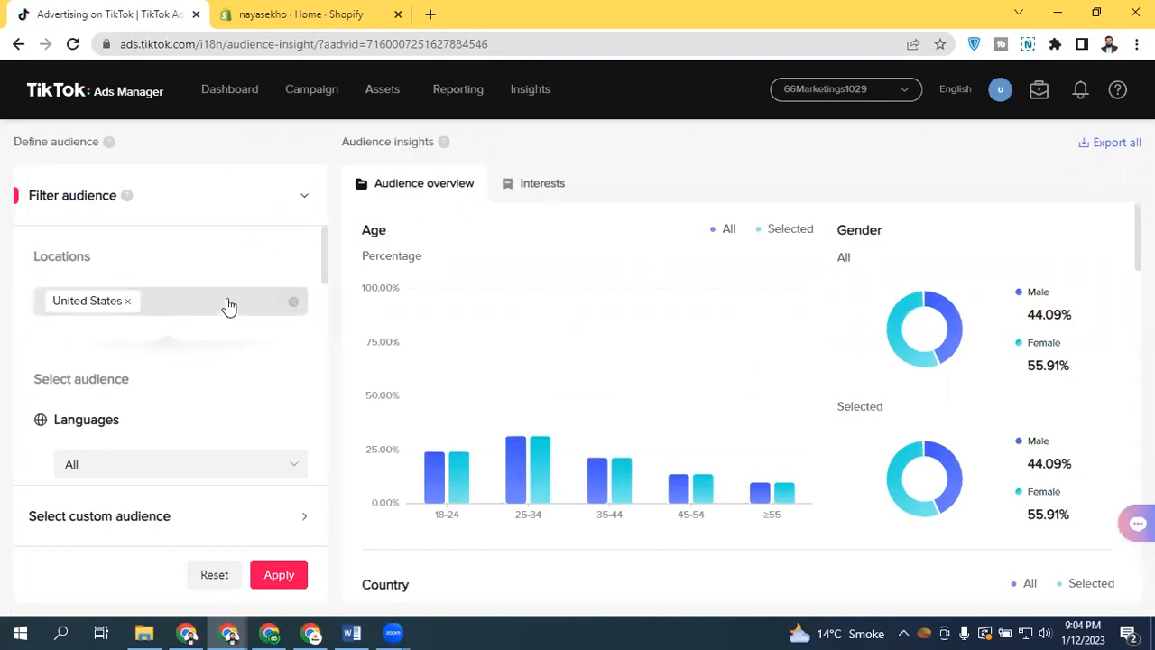
click(193, 308)
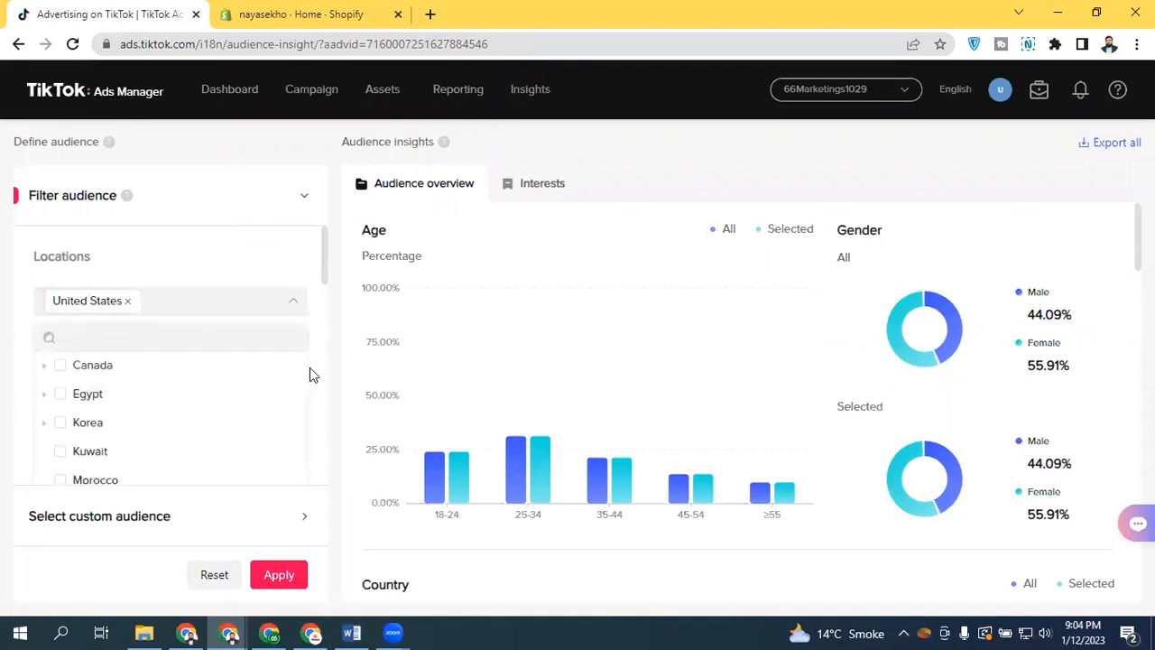
scroll(302, 415, down, 2)
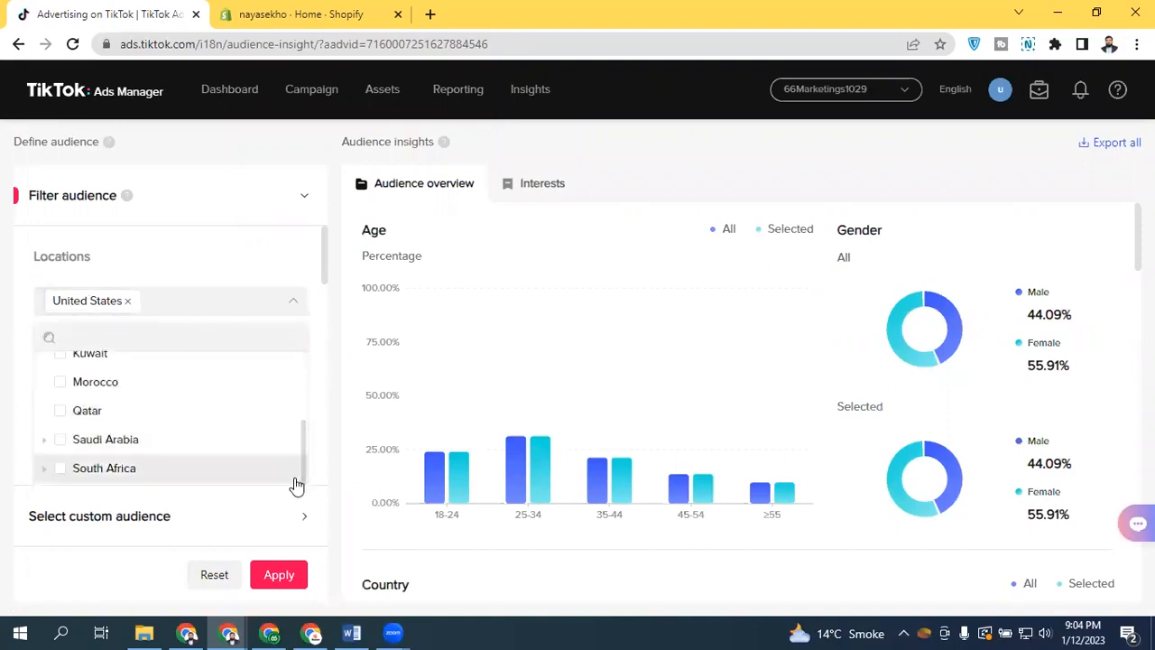
scroll(297, 433, up, 2)
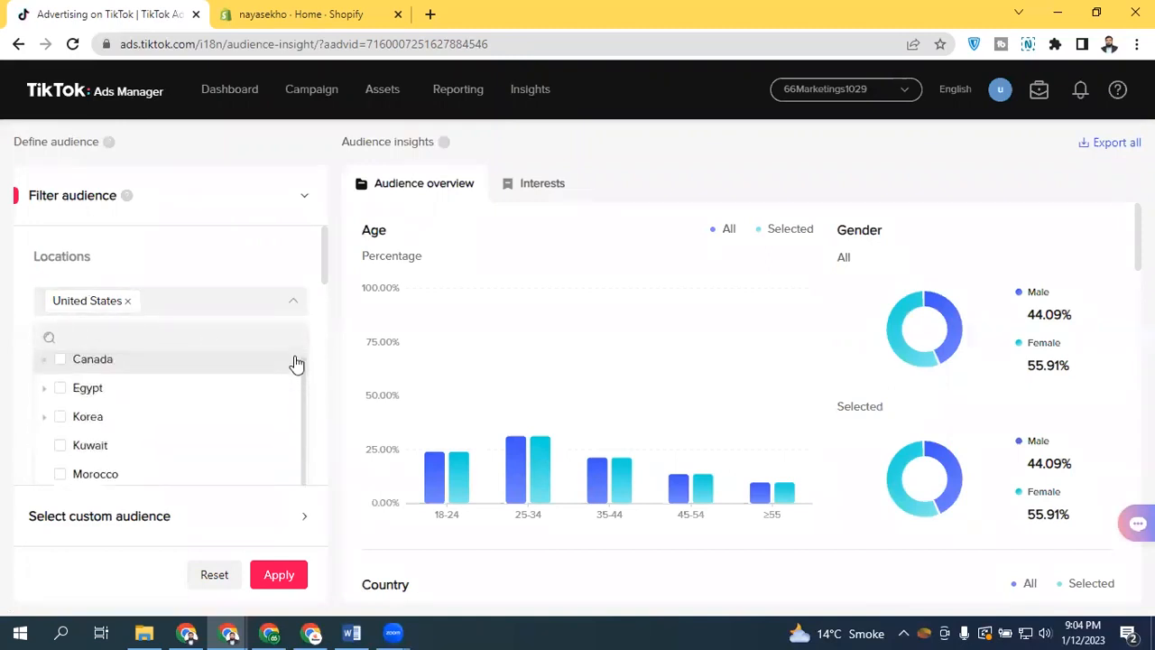
scroll(286, 466, down, 2)
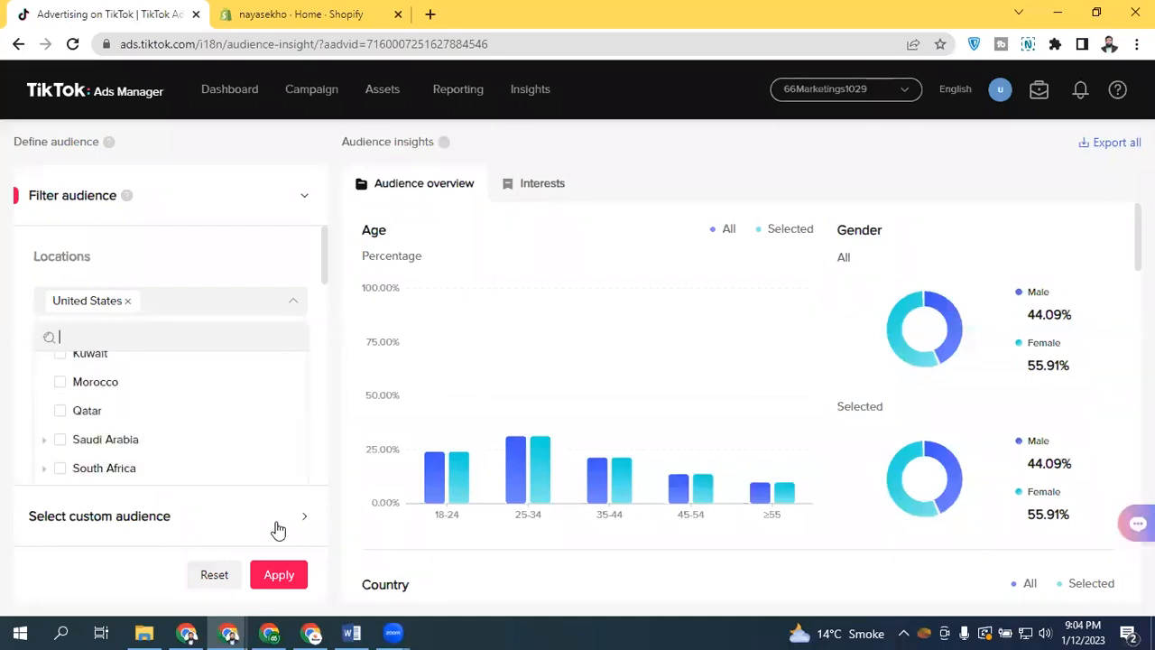
click(226, 253)
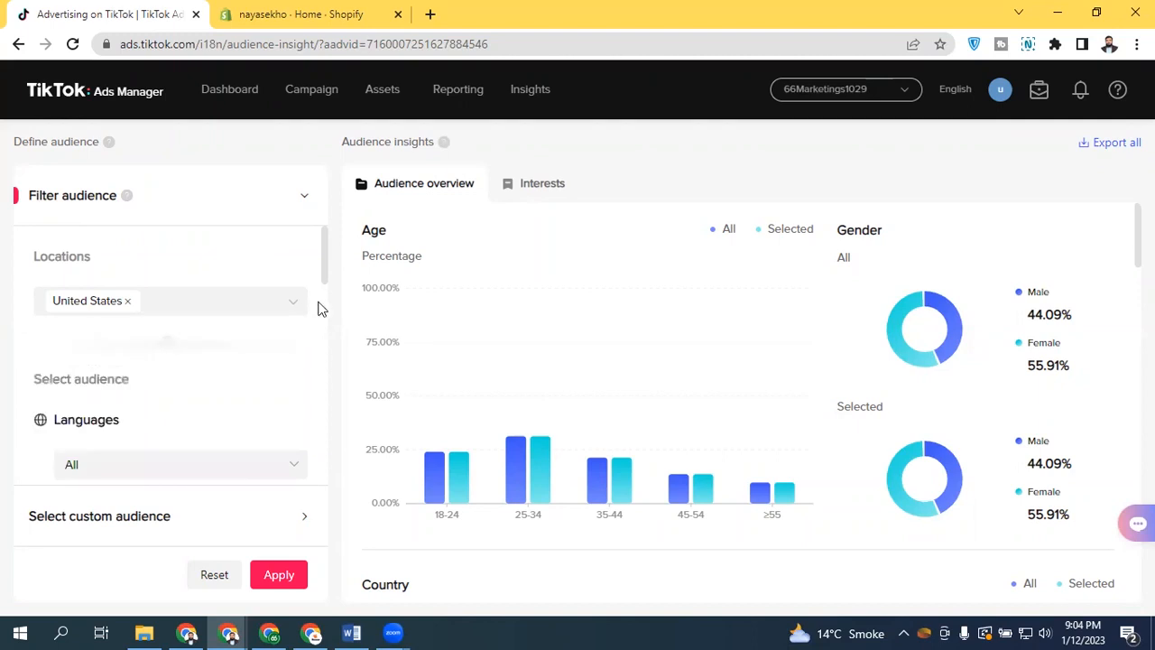
mouse_move(325, 248)
mouse_down()
mouse_move(325, 289)
mouse_move(325, 225)
mouse_up()
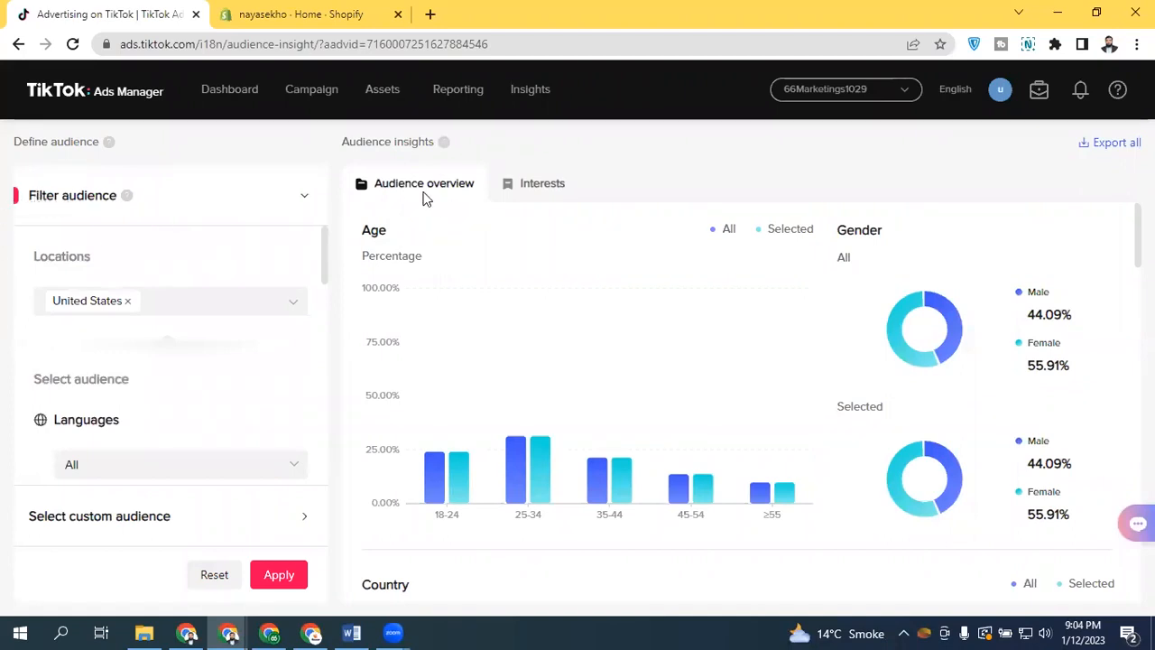
Switch to the Interests tab and back to the Audience overview
click(530, 181)
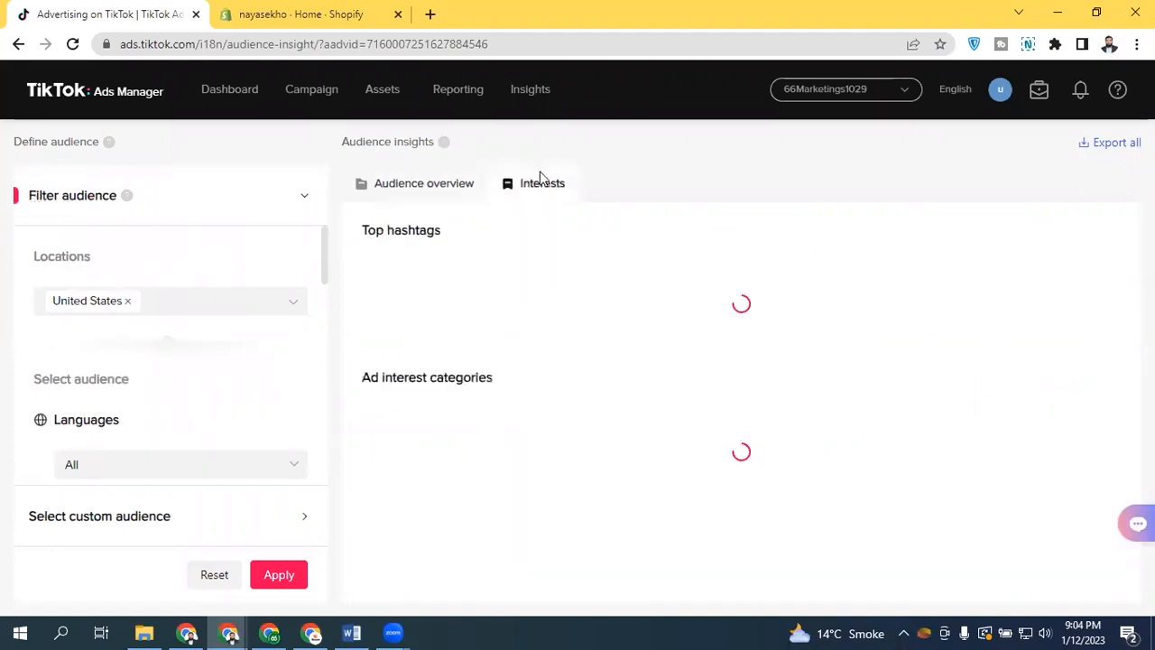
click(410, 184)
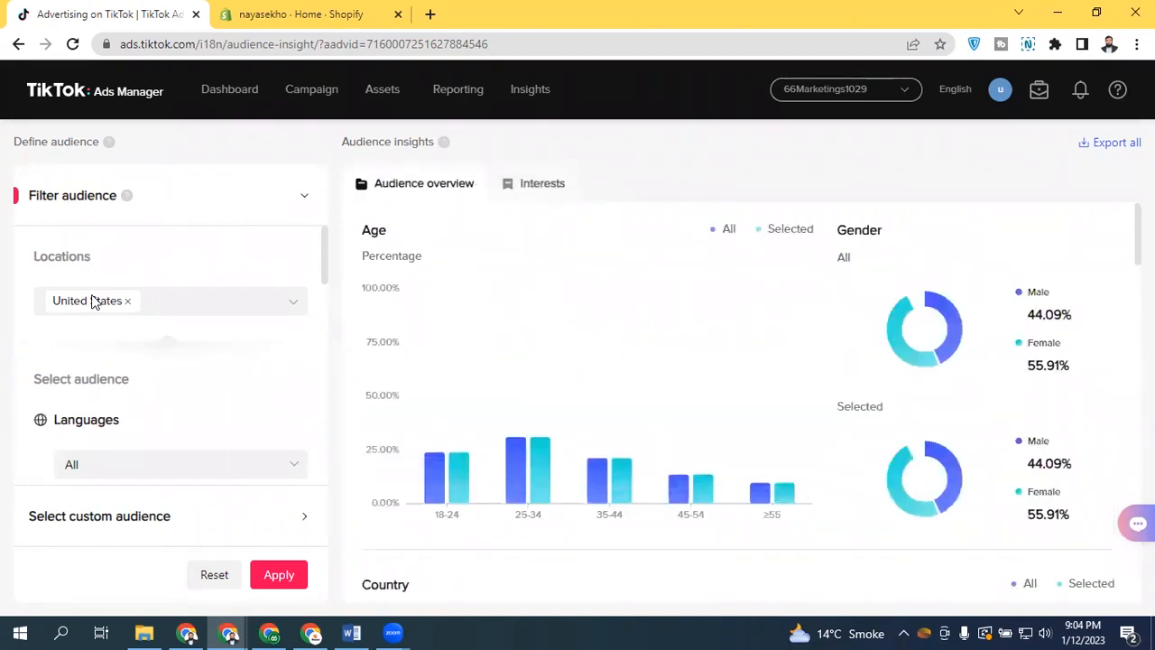
mouse_move(326, 246)
mouse_down()
mouse_move(323, 292)
mouse_move(322, 267)
mouse_up()
double_click(84, 268)
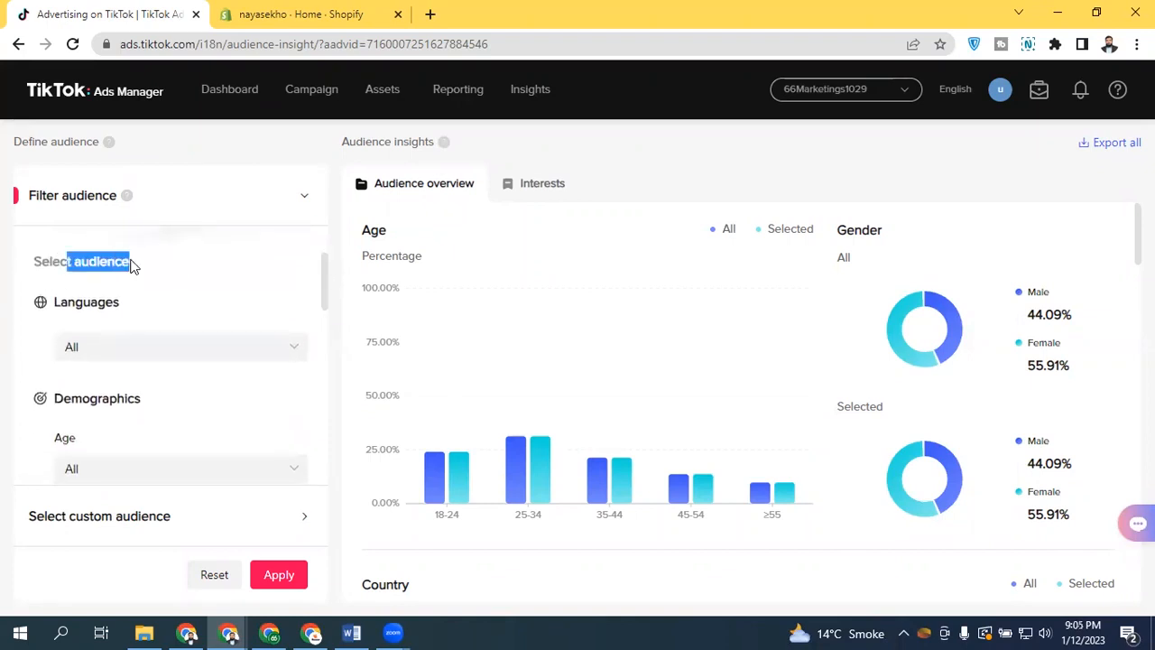
Filter the audience by the Arabic language and apply the filter
drag(47, 312, 149, 303)
click(150, 303)
click(131, 357)
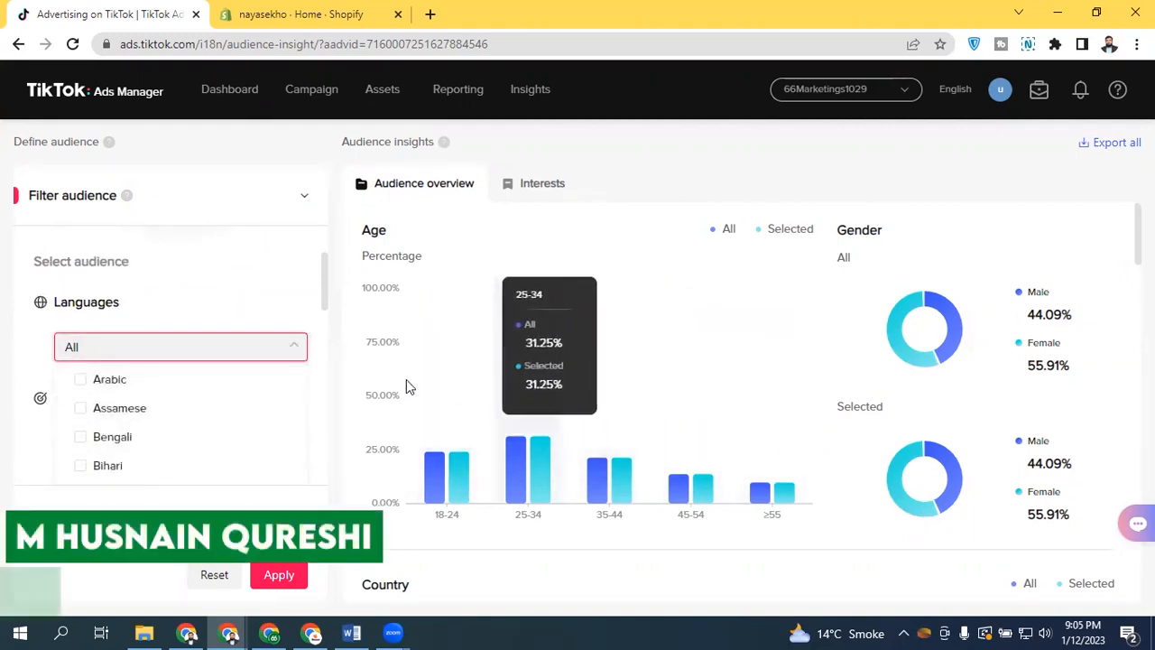
click(86, 382)
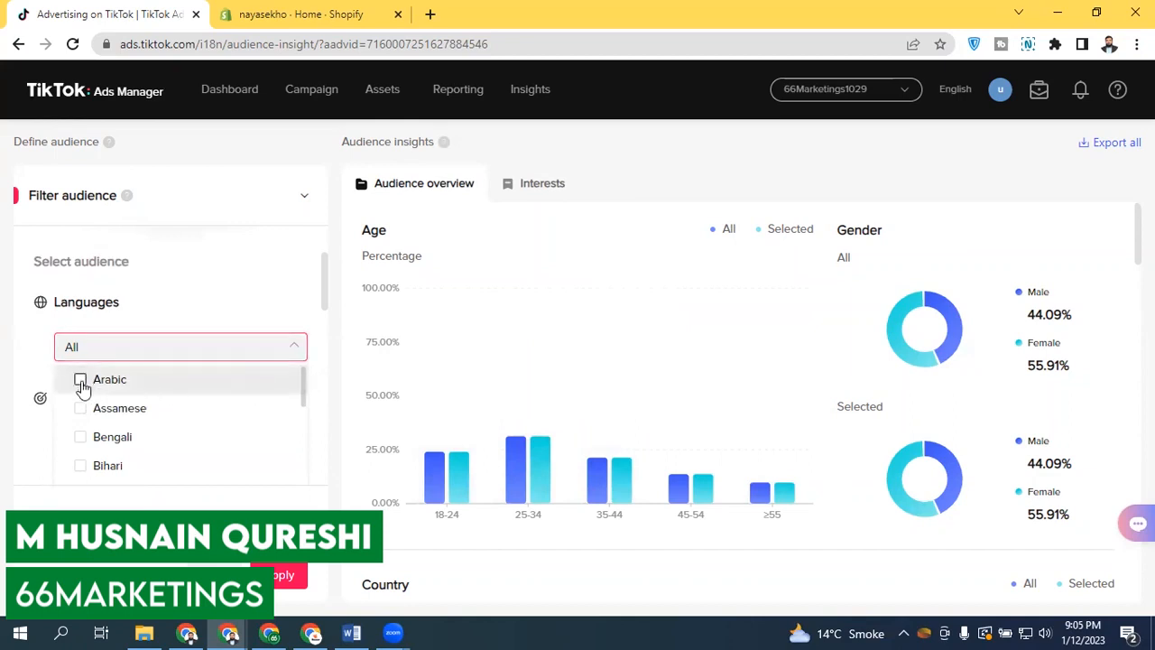
click(318, 344)
click(271, 572)
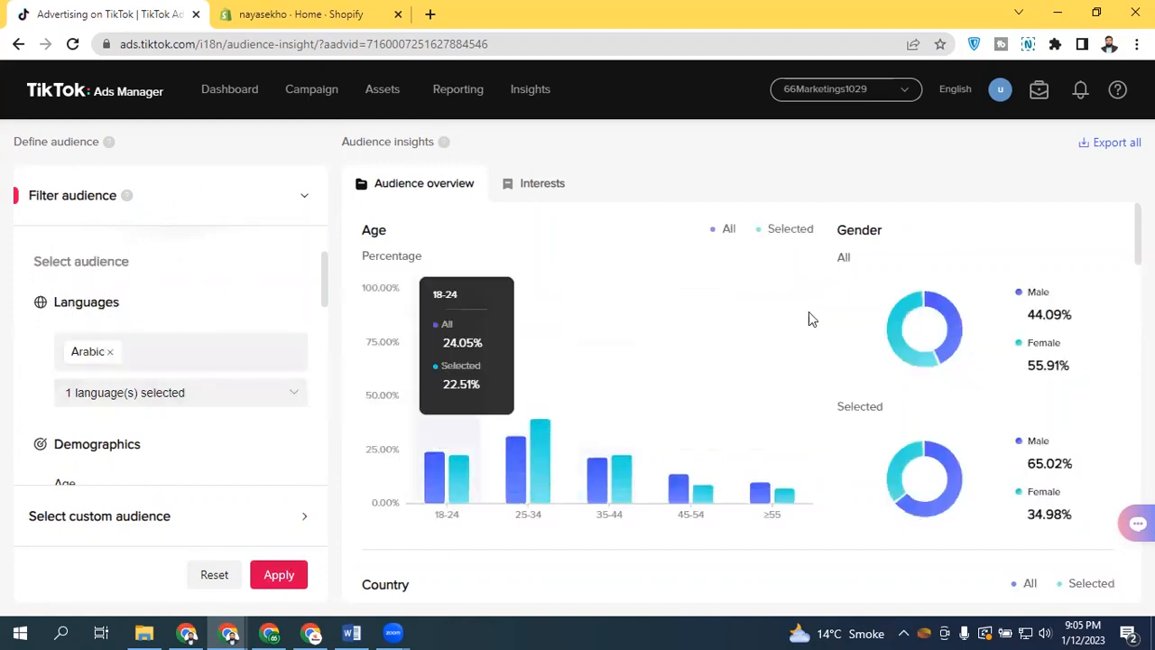
Scroll through the filtered audience's age, gender, country and top states charts
scroll(736, 406, down, 2)
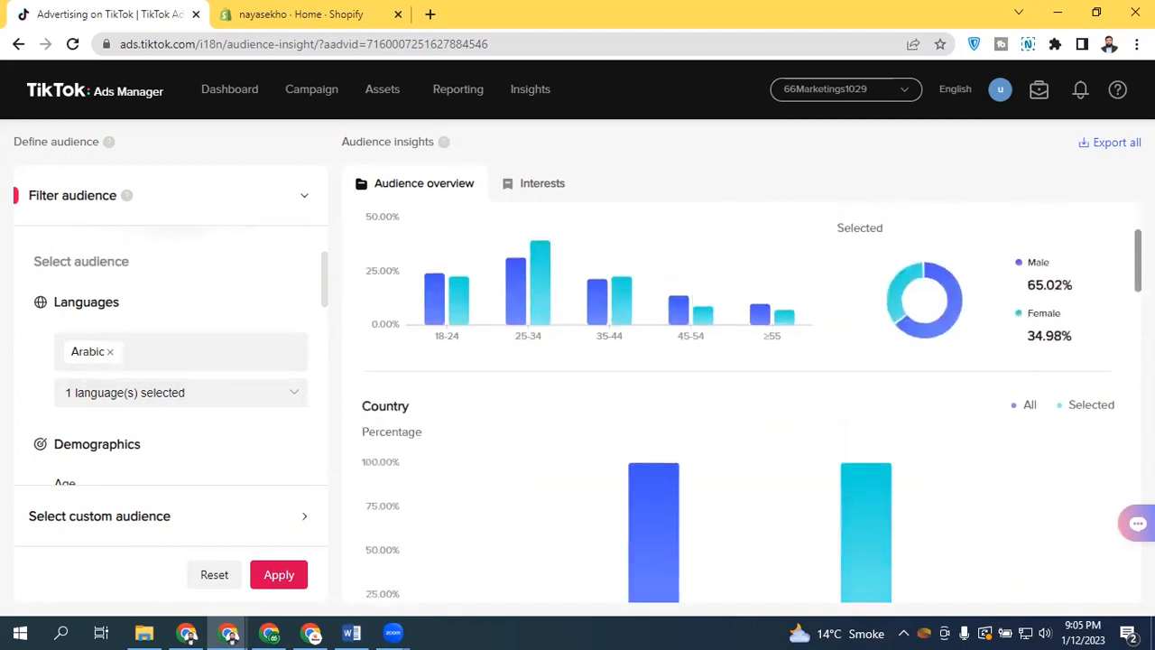
scroll(749, 402, up, 2)
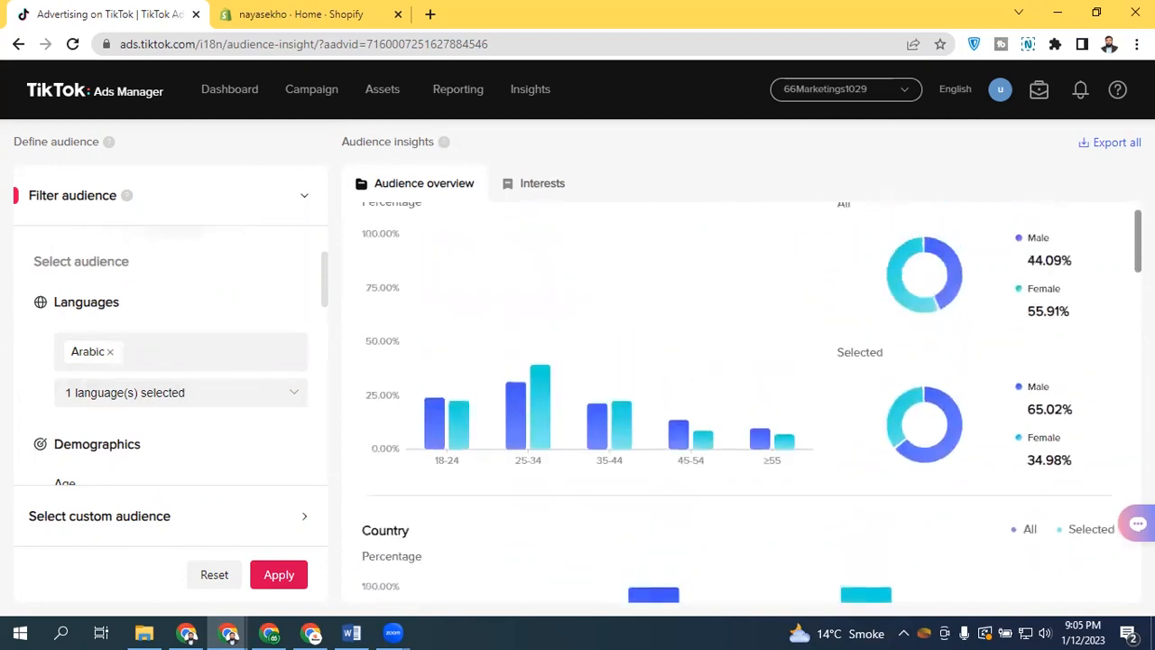
drag(1138, 240, 1137, 234)
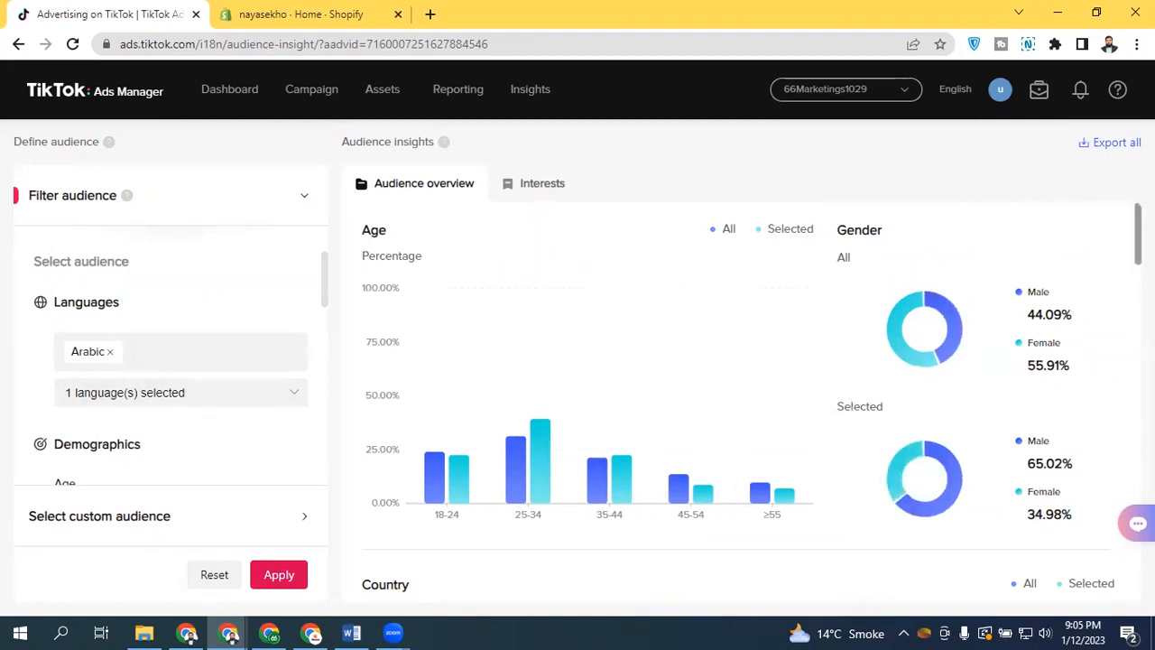
scroll(740, 406, down, 1)
scroll(740, 406, down, 1)
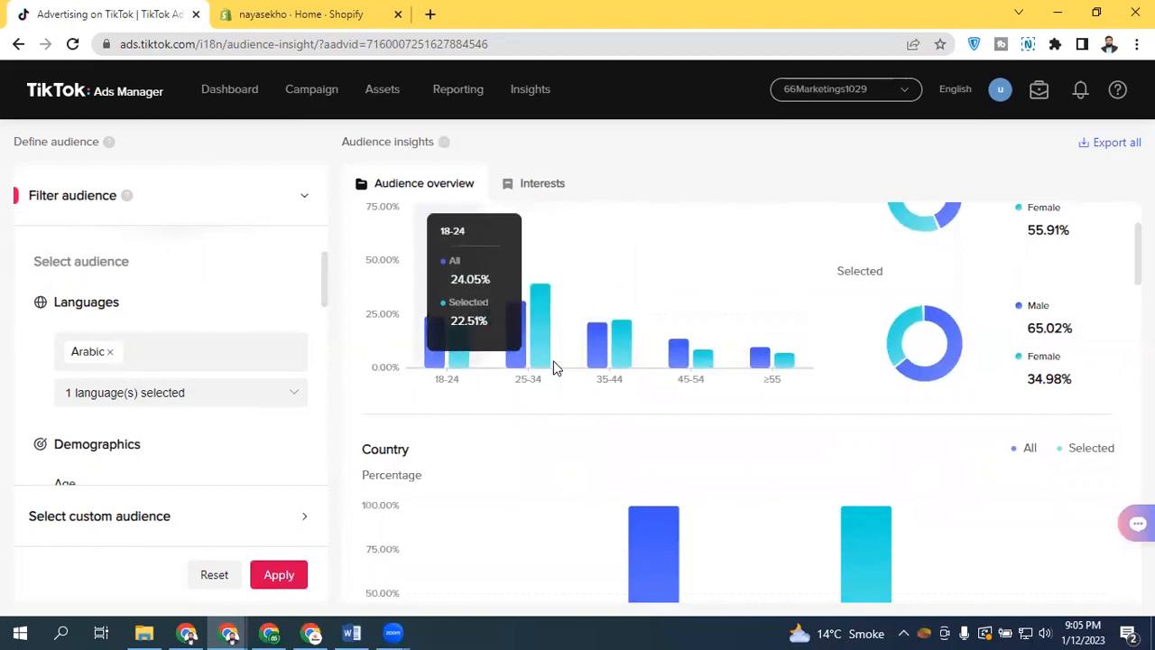
scroll(980, 384, down, 2)
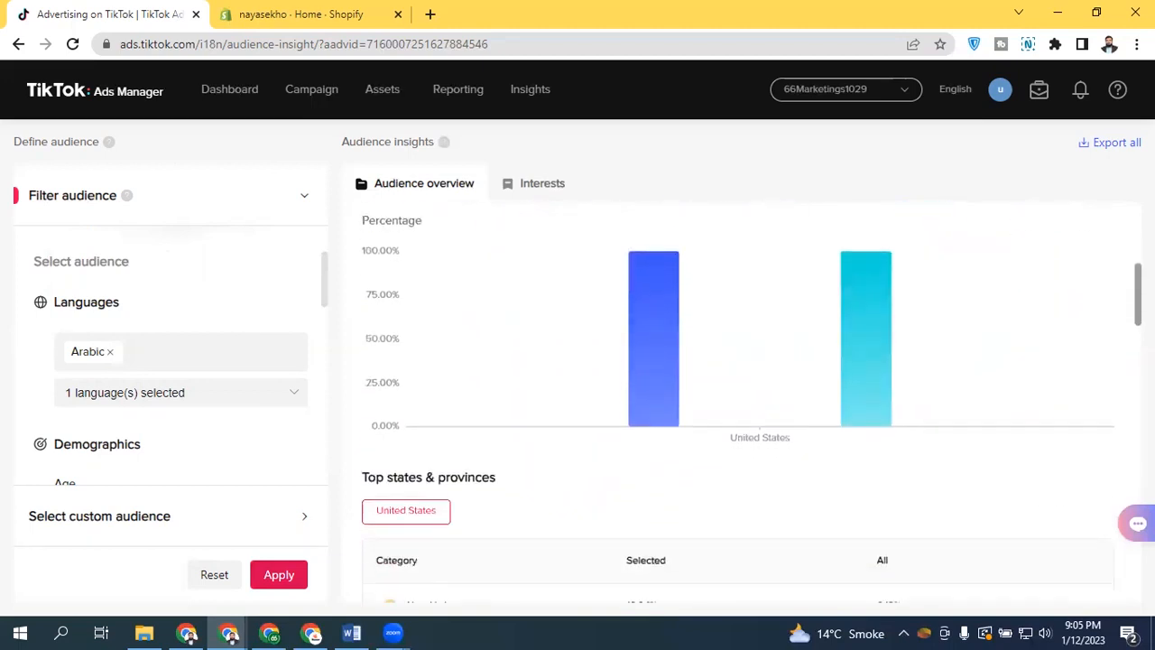
mouse_move(675, 401)
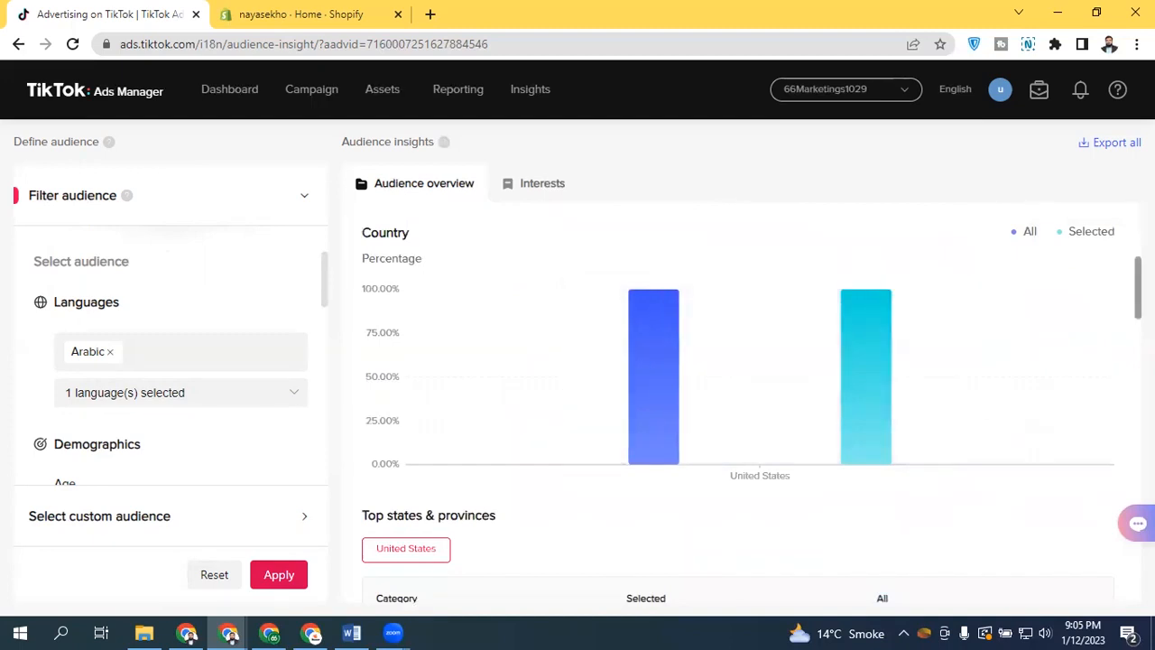
scroll(871, 394, down, 2)
scroll(752, 403, down, 1)
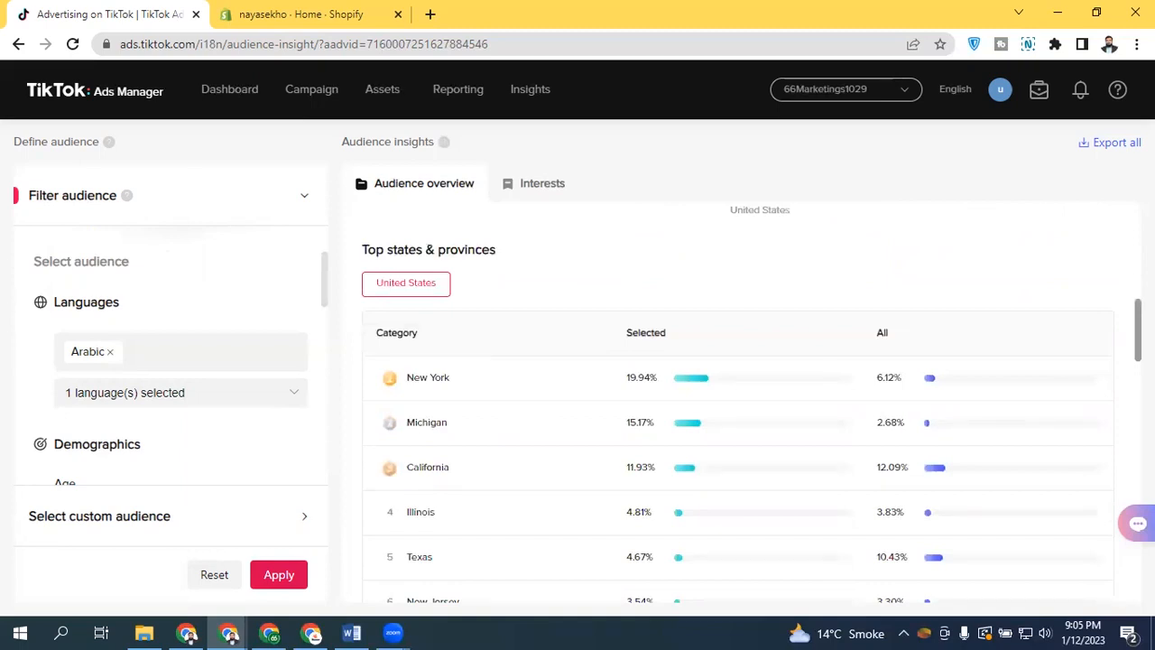
scroll(752, 395, down, 2)
scroll(751, 400, up, 1)
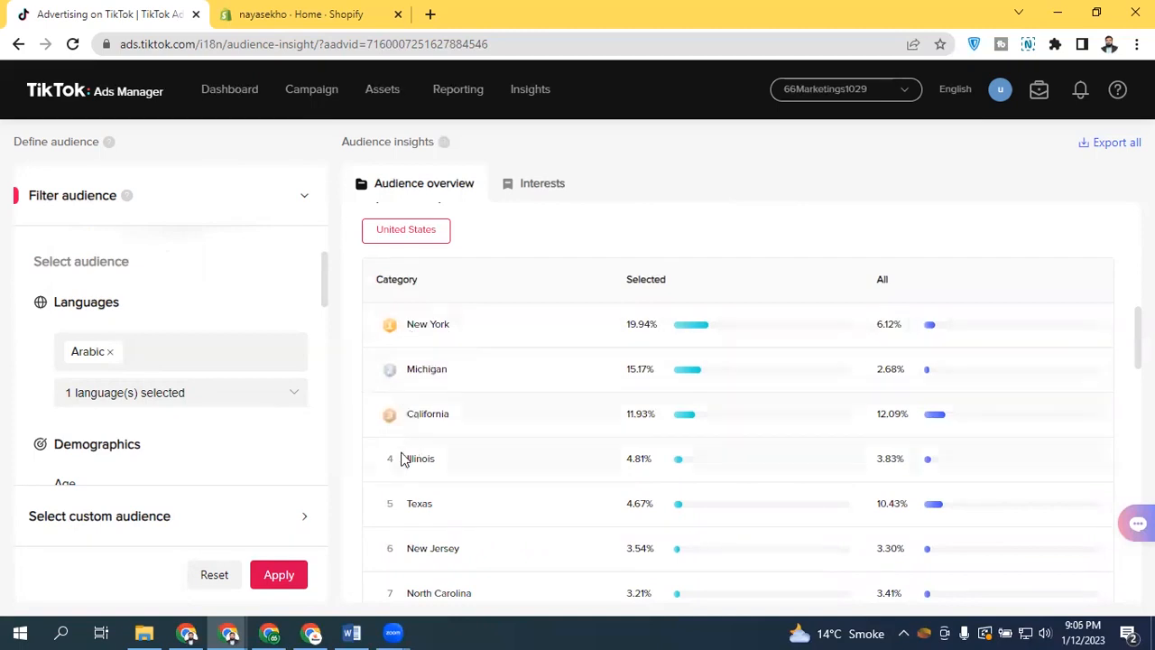
scroll(749, 406, down, 5)
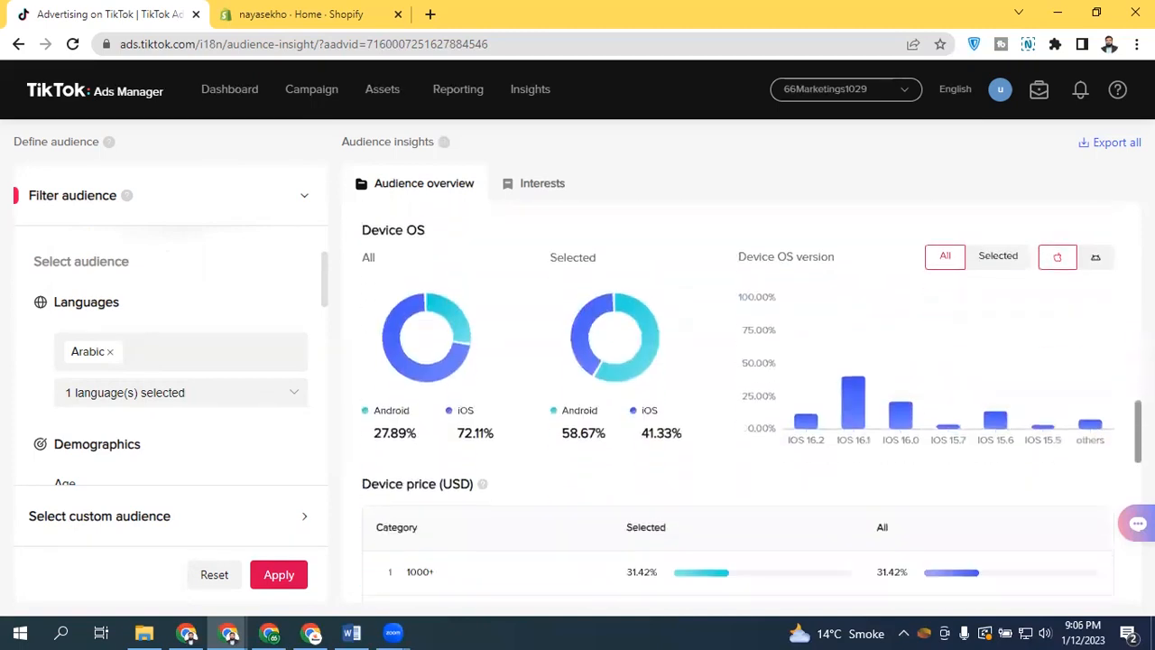
Review the device OS, device price and top and bottom interests for the filtered audience
drag(1138, 434, 1138, 431)
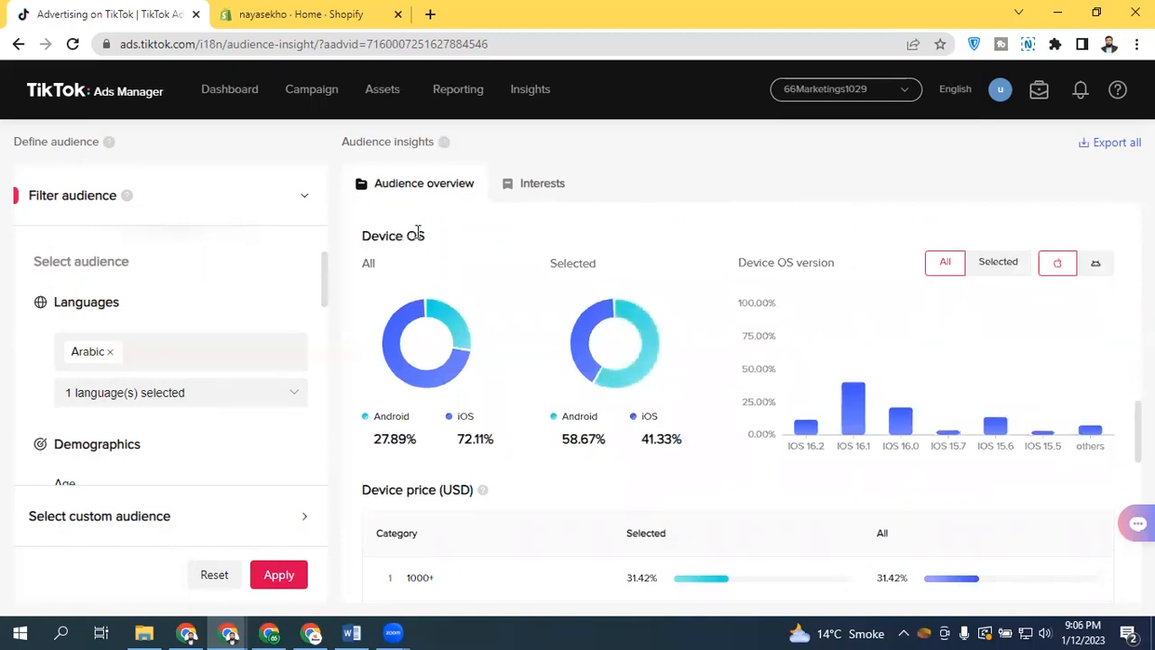
drag(1138, 432, 1138, 471)
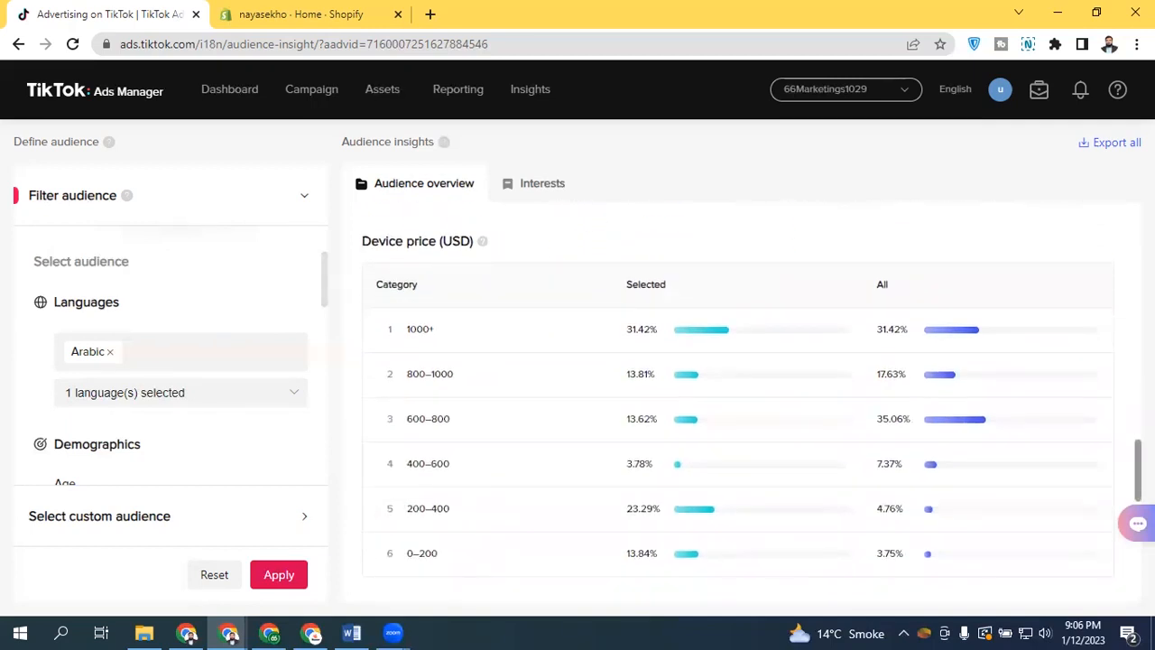
drag(1138, 471, 1137, 542)
triple_click(371, 285)
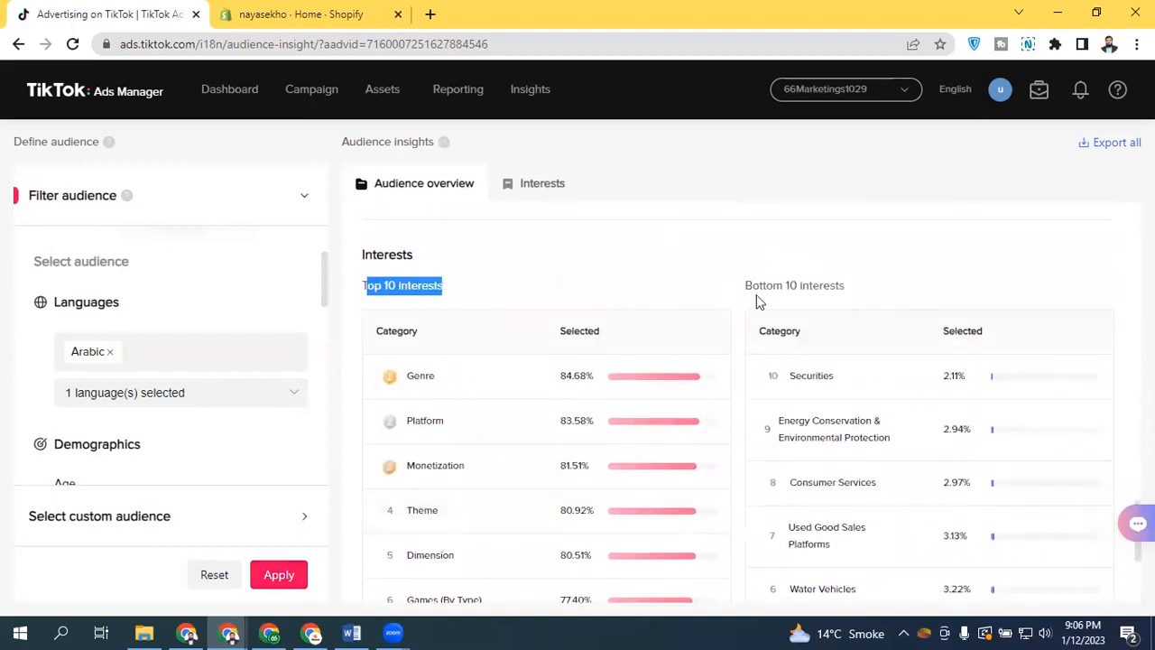
click(815, 284)
drag(769, 284, 863, 285)
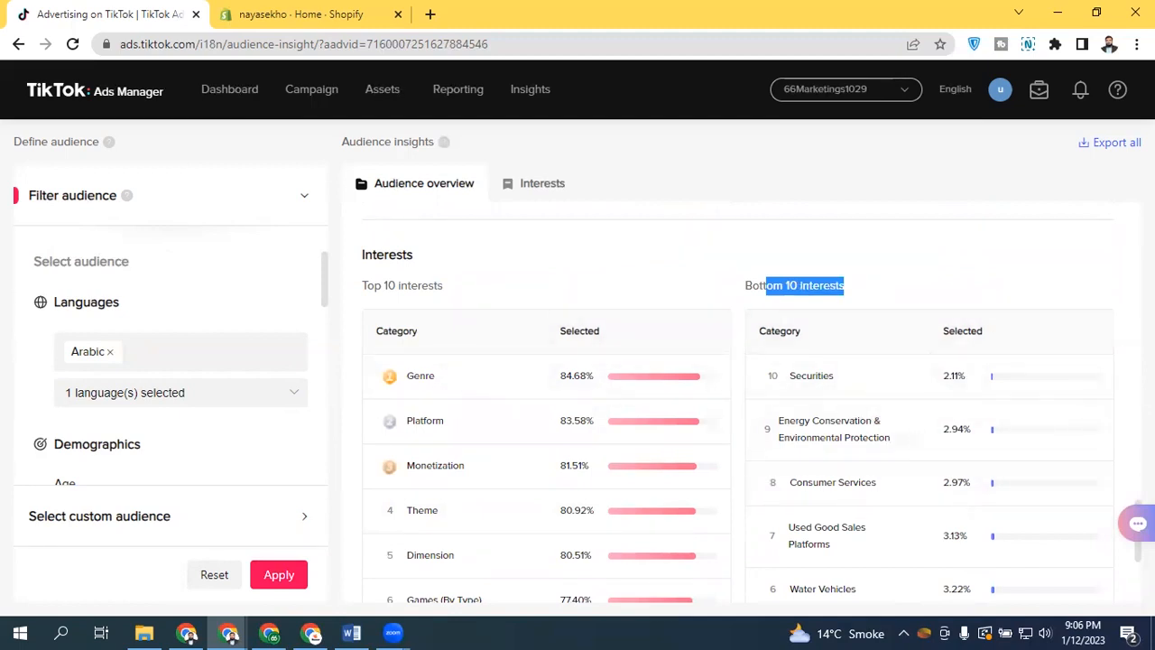
scroll(752, 406, down, 3)
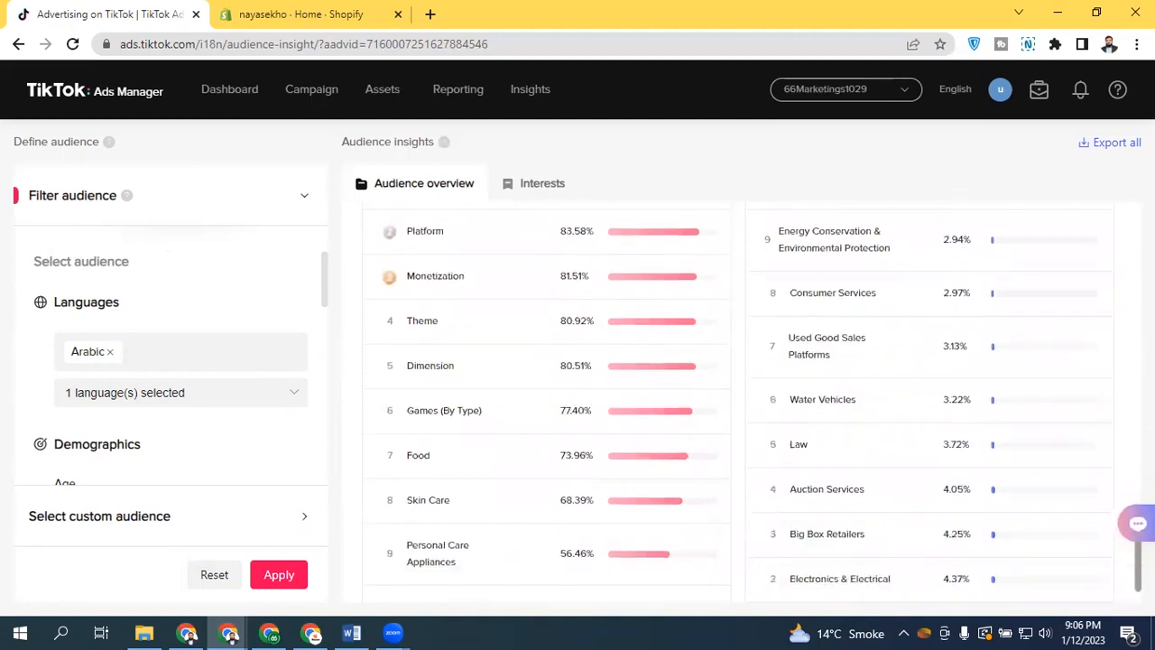
drag(1138, 569, 1133, 221)
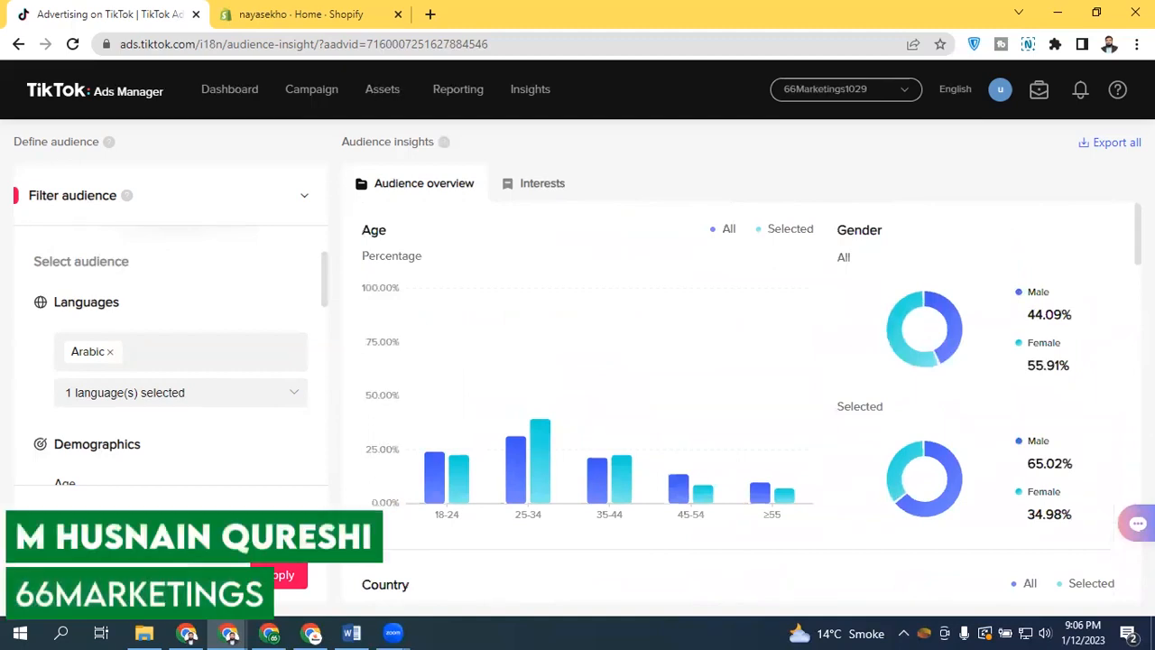
Remove the Arabic language filter and apply the change
click(112, 355)
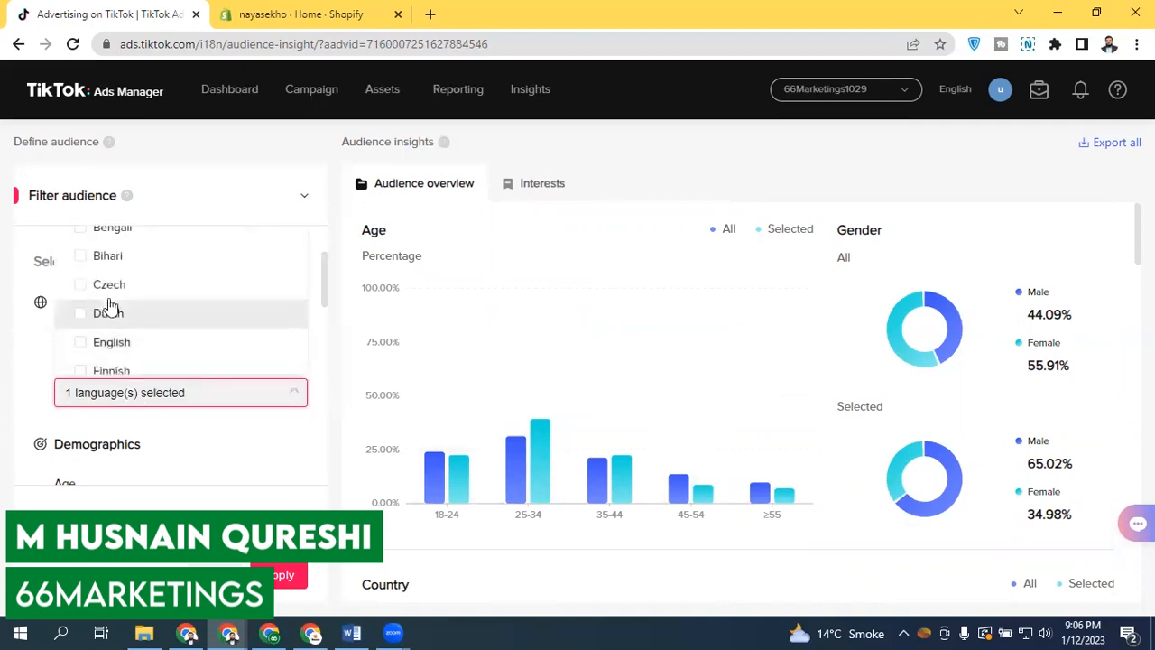
click(165, 400)
click(110, 350)
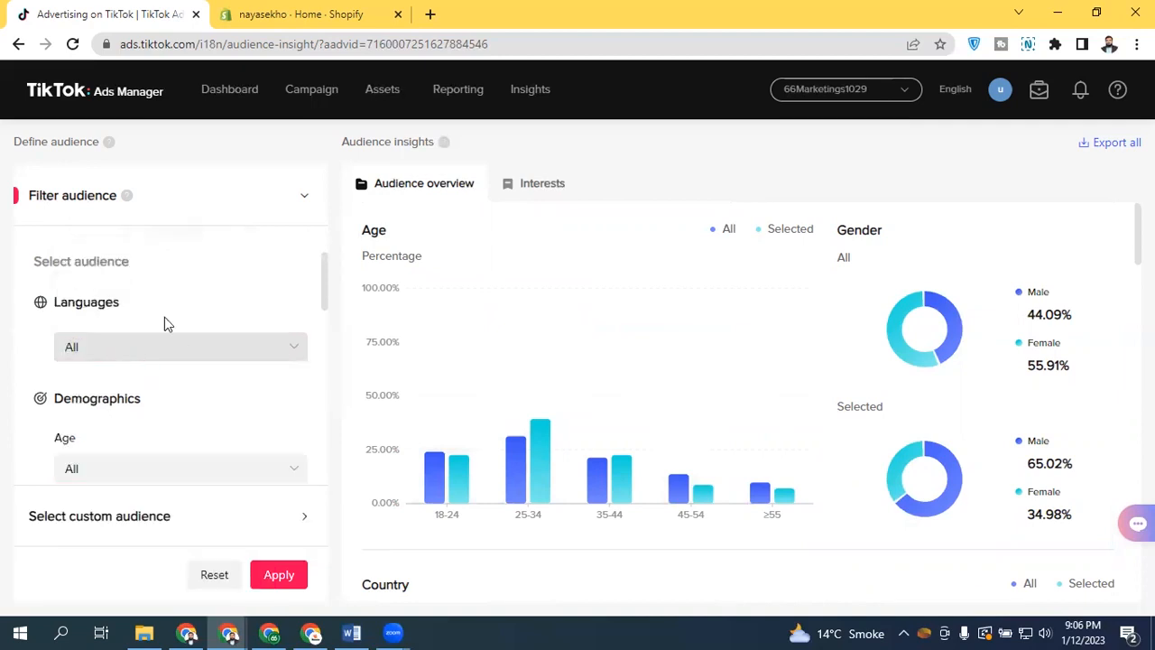
drag(321, 272, 320, 315)
click(279, 574)
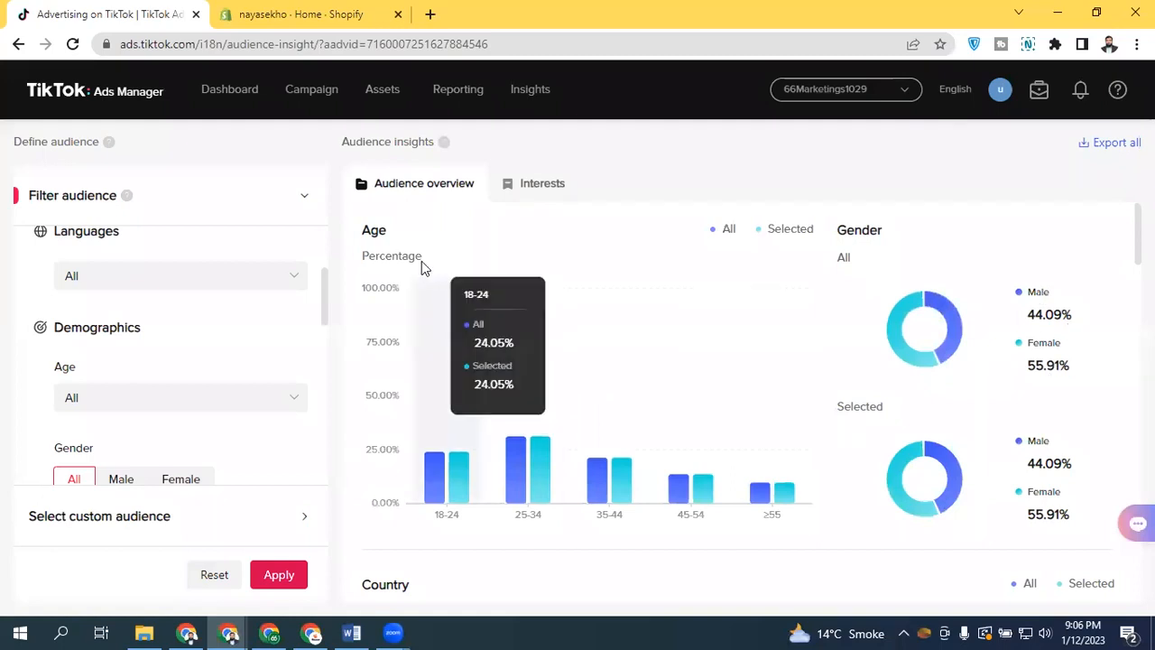
Open the Age options under Demographics to view the available age ranges
scroll(322, 286, up, 2)
scroll(322, 265, down, 2)
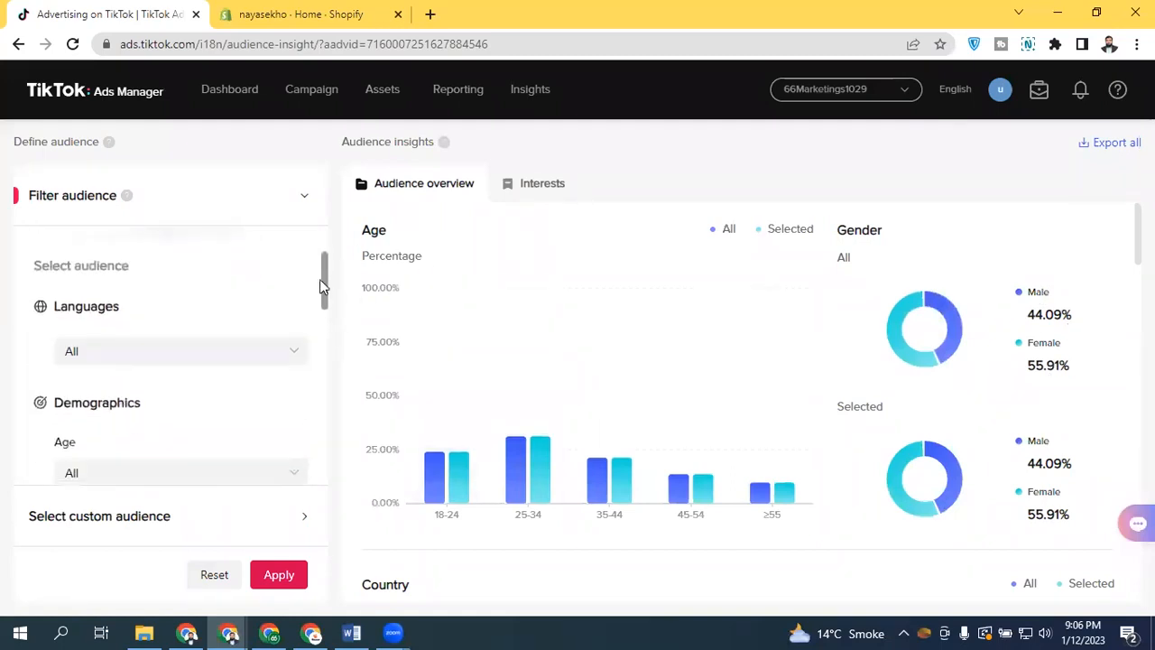
scroll(309, 311, down, 1)
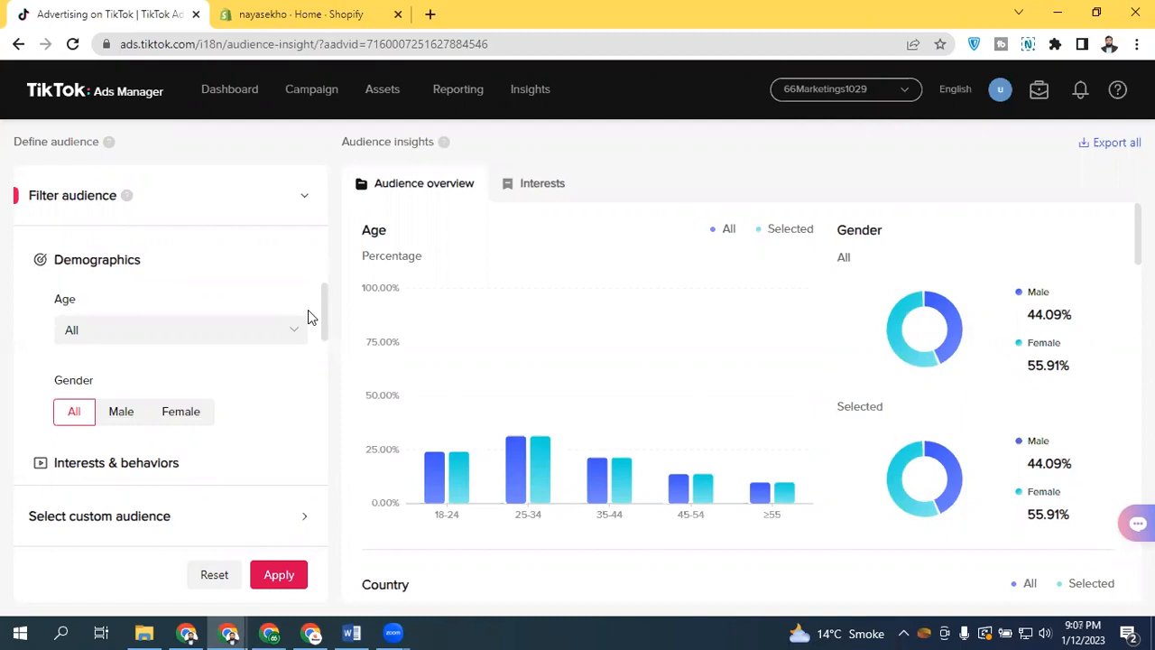
click(157, 332)
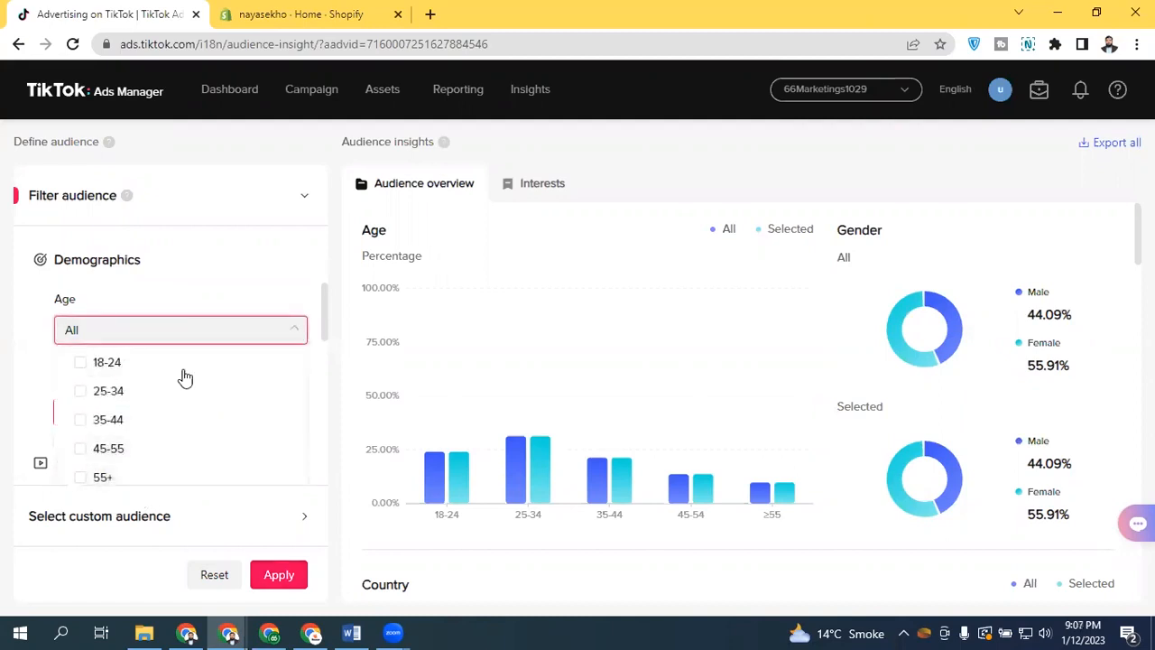
click(197, 332)
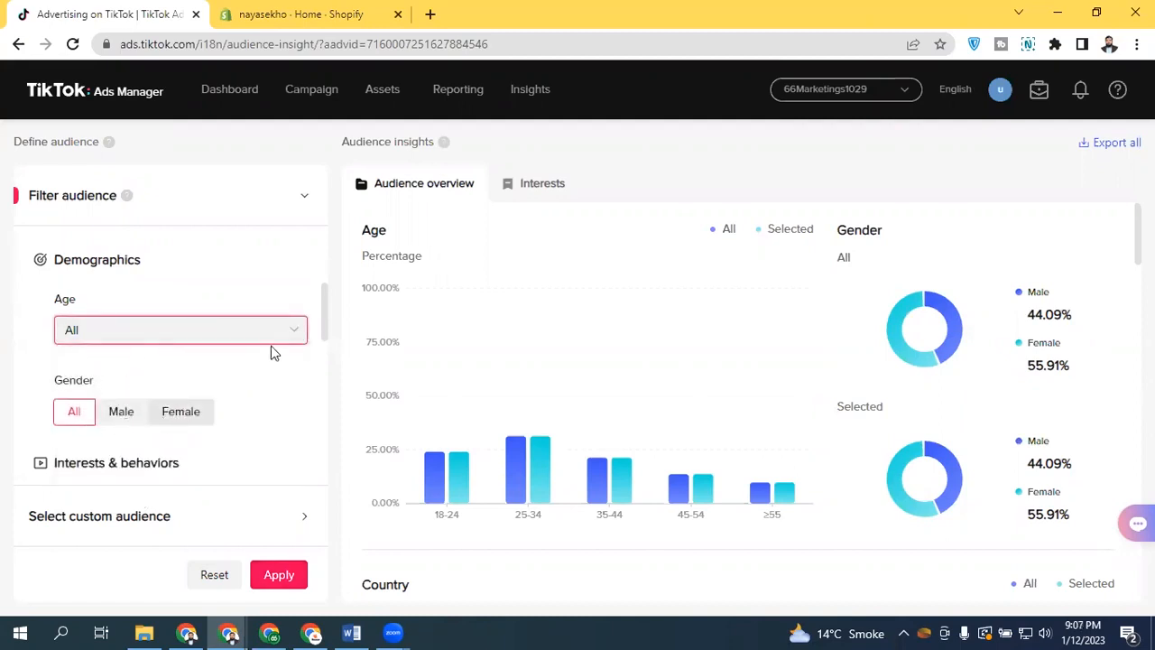
Scroll through the Interests & behaviors filters to review ad interest categories, video, creator and hashtag interactions fields
drag(324, 303, 311, 352)
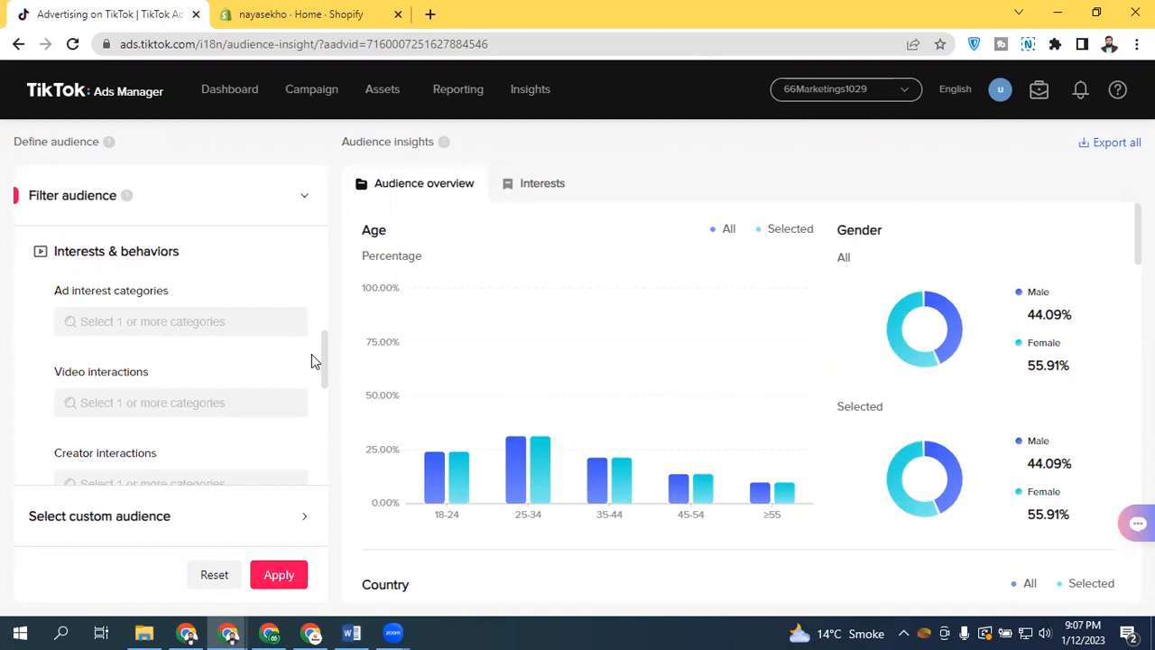
drag(74, 372, 201, 376)
click(158, 379)
drag(322, 361, 321, 390)
drag(52, 327, 174, 327)
drag(55, 405, 164, 409)
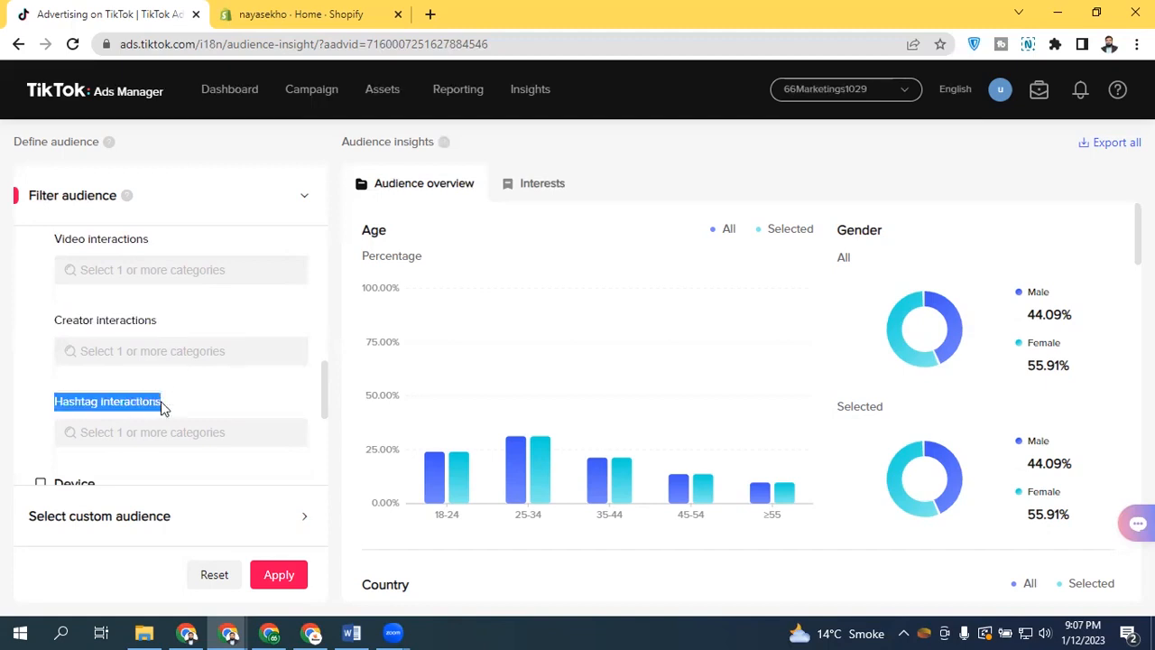
drag(48, 237, 131, 263)
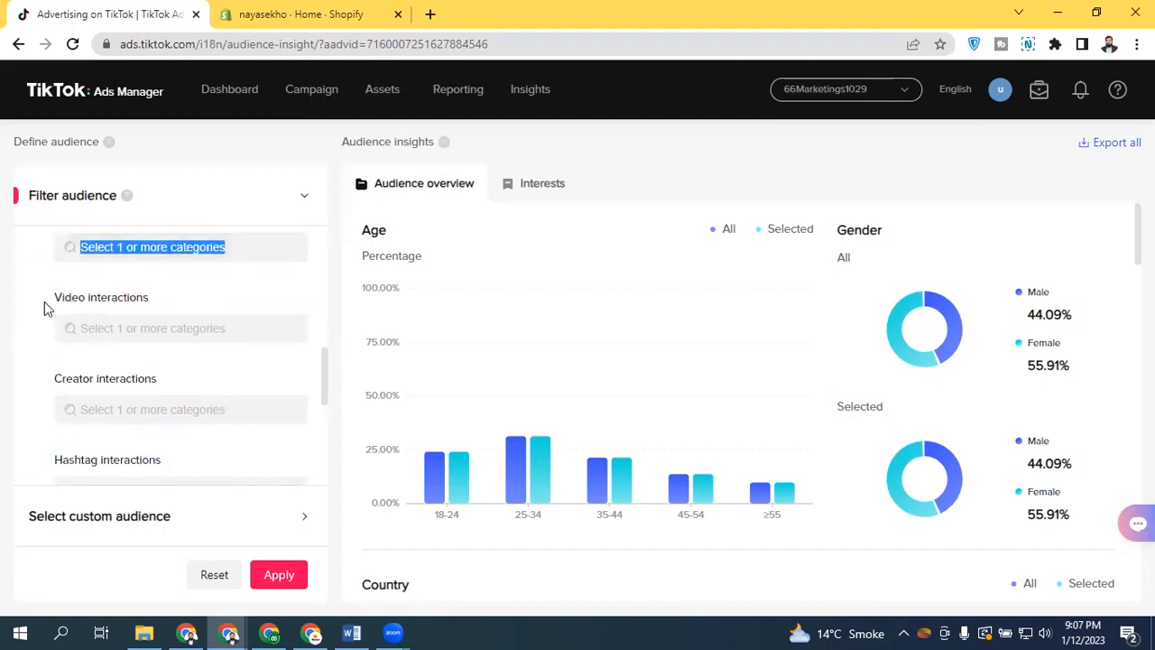
click(120, 302)
drag(54, 303, 182, 305)
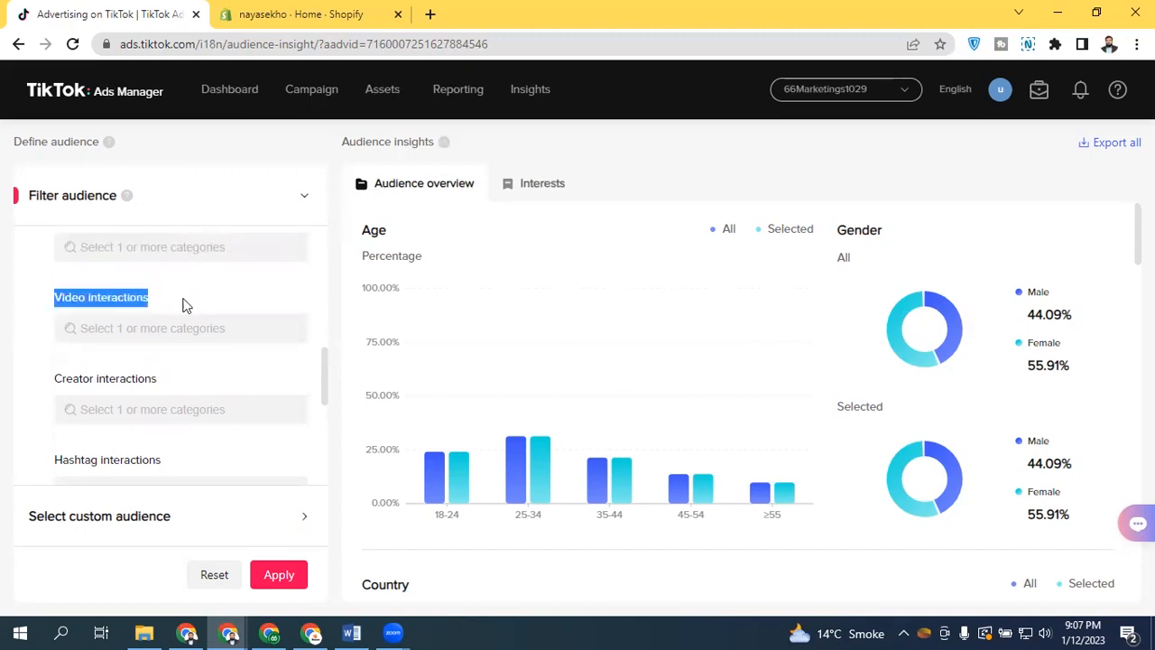
drag(51, 379, 196, 388)
drag(48, 466, 162, 480)
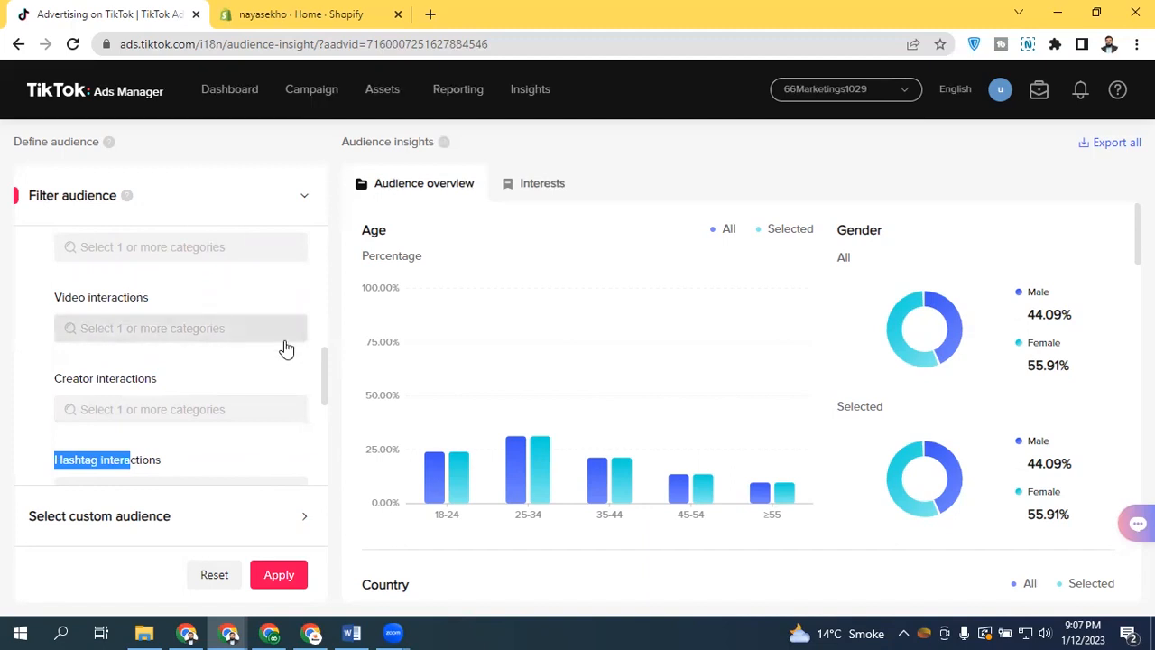
drag(324, 382, 323, 359)
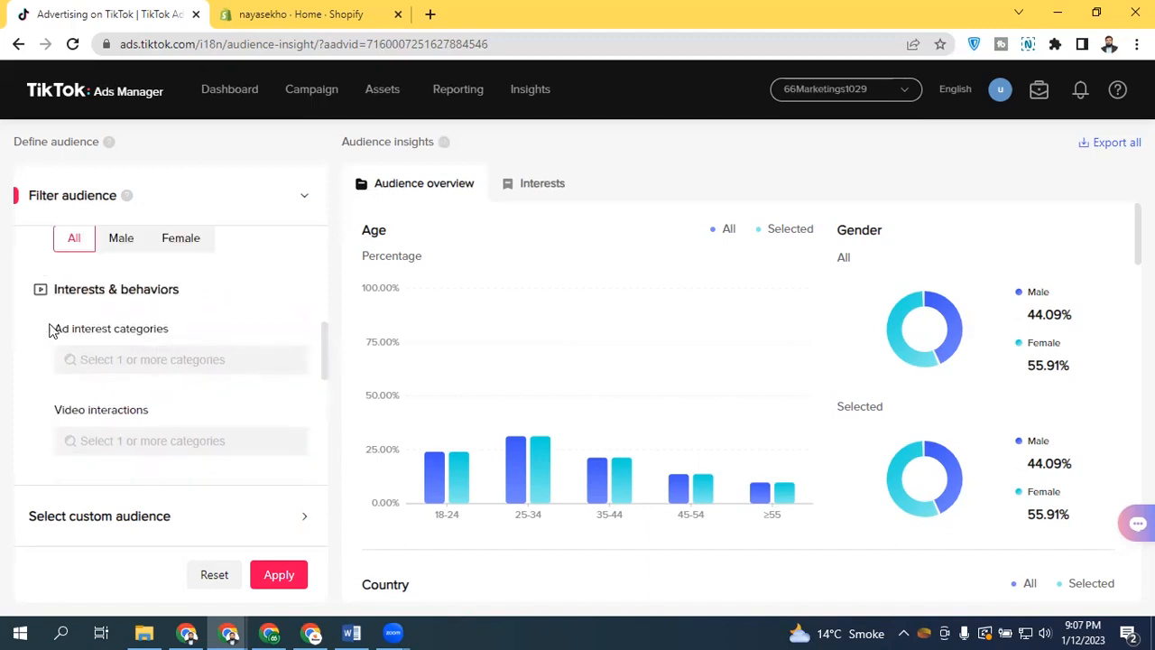
drag(51, 329, 189, 329)
click(189, 328)
drag(325, 338, 323, 366)
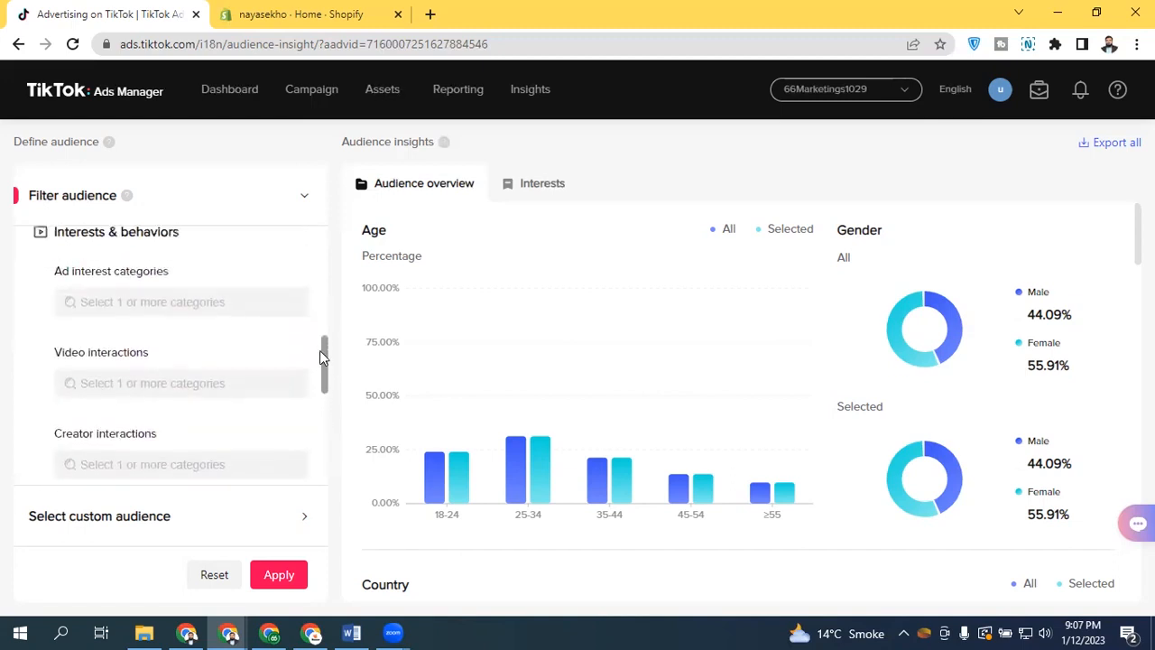
Open the ad interest categories list and browse subcategories under E-Commerce (Non-app) and Apparel & Accessories
click(161, 303)
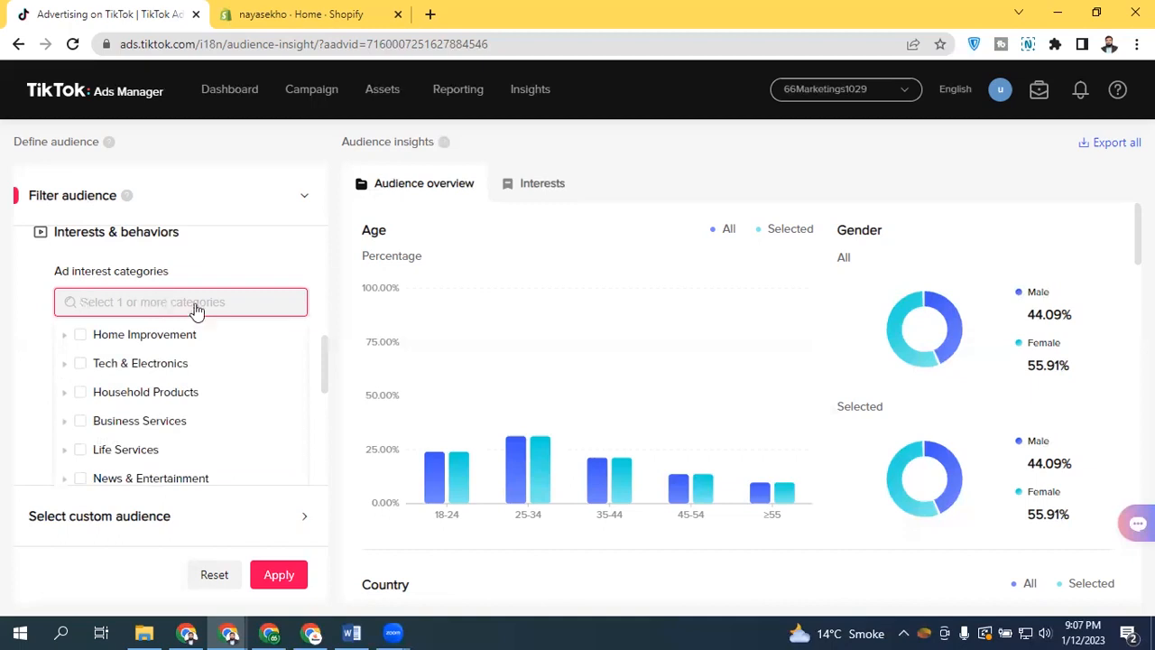
drag(303, 344, 288, 395)
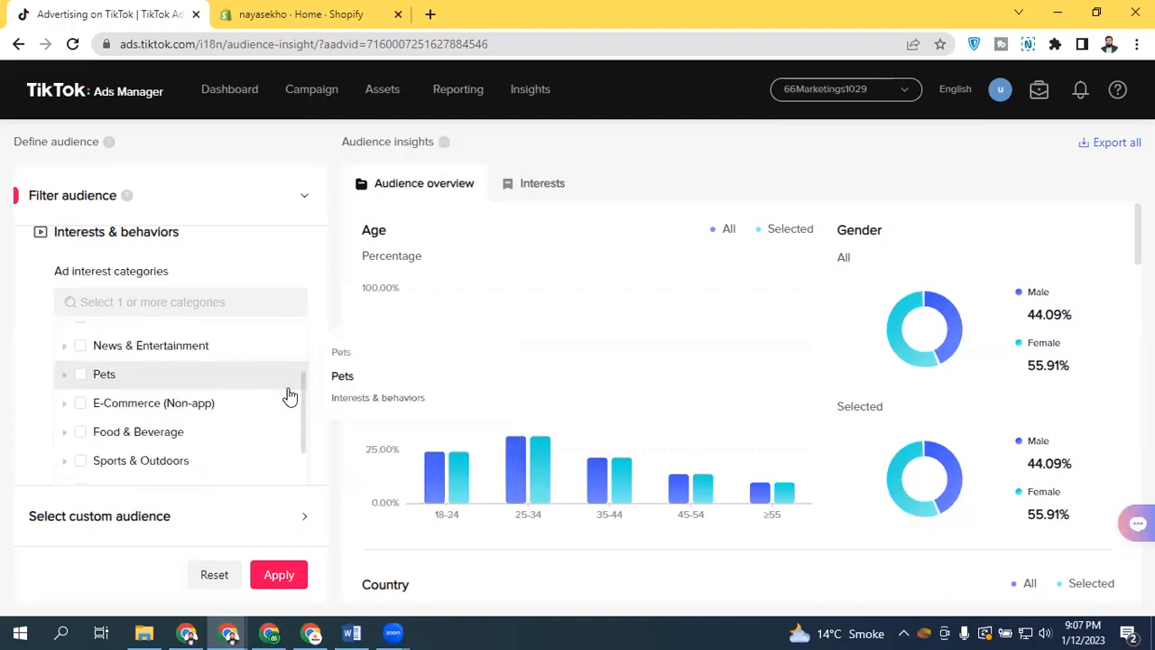
click(63, 403)
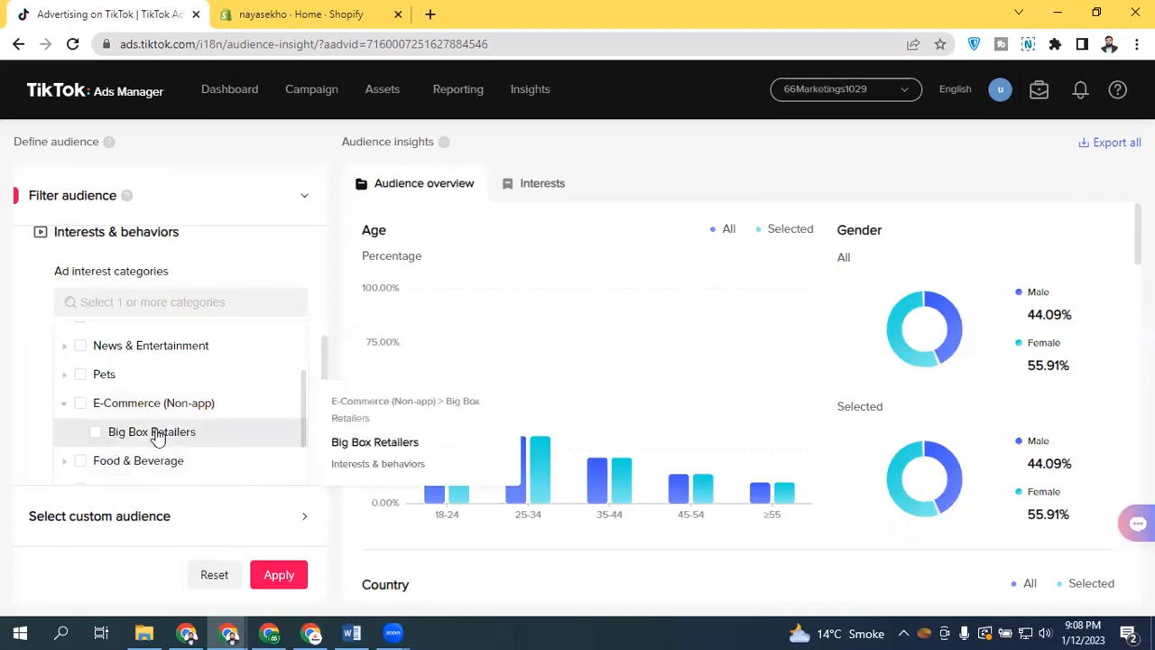
click(65, 405)
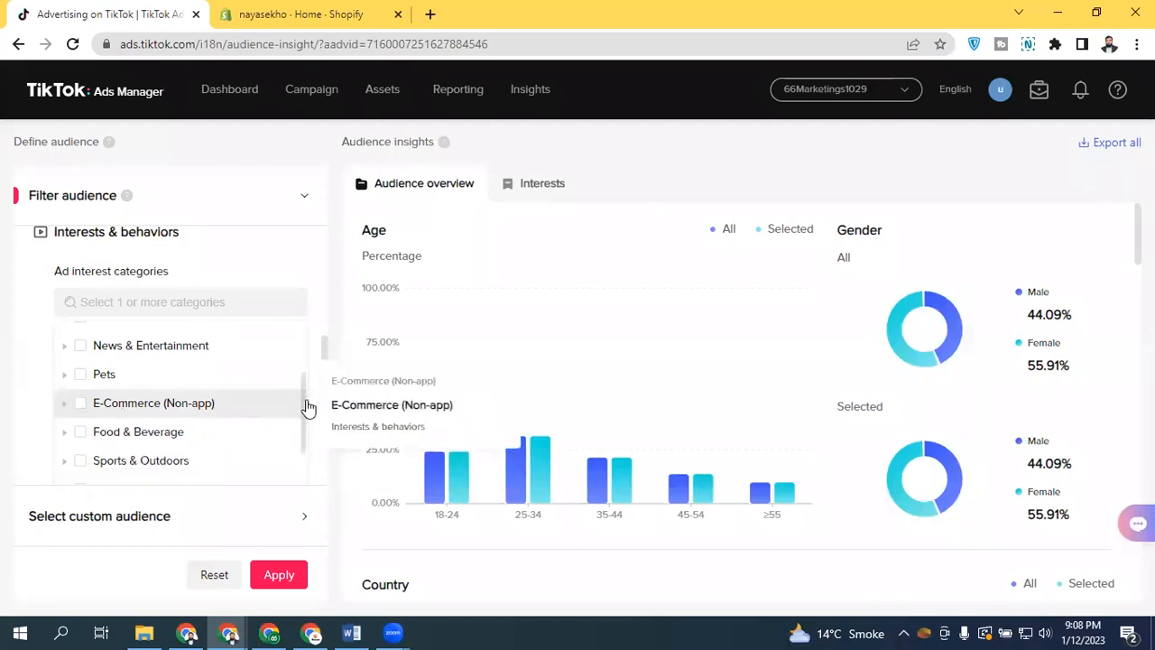
drag(304, 405, 291, 506)
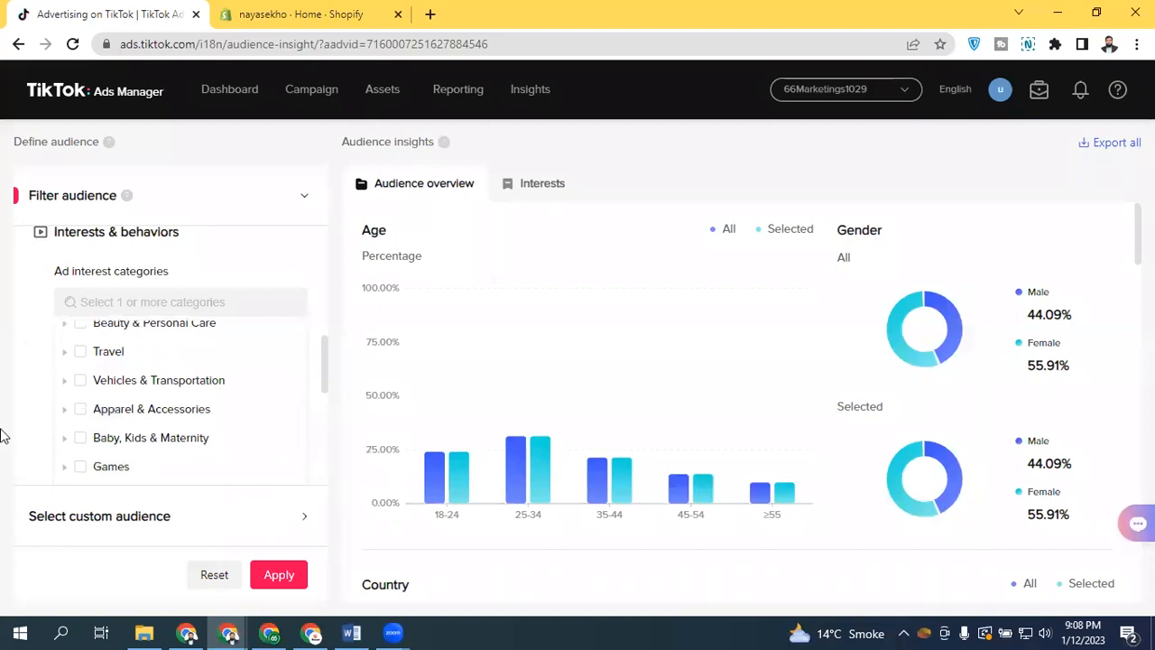
click(61, 415)
drag(301, 425, 300, 451)
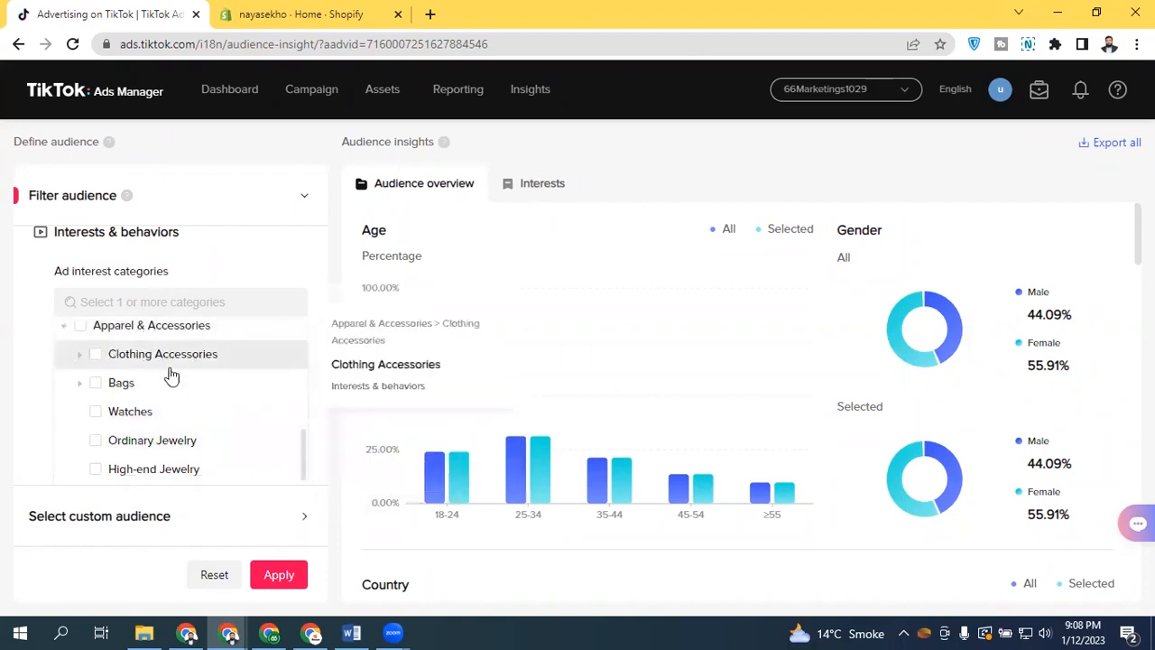
click(78, 357)
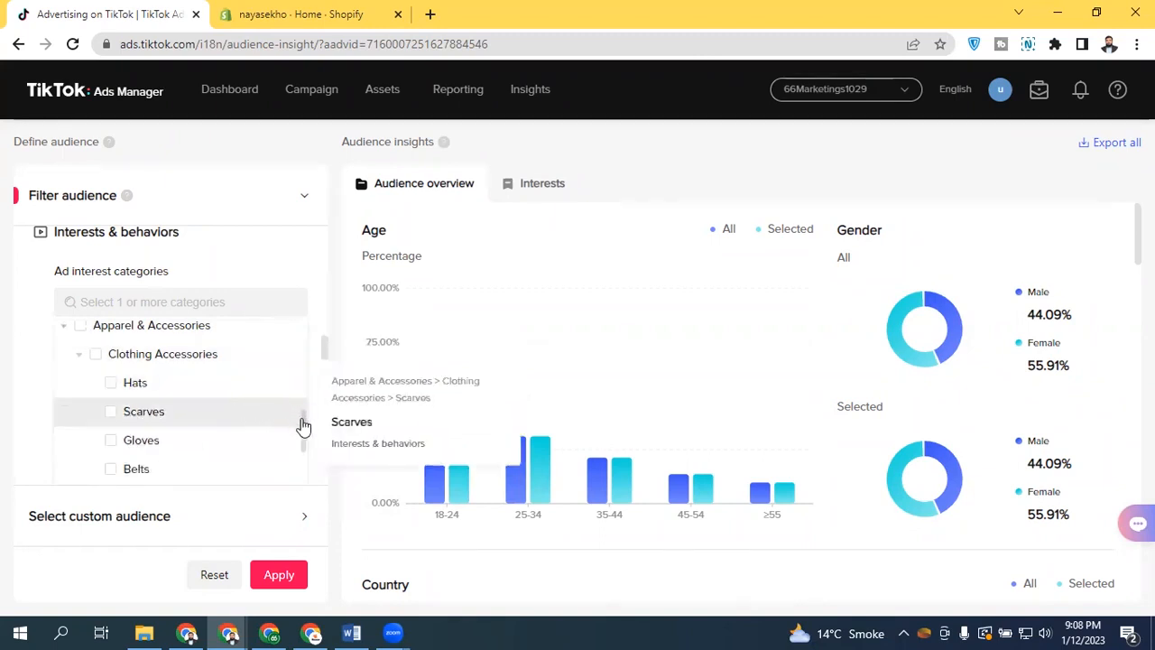
drag(305, 430, 301, 439)
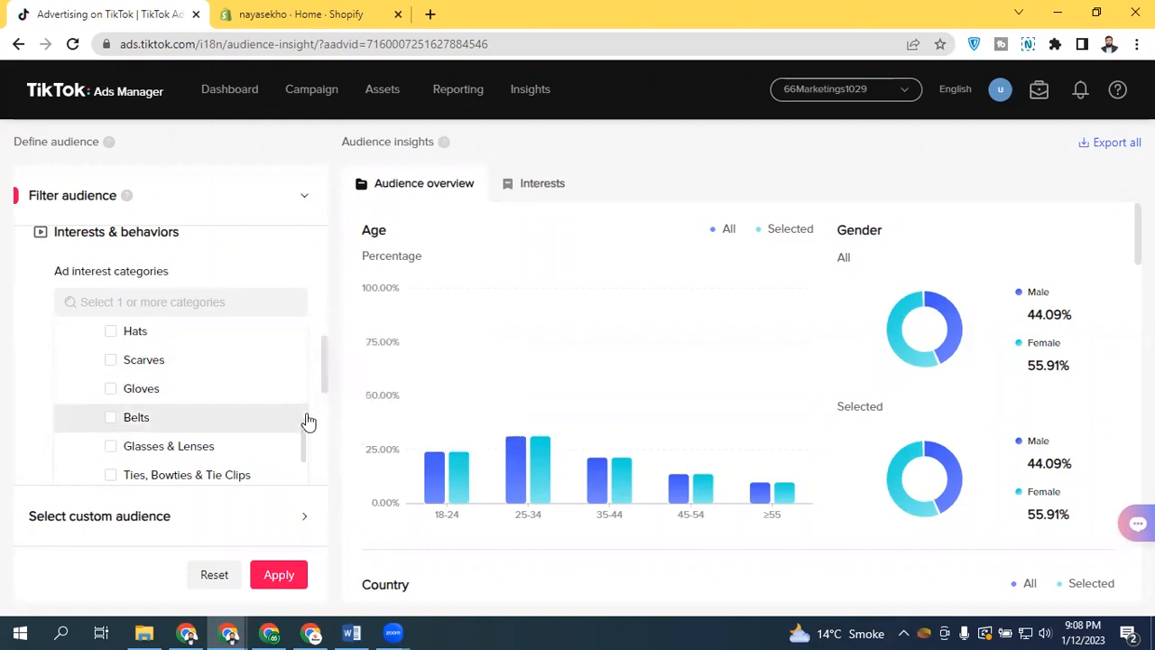
mouse_move(307, 442)
mouse_down()
mouse_move(299, 475)
mouse_move(298, 454)
mouse_up()
click(195, 308)
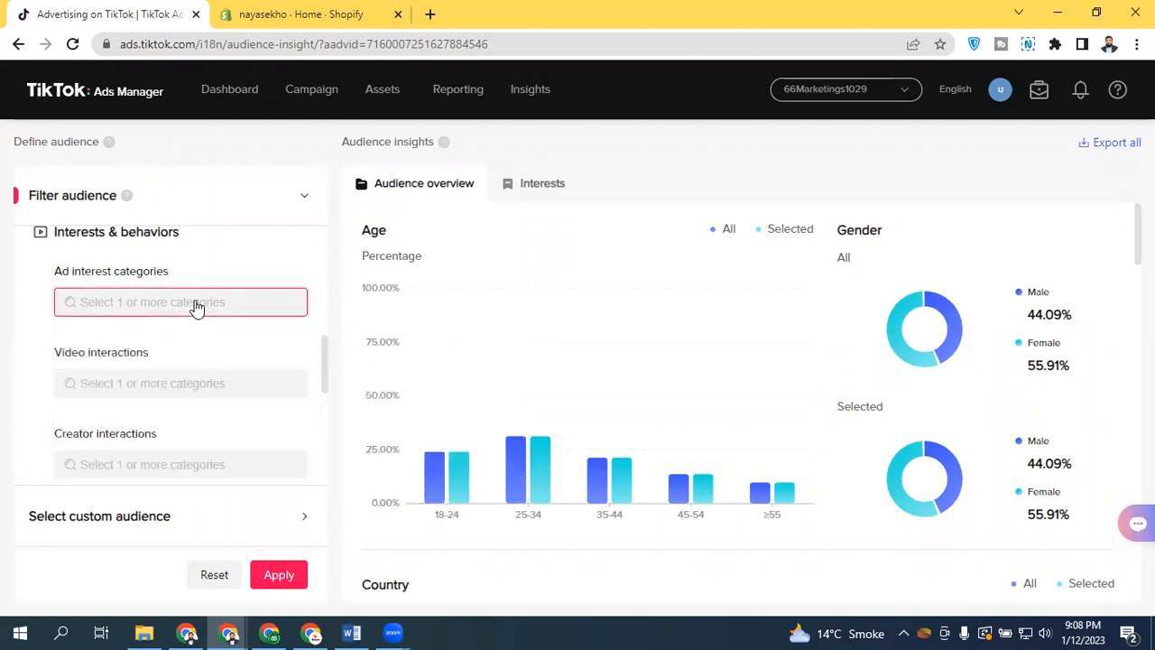
Search the ad interest categories for shirt and add T-shirts as an interest filter
text(t shirt)
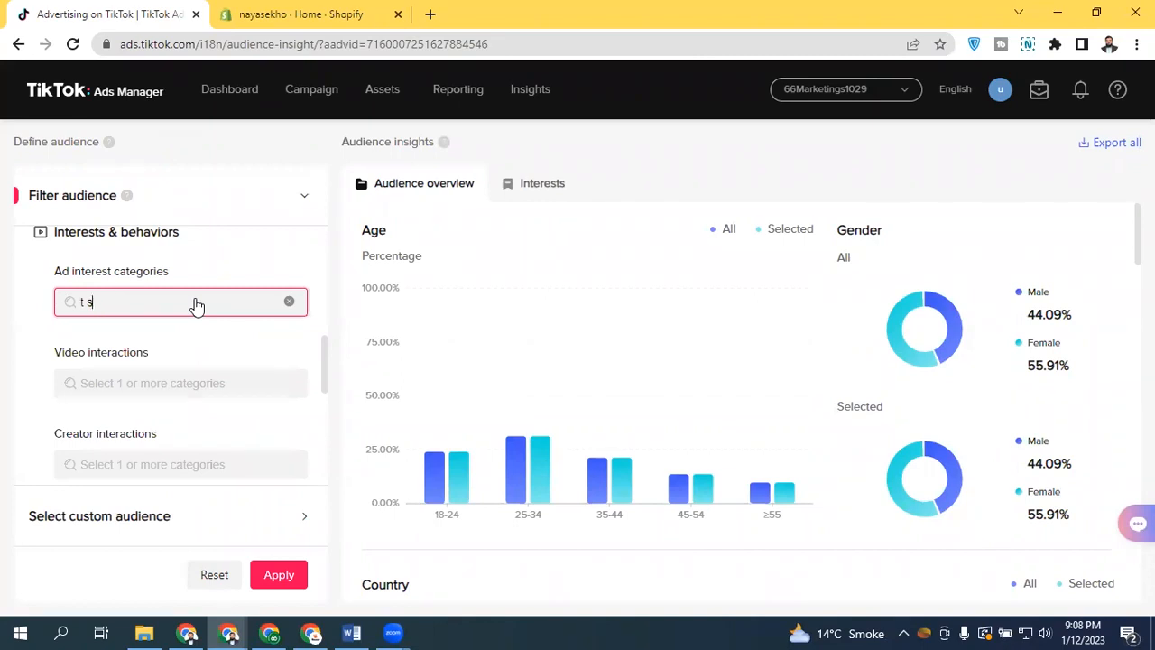
key(BackSpace)
text(shirt)
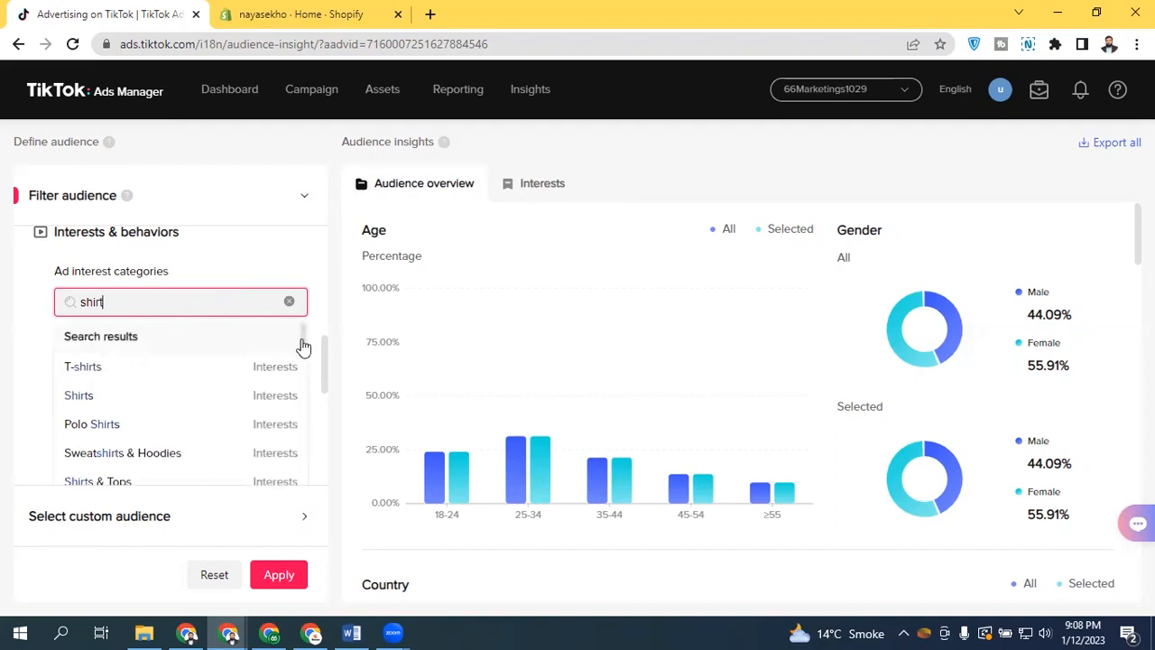
scroll(304, 343, down, 1)
scroll(304, 343, up, 1)
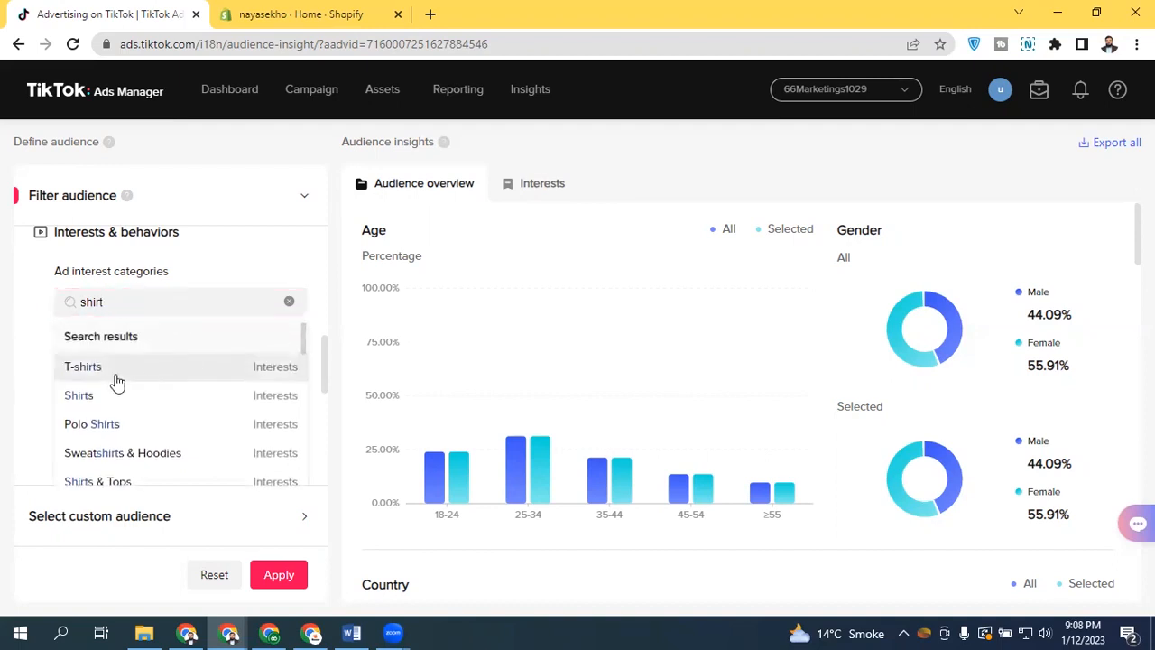
scroll(307, 343, down, 1)
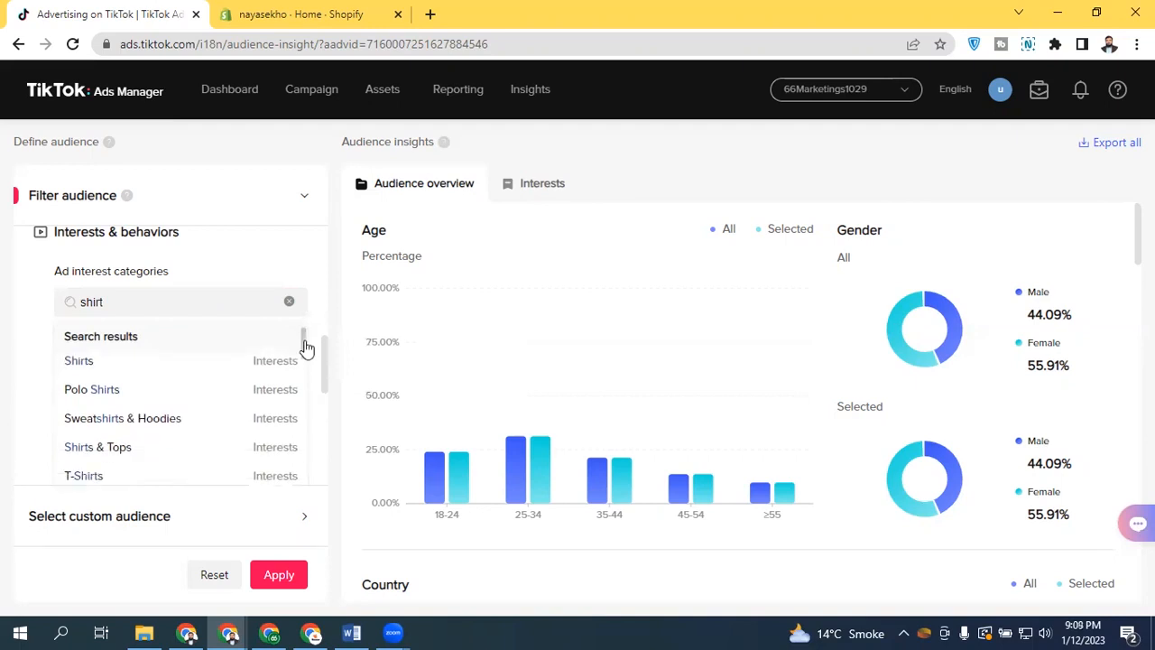
scroll(307, 345, down, 5)
scroll(307, 346, up, 5)
scroll(307, 345, up, 1)
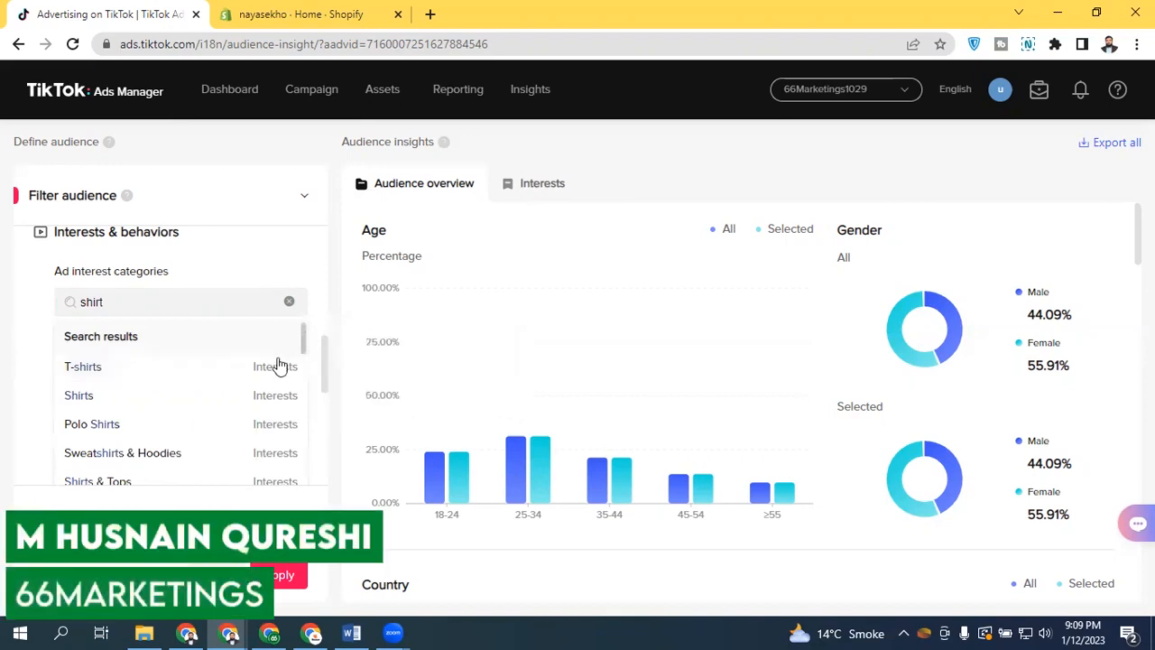
mouse_move(304, 342)
mouse_down()
mouse_move(295, 539)
mouse_move(301, 335)
mouse_up()
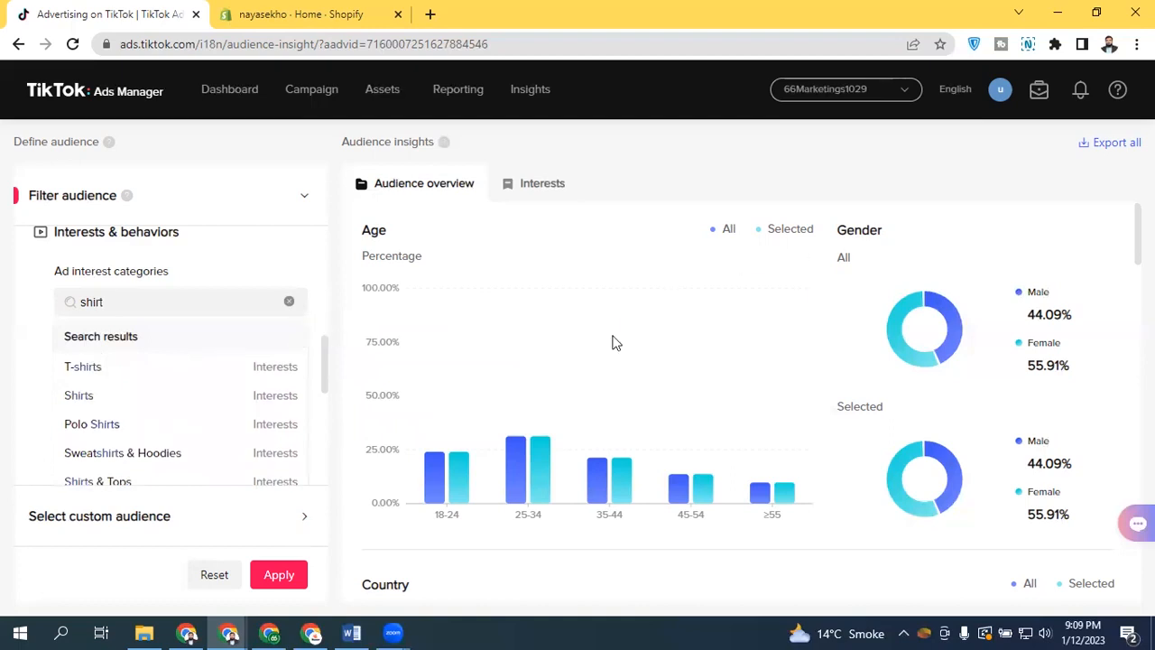
click(83, 367)
click(27, 295)
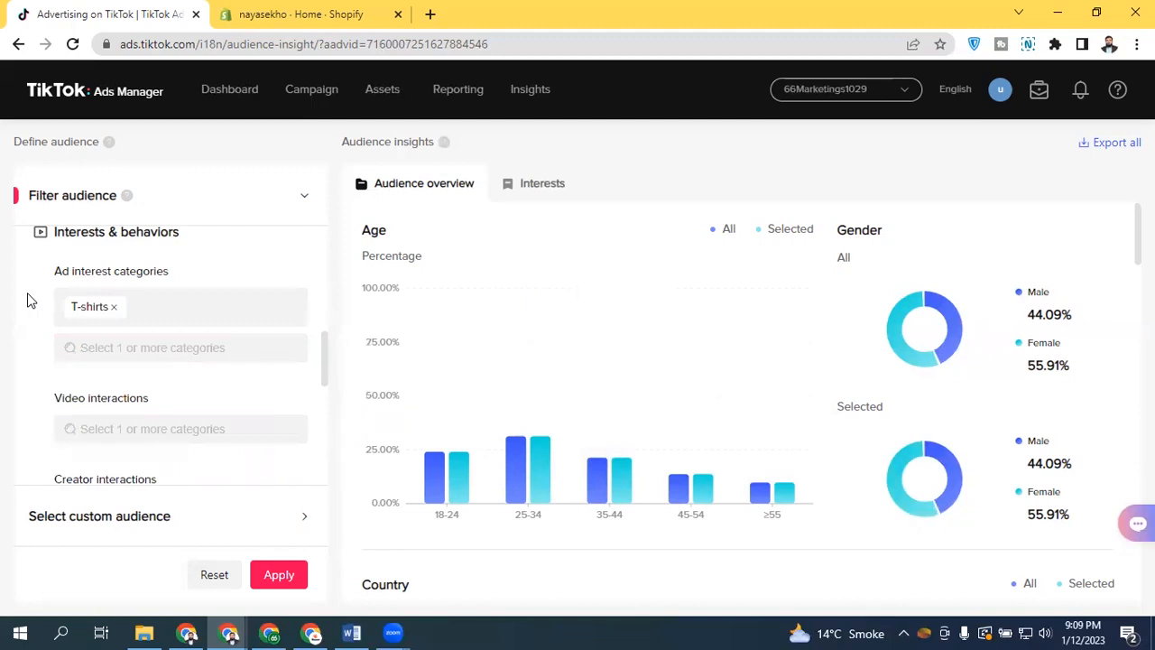
Apply the audience filter with the T-shirts interest category
mouse_move(322, 343)
mouse_down()
mouse_move(323, 286)
mouse_move(313, 336)
mouse_up()
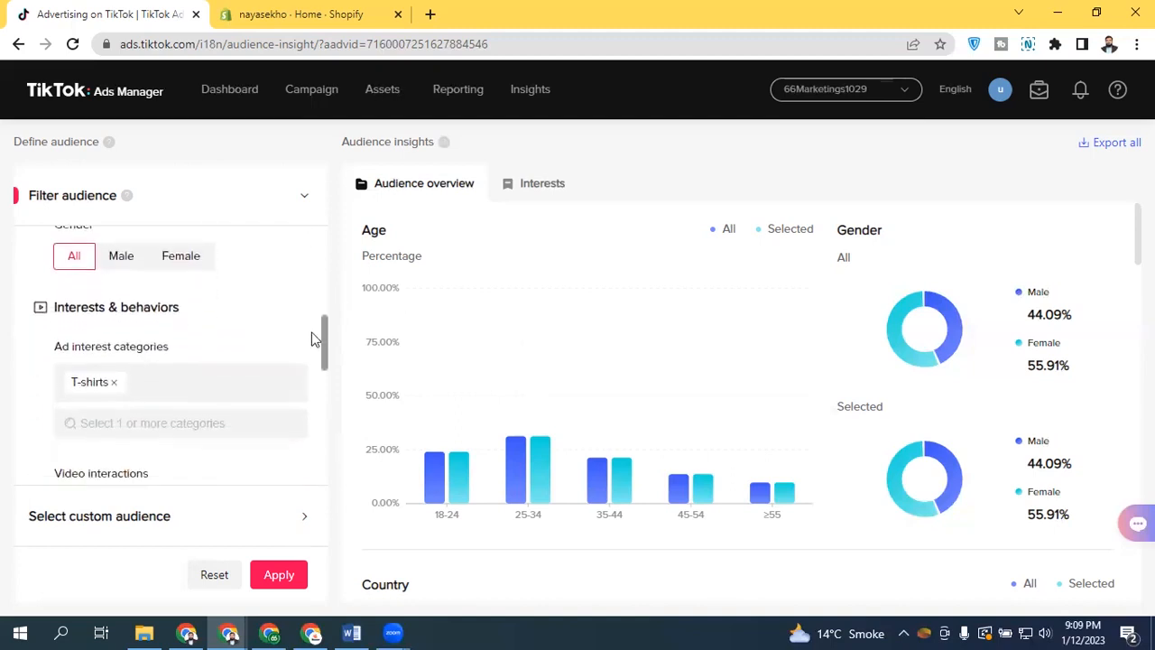
click(279, 575)
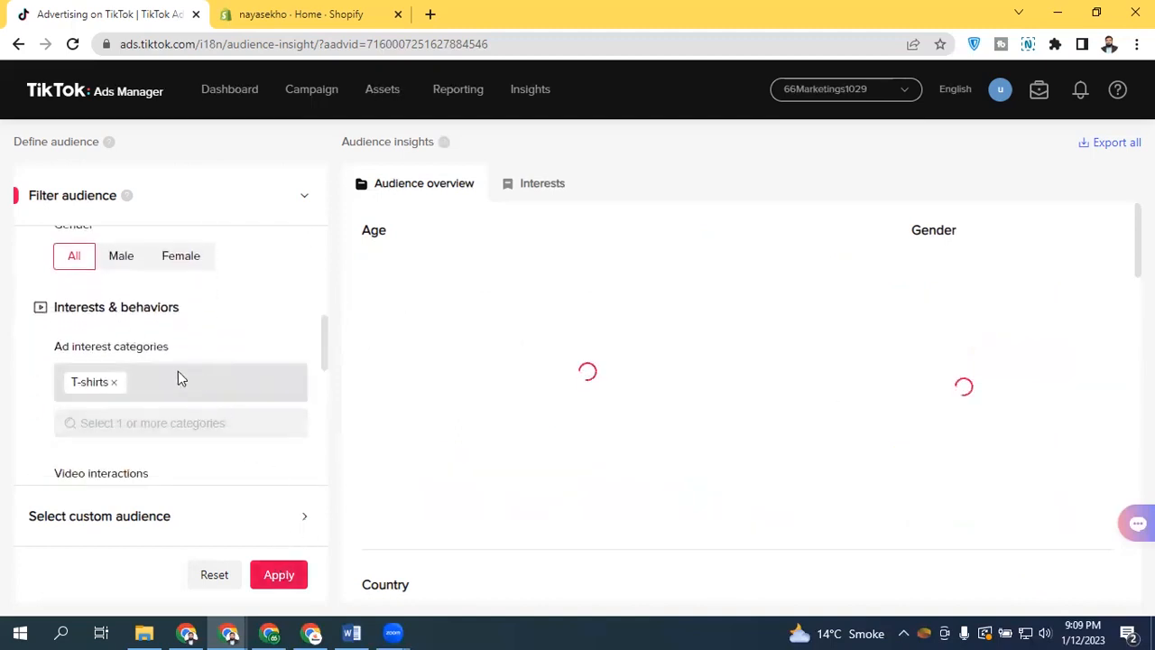
click(742, 250)
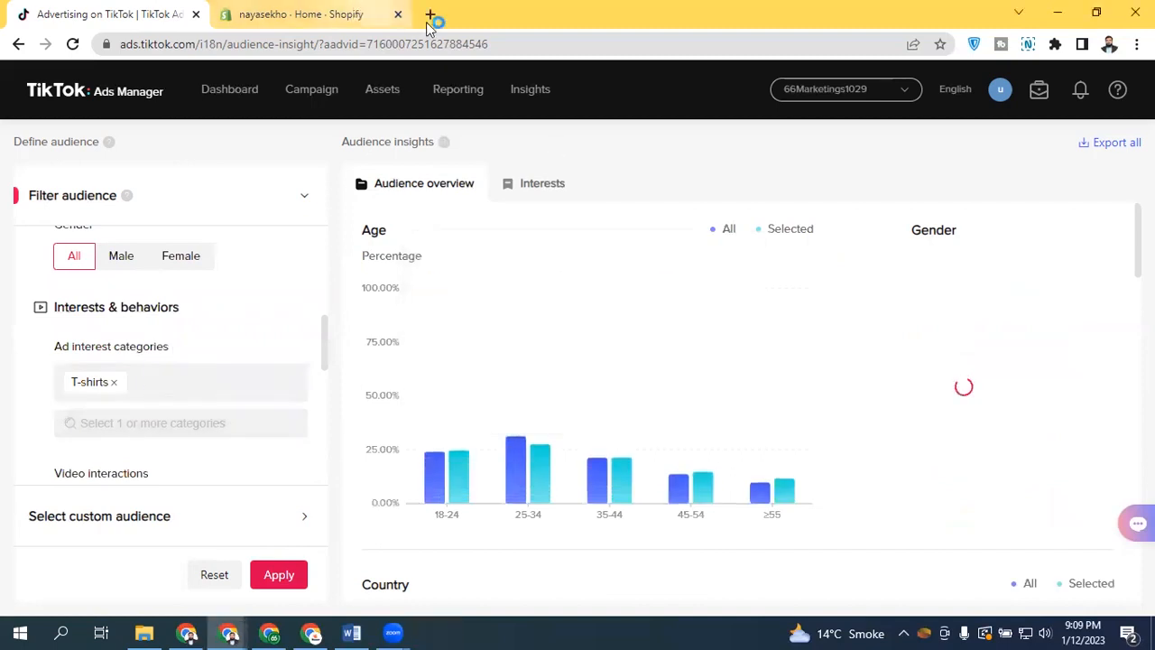
click(601, 16)
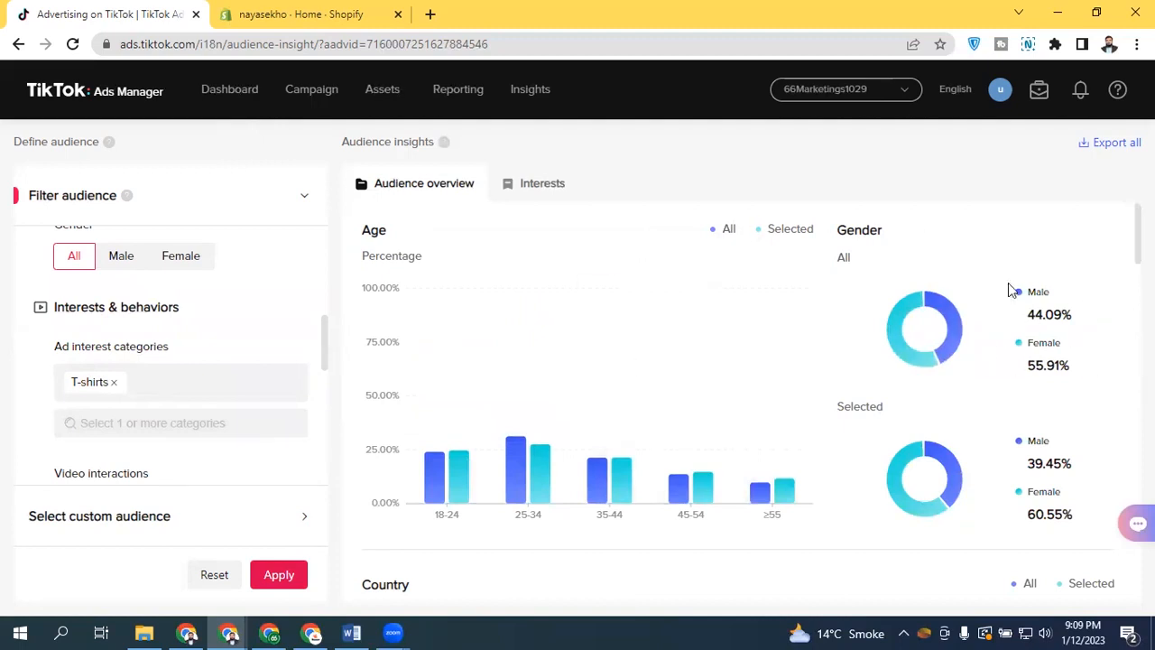
Review the age, gender, country, device price and top and bottom interests for the T-shirts audience
scroll(1033, 462, down, 1)
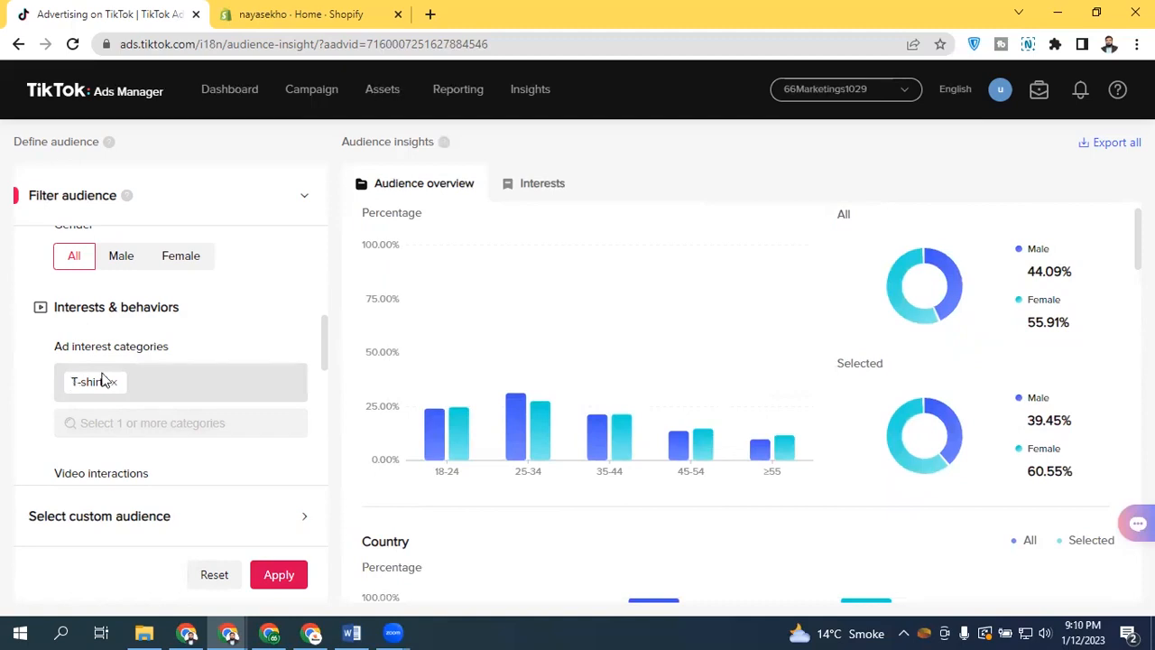
mouse_move(419, 444)
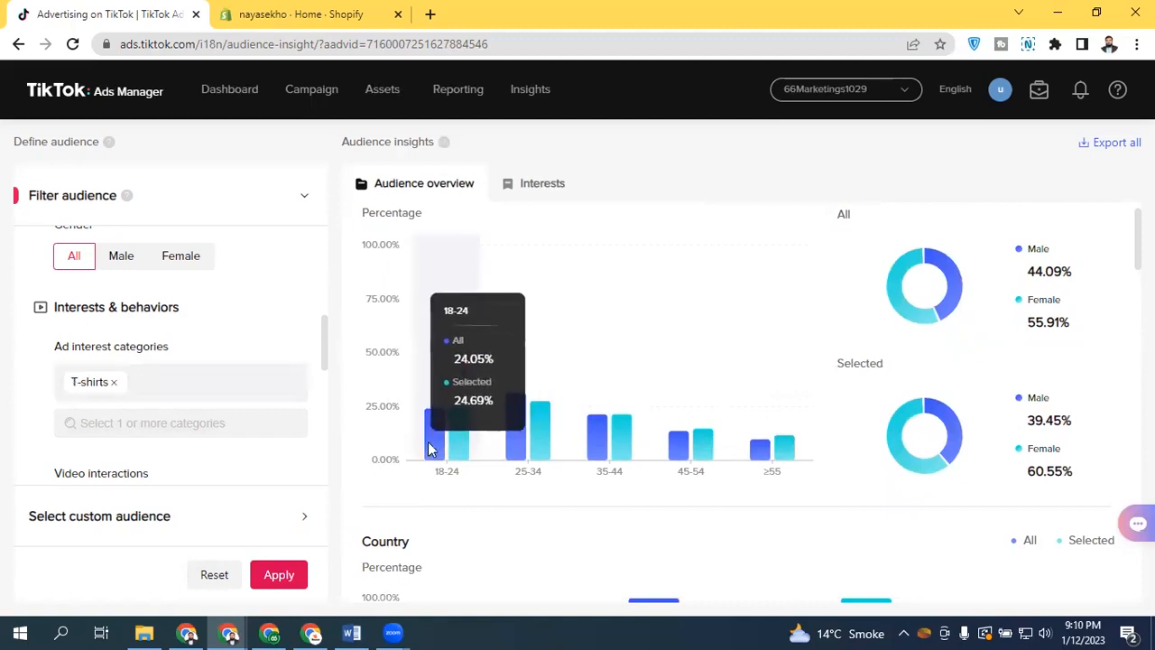
mouse_move(627, 453)
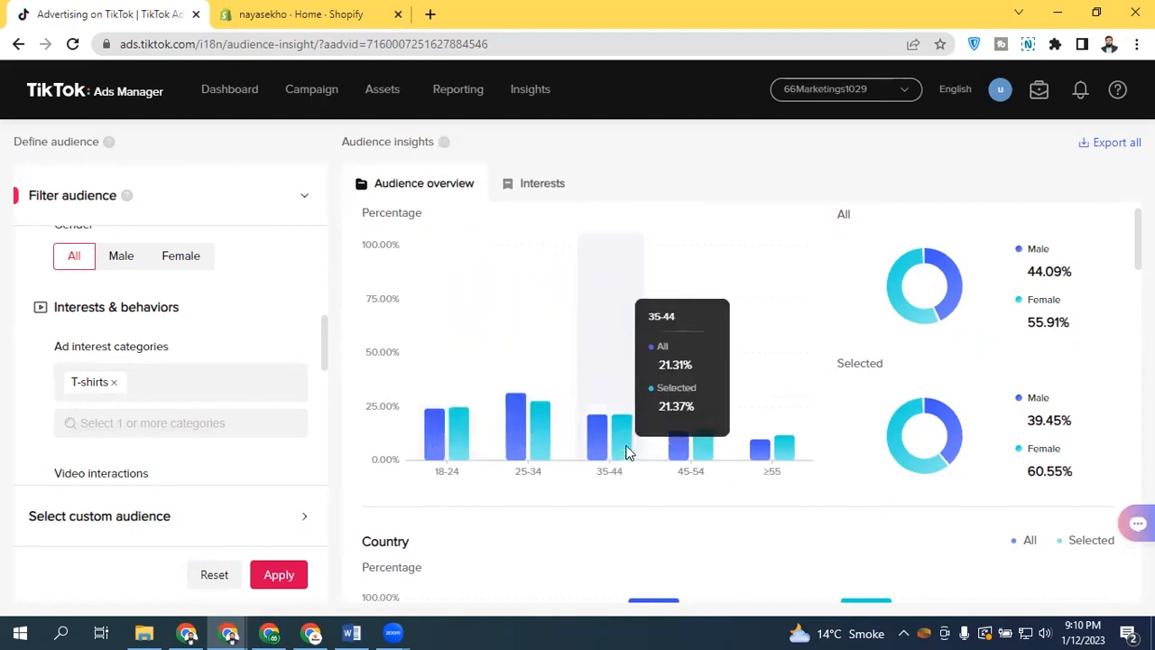
mouse_move(812, 461)
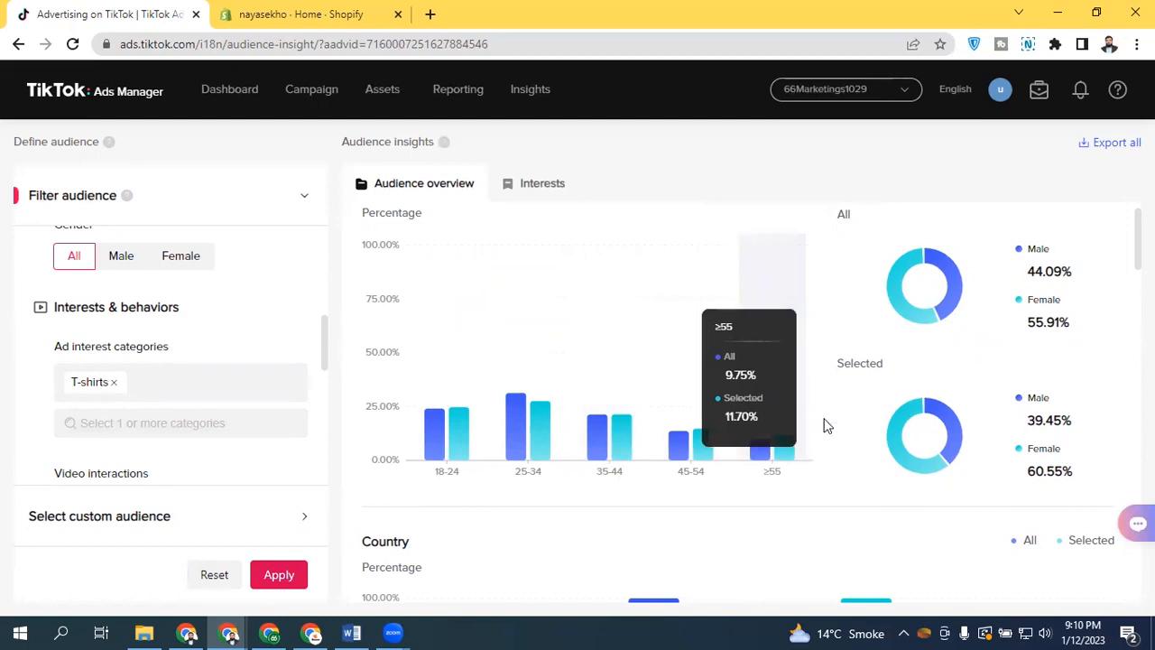
scroll(1137, 239, down, 1)
scroll(1123, 343, down, 8)
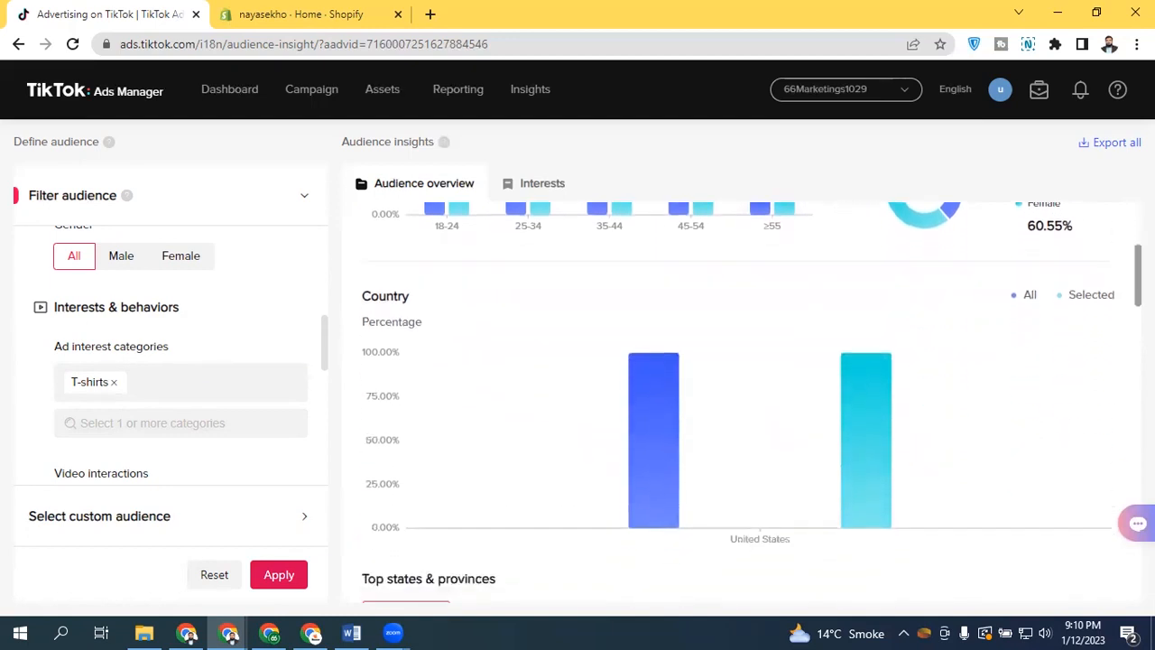
scroll(1119, 348, down, 1)
scroll(1124, 325, up, 3)
scroll(1121, 352, down, 3)
scroll(1122, 406, down, 6)
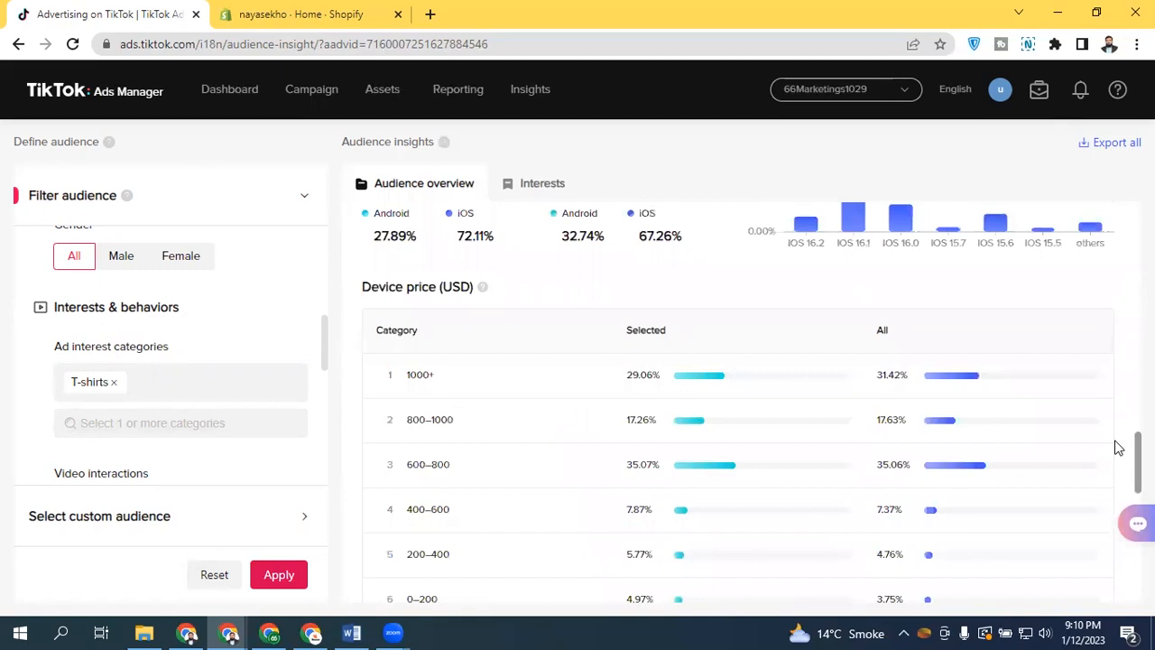
scroll(1118, 447, down, 10)
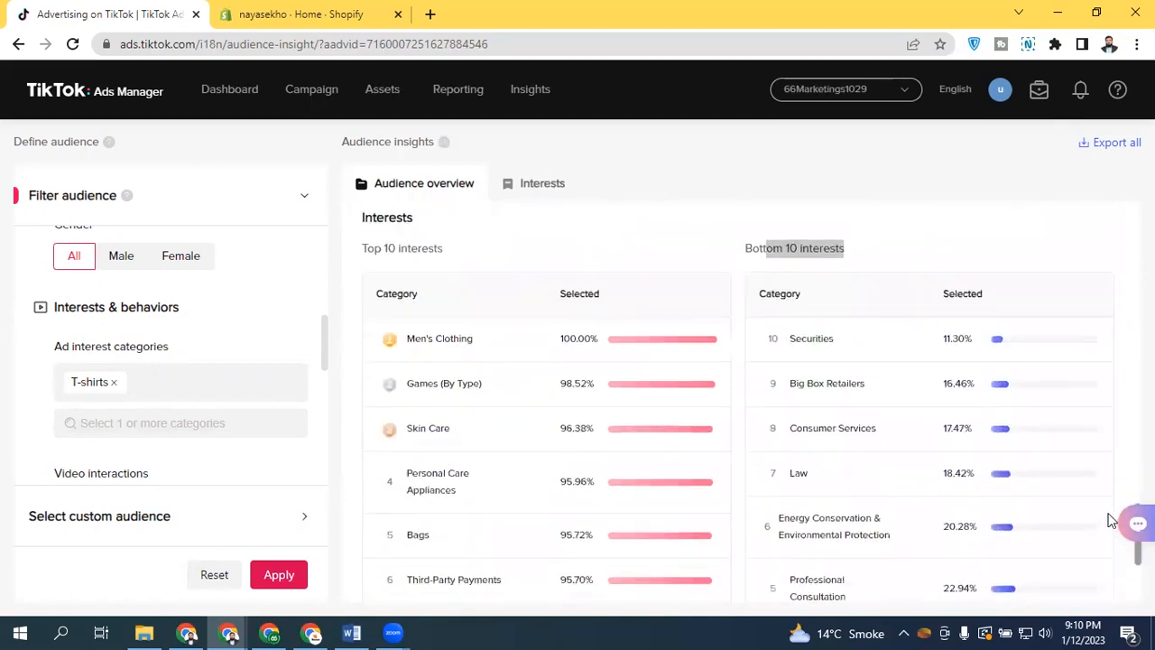
scroll(1092, 532, up, 18)
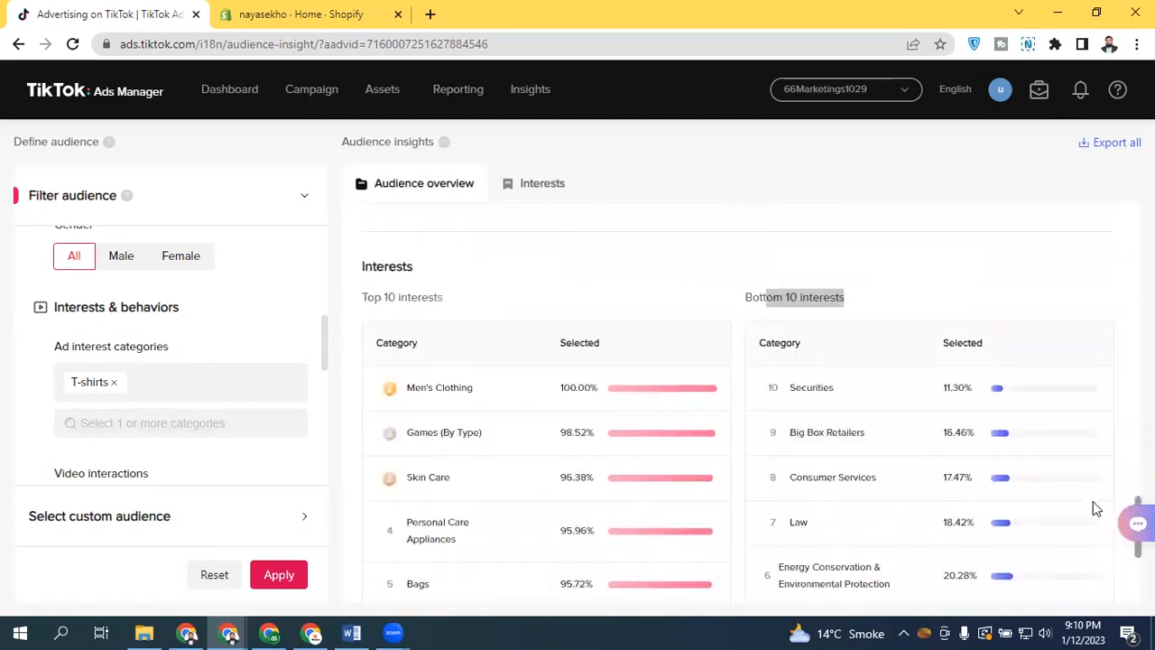
Search the ad interest categories for shirt, add Polo Shirts and Shirts & Tops, and apply the filter
scroll(1101, 331, up, 6)
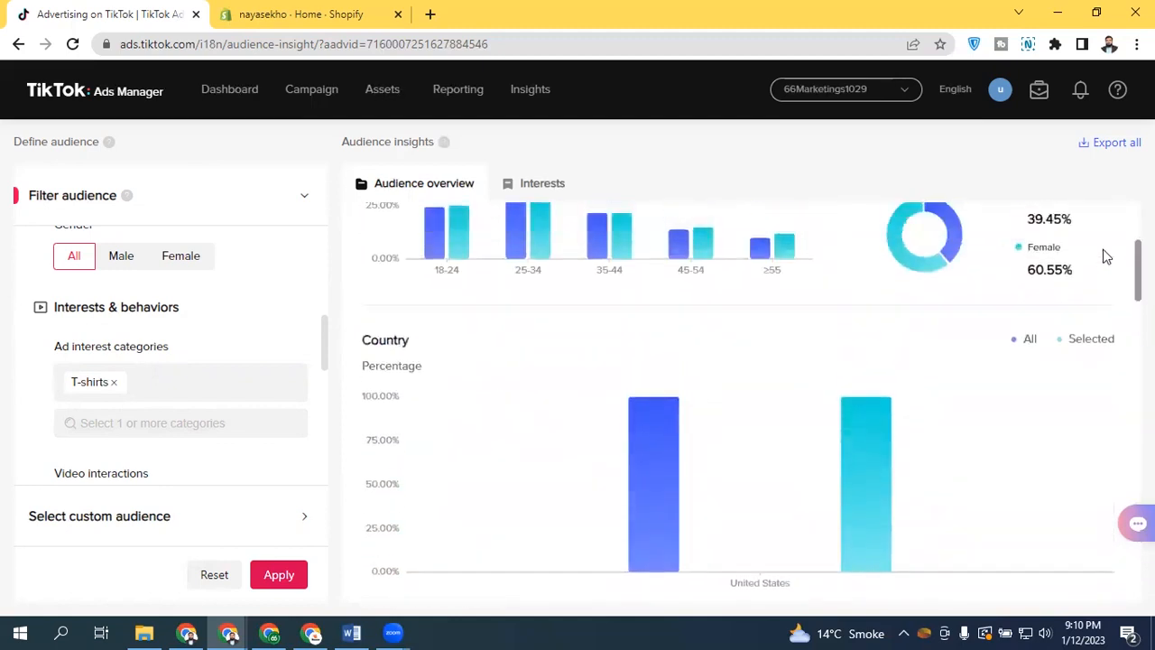
click(145, 423)
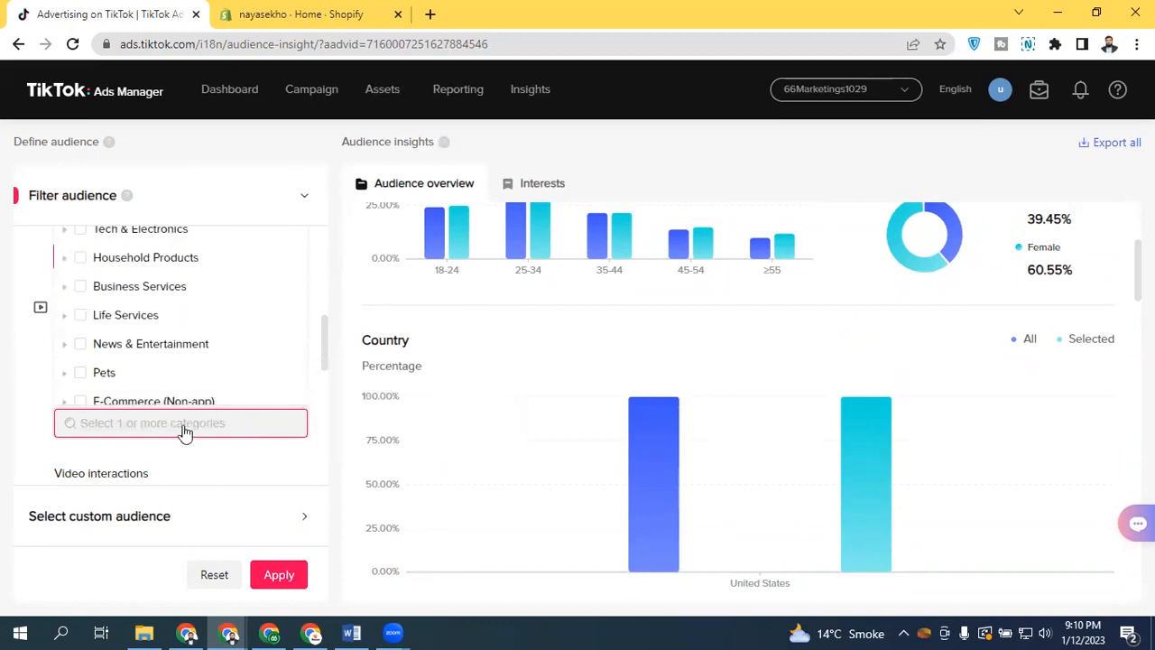
text(t shirt)
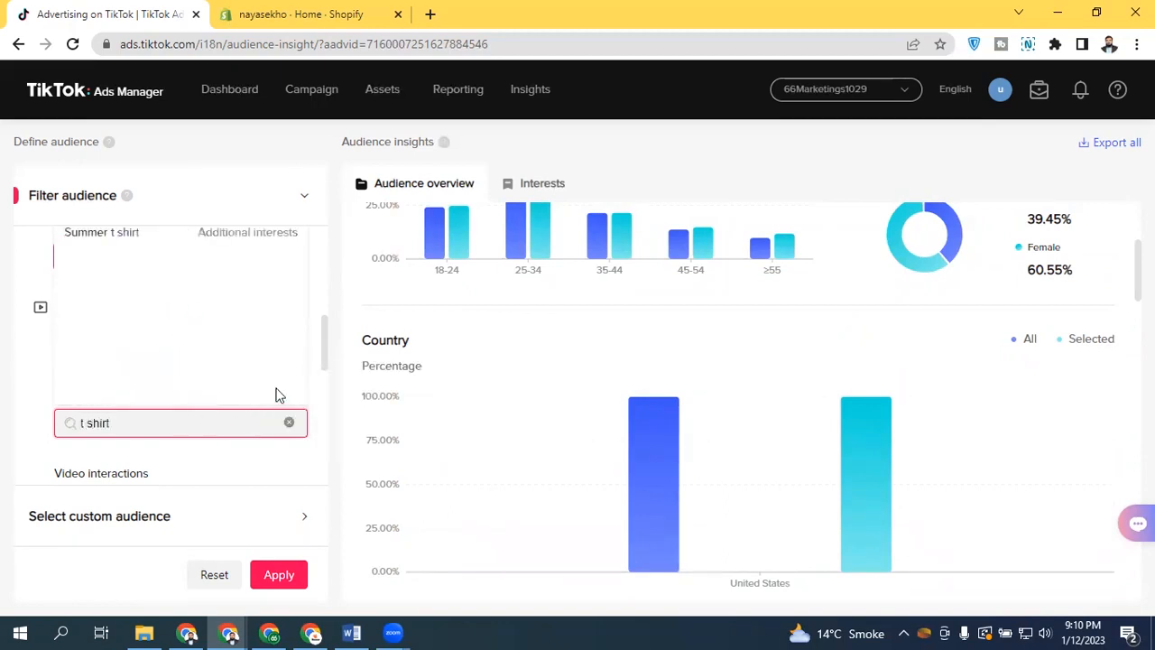
click(94, 425)
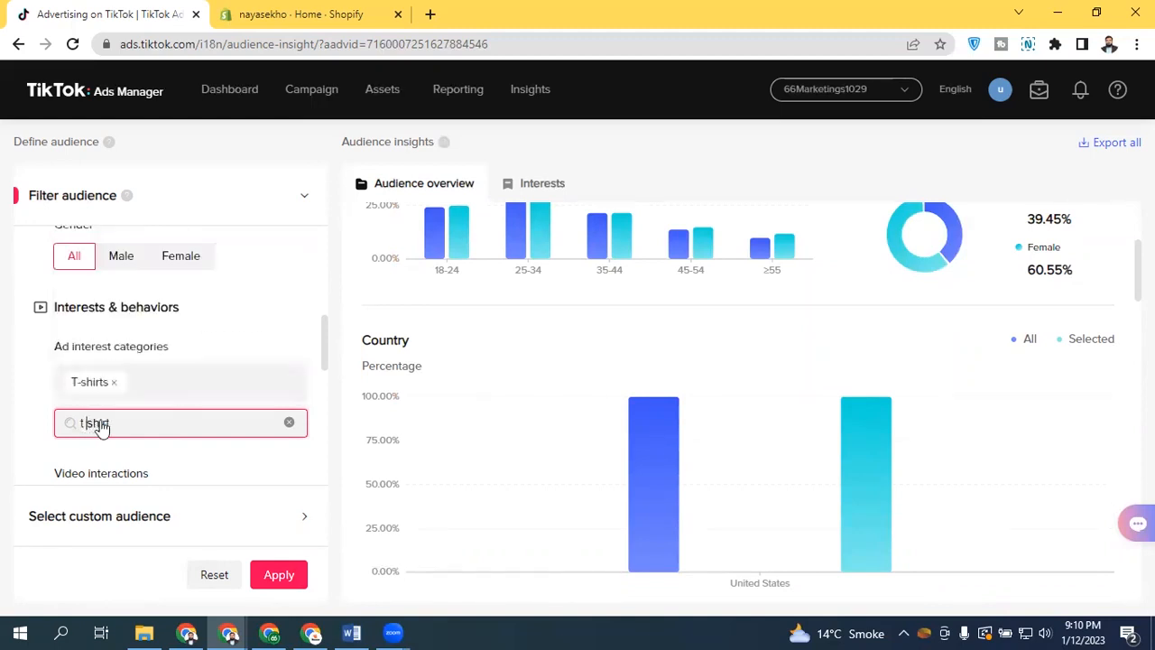
key(BackSpace)
key(BackSpace)
click(112, 422)
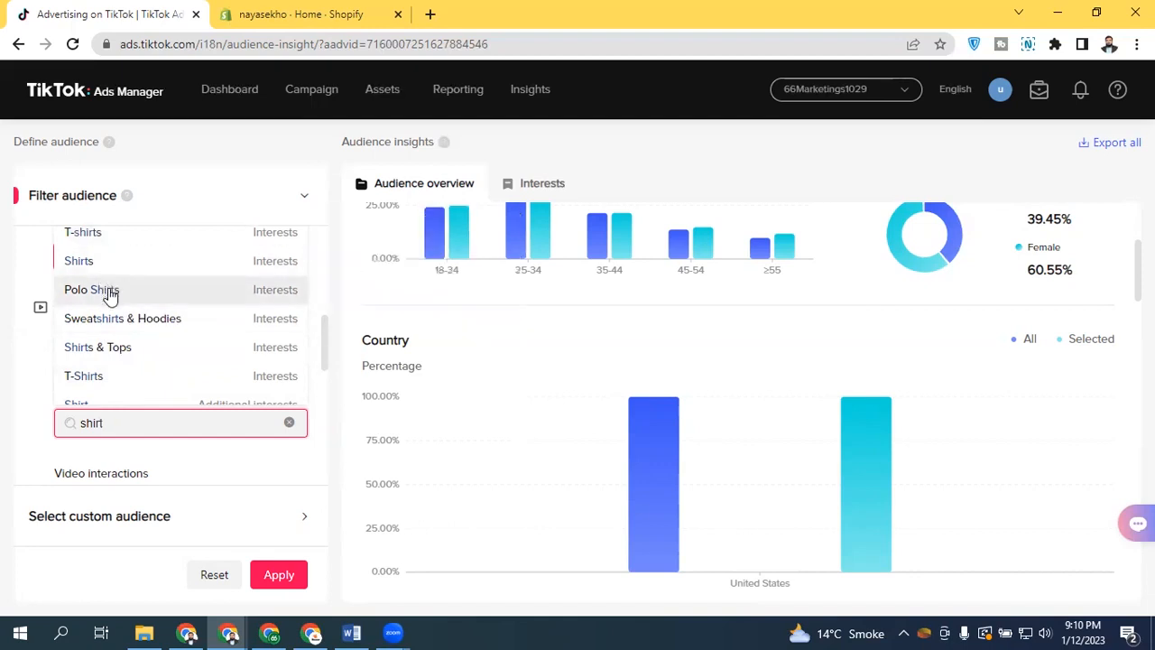
click(132, 349)
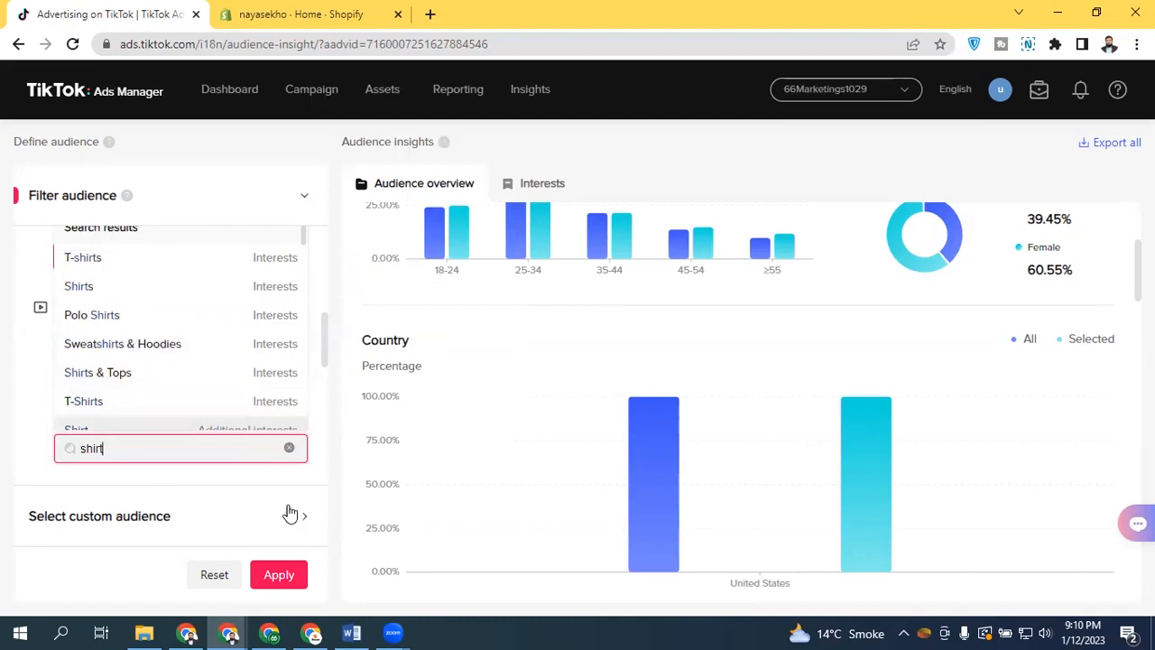
click(243, 482)
click(279, 574)
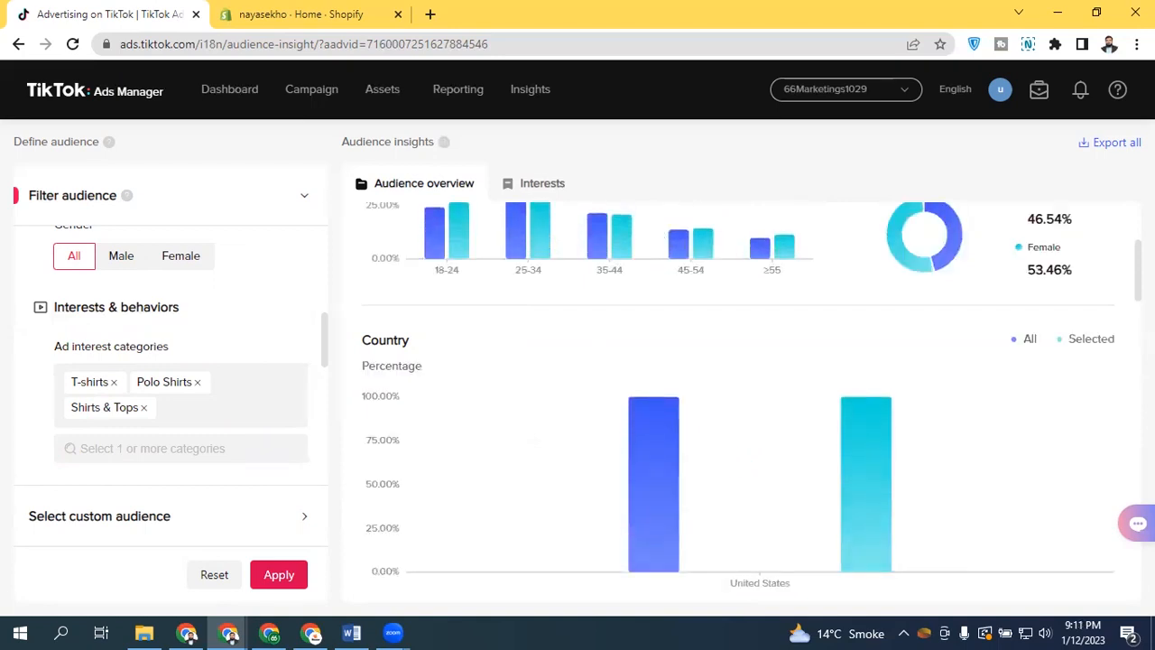
Review the age, gender, country, top states and device price charts for the shirts audience
scroll(740, 388, up, 3)
scroll(740, 406, down, 1)
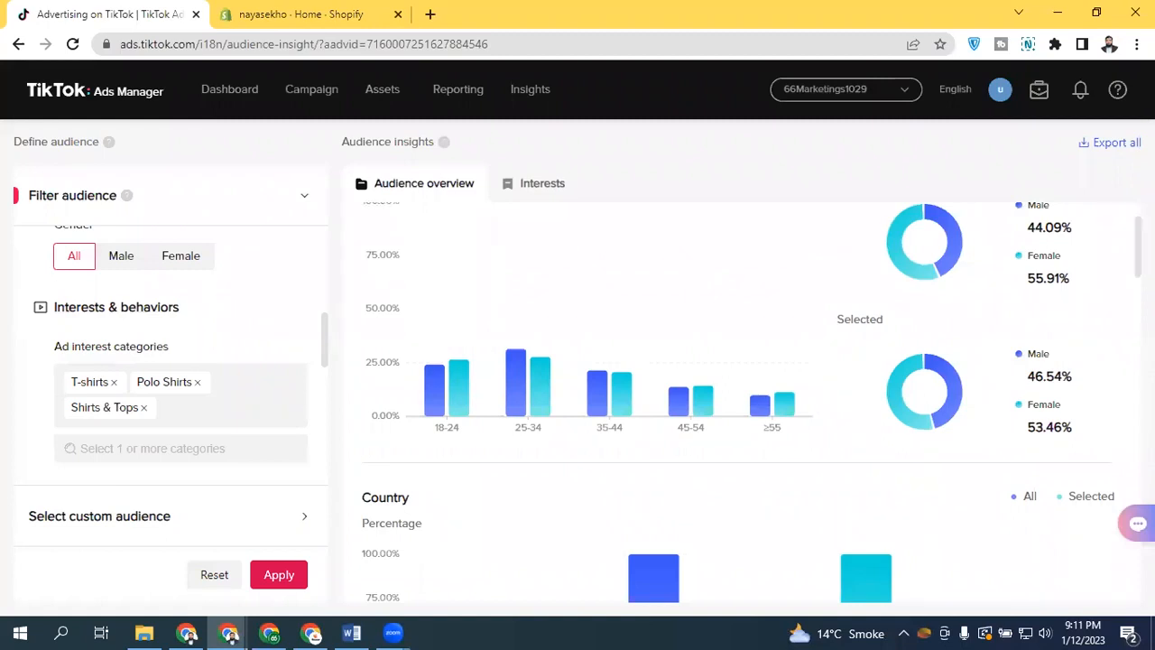
scroll(749, 402, up, 1)
scroll(749, 402, up, 1)
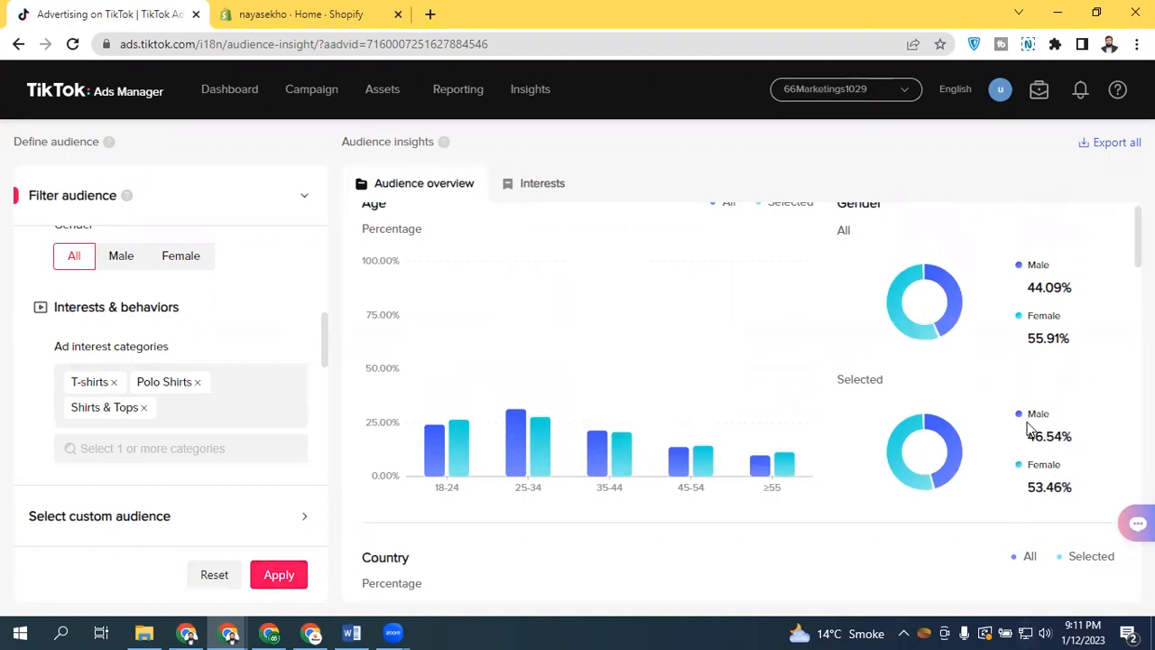
scroll(1137, 236, down, 5)
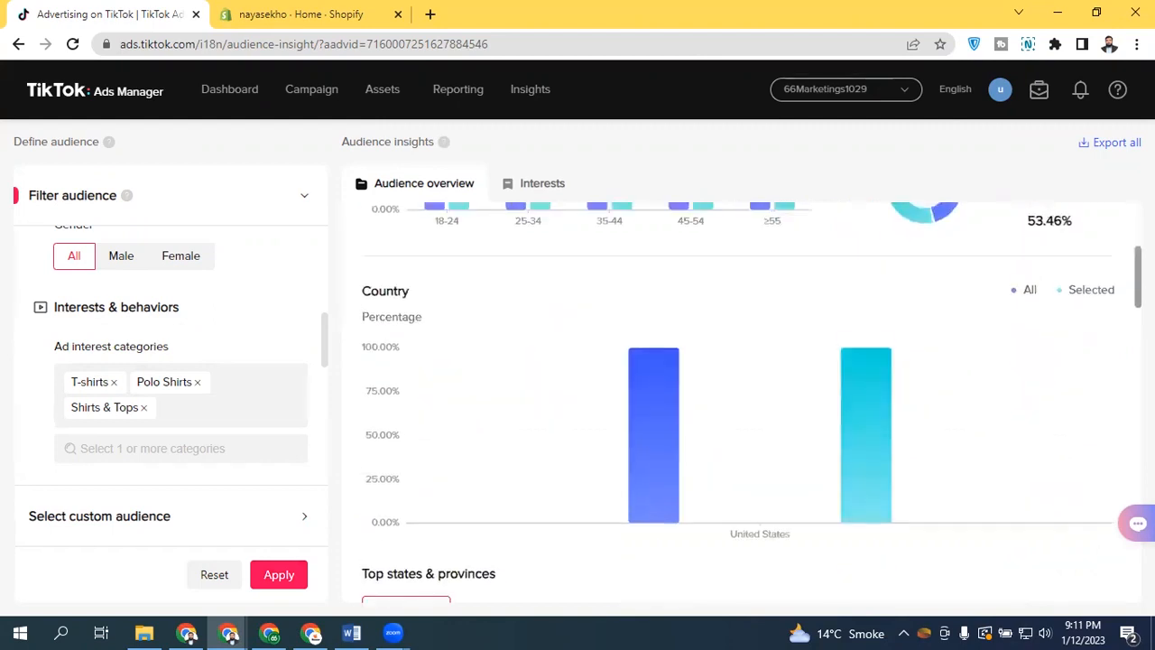
scroll(1119, 333, down, 3)
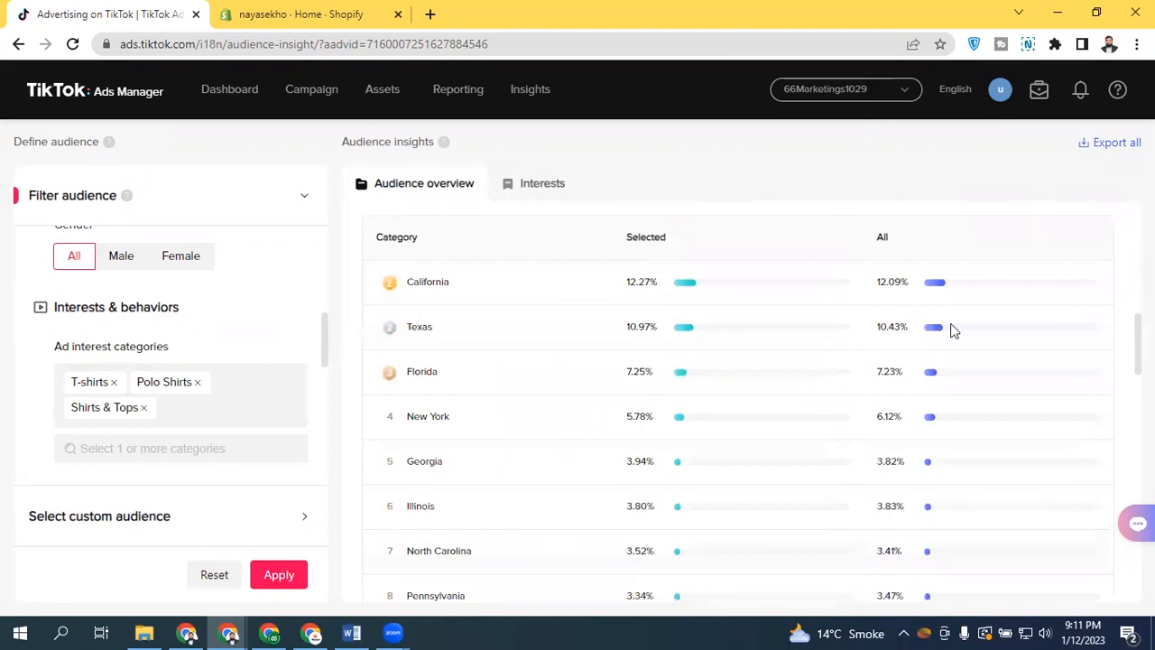
scroll(738, 407, down, 10)
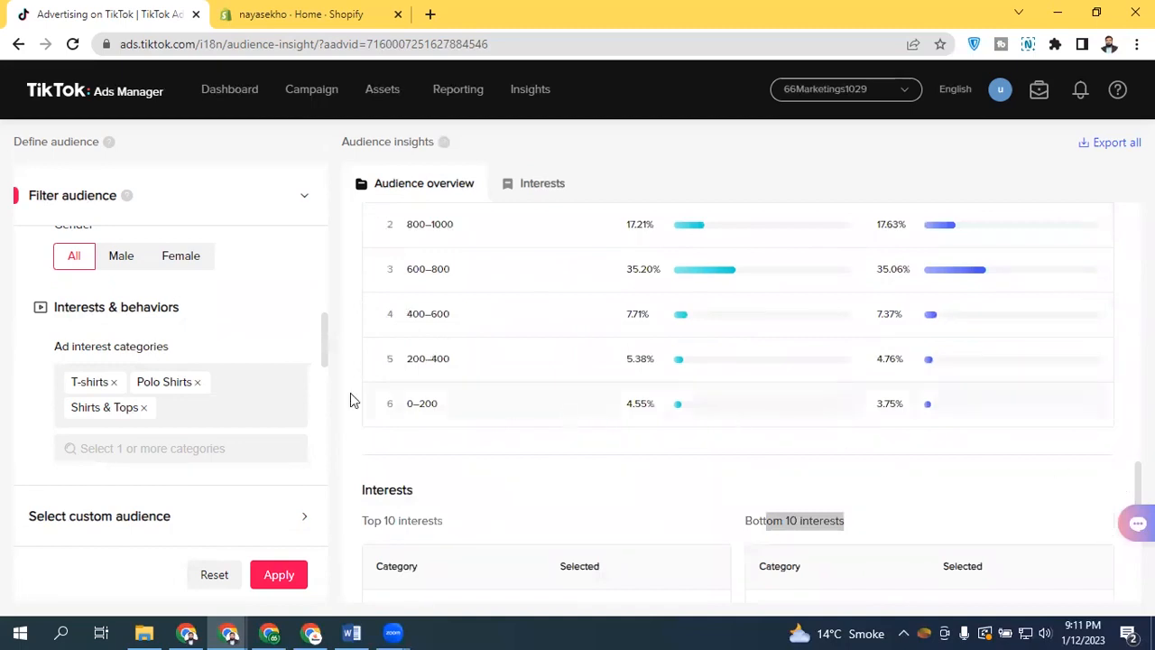
Remove Shirts & Tops and Polo Shirts from the interest categories and apply the filter again
click(143, 407)
click(197, 382)
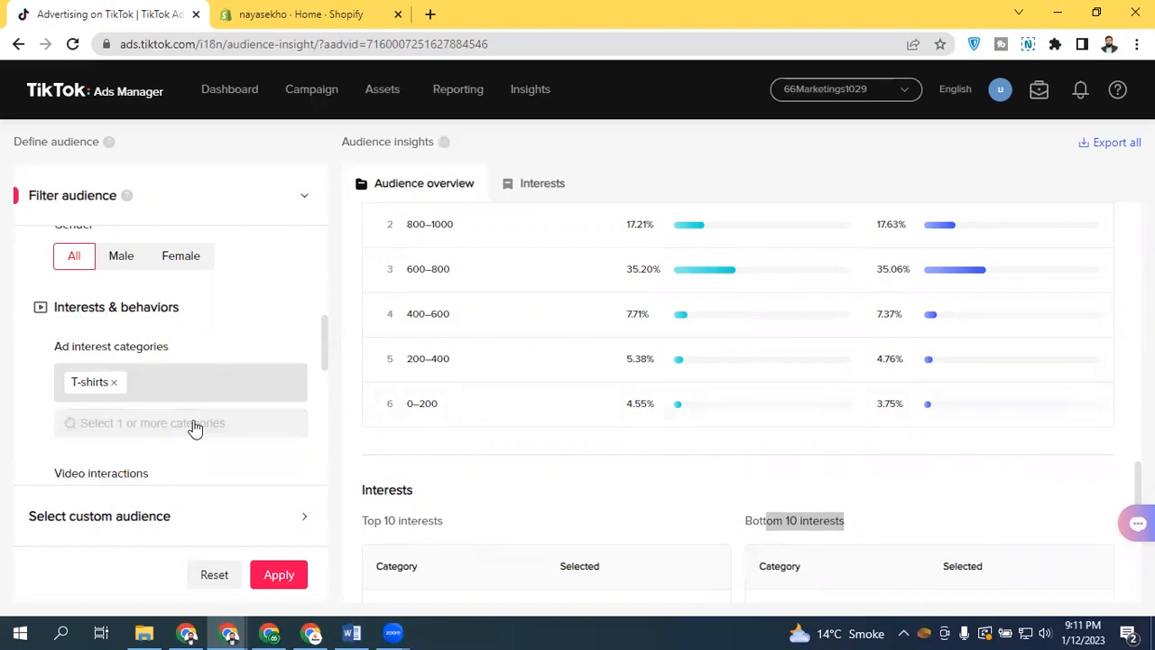
click(288, 578)
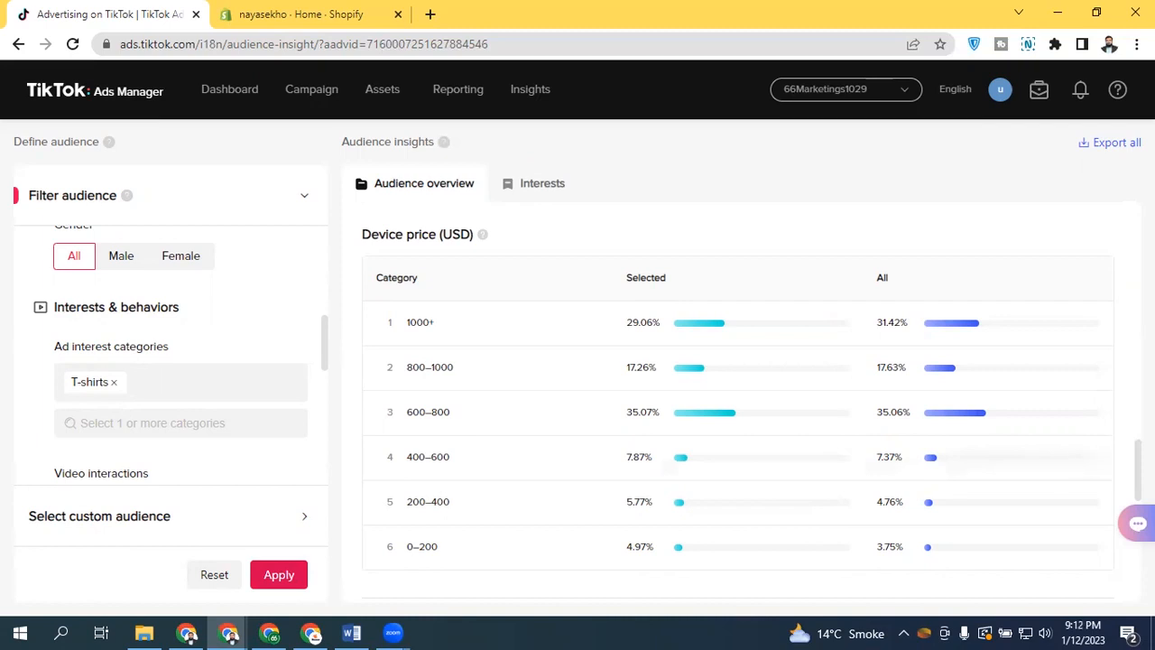
Reset all audience filters
drag(1138, 465, 1111, 197)
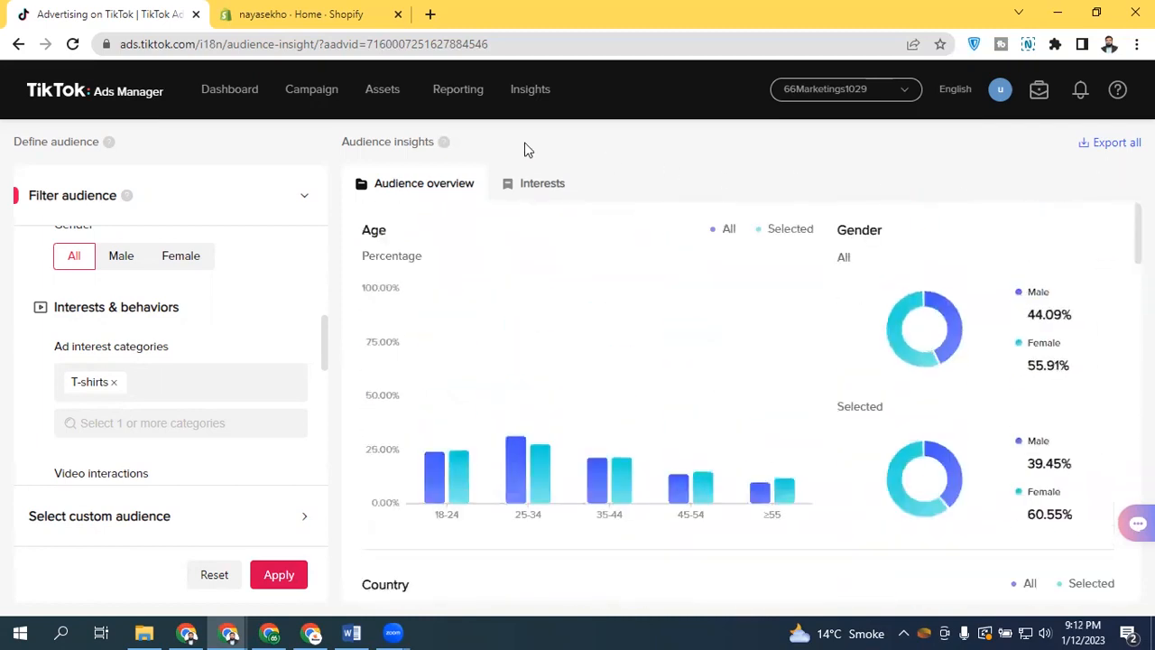
click(218, 579)
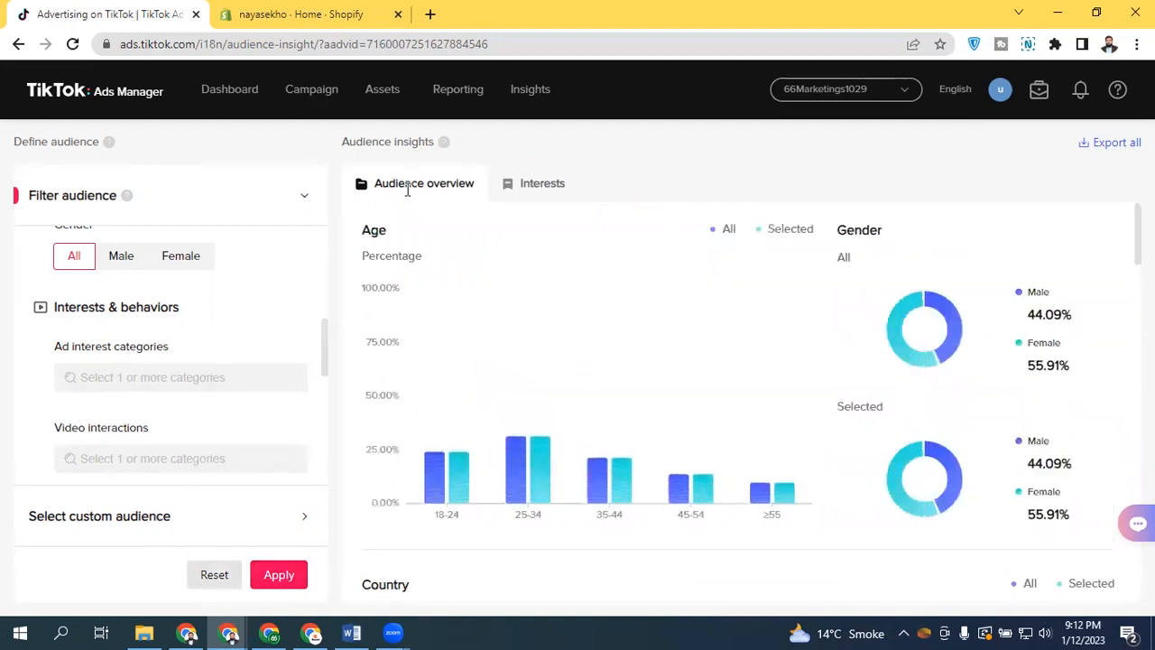
Examine the top hashtags and the full ad interest categories list on the Interests tab
click(547, 198)
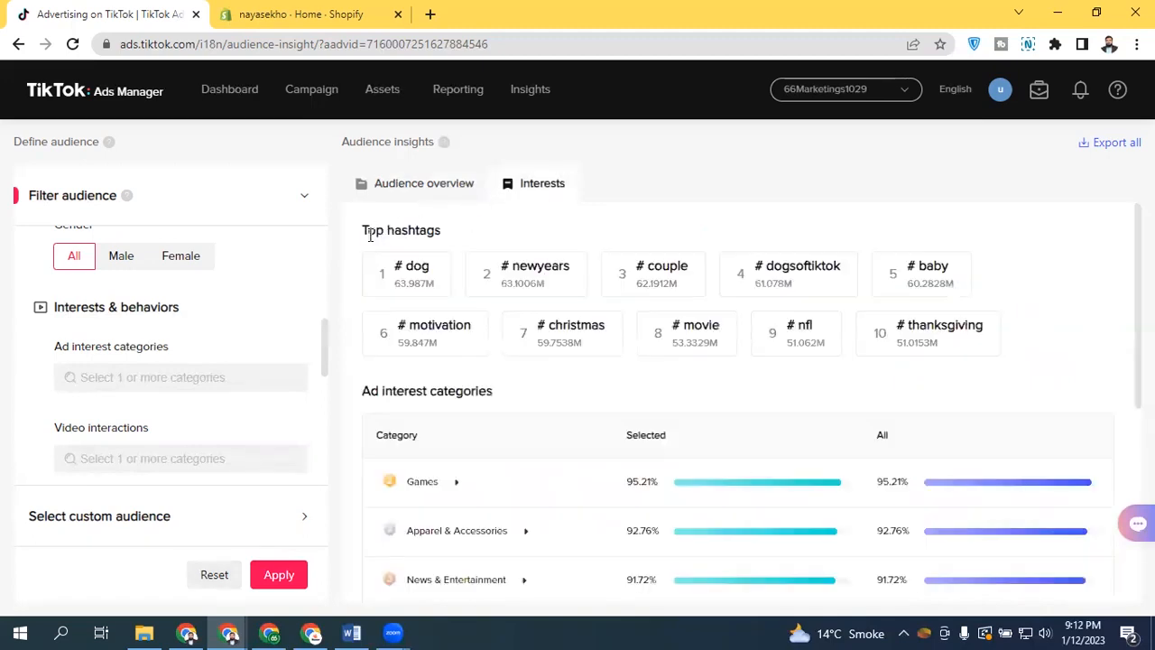
drag(361, 231, 469, 229)
click(467, 231)
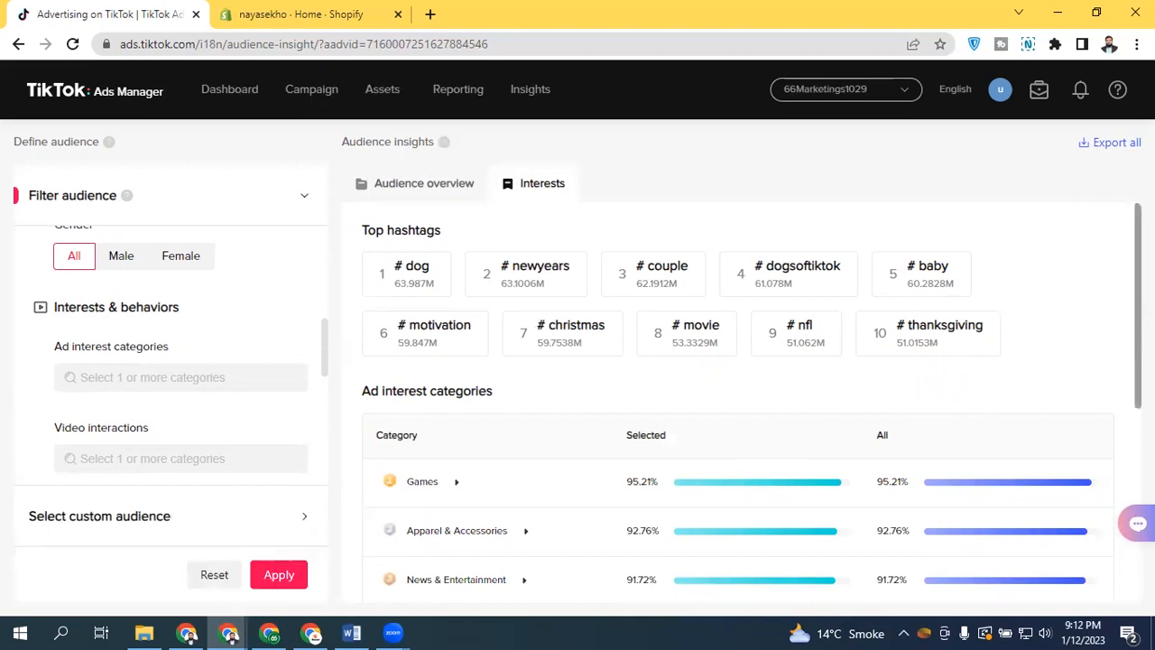
scroll(749, 406, down, 2)
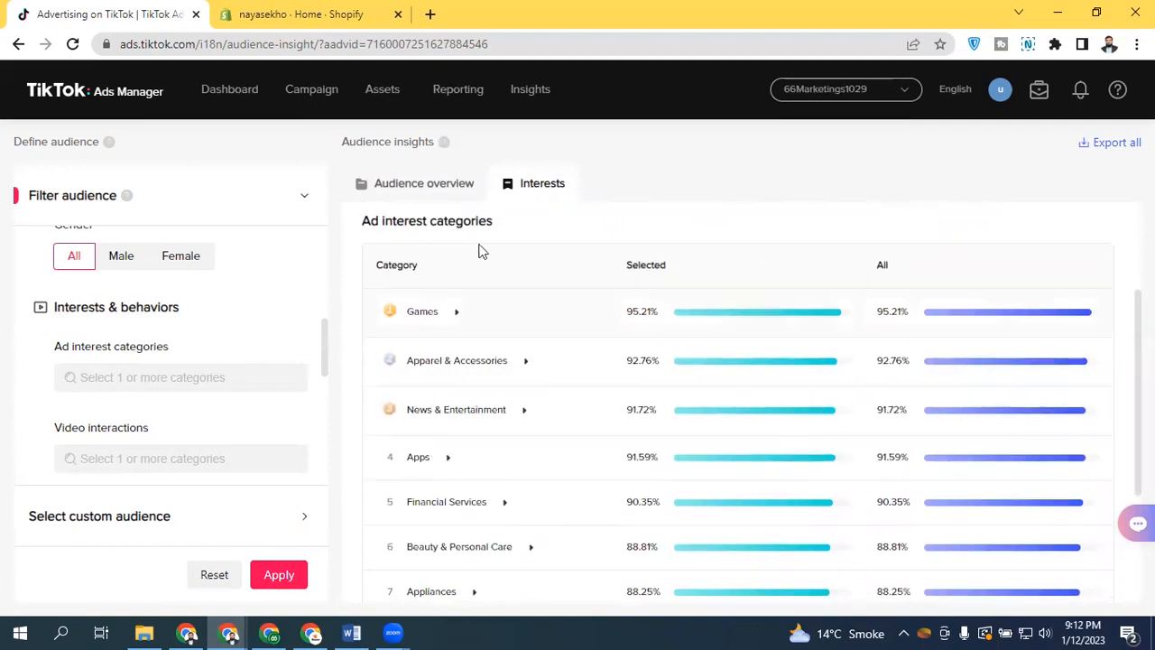
scroll(738, 406, down, 2)
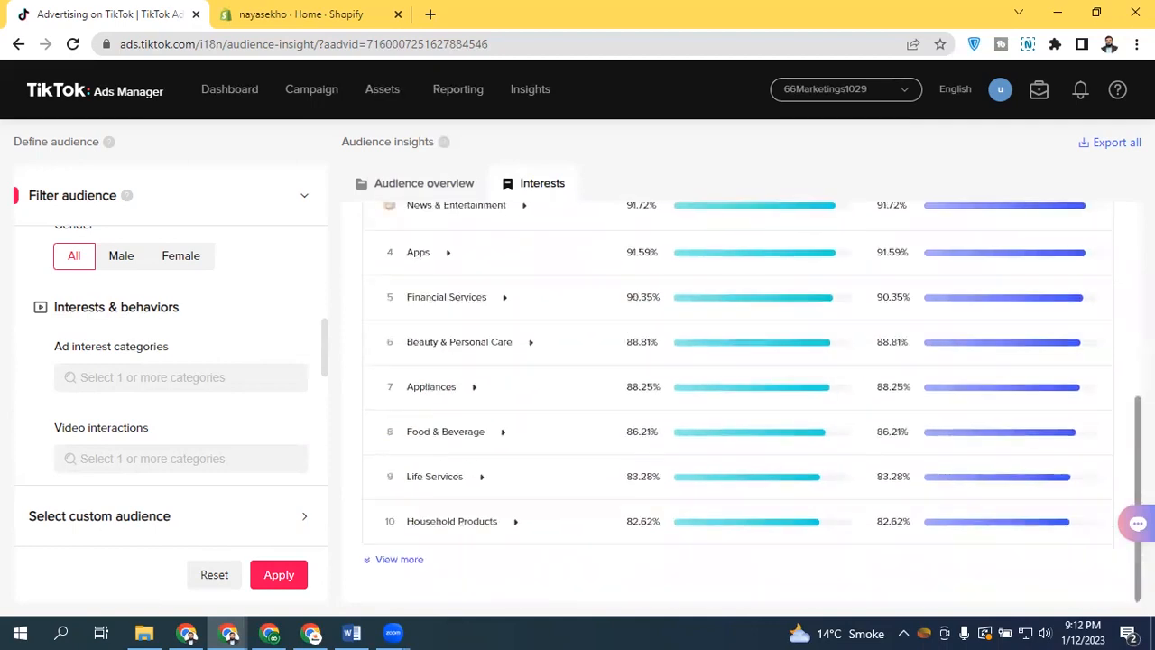
click(399, 560)
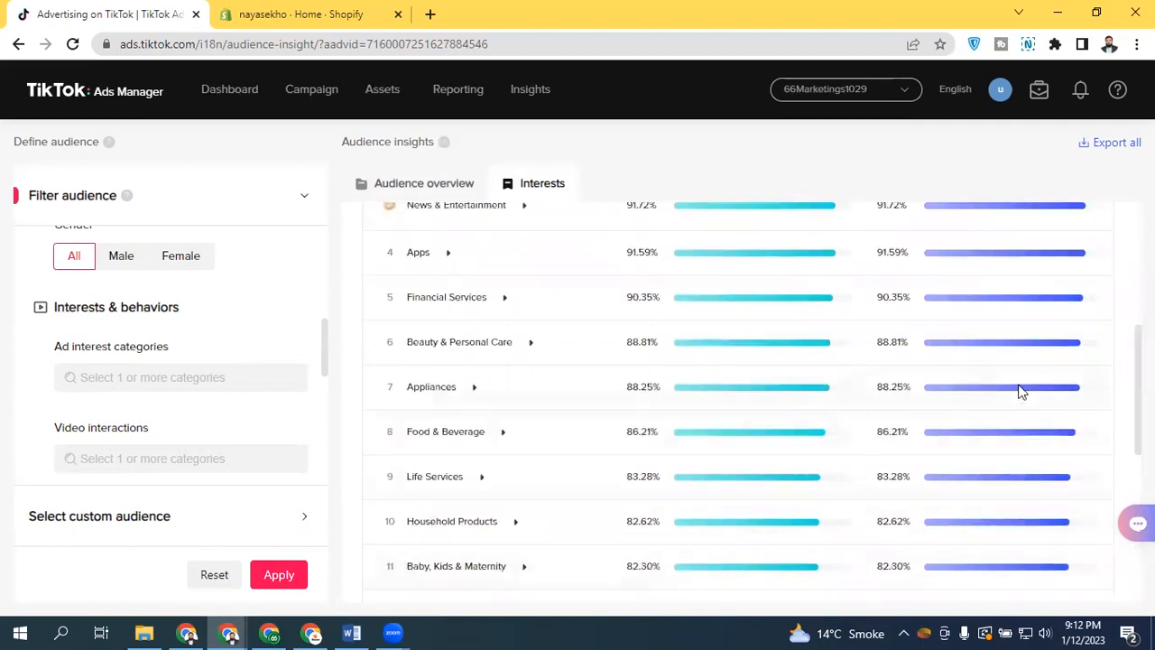
scroll(738, 379, down, 5)
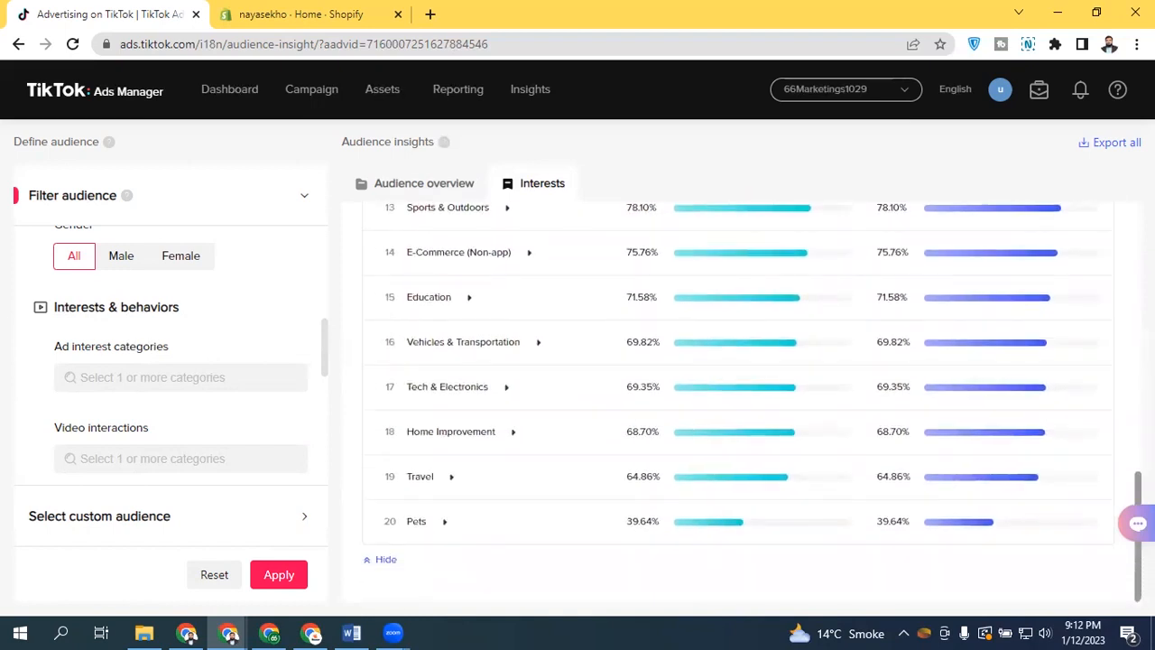
scroll(1119, 472, up, 6)
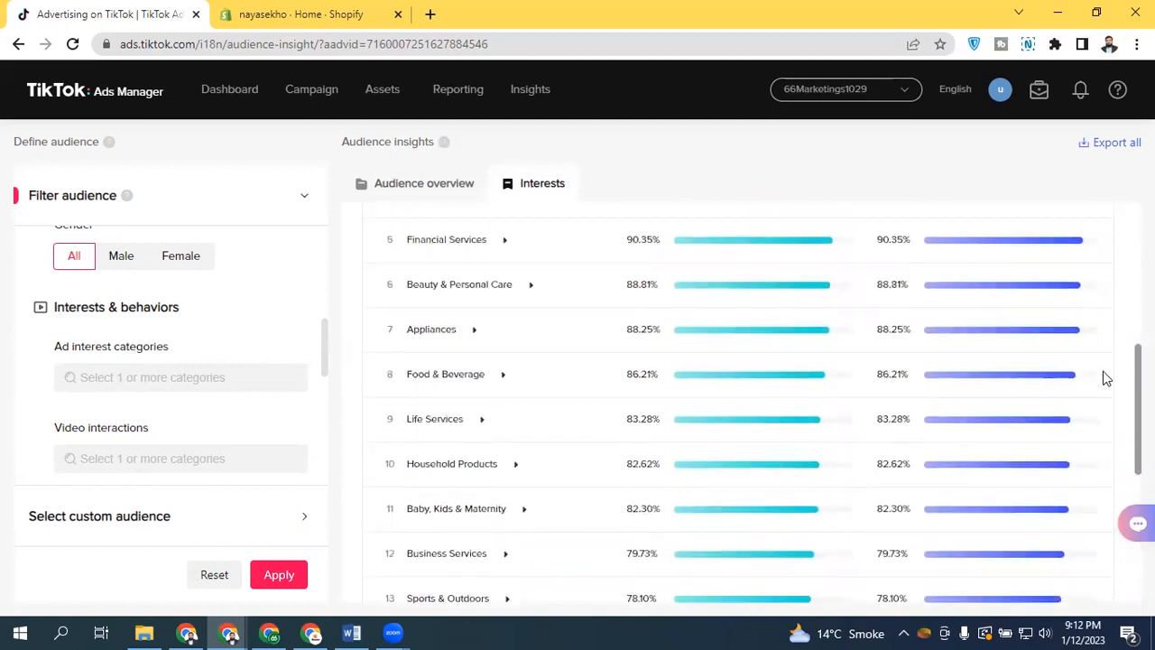
scroll(1115, 319, up, 3)
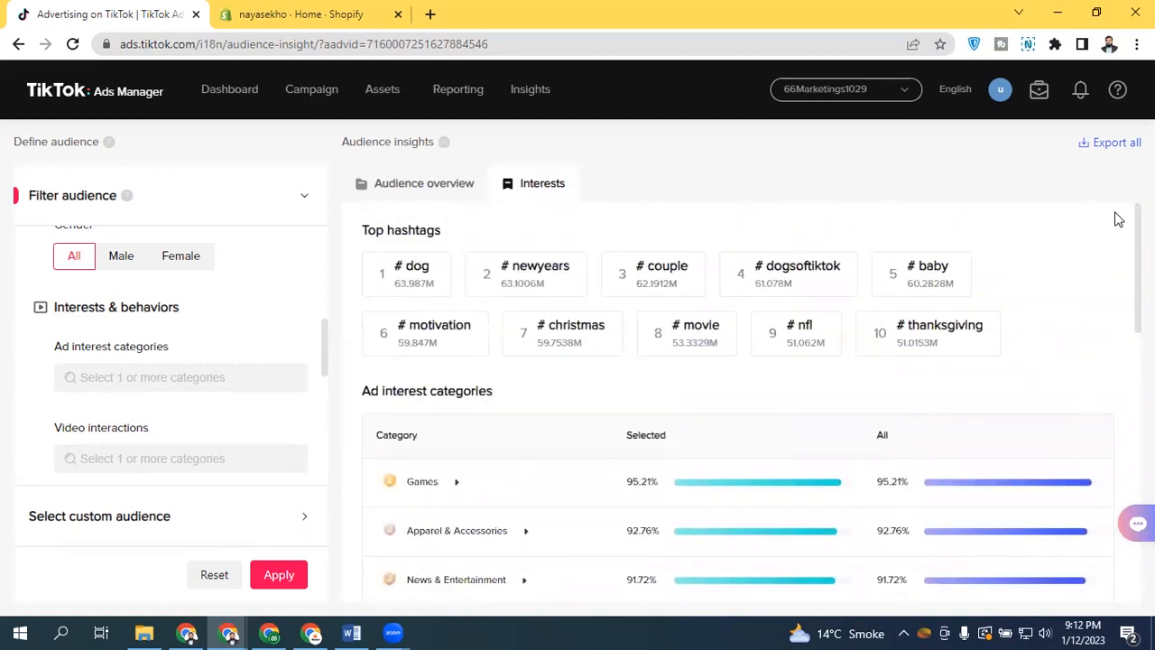
Return to the audience overview and browse the Interests & behaviors filter options
click(452, 190)
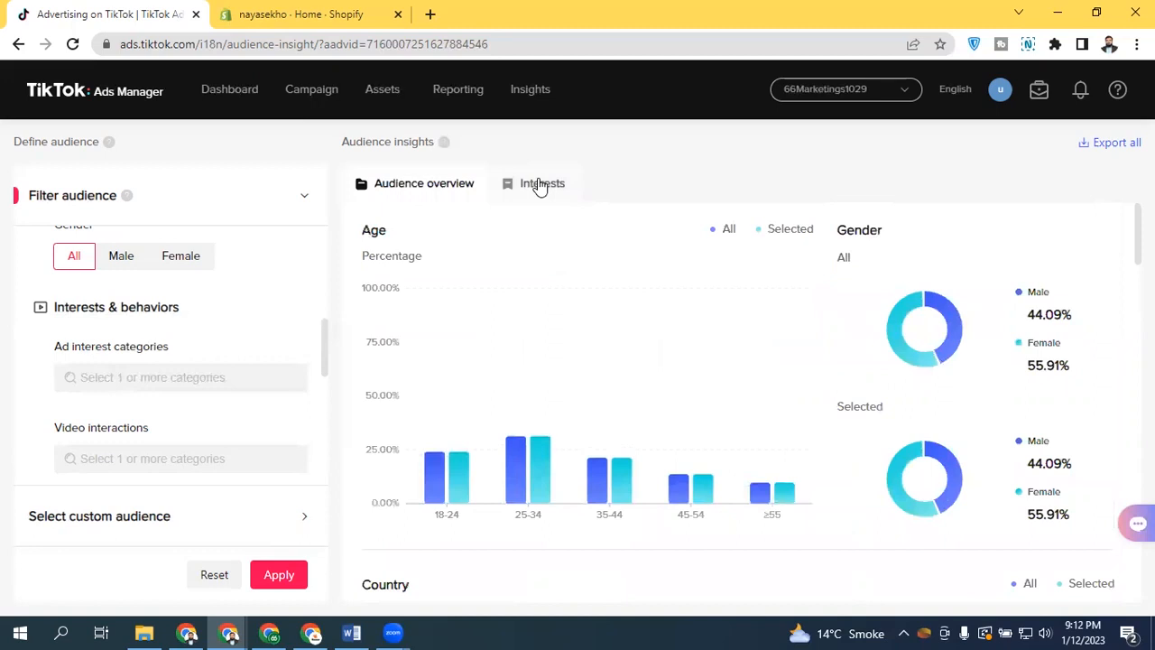
drag(325, 348, 321, 357)
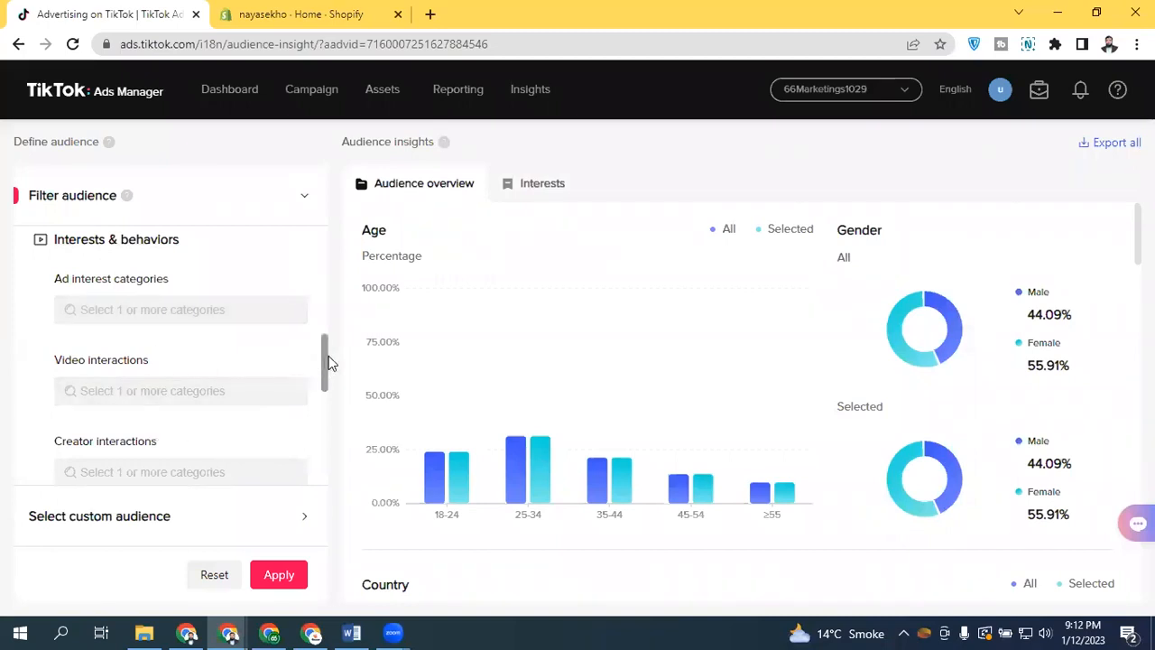
drag(325, 364, 318, 390)
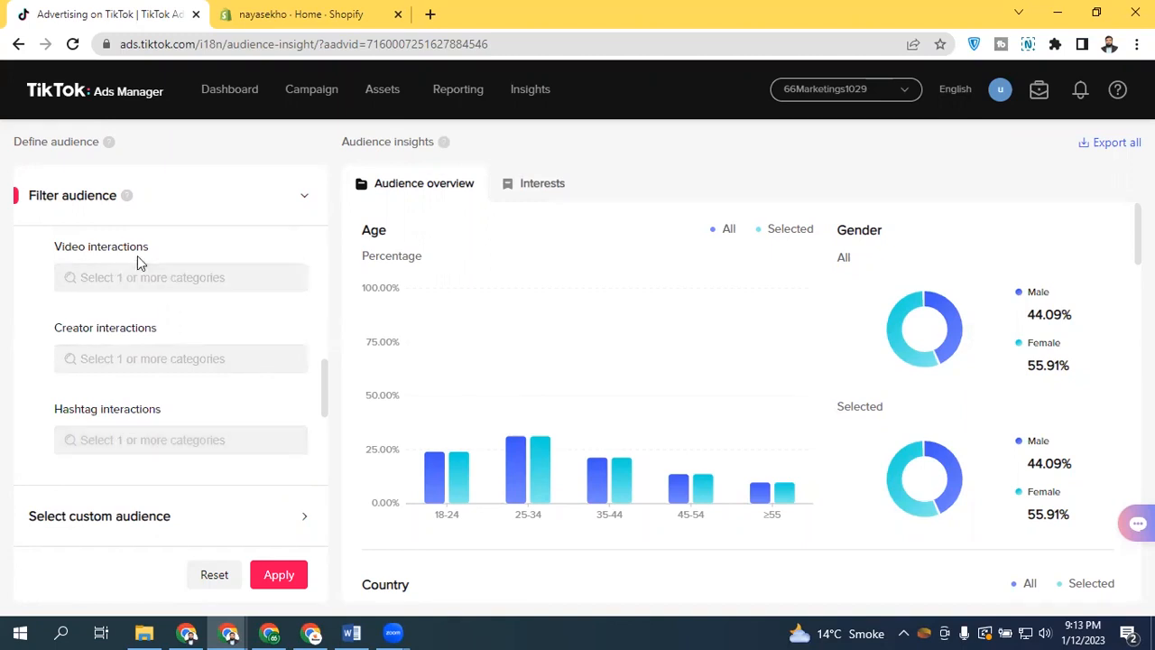
drag(325, 386, 317, 353)
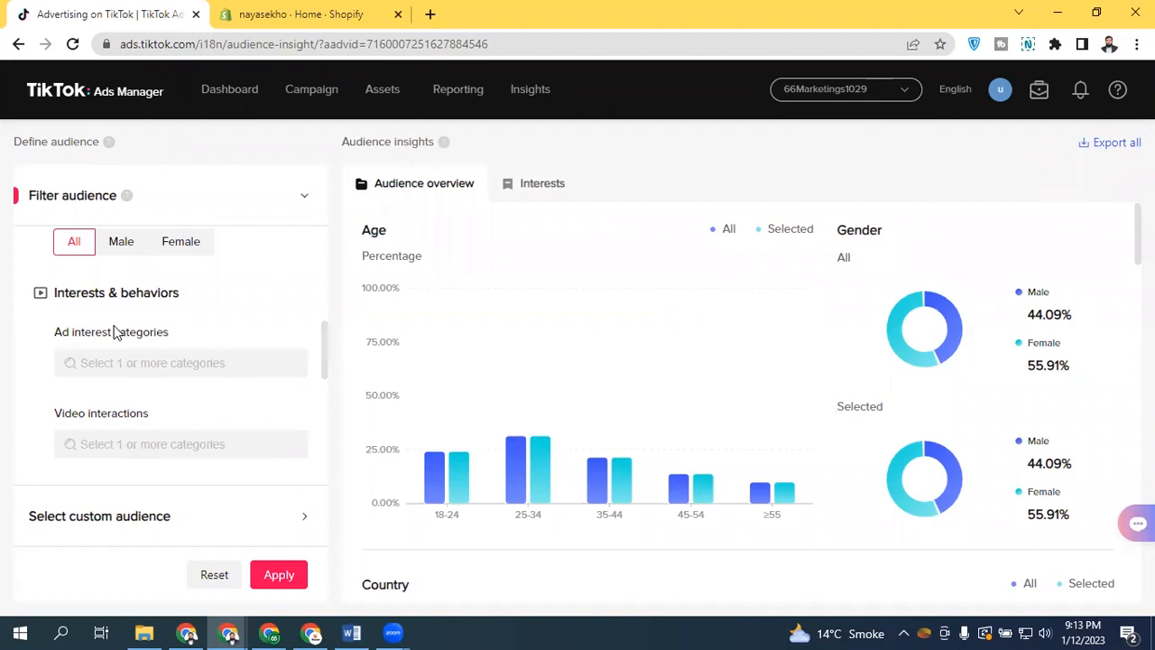
Start creating a new campaign, continuing from the last edits with the Website conversions objective
click(314, 92)
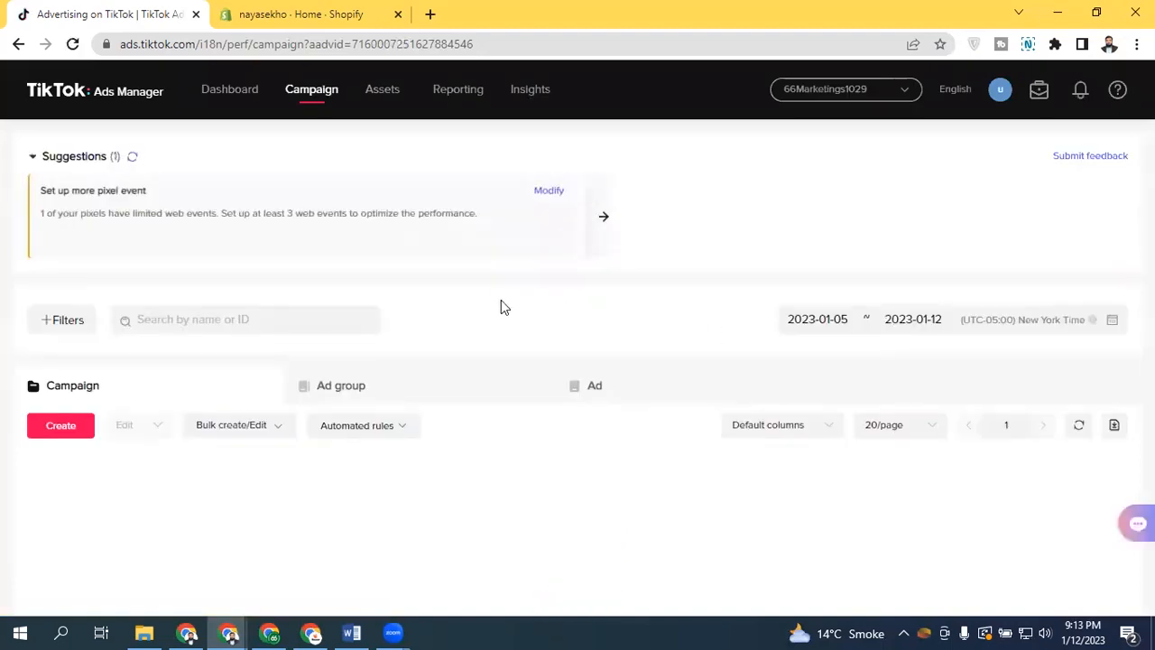
click(68, 429)
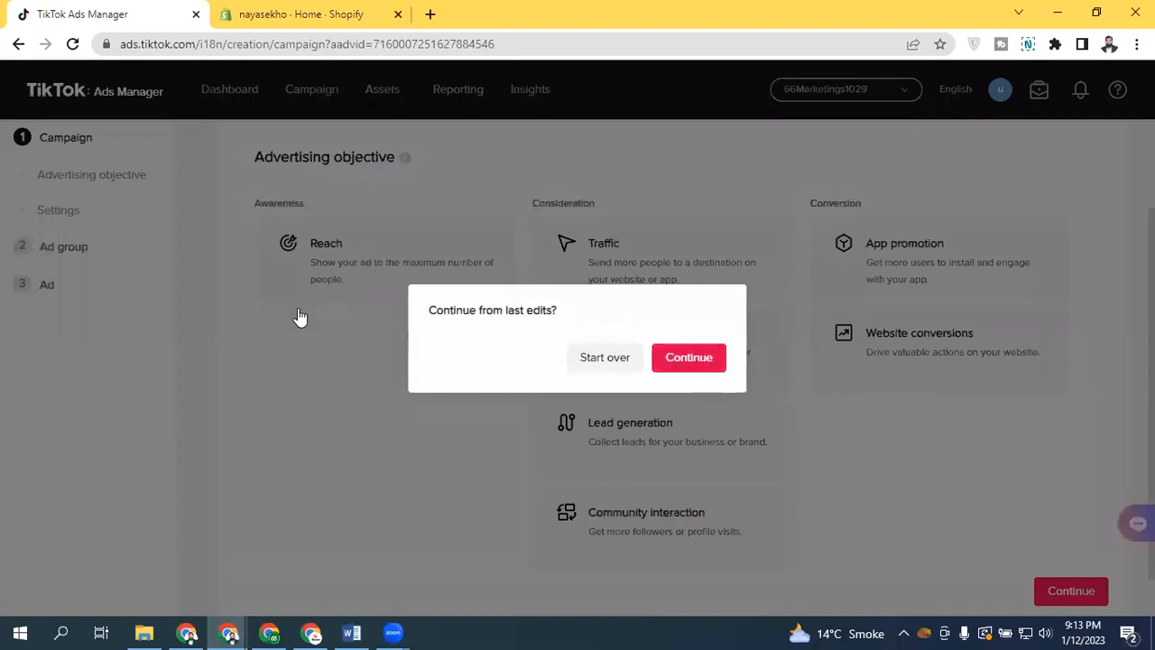
click(689, 357)
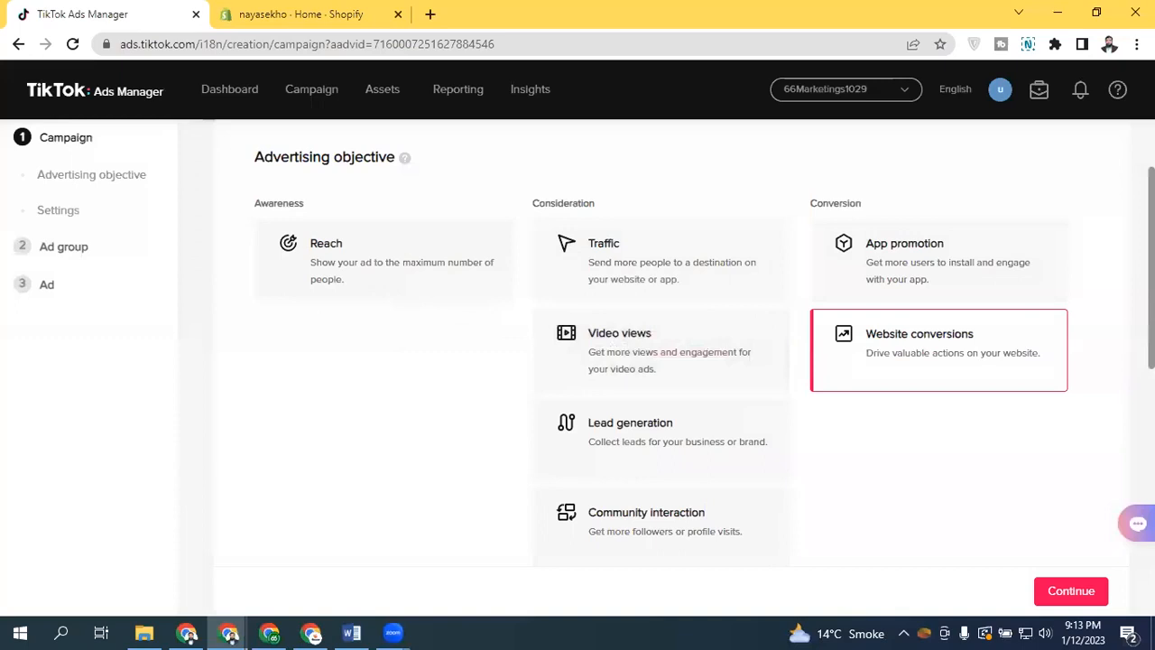
click(1065, 587)
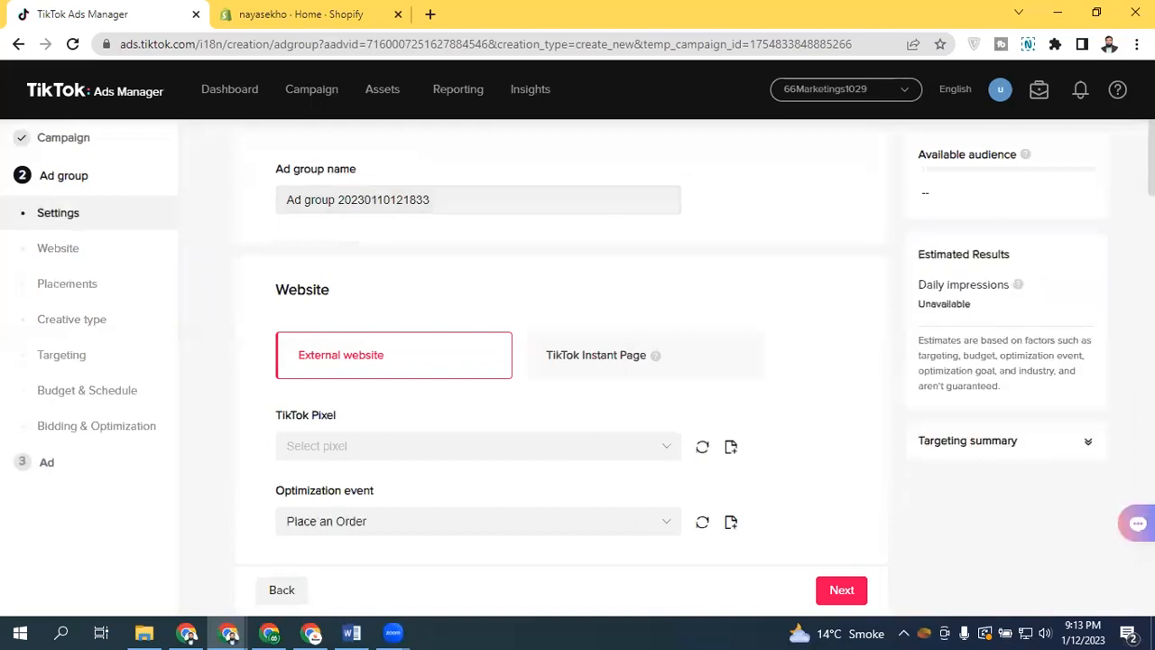
Try the Automatic targeting mode for the ad group, then switch back to Custom targeting
scroll(908, 207, down, 3)
scroll(577, 361, down, 5)
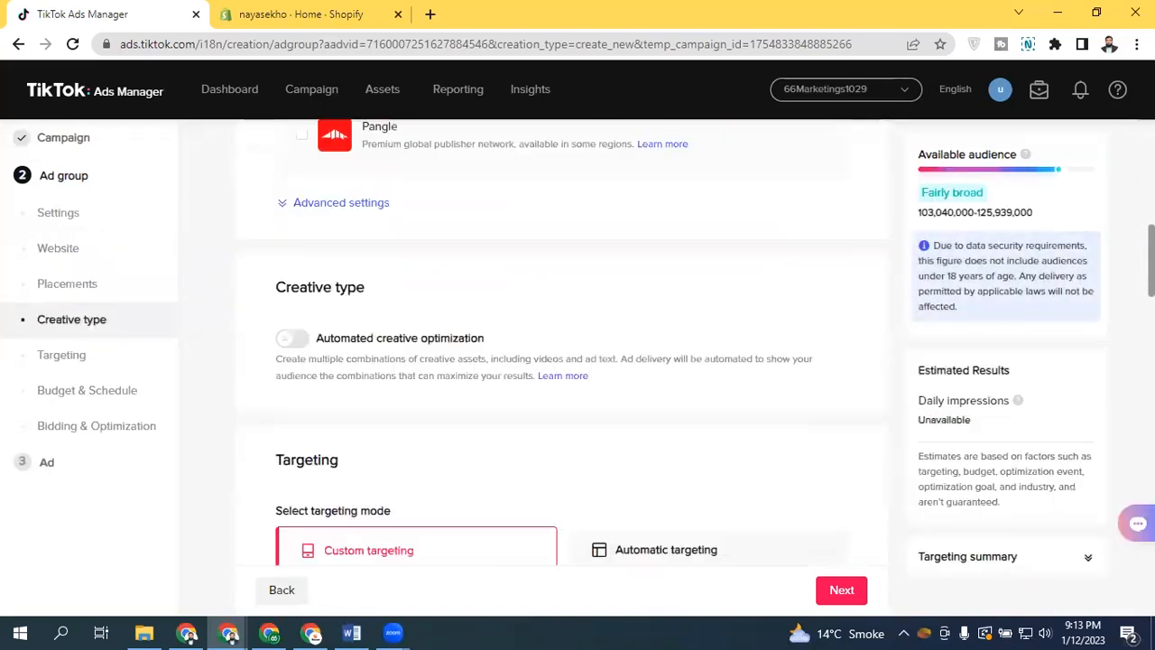
scroll(578, 361, down, 2)
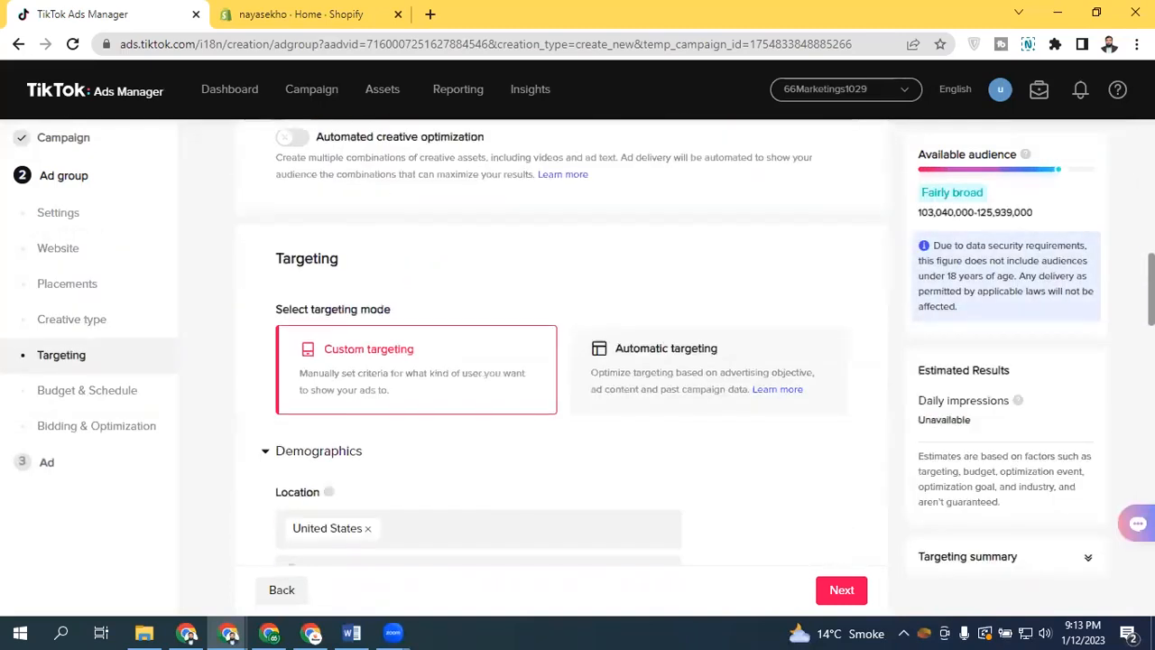
scroll(1124, 305, down, 1)
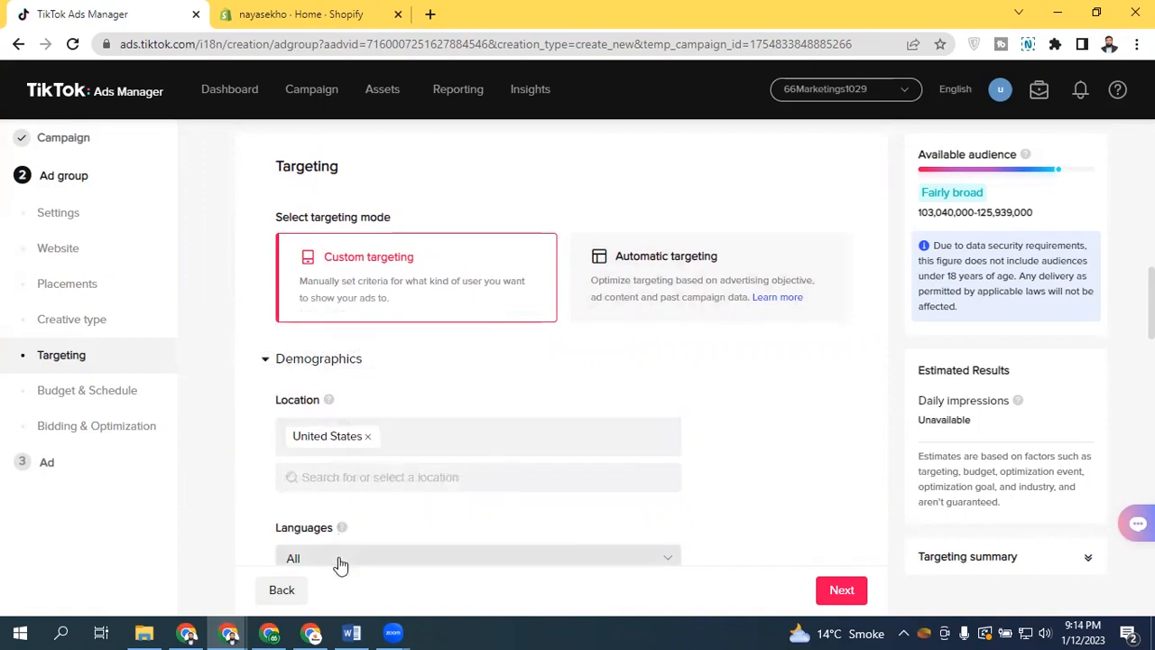
click(641, 310)
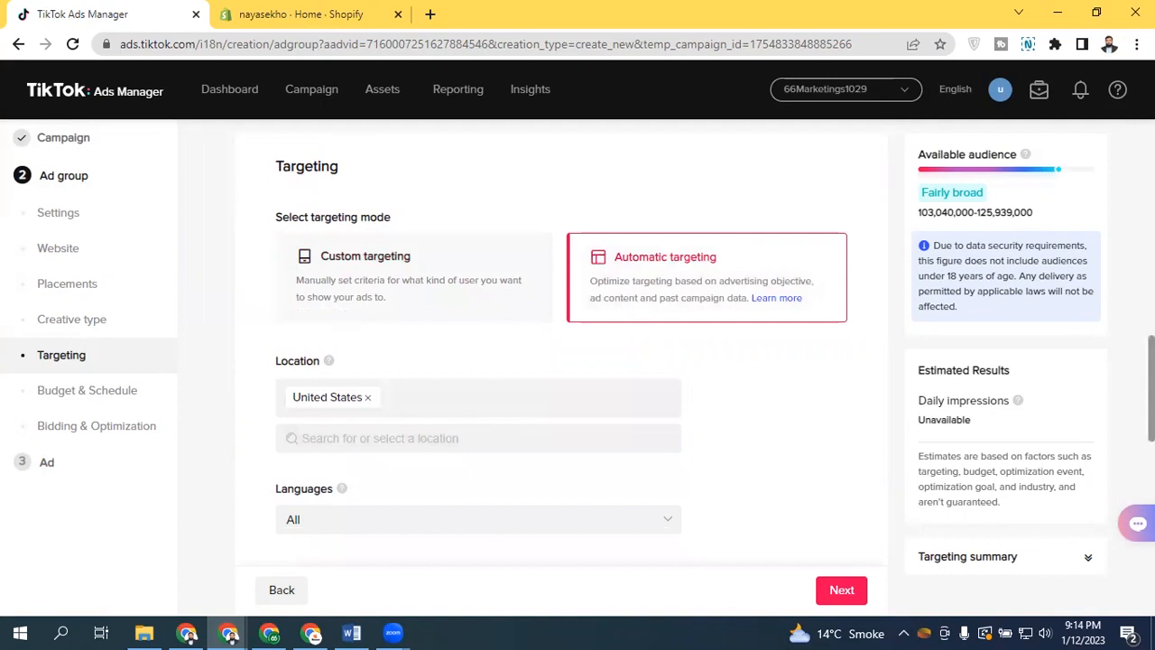
scroll(572, 403, down, 2)
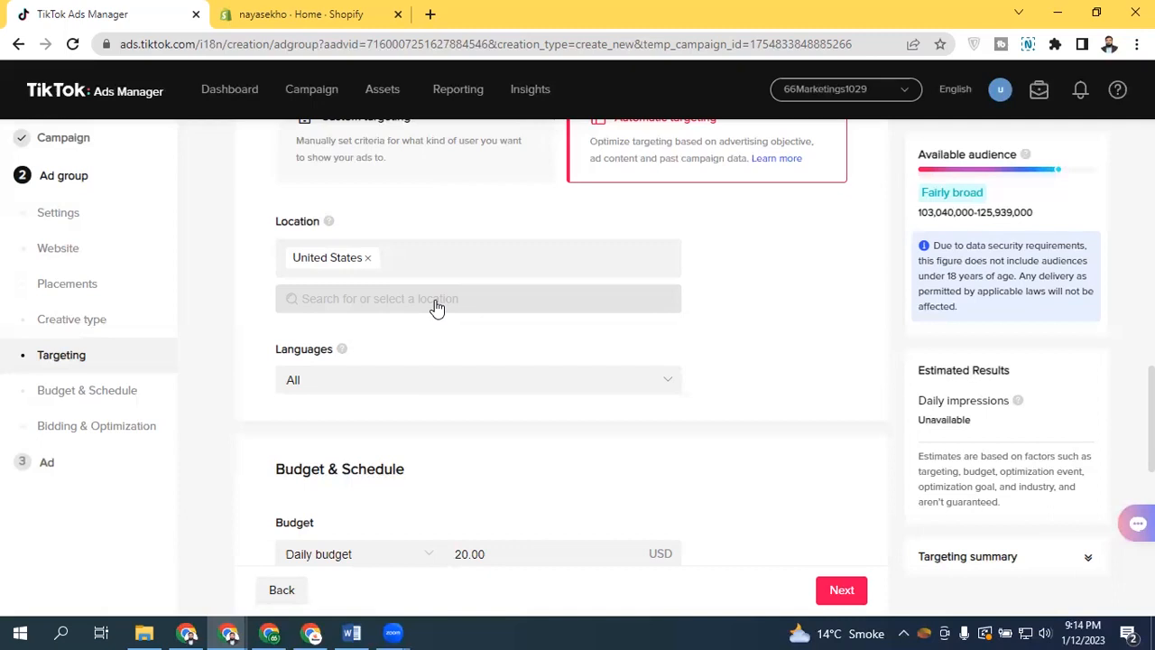
scroll(704, 262, up, 1)
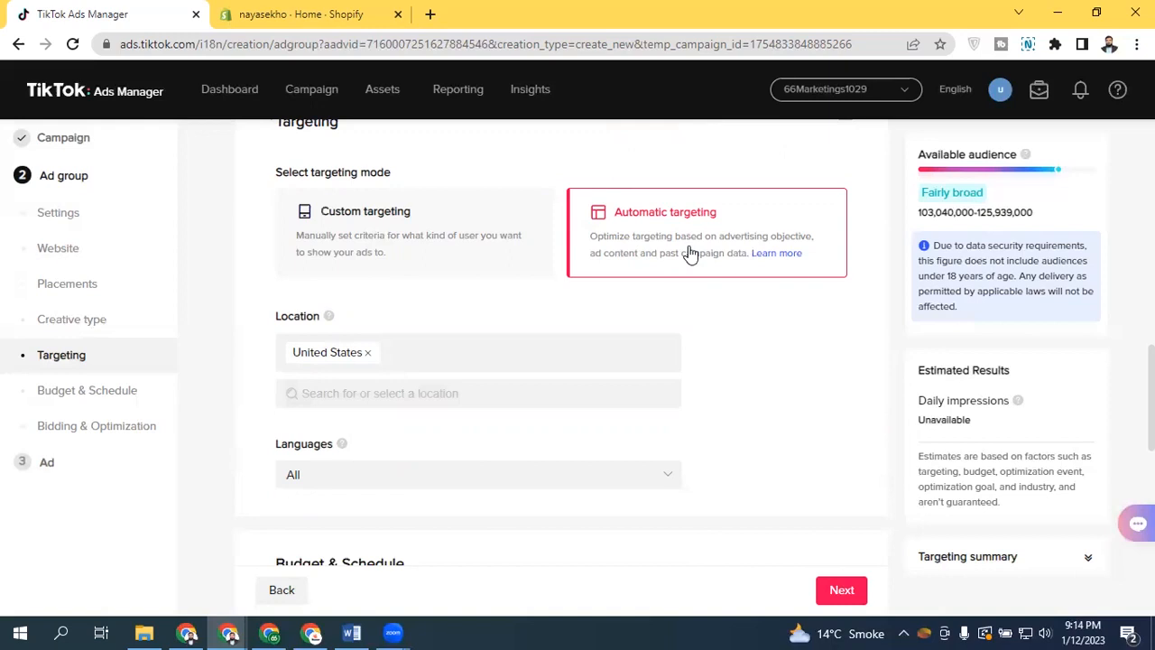
click(484, 255)
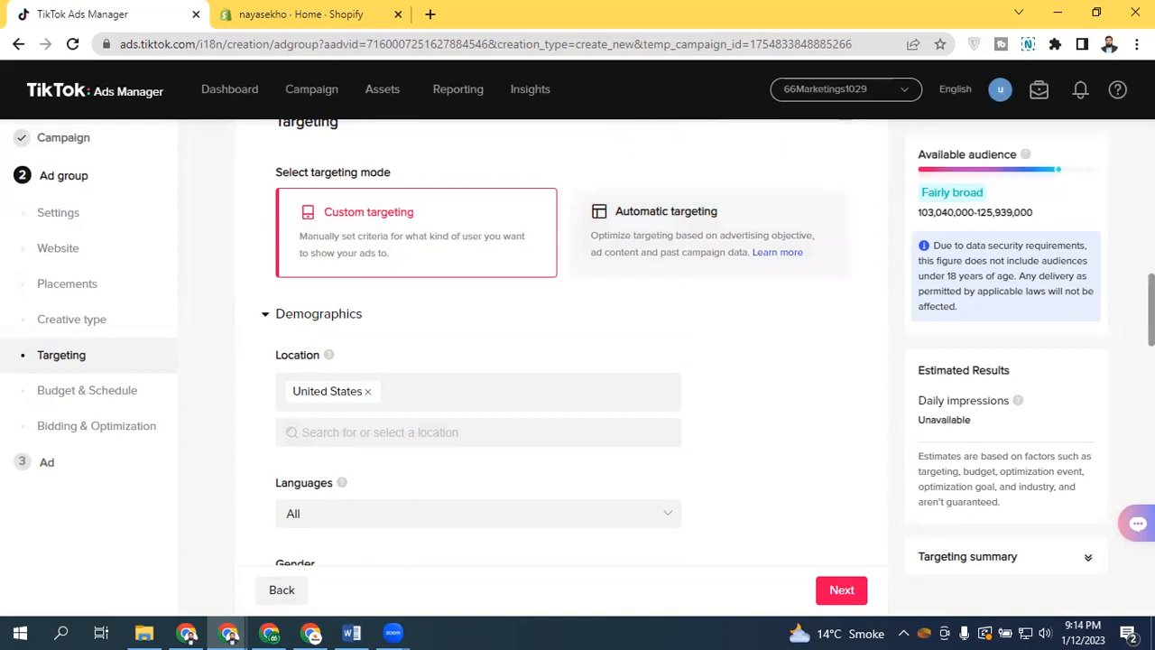
Review the age and household income targeting options without changing them
scroll(541, 343, down, 2)
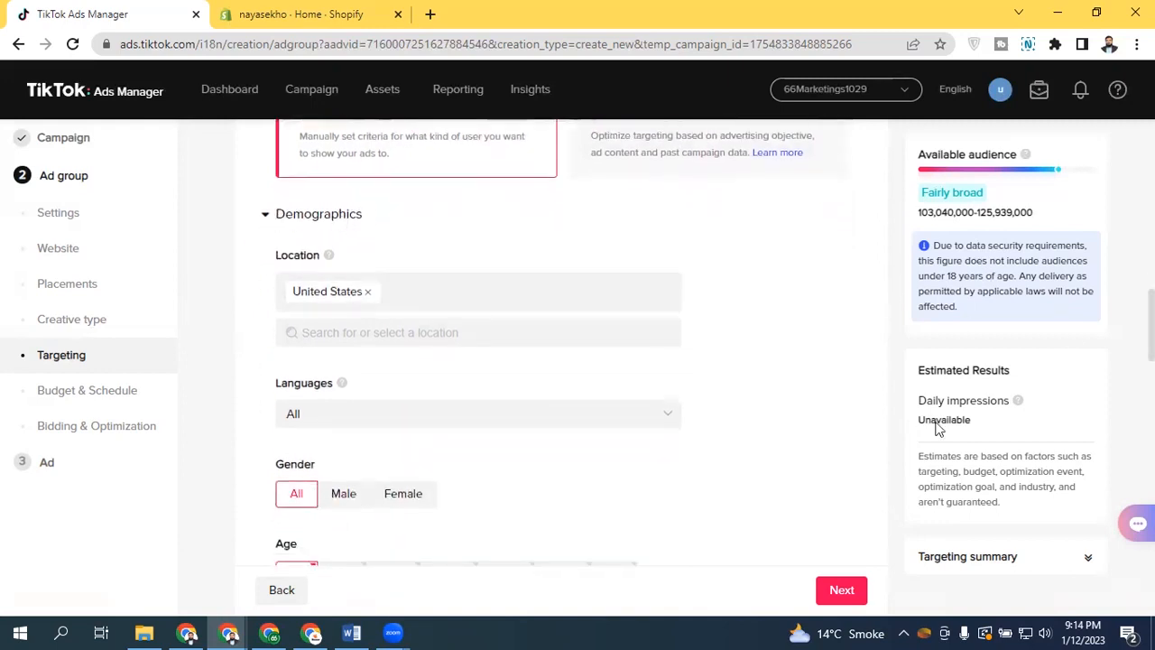
scroll(683, 356, down, 5)
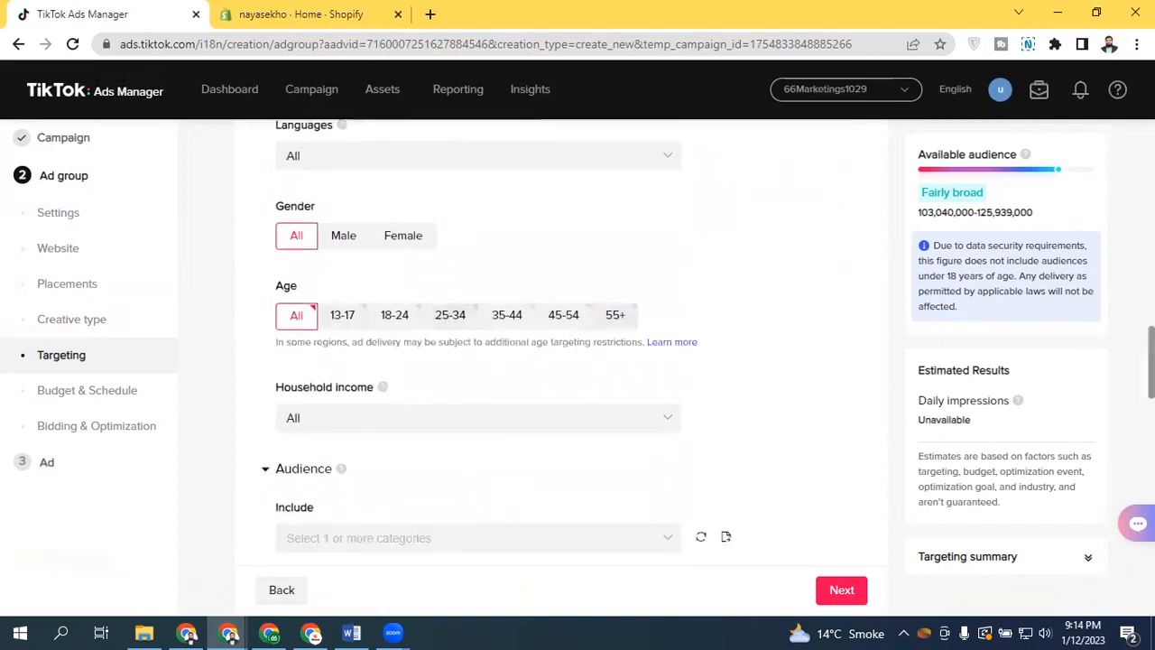
scroll(554, 296, down, 3)
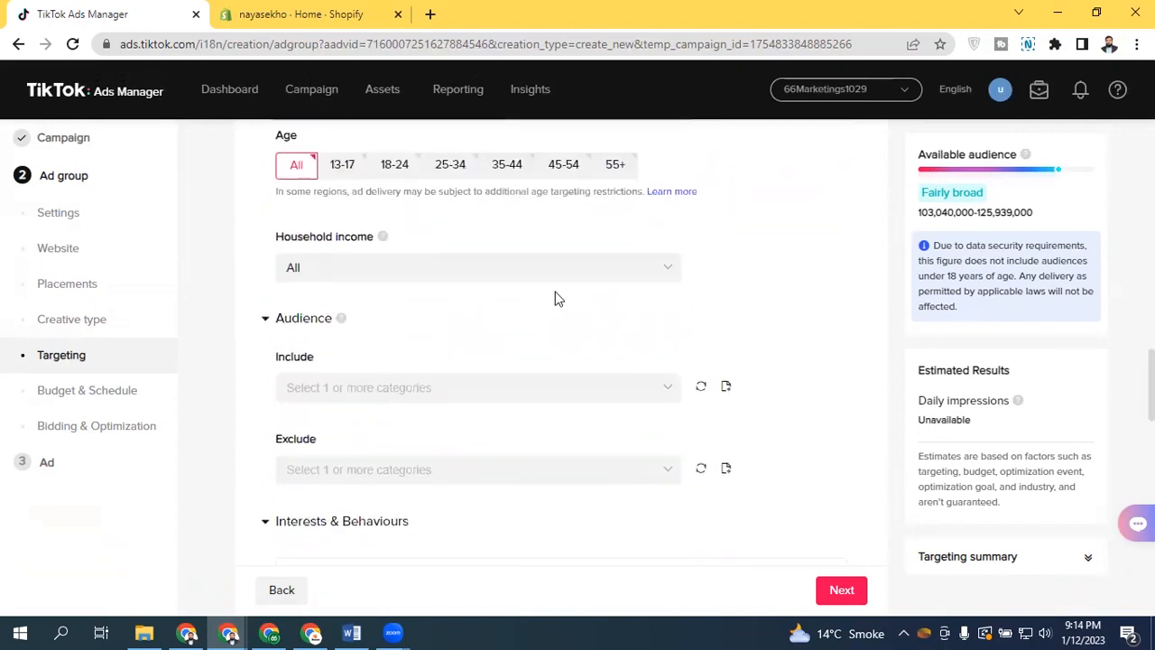
click(383, 264)
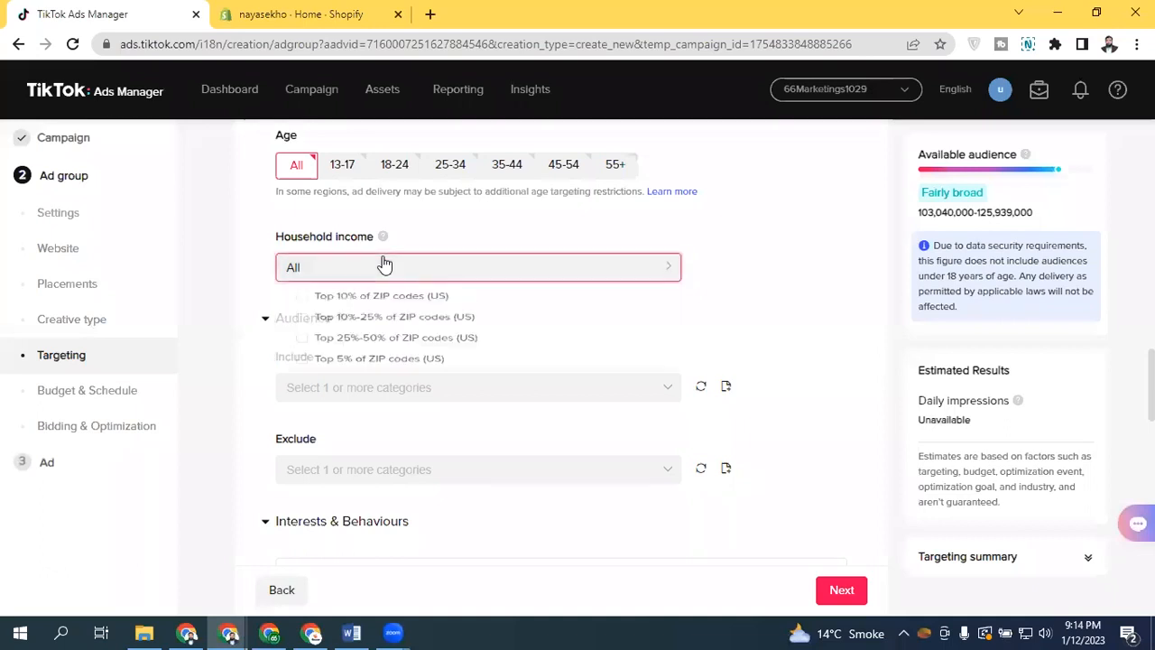
click(307, 269)
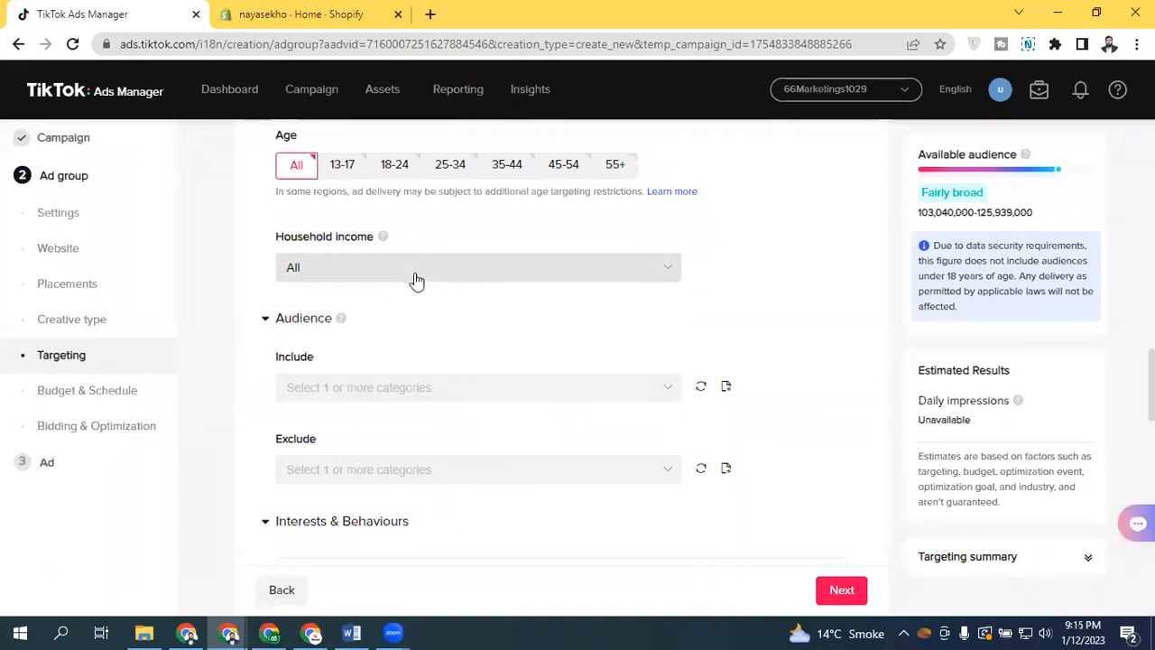
click(415, 276)
click(356, 272)
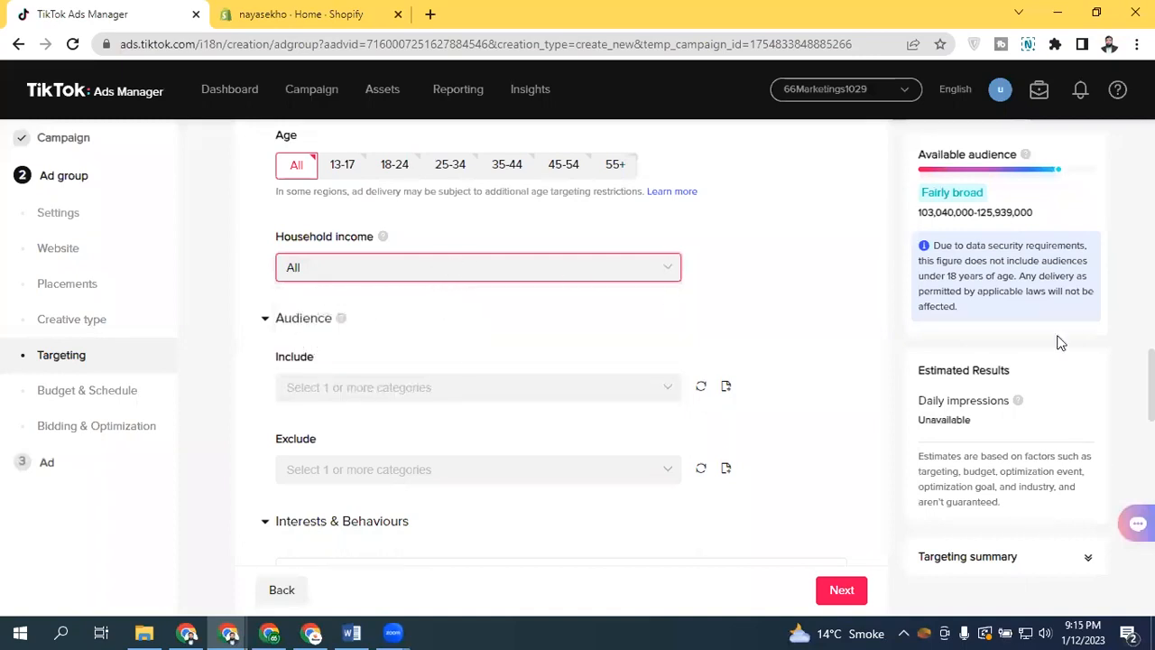
Check the custom audience lists available for the Include and Exclude audience fields
scroll(360, 262, down, 1)
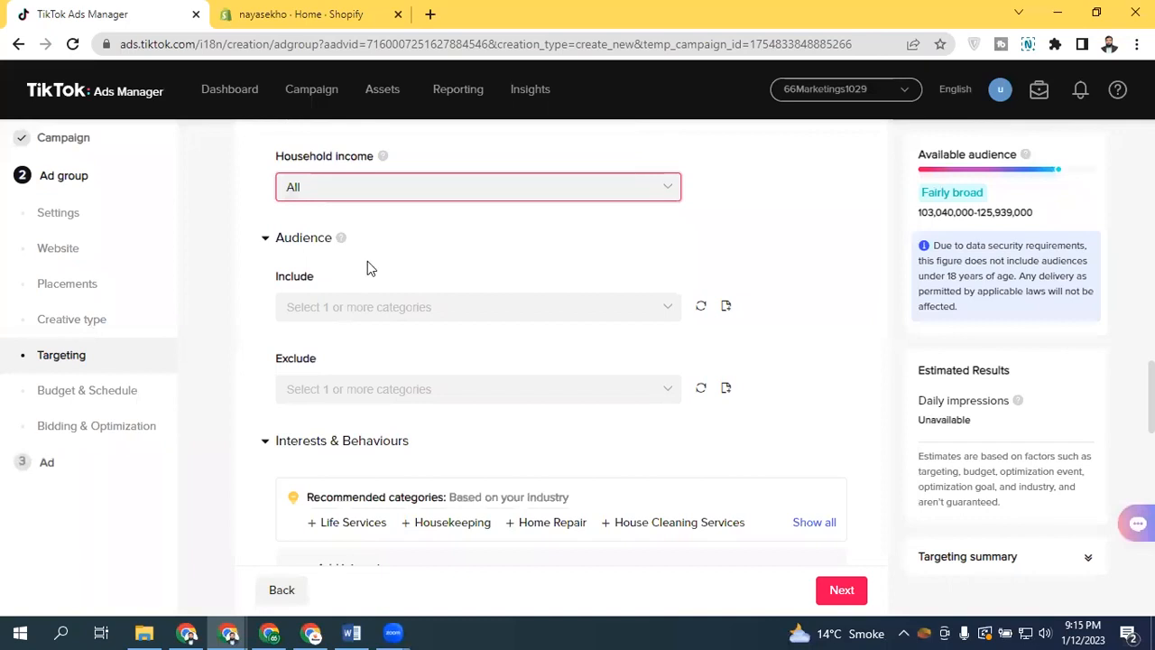
click(333, 305)
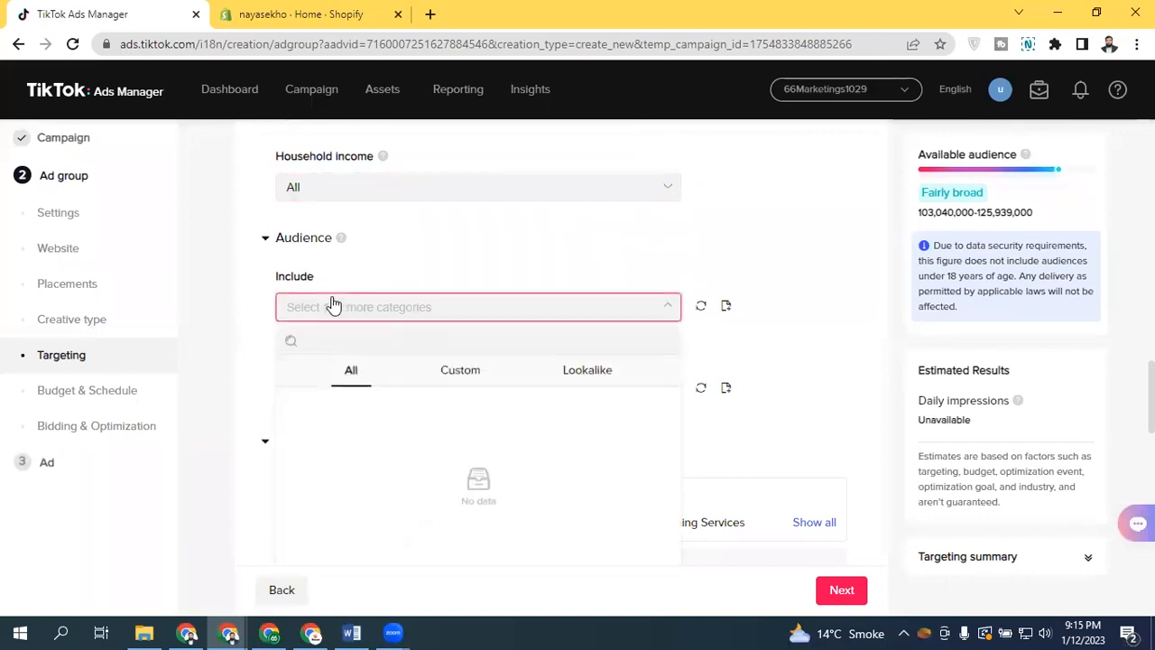
click(336, 309)
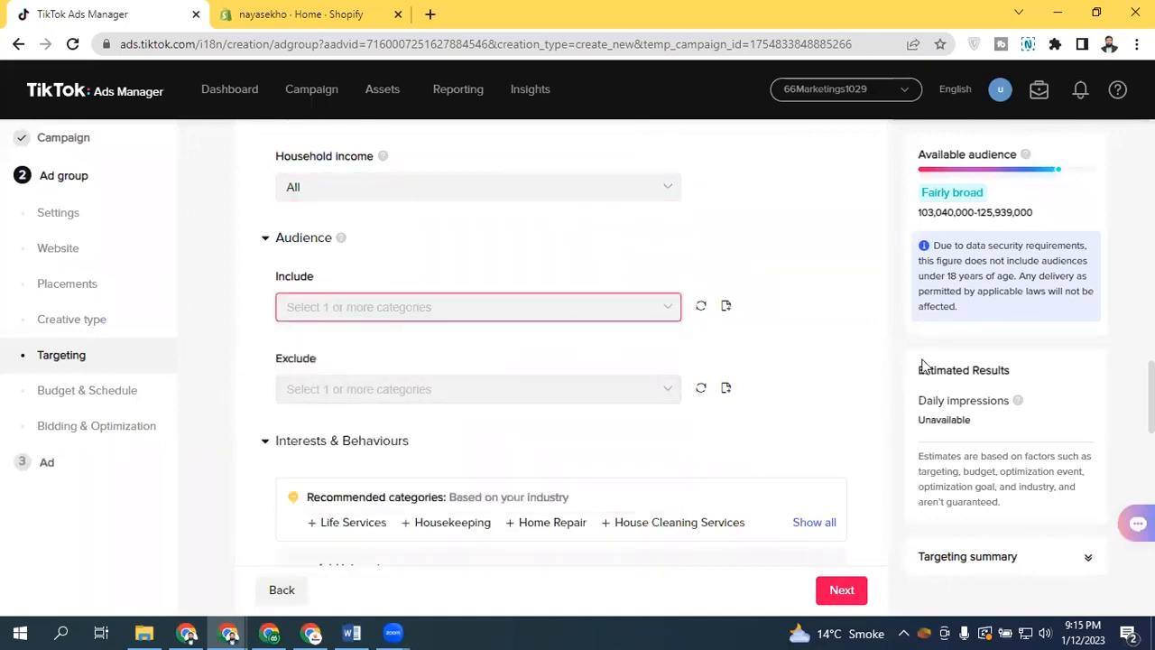
scroll(403, 234, down, 1)
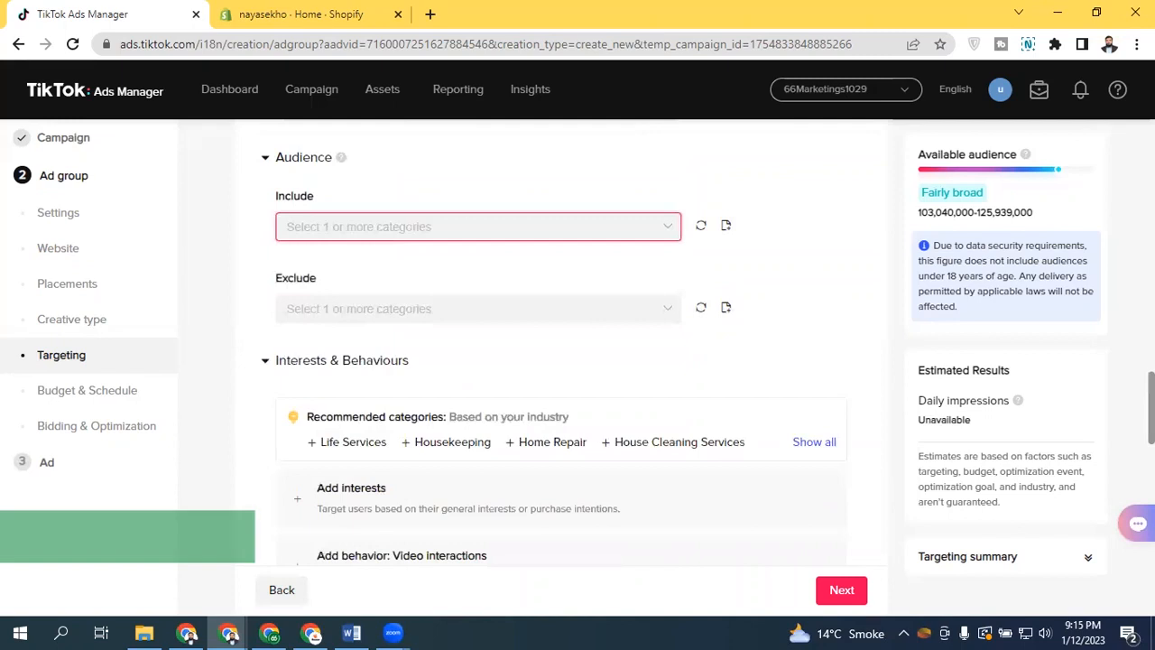
click(403, 233)
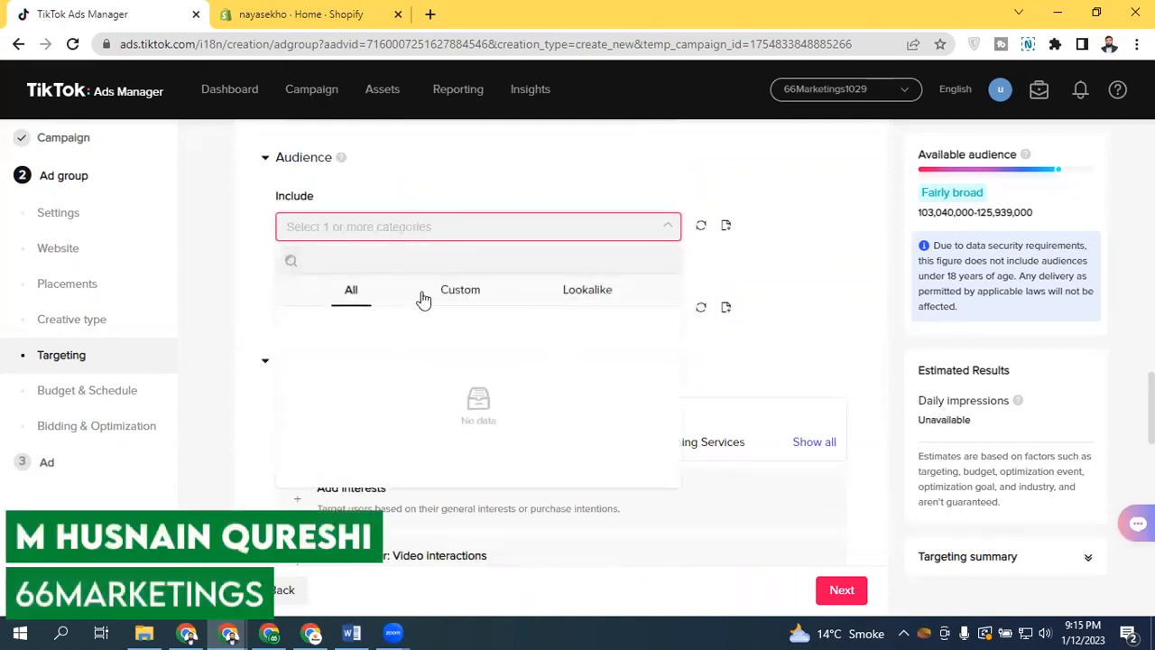
click(438, 222)
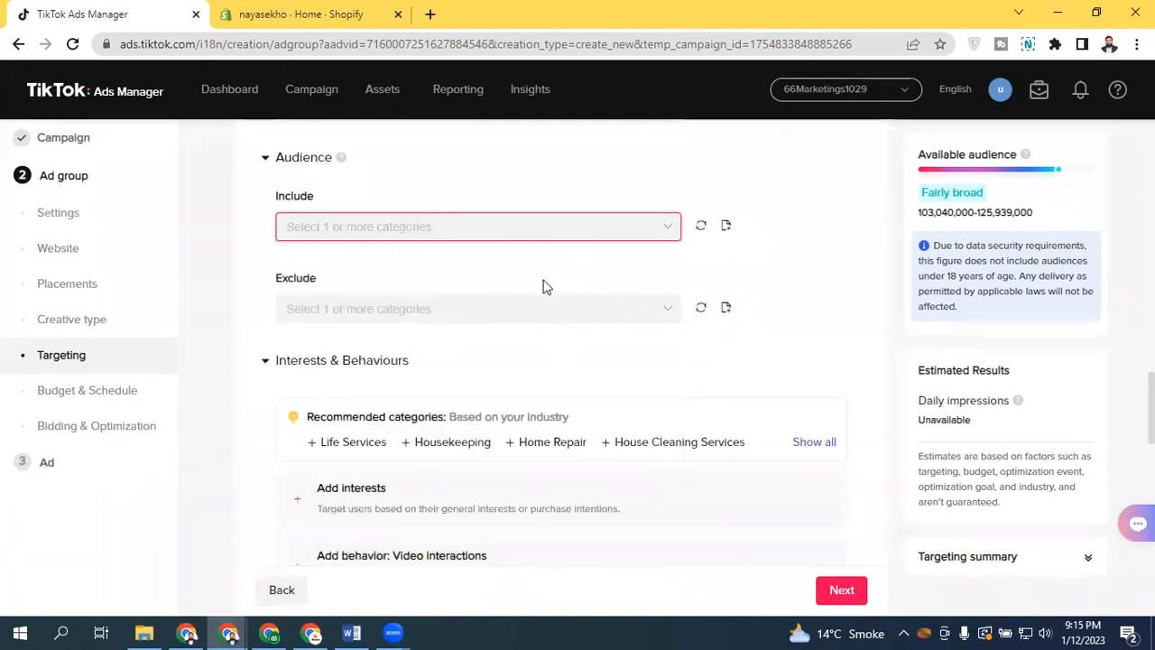
click(359, 309)
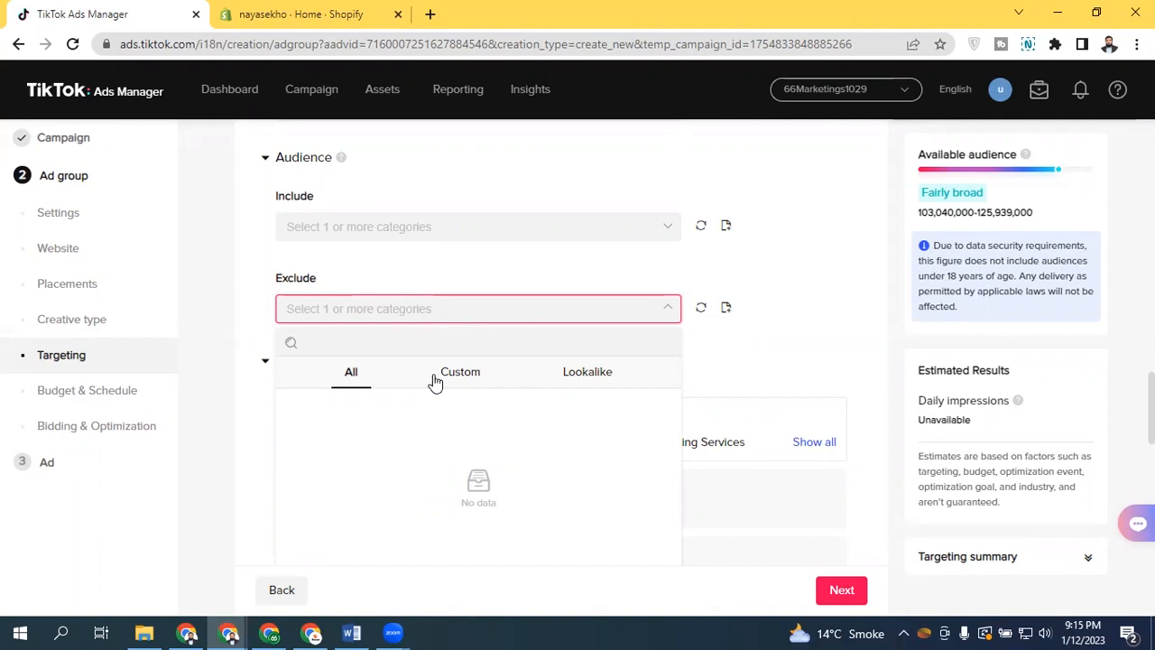
click(449, 314)
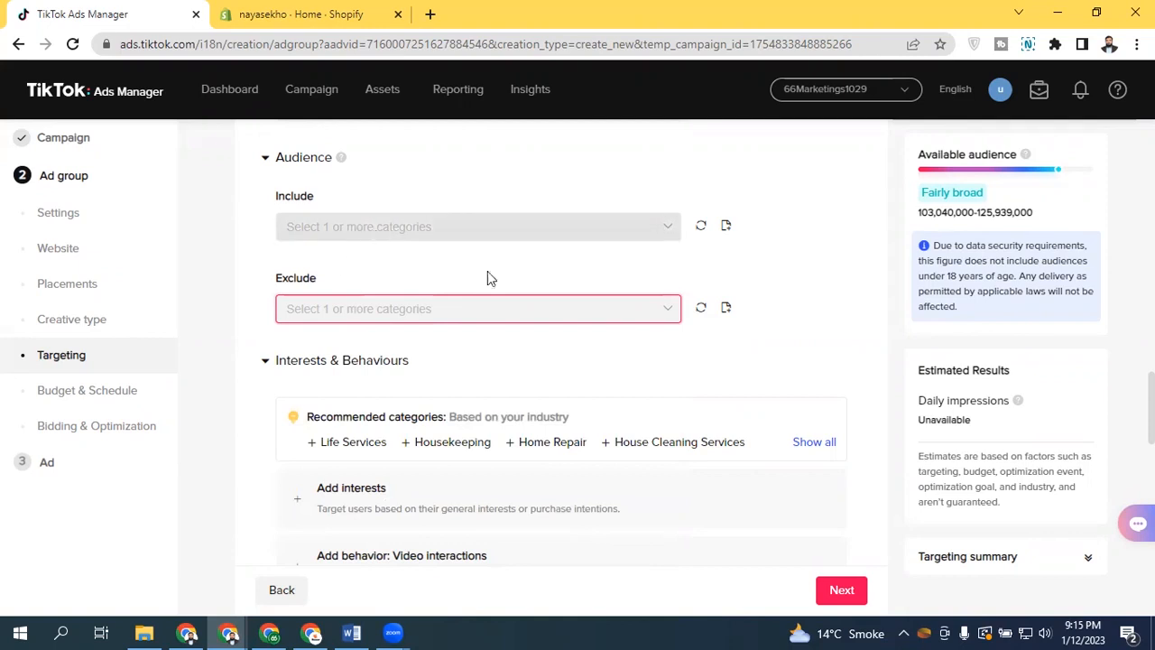
scroll(559, 343, down, 3)
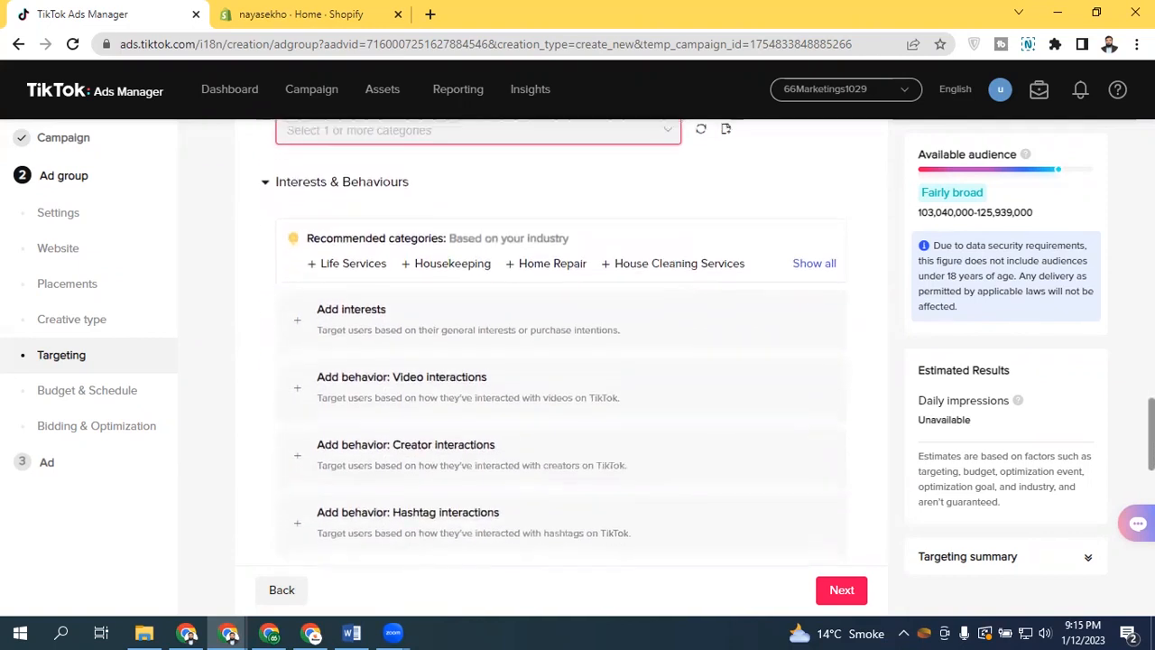
Add an interests block and set the interest level to General interest
drag(1152, 437, 1153, 440)
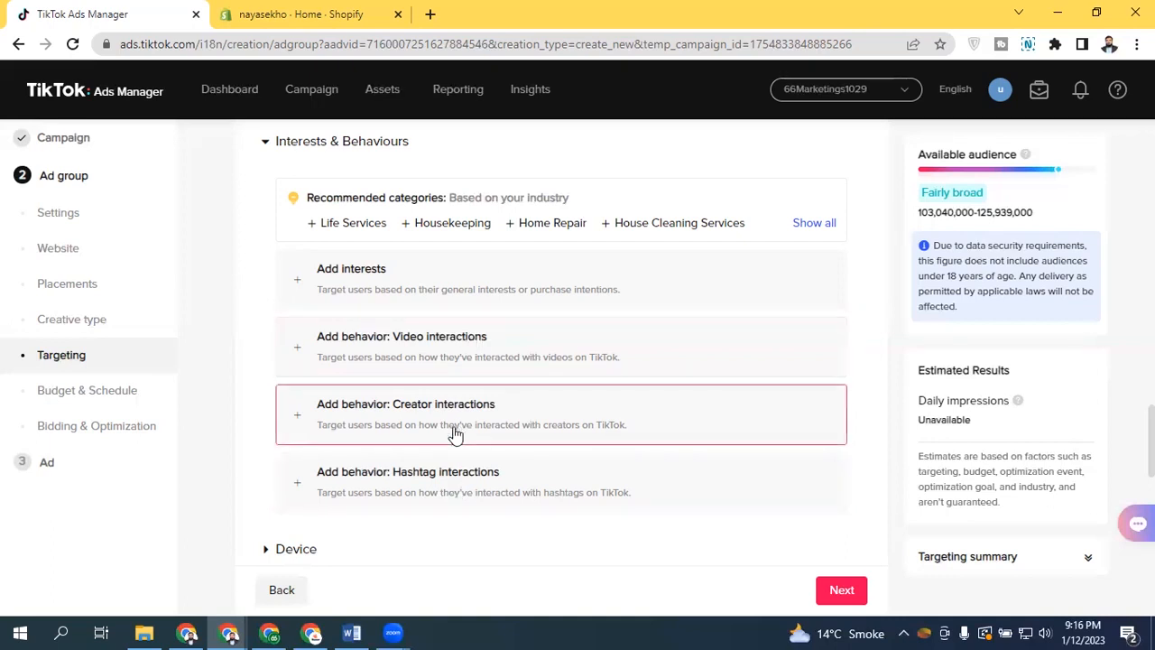
click(377, 279)
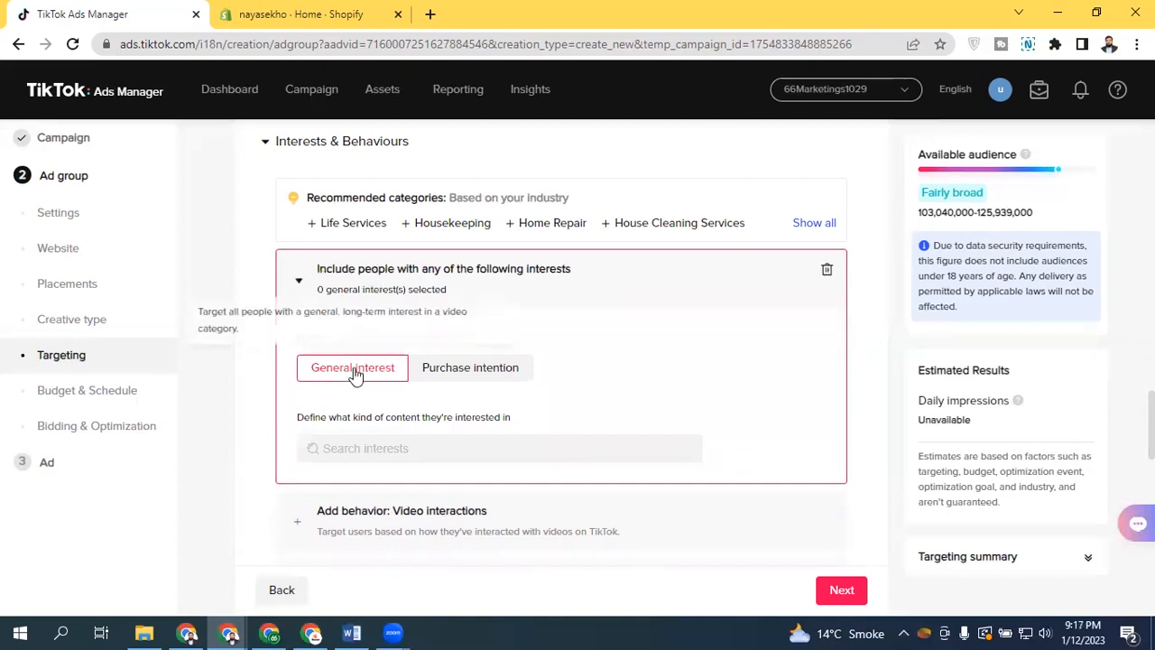
click(454, 368)
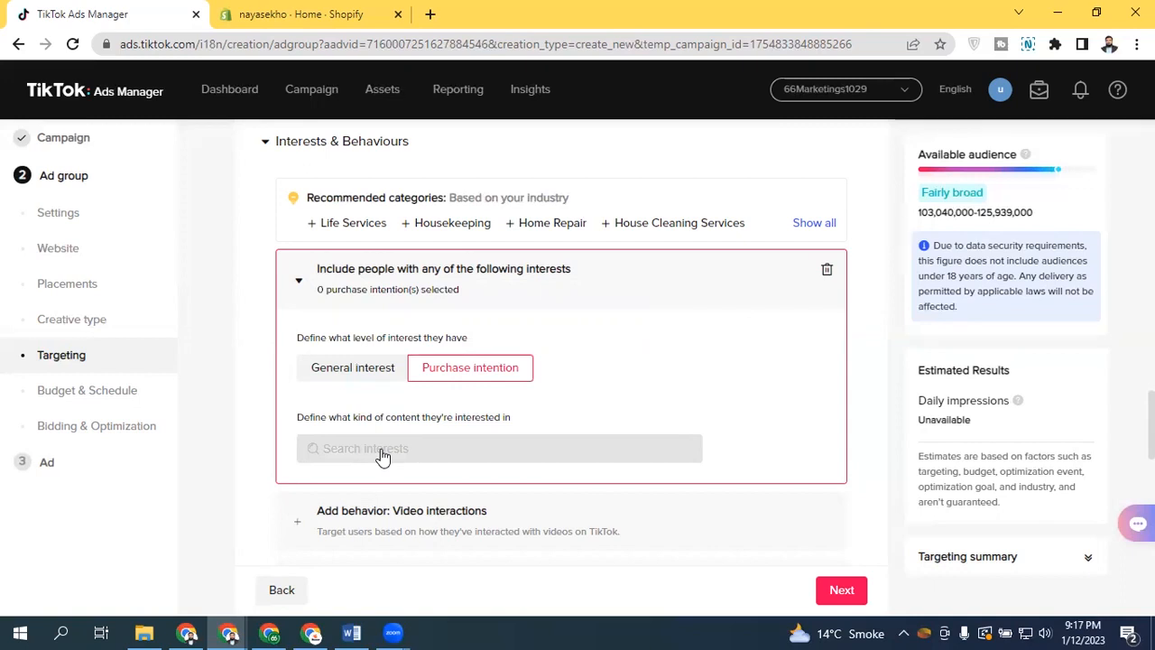
click(359, 370)
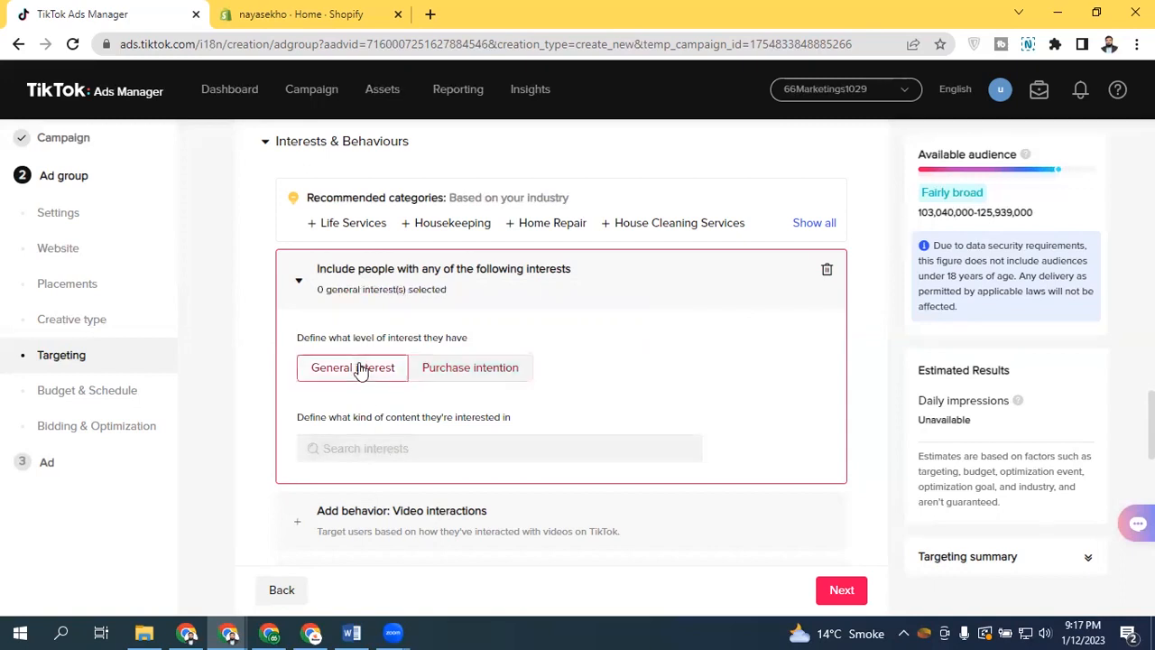
Search interests for "shirt" and add T-shirts, Shirts, Polo Shirts, Sweatshirts & Hoodies, Shirts & Tops and T-Shirts
click(361, 449)
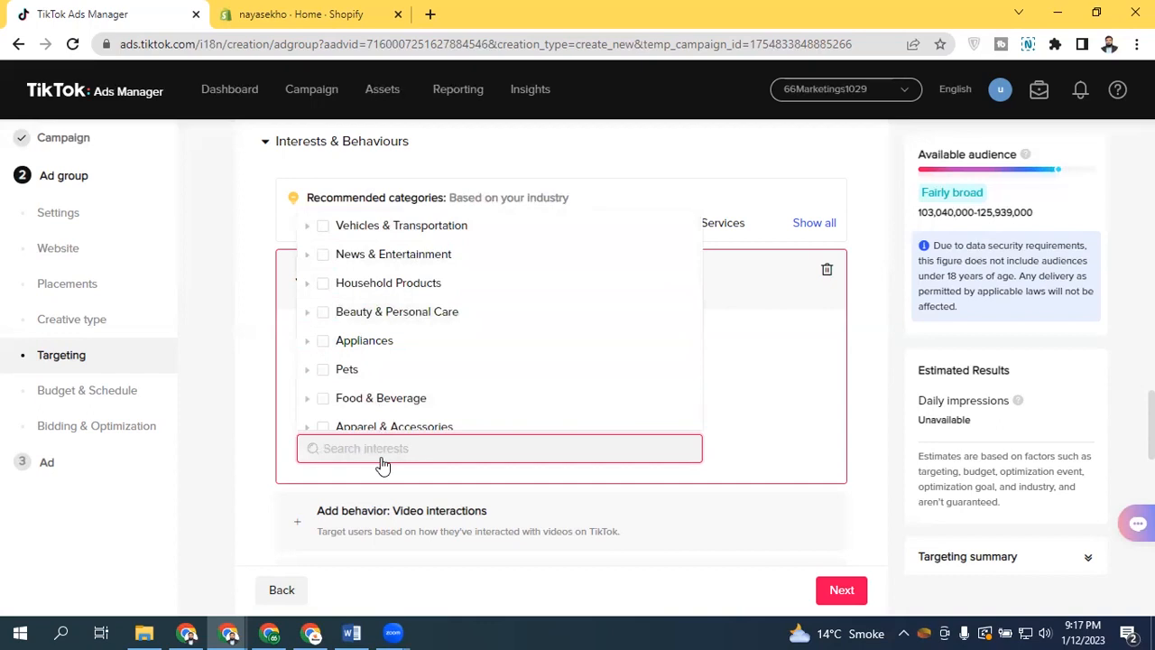
text(shirt)
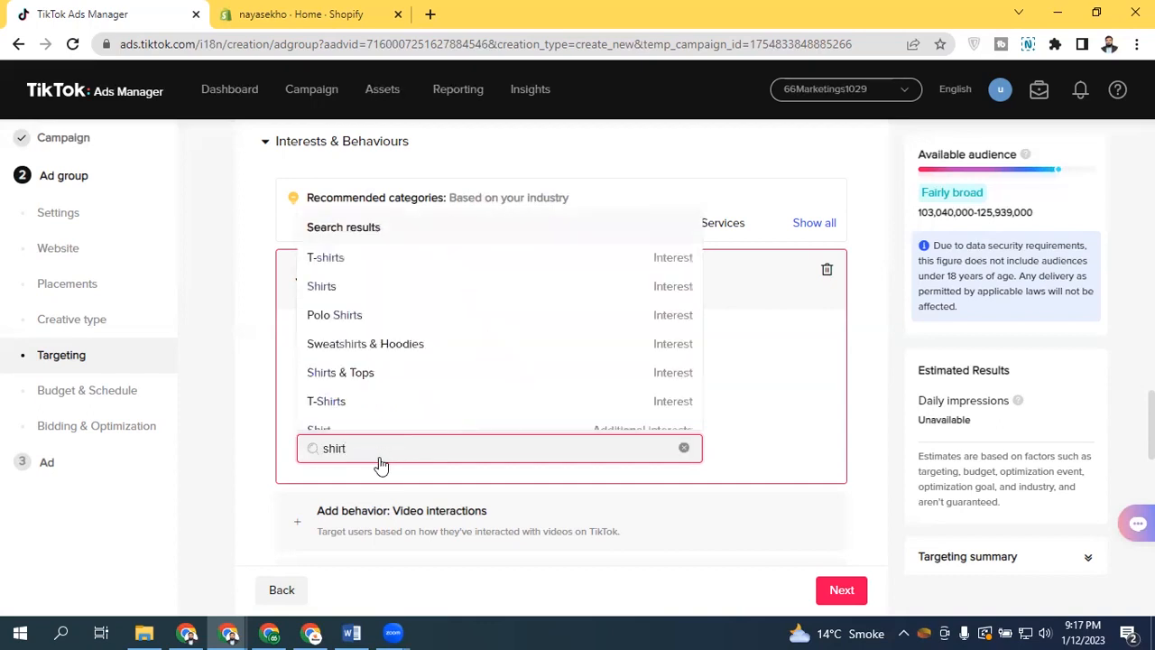
click(379, 271)
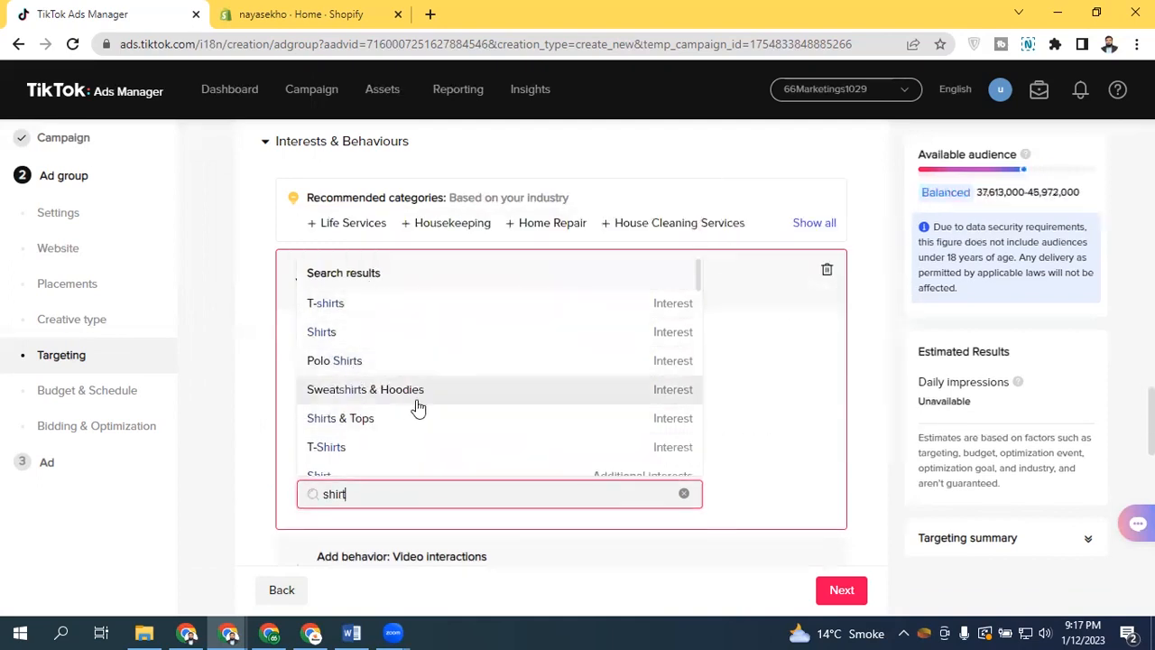
click(362, 427)
click(379, 400)
click(375, 473)
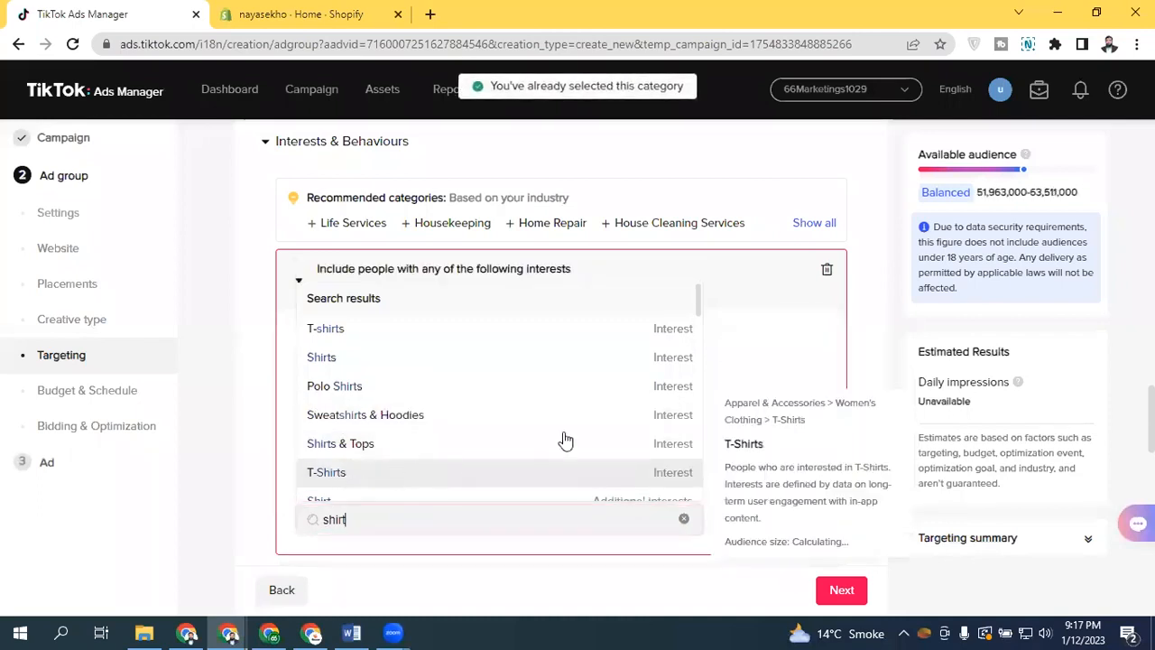
Add Men's shirt, Sleeveless shirt, The shirt, Polo shirt, Inner shirt and White shirt, then show all similar interests
drag(702, 309, 691, 335)
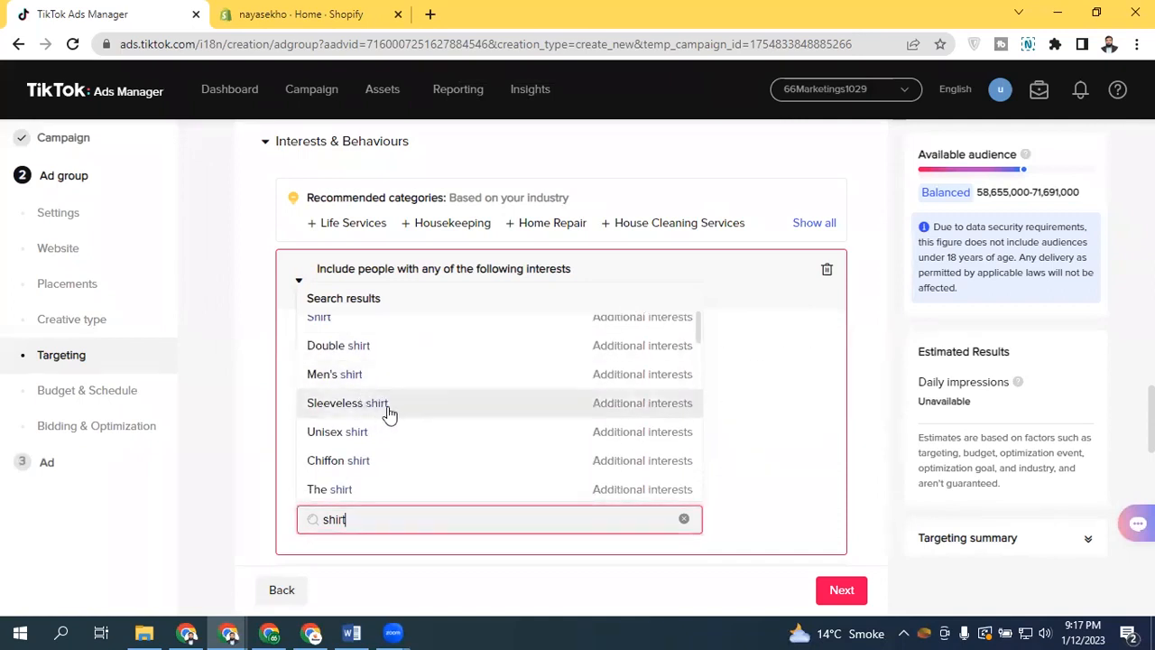
click(333, 489)
drag(696, 406, 688, 433)
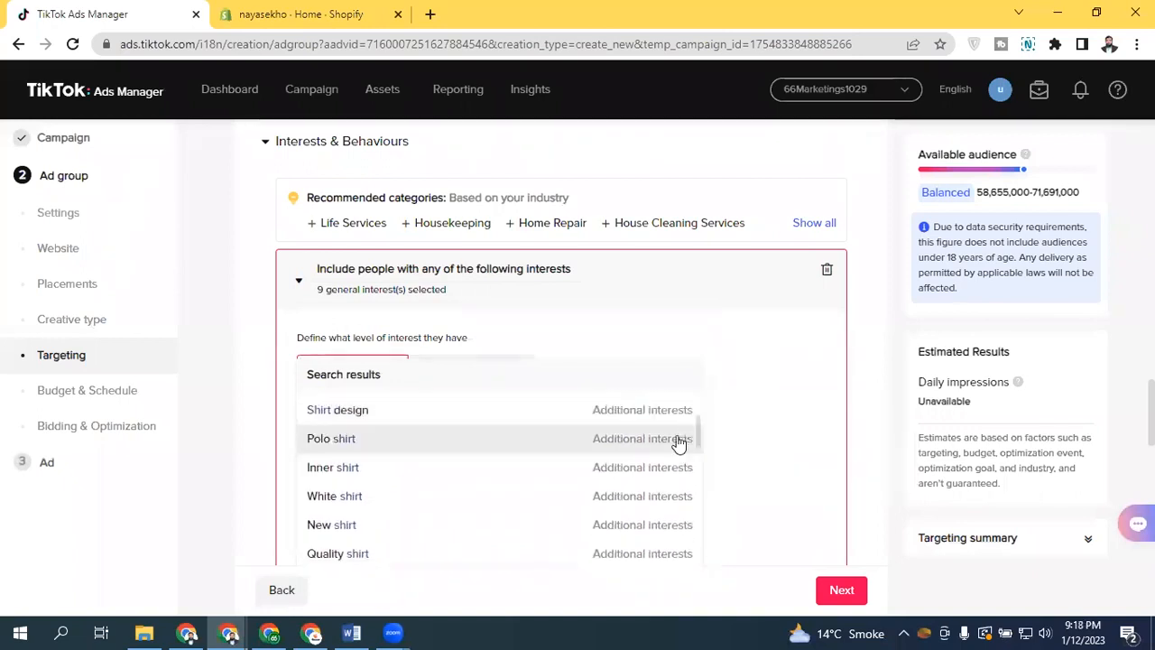
click(362, 452)
click(352, 479)
click(351, 506)
click(280, 431)
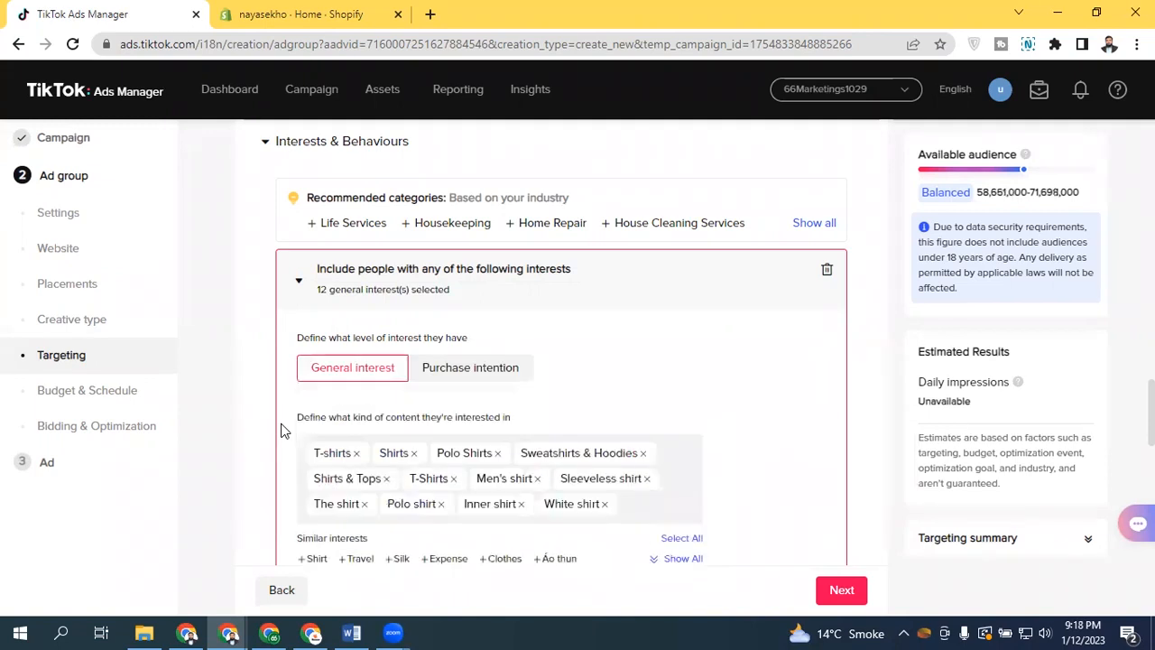
scroll(560, 361, down, 3)
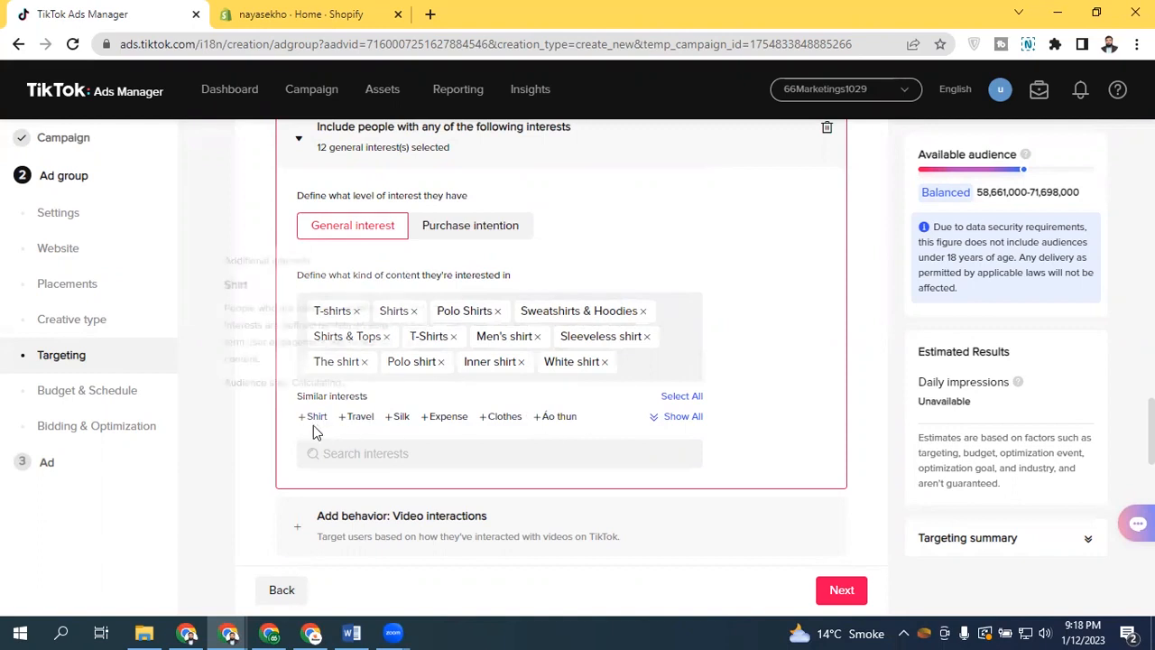
click(668, 418)
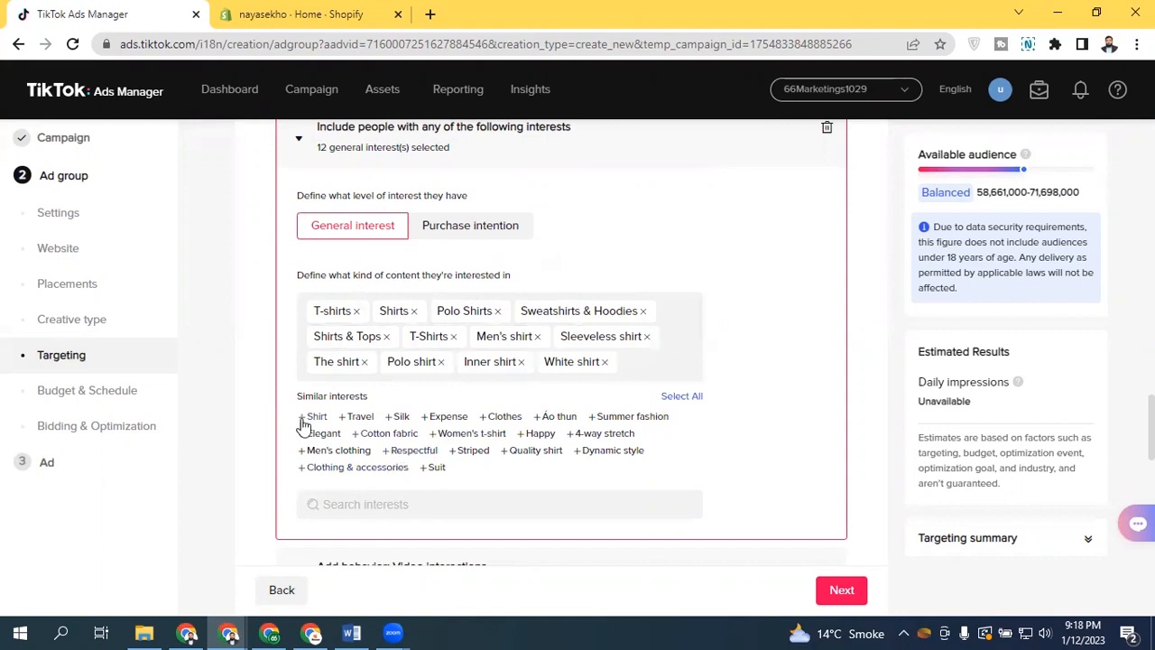
Add Men's clothing from the similar interests, then browse the interest category list
click(318, 450)
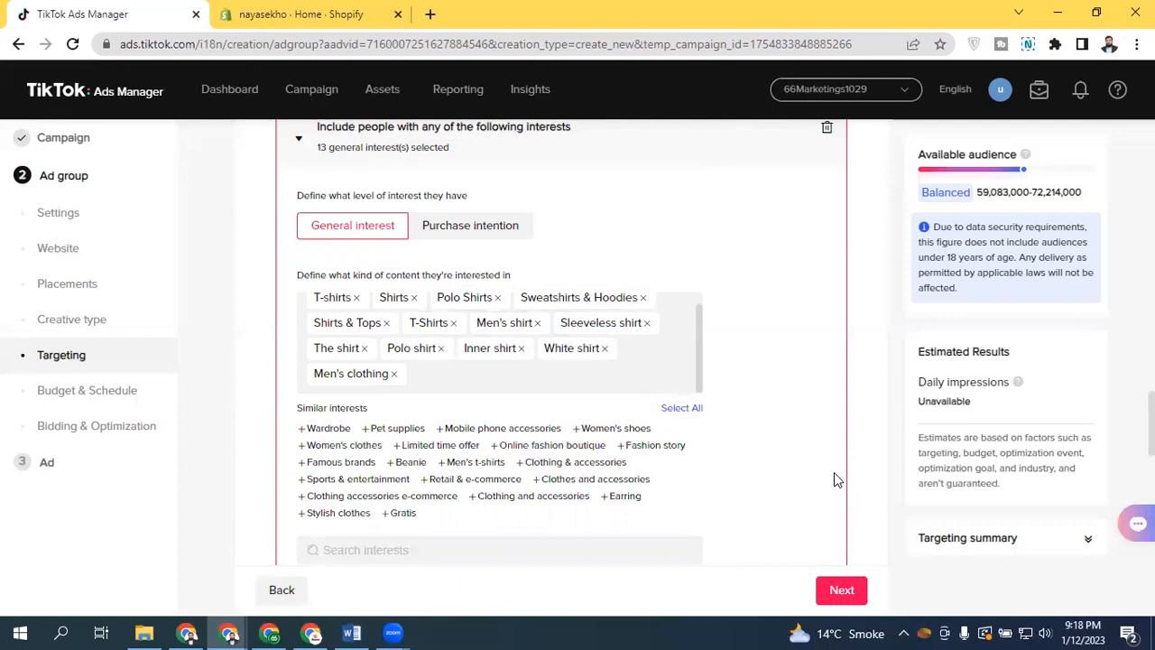
click(430, 549)
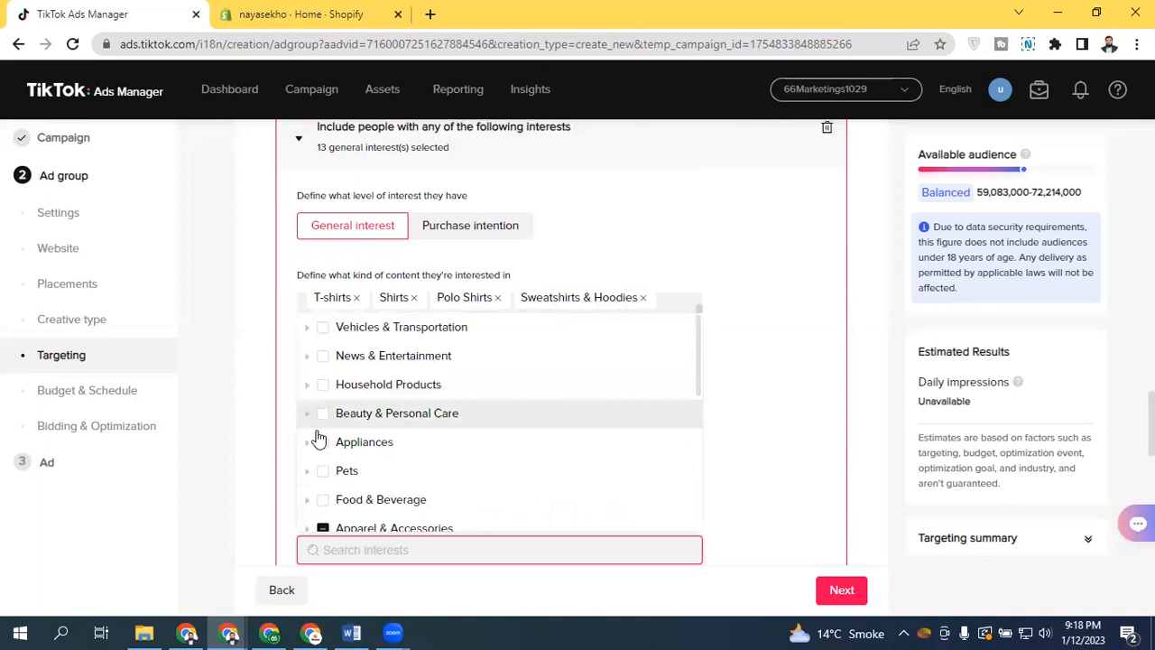
drag(695, 351, 690, 428)
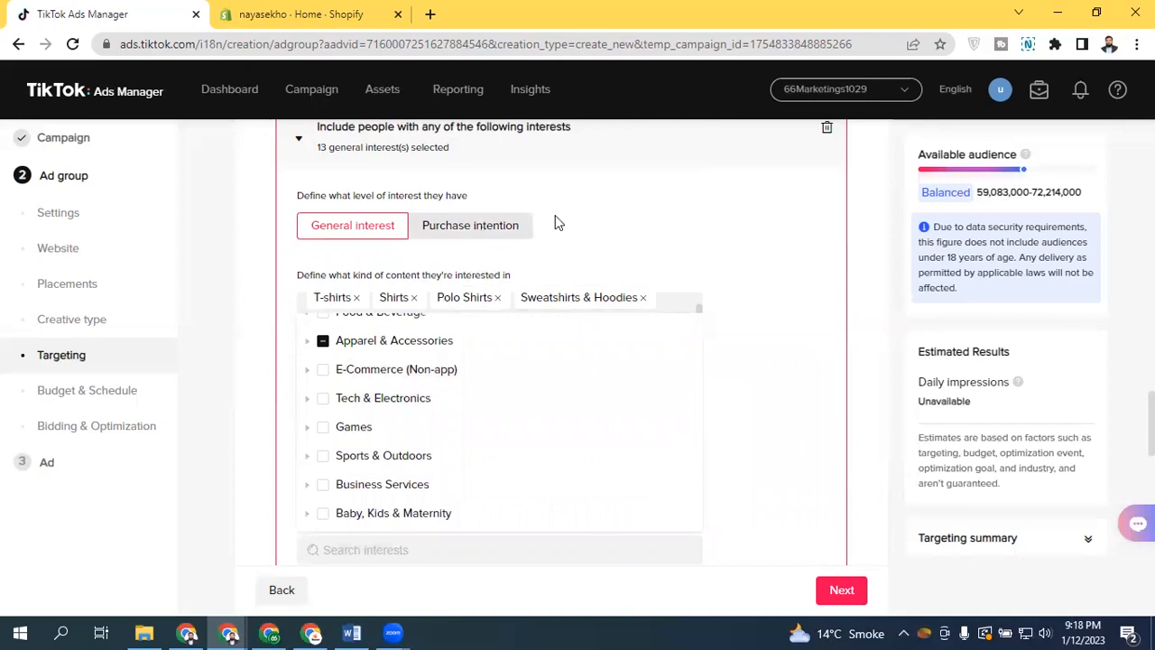
click(587, 219)
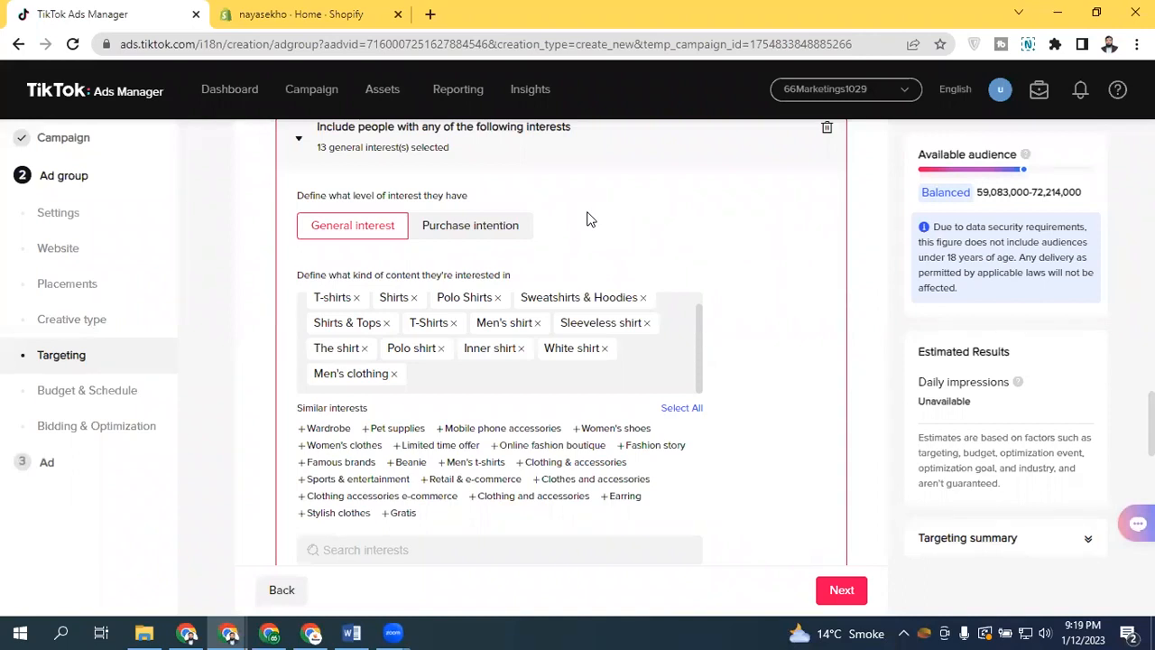
scroll(696, 339, up, 1)
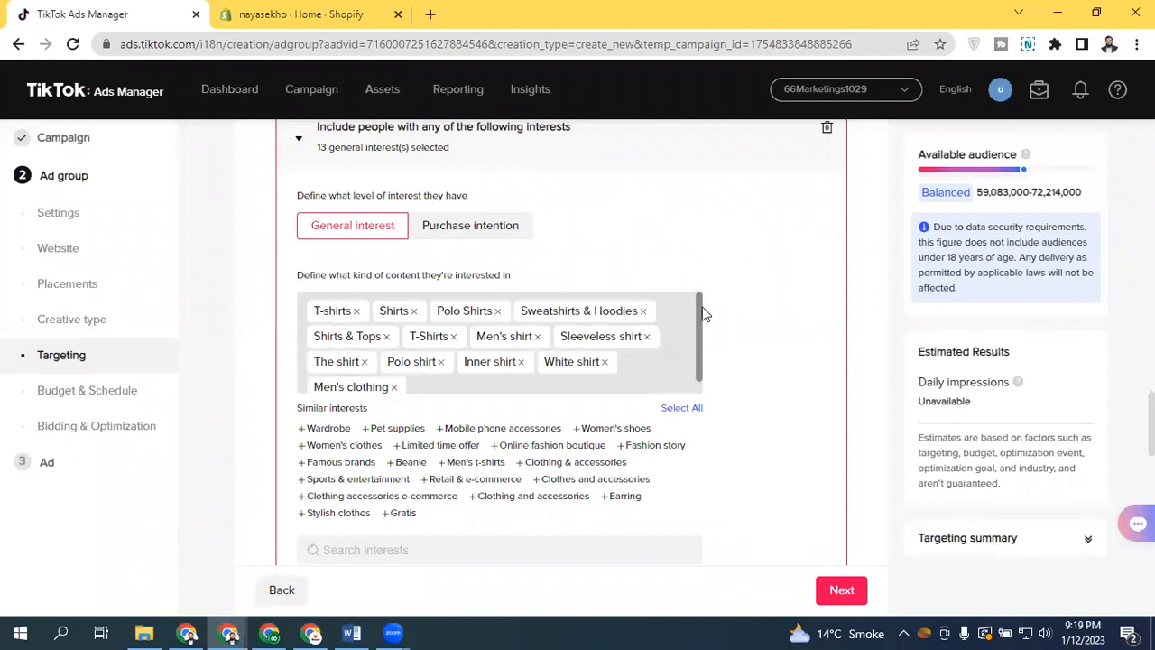
double_click(325, 310)
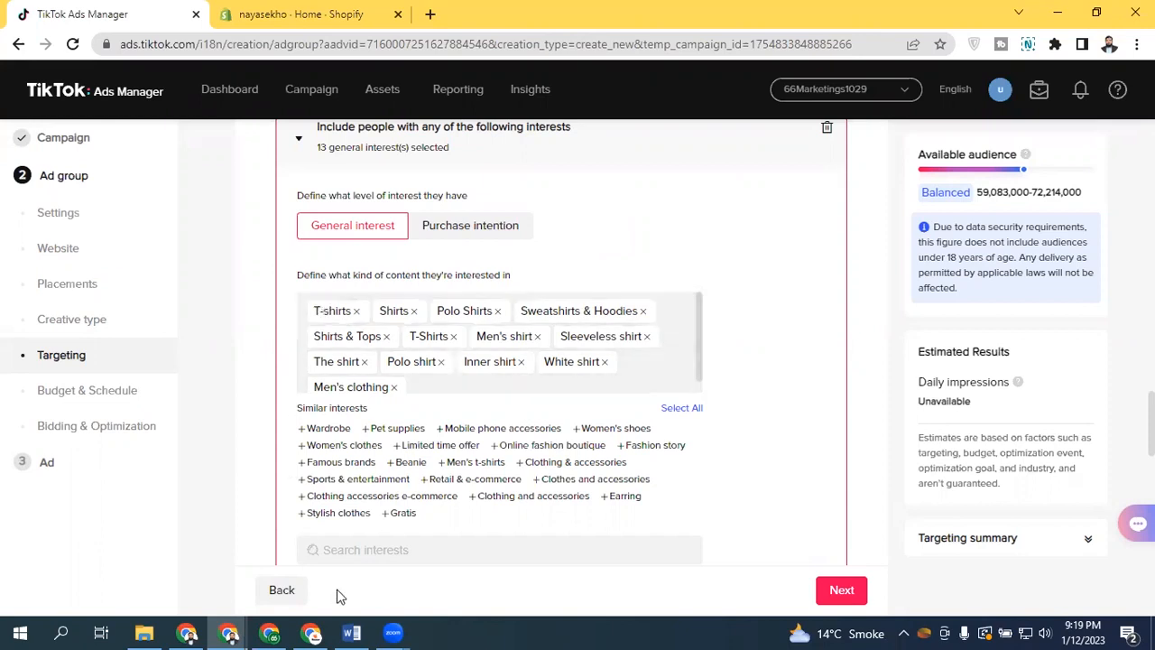
Switch to the TikTok Ads Audience Research Word document and review its sections
click(352, 631)
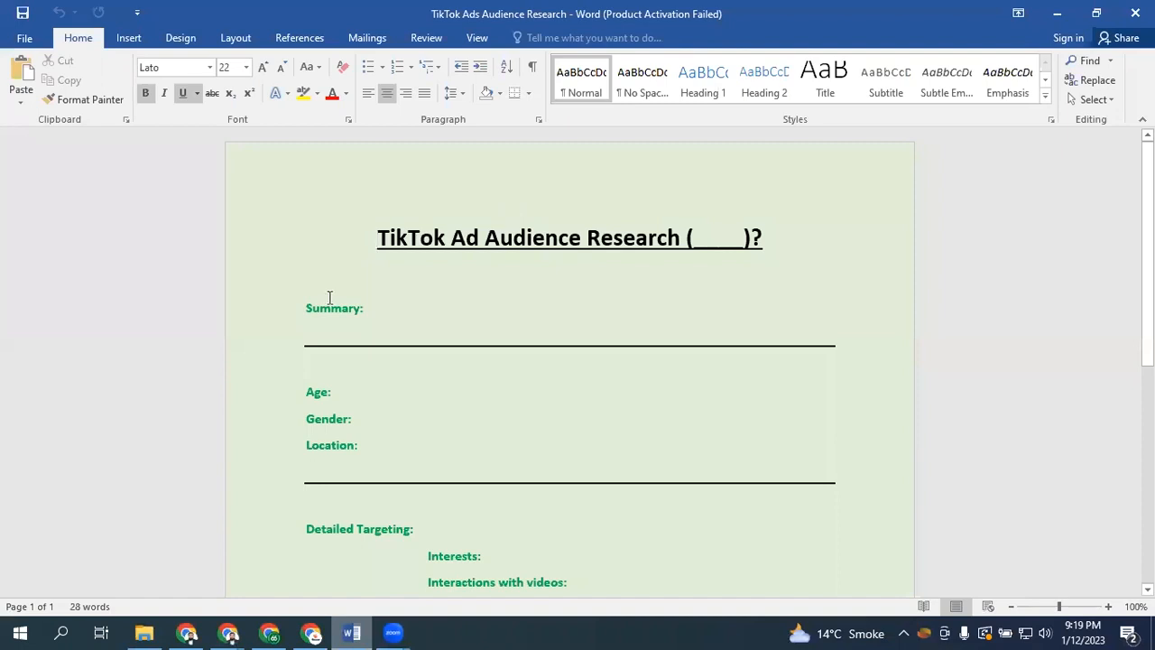
scroll(570, 361, down, 3)
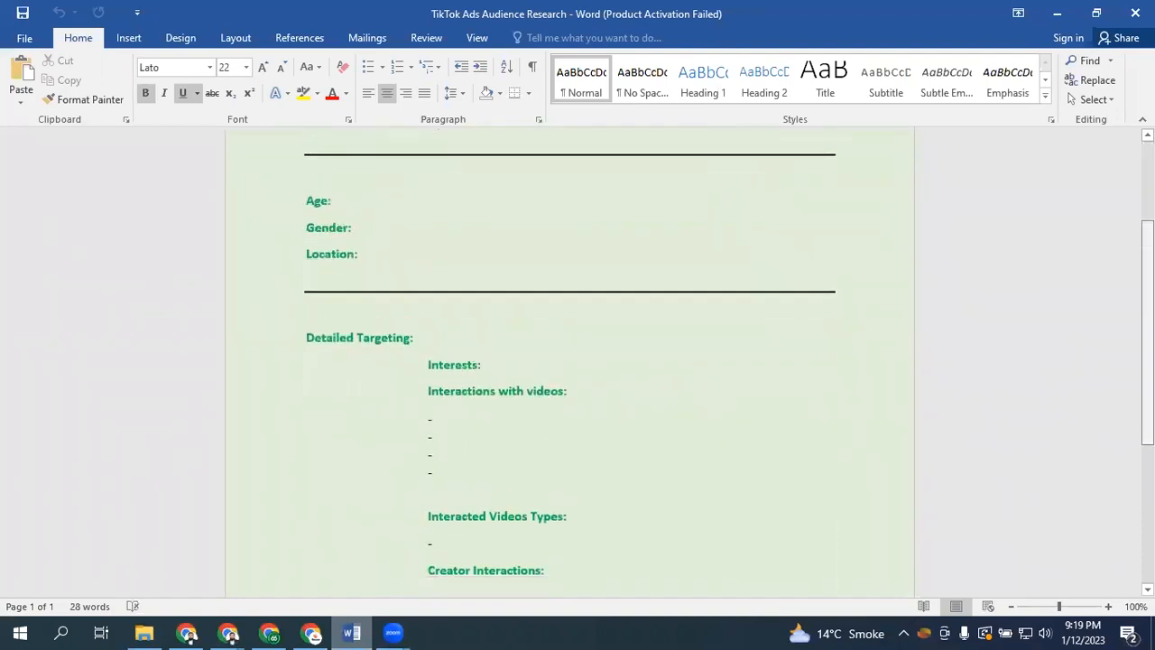
scroll(676, 258, up, 2)
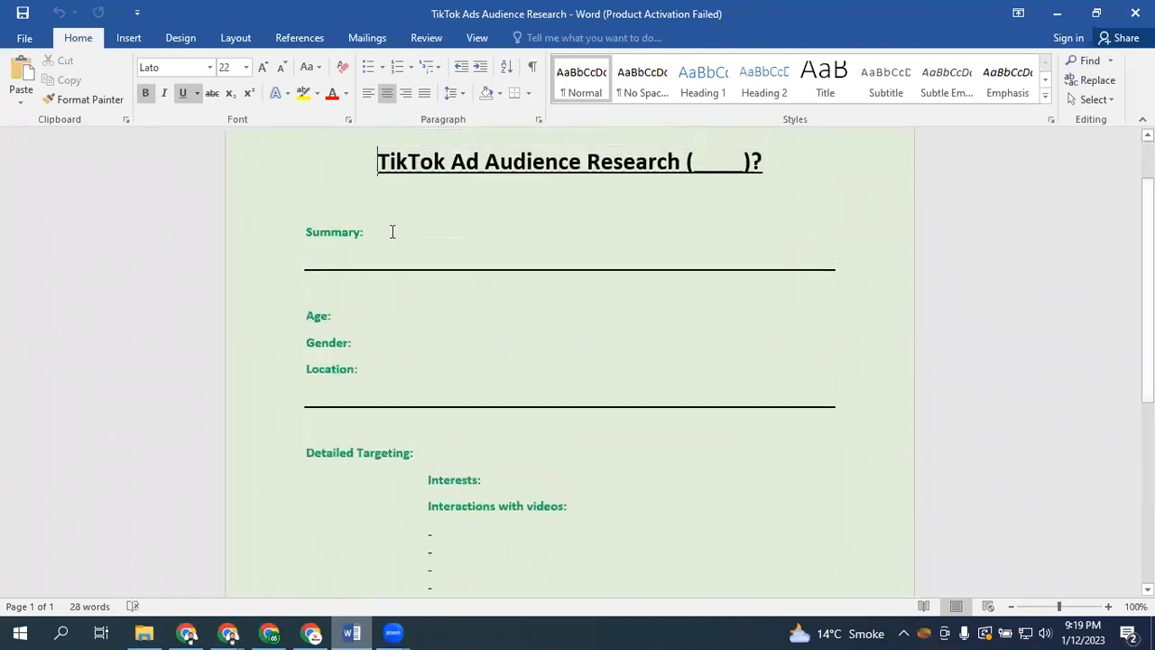
click(392, 232)
click(385, 316)
click(397, 346)
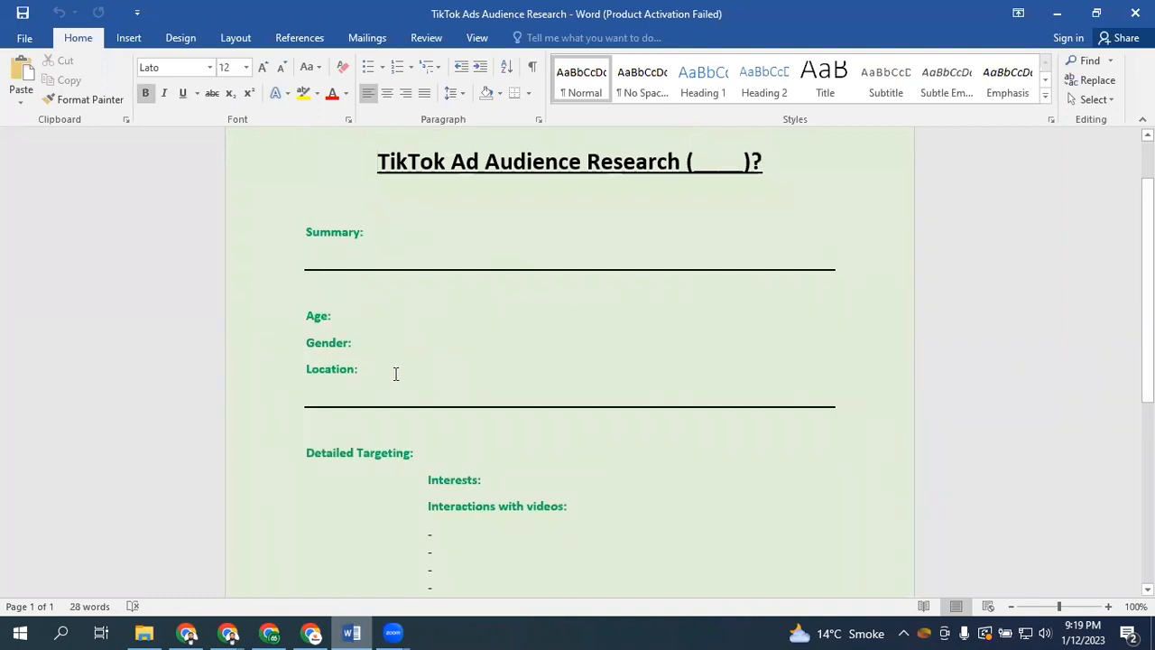
click(395, 374)
drag(1148, 307, 1148, 399)
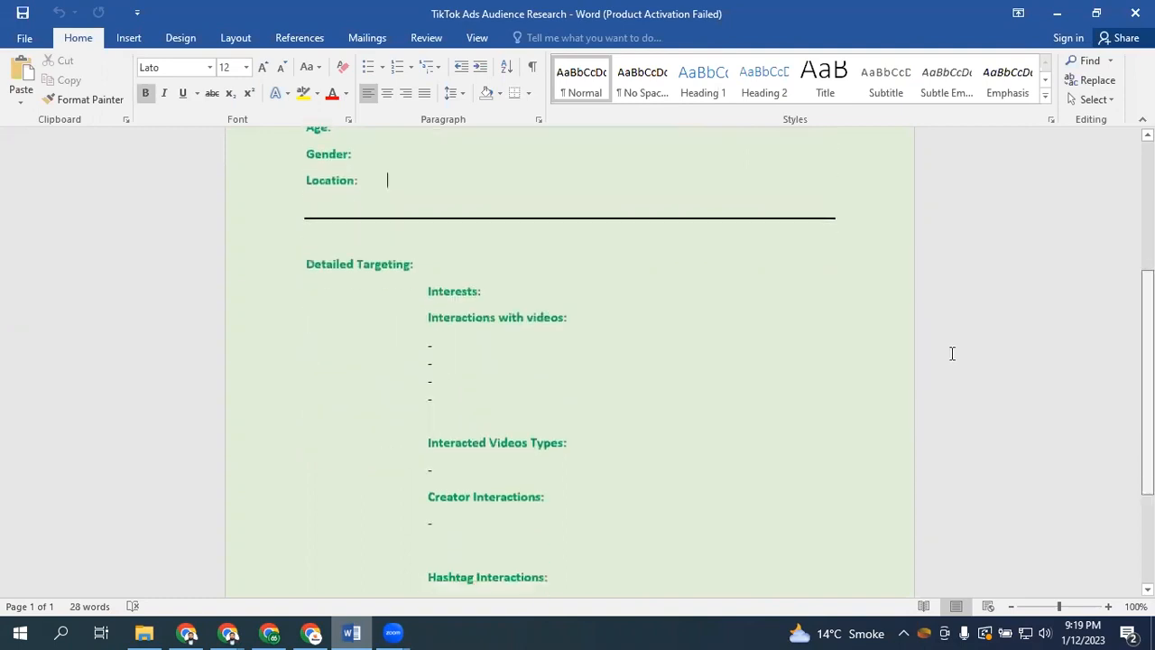
click(530, 287)
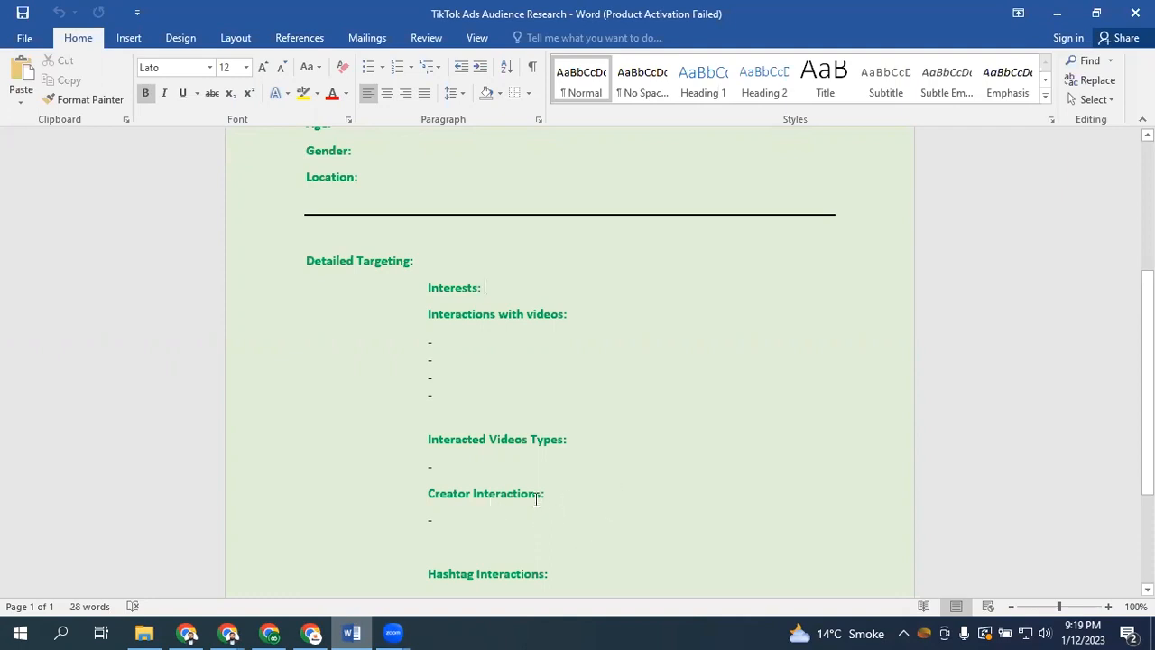
scroll(536, 407, down, 2)
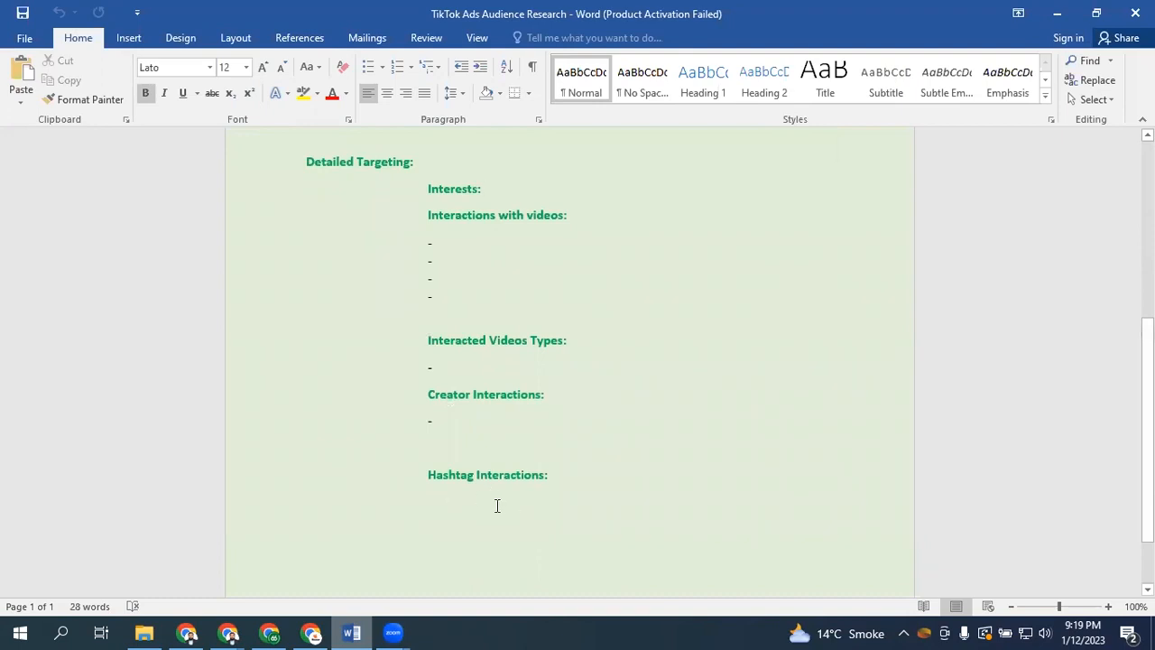
scroll(590, 263, down, 2)
scroll(590, 263, up, 4)
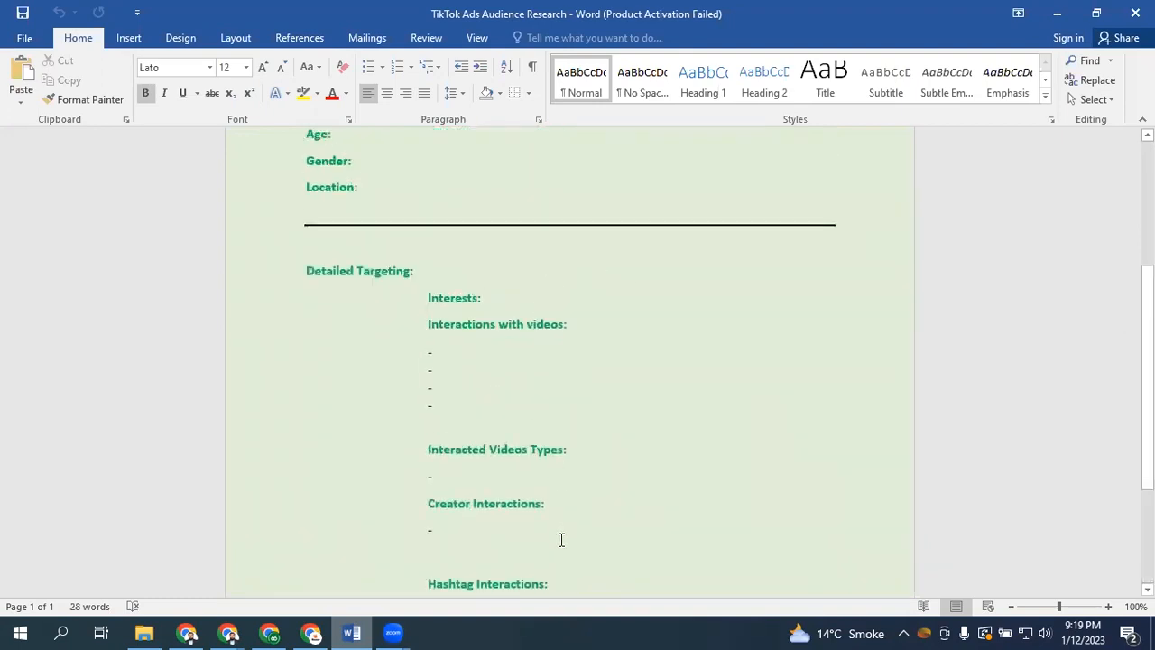
scroll(541, 166, up, 5)
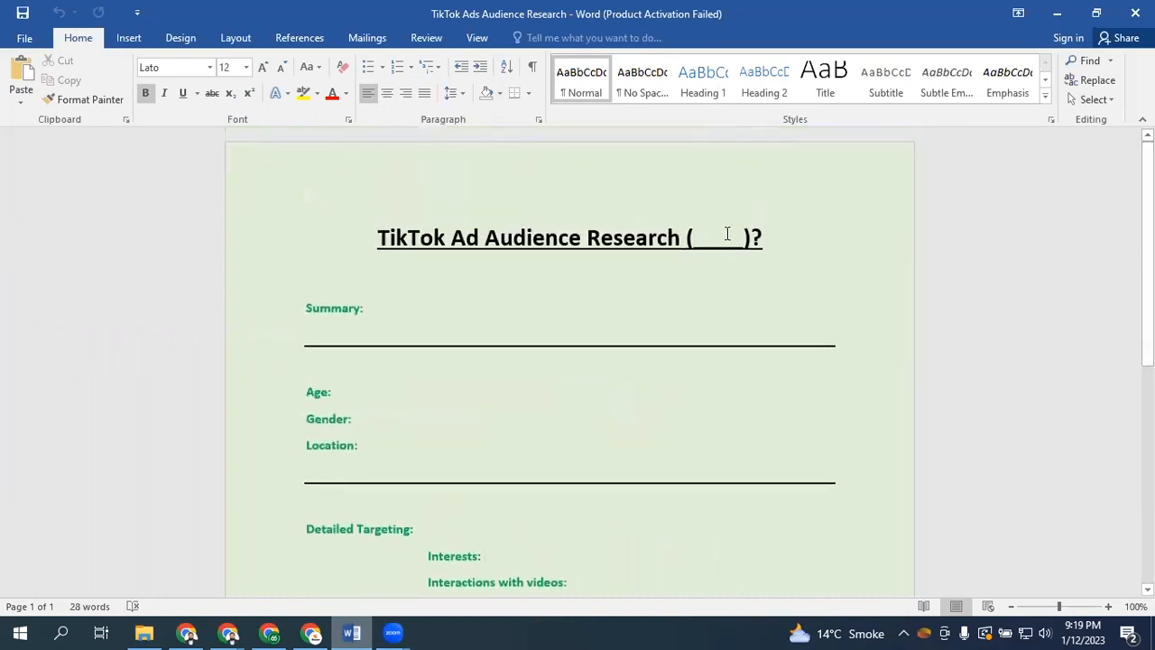
double_click(727, 233)
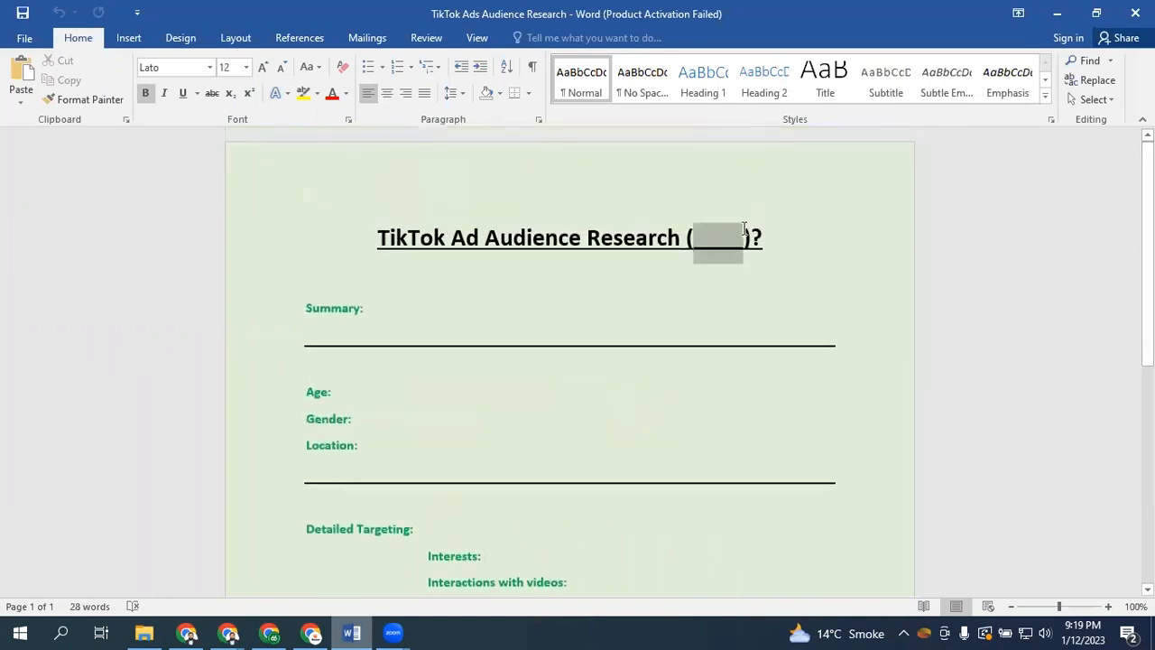
click(513, 237)
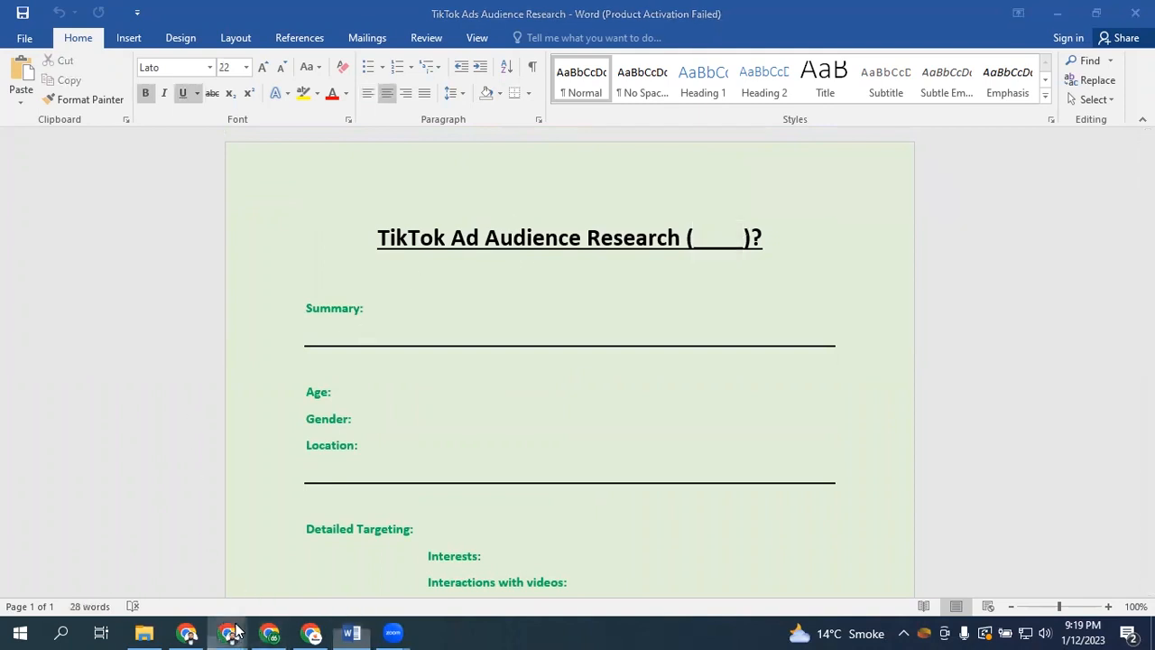
mouse_move(230, 632)
click(302, 573)
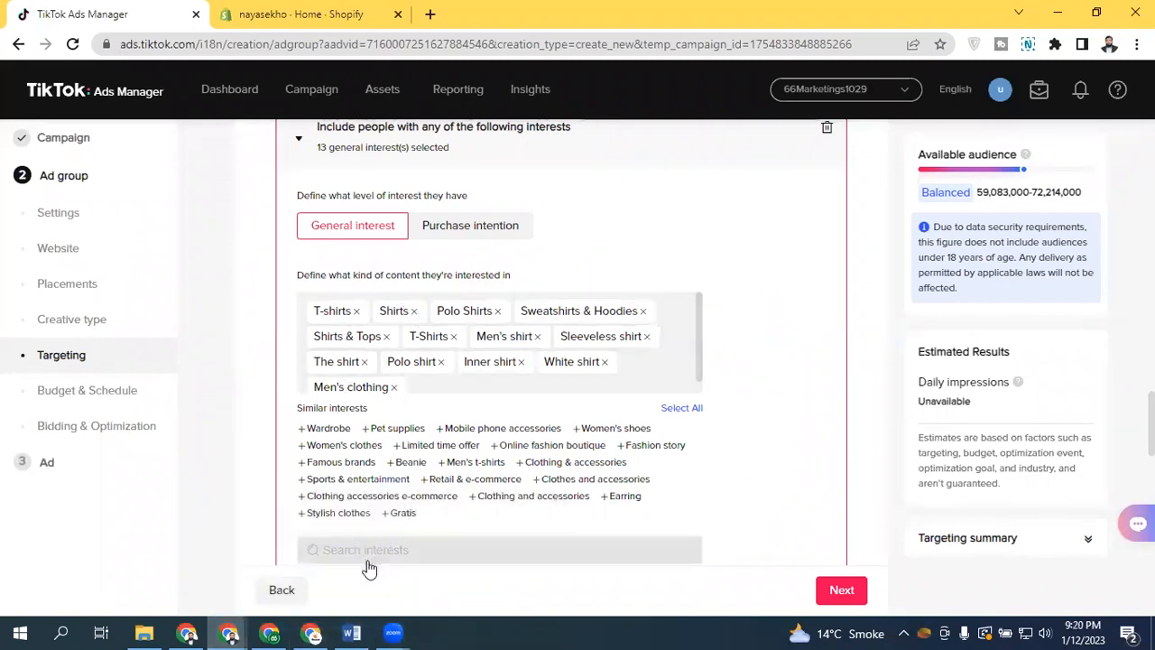
In the Word research document, type "T-Shirts, Shirts, Polo Shirts" beside Detailed Targeting
click(351, 632)
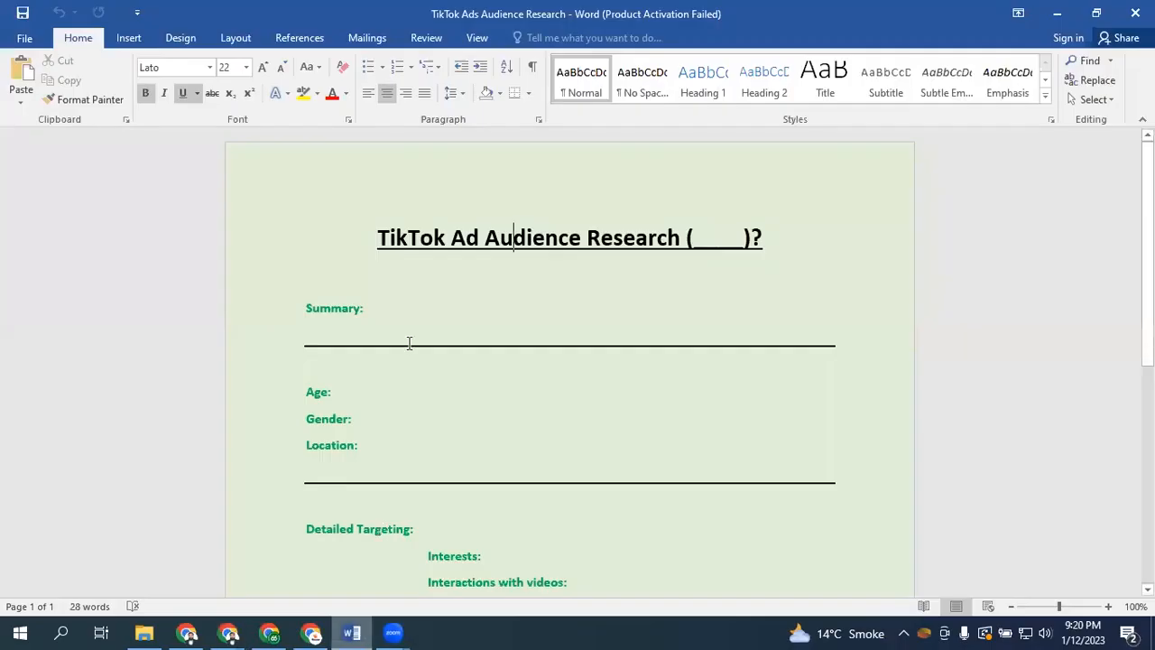
click(443, 524)
key(Tab)
text(T-S)
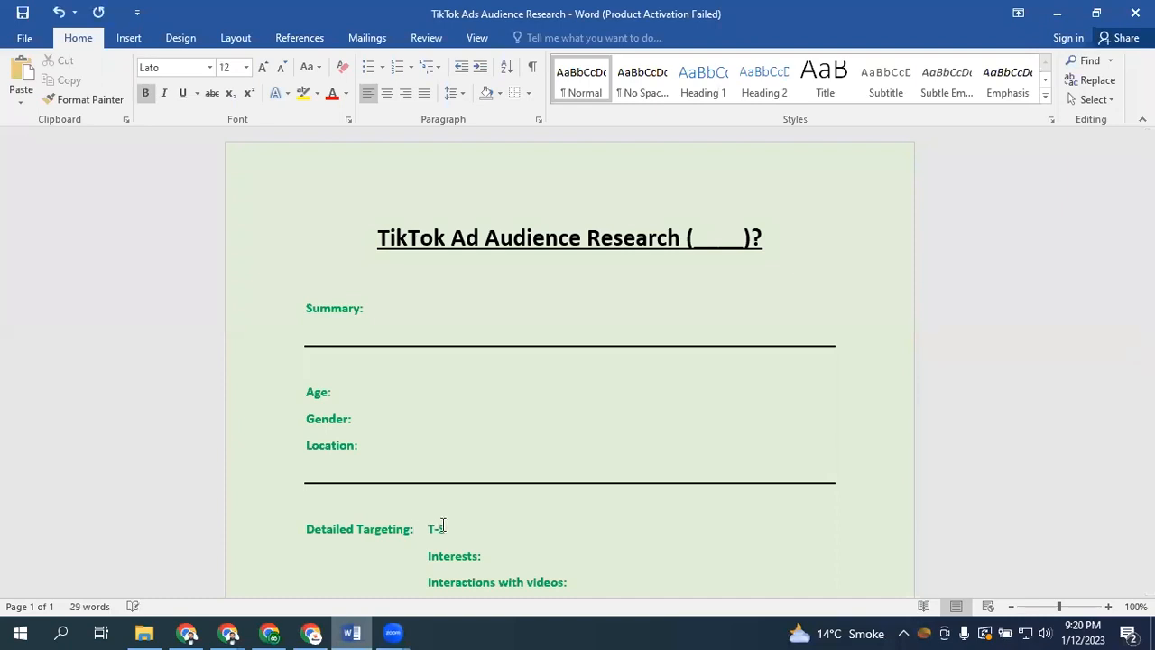
text(hirts, Shirts,)
text(Polo Shirts)
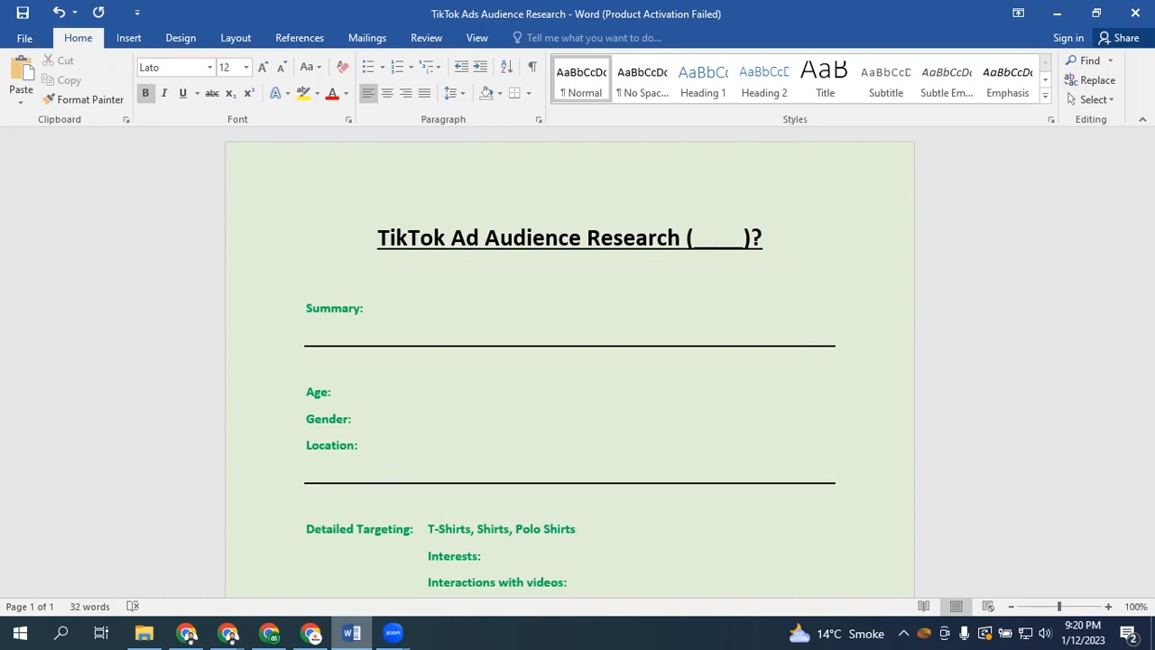
Move the "T-Shirts, Shirts, Polo Shirts" text onto the Interests line
drag(579, 531, 426, 532)
key(ctrl+c)
key(BackSpace)
click(498, 556)
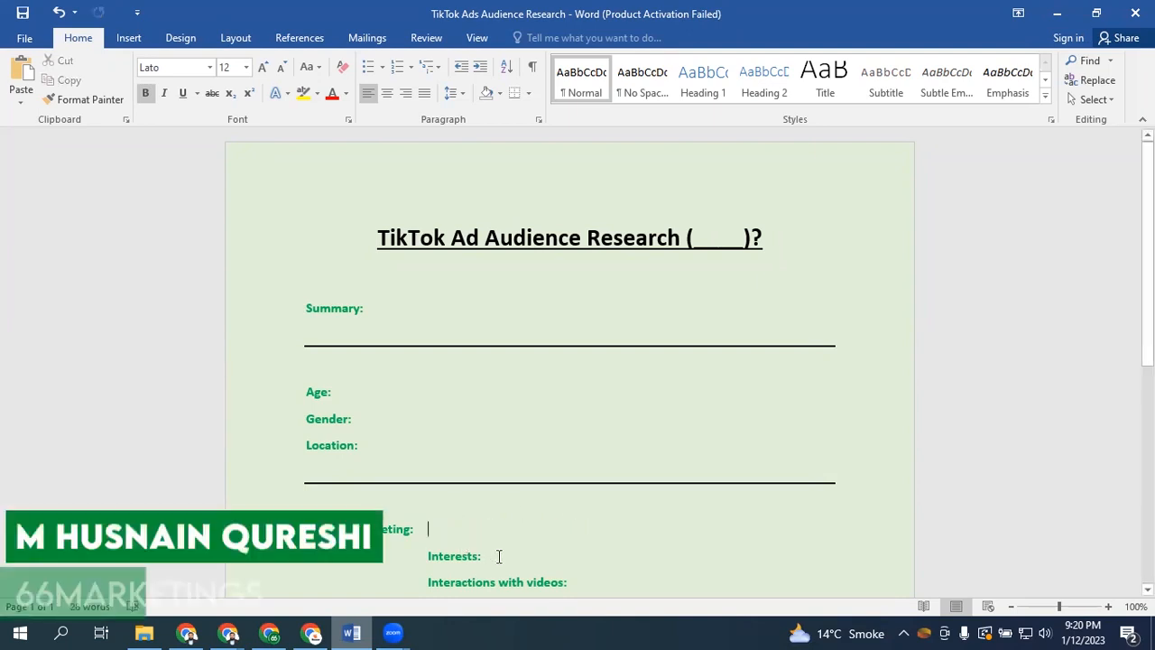
key(ctrl+v)
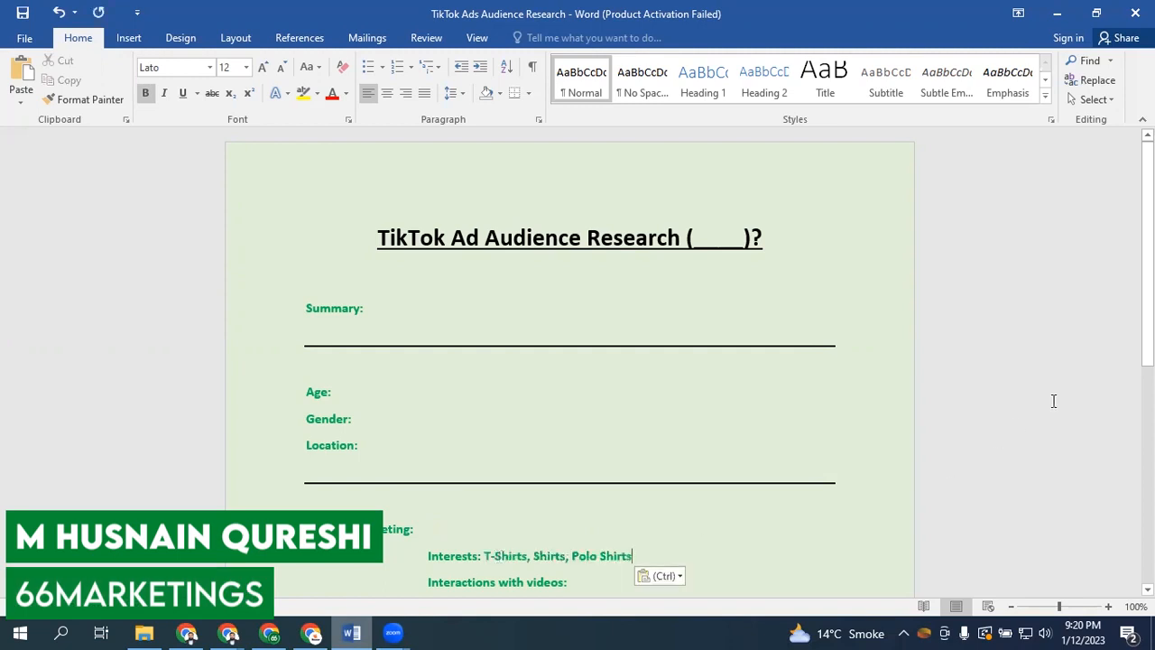
Set the interests text's font colour to black and save the document
scroll(851, 387, down, 4)
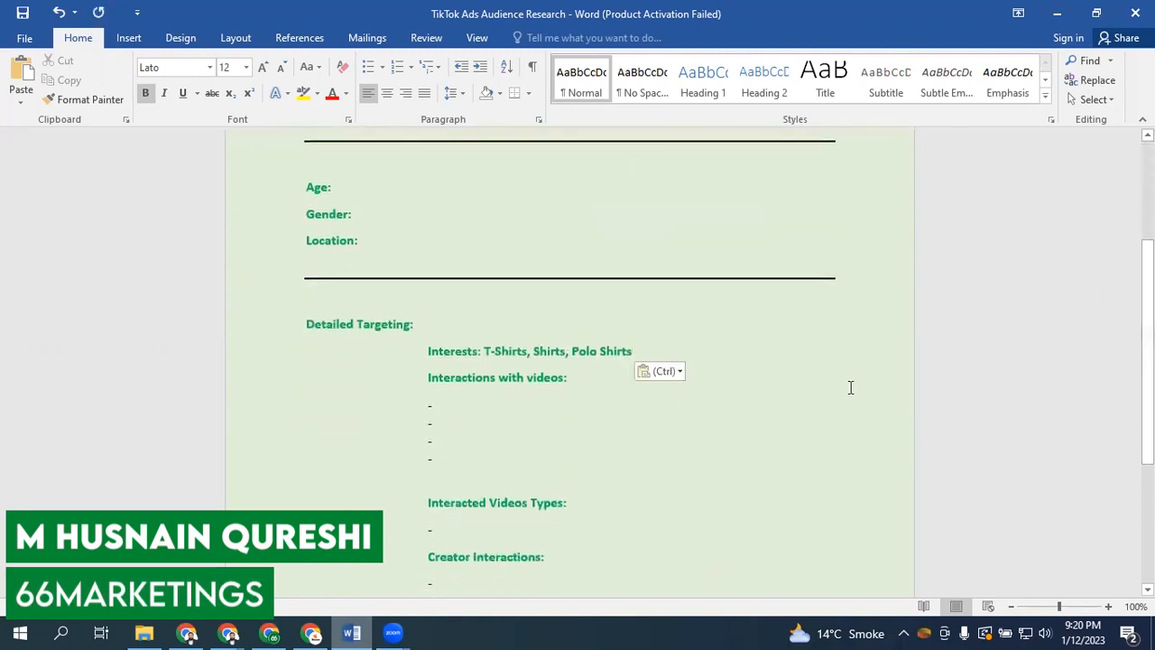
drag(653, 345, 484, 354)
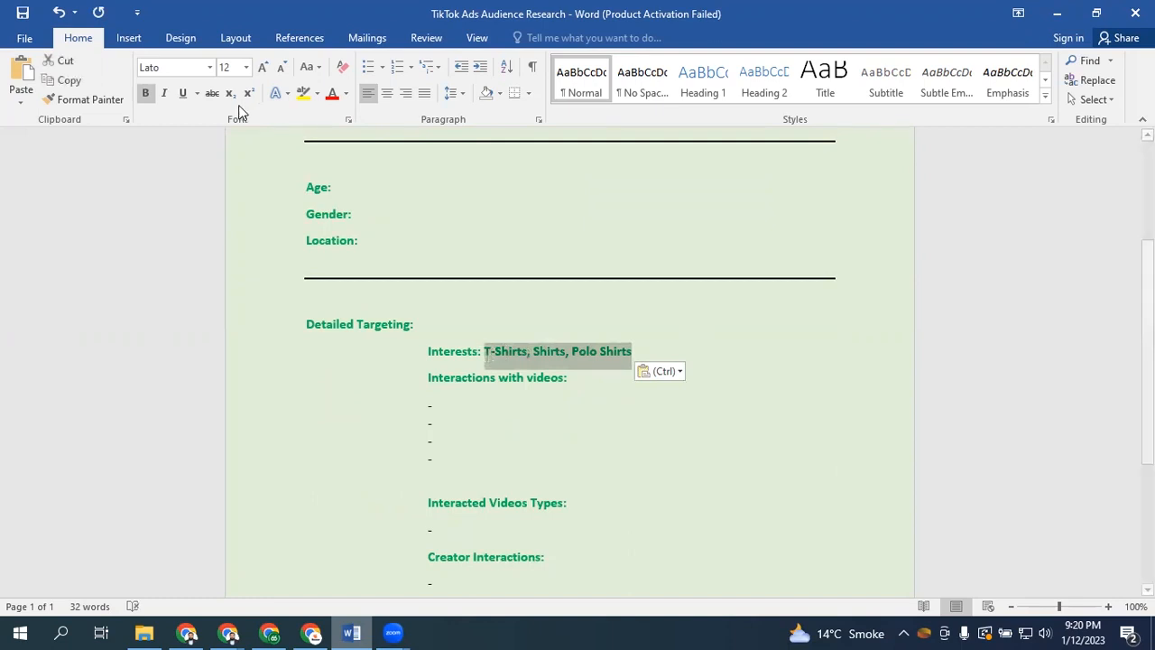
click(345, 93)
click(347, 212)
click(658, 355)
key(ctrl+s)
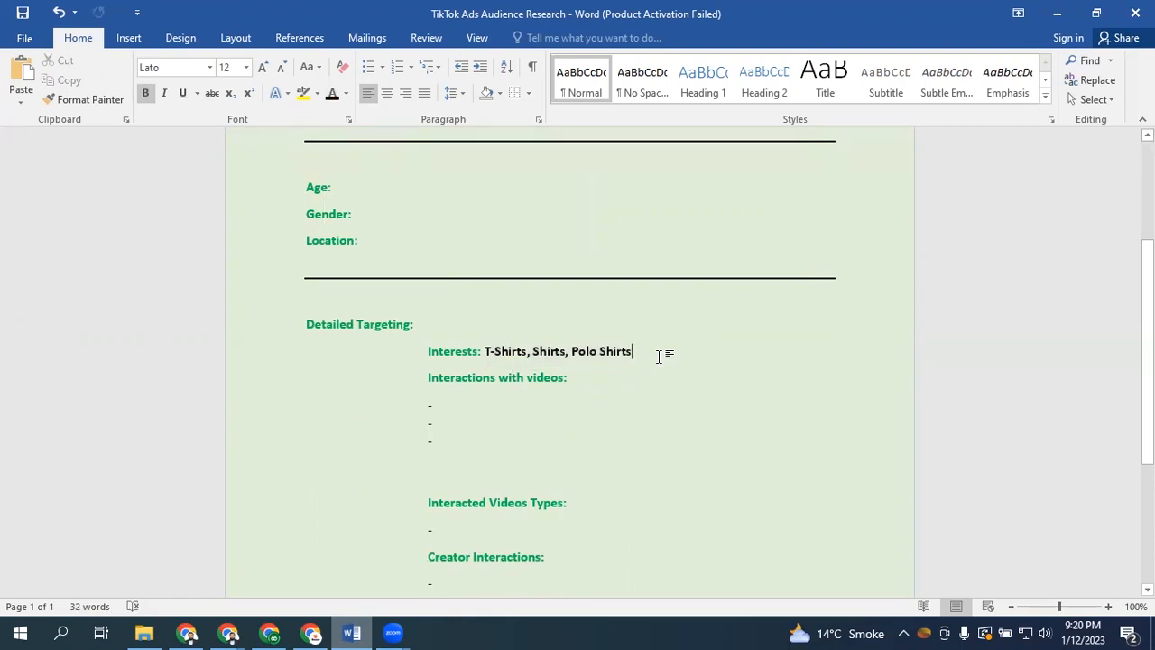
Insert two blank lines below the Interests line and save the document
key(Return)
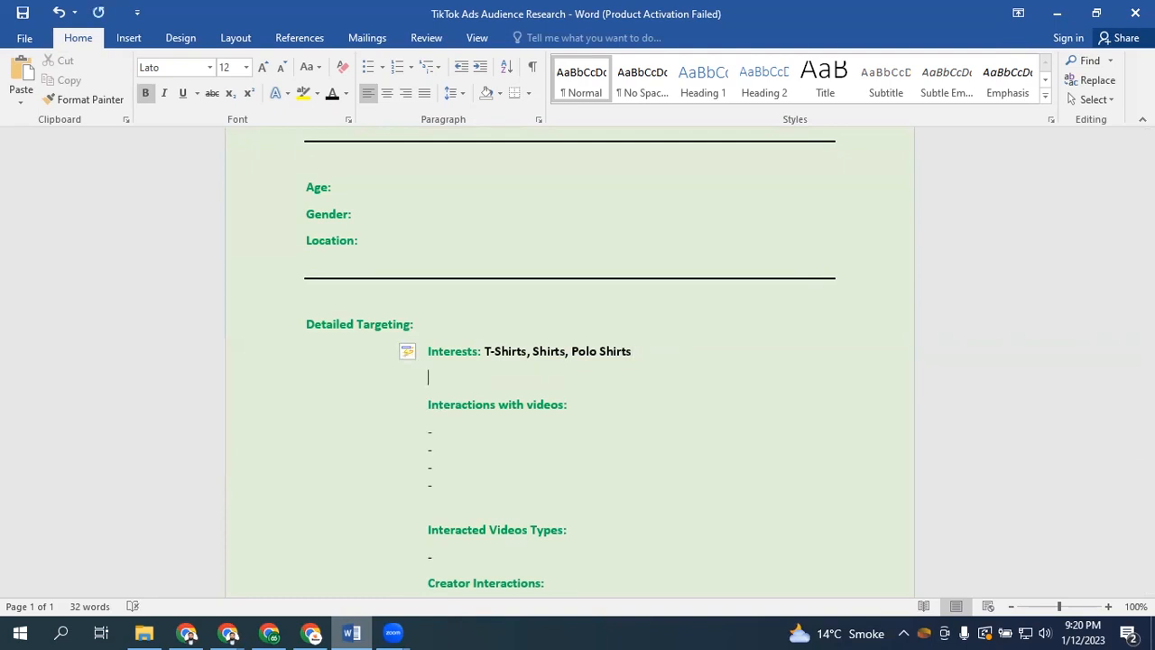
key(Return)
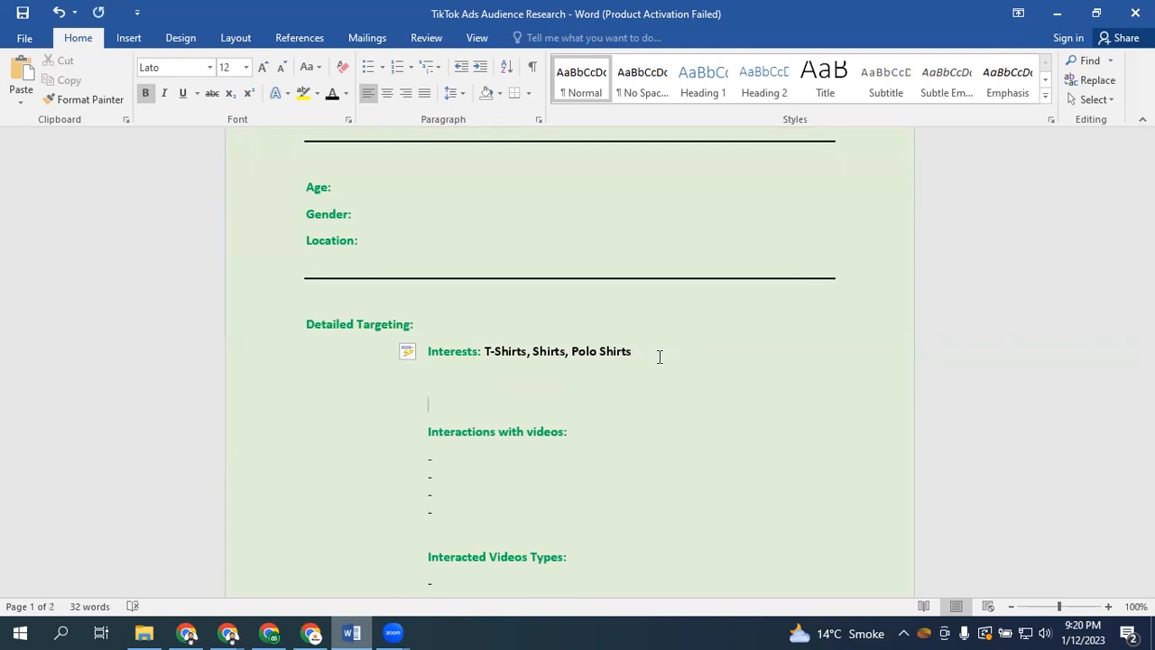
key(ctrl+s)
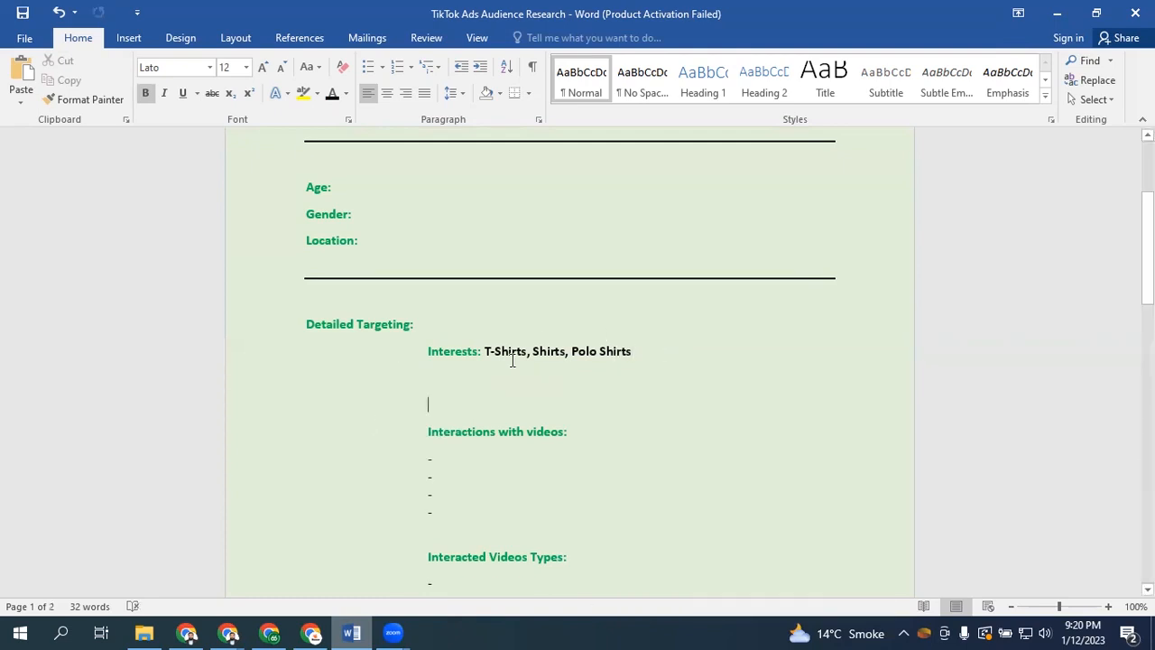
Back in Ads Manager, switch the interest level to Purchase intention and browse its interest categories
click(230, 632)
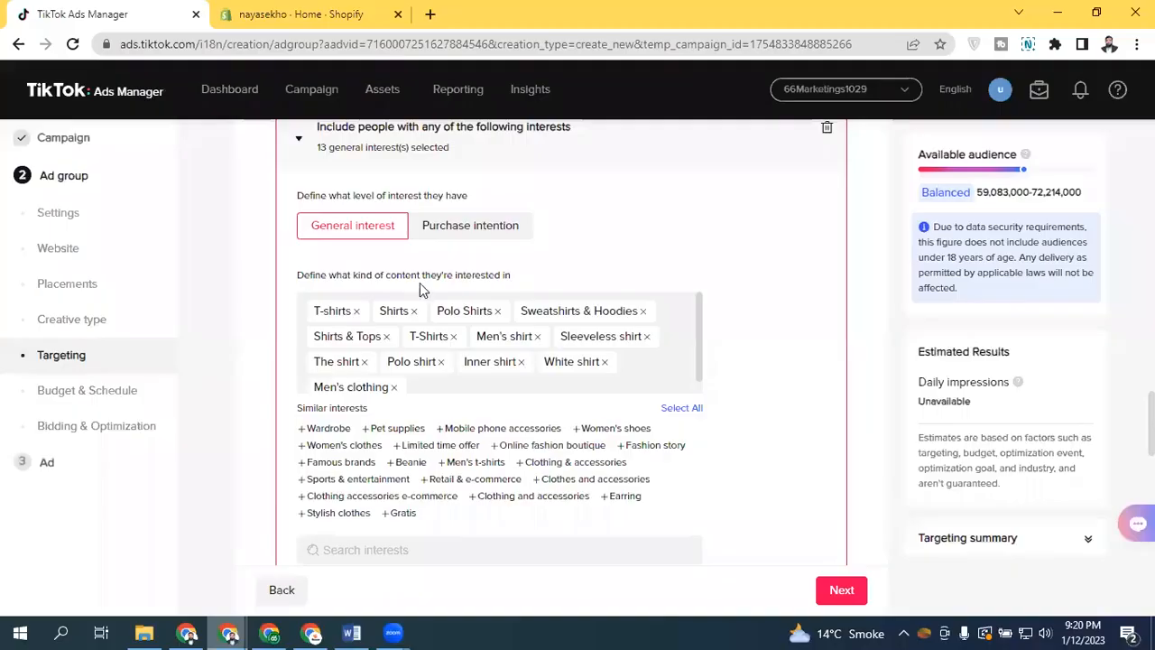
click(449, 233)
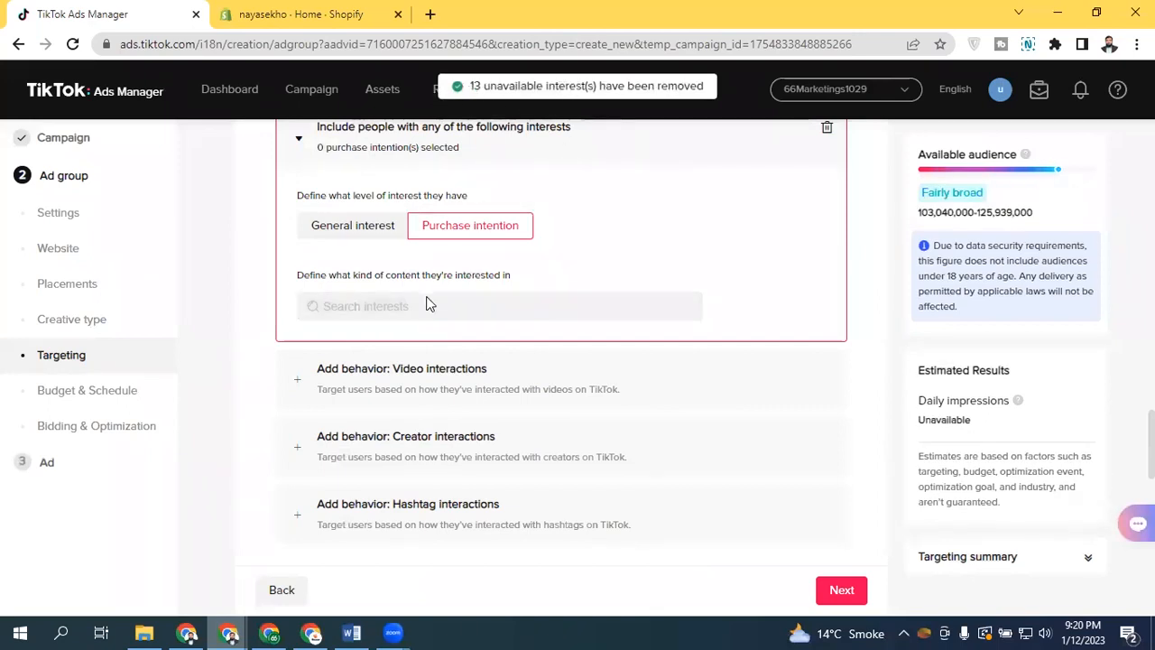
click(386, 312)
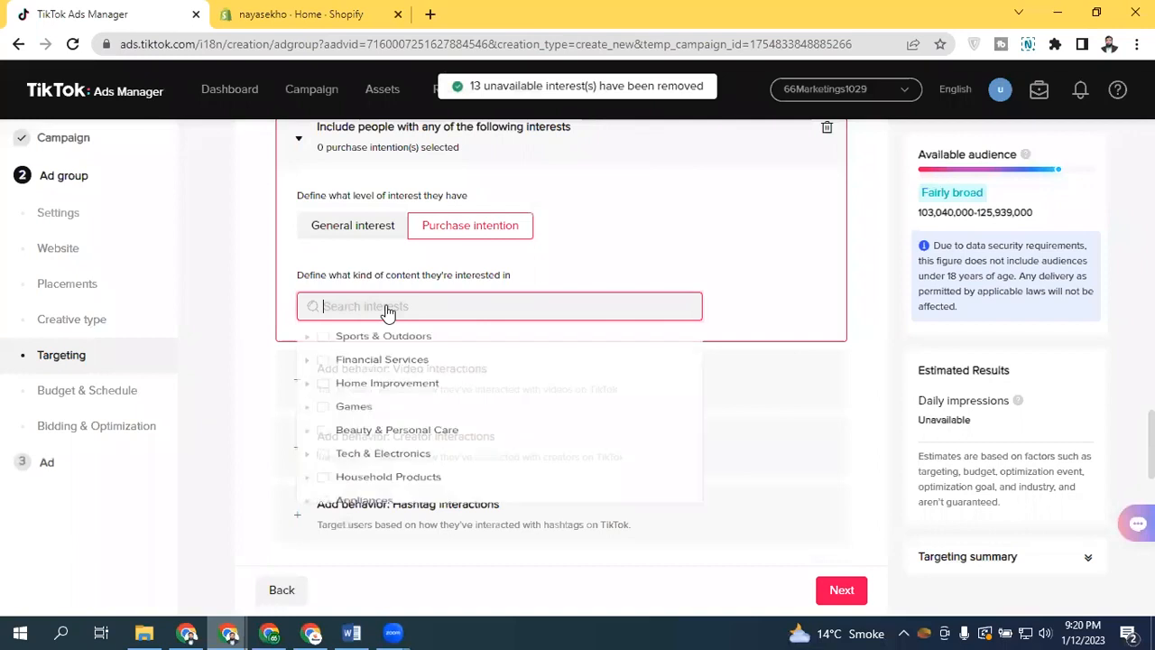
drag(701, 349, 679, 323)
click(306, 340)
click(322, 397)
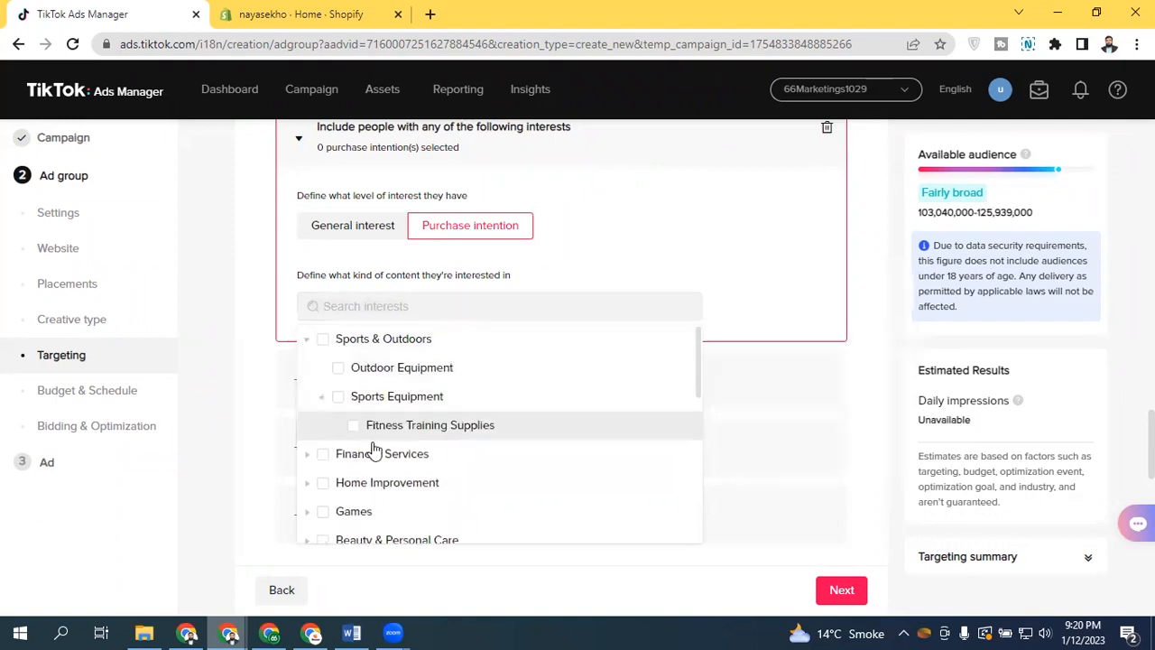
Search purchase-intention interests for "shirt" and add T-shirts
click(408, 305)
text(shirt)
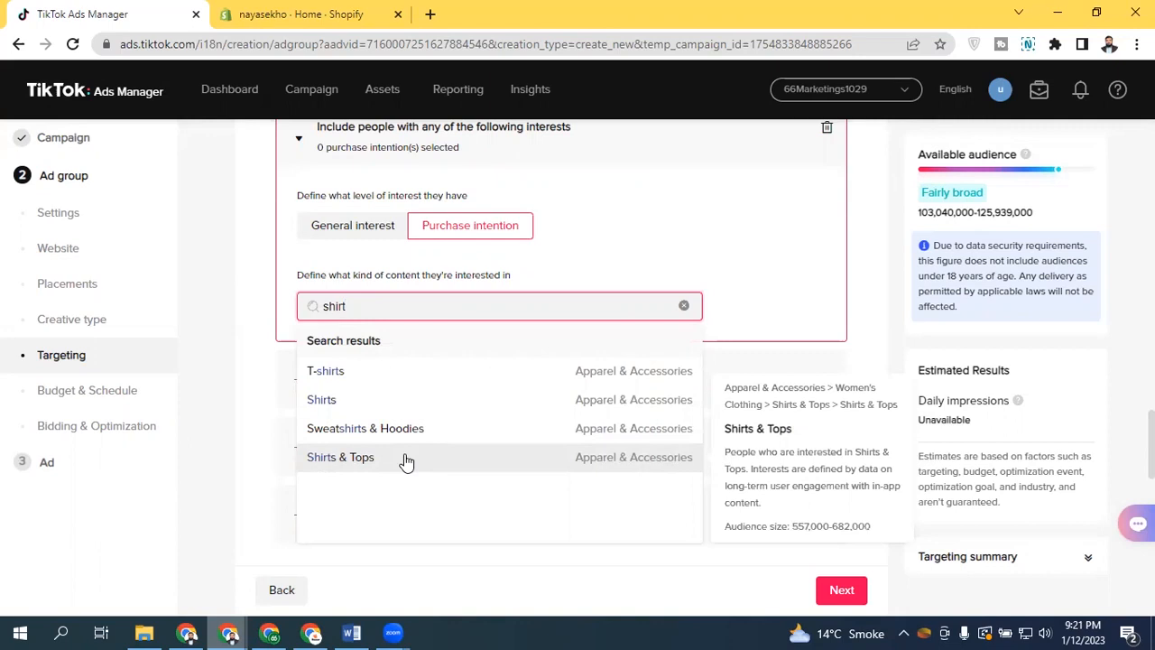
click(405, 370)
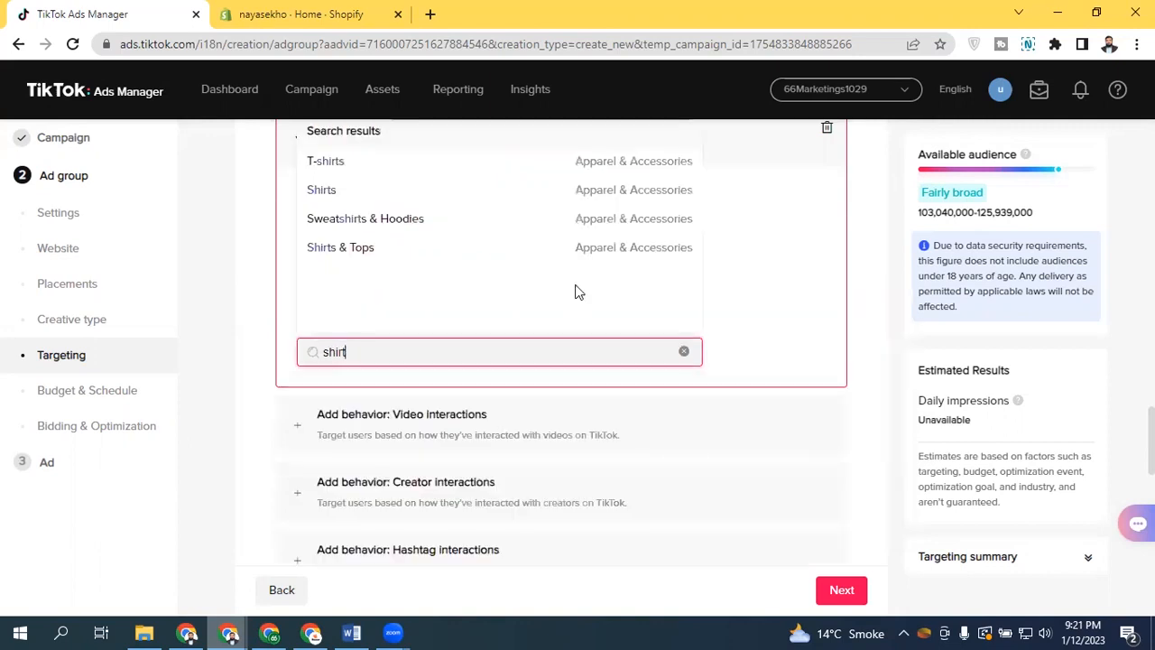
click(683, 351)
click(768, 326)
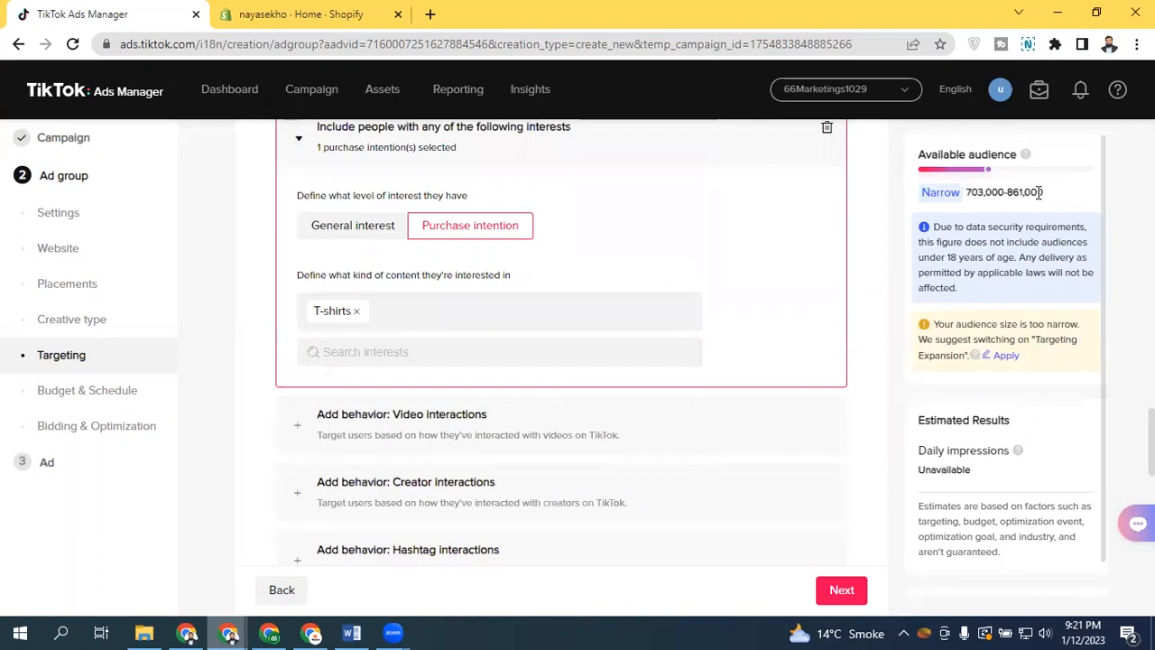
Switch the interest level to General interest and search its interests for "t-shirt" to add T-shirts
click(359, 227)
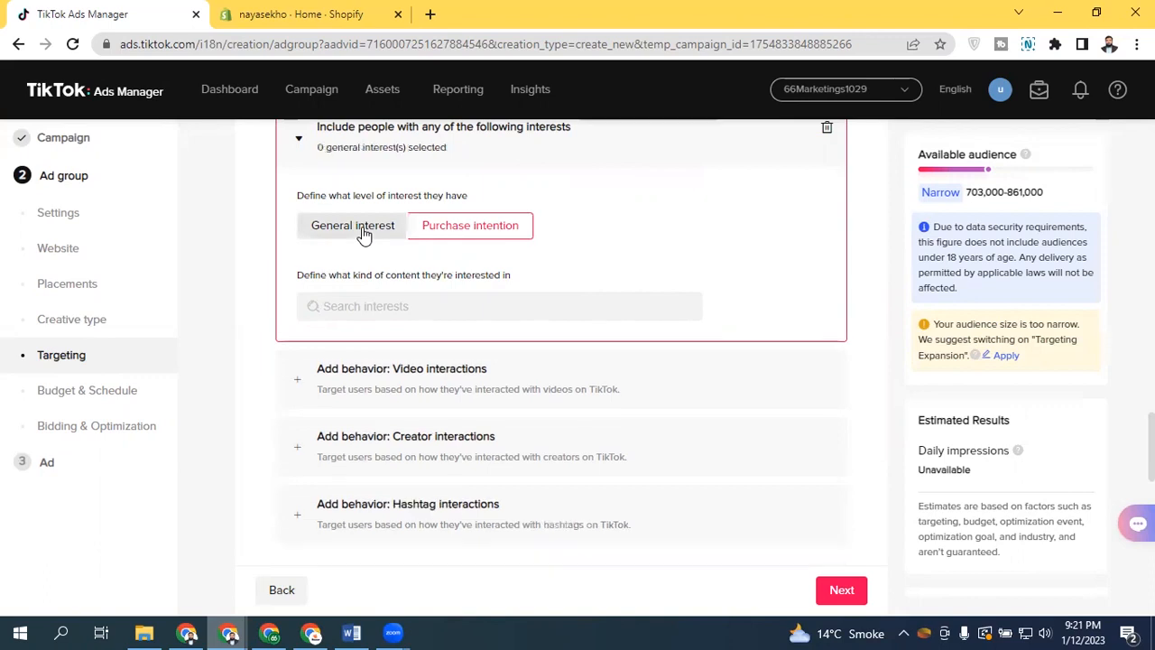
click(419, 310)
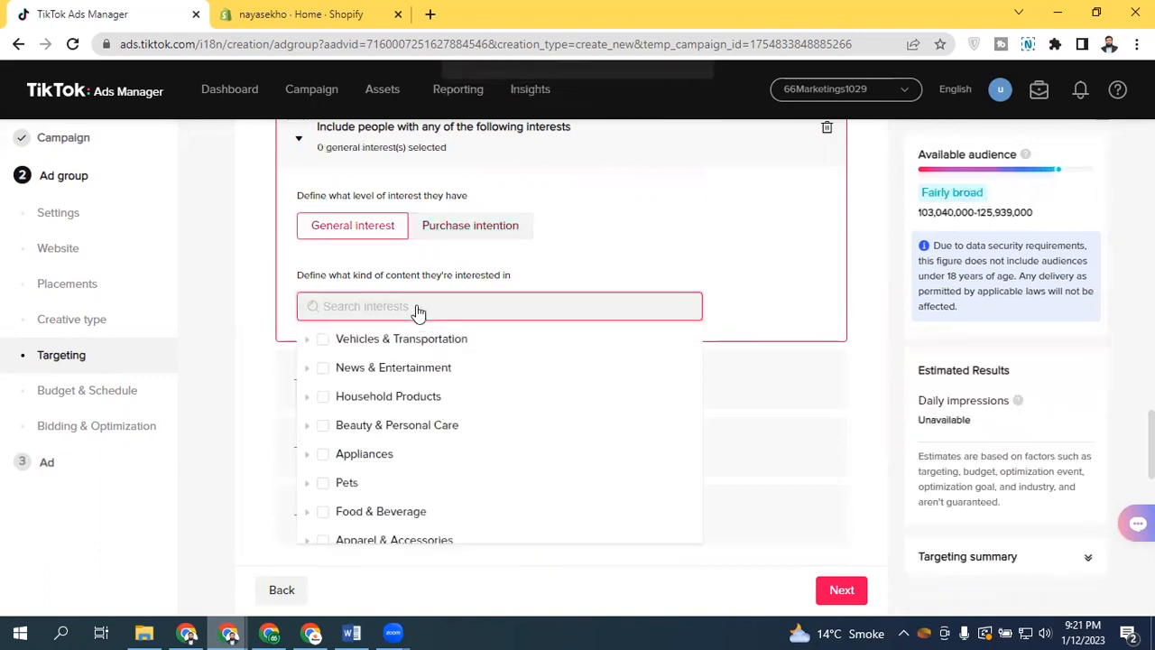
text(t-shirts)
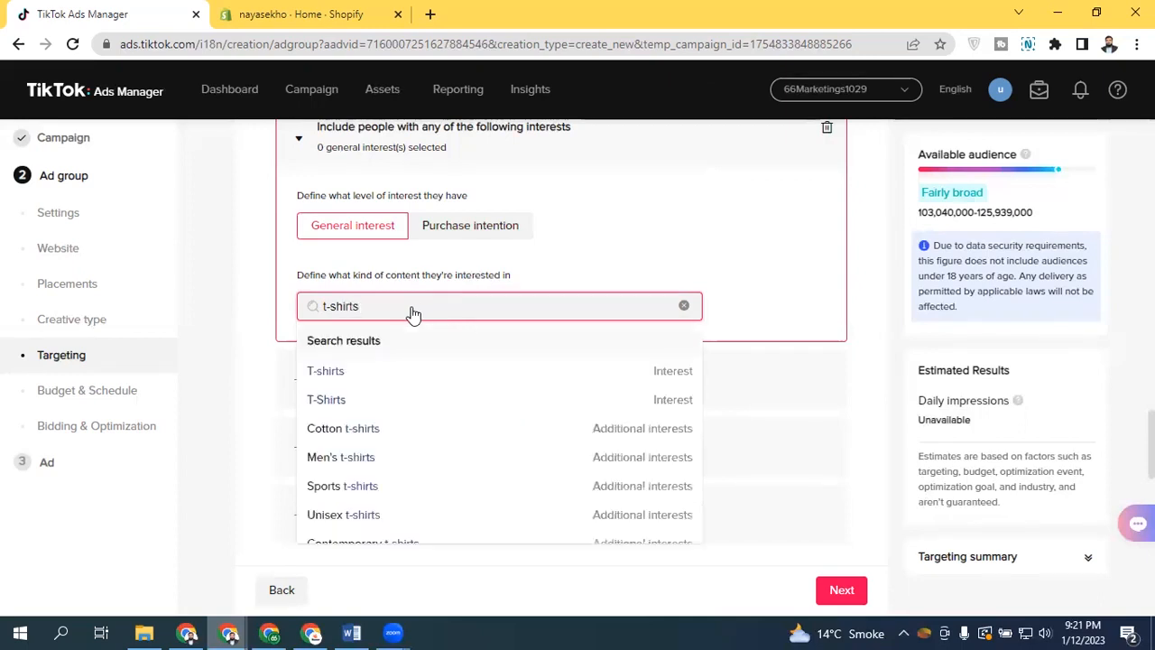
key(BackSpace)
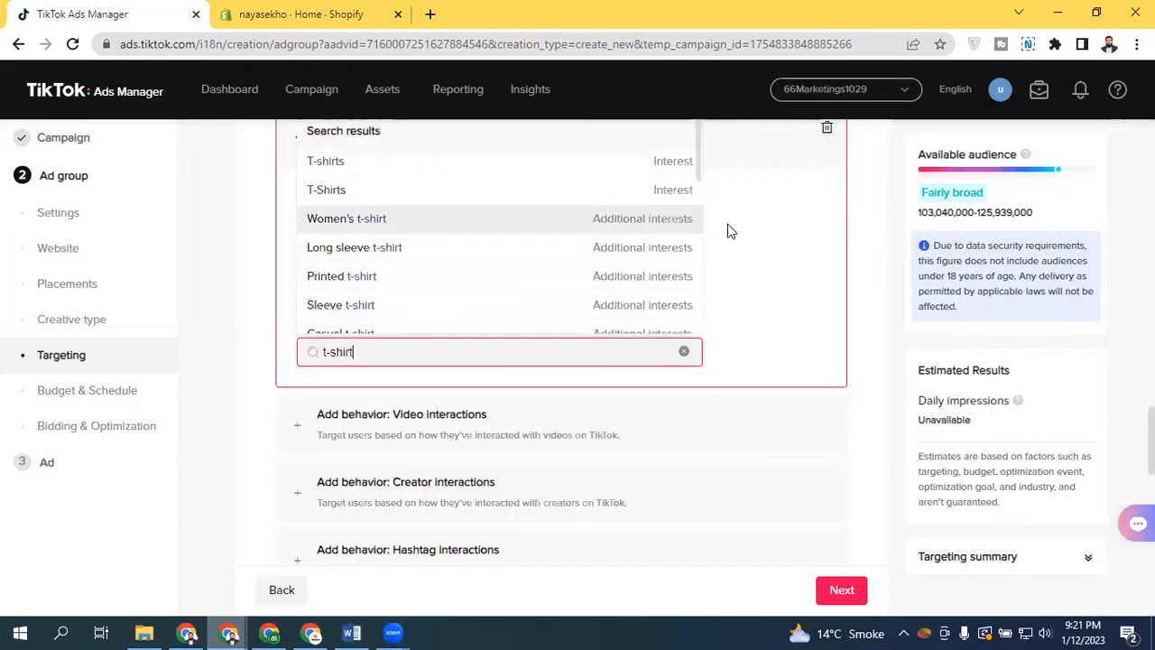
click(745, 250)
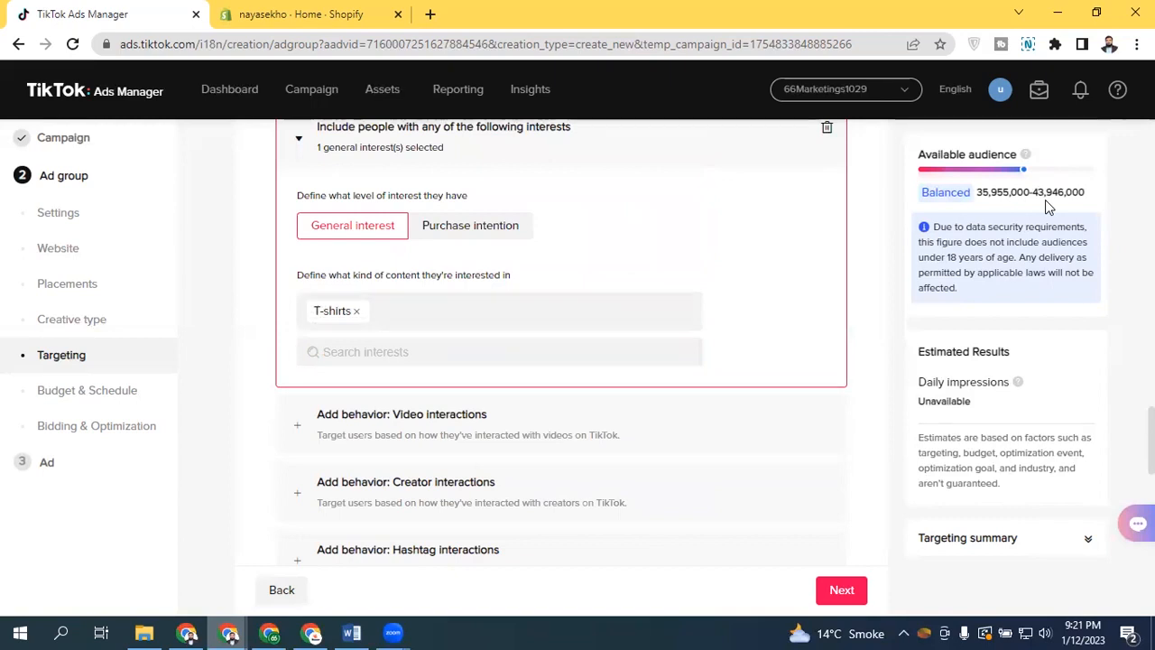
Switch to Purchase intention and select the Apparel & Accessories interest category
click(502, 228)
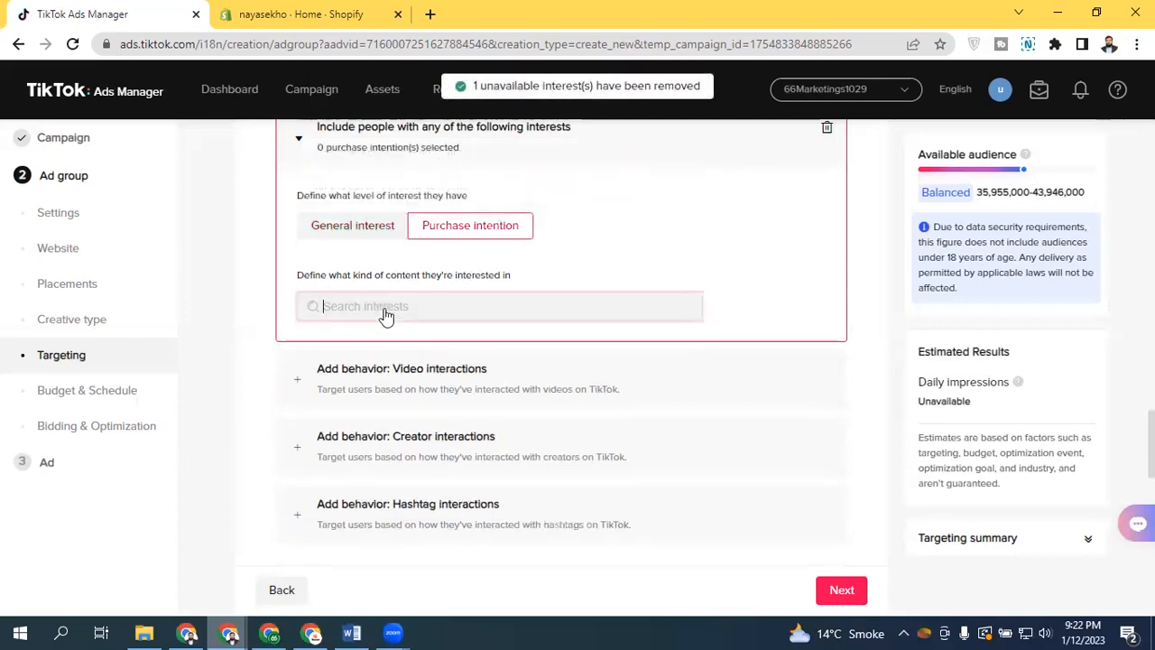
click(384, 307)
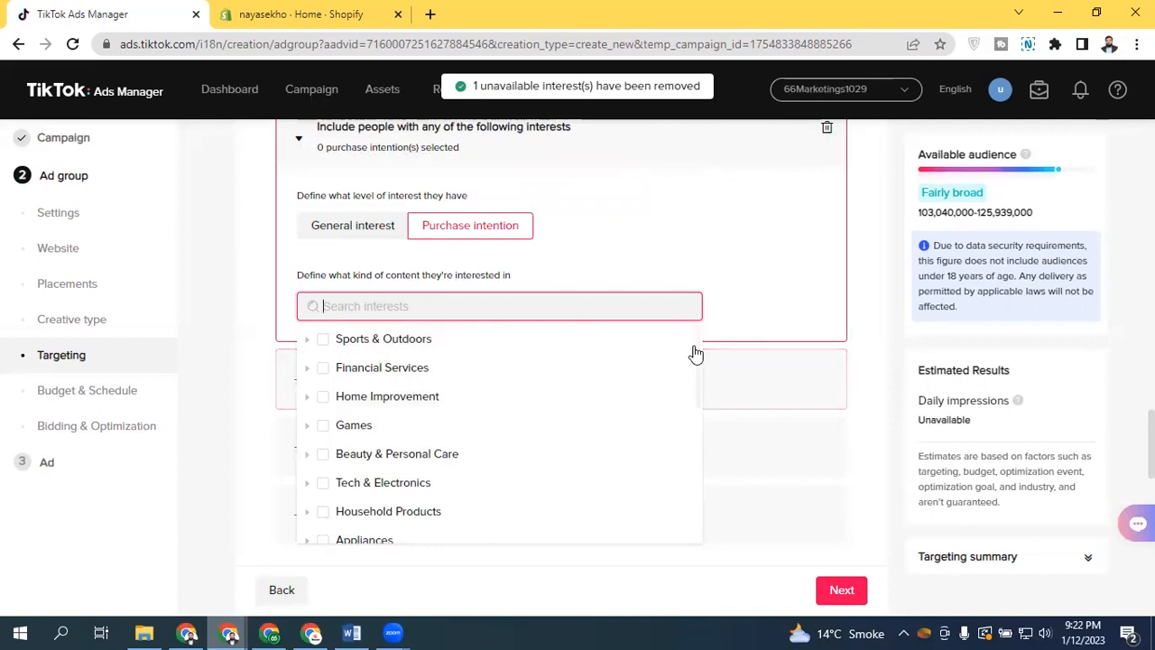
drag(699, 346, 702, 387)
scroll(701, 387, down, 4)
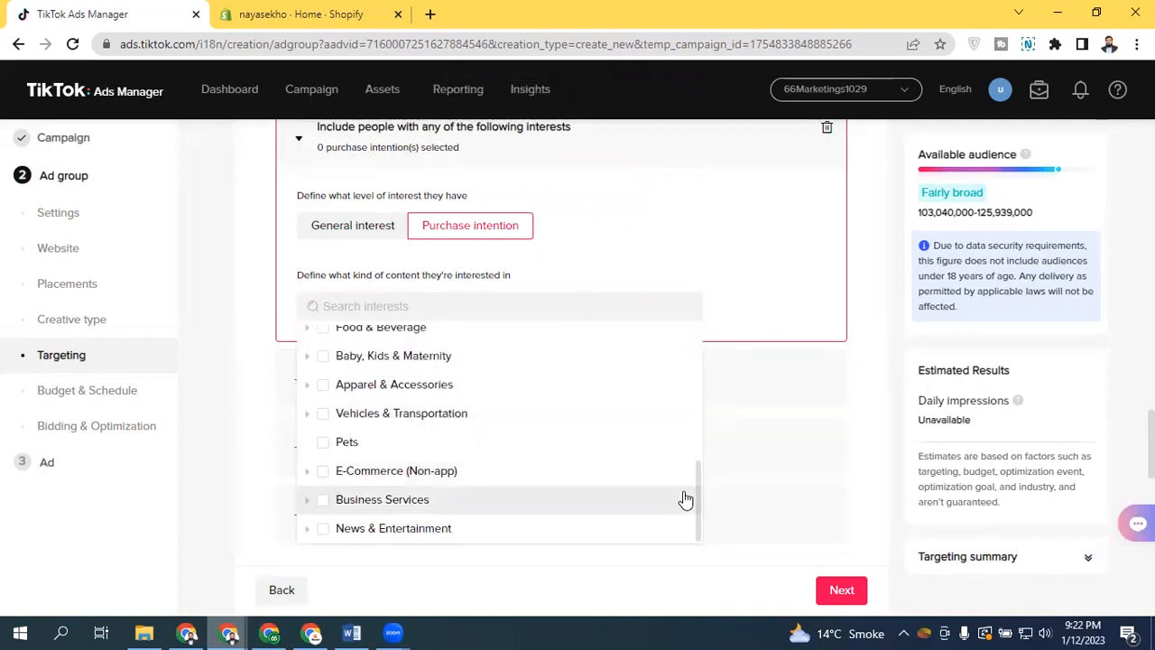
click(323, 385)
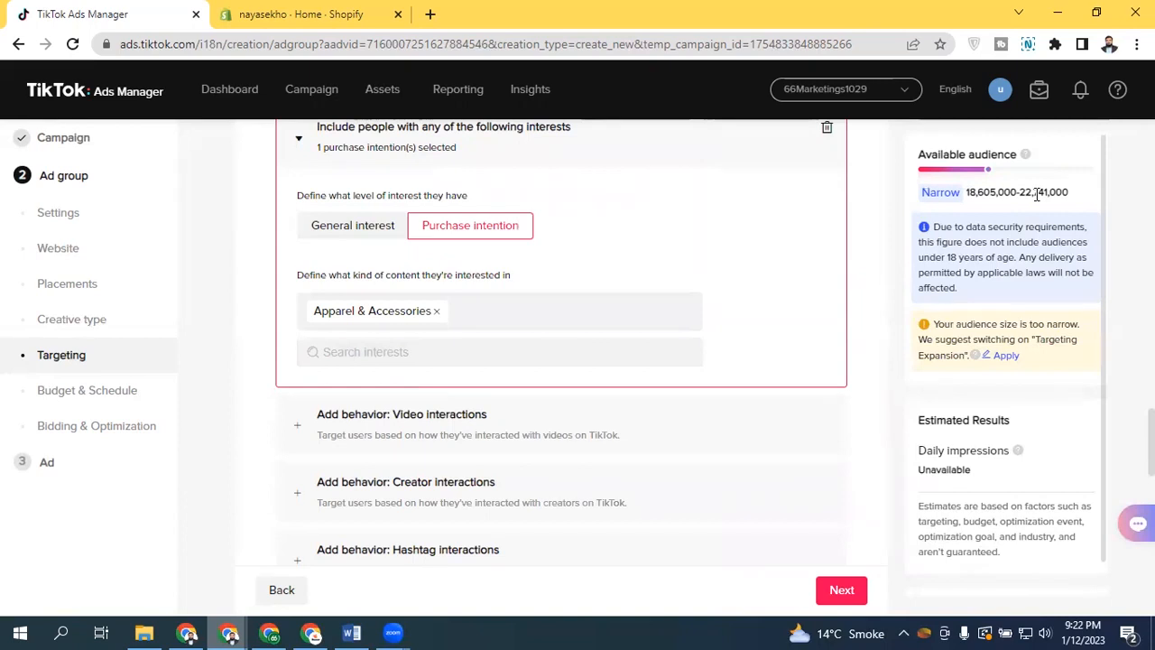
Switch the interest level back to General interest and open its interest category list
click(350, 232)
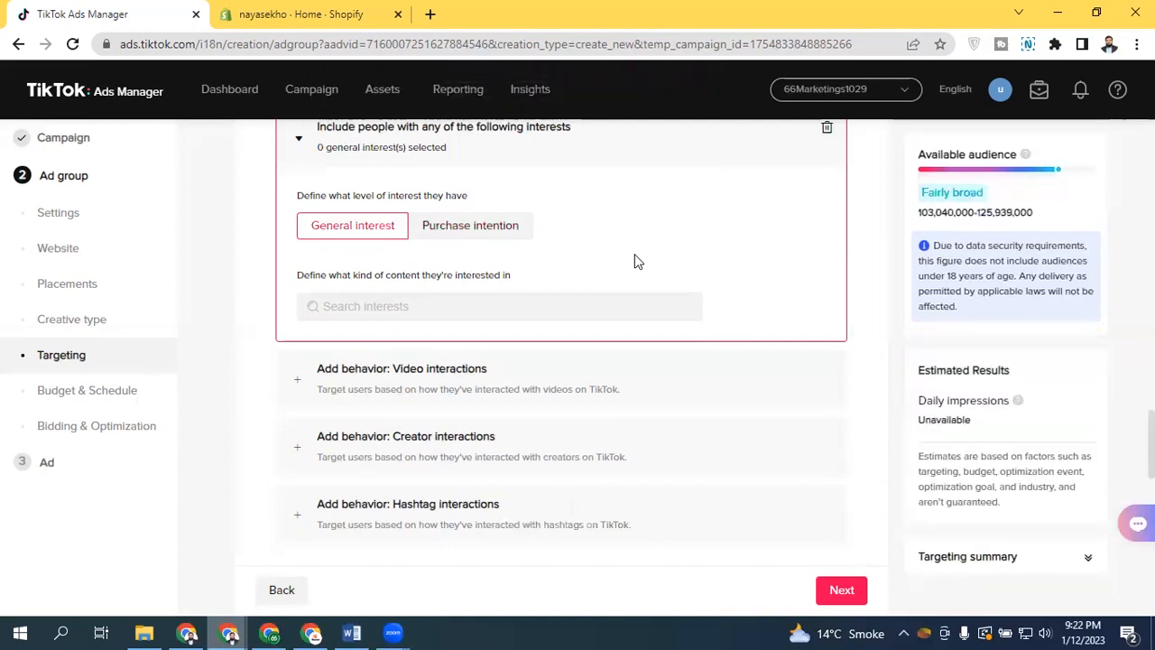
click(527, 306)
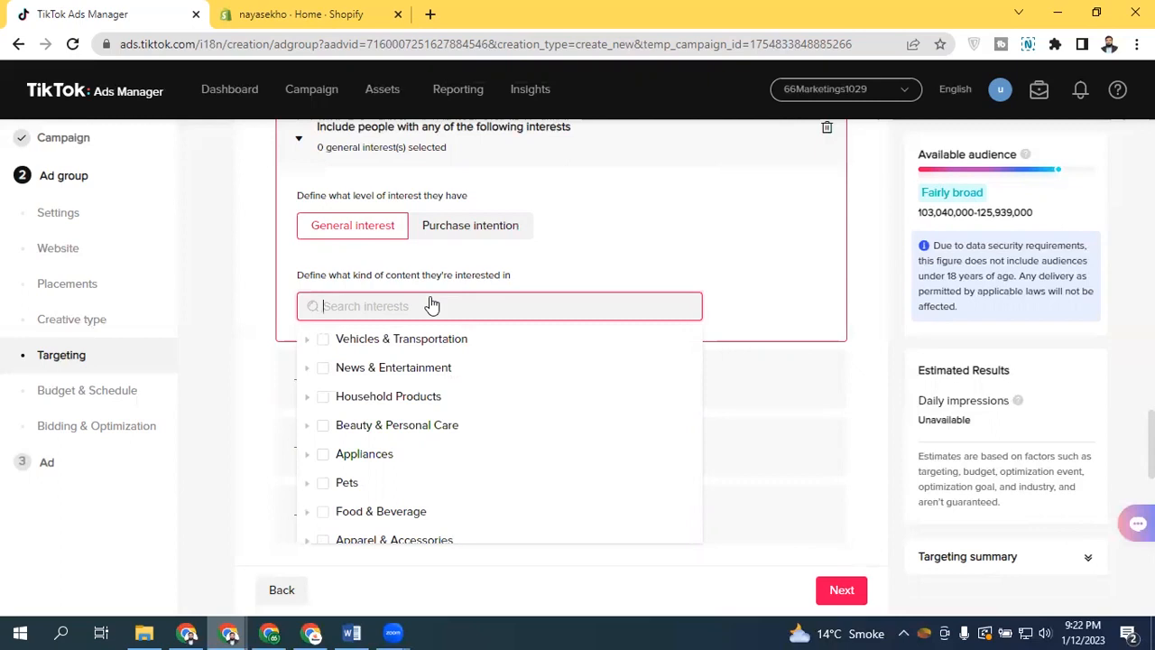
click(536, 248)
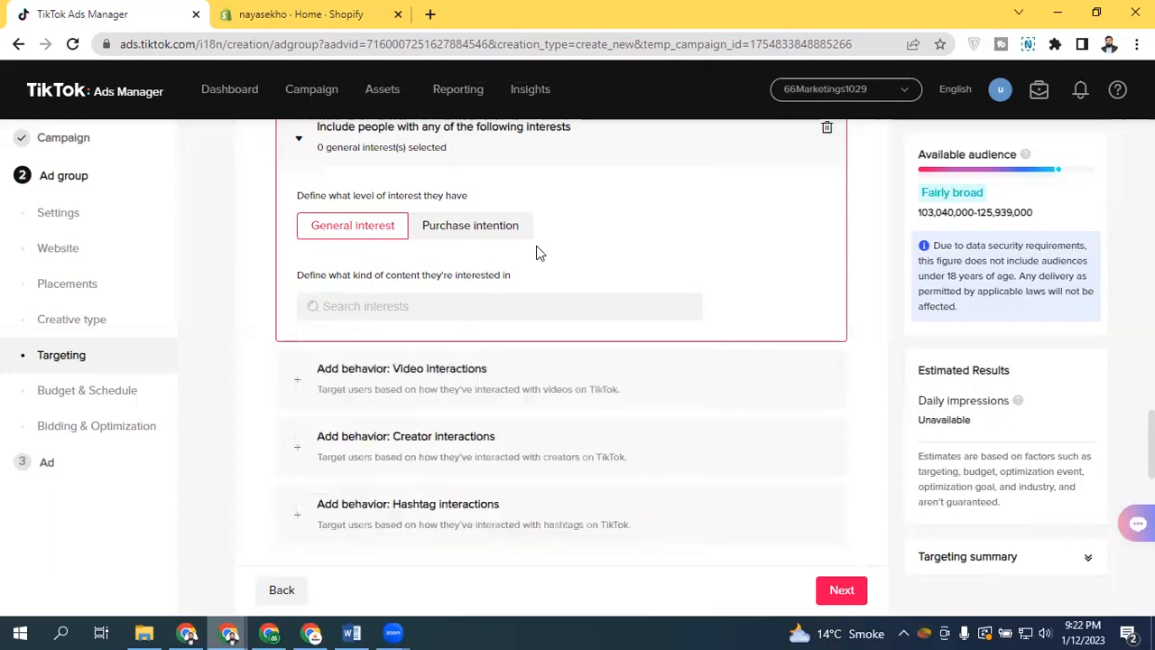
Review the interests noted in the Word document and collapse the interests section in Ads Manager
click(352, 633)
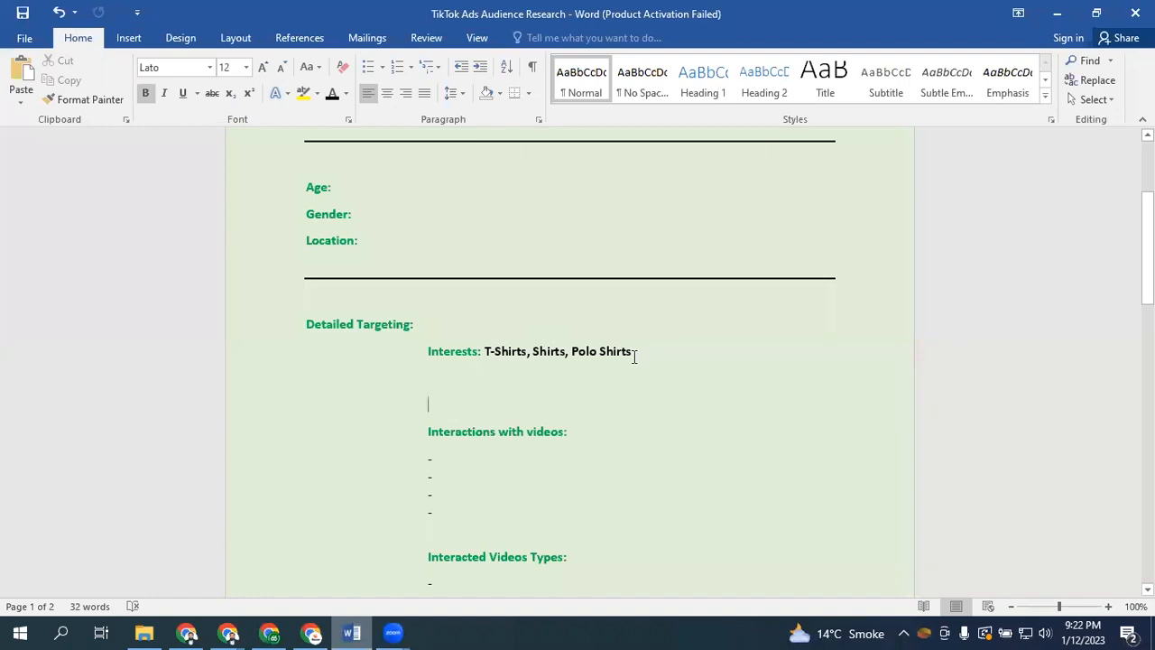
click(318, 570)
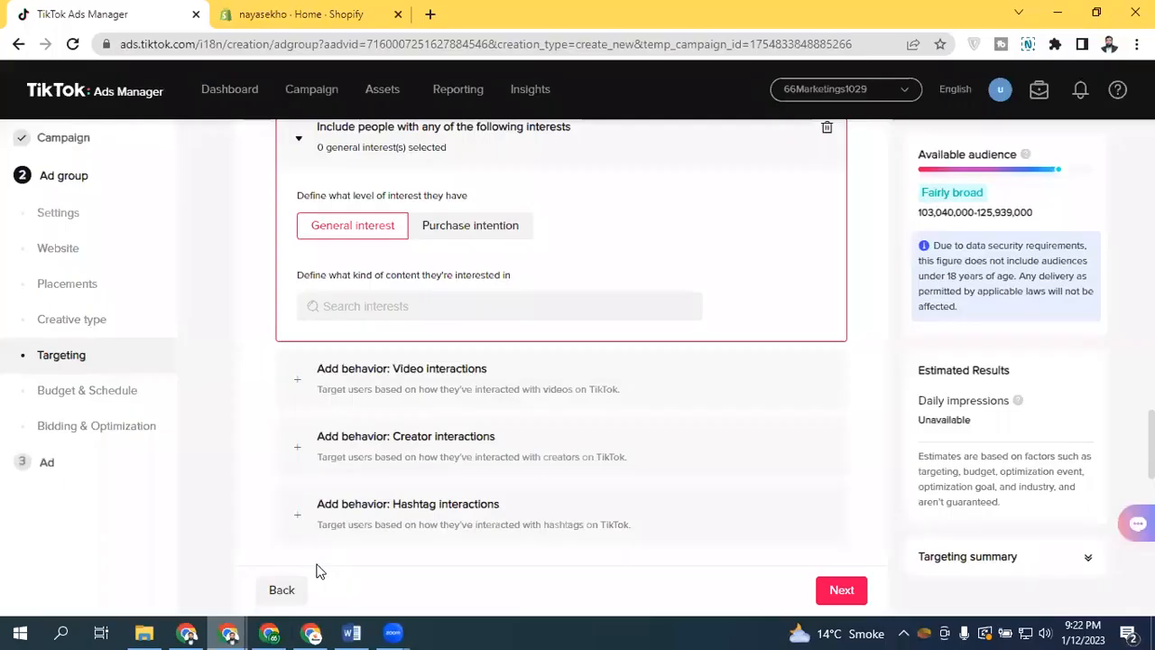
click(665, 160)
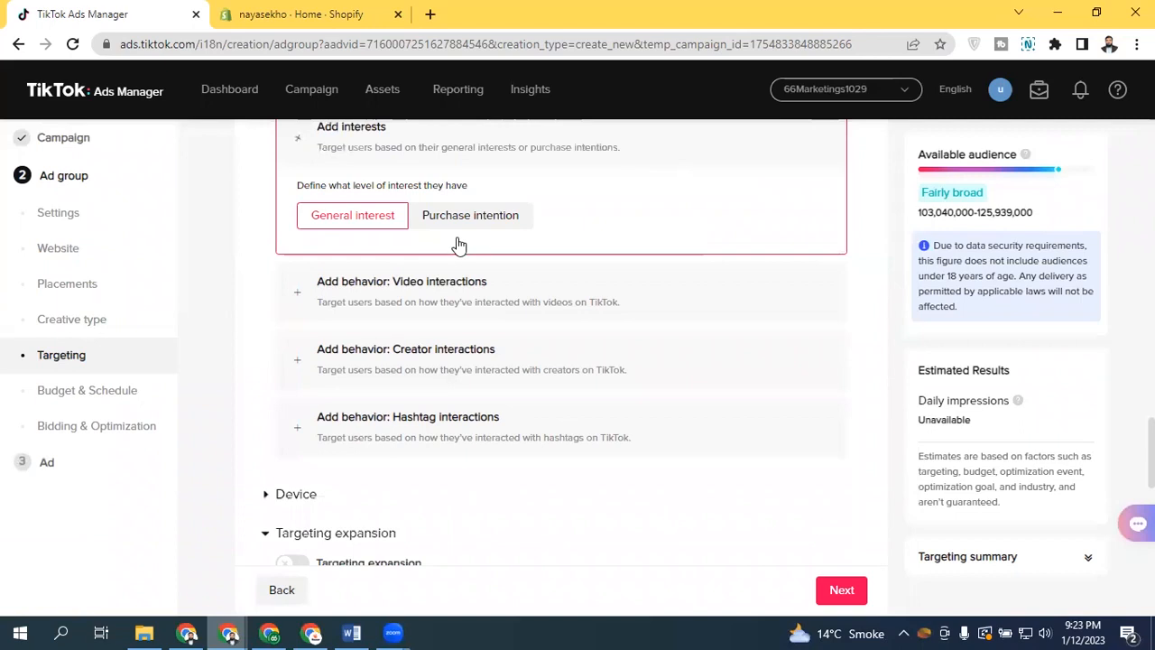
Add a video interactions behavior and search its video categories for "shirt", then browse the category list
click(412, 216)
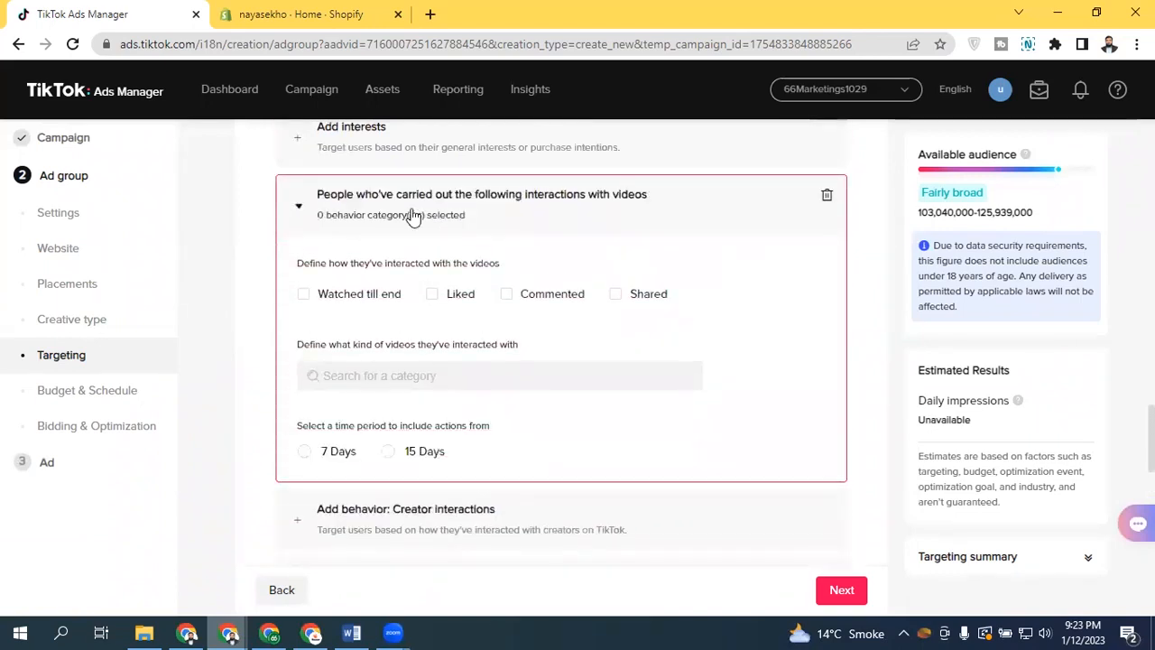
click(406, 377)
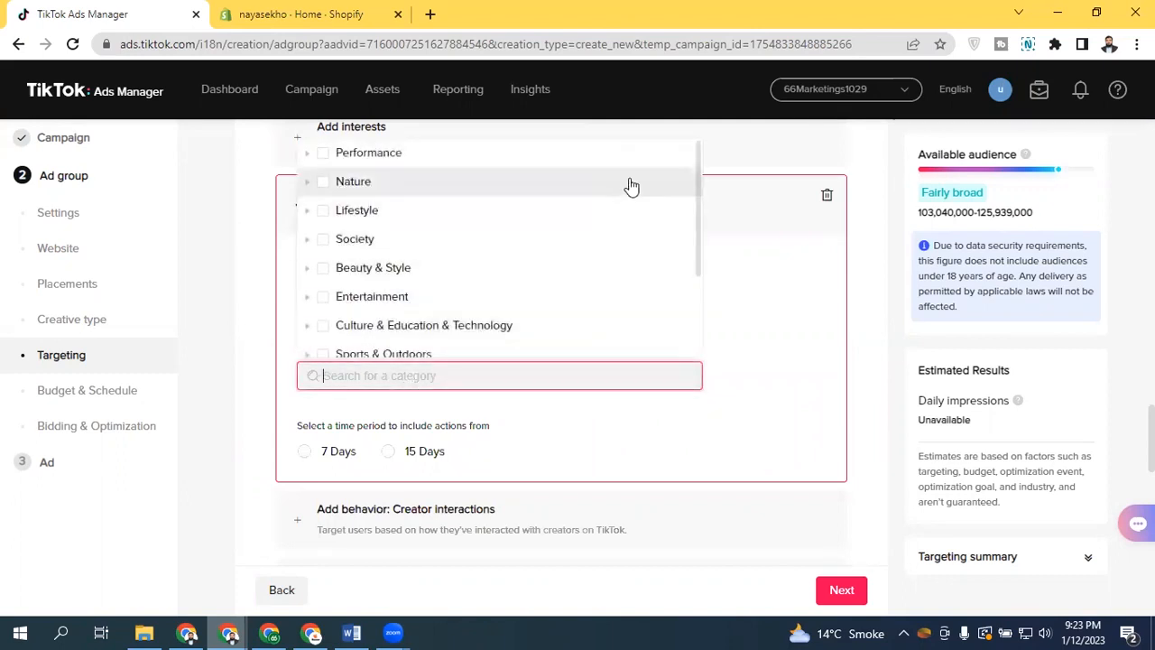
drag(700, 168, 665, 175)
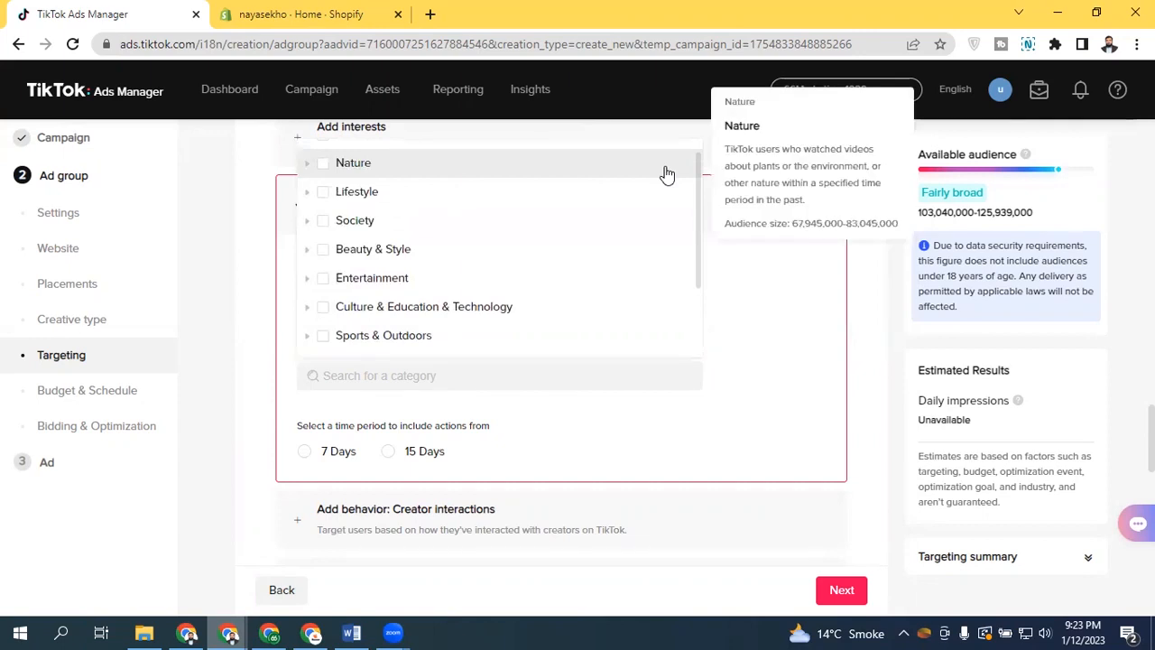
click(445, 375)
text(shirt)
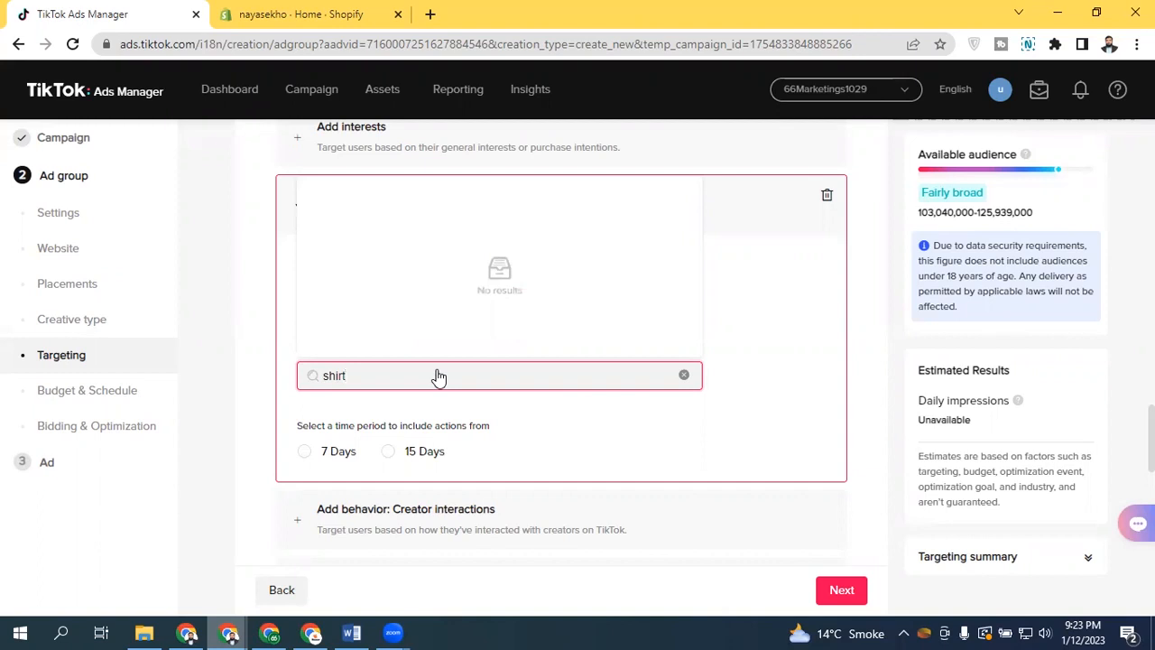
click(684, 374)
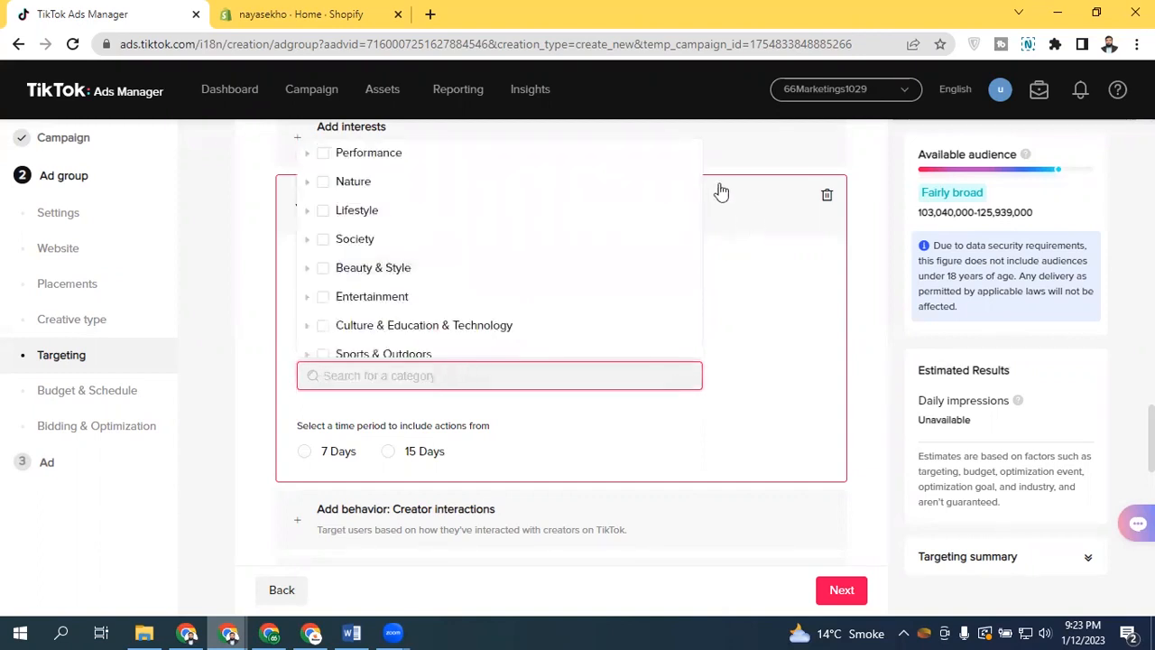
drag(698, 168, 521, 321)
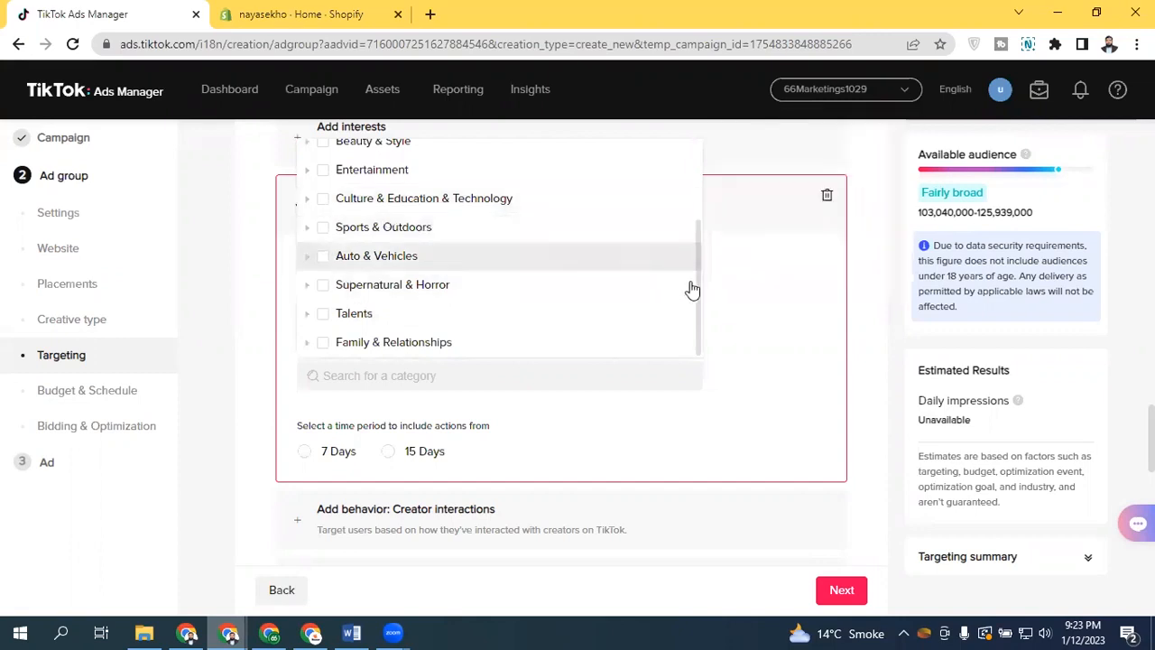
drag(696, 304, 681, 235)
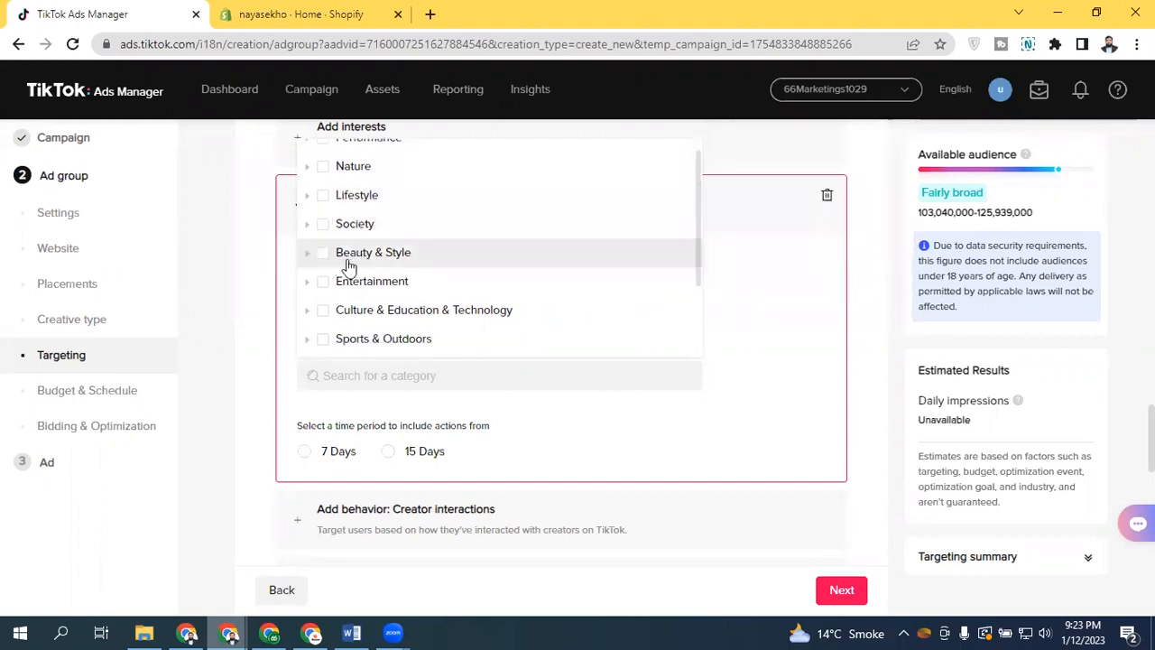
Select Outfits and Other Fashion under Beauty & Style as the video categories
click(307, 253)
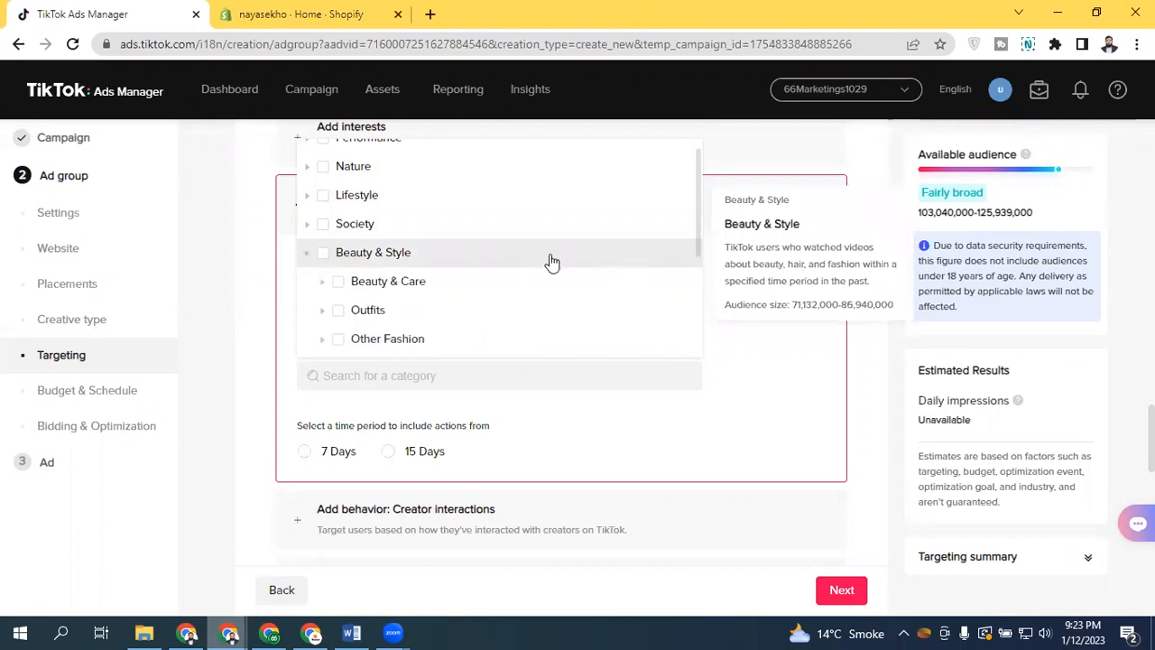
click(338, 310)
click(340, 386)
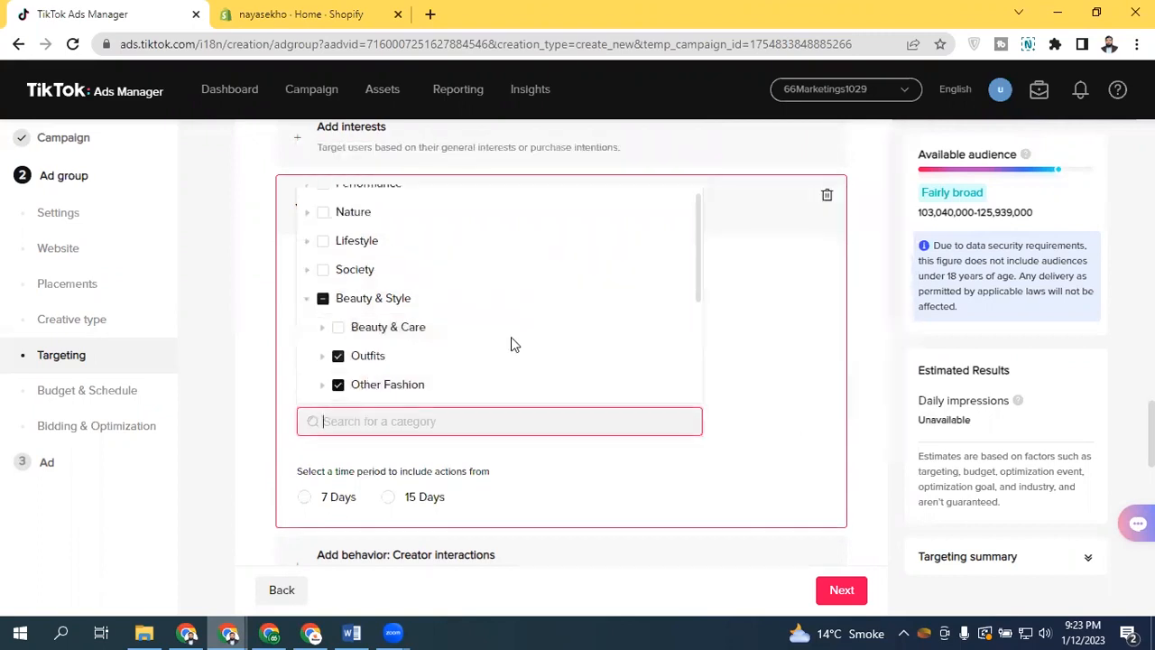
click(763, 275)
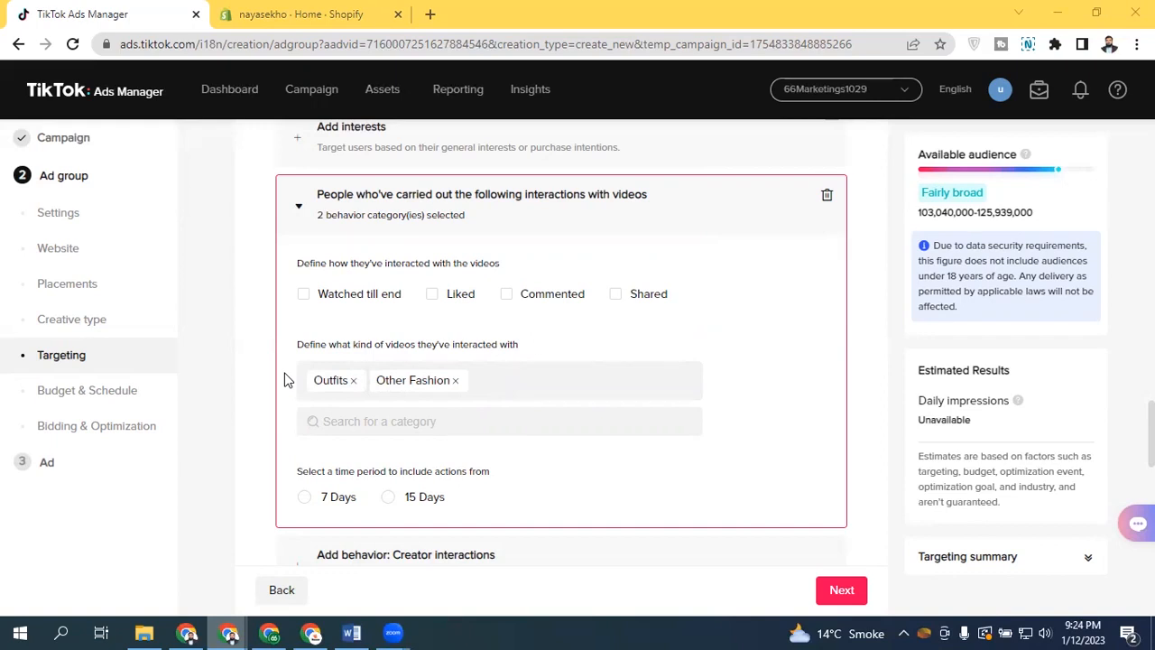
Tick Watched till end, Liked, Commented and Shared, and set the time period to 7 Days
click(303, 293)
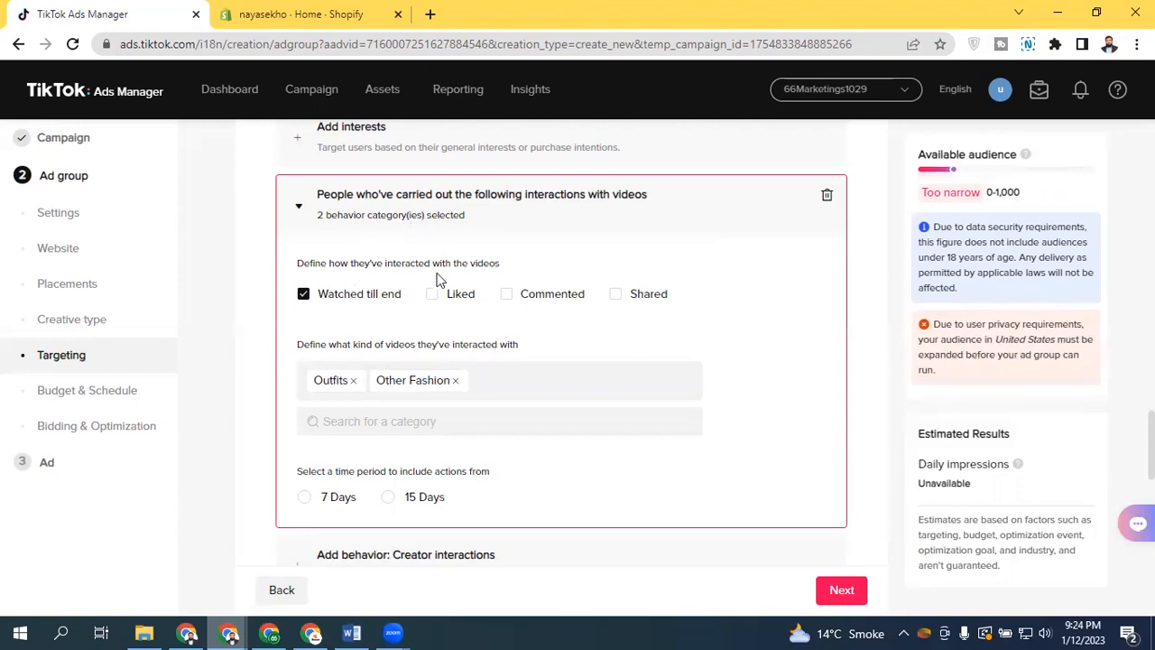
click(434, 300)
click(507, 296)
click(617, 297)
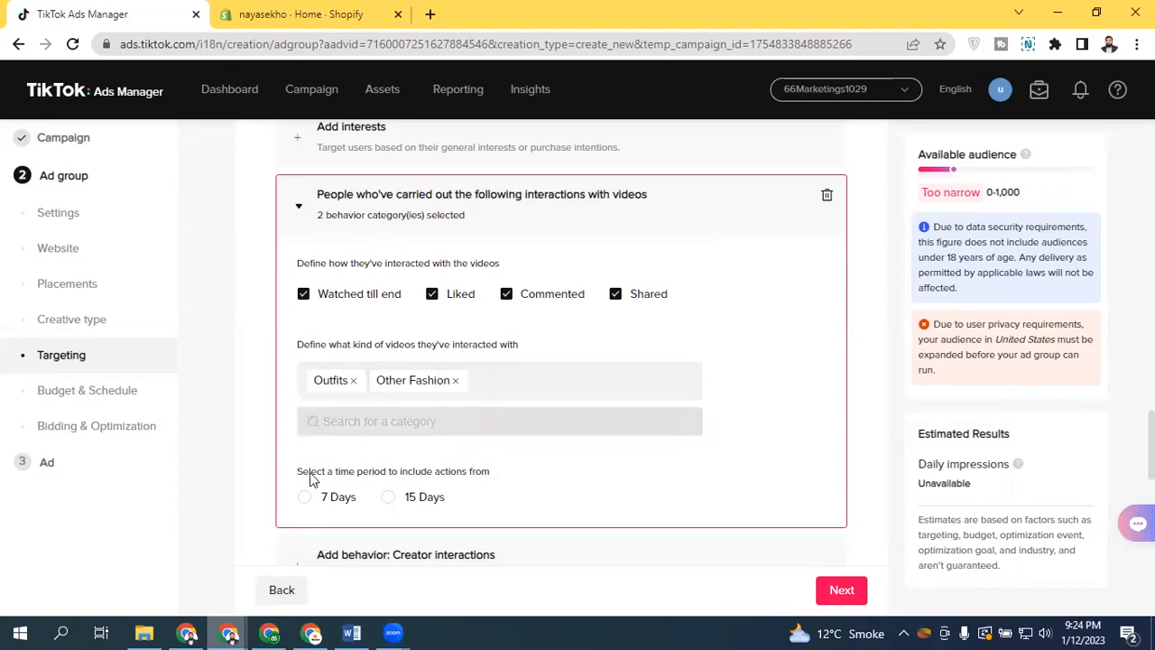
click(389, 498)
click(306, 498)
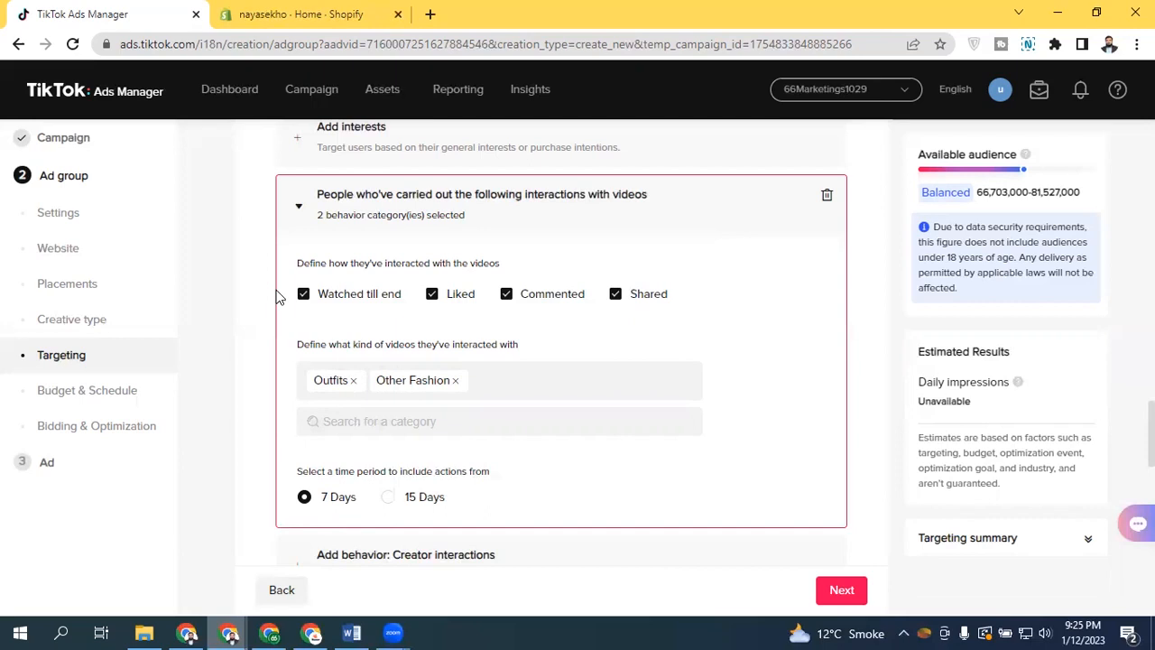
click(432, 295)
click(510, 299)
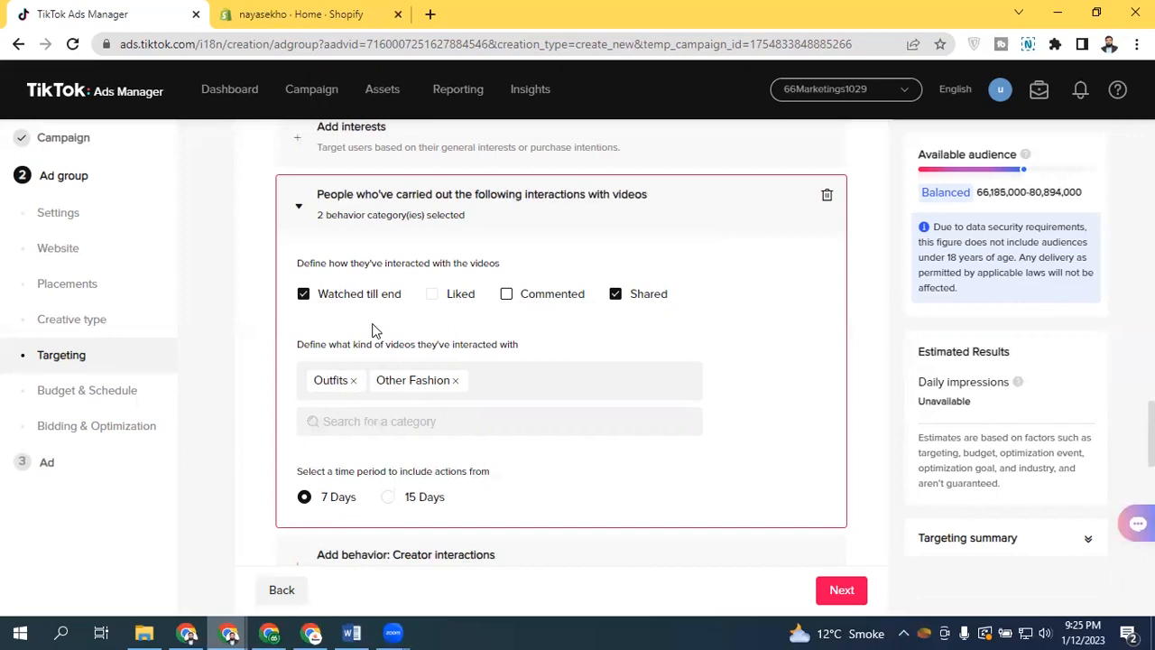
click(616, 294)
click(462, 296)
click(524, 296)
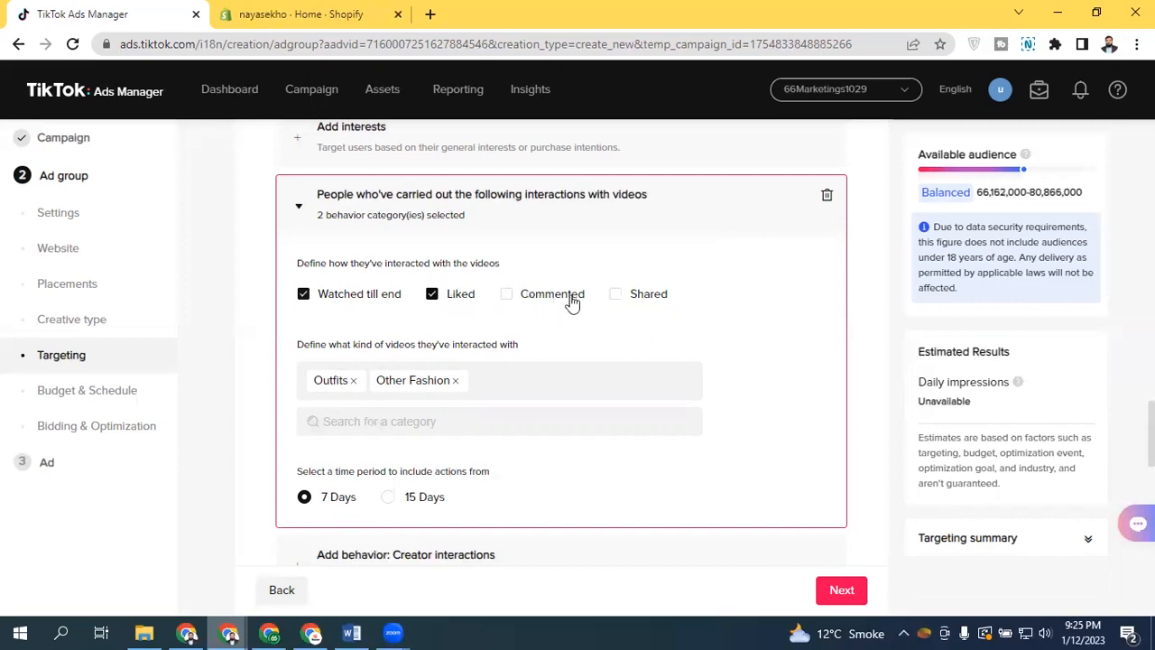
click(615, 294)
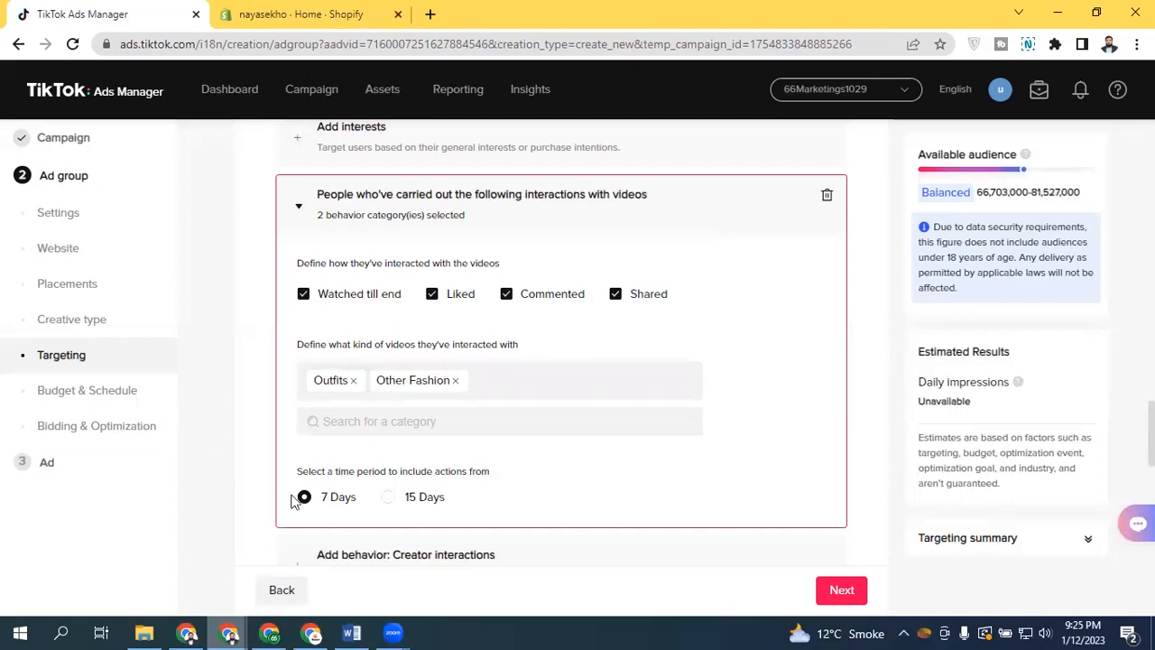
click(388, 498)
click(305, 498)
Collapse and delete the video interactions behavior
click(526, 207)
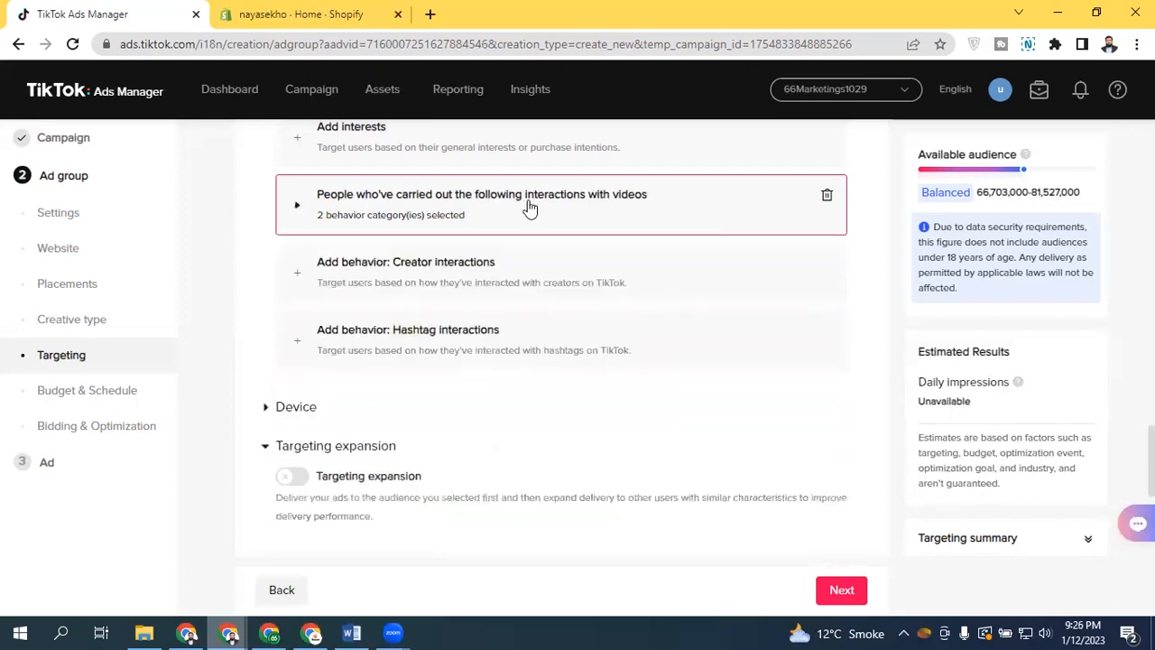
click(772, 217)
click(829, 200)
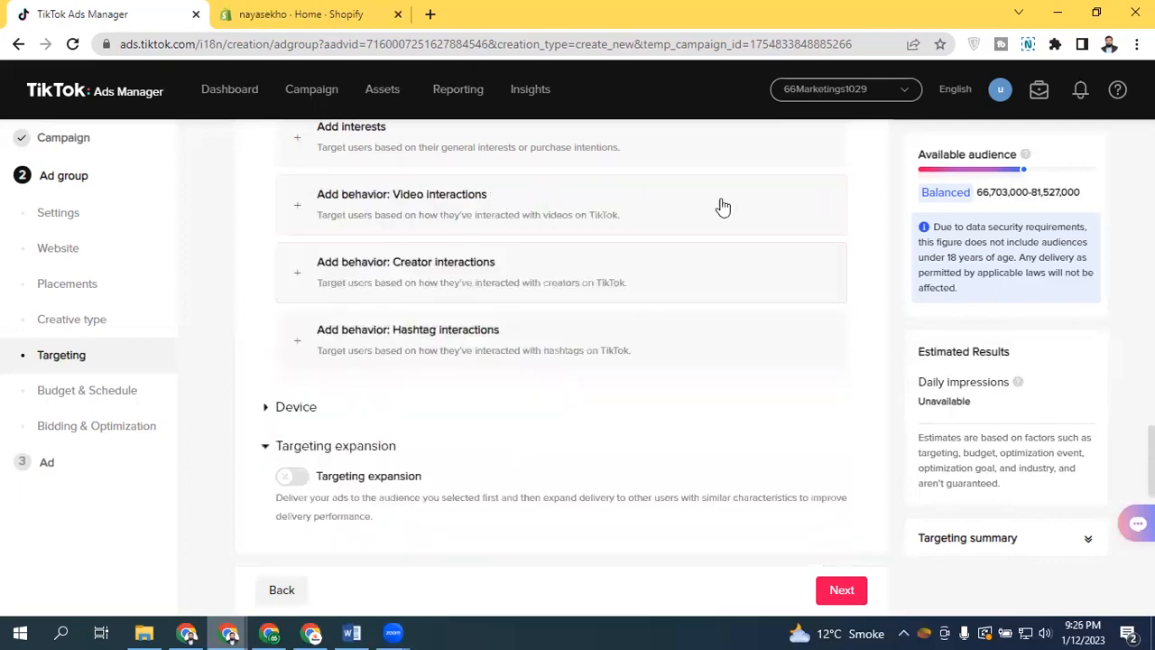
Add a creator interactions behavior to the targeting
scroll(360, 325, up, 1)
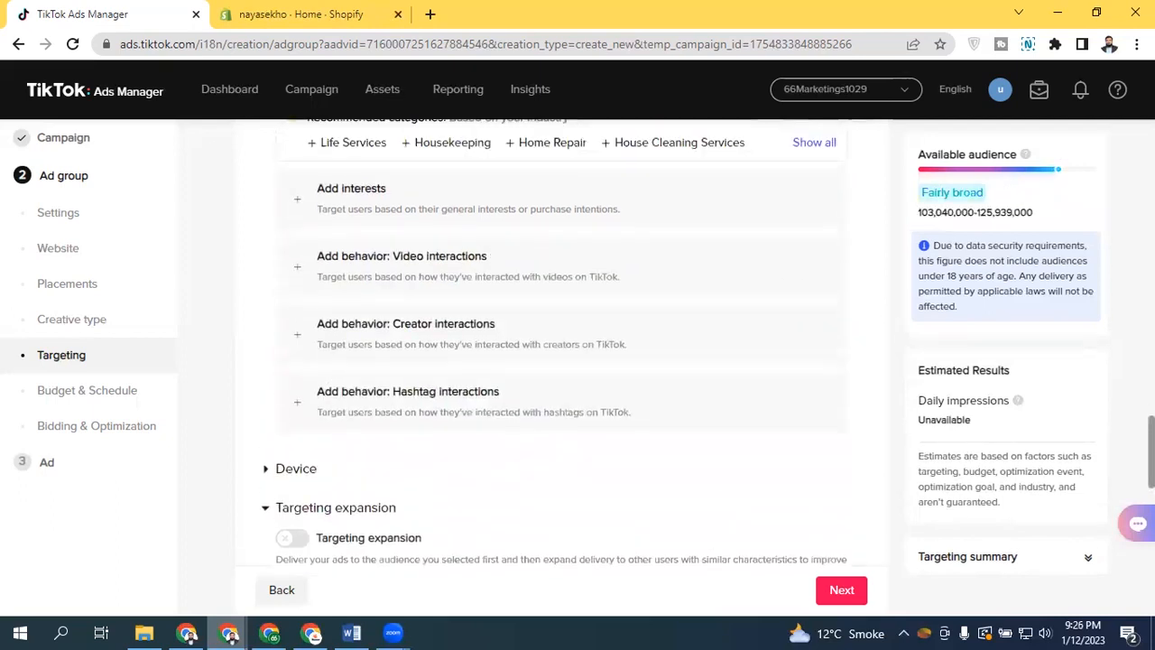
click(399, 282)
click(372, 335)
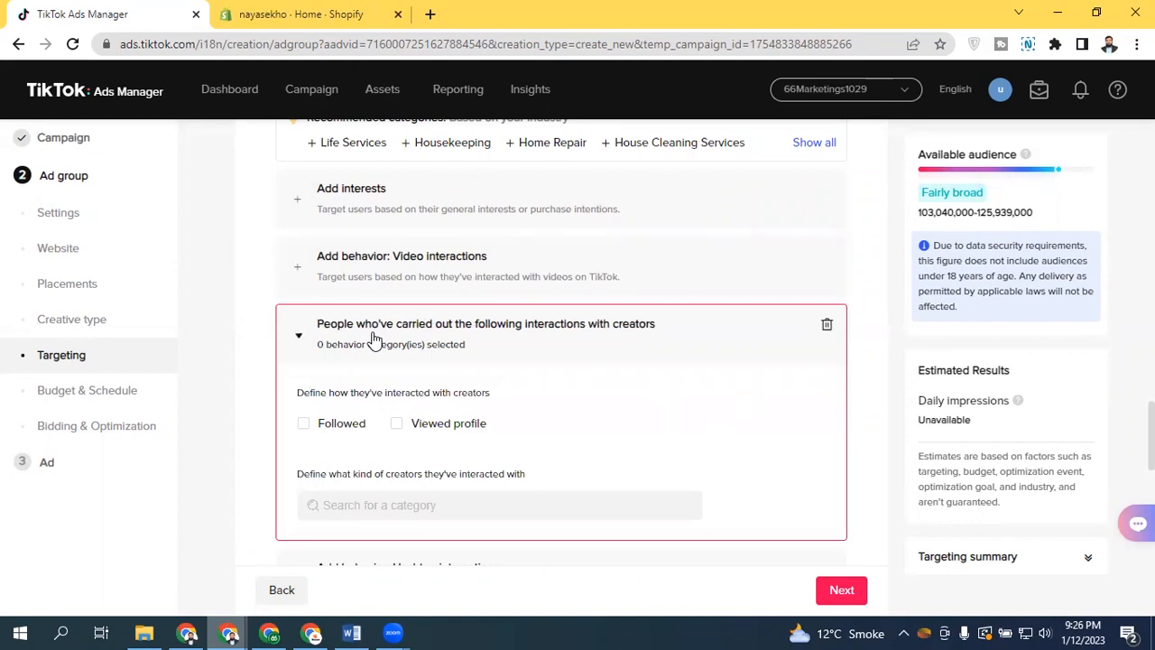
Select Occupation under Occupation as the creator category for the creator interactions behavior
click(370, 507)
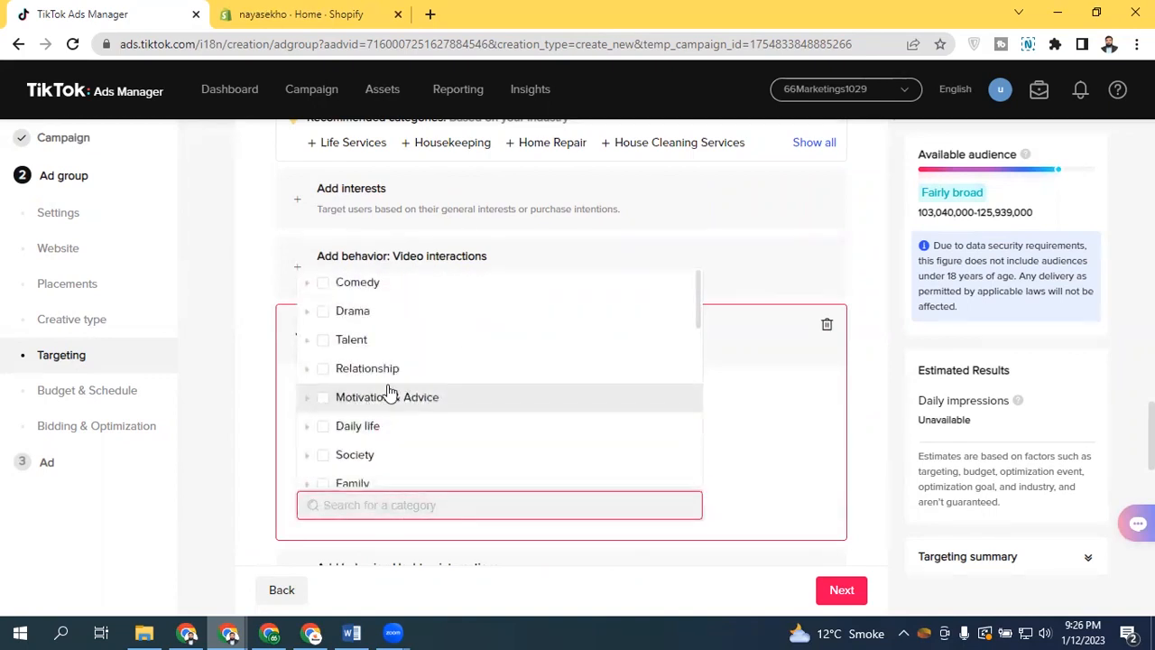
drag(698, 299, 686, 364)
scroll(685, 363, up, 2)
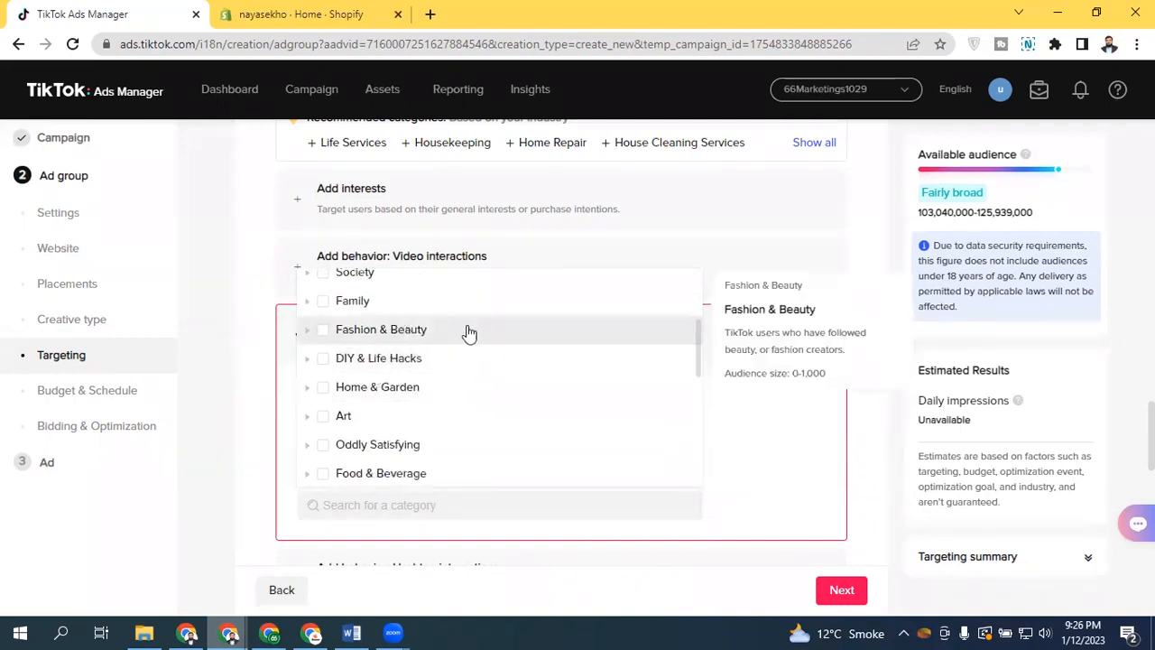
drag(701, 348, 675, 488)
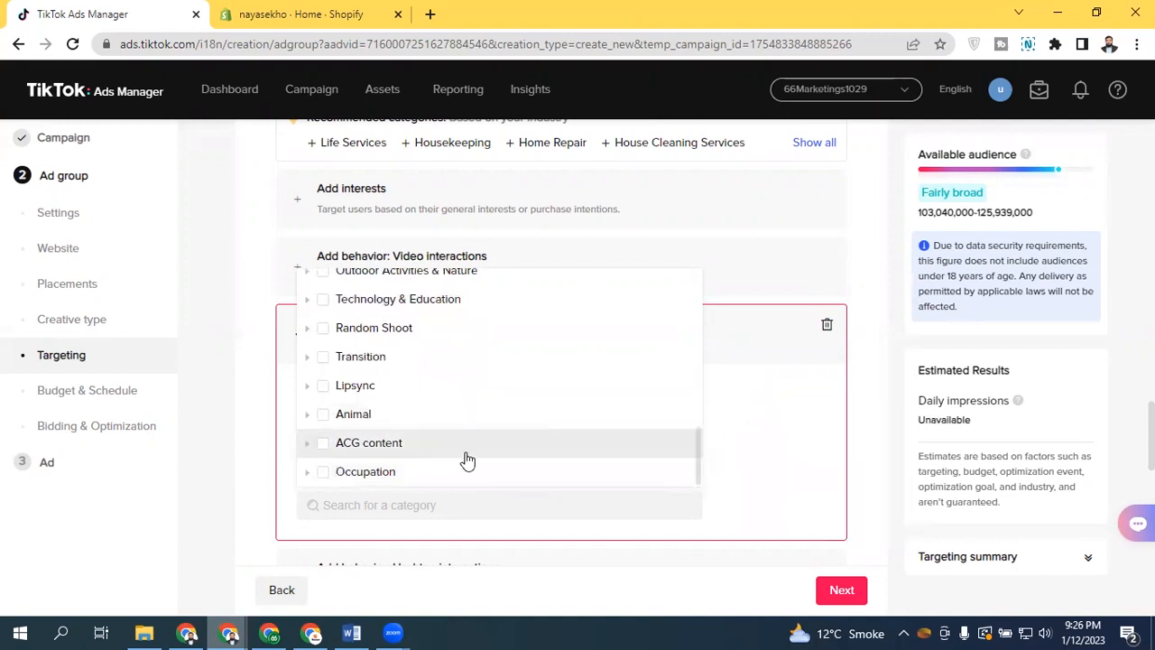
click(307, 471)
drag(696, 439, 696, 472)
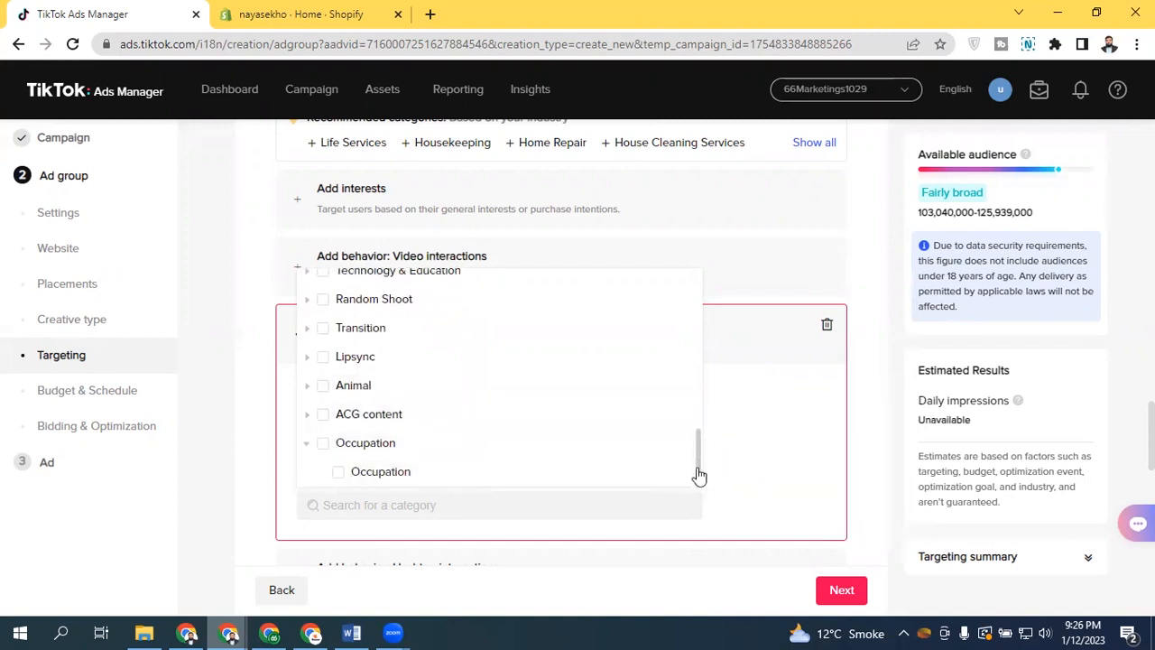
click(349, 475)
click(758, 438)
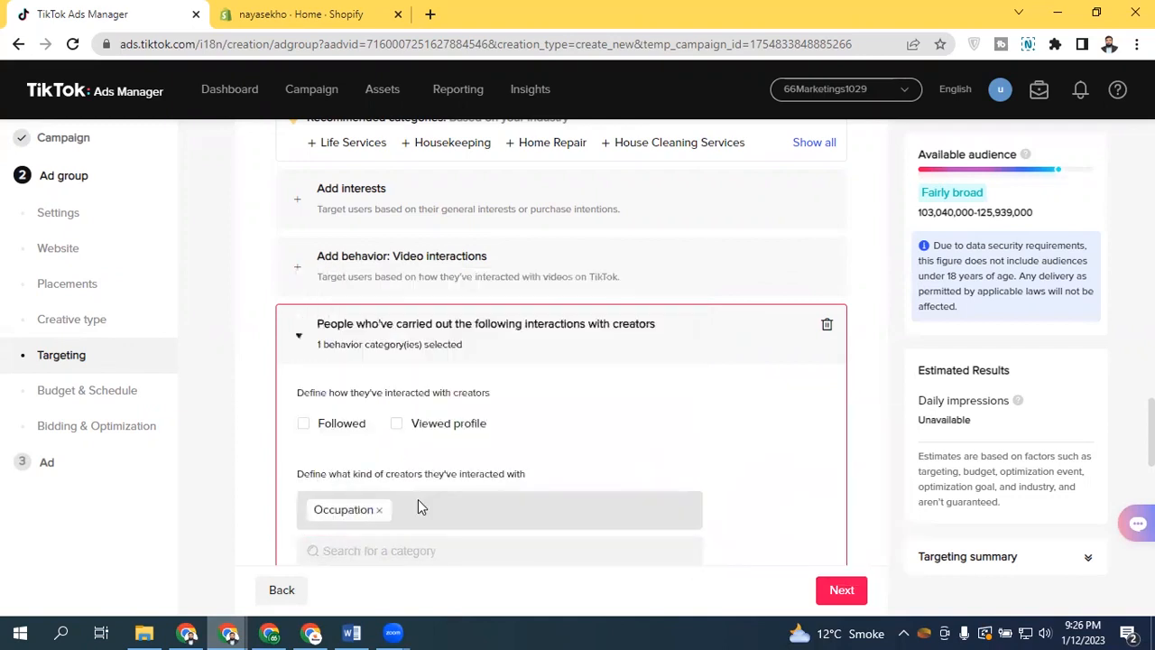
Tick Followed and Viewed profile as creator interactions, then delete the creator interactions behavior
scroll(496, 379, down, 1)
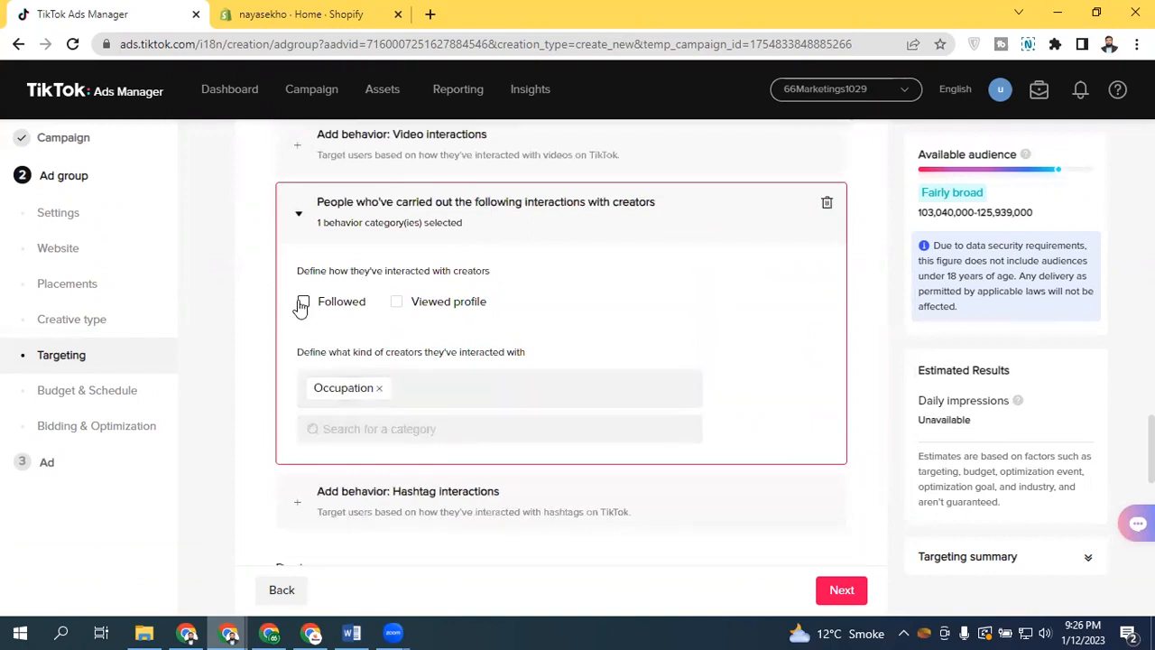
click(302, 303)
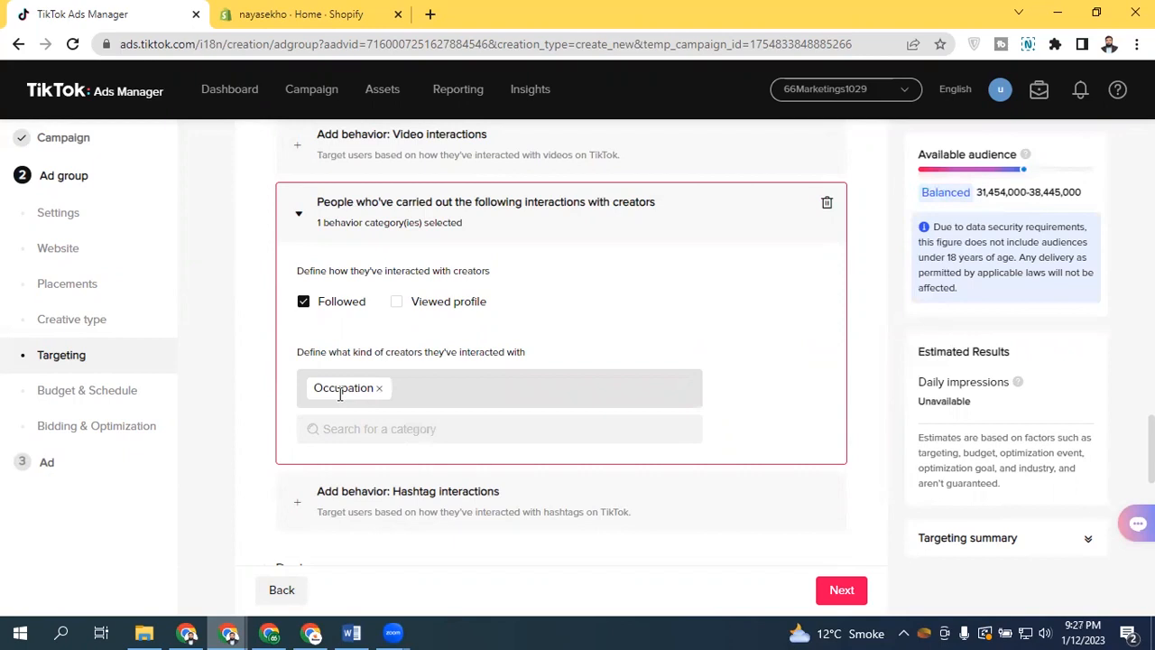
click(397, 303)
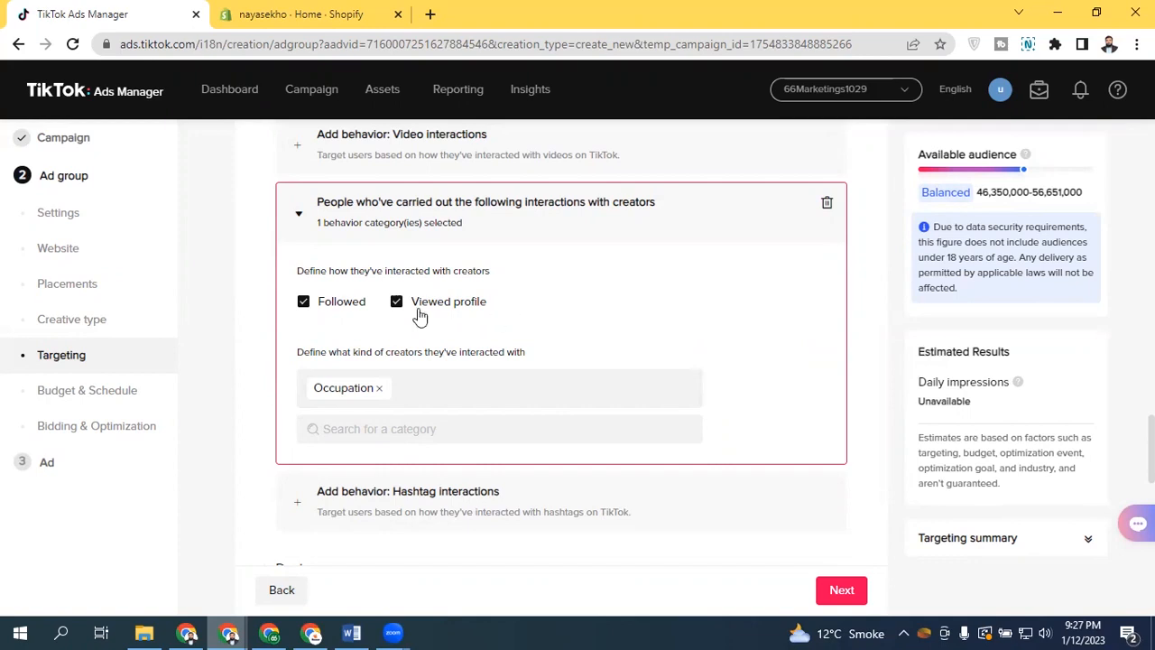
click(827, 202)
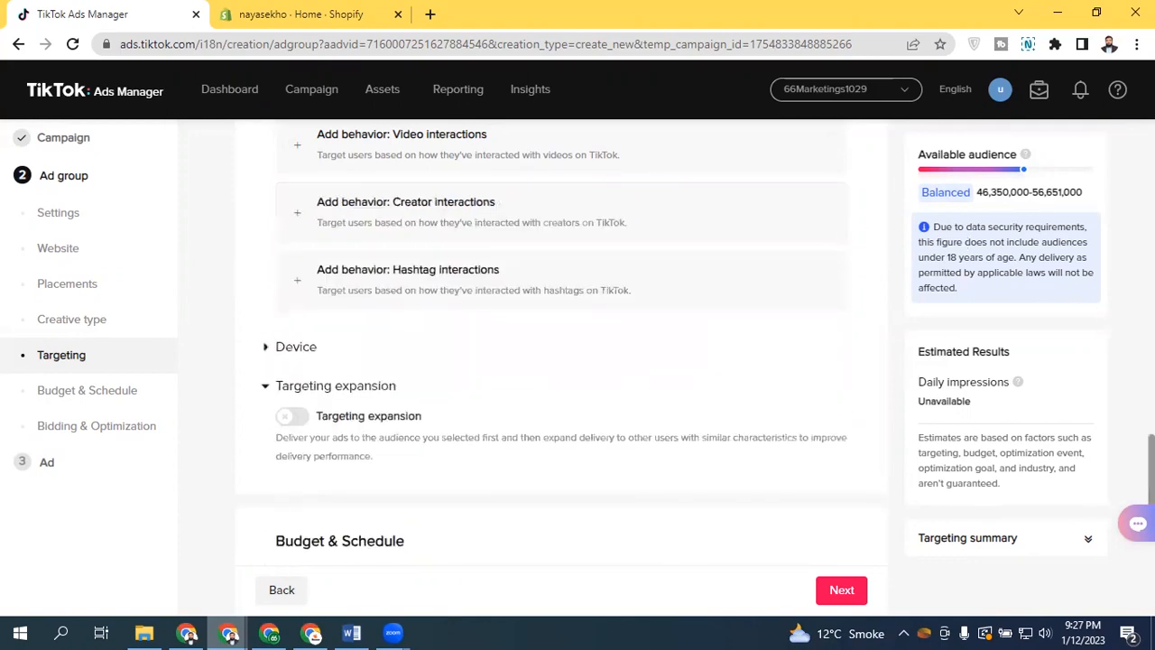
Add a hashtag interactions behavior to the targeting
scroll(458, 367, up, 2)
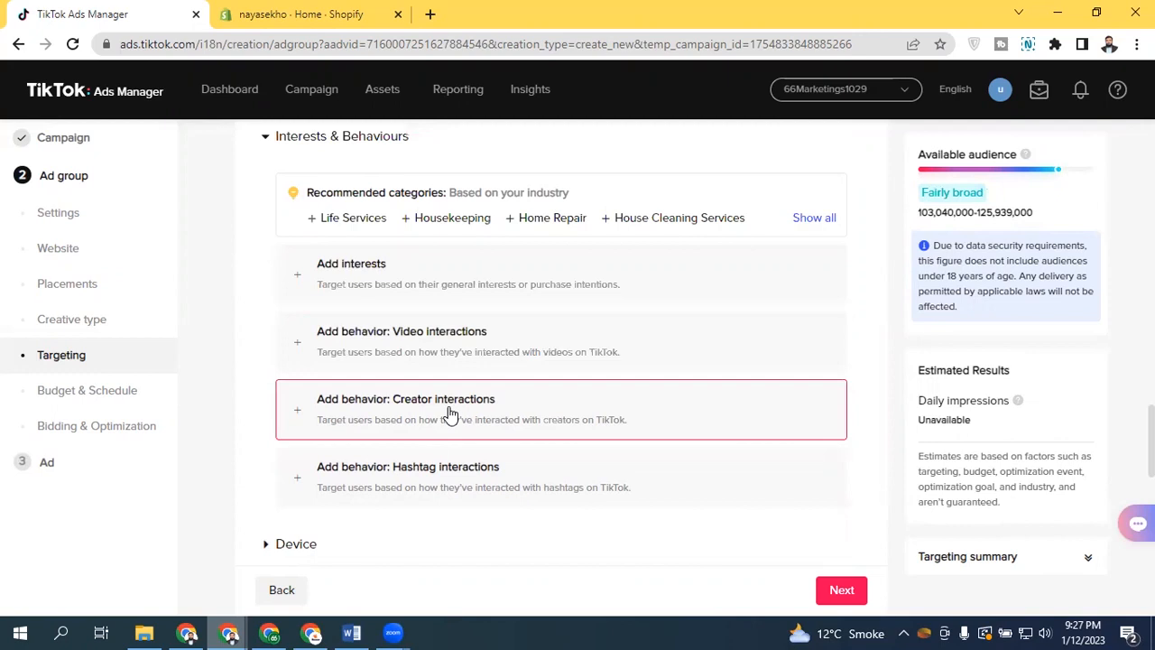
click(429, 492)
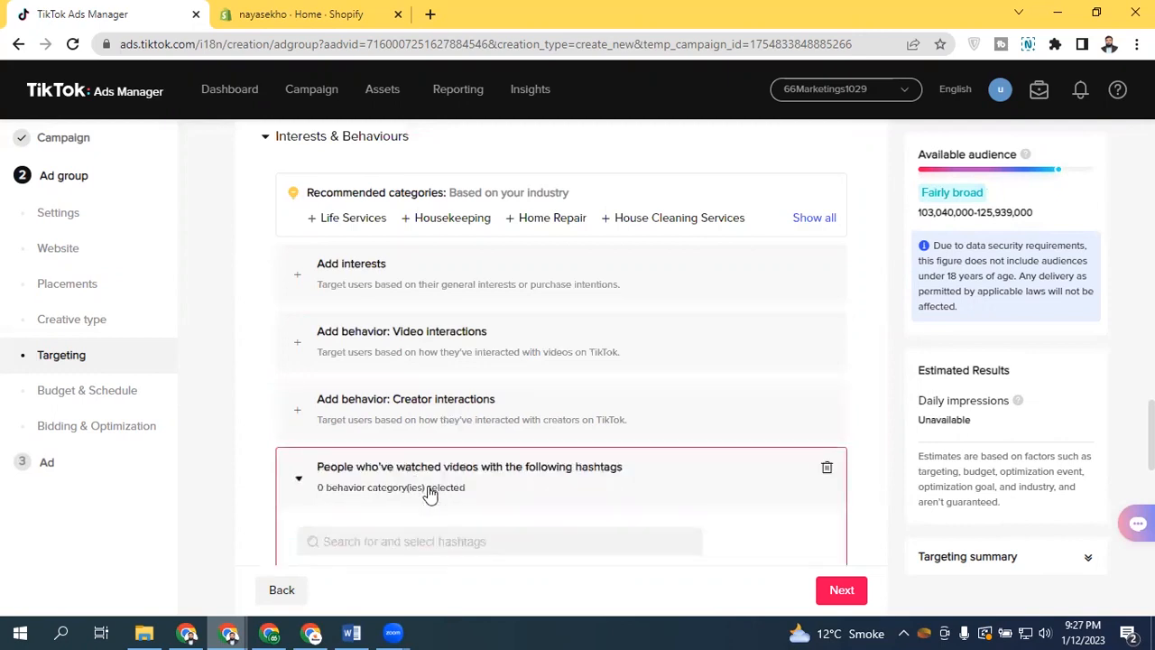
scroll(431, 491, down, 2)
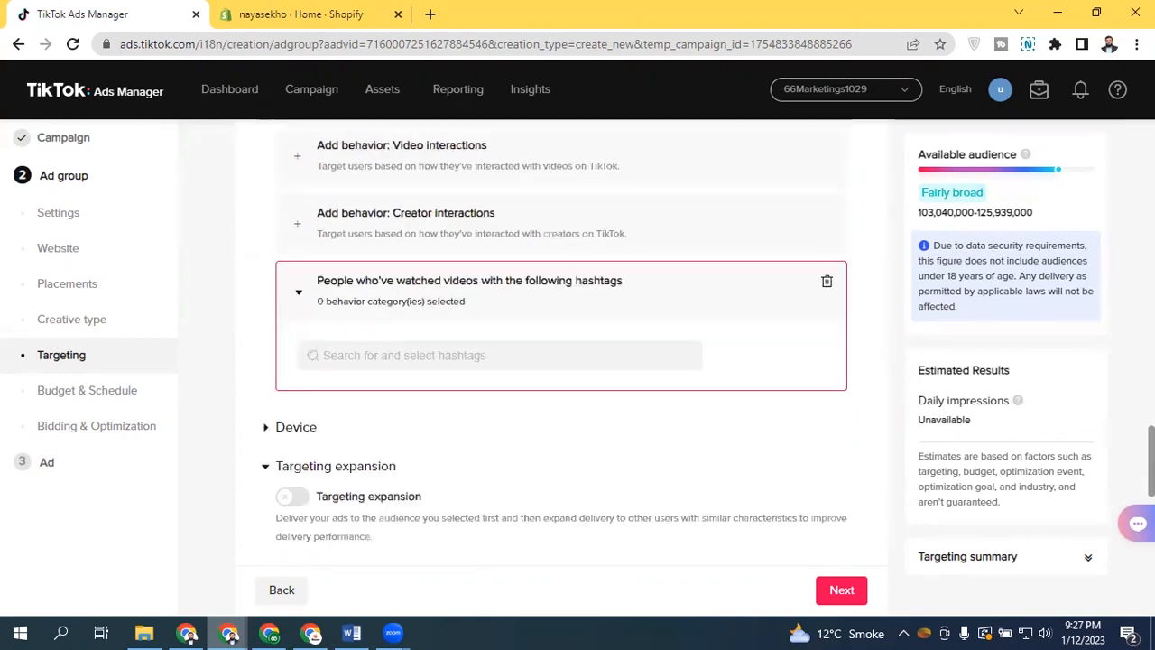
Search the hashtags for shirt, tshirt, _shirt and polo, browsing the results before clearing the search
click(430, 363)
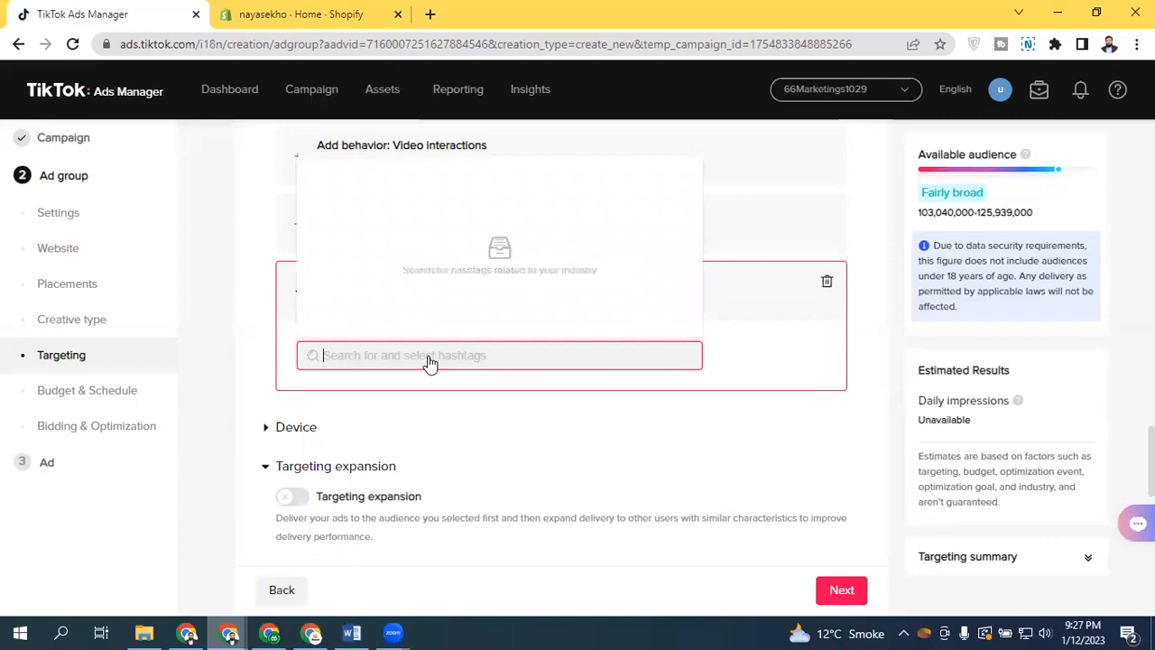
text(shirt)
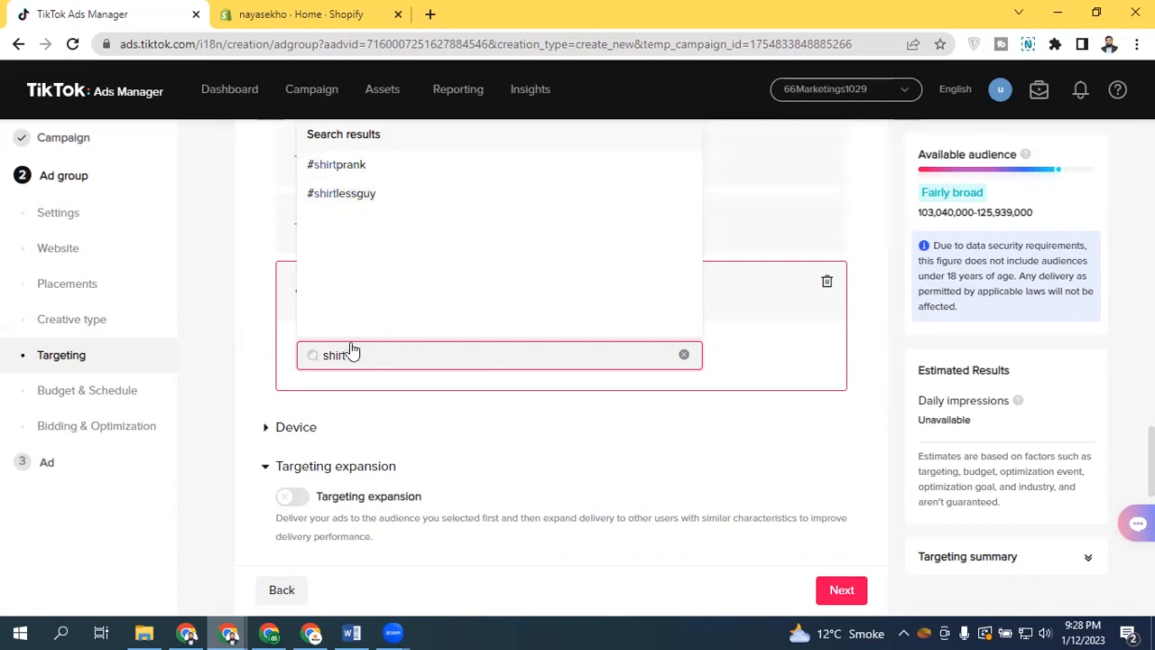
key(BackSpace)
key(BackSpace)
key(BackSpace)
key(BackSpace)
key(BackSpace)
text(t)
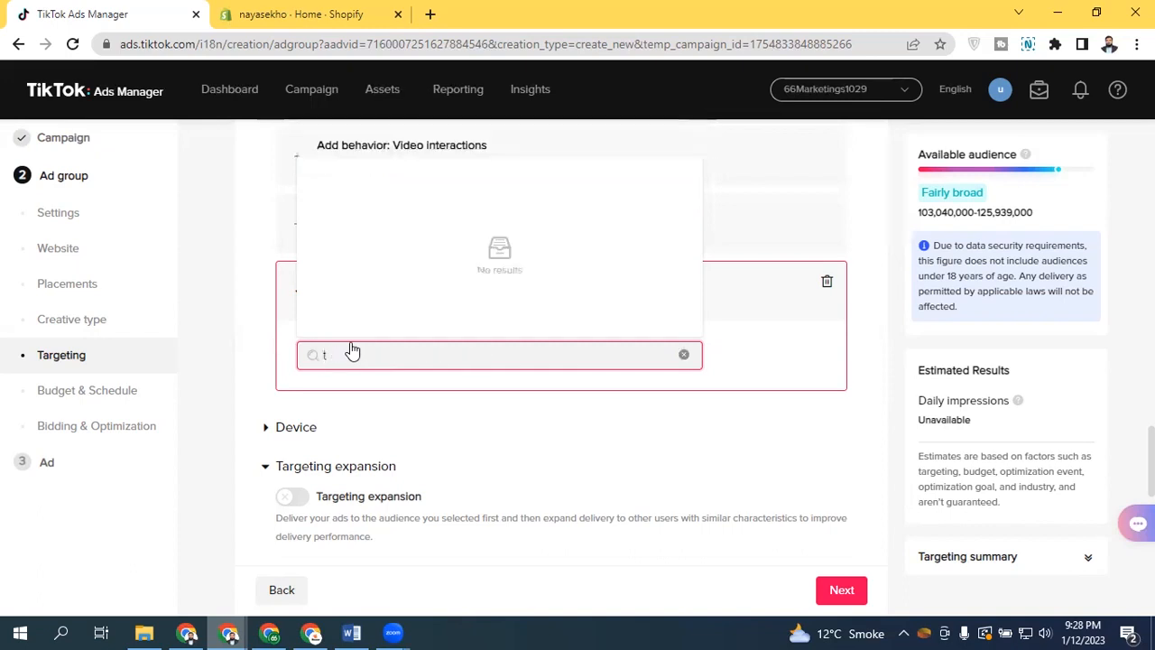
text(shir)
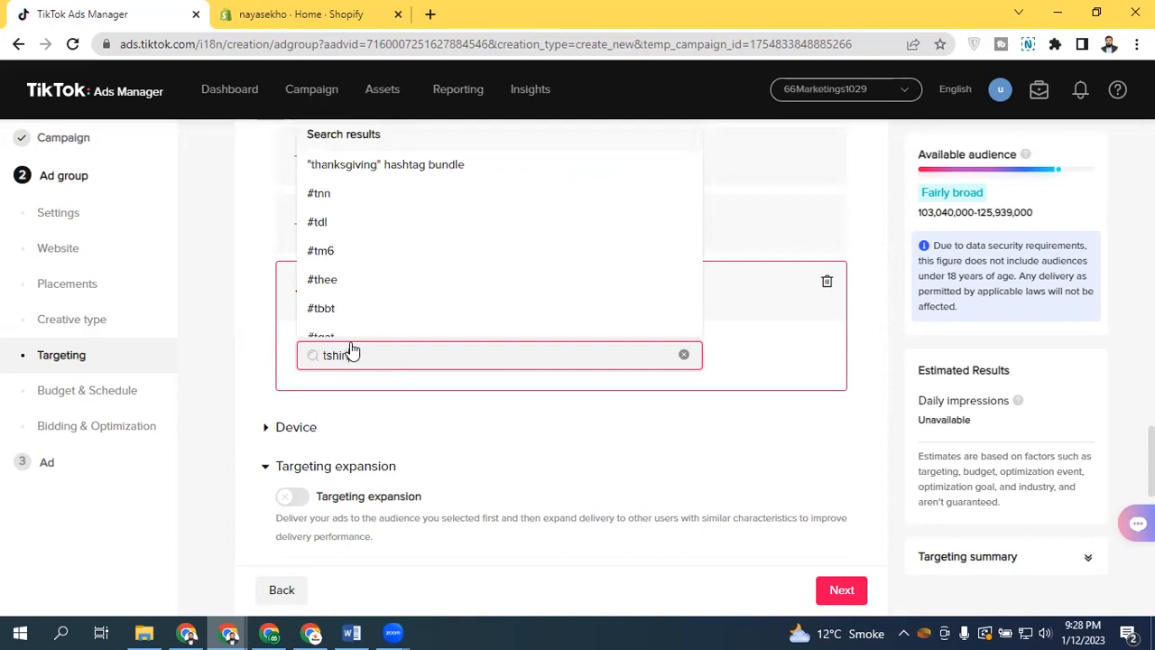
key(BackSpace)
key(BackSpace)
key(BackSpace)
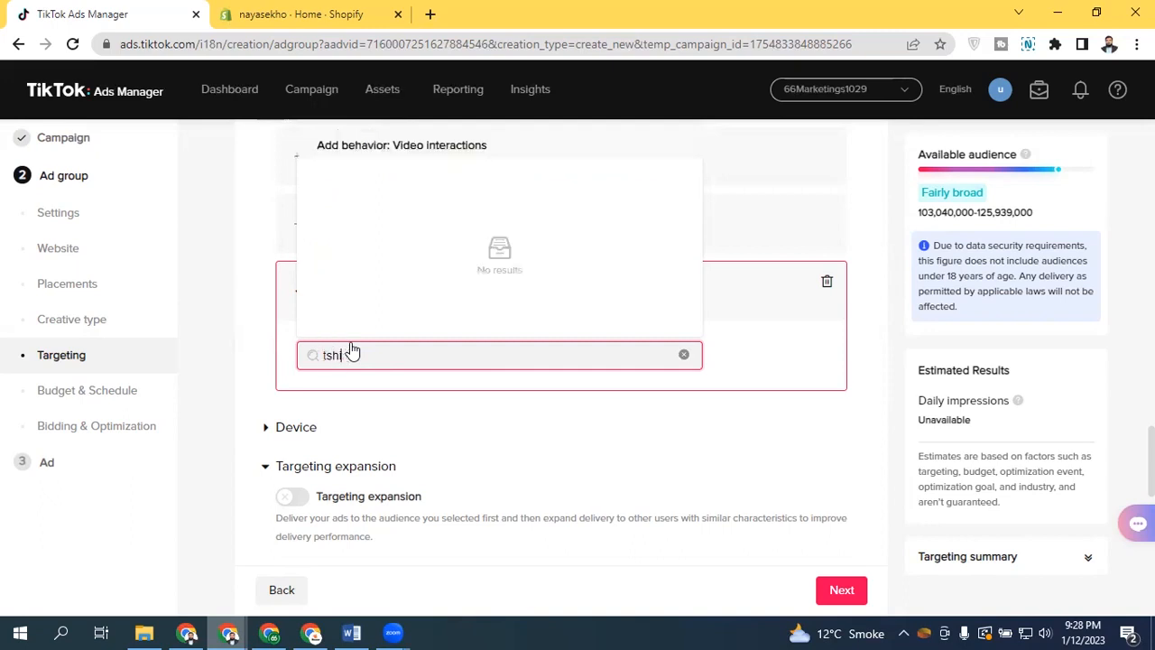
key(BackSpace)
text(_shirt)
key(BackSpace)
key(BackSpace)
key(BackSpace)
key(BackSpace)
key(BackSpace)
key(BackSpace)
key(BackSpace)
text(shirt)
key(BackSpace)
key(BackSpace)
key(BackSpace)
key(BackSpace)
key(BackSpace)
text(polo)
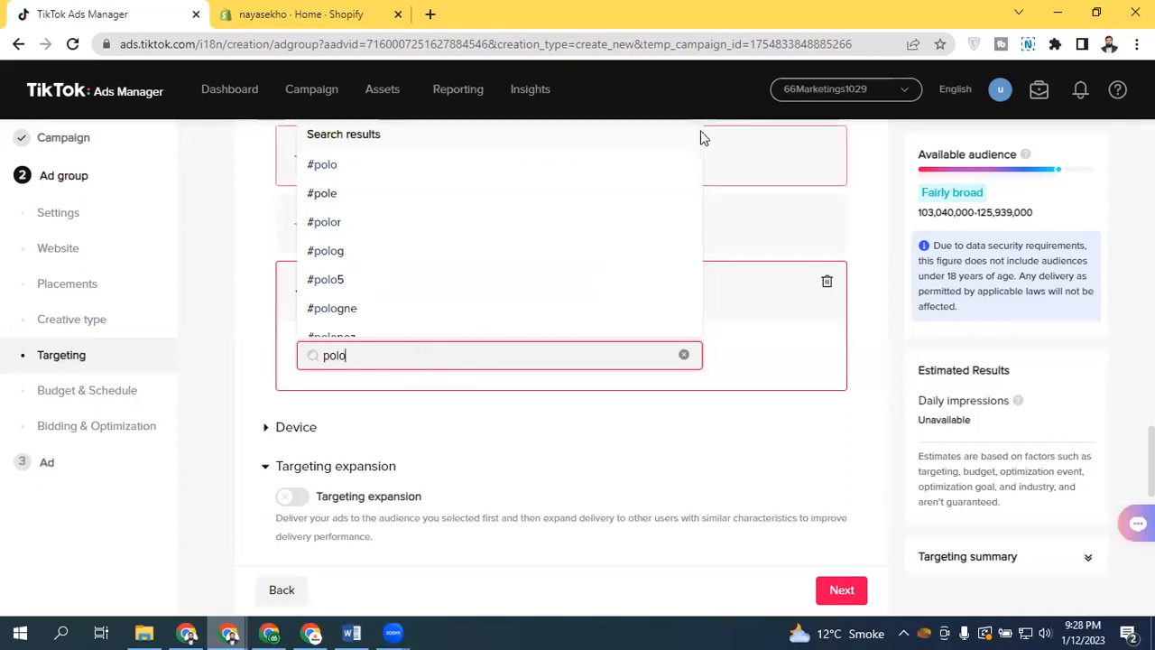
drag(695, 150, 692, 279)
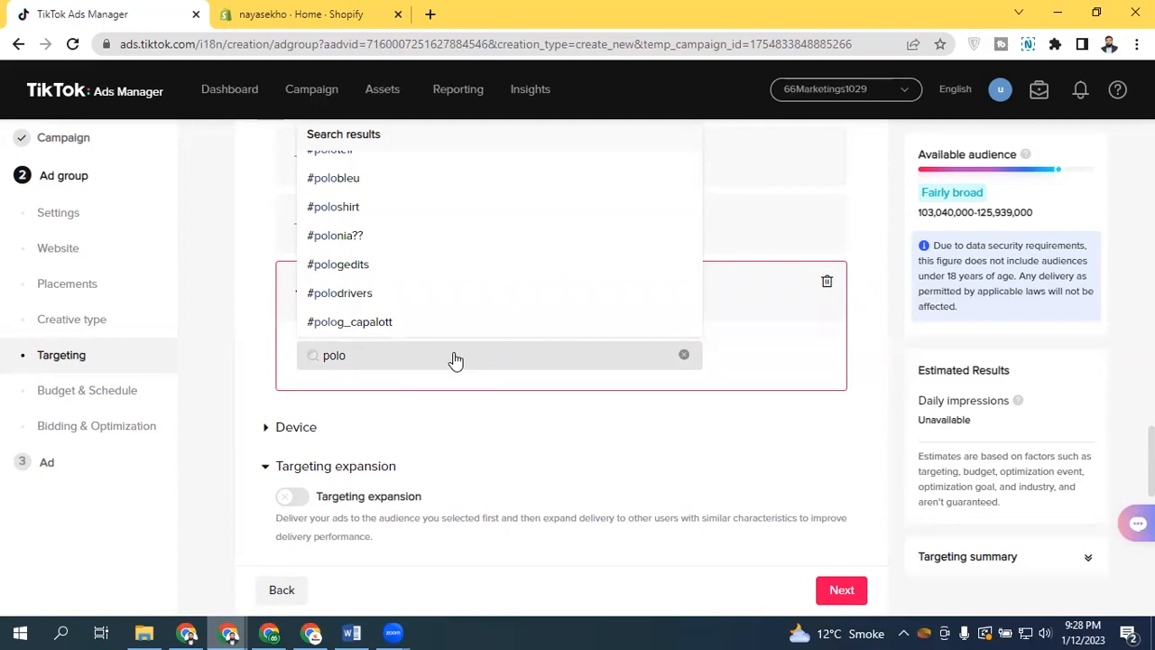
click(684, 354)
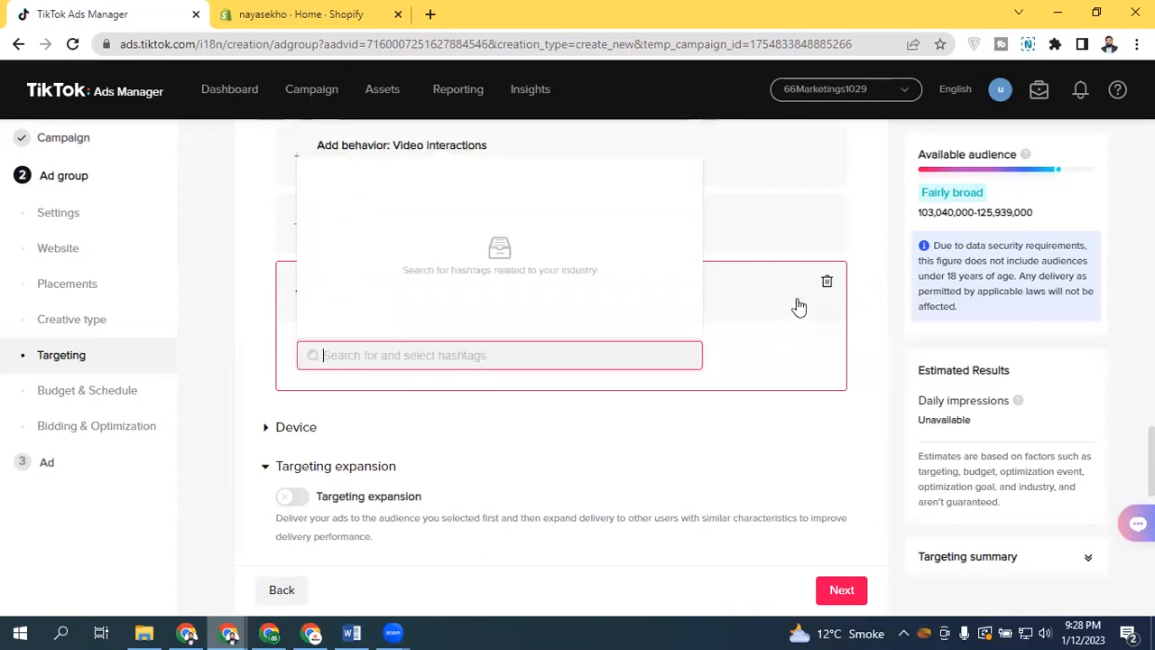
Collapse and delete the hashtag interactions behavior
click(828, 286)
click(405, 294)
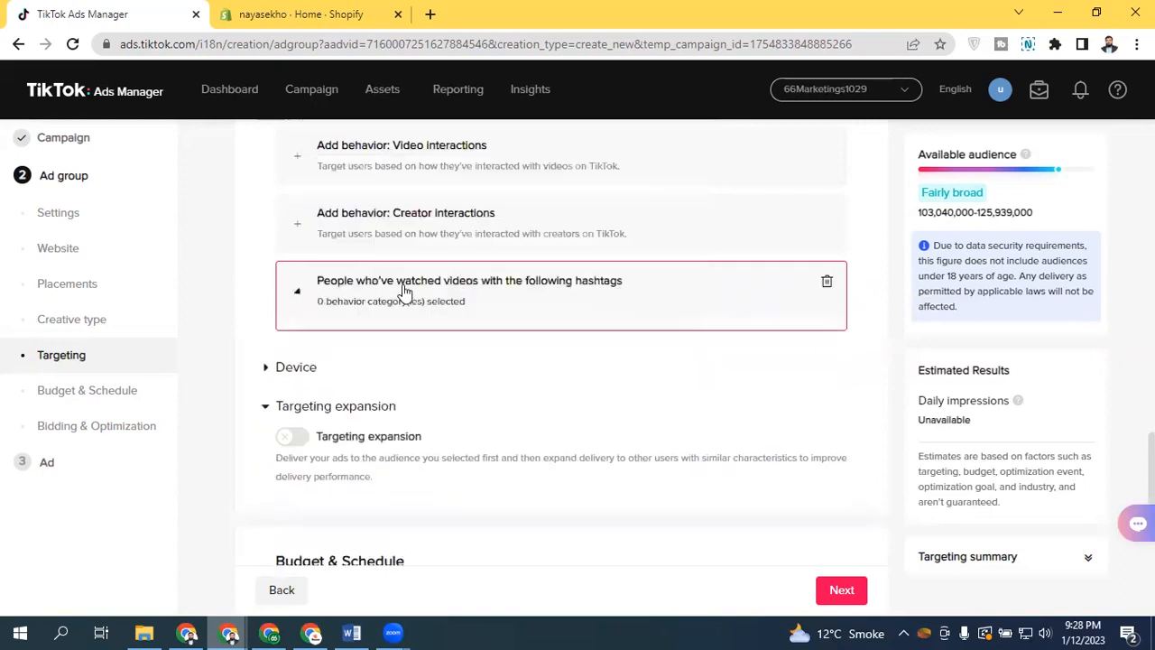
click(421, 301)
click(400, 296)
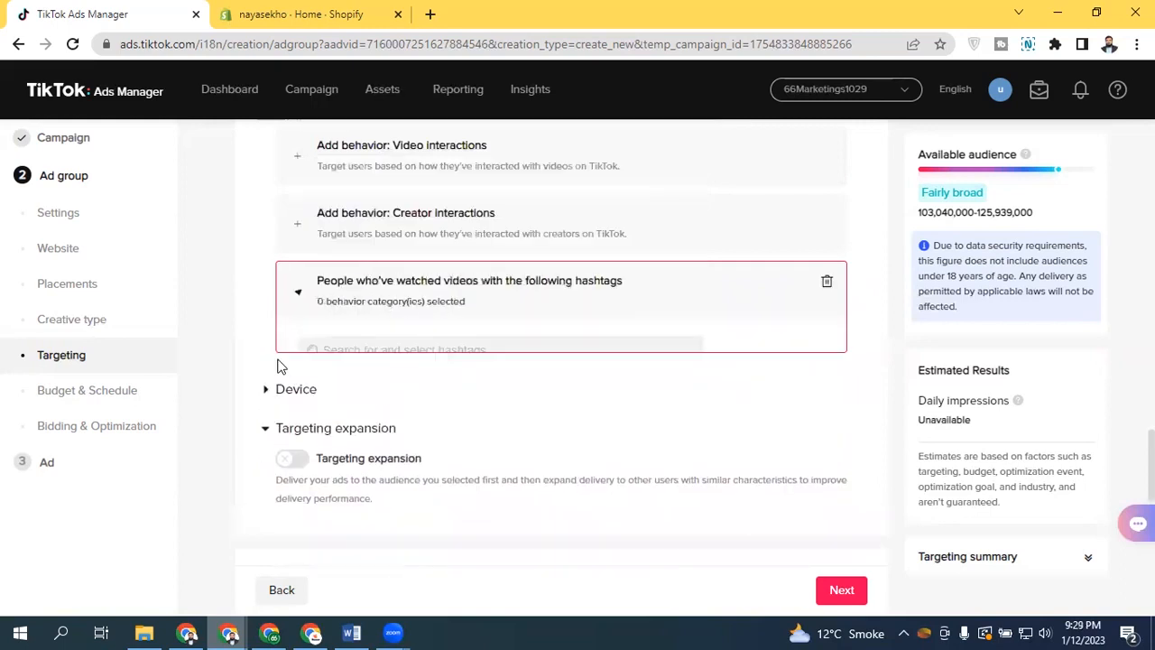
click(824, 284)
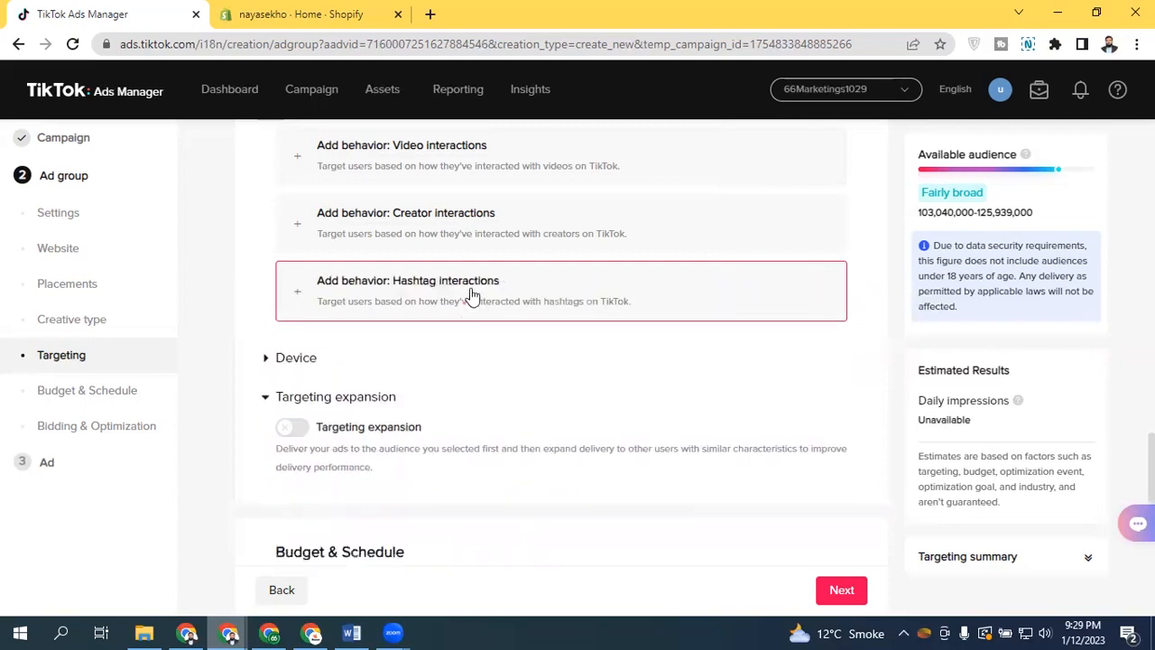
scroll(555, 352, up, 2)
scroll(532, 289, up, 2)
scroll(533, 288, down, 1)
click(475, 274)
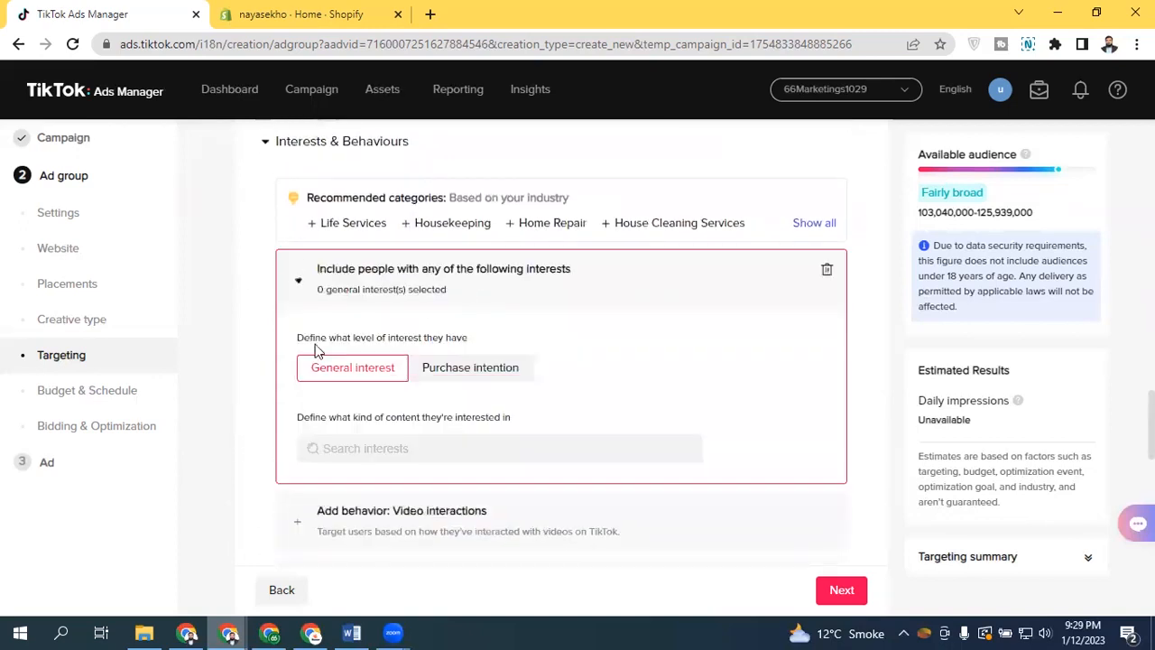
click(433, 299)
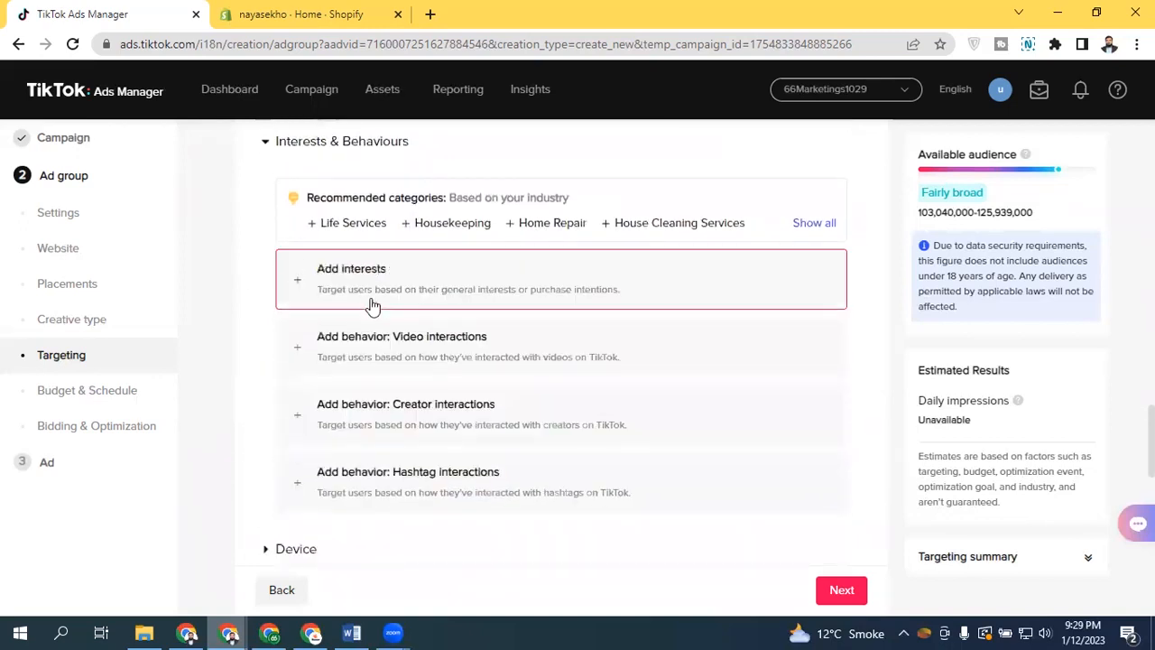
Add a video interactions behavior and select Society as the video category
click(402, 355)
scroll(451, 388, down, 2)
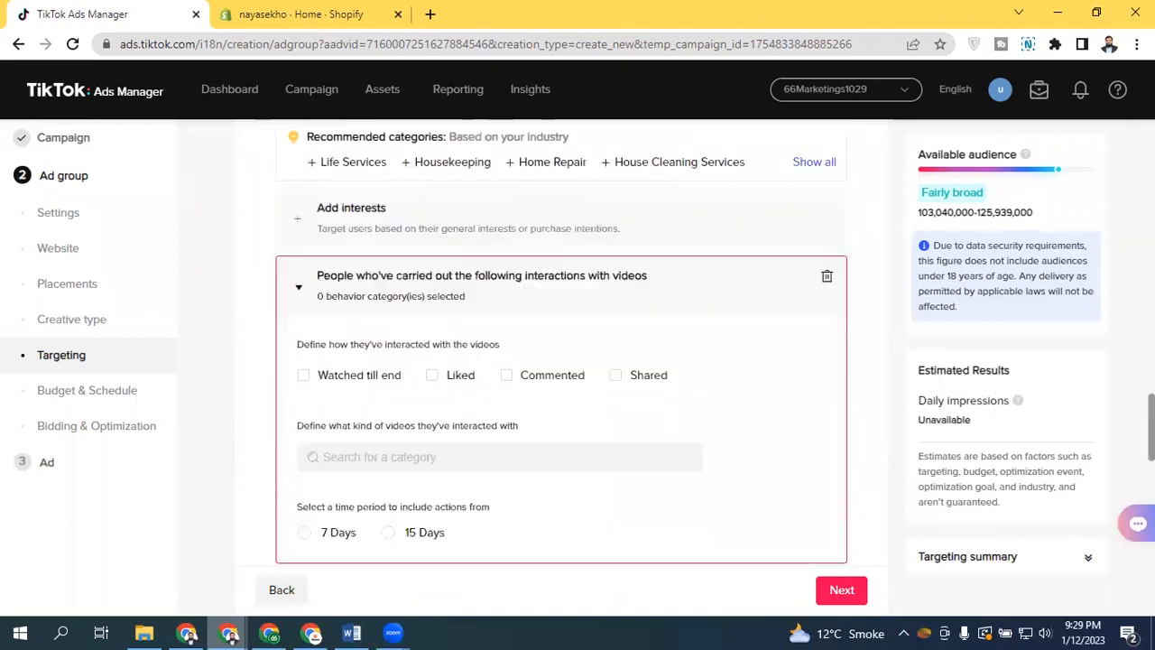
click(474, 388)
click(323, 253)
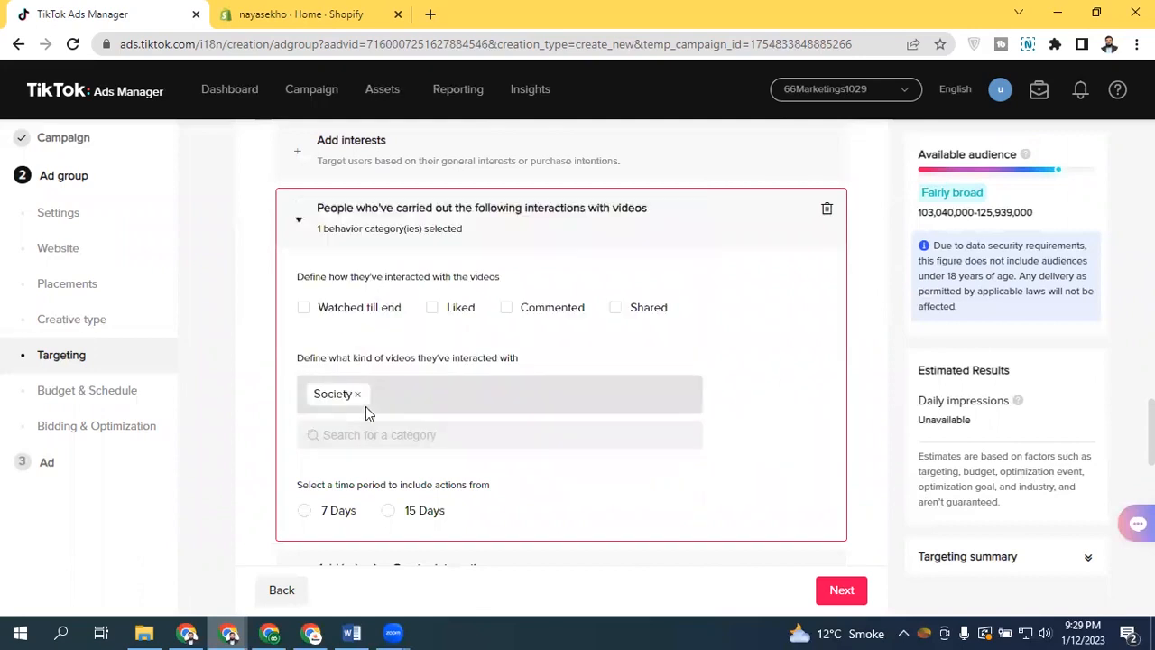
Switch between the Word audience research document and Ads Manager to review the video interaction sections
click(357, 631)
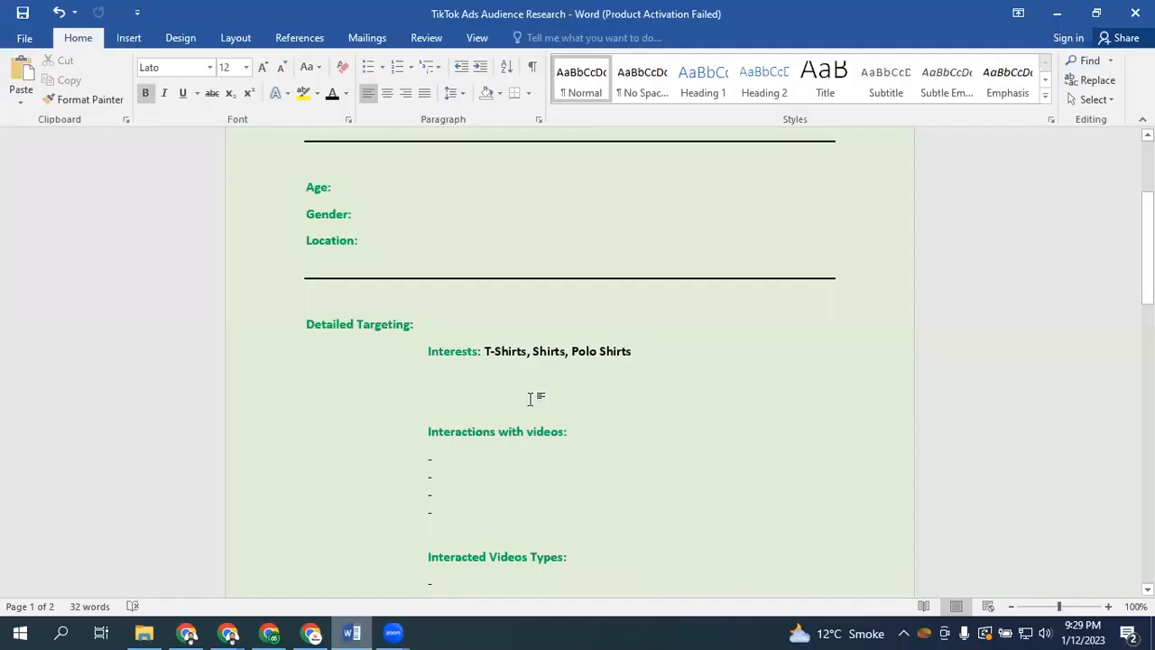
click(483, 461)
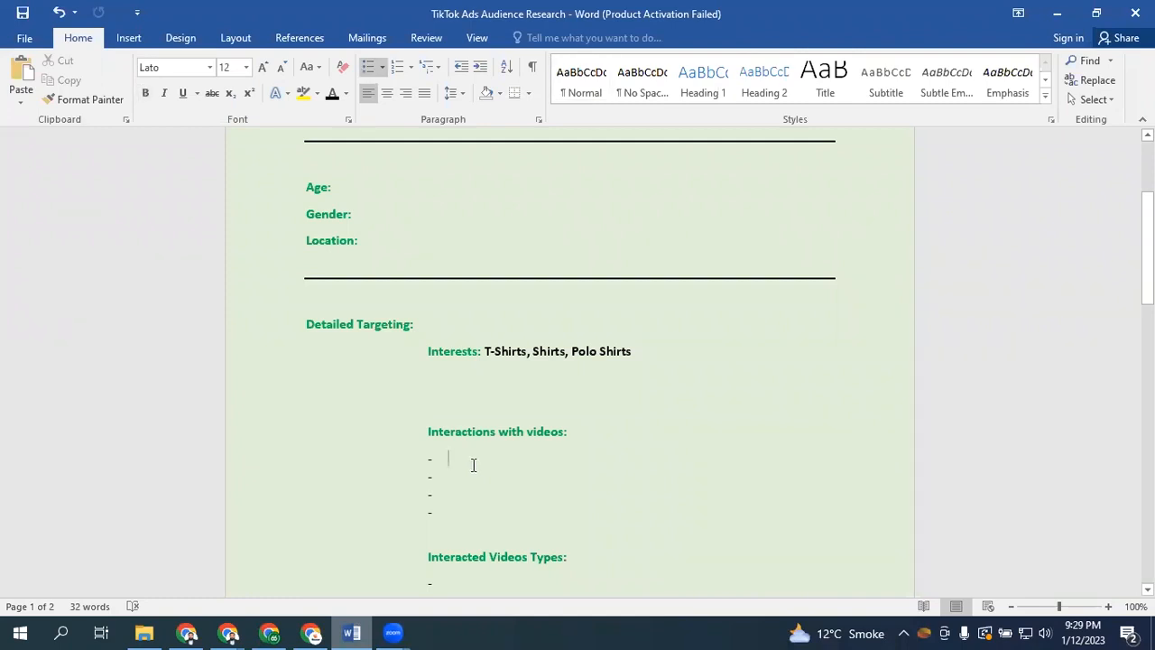
click(457, 480)
click(268, 629)
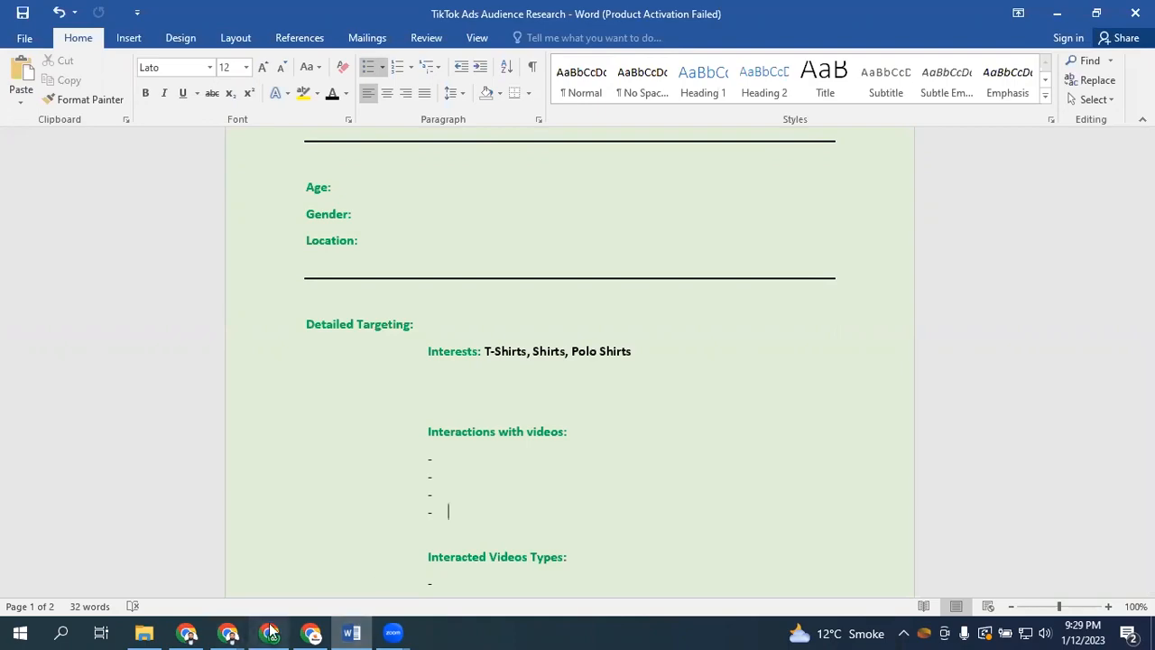
click(262, 629)
click(246, 631)
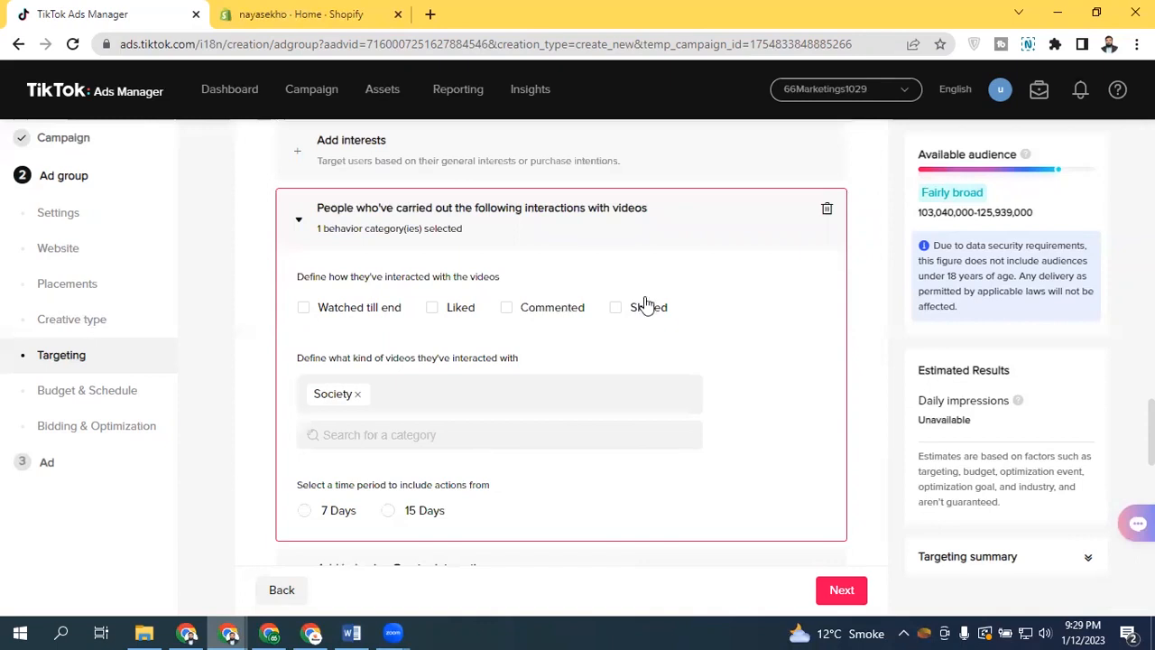
key(alt+Tab)
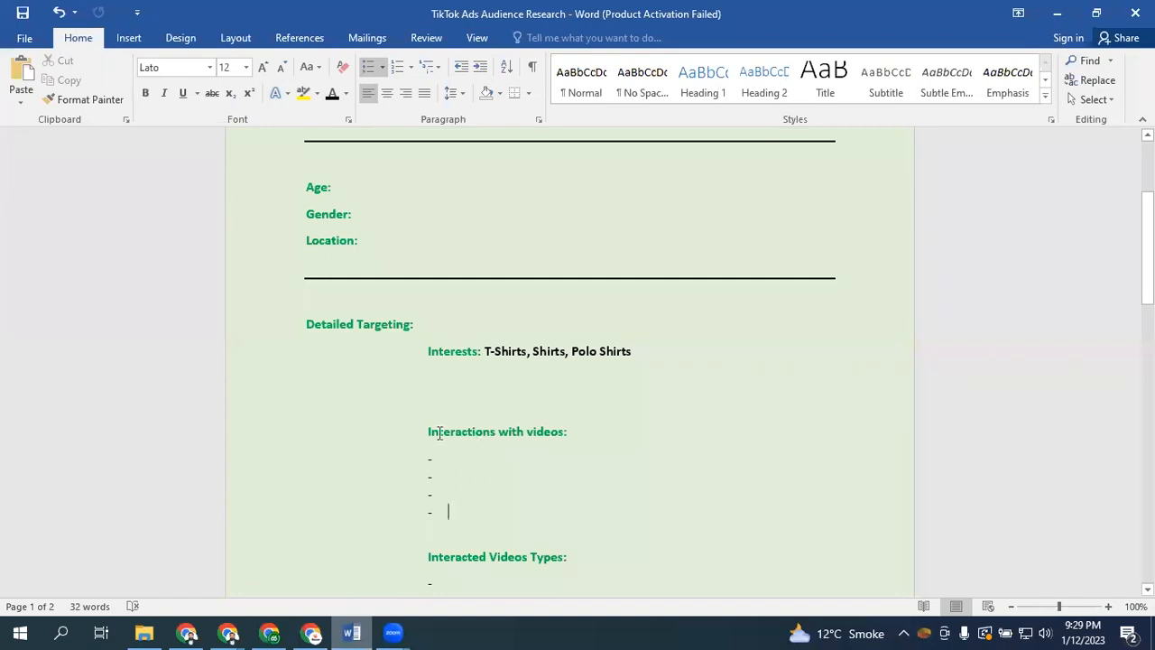
drag(428, 430, 558, 428)
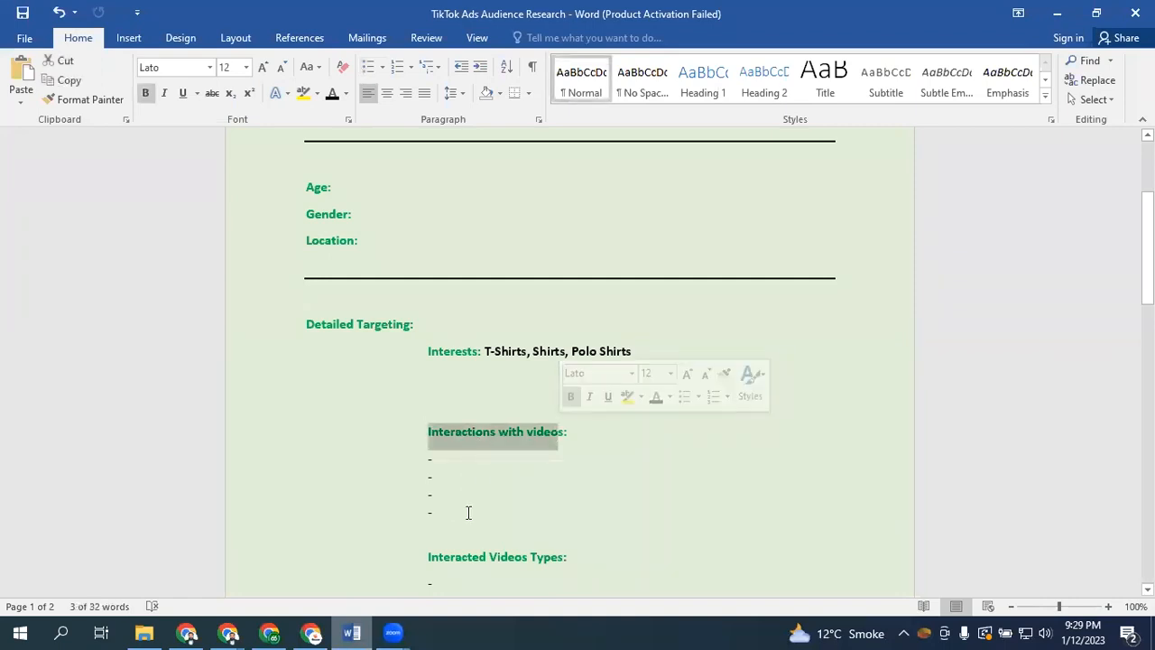
scroll(515, 389, down, 4)
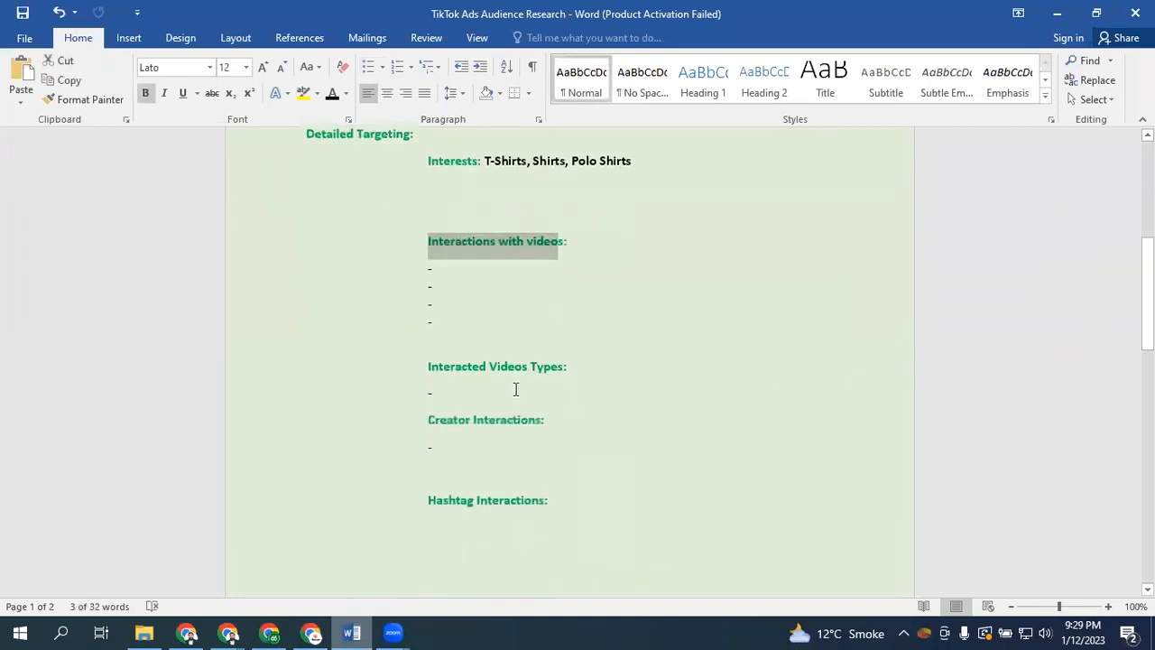
click(516, 389)
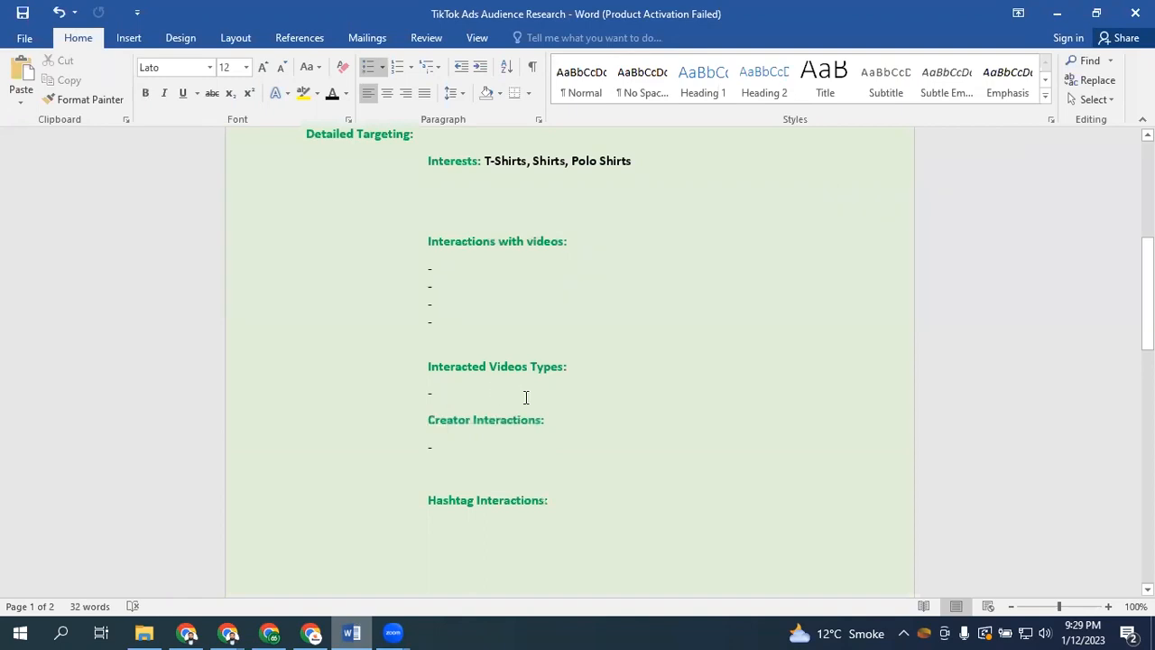
Compare the Ads Manager video interaction settings with the document's interaction and hashtag sections, then return to the Summary line
click(231, 632)
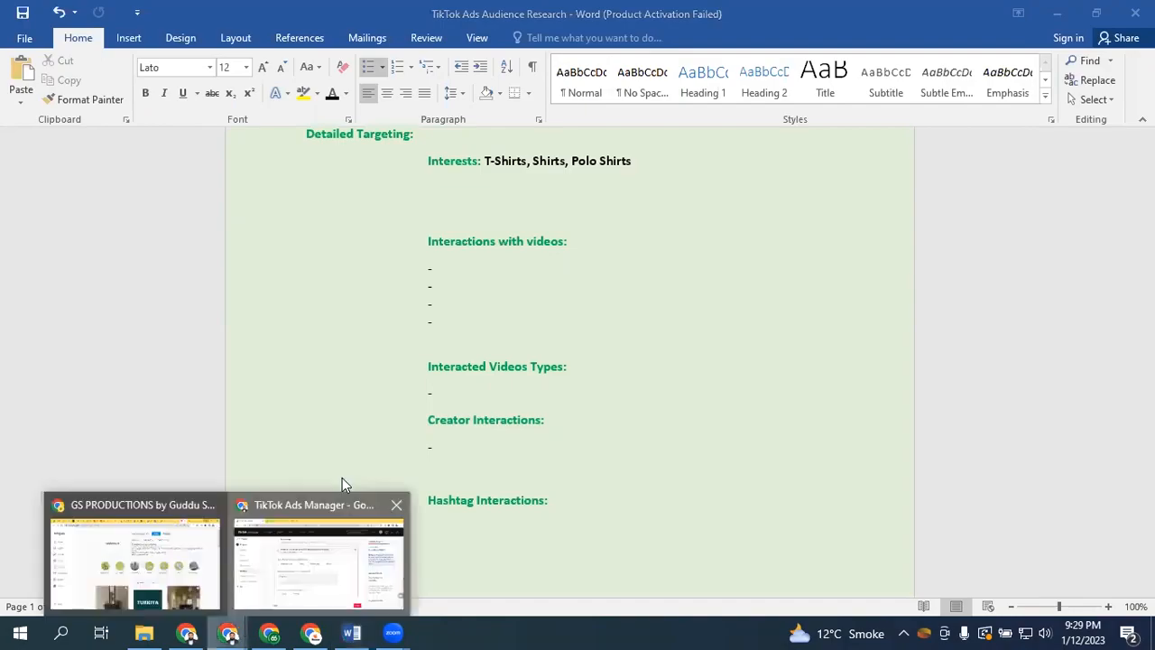
click(342, 524)
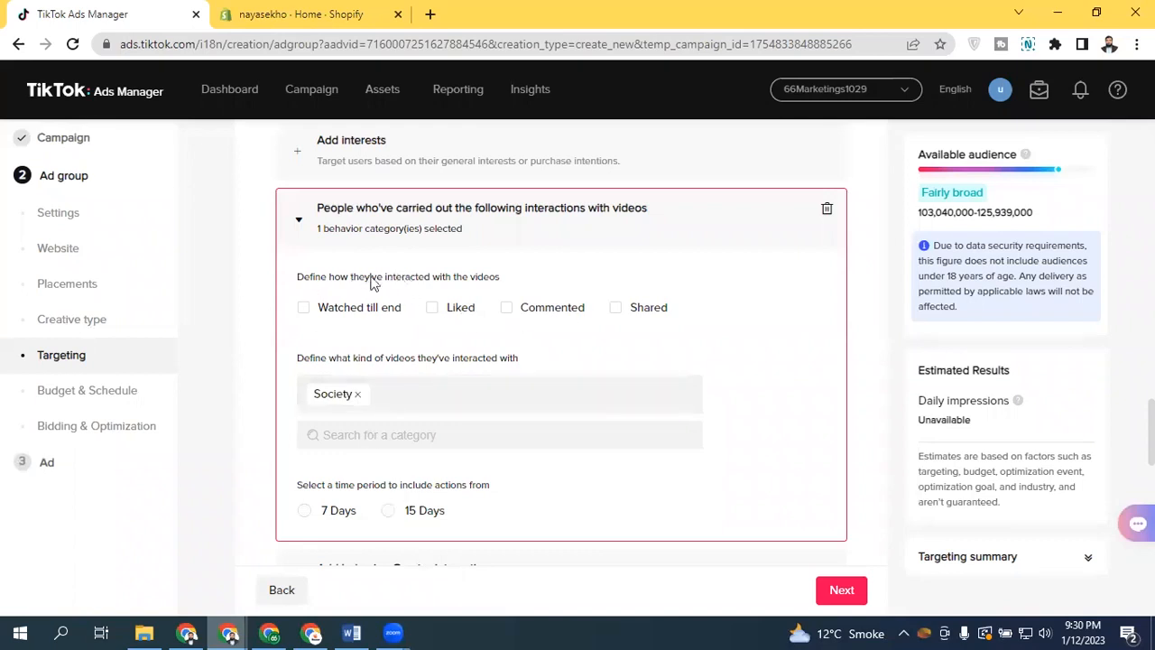
click(348, 632)
drag(477, 271, 485, 345)
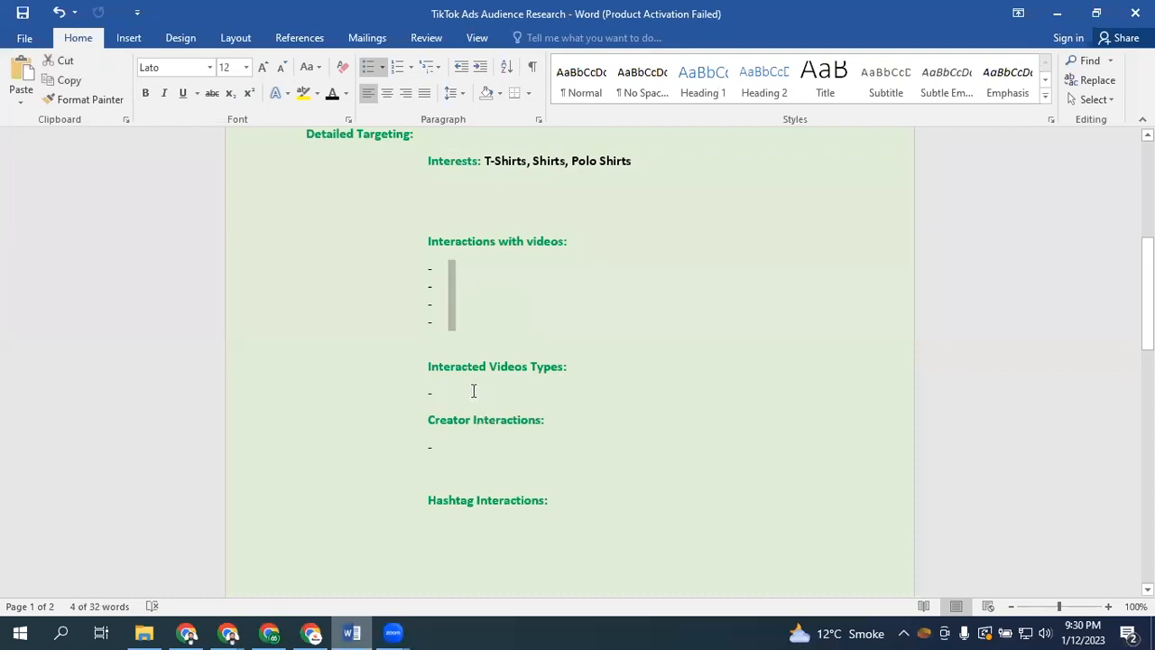
click(473, 390)
click(476, 446)
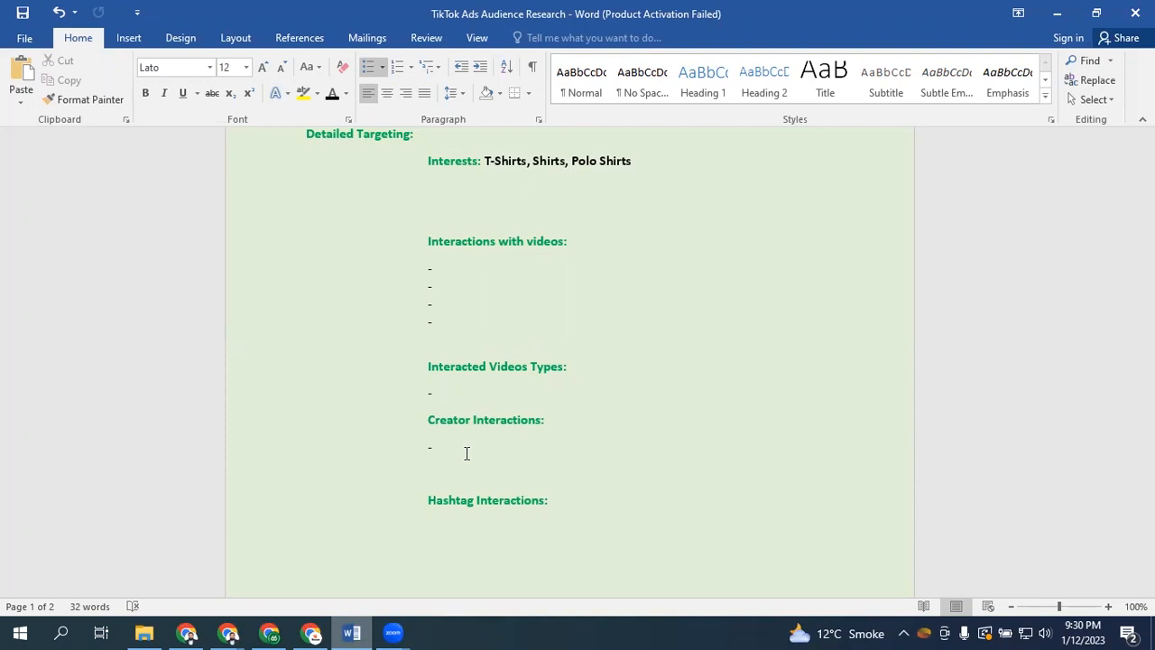
click(514, 527)
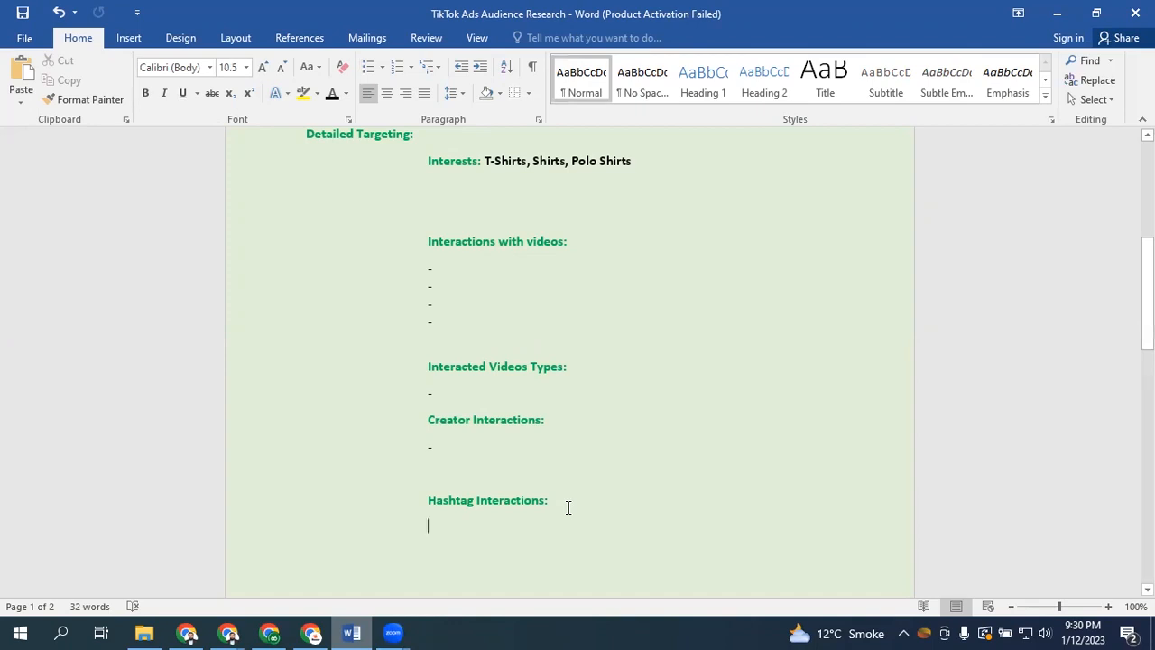
drag(1147, 288, 1146, 205)
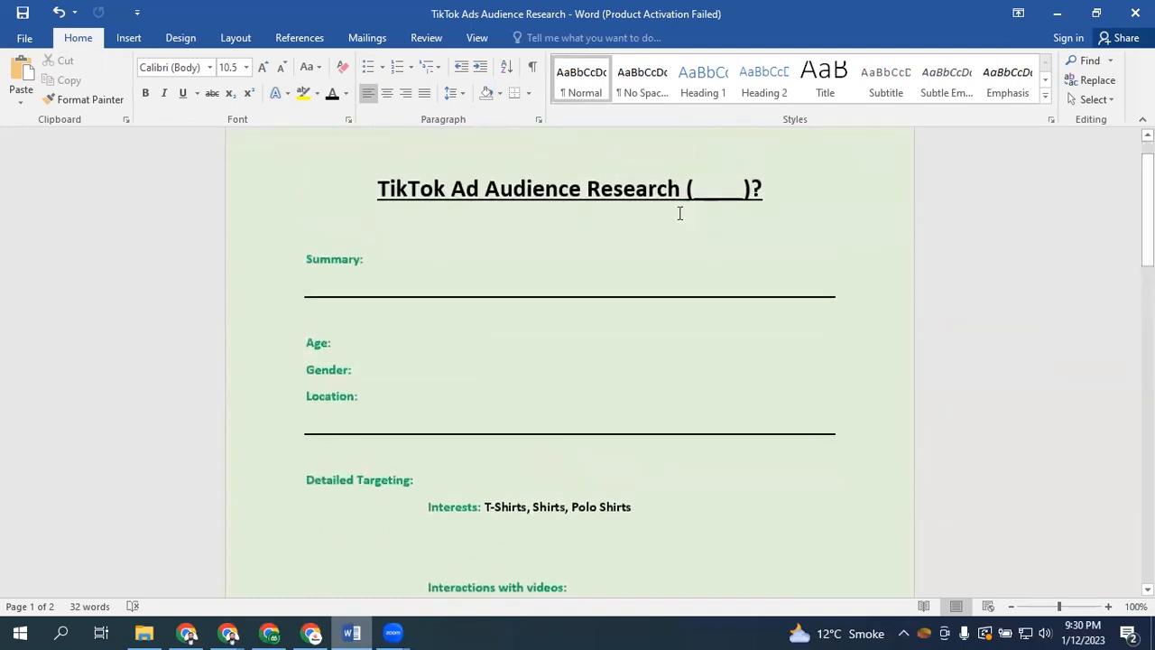
click(440, 254)
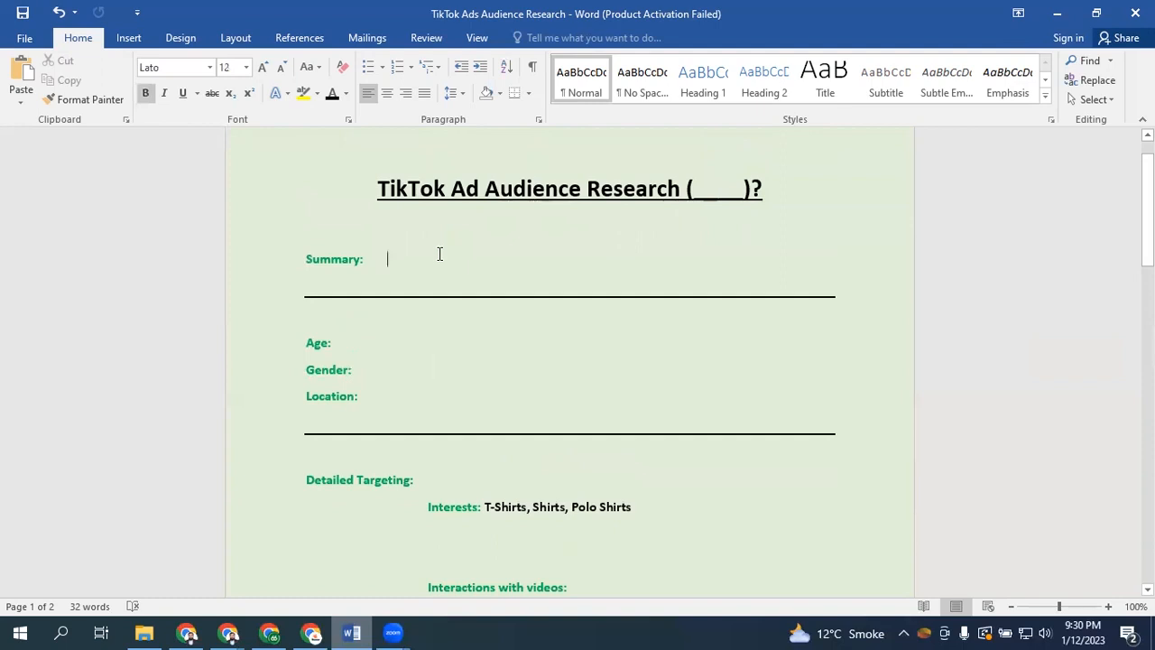
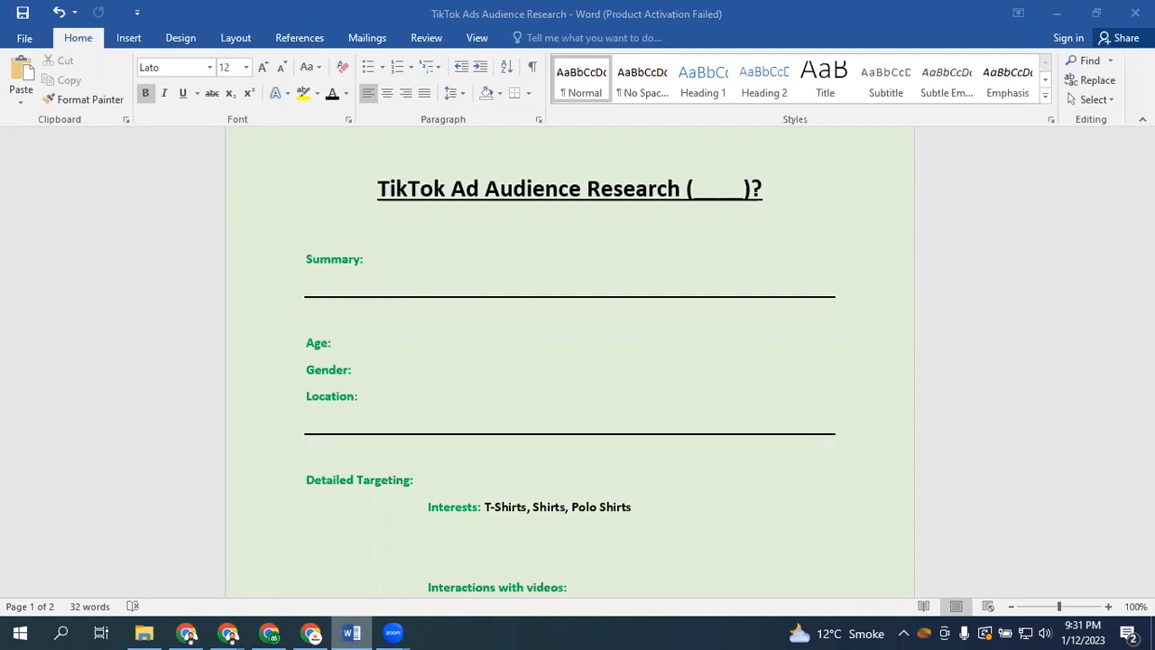
Review the sections of the Word audience research document and place the cursor on the Summary line
click(416, 255)
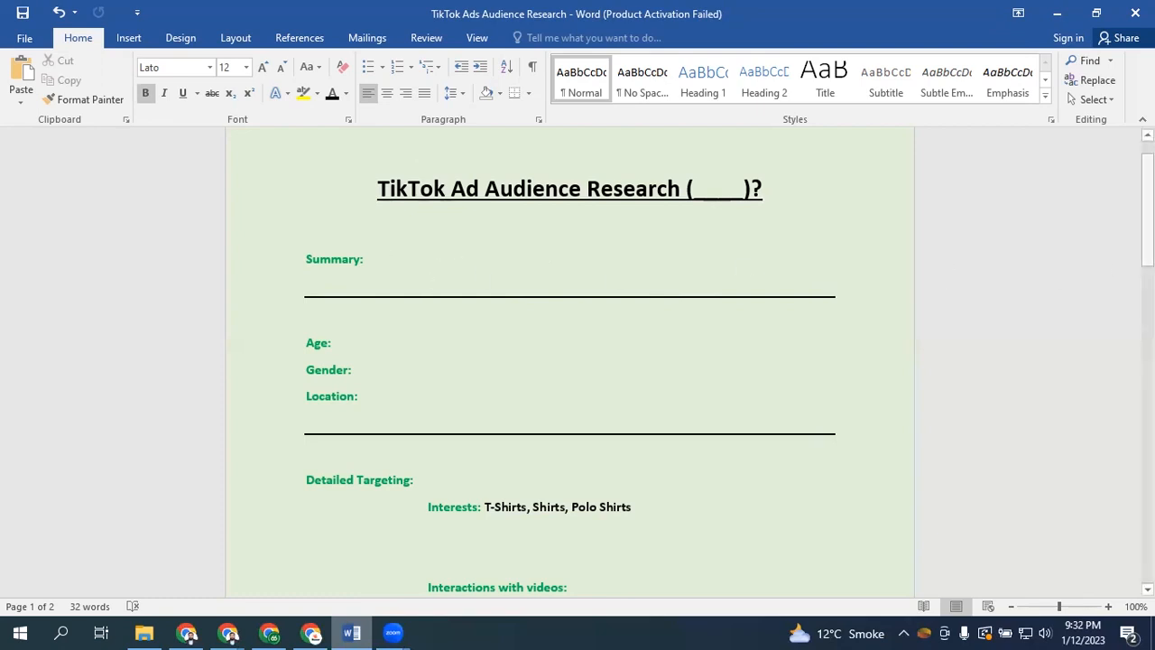
scroll(478, 261, down, 3)
drag(440, 259, 535, 554)
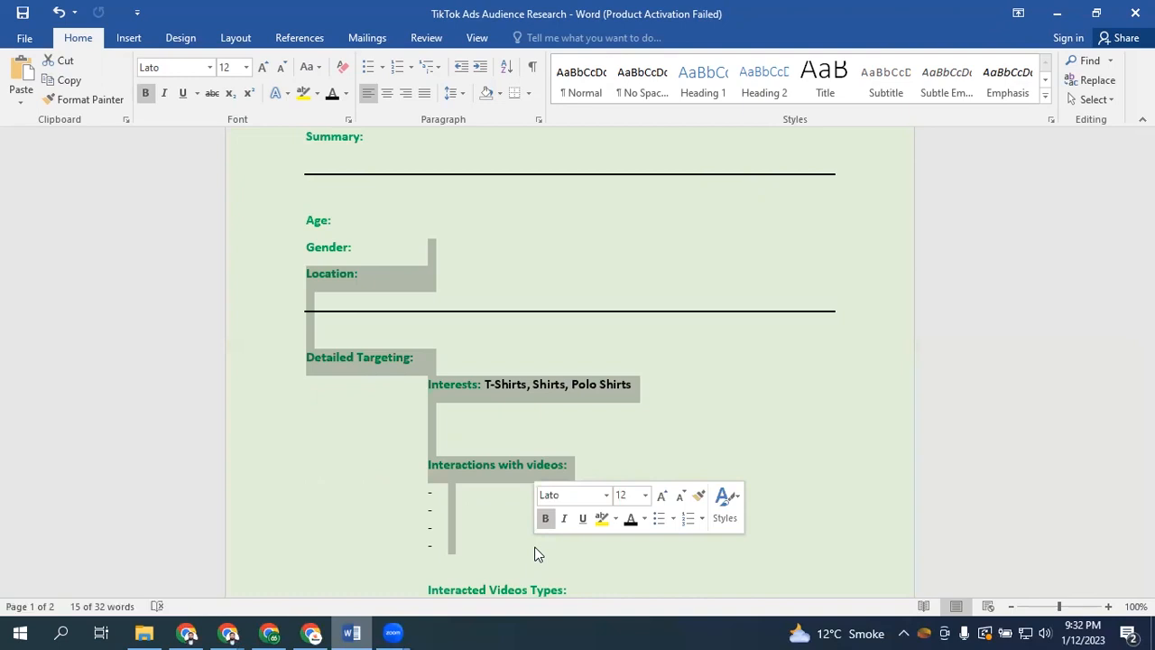
click(519, 216)
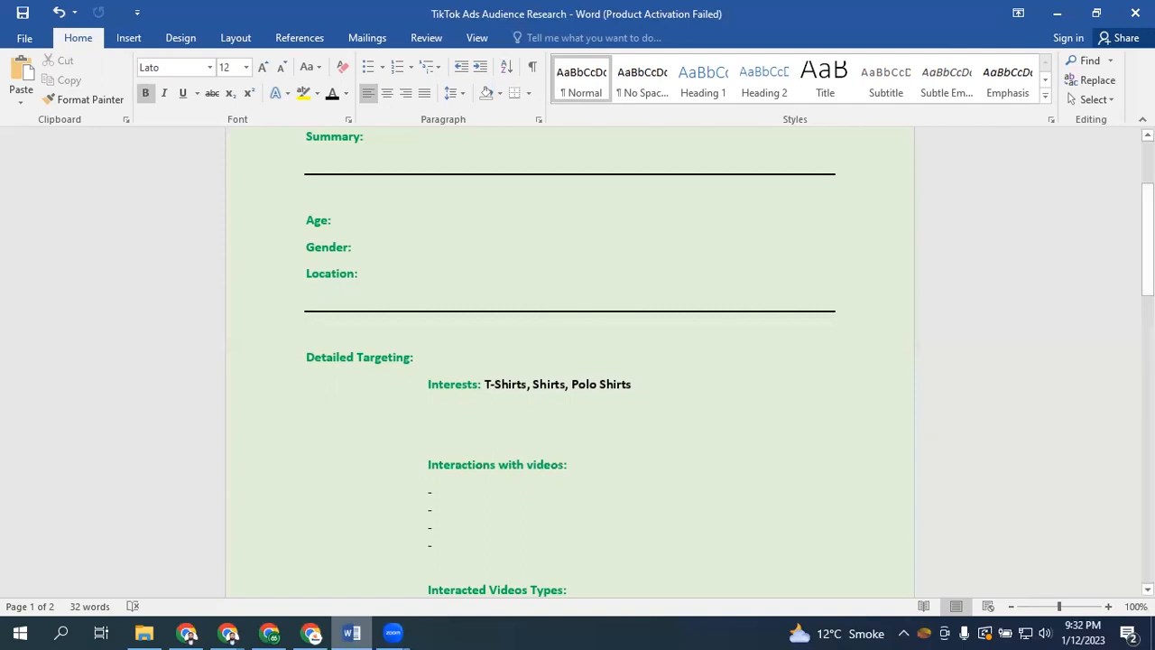
scroll(812, 175, up, 3)
double_click(710, 239)
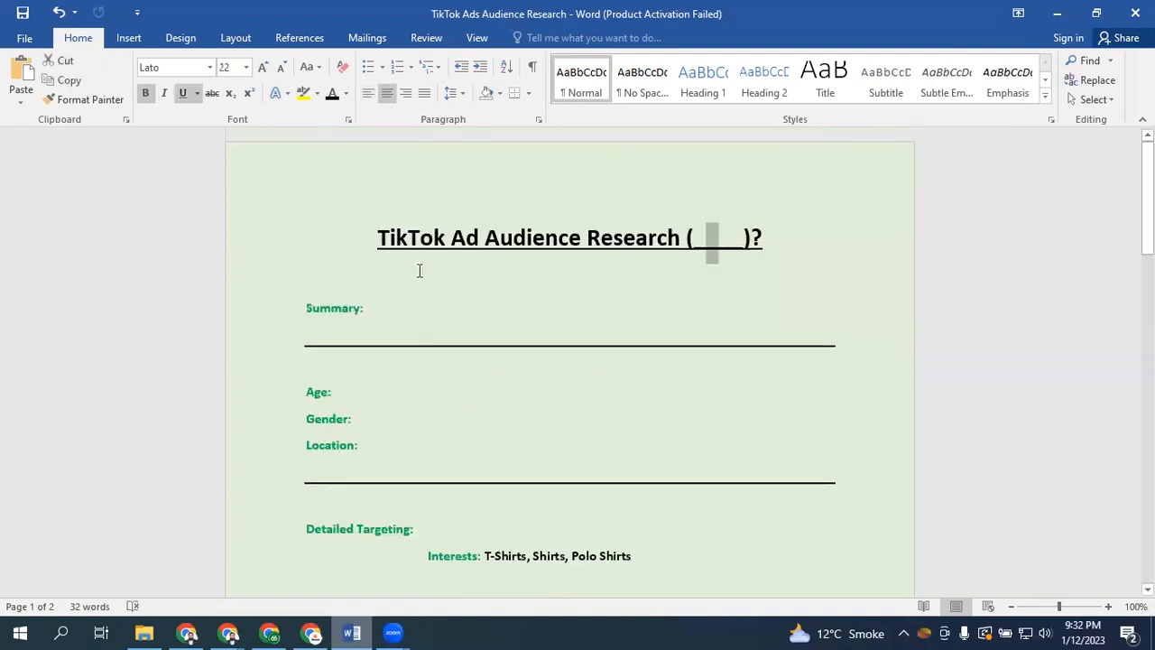
click(407, 314)
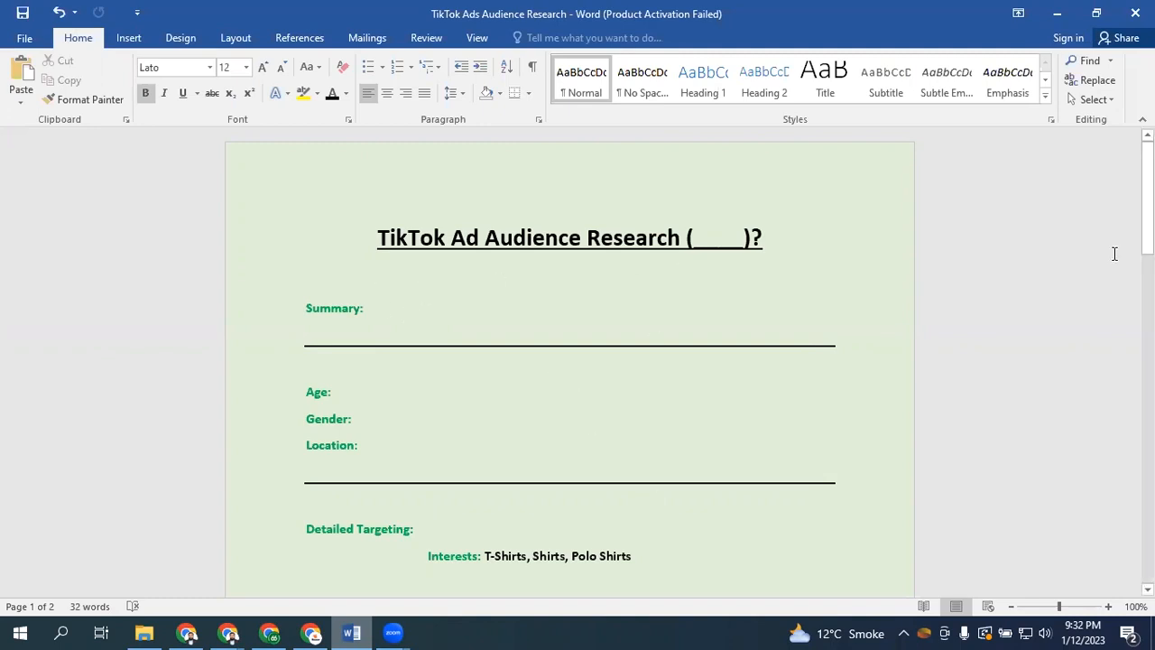
drag(1147, 199, 1147, 287)
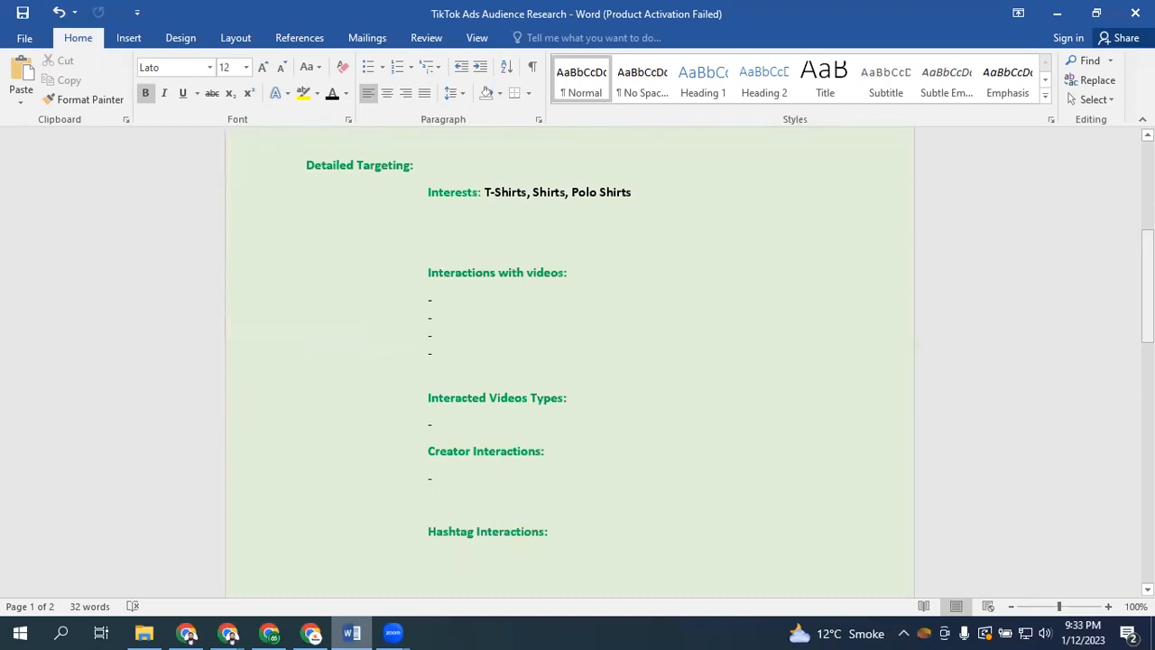
scroll(568, 361, up, 6)
drag(400, 307, 256, 288)
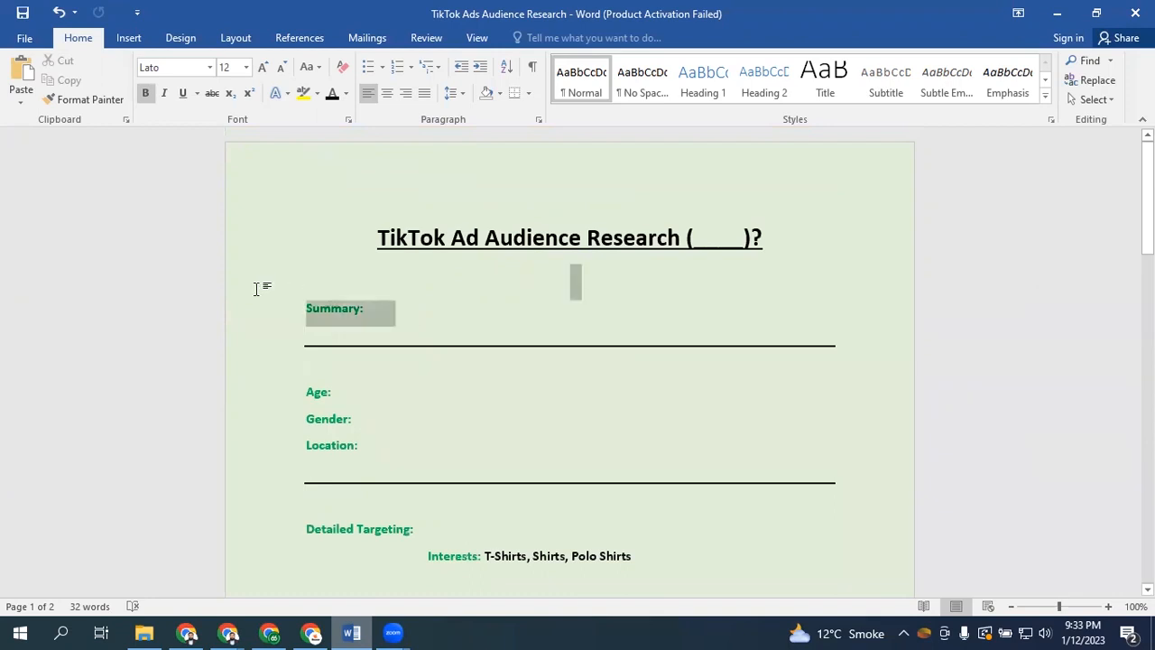
click(437, 316)
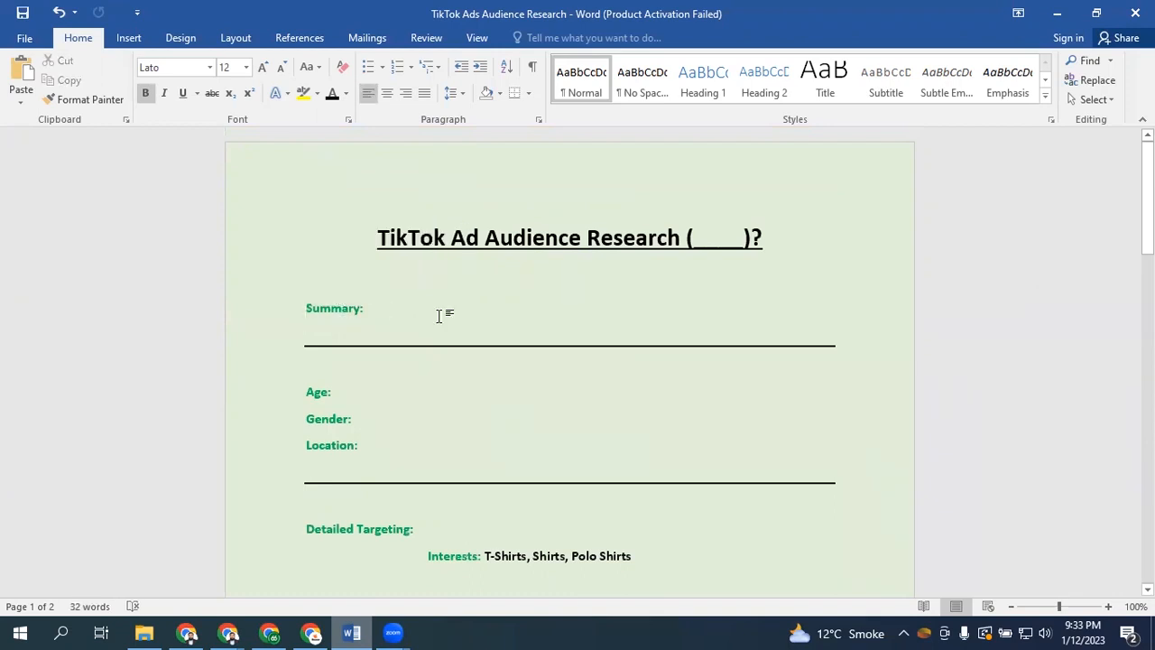
click(246, 292)
click(533, 315)
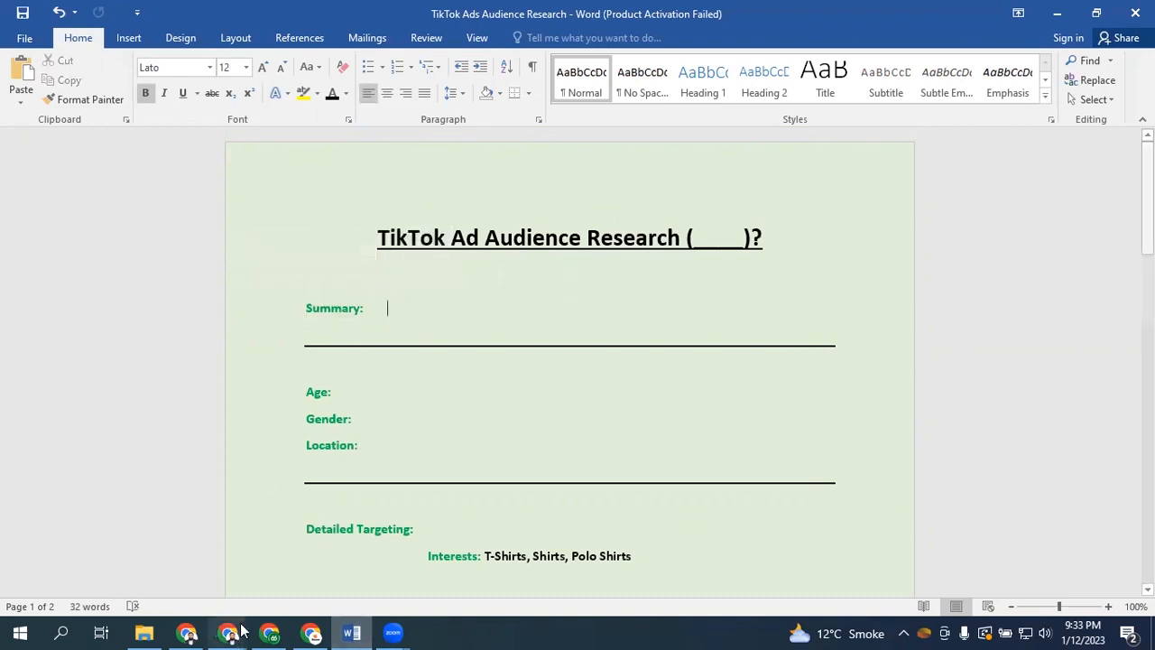
Switch to Ads Manager and delete the video interactions behavior from the ad group's targeting
click(311, 550)
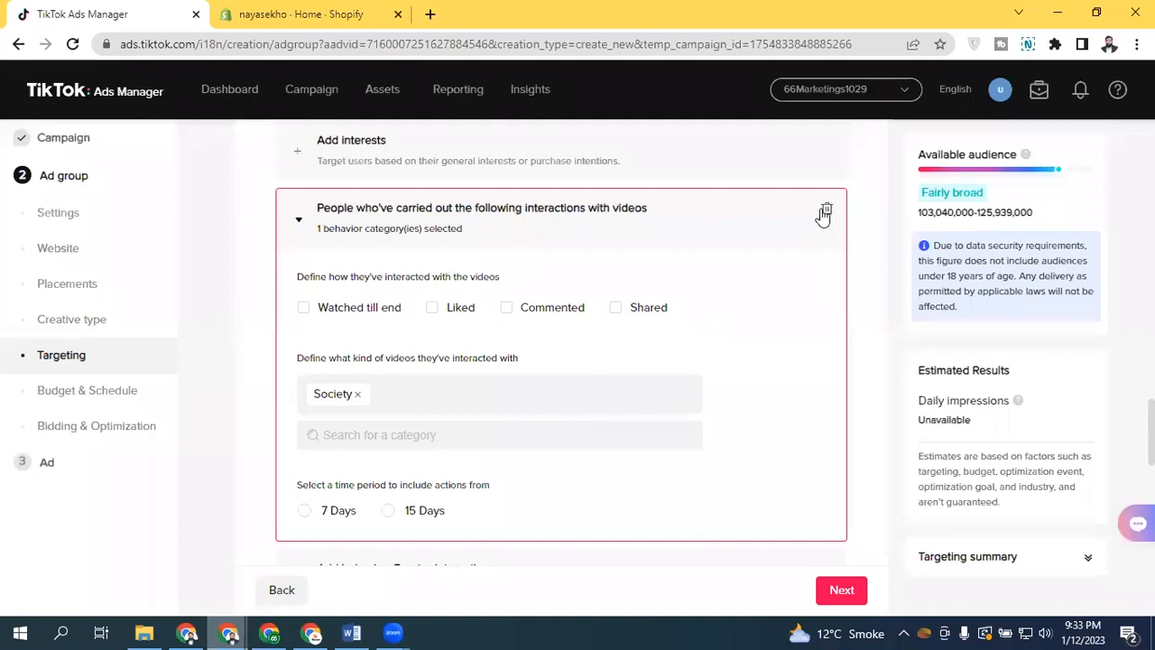
click(824, 213)
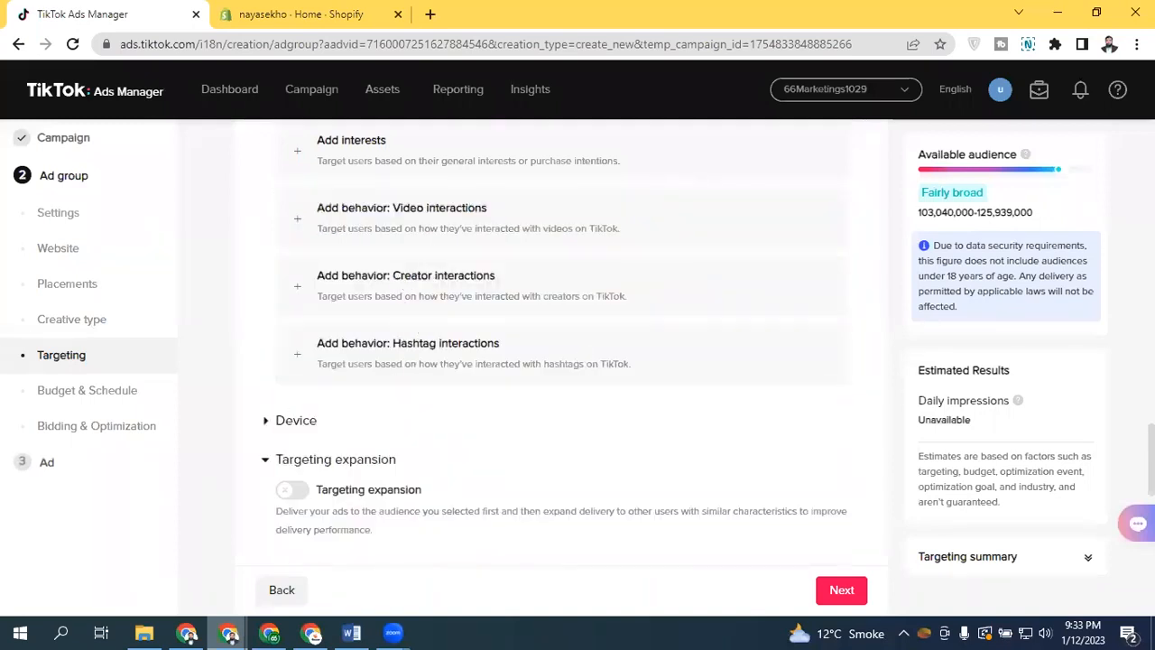
scroll(559, 343, up, 2)
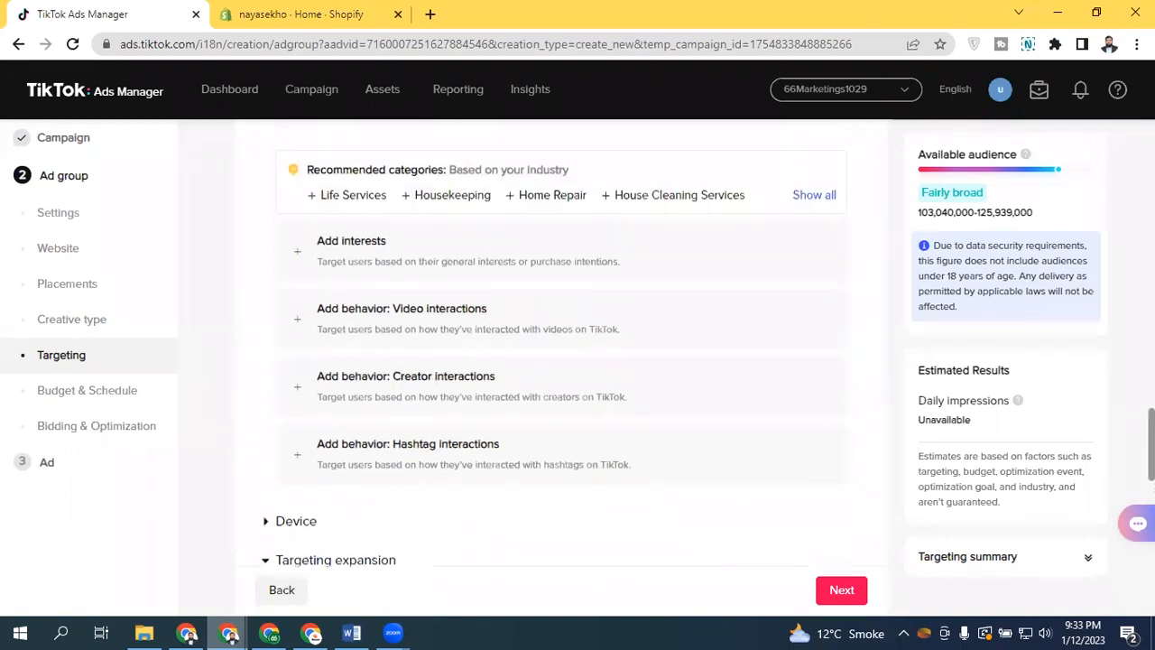
drag(1151, 443, 1152, 445)
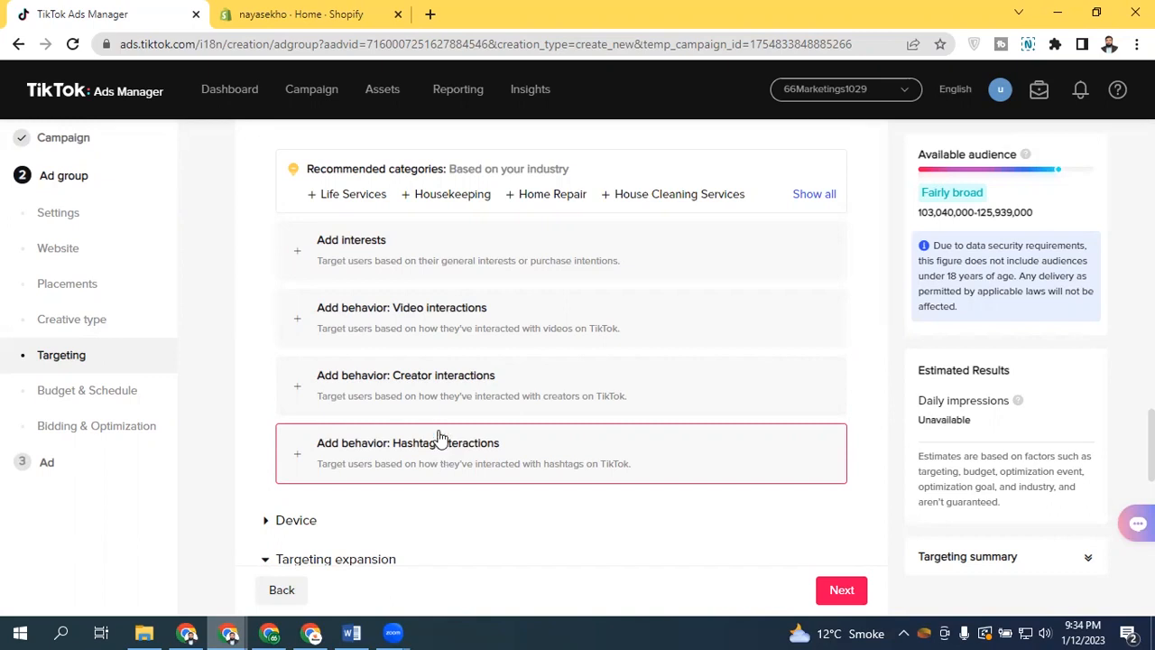
Expand the Device targeting section and browse the available OS versions options
scroll(789, 406, down, 1)
scroll(259, 233, down, 3)
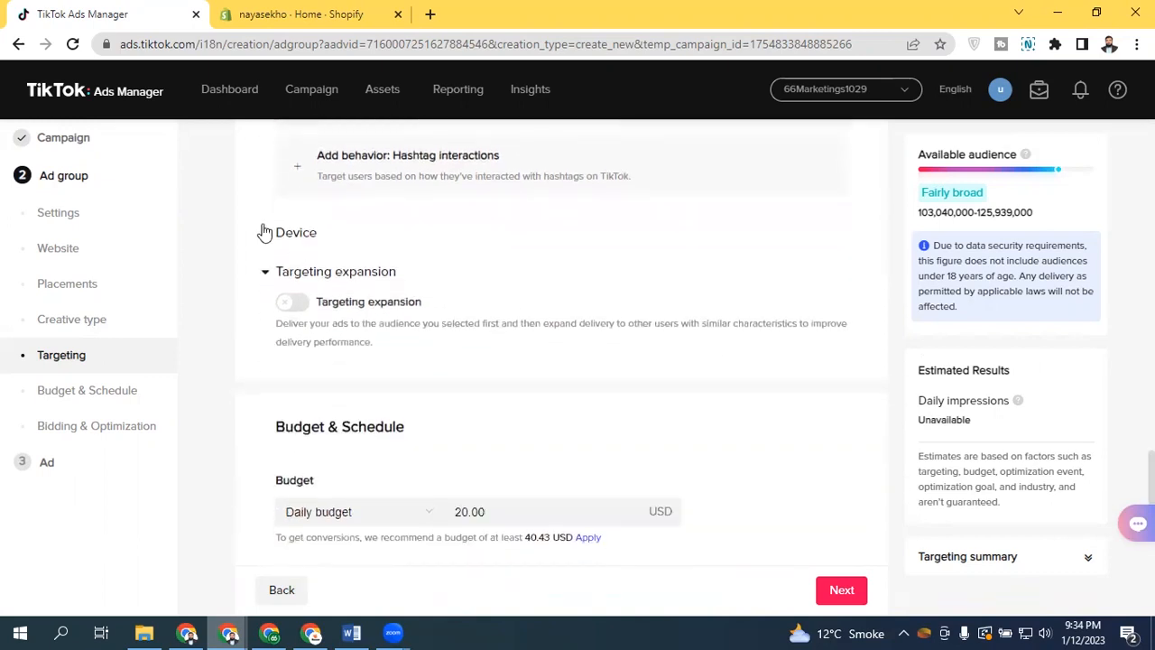
click(265, 232)
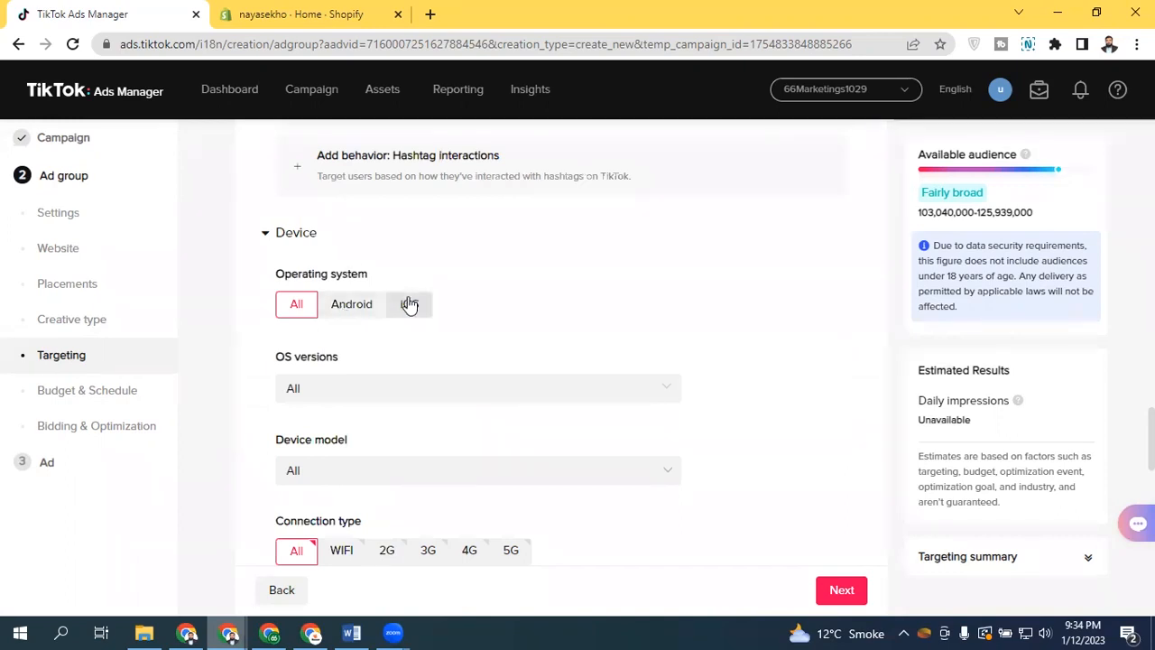
click(320, 387)
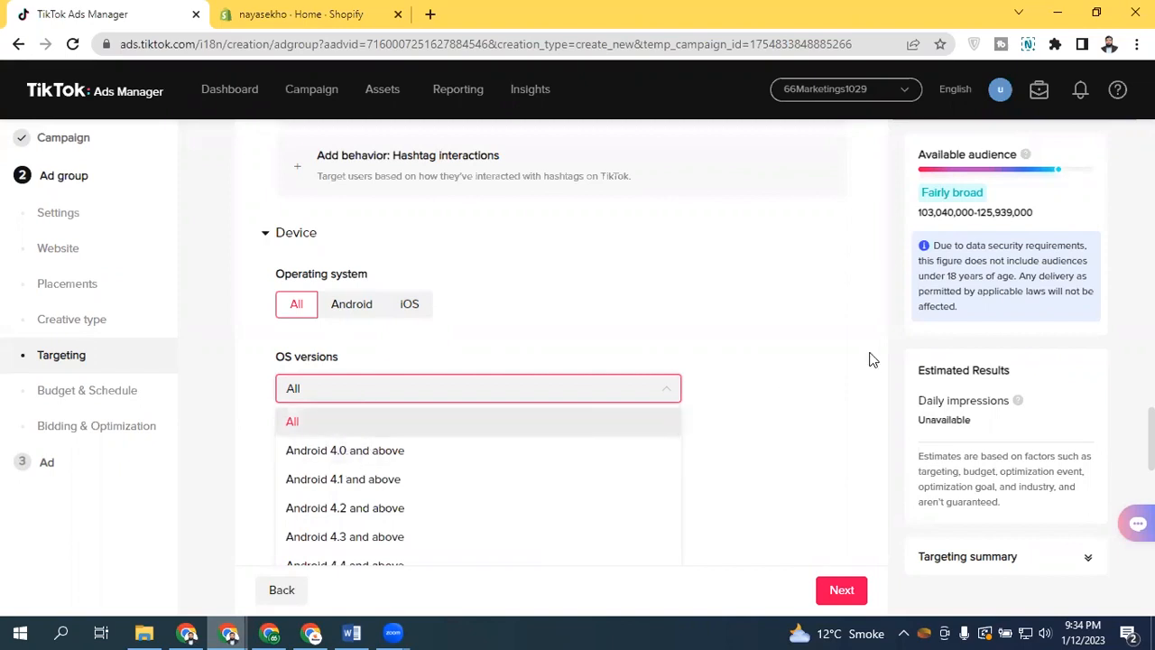
click(739, 335)
scroll(740, 335, down, 1)
scroll(783, 379, down, 1)
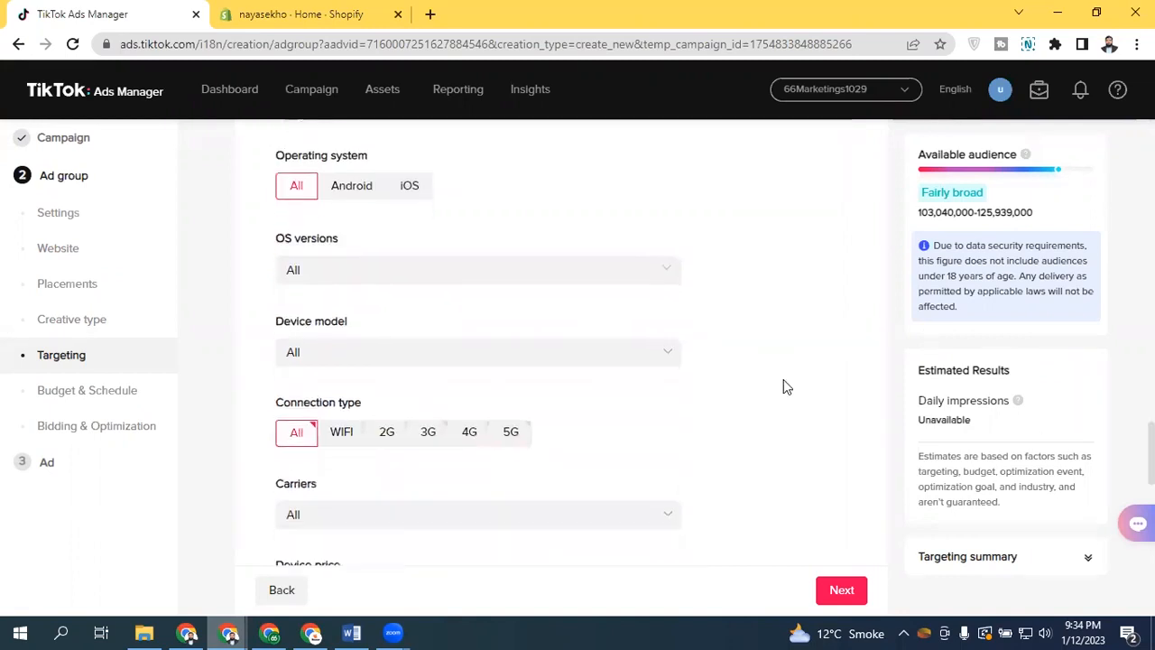
click(363, 278)
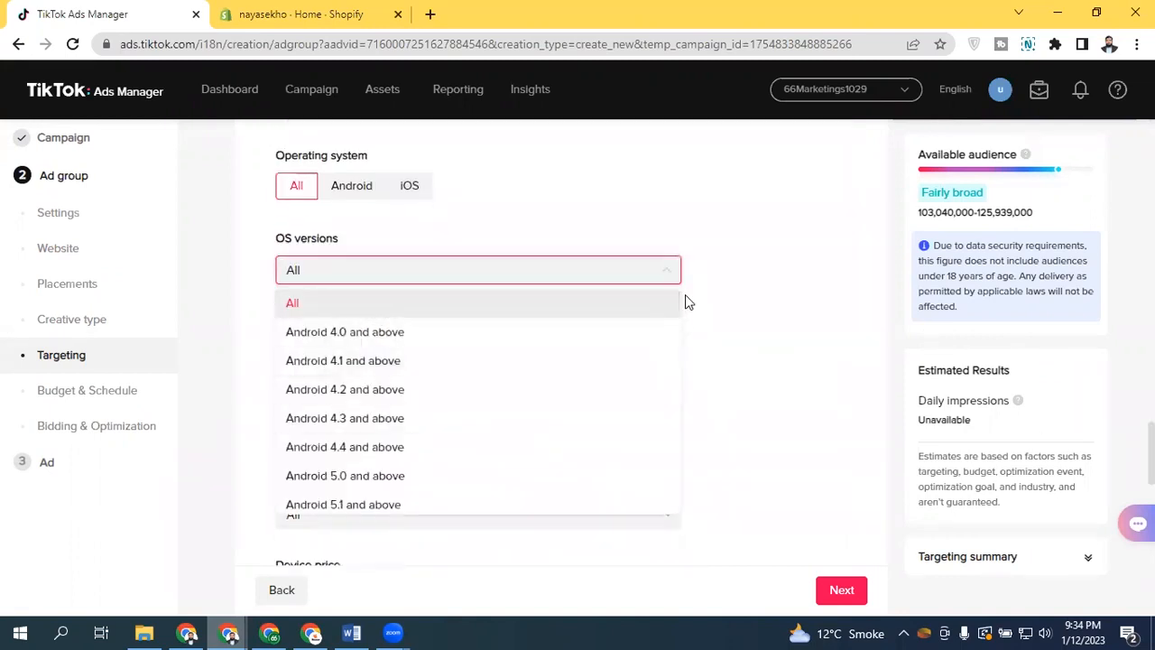
drag(678, 312, 683, 521)
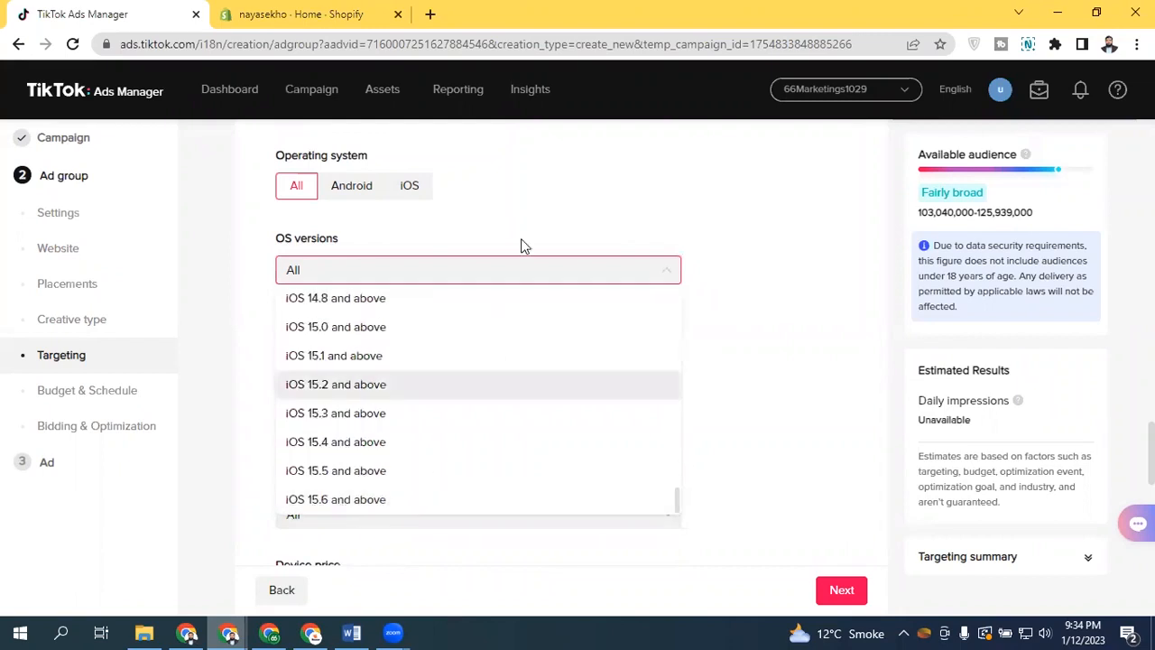
click(539, 211)
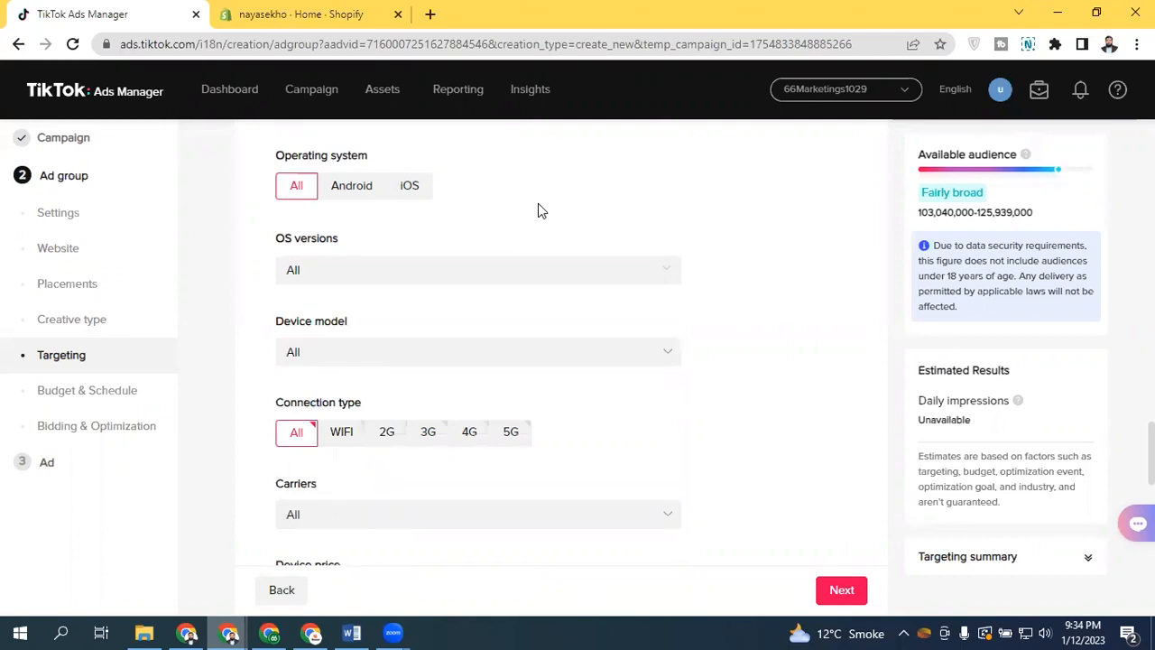
Toggle the WIFI, 3G, 4G and 5G connection types, then reset the connection type to All
click(342, 435)
click(431, 439)
click(473, 437)
click(512, 435)
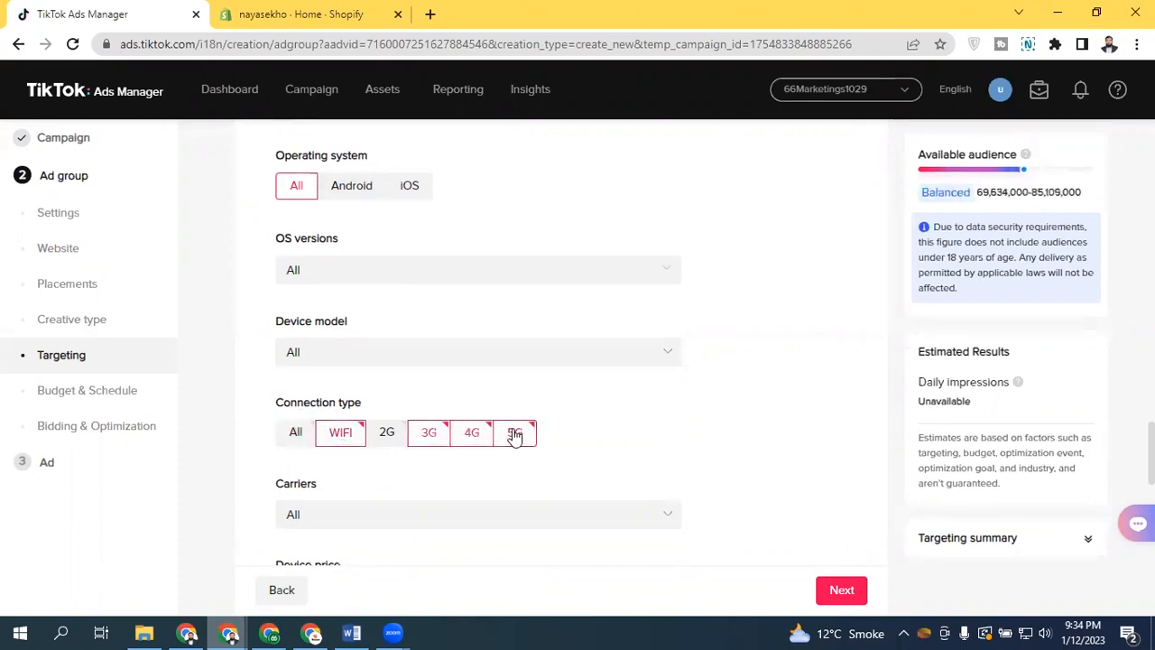
click(424, 437)
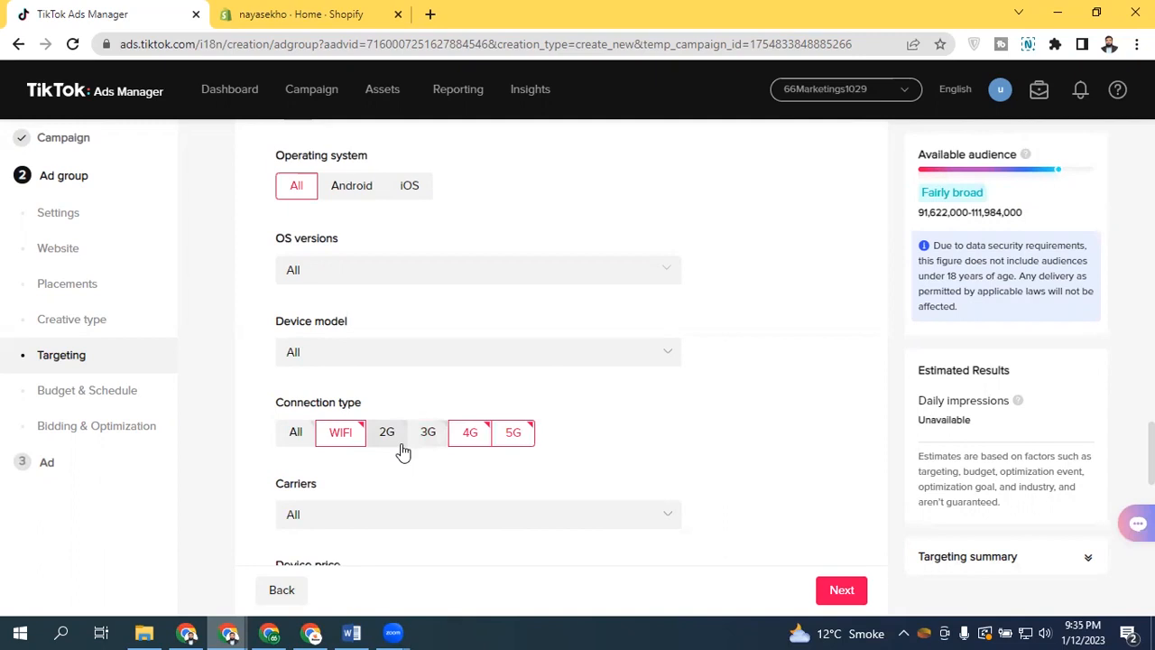
click(292, 433)
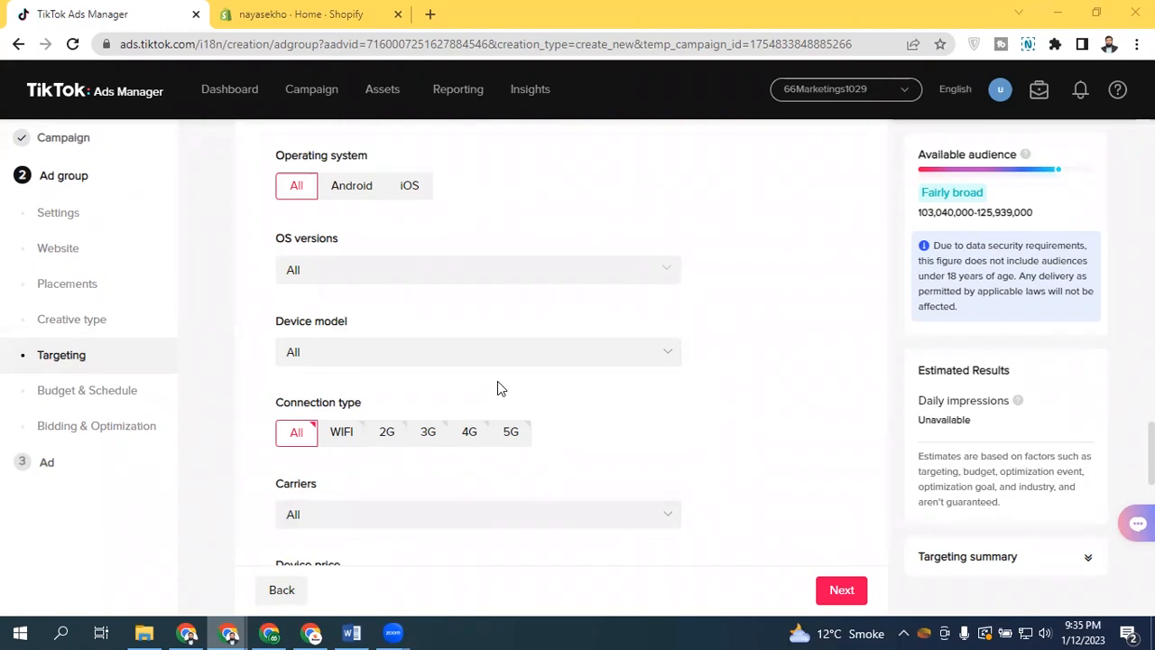
Browse the Device section's carrier options, then collapse the Device section
scroll(451, 343, up, 2)
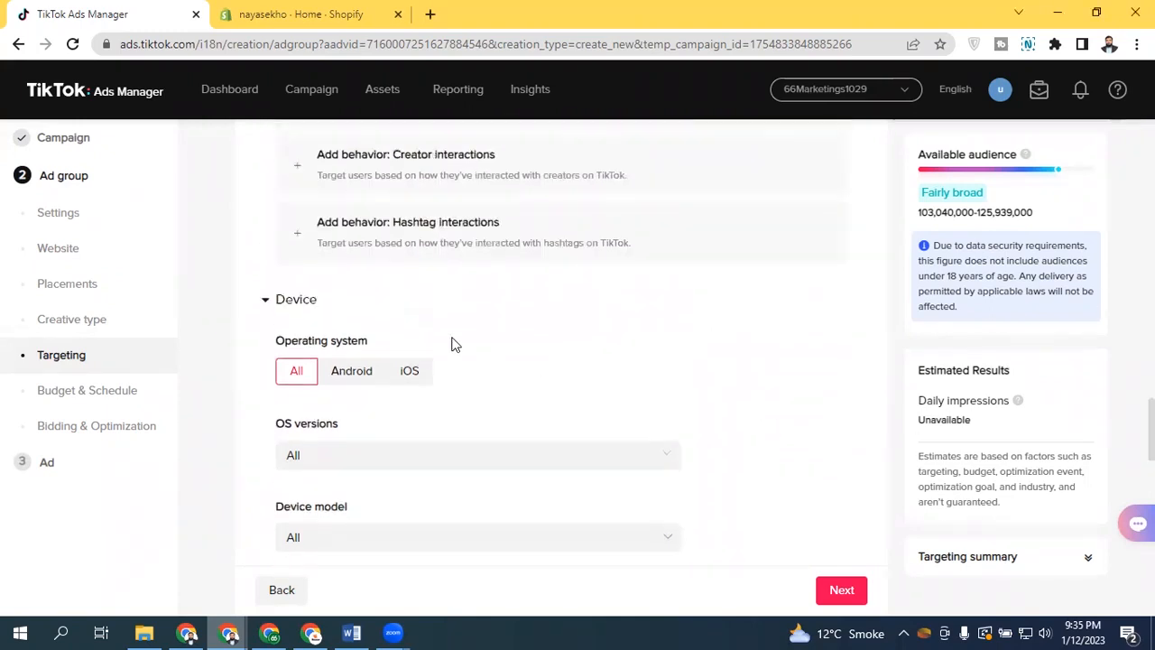
click(290, 305)
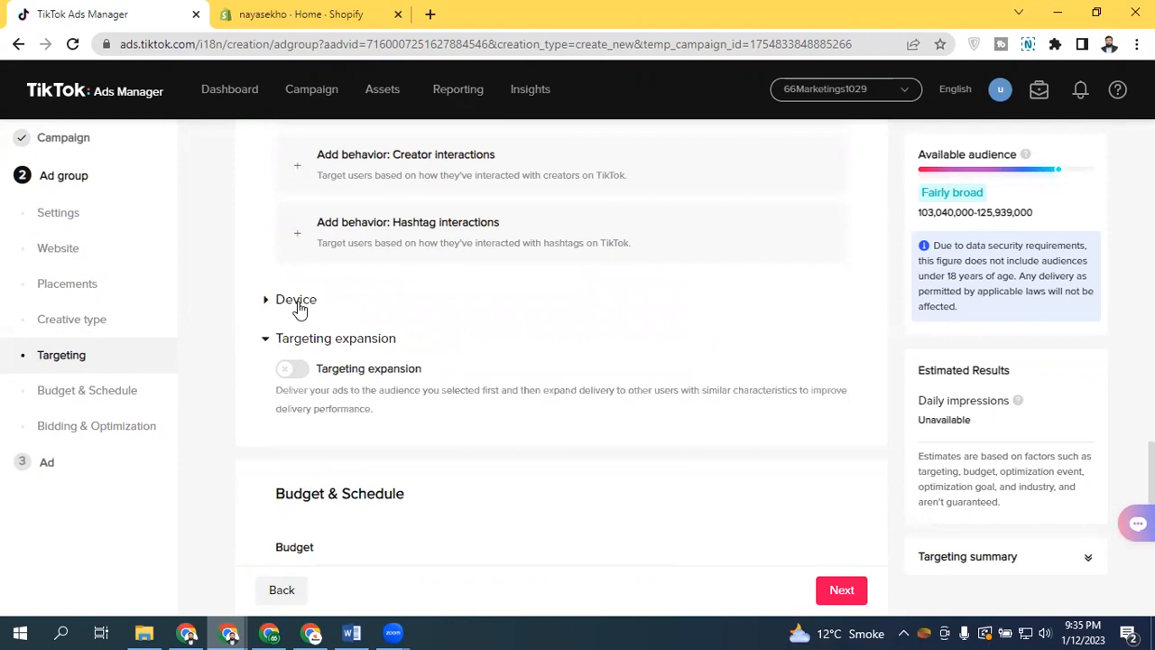
click(299, 308)
scroll(299, 307, down, 3)
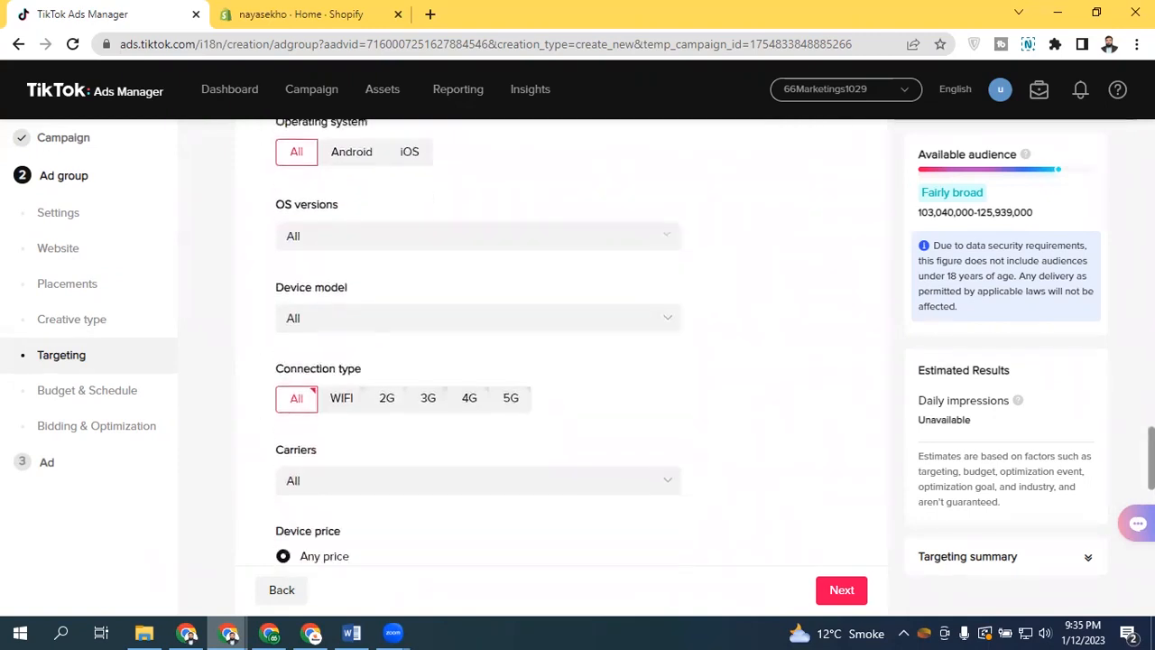
scroll(487, 347, down, 1)
click(497, 346)
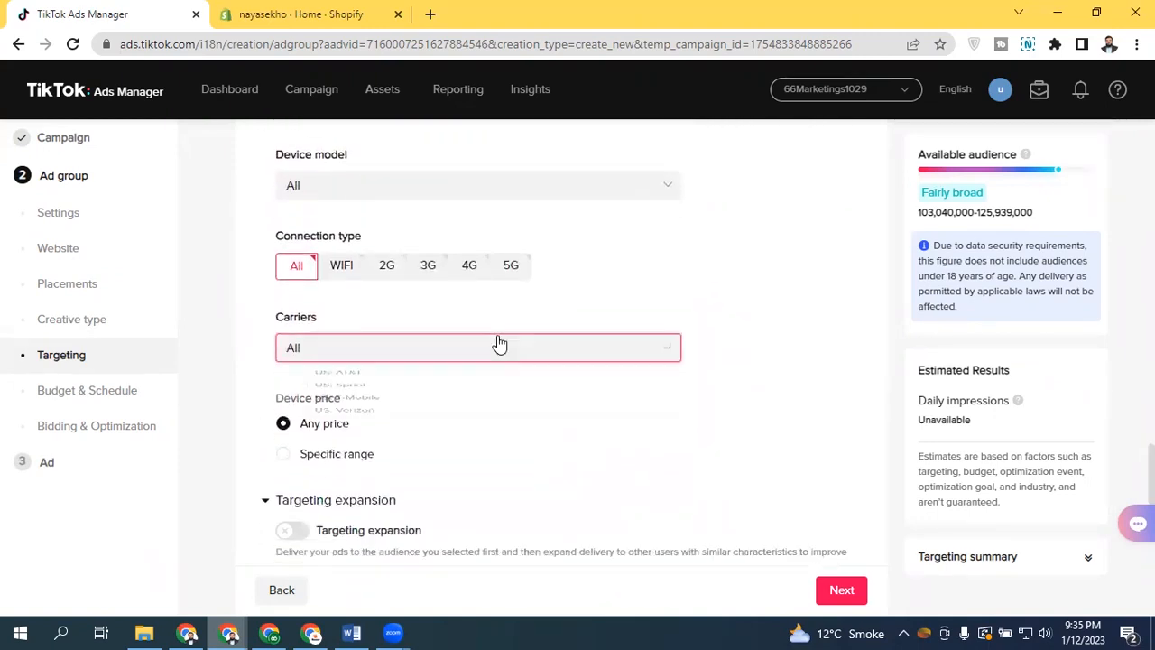
click(499, 345)
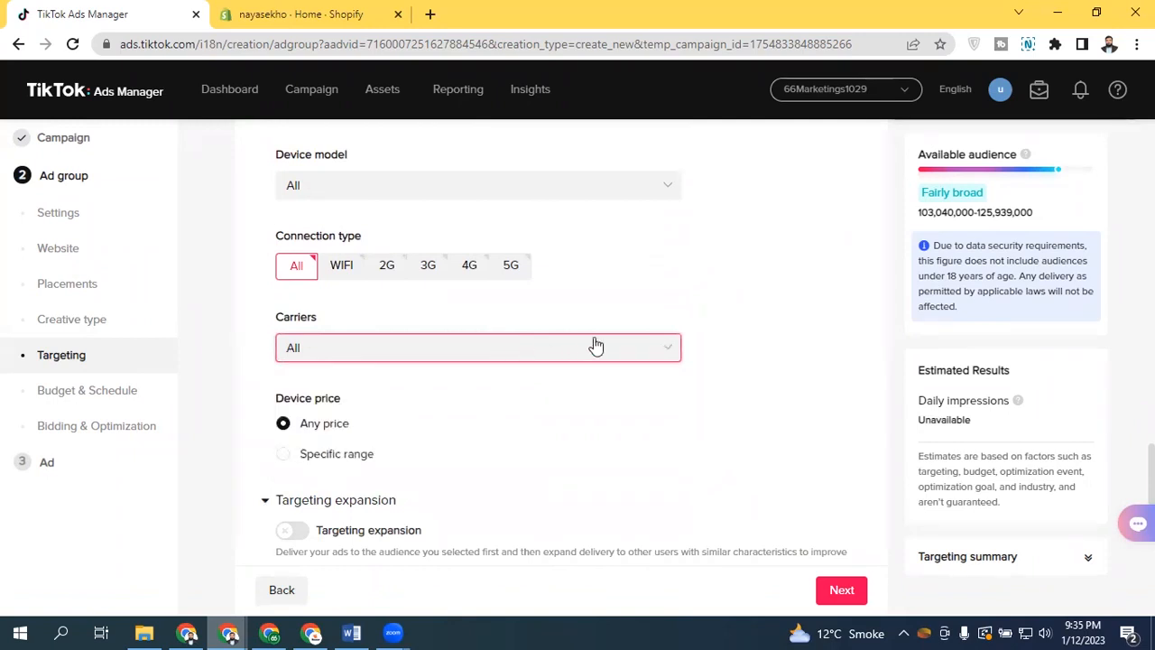
scroll(459, 268, up, 3)
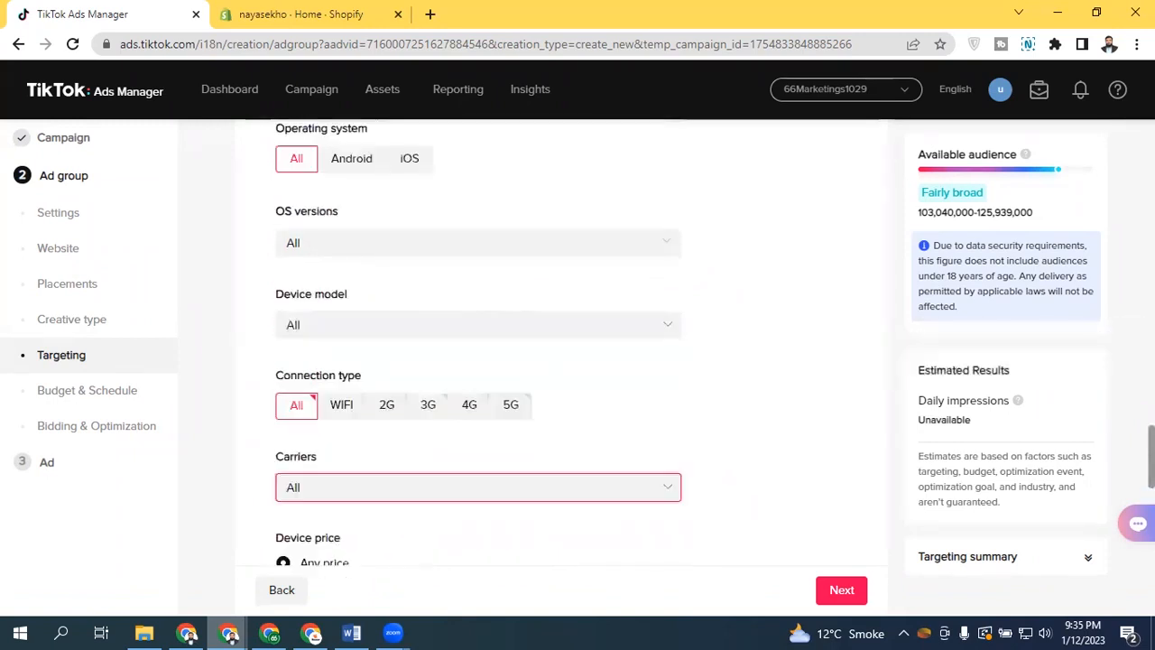
click(301, 209)
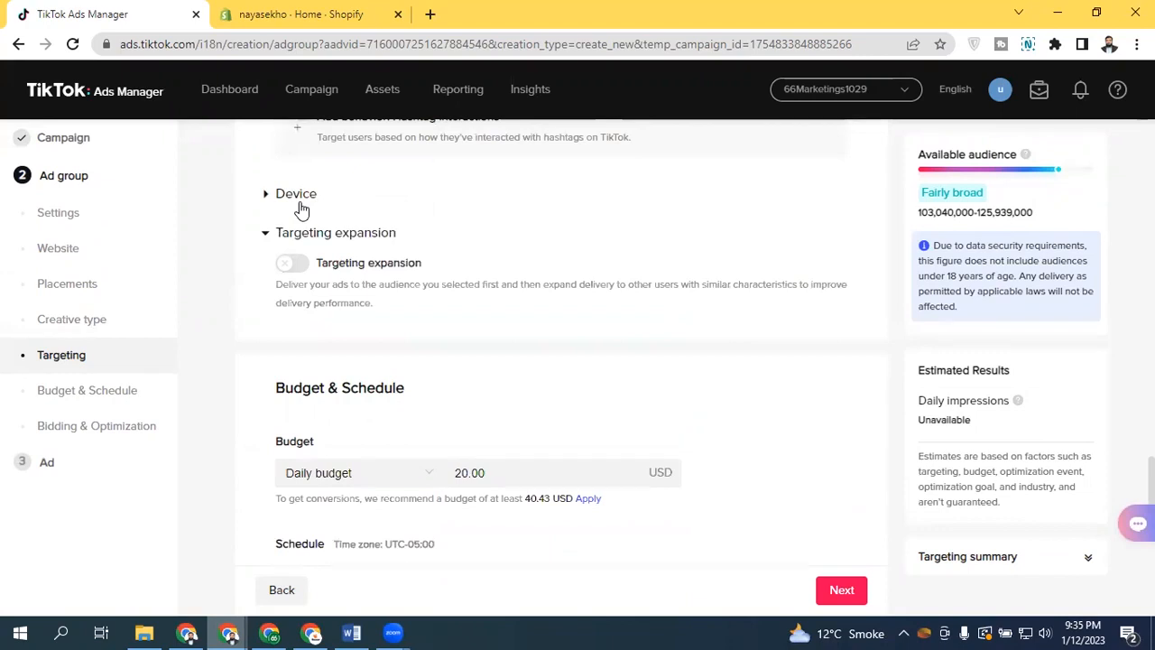
click(301, 200)
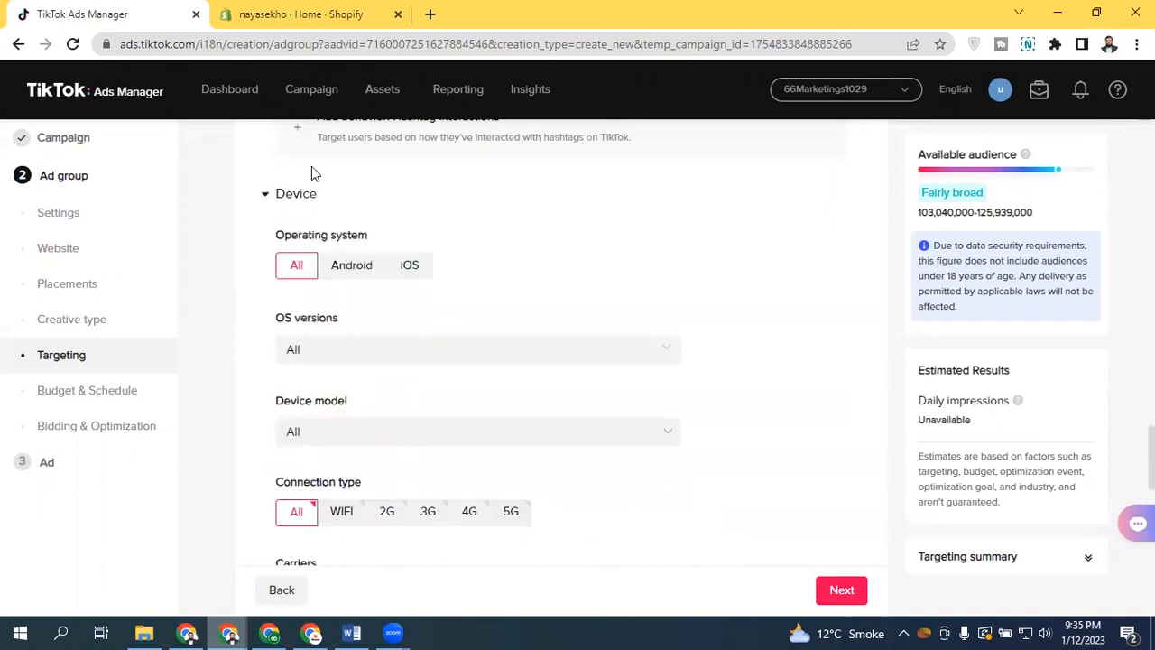
click(282, 196)
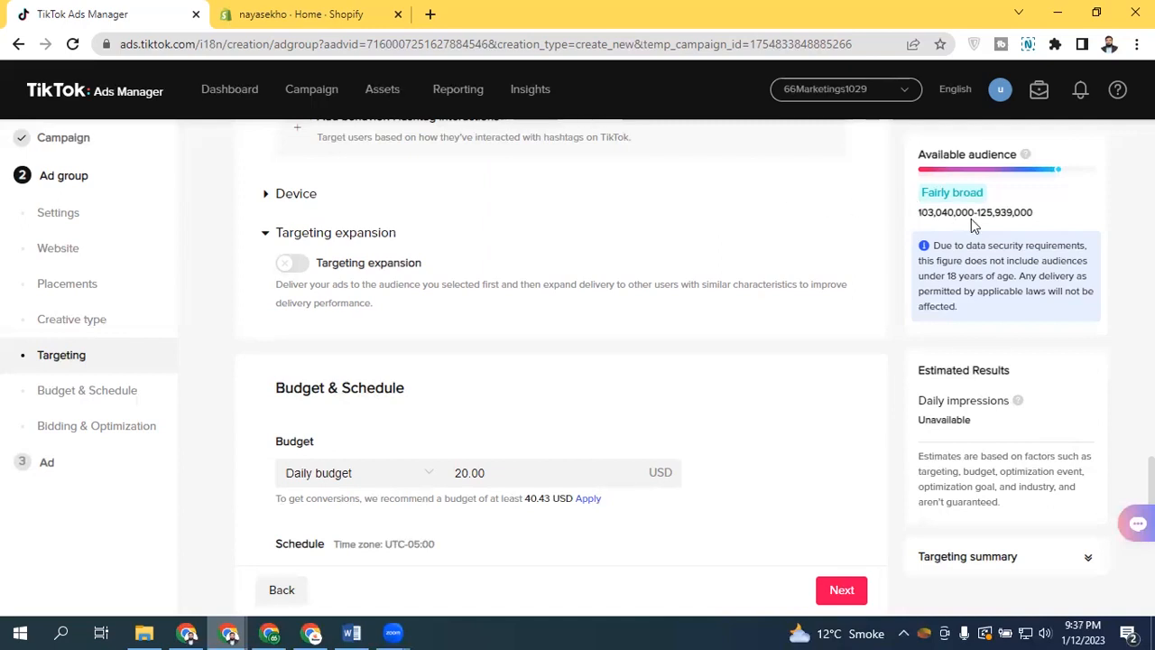
Add one general interest category to the ad group's interest targeting and collapse the interests panel
drag(976, 213, 1026, 214)
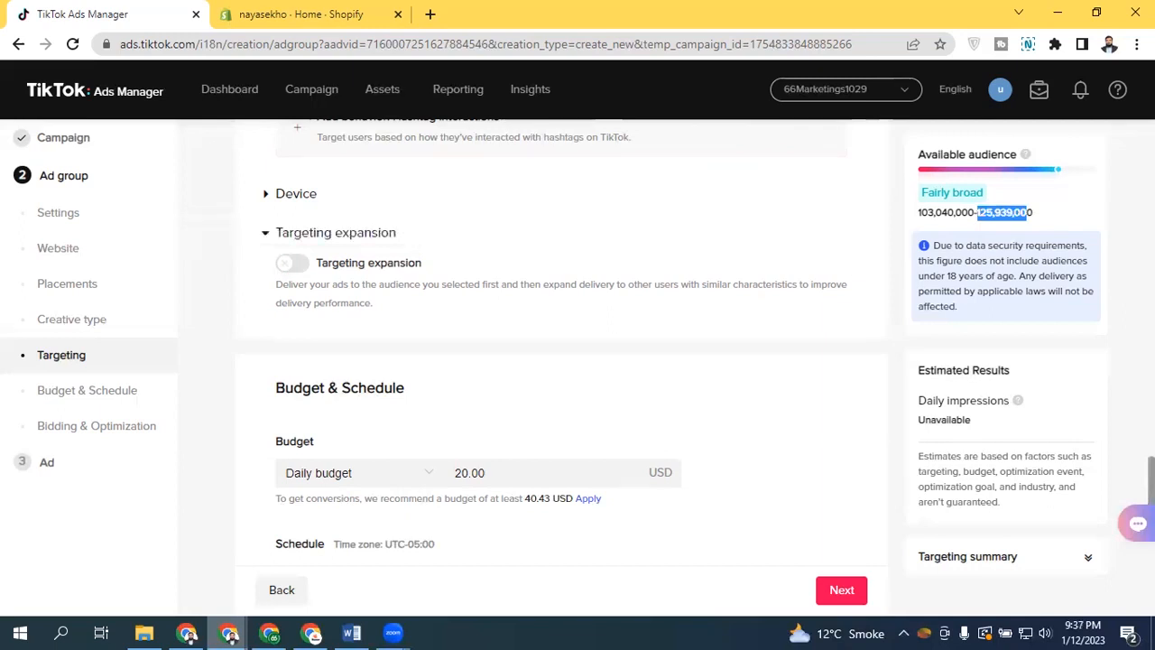
scroll(293, 267, up, 1)
scroll(560, 343, up, 3)
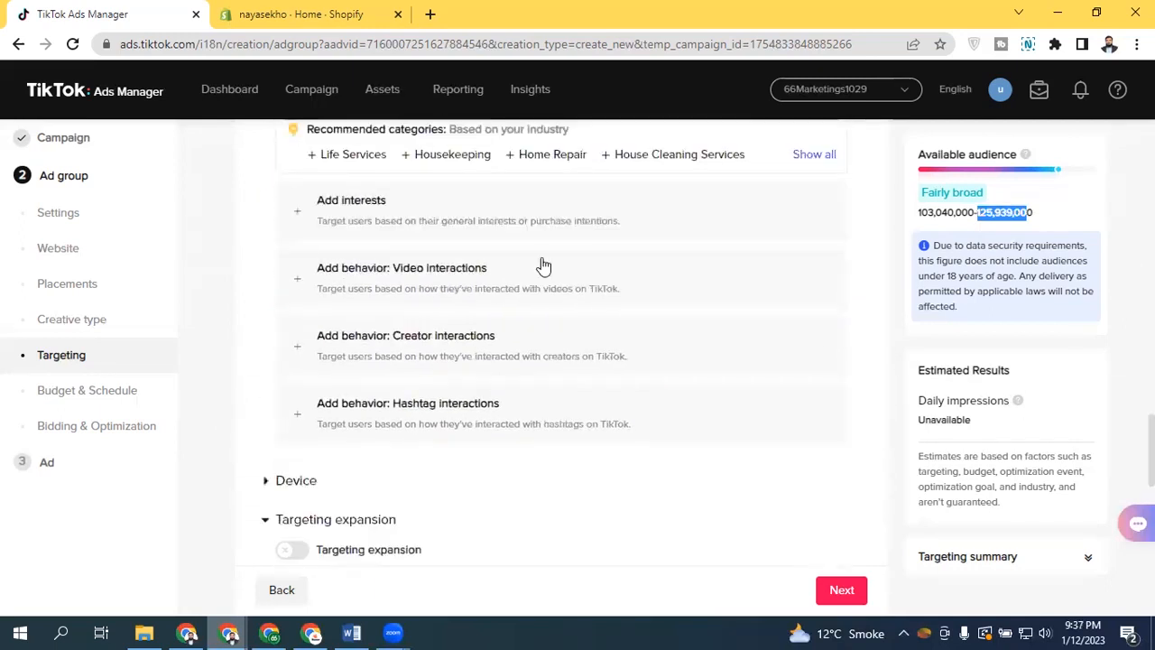
click(412, 220)
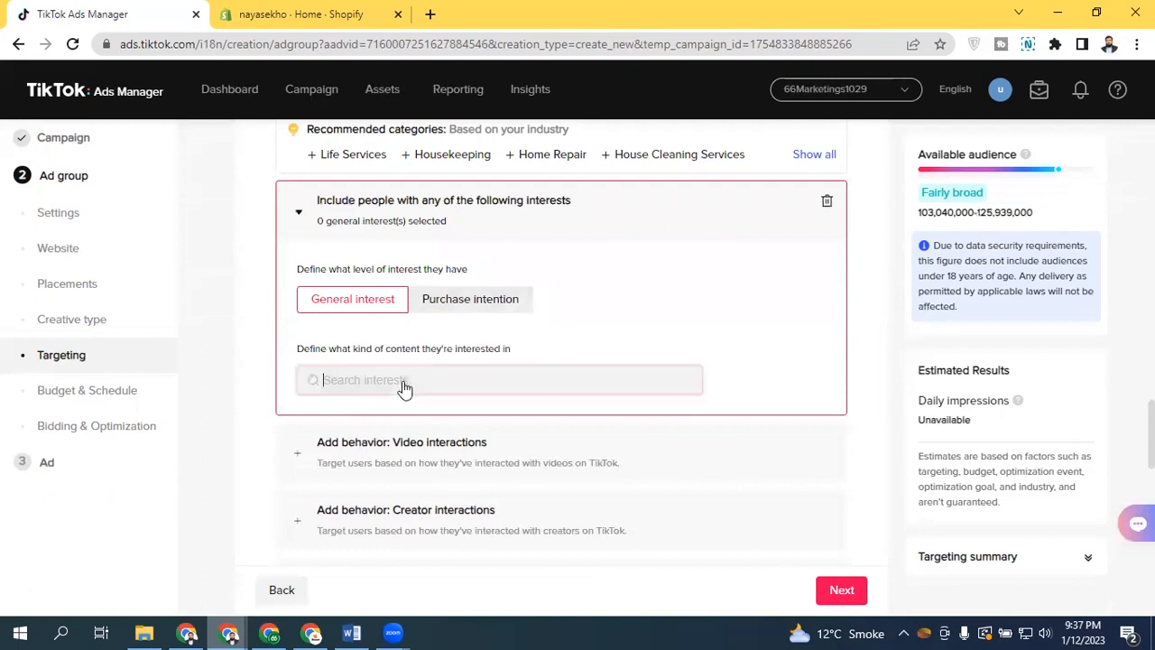
click(397, 384)
click(323, 307)
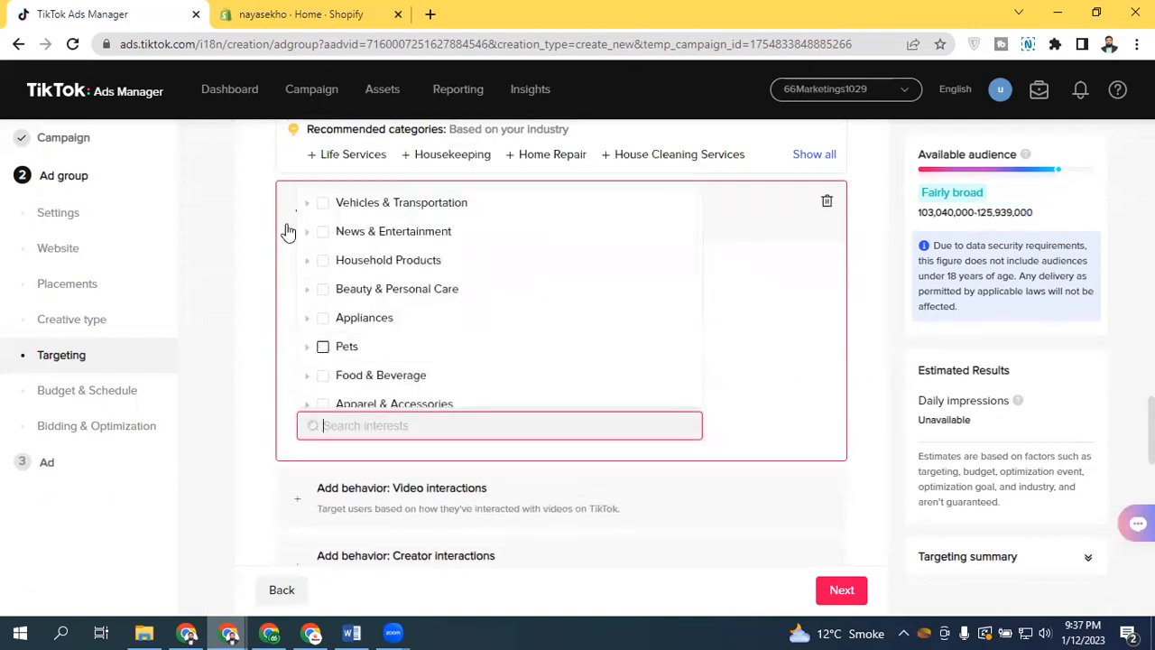
click(289, 221)
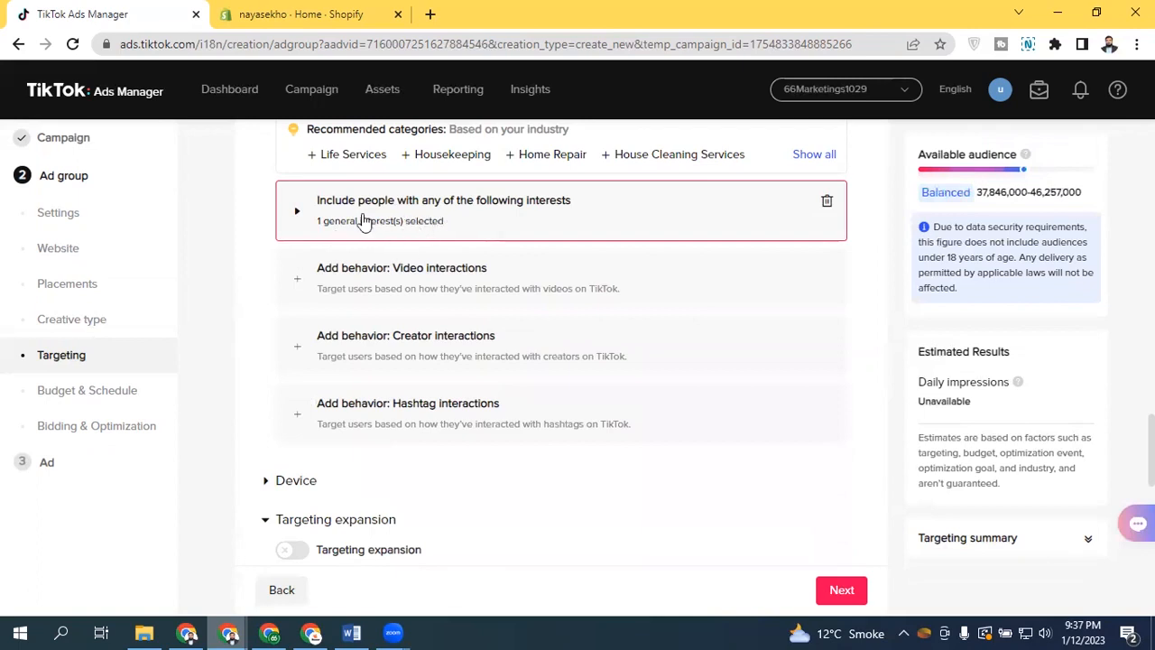
Try targeting expansion with Interests & Behaviours checked, then switch targeting expansion off again
scroll(1016, 312, down, 2)
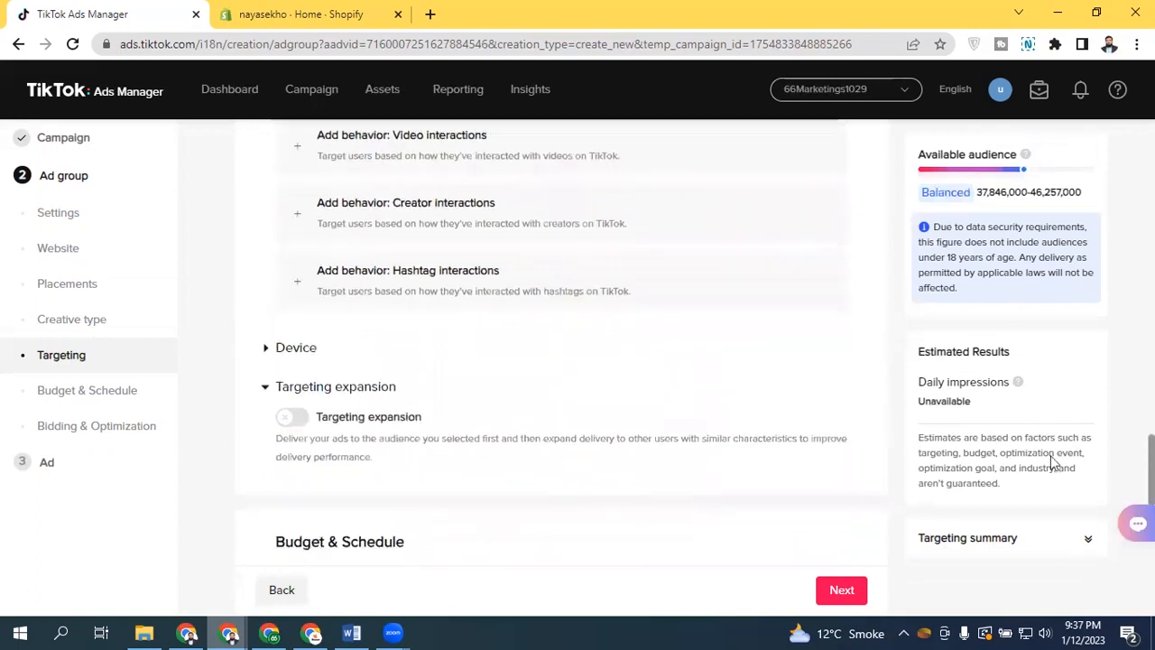
click(298, 421)
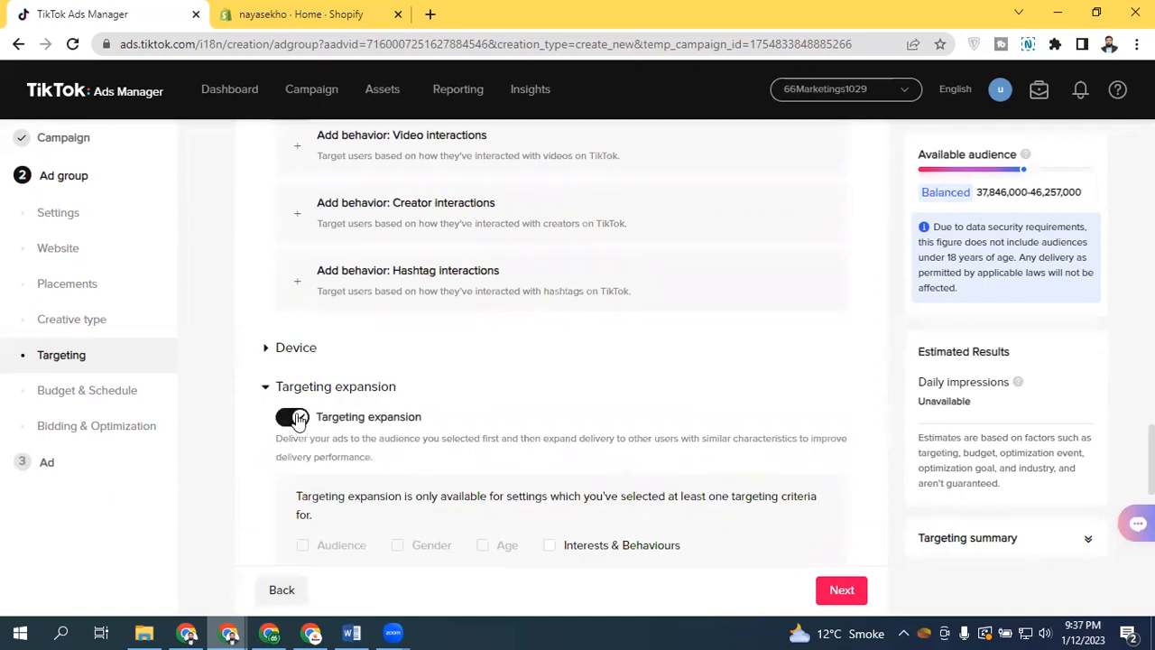
scroll(1150, 459, down, 1)
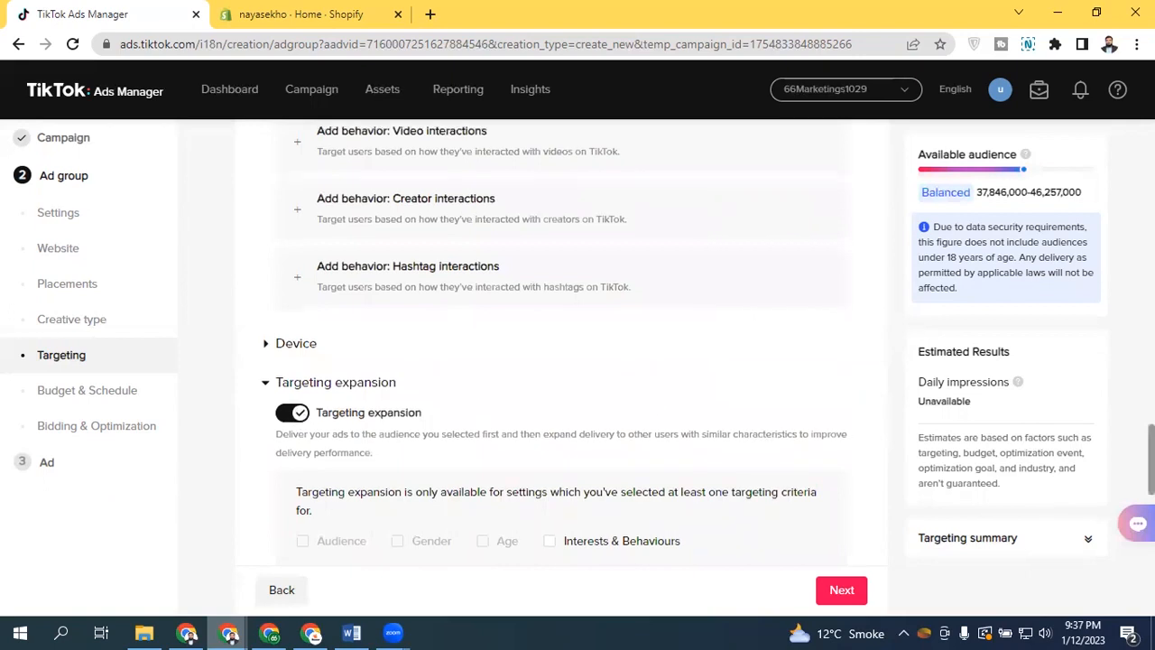
scroll(1150, 459, down, 1)
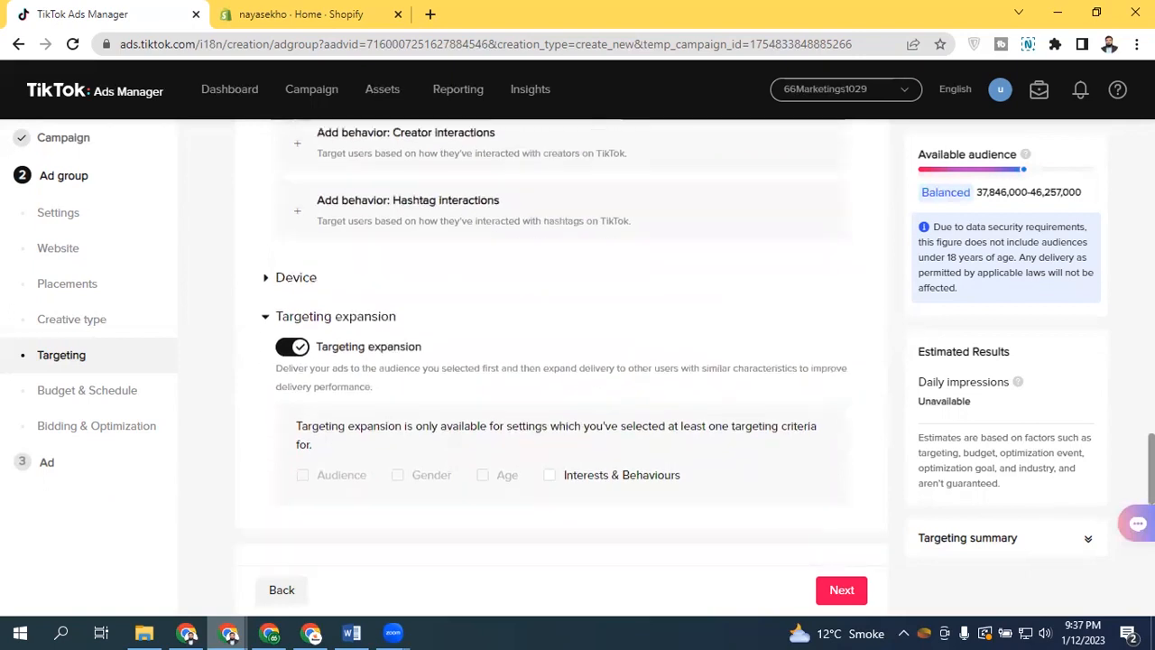
click(567, 480)
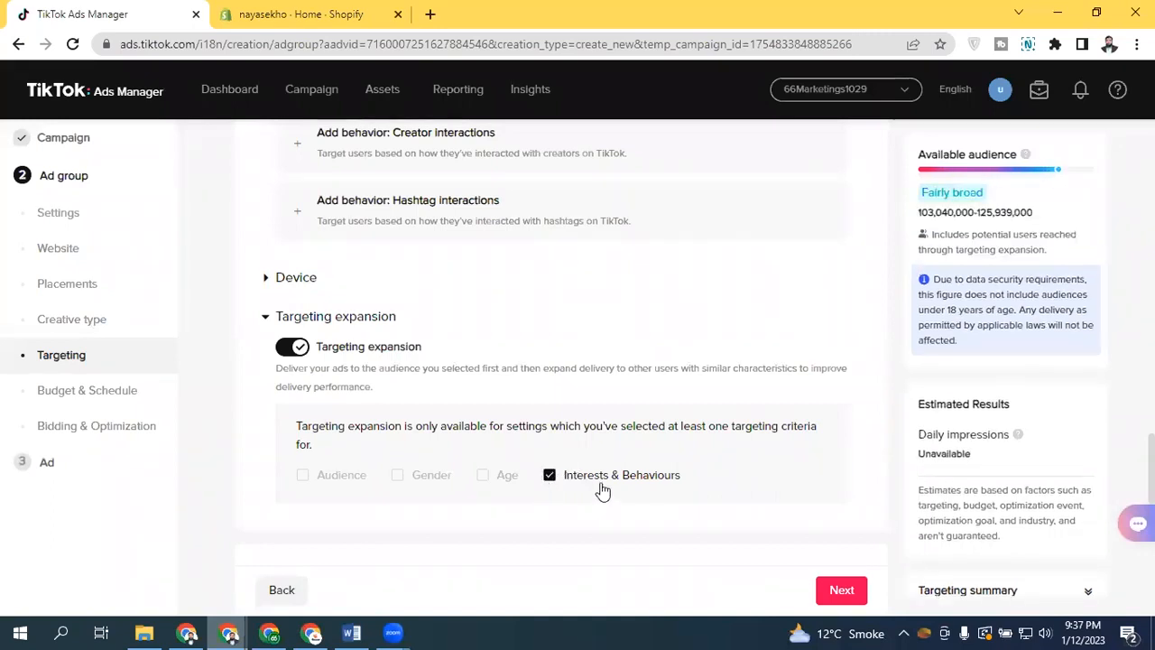
click(601, 487)
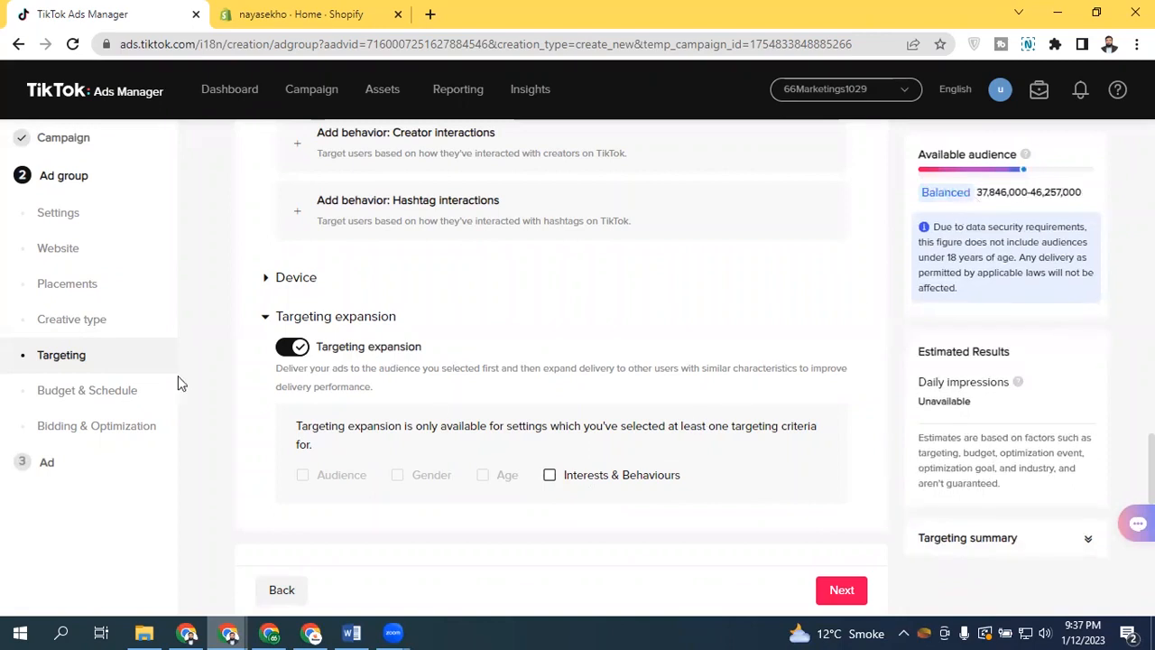
click(285, 351)
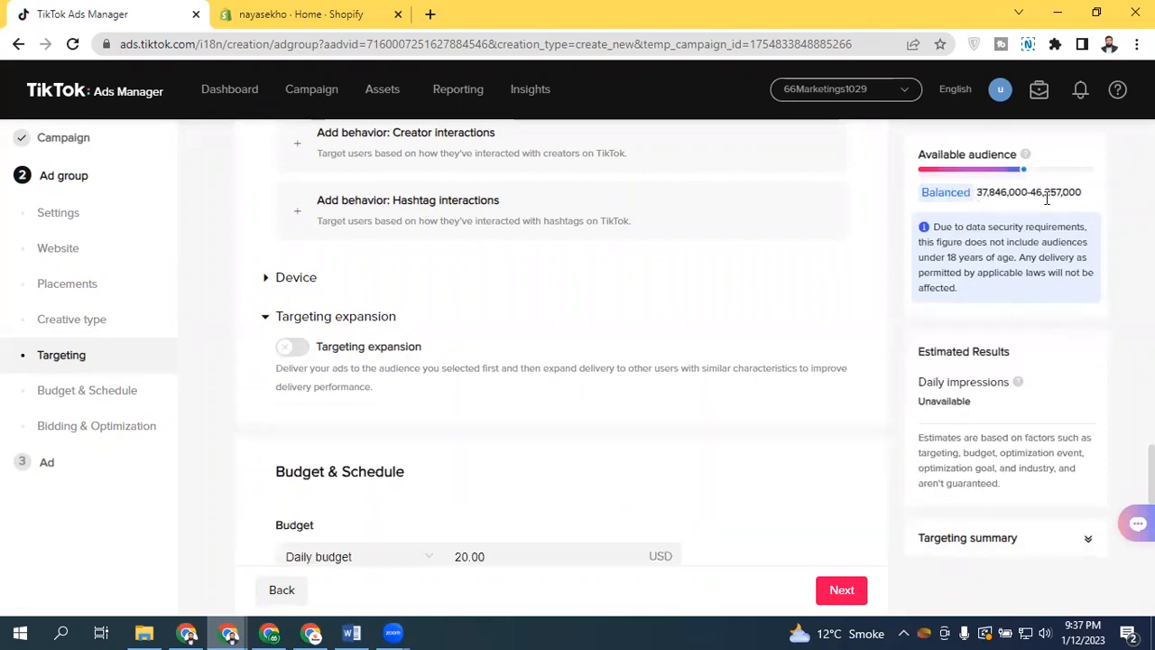
click(285, 354)
click(550, 476)
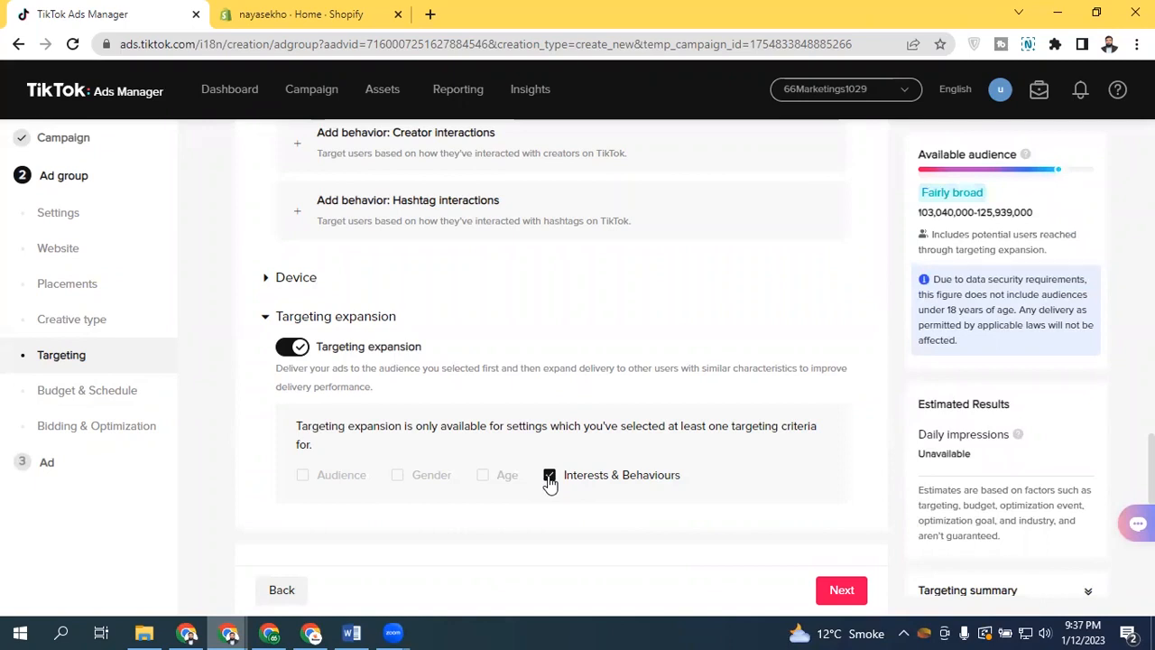
click(290, 355)
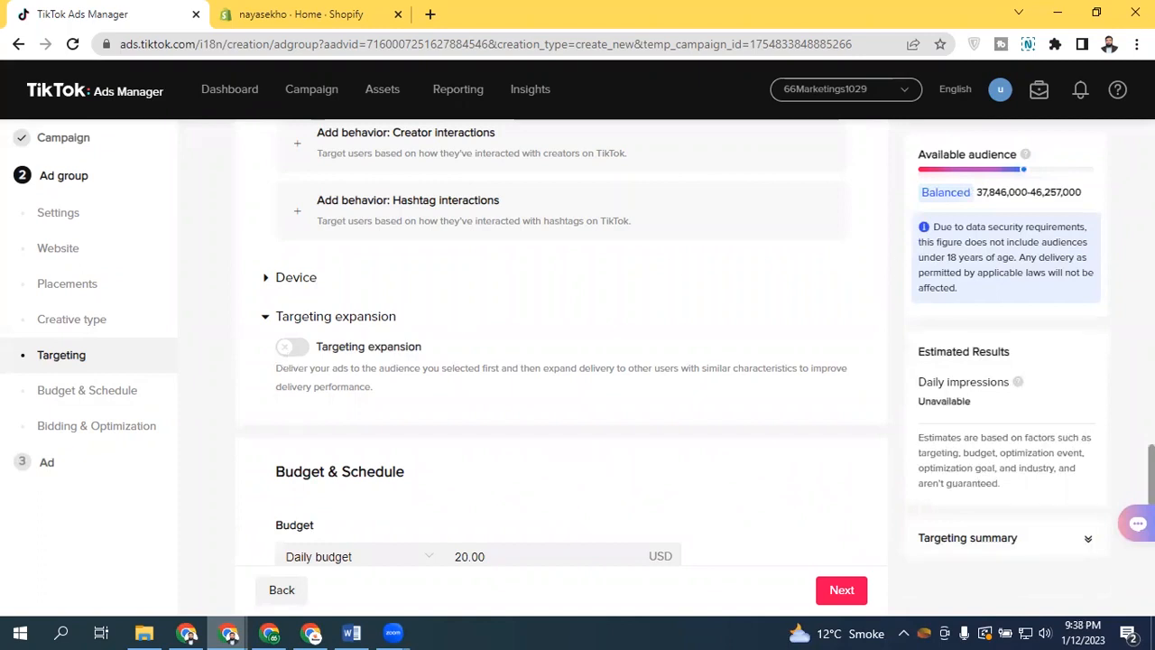
Review the ad group's targeting sections from the budget area up to the Audience settings
scroll(287, 359, up, 2)
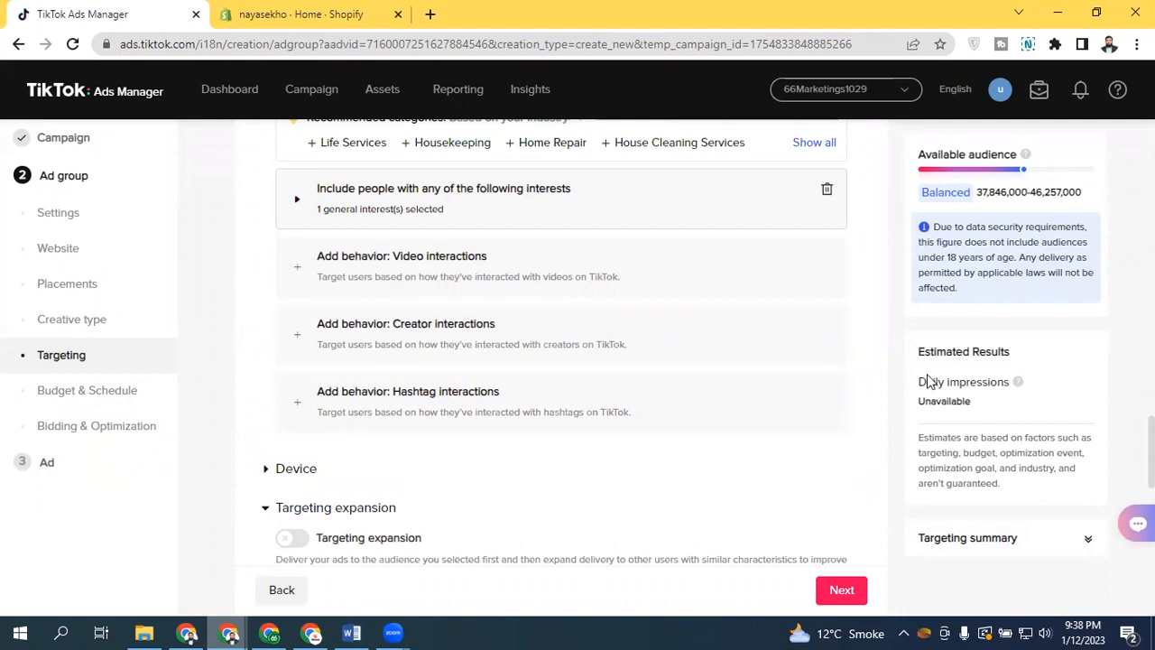
scroll(925, 382, down, 1)
scroll(560, 361, down, 3)
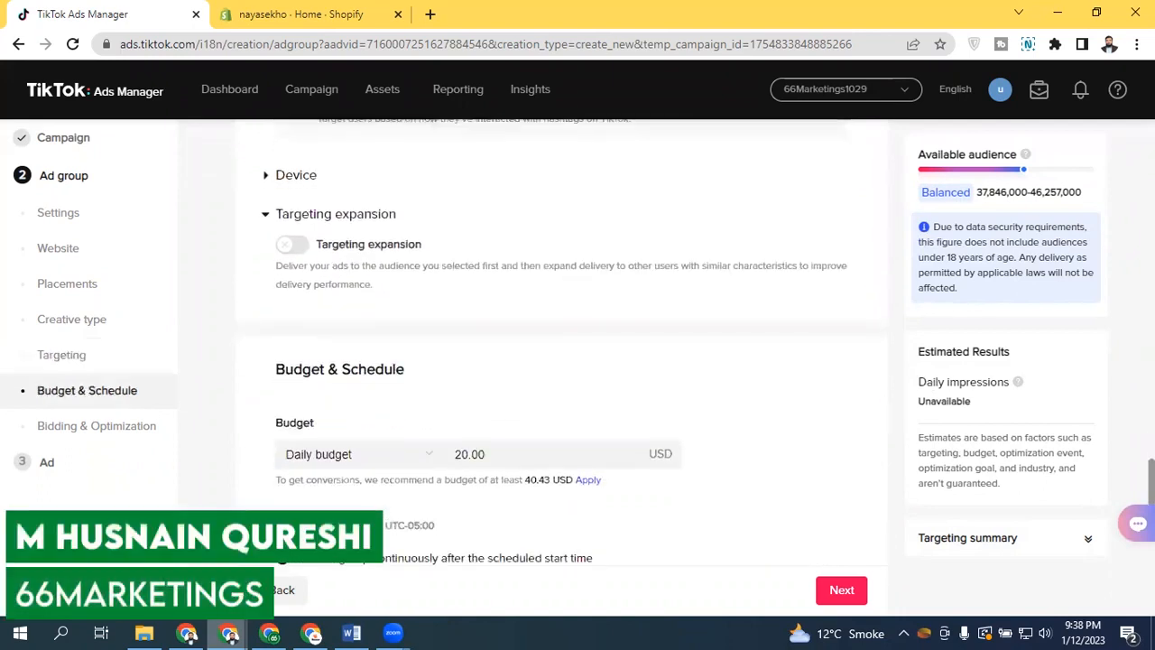
scroll(559, 361, up, 5)
scroll(560, 361, down, 2)
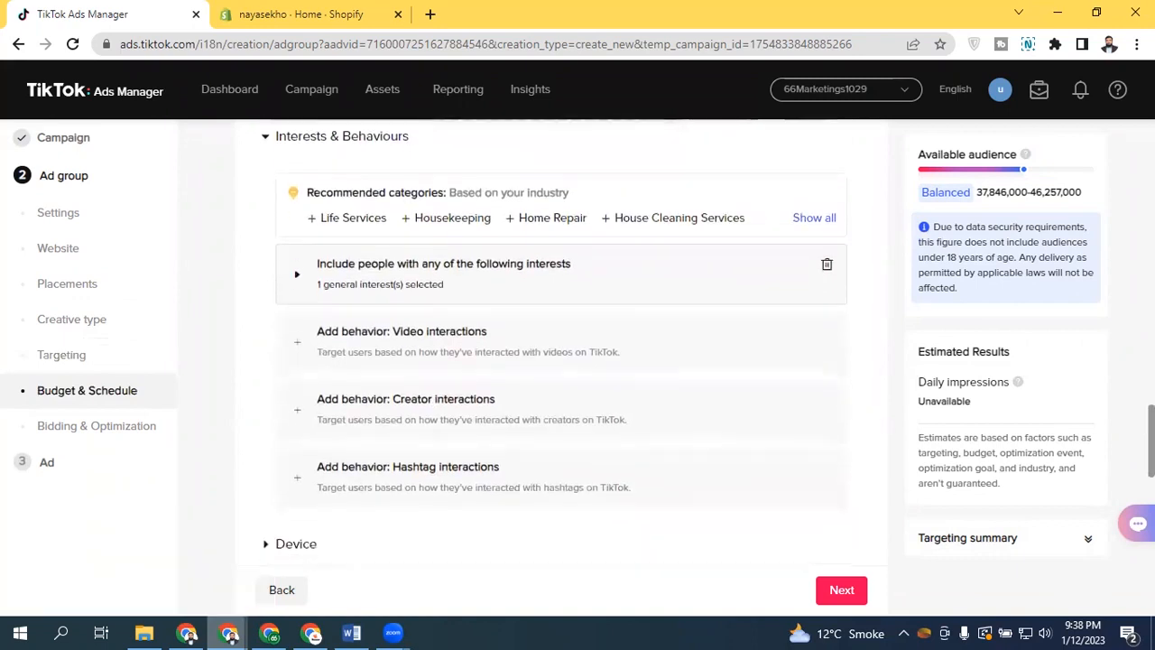
scroll(559, 361, up, 1)
scroll(848, 418, up, 1)
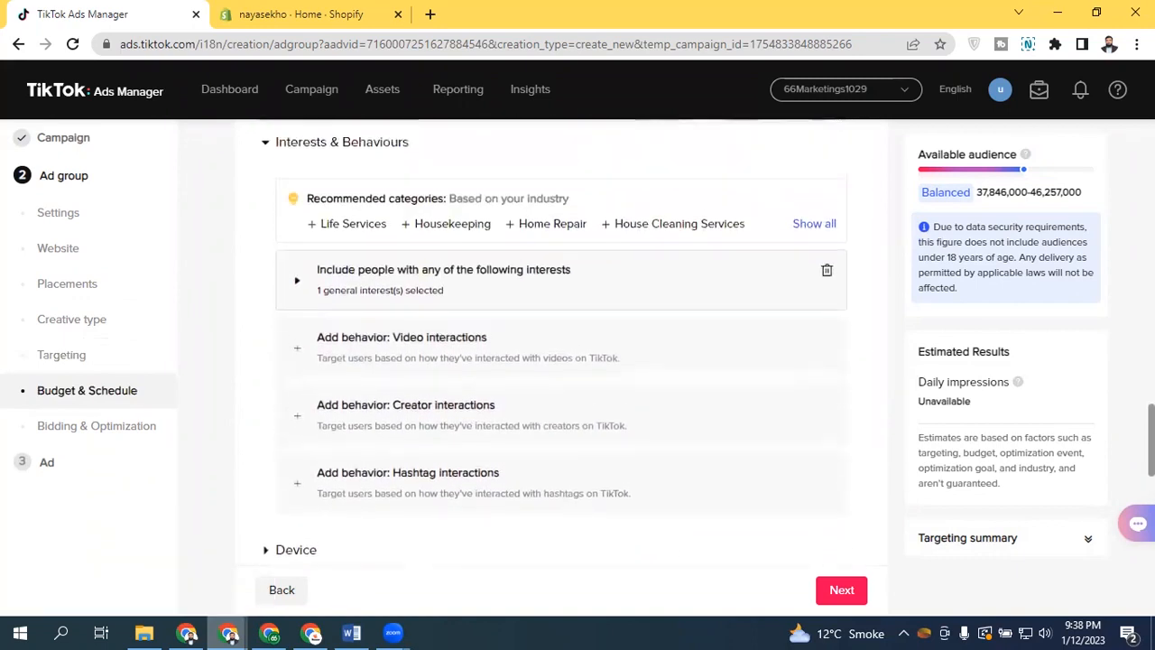
scroll(800, 415, up, 1)
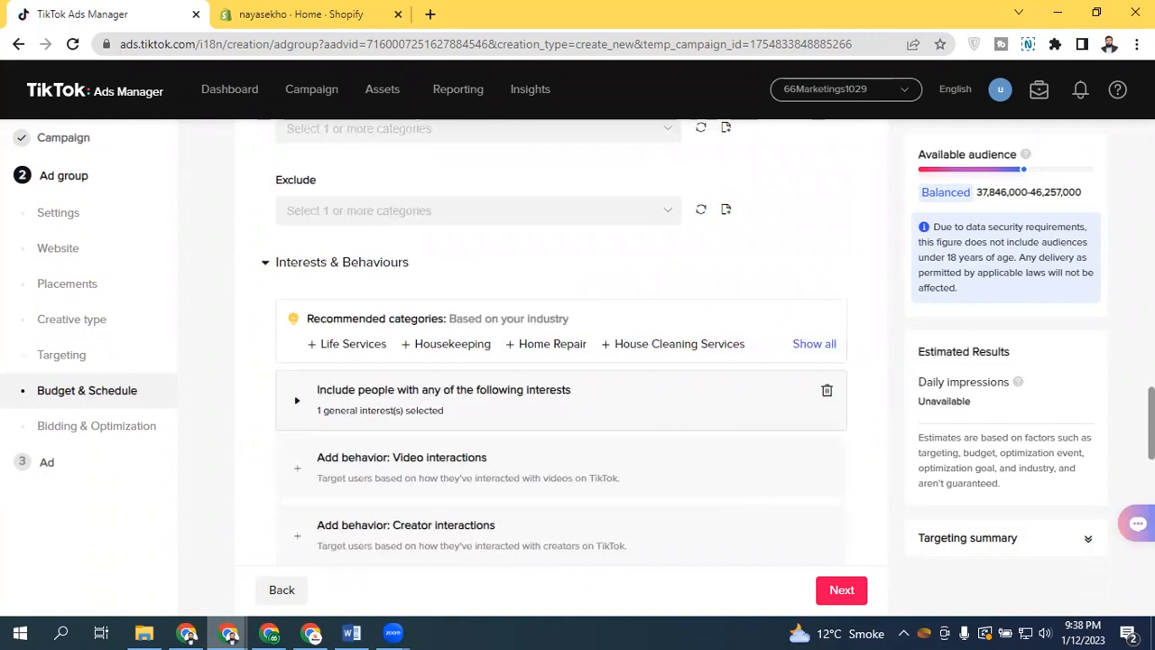
scroll(800, 415, up, 1)
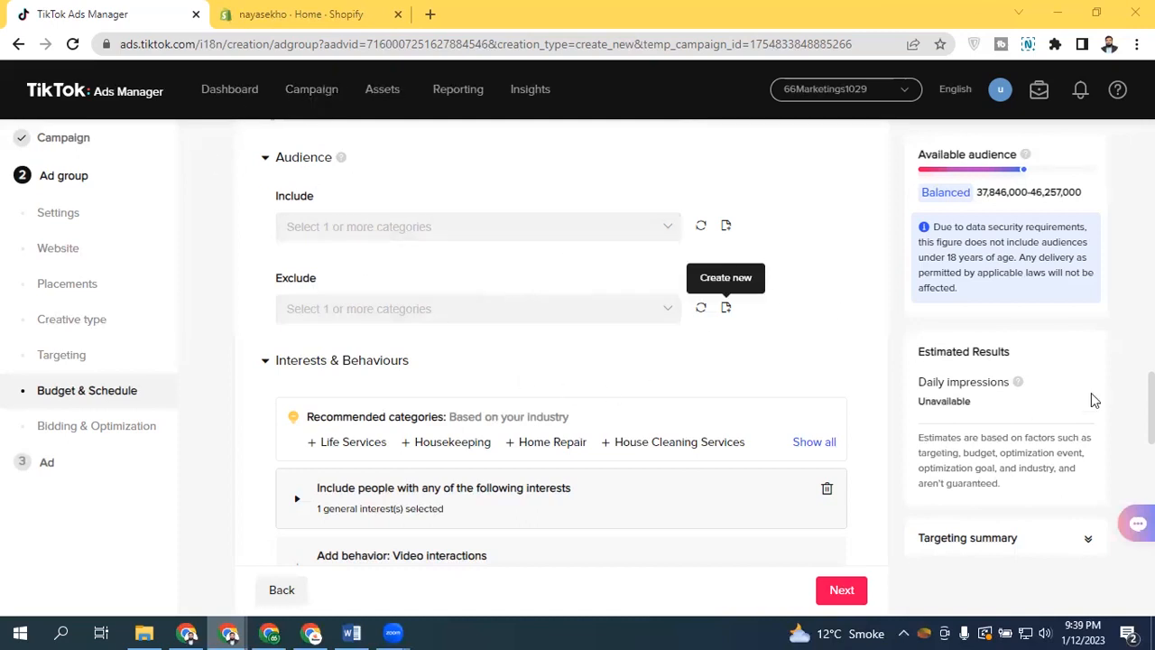
scroll(559, 343, up, 2)
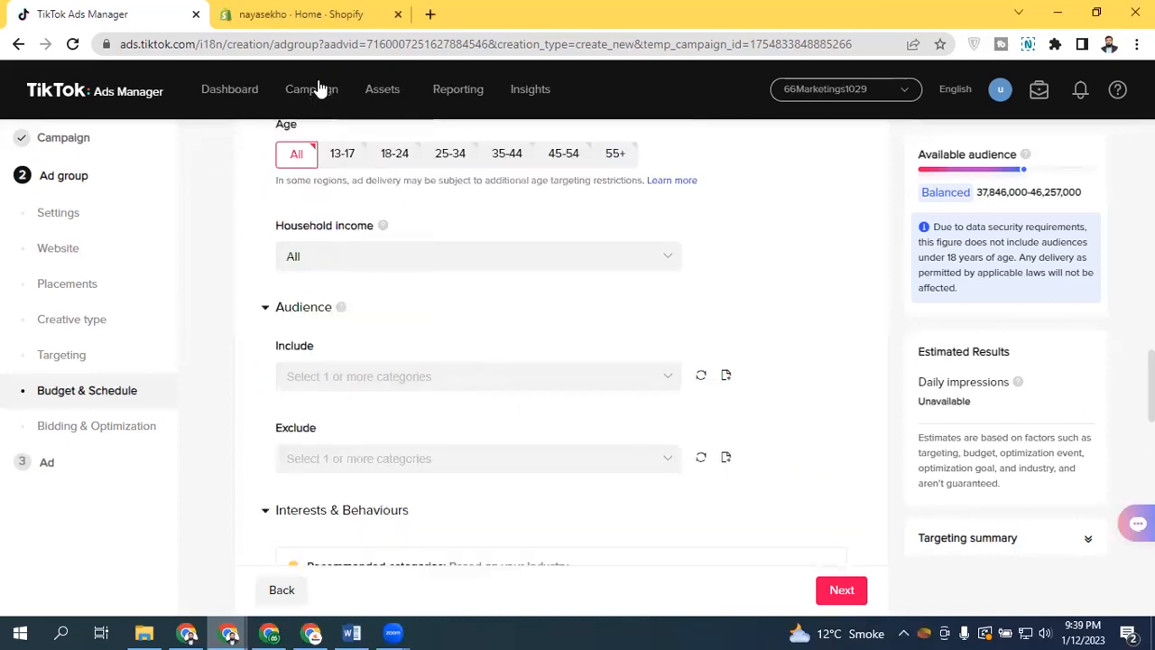
Go to the Audiences assets page and start creating a Custom Audience
mouse_move(381, 96)
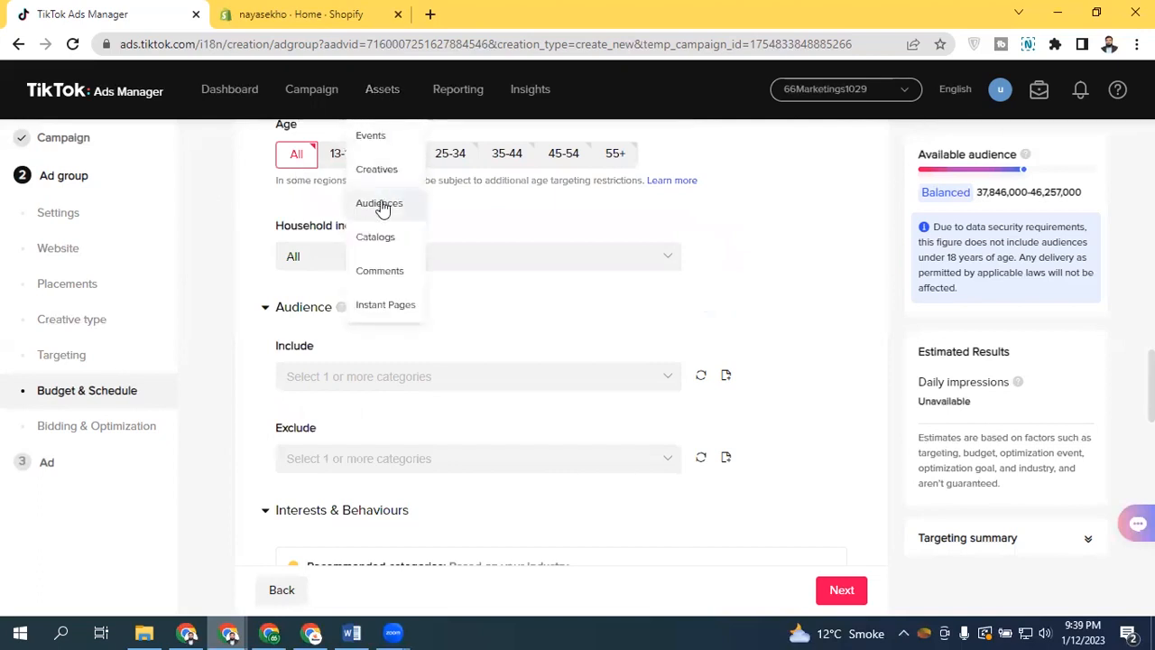
click(379, 203)
click(733, 386)
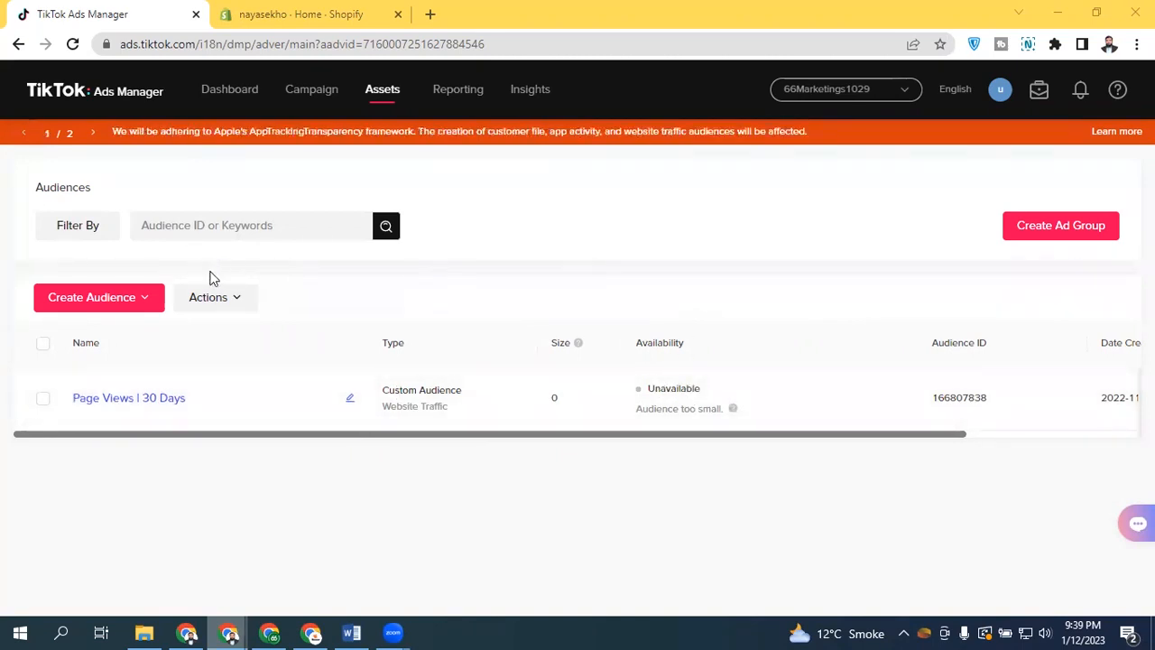
click(145, 304)
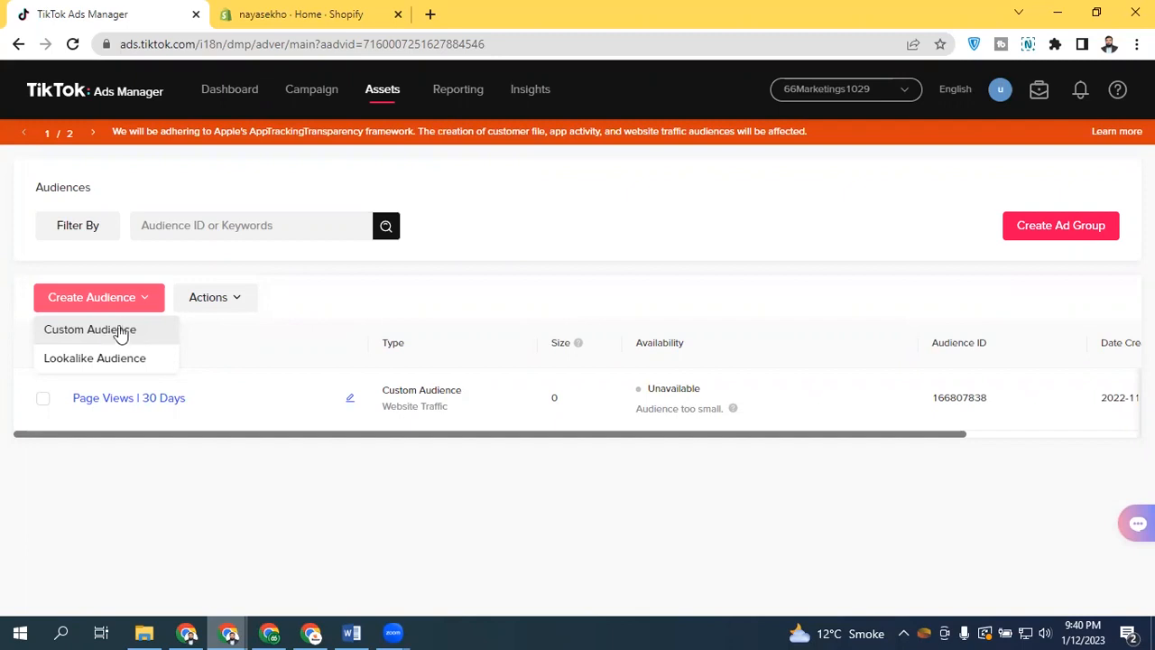
click(89, 330)
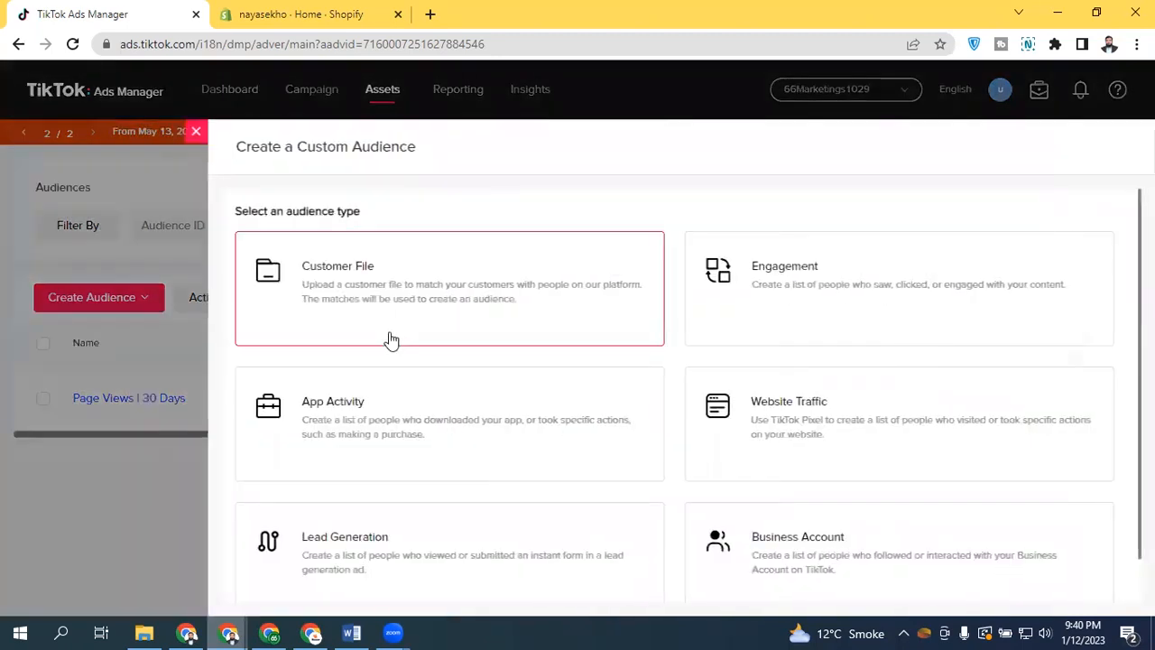
Browse the custom audience types and examine the Customer File audience form
scroll(689, 395, down, 1)
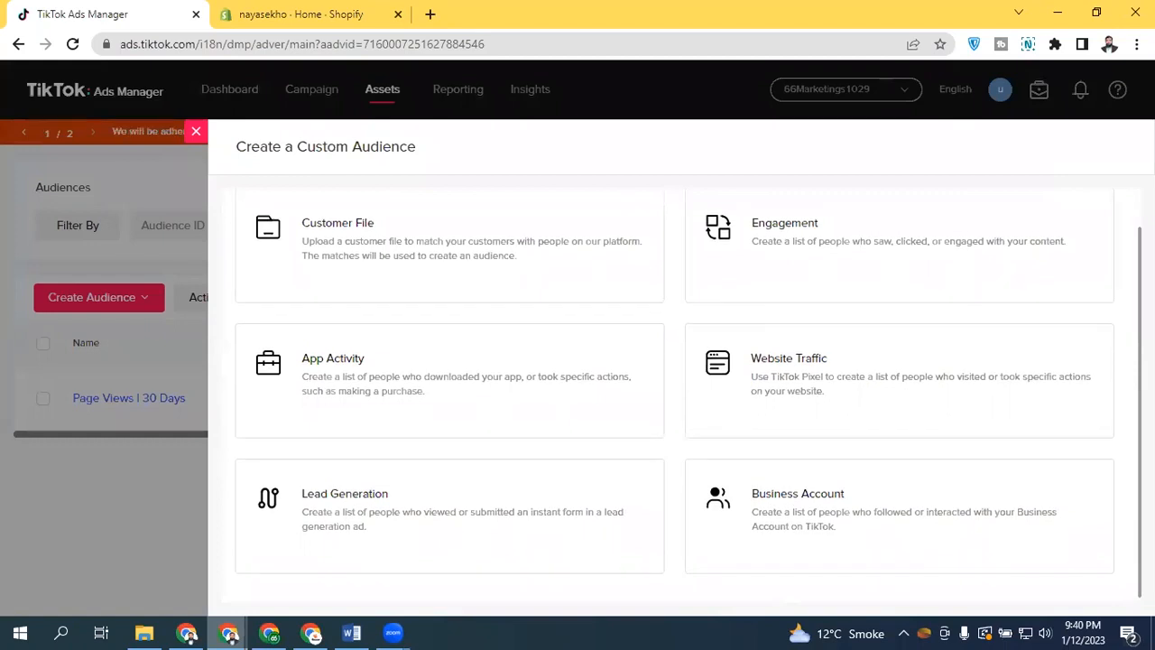
scroll(675, 395, up, 1)
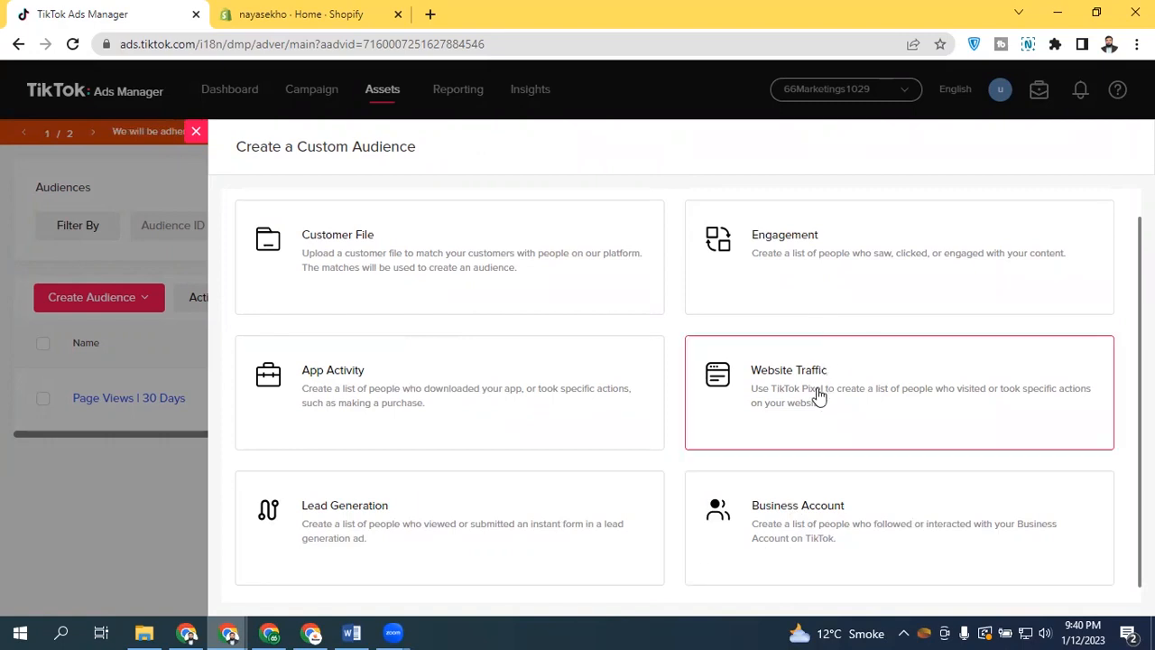
click(346, 278)
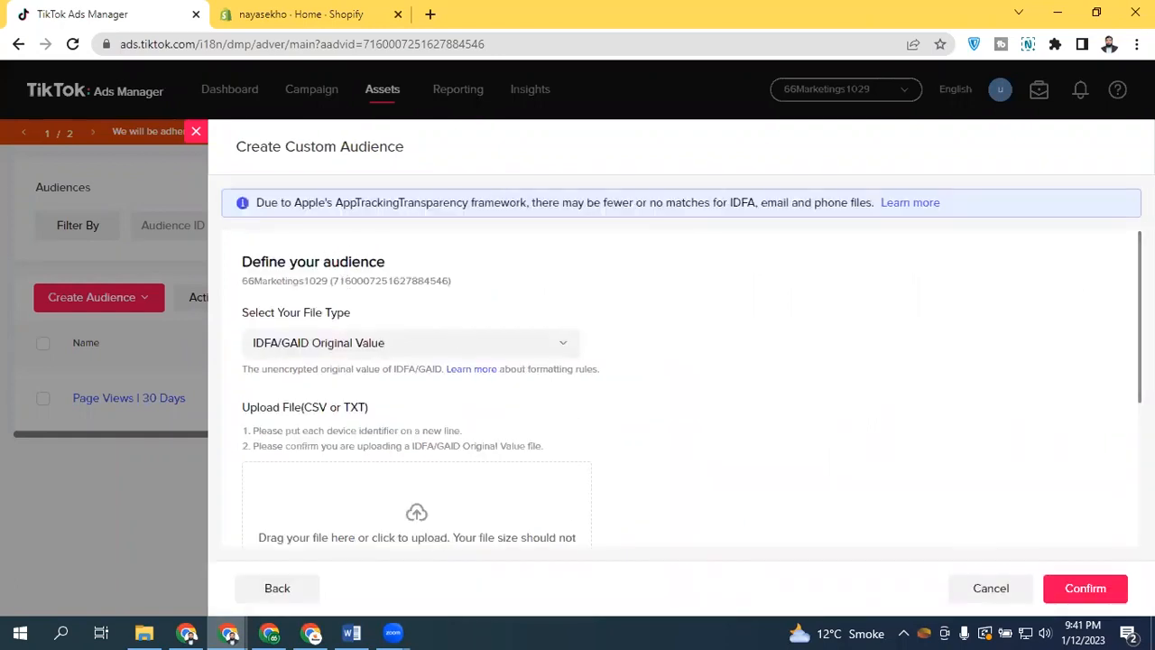
scroll(1088, 273, down, 1)
scroll(885, 334, down, 1)
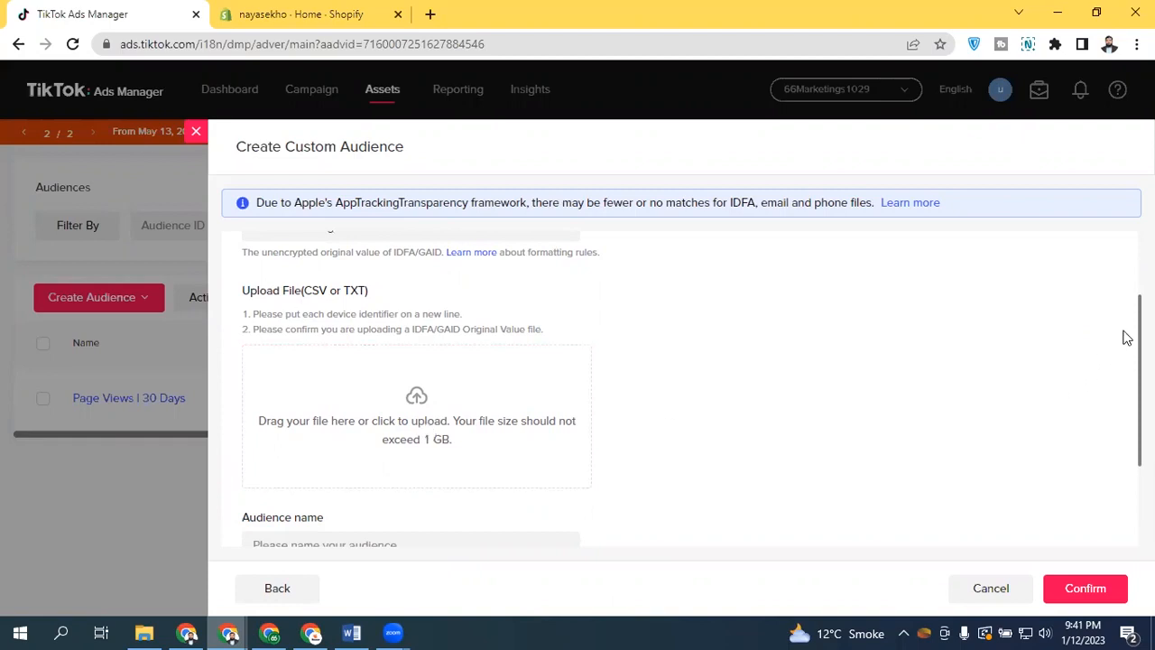
scroll(692, 388, down, 3)
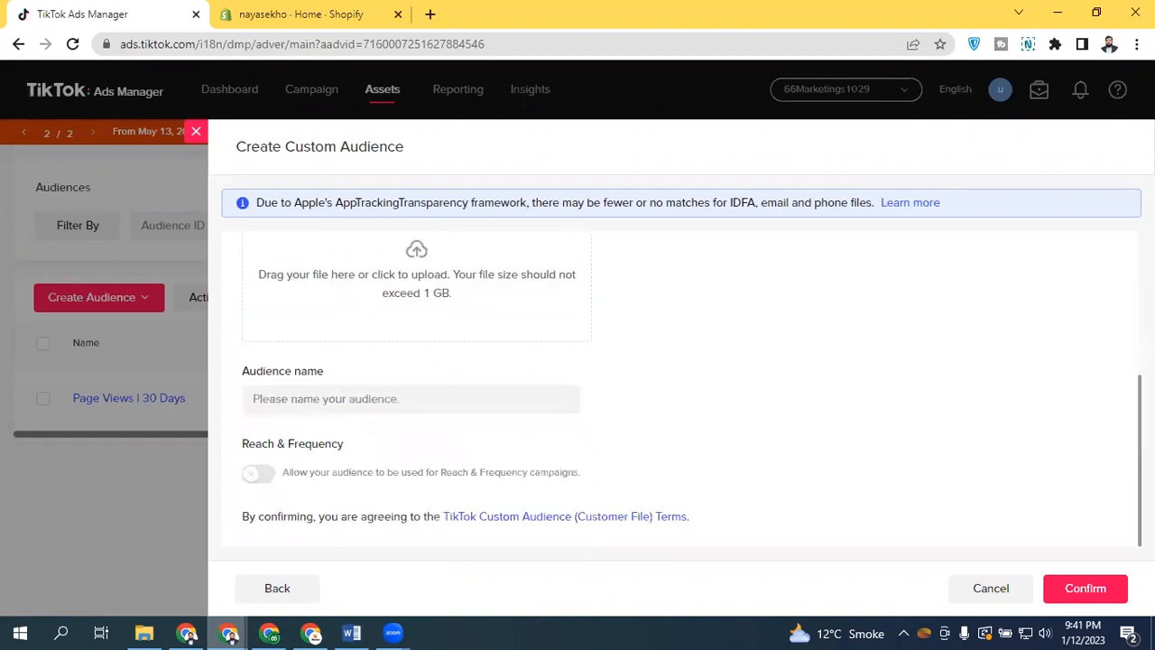
scroll(677, 388, up, 2)
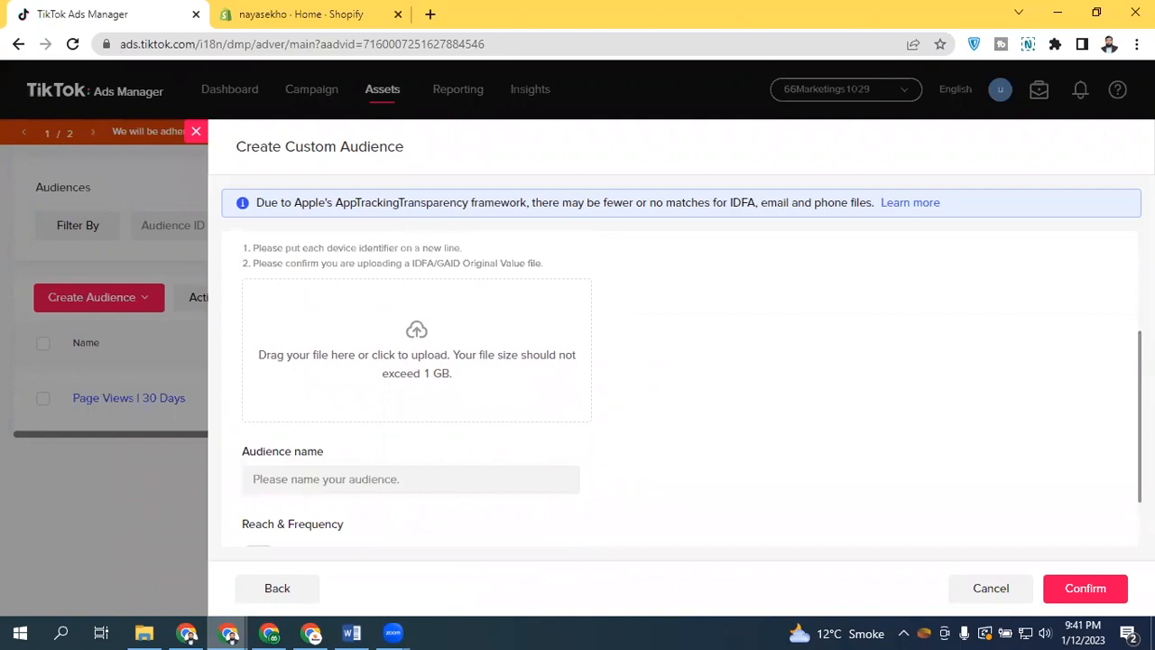
scroll(1101, 270, up, 3)
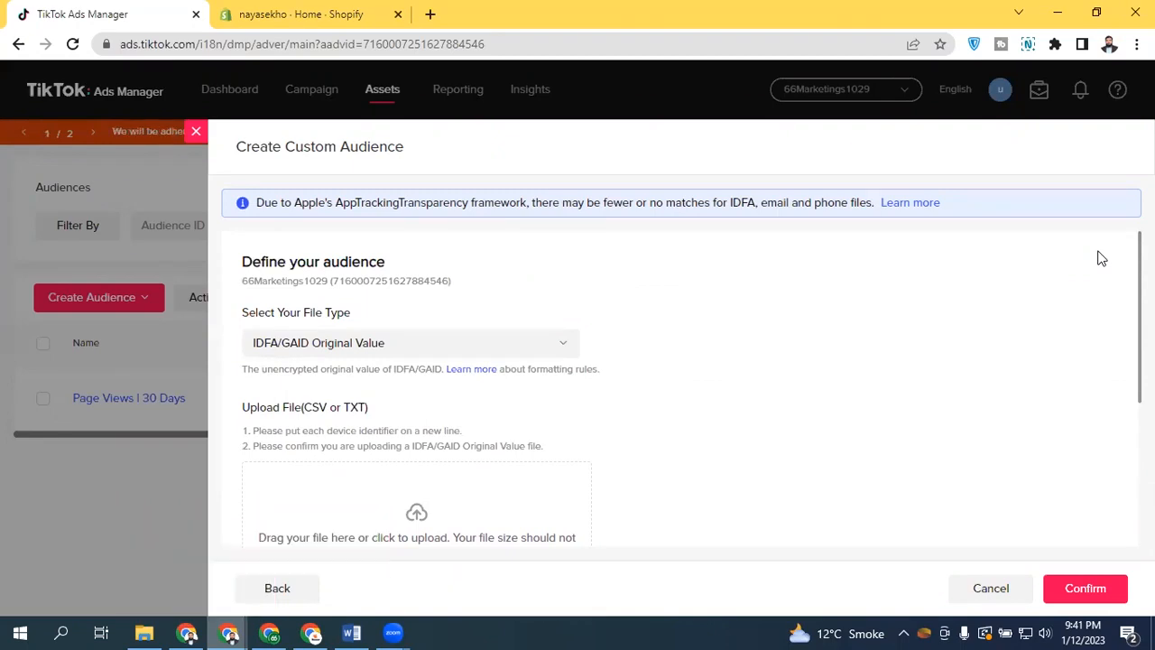
Close the Customer File form and start creating a new Website Traffic custom audience
click(198, 134)
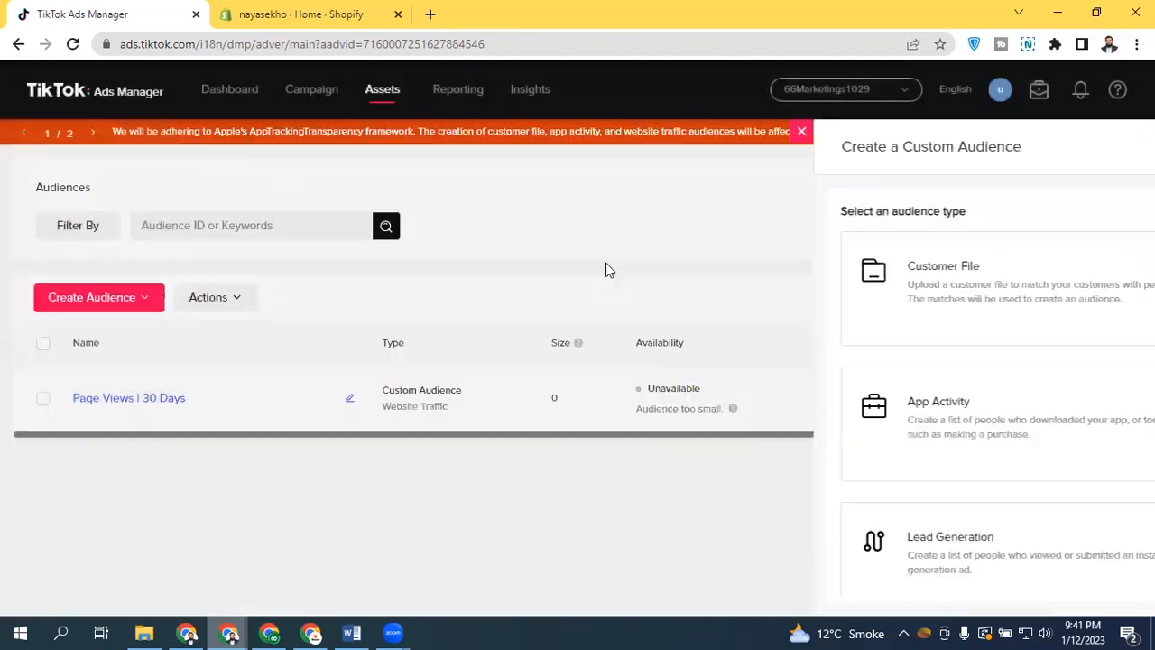
click(95, 298)
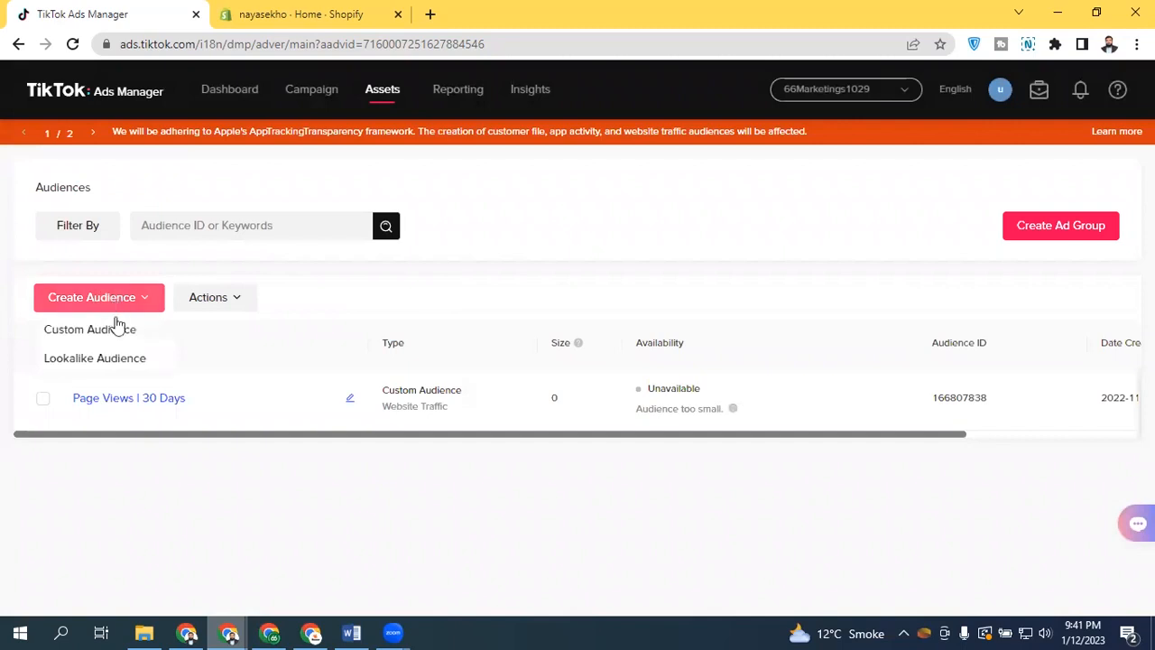
click(126, 331)
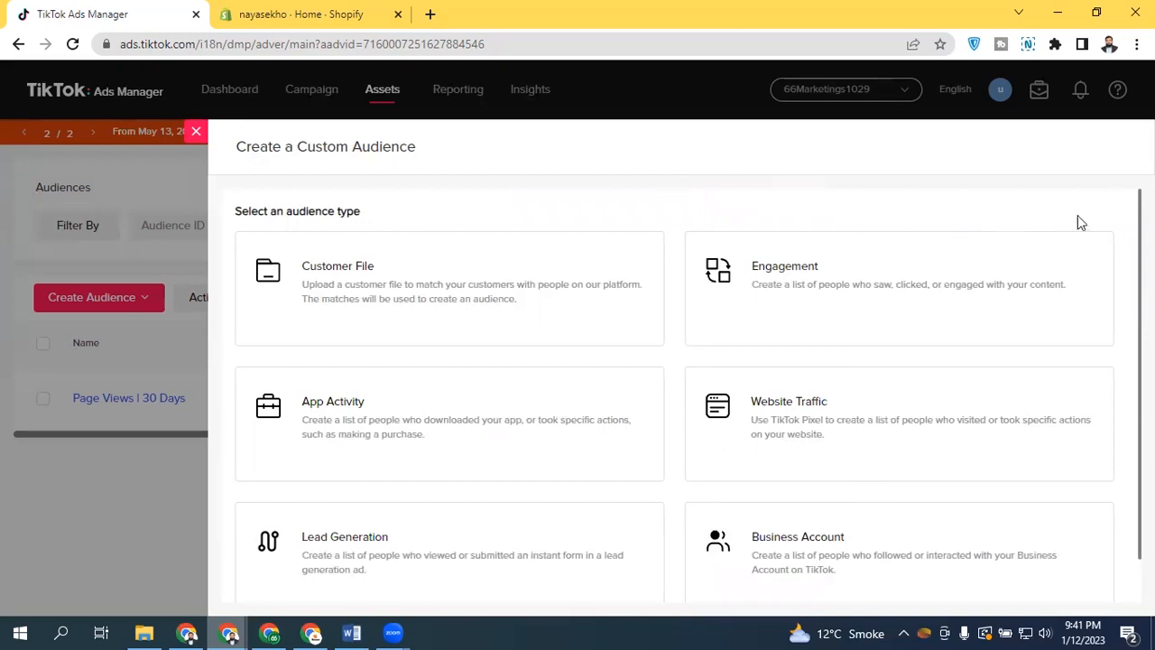
scroll(1007, 313, down, 1)
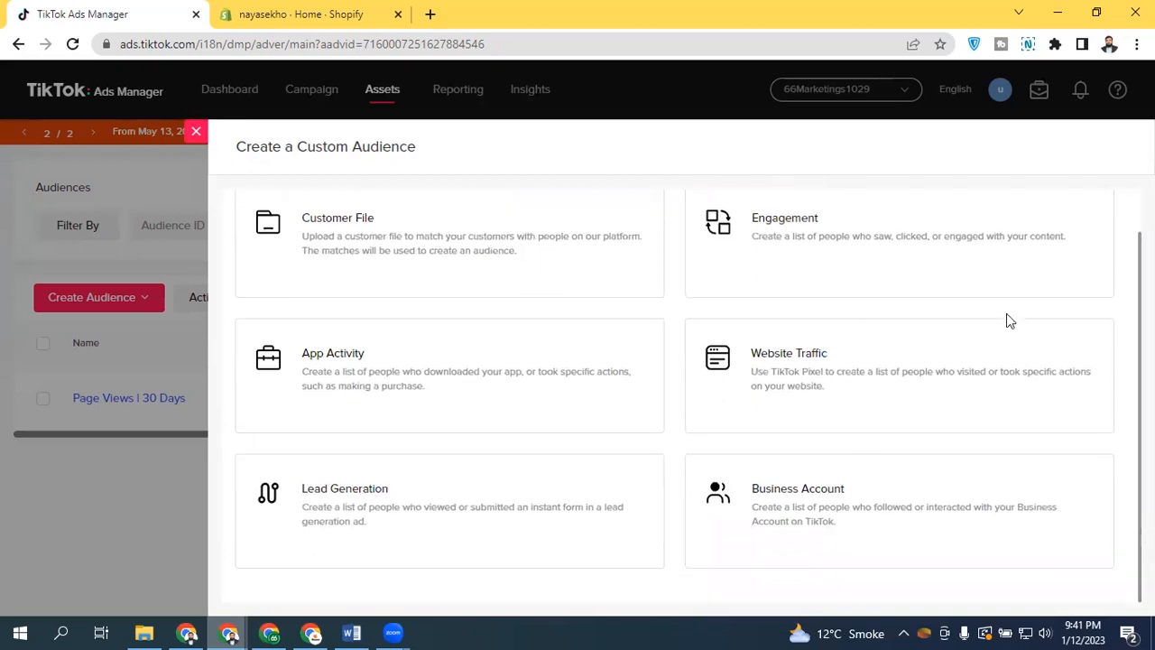
click(746, 390)
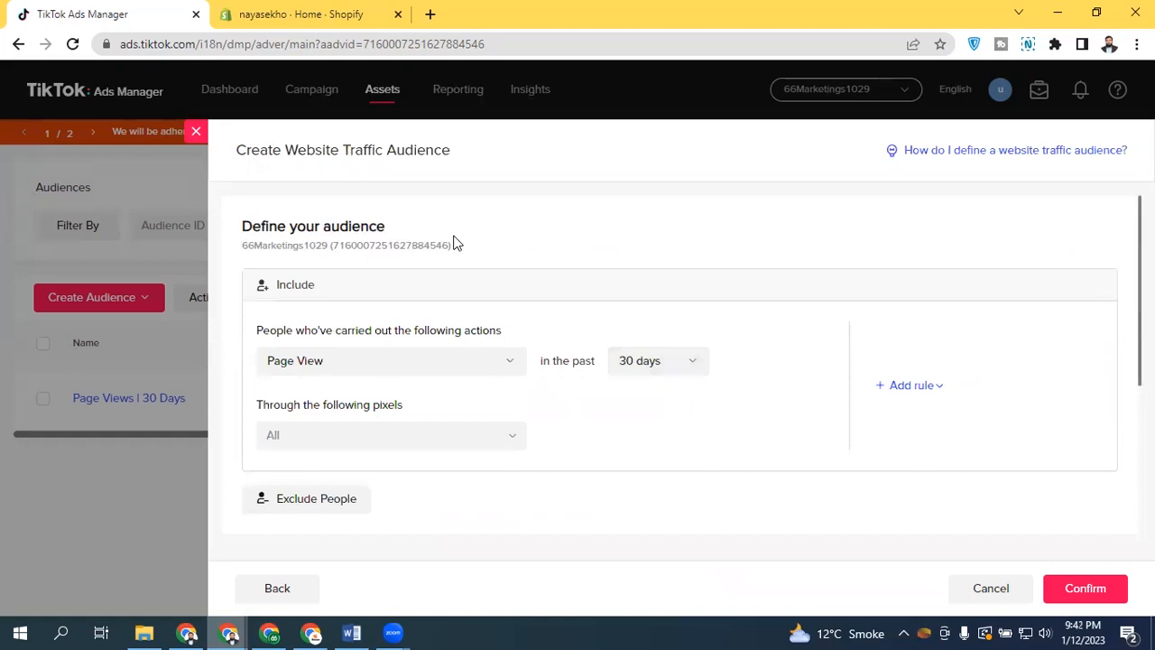
Set the include rule to people who placed an order, tracked through the Nayasekho Pixel
click(436, 363)
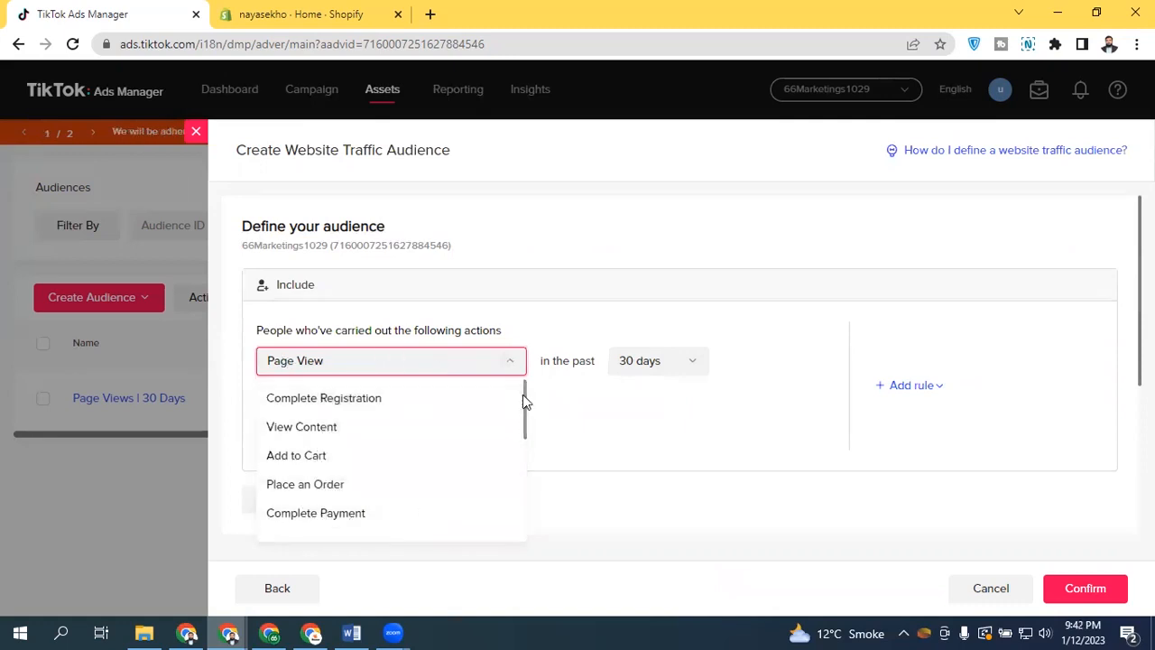
drag(524, 406, 525, 425)
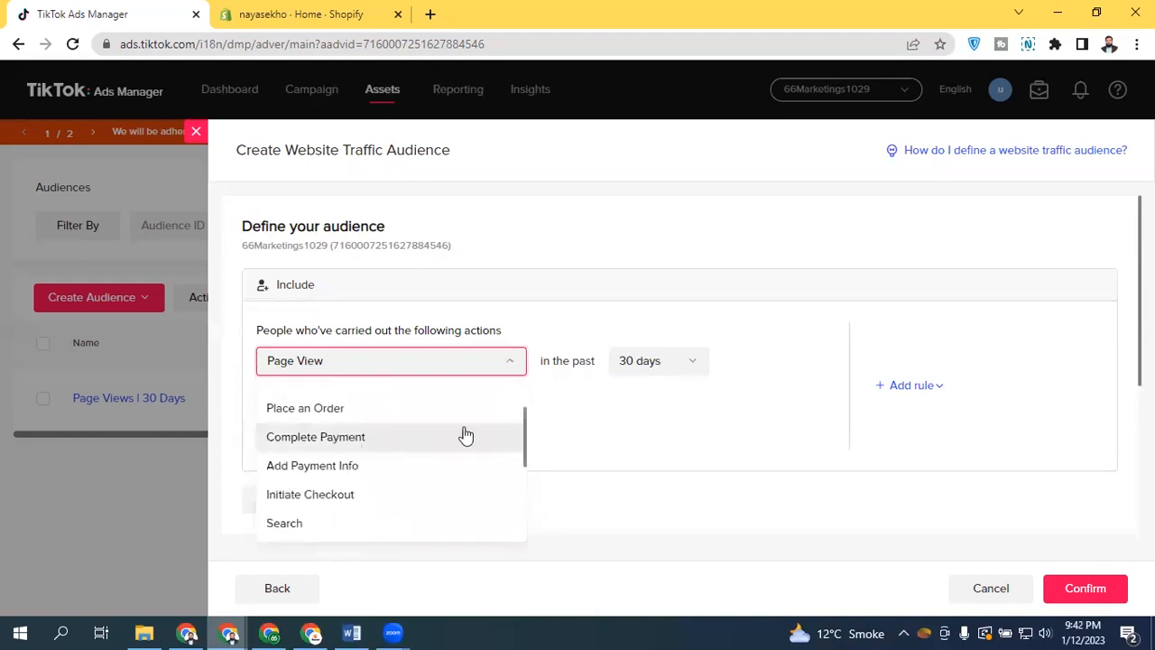
drag(523, 415, 523, 523)
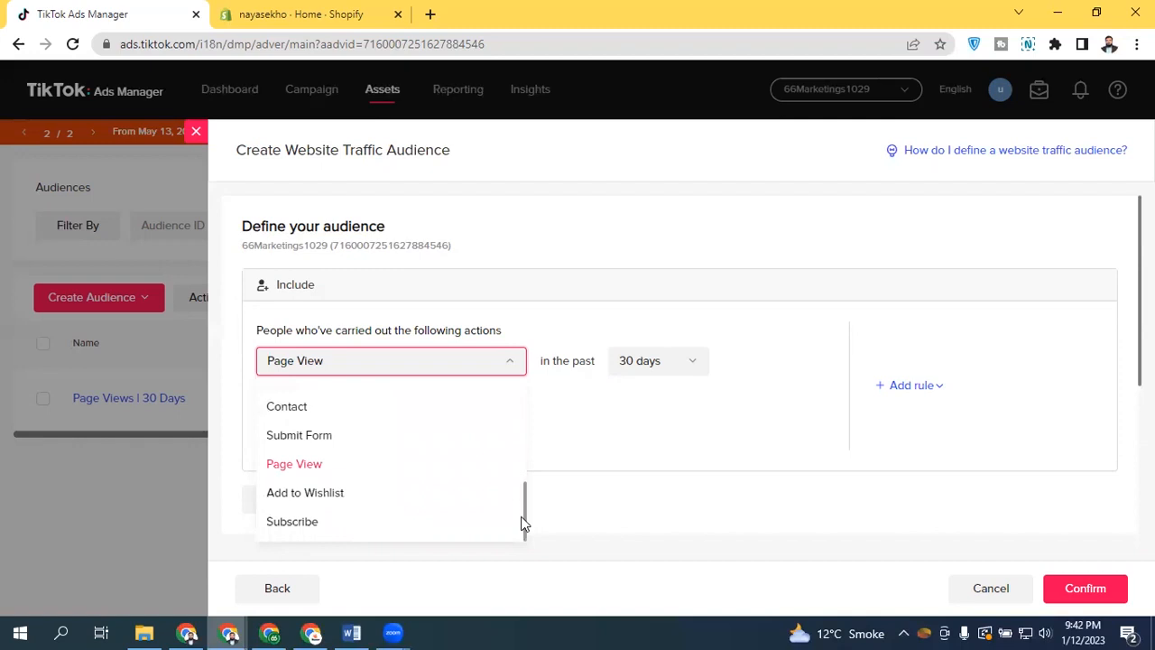
drag(520, 482, 515, 392)
click(331, 485)
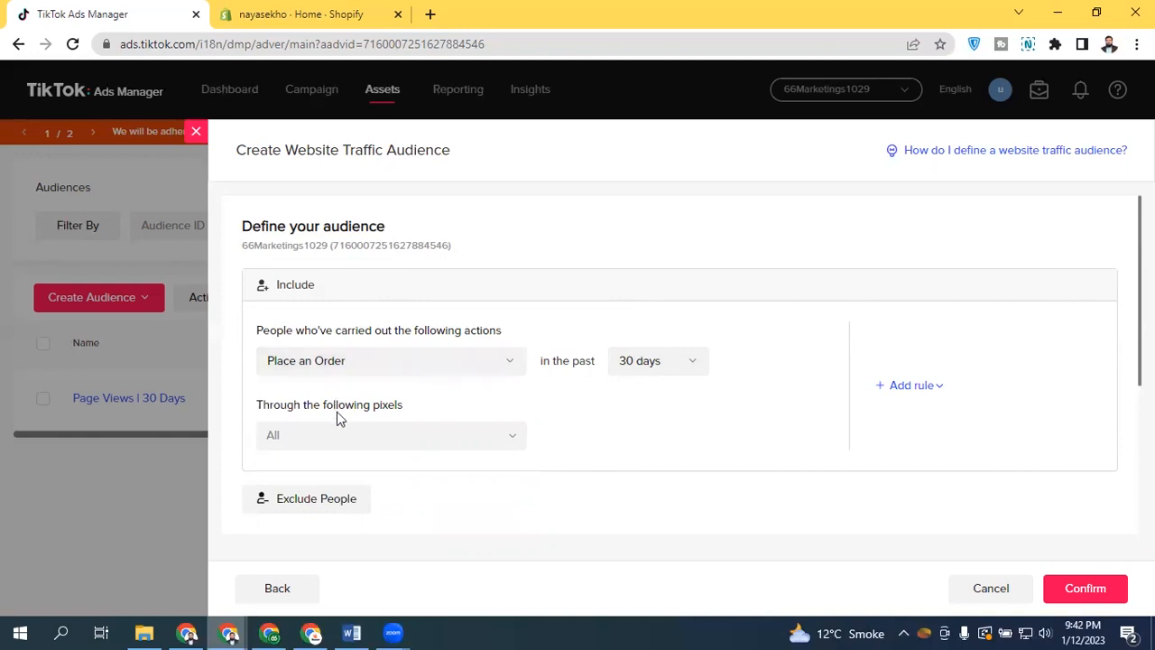
click(385, 436)
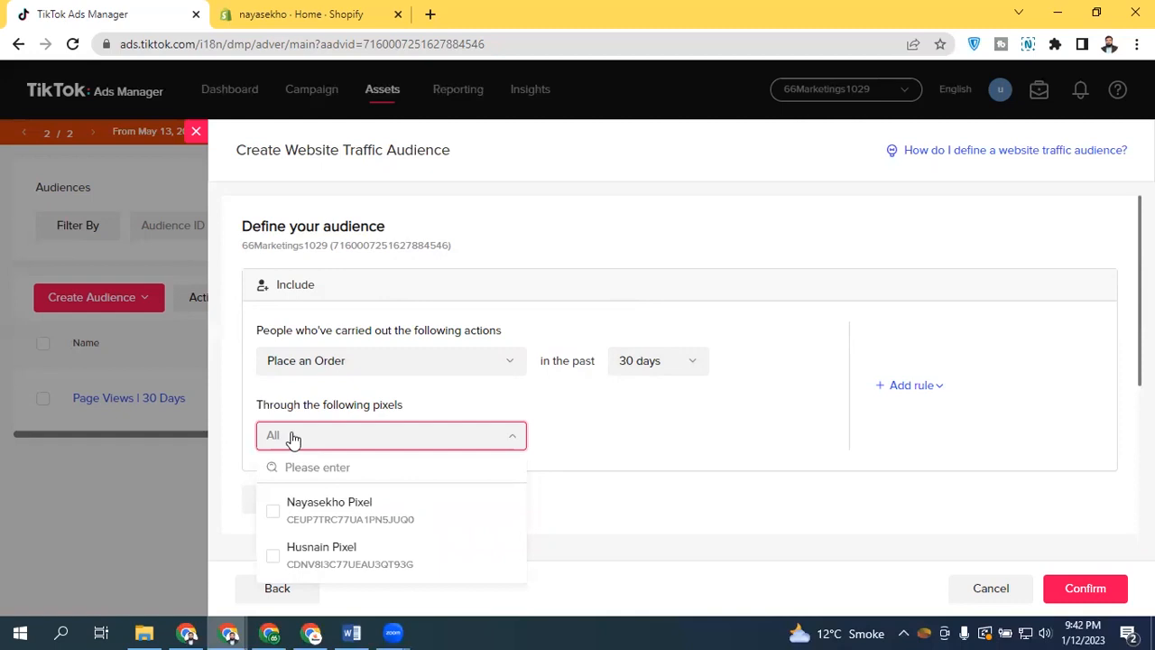
click(272, 510)
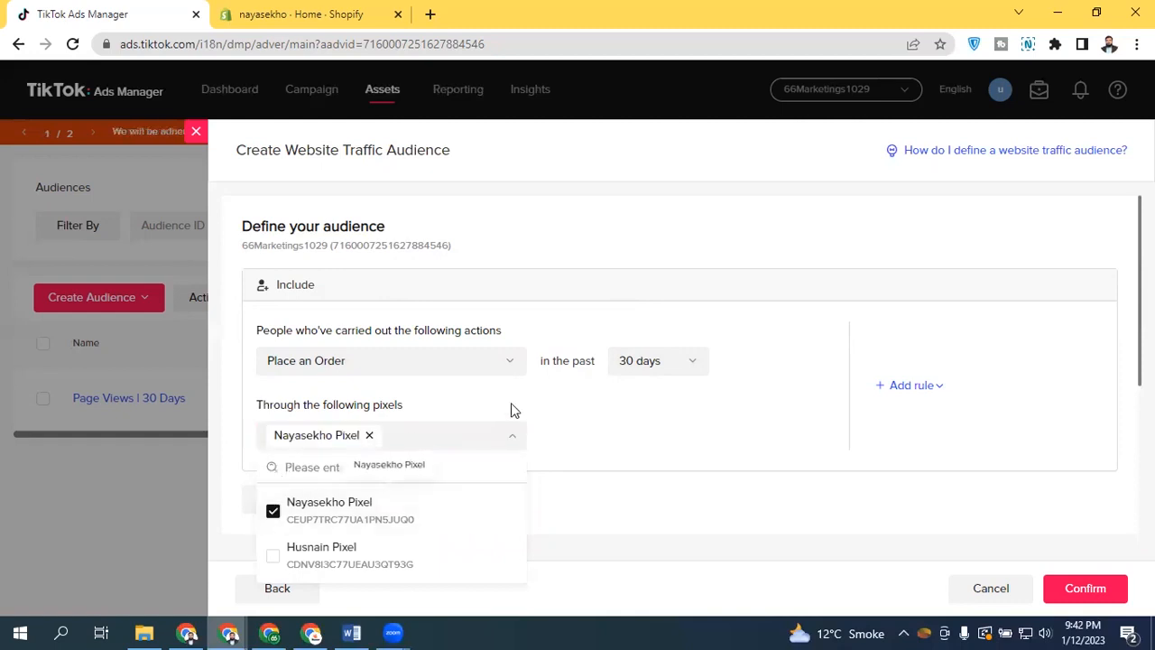
click(532, 399)
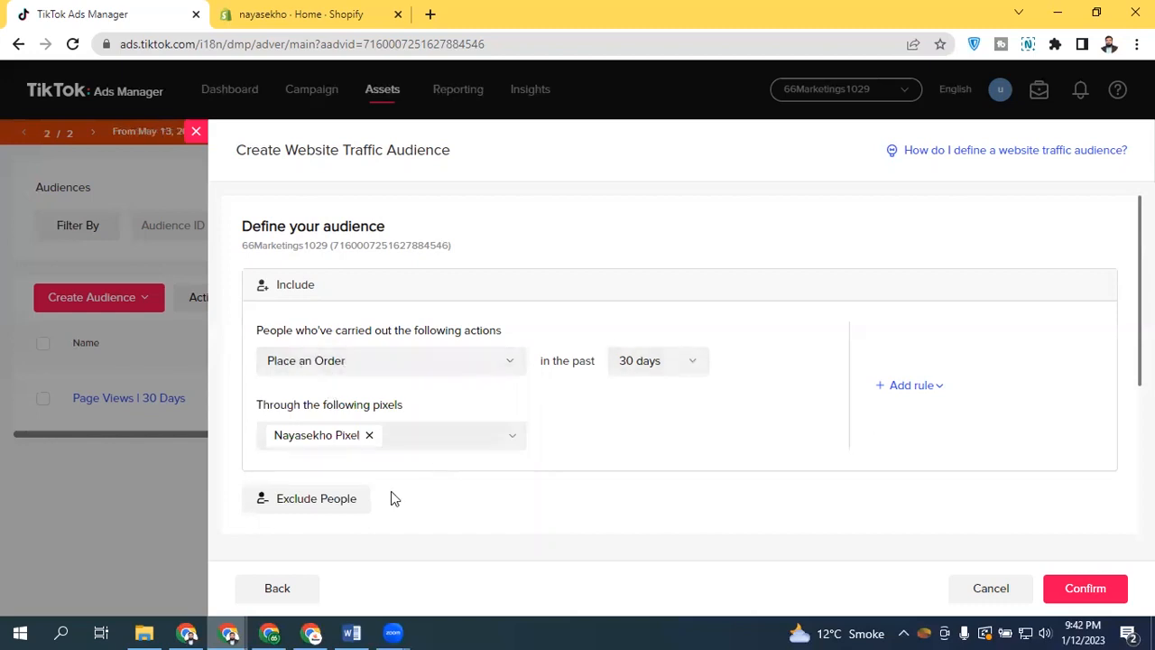
Change the include rule's action to View Content
scroll(619, 353, down, 3)
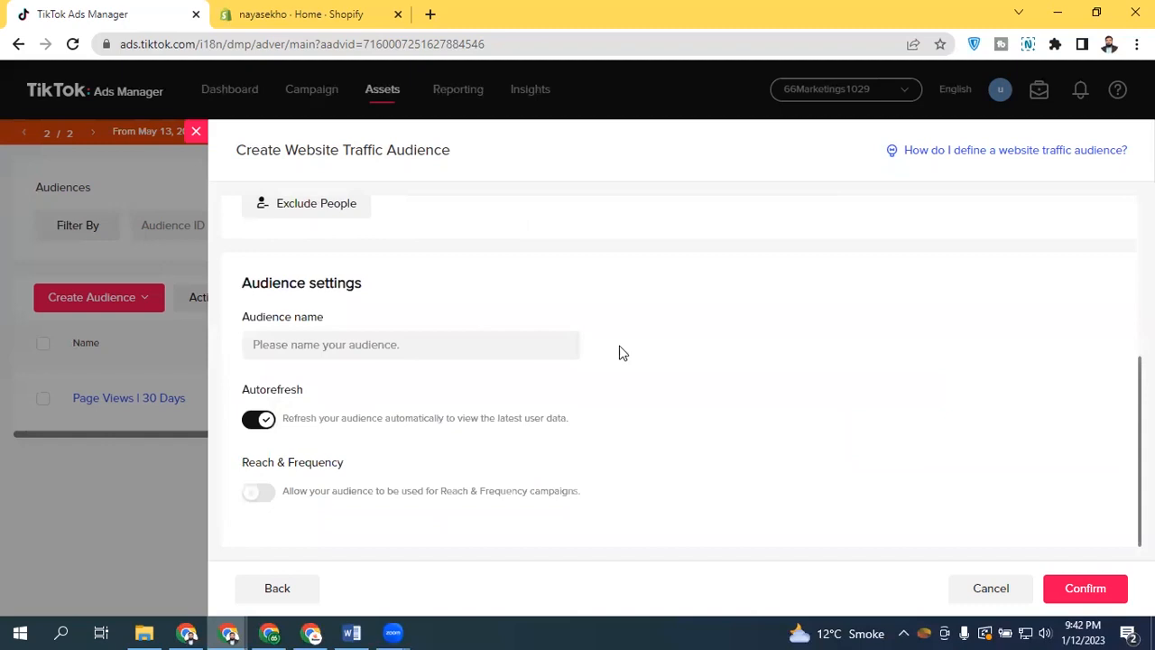
click(366, 345)
drag(1094, 395, 1087, 337)
click(1007, 250)
scroll(1004, 251, up, 5)
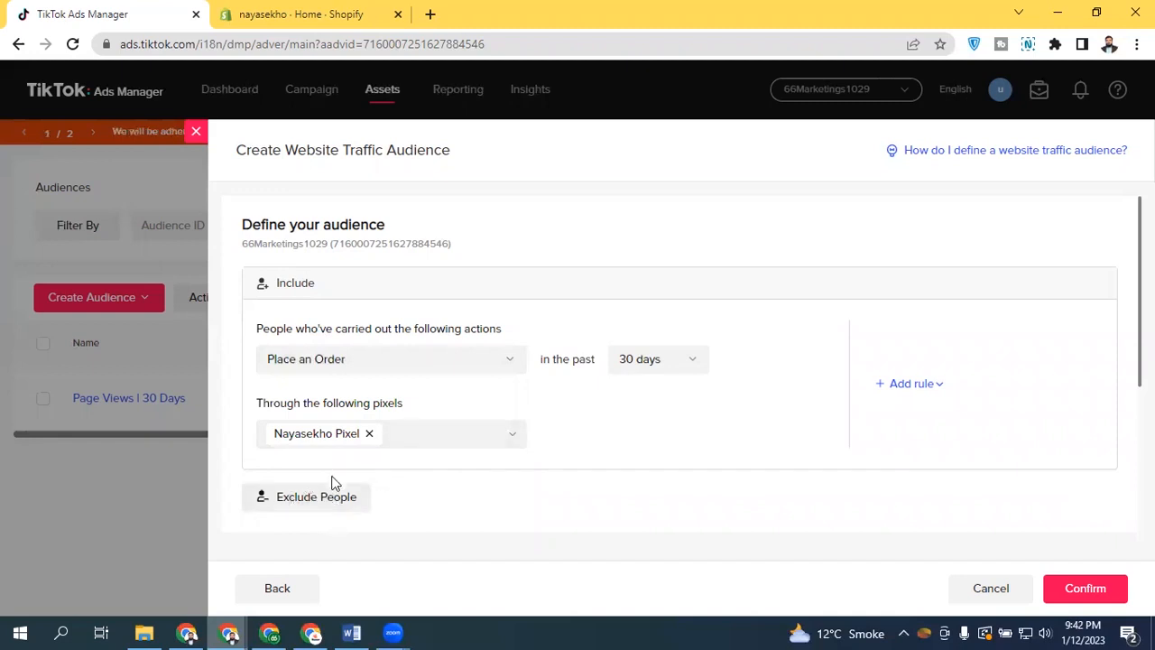
click(925, 385)
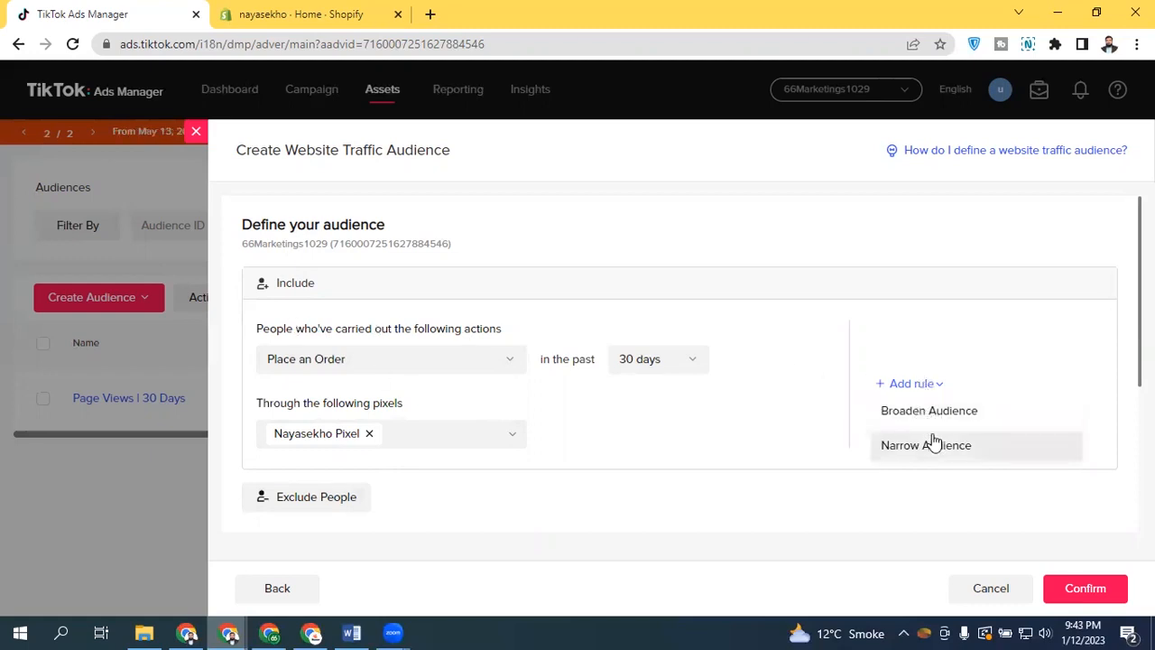
click(430, 359)
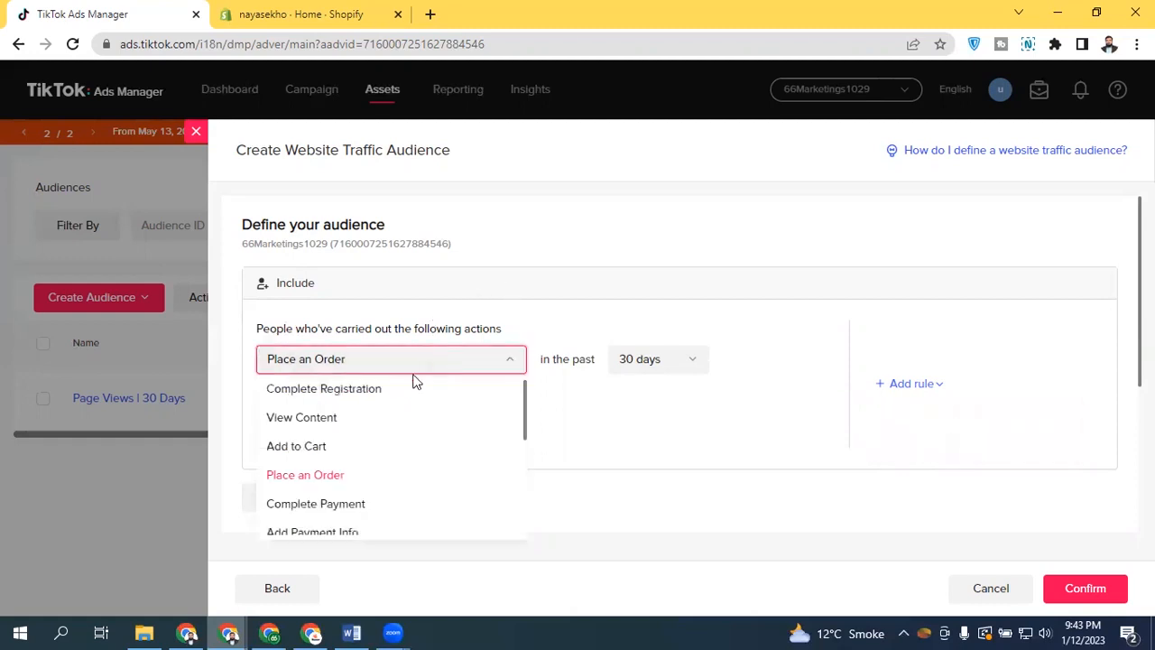
click(403, 424)
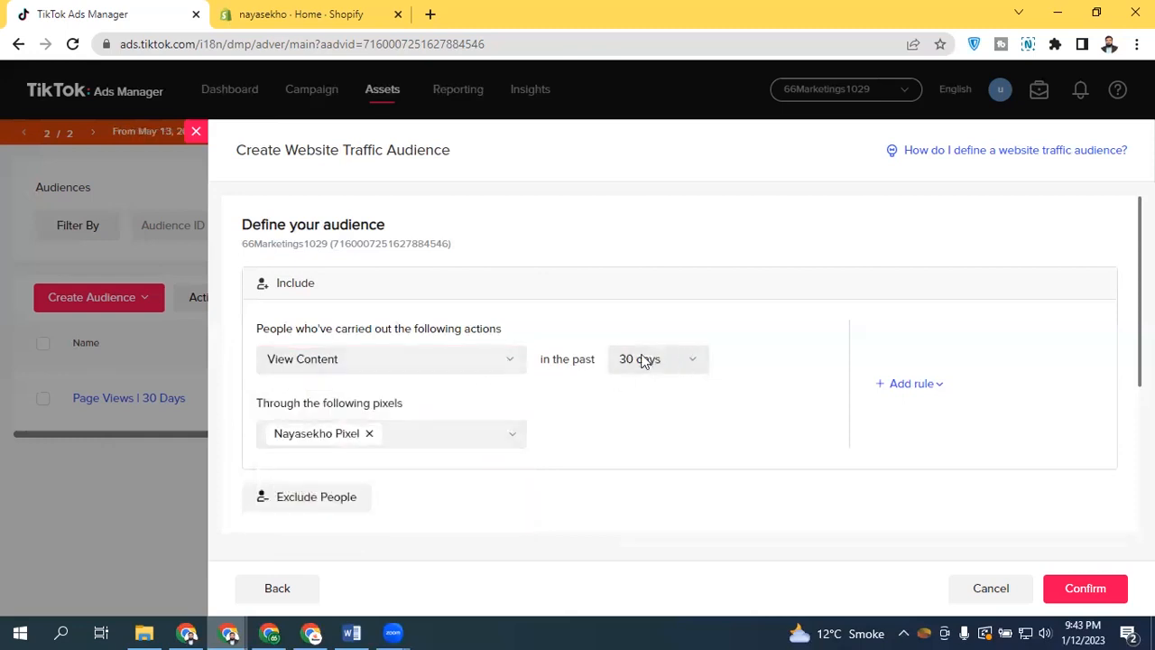
Add a Narrow Audience rule for people who added to cart, tracked through the Nayasekho Pixel
mouse_move(909, 385)
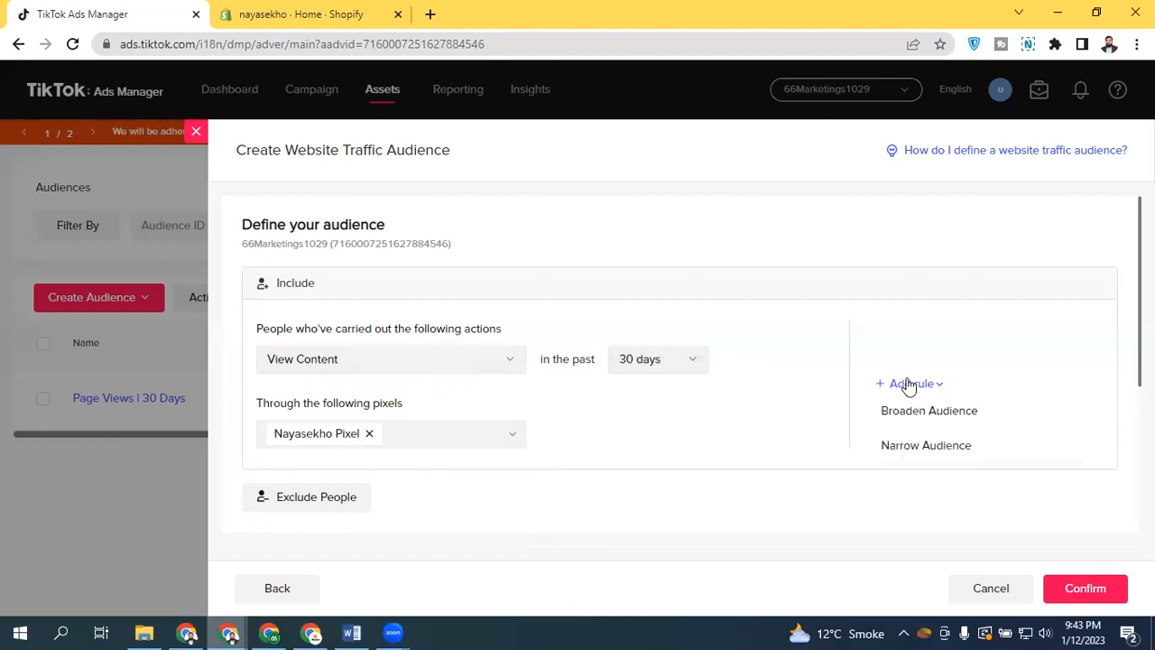
click(925, 445)
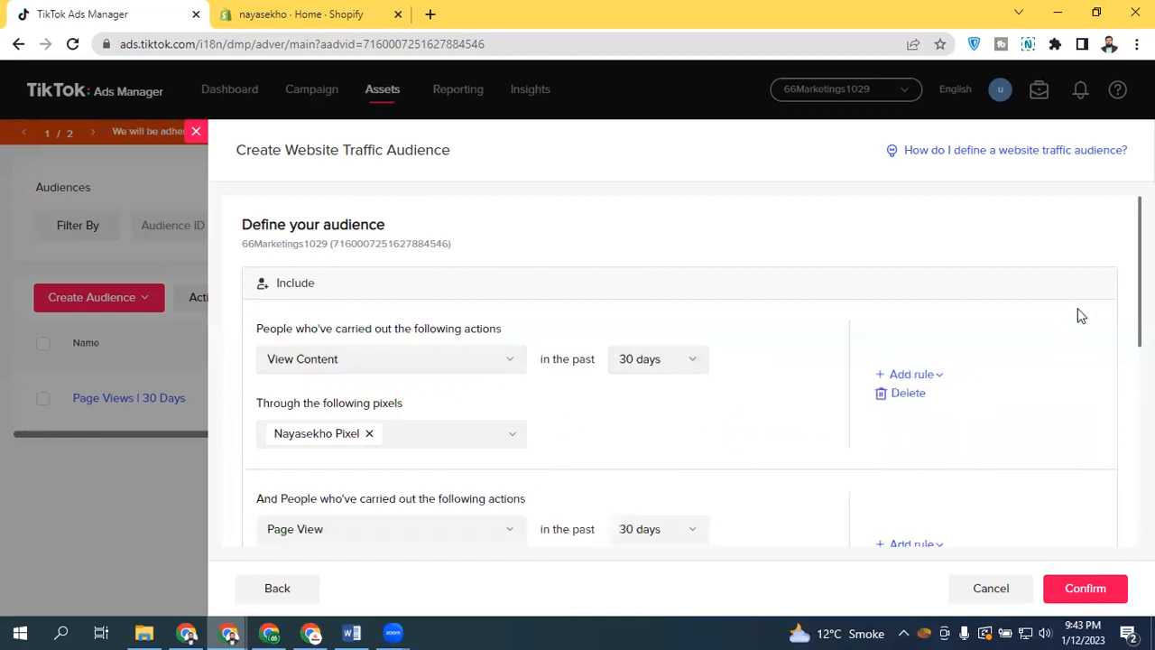
scroll(1080, 315, down, 3)
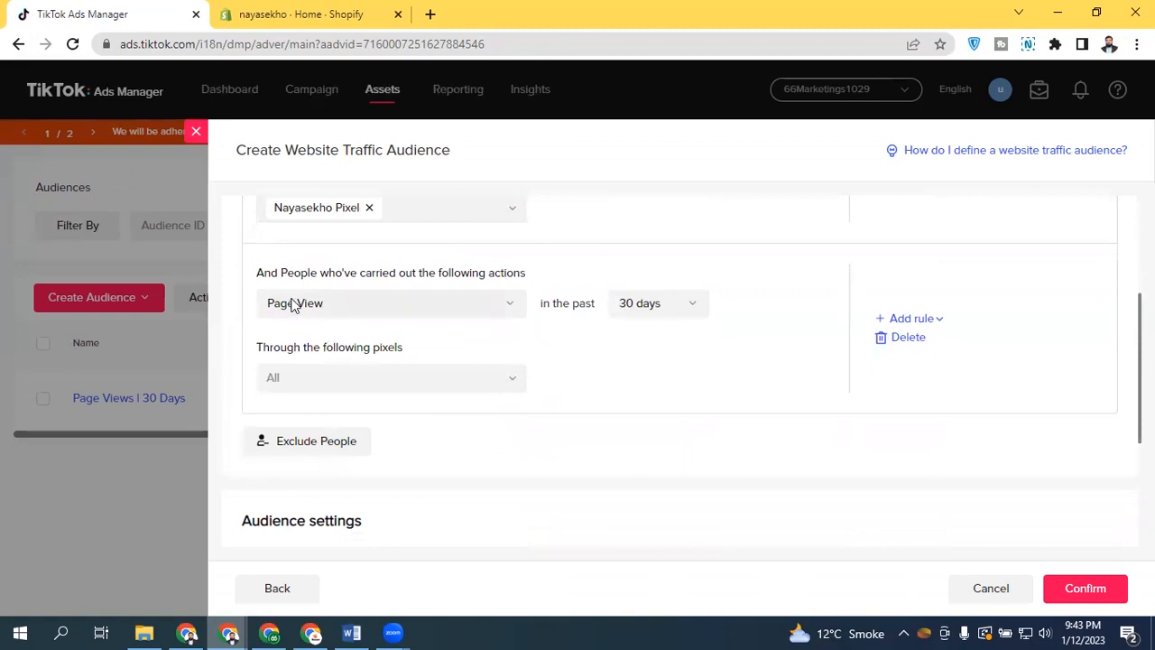
drag(258, 272, 301, 272)
click(310, 268)
click(354, 305)
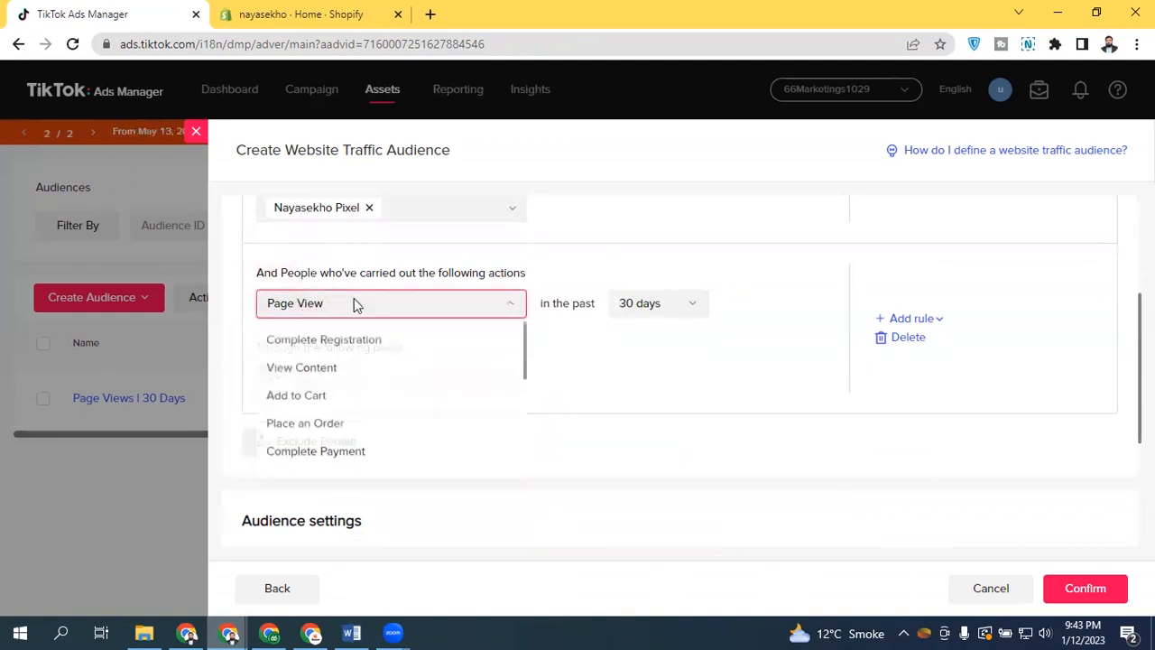
click(325, 398)
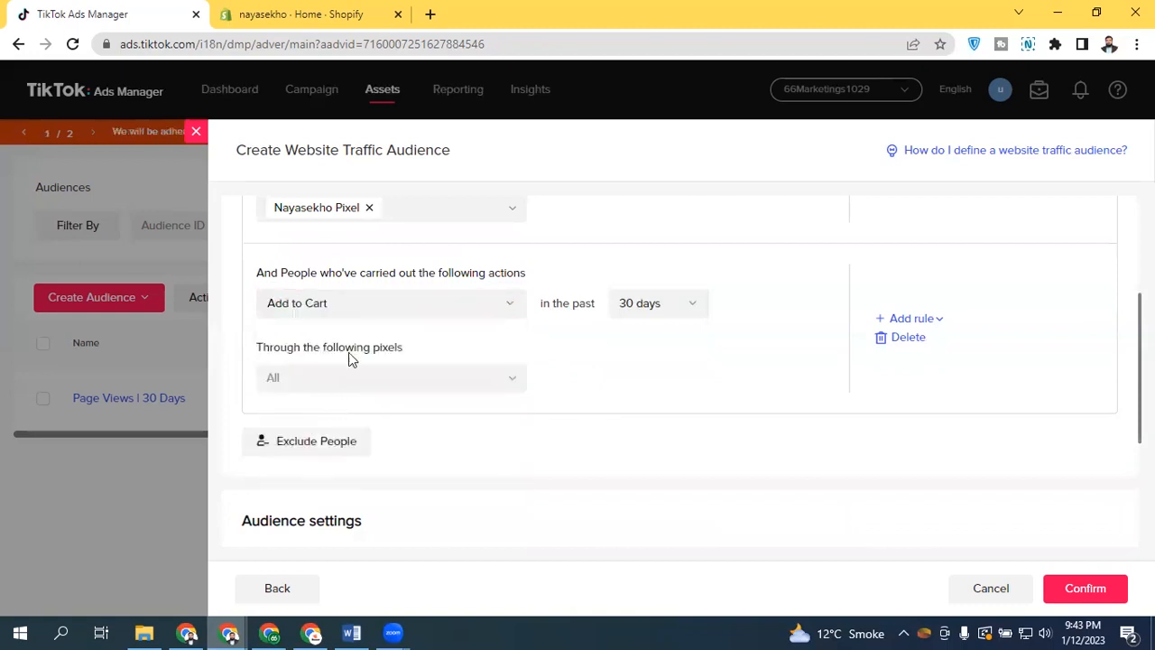
click(366, 382)
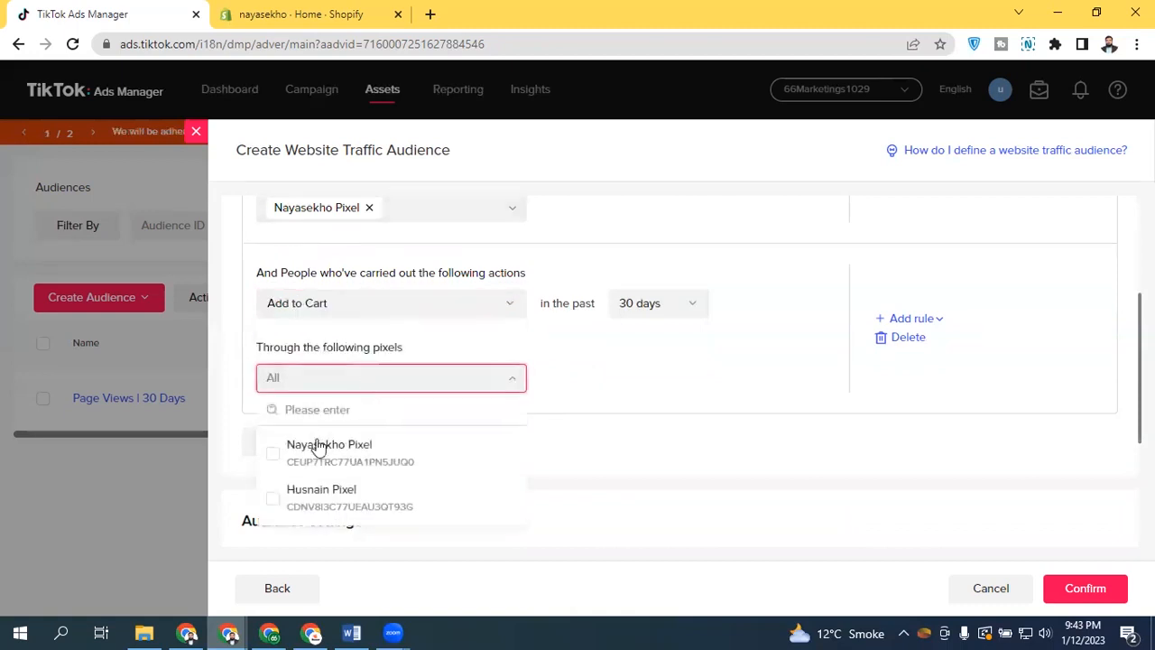
click(317, 443)
click(482, 337)
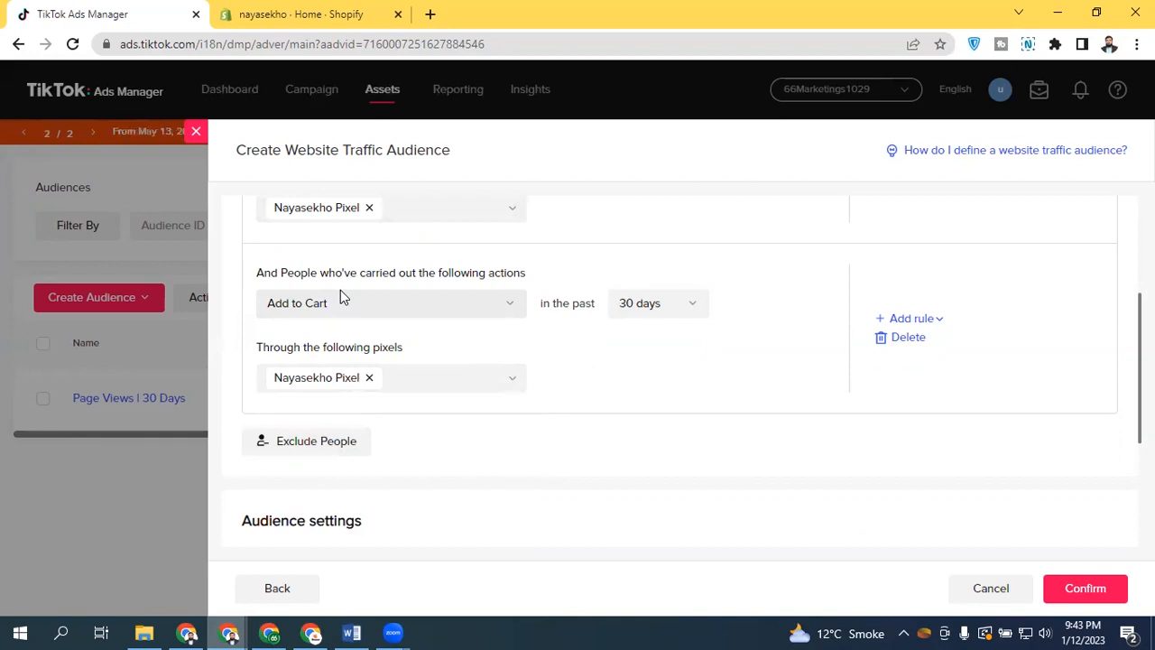
Add an exclusion for people who placed an order, tracked through the Nayasekho Pixel
click(330, 443)
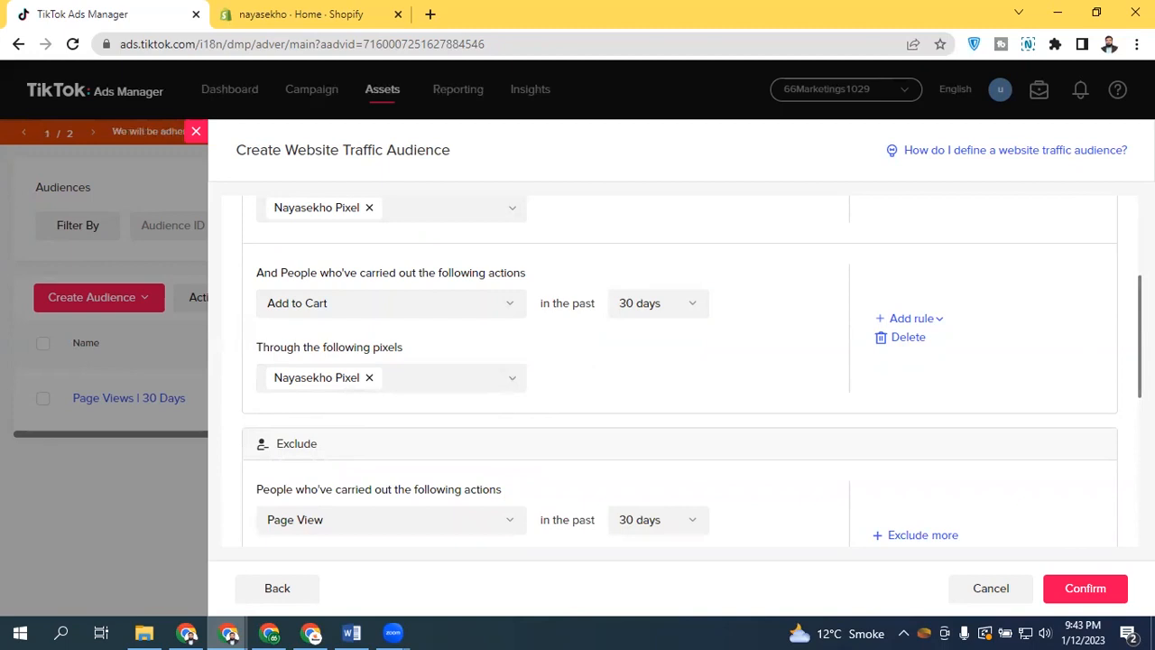
scroll(377, 266, down, 3)
click(377, 262)
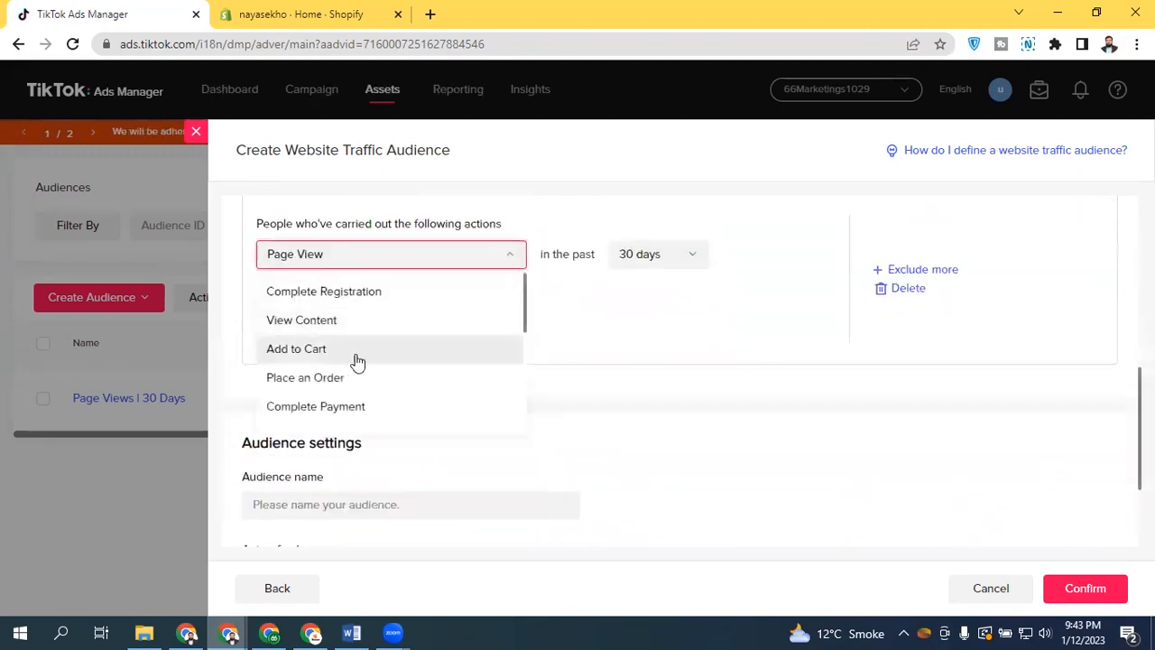
click(371, 387)
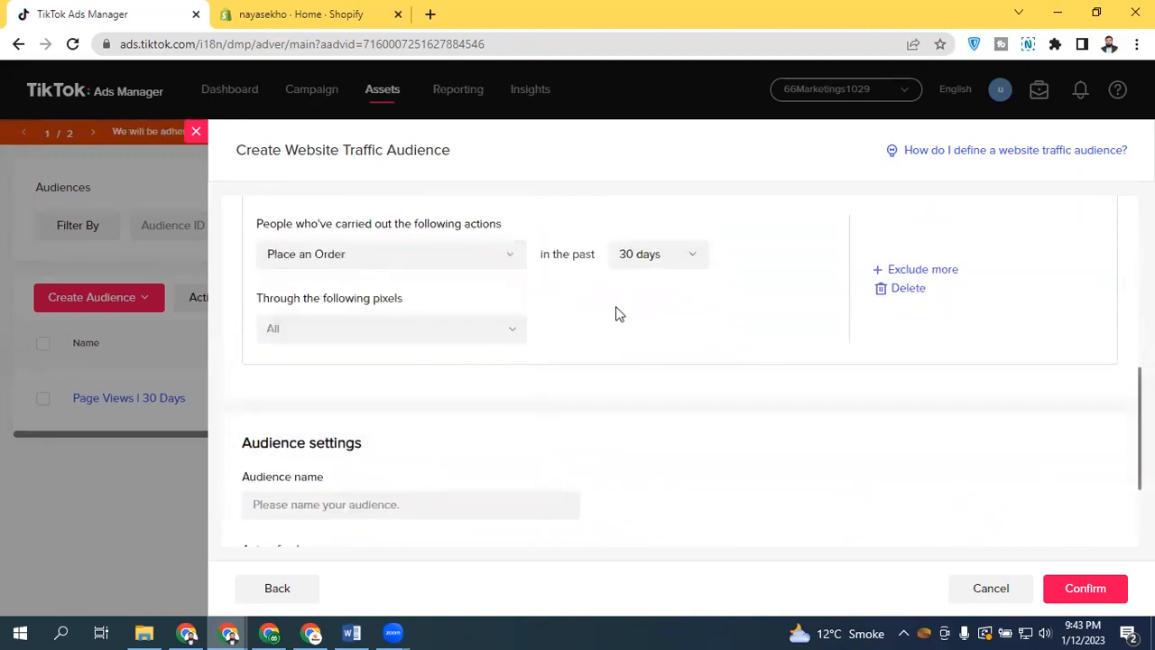
click(433, 336)
click(370, 397)
click(757, 314)
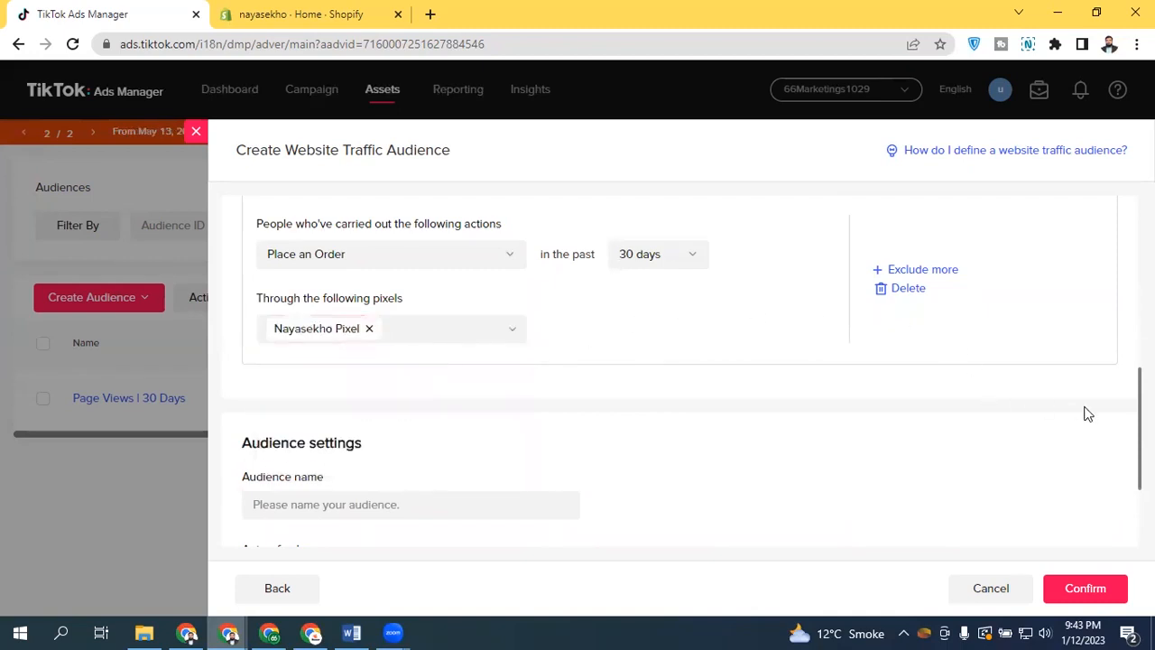
Review the include and exclude rules and the audience settings, then go back to the audience type selection
scroll(1086, 413, up, 3)
scroll(407, 374, up, 2)
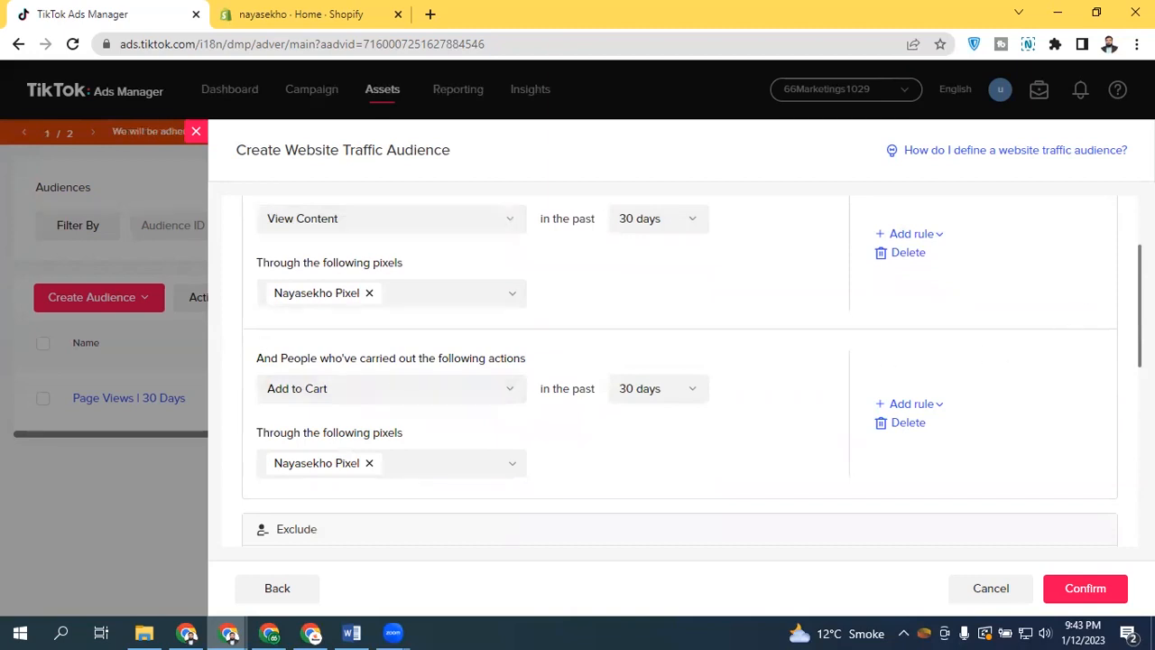
scroll(677, 370, down, 4)
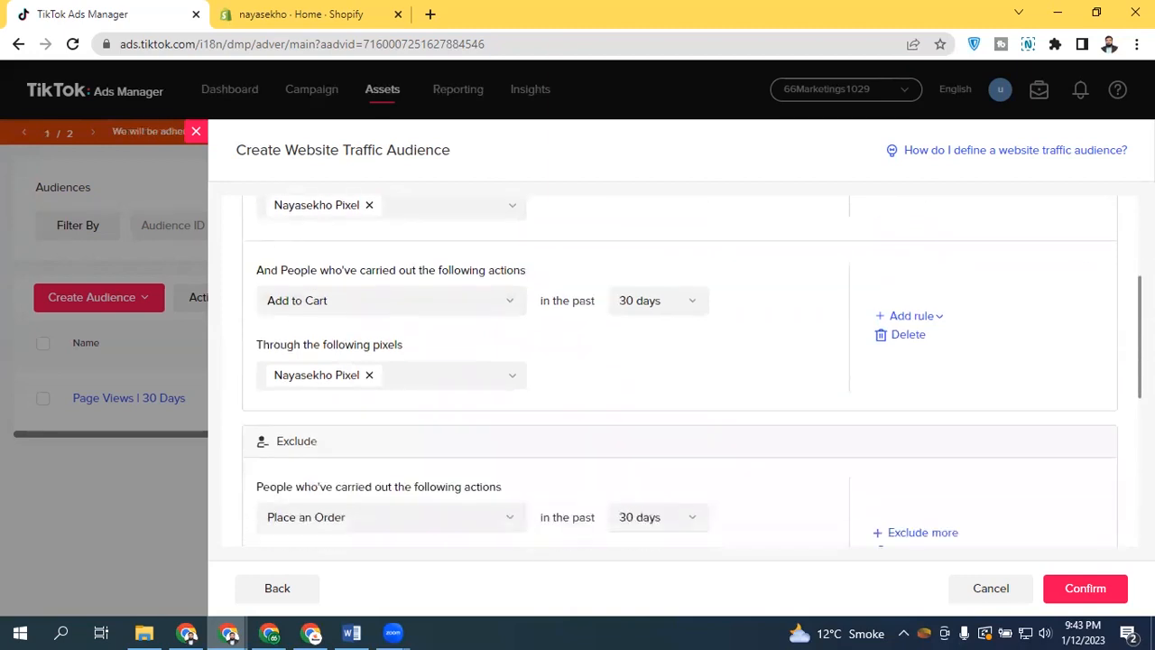
scroll(933, 379, down, 1)
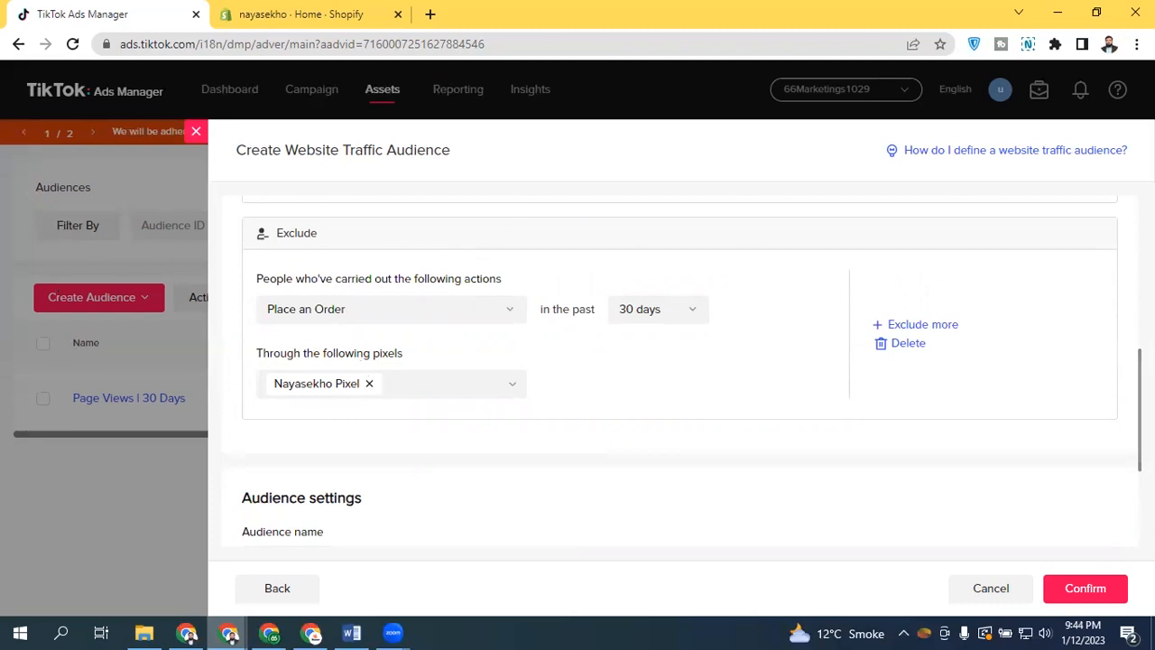
scroll(683, 371, down, 2)
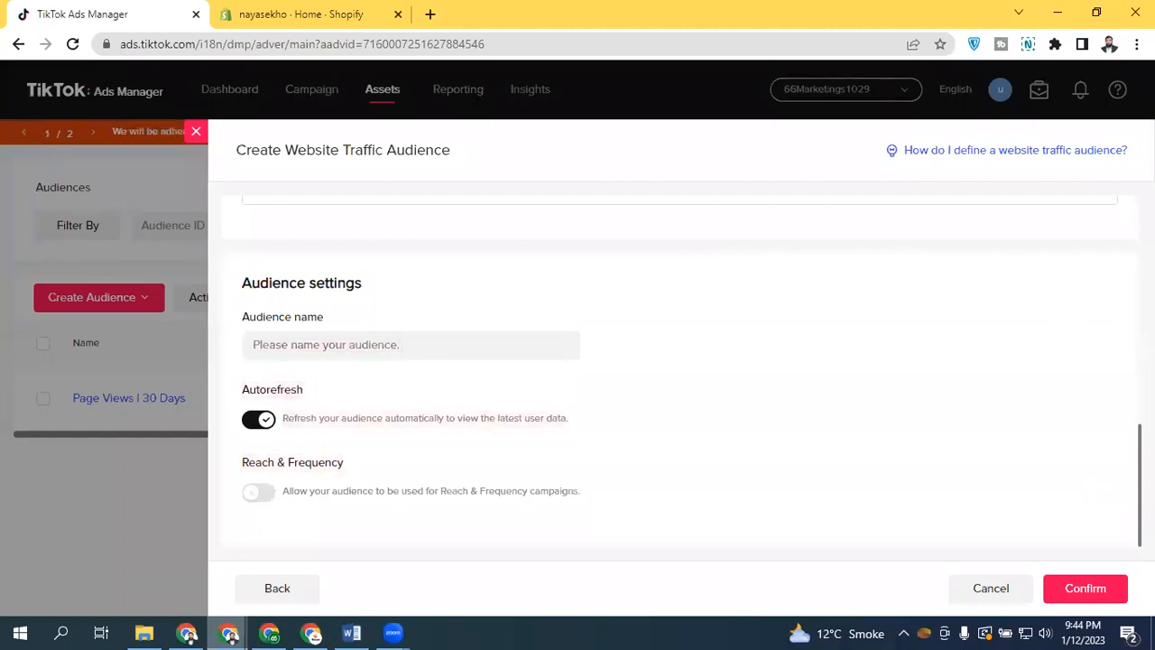
click(308, 343)
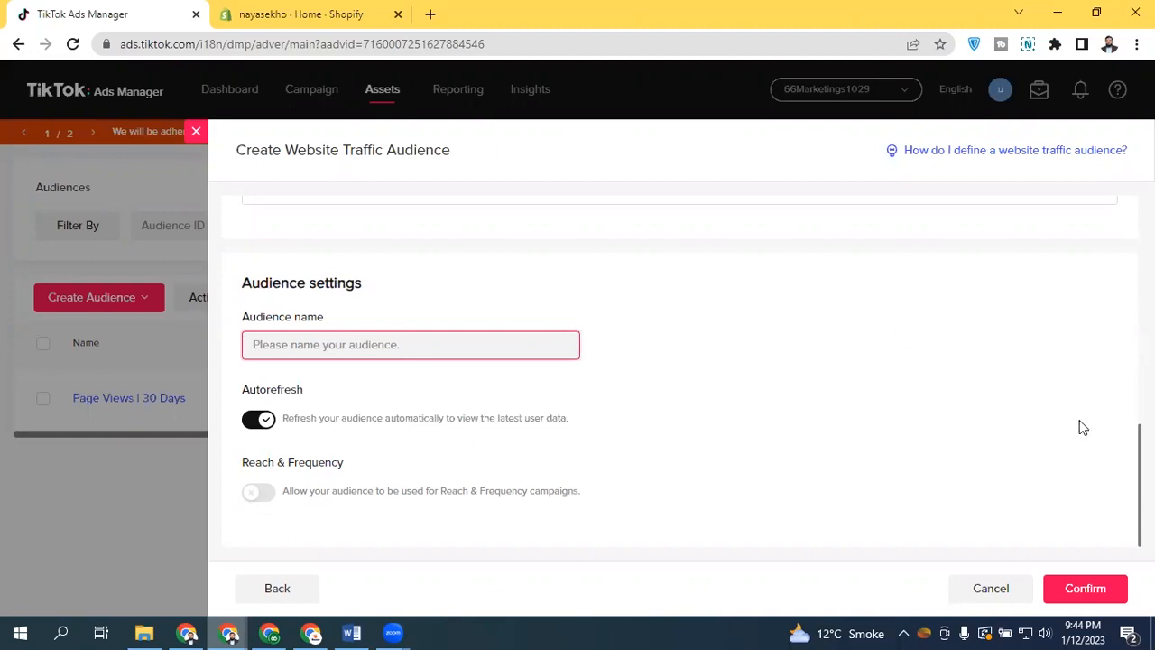
scroll(1128, 433, up, 2)
scroll(834, 336, up, 2)
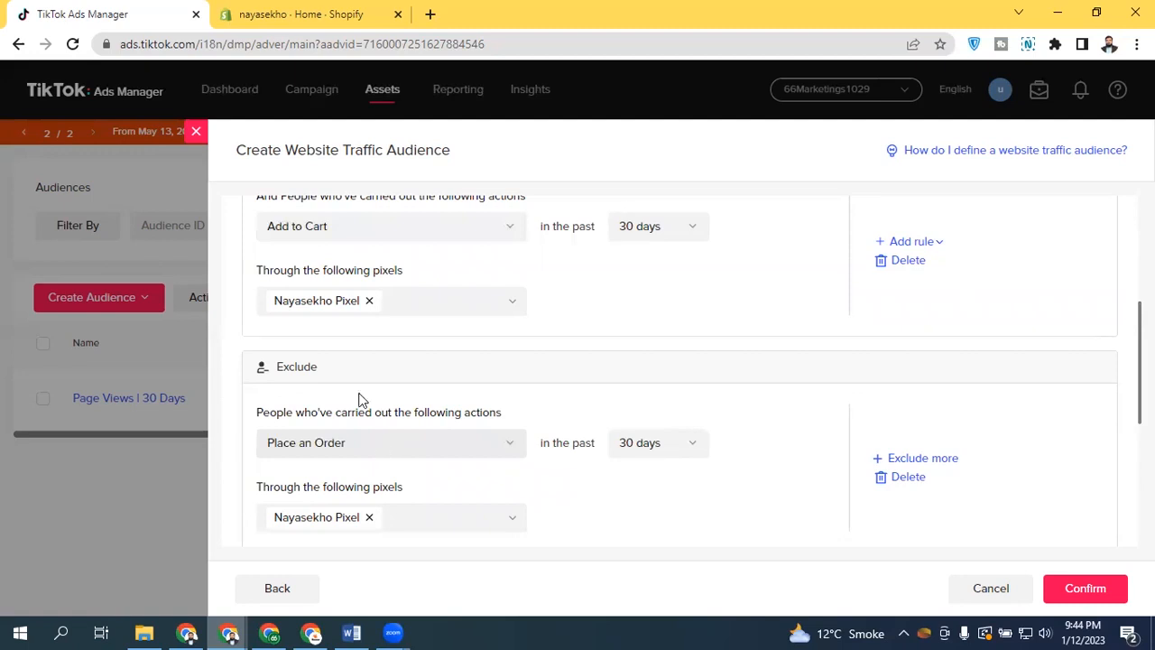
click(286, 592)
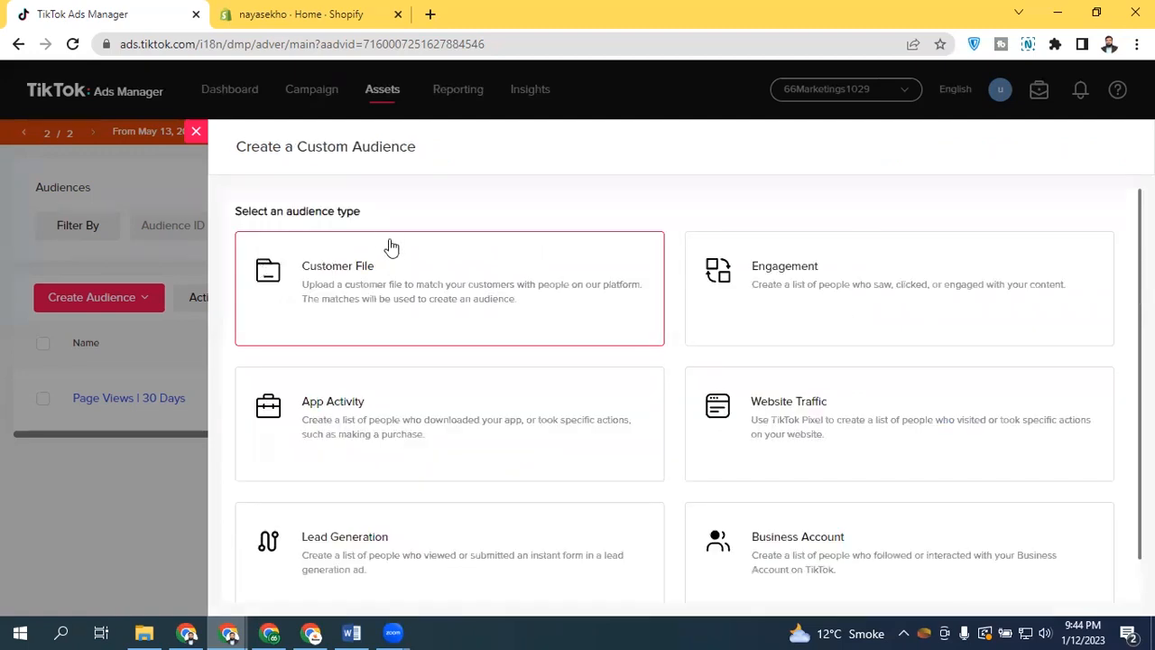
Open the Website Traffic audience form, look through its action options, and return to the audience type choice
click(791, 422)
click(440, 368)
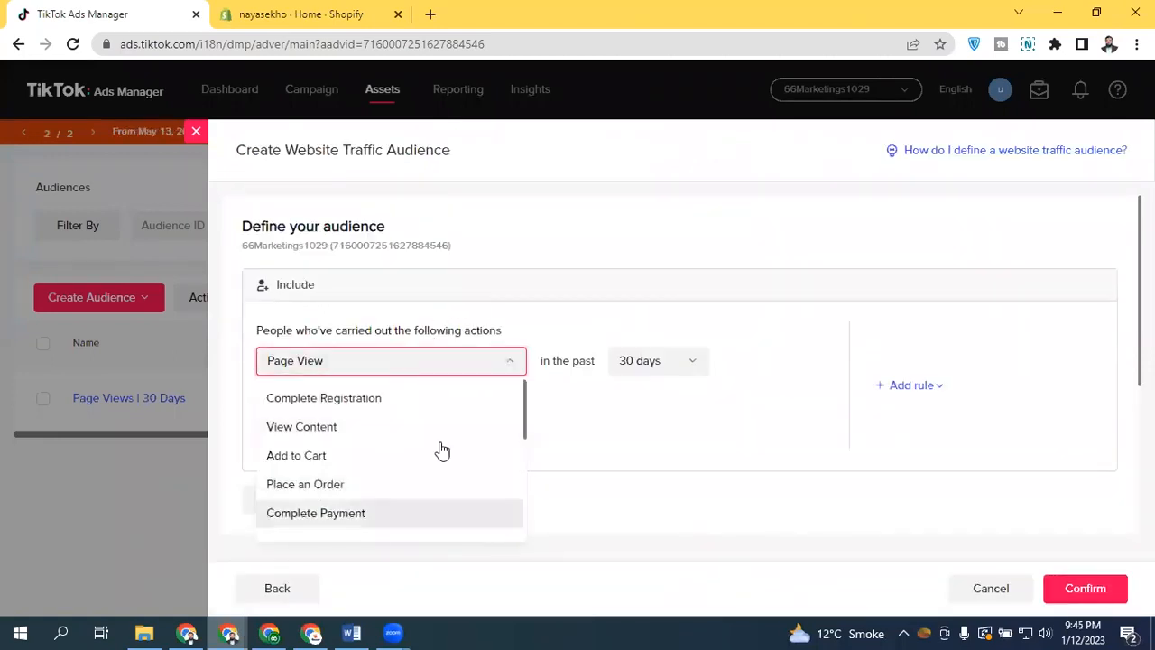
click(379, 242)
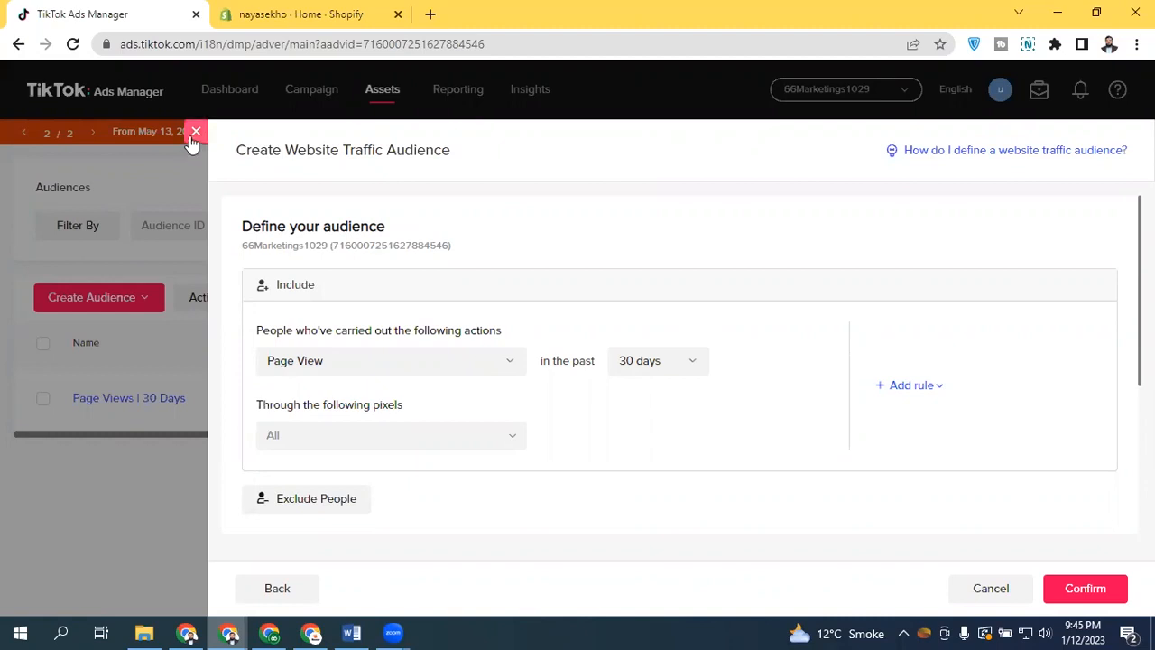
click(278, 588)
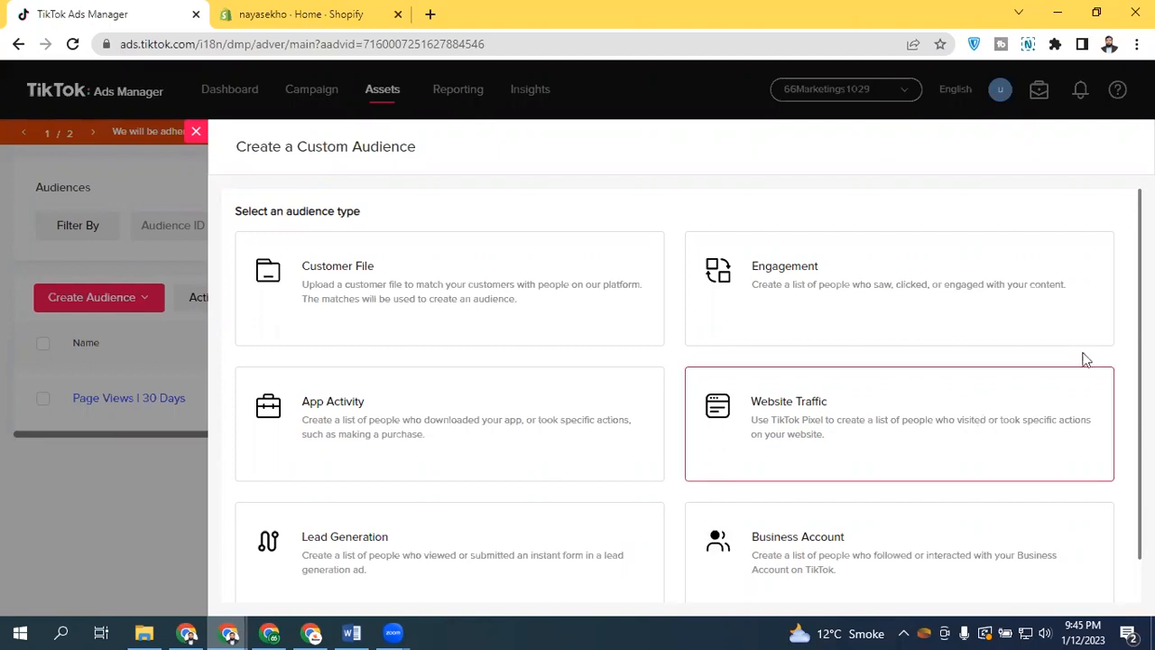
Open the Business Account audience form, browse the available actions such as Follow and video views, then go back
scroll(1114, 364, down, 1)
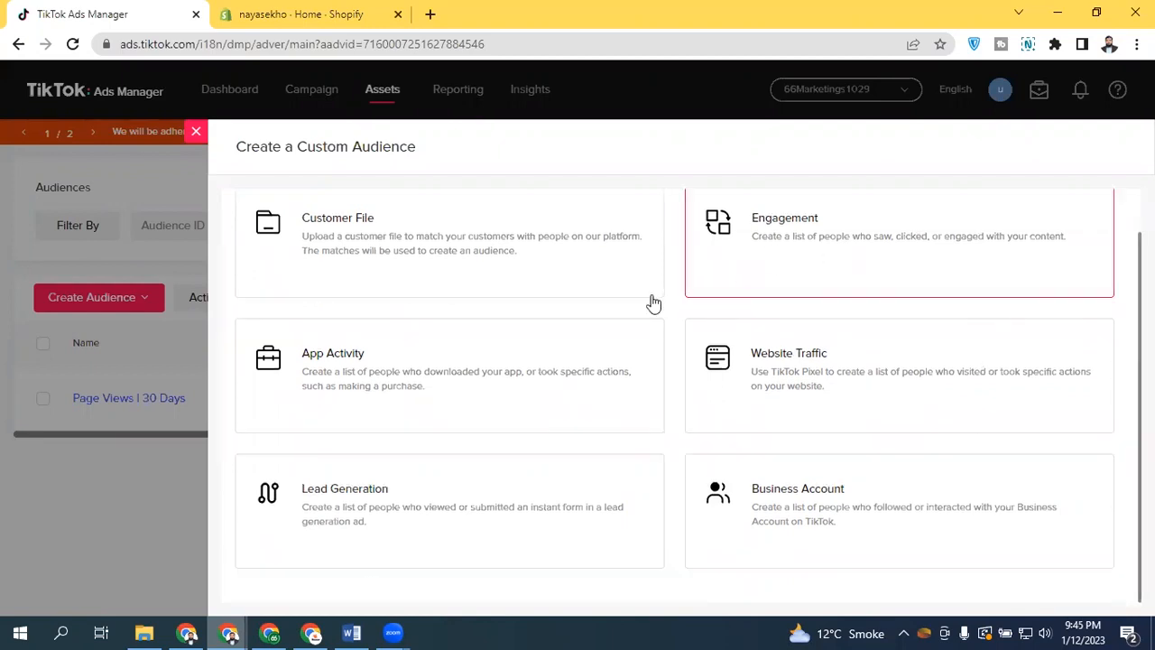
click(837, 509)
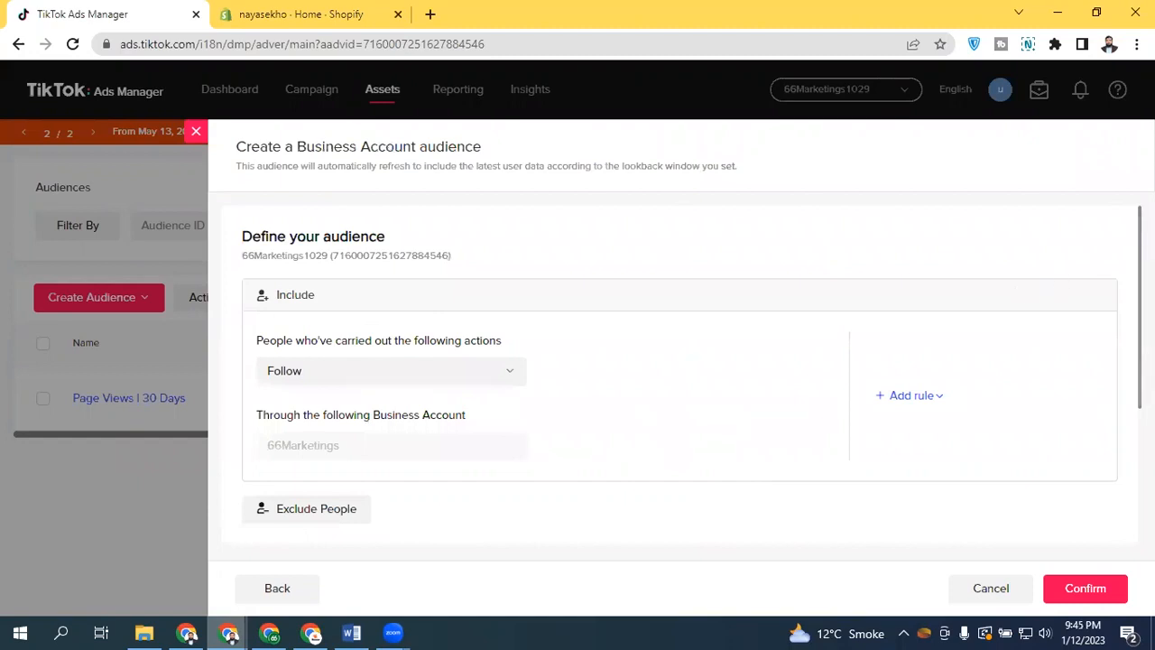
scroll(1122, 289, down, 1)
click(358, 305)
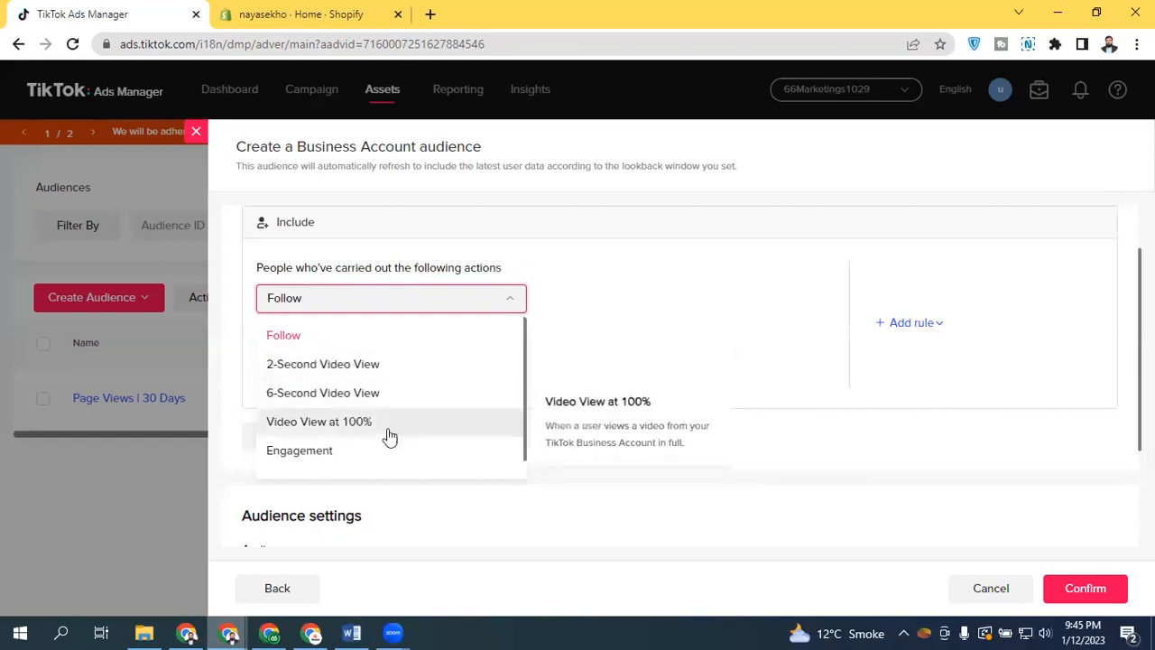
scroll(343, 421, down, 1)
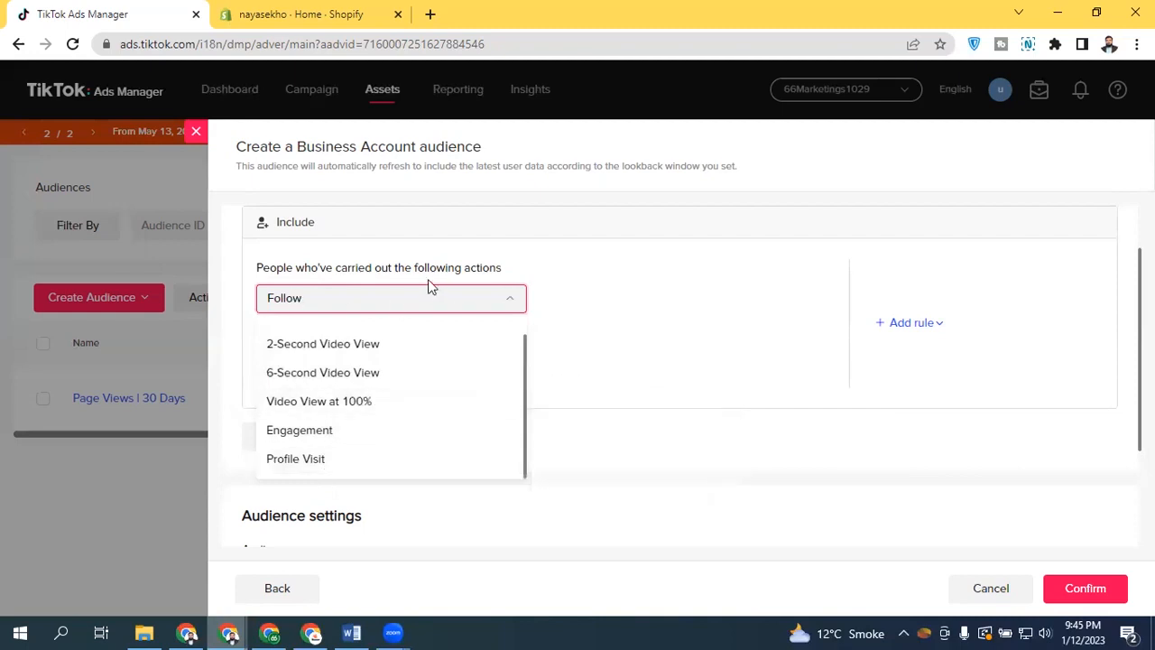
click(694, 261)
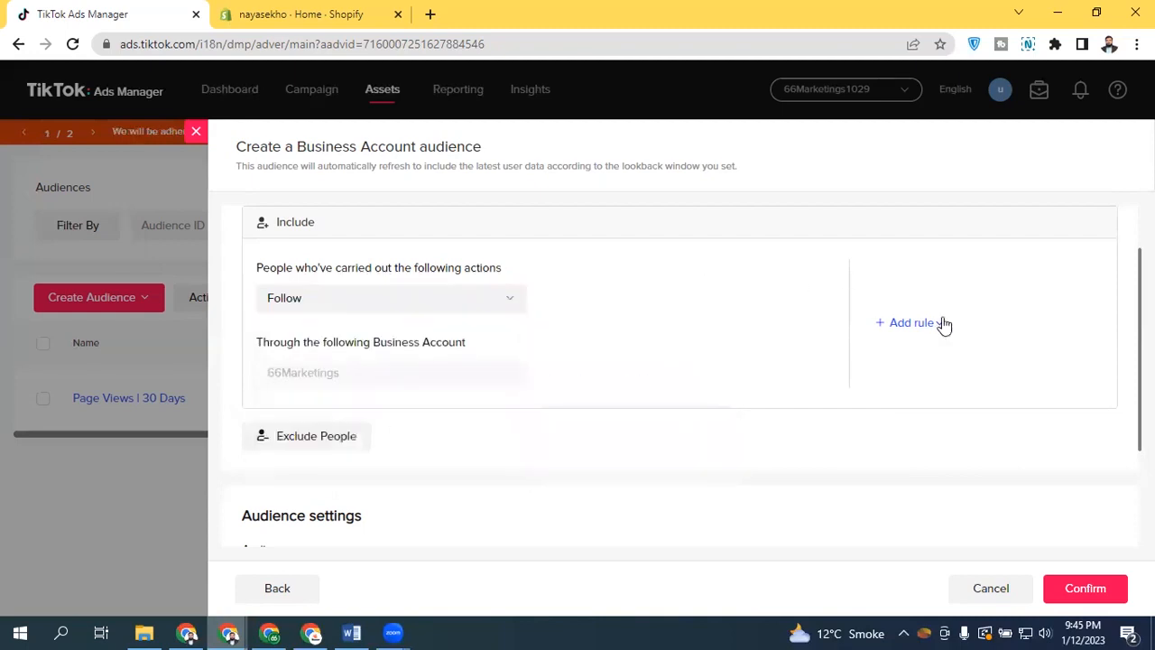
click(913, 326)
click(296, 591)
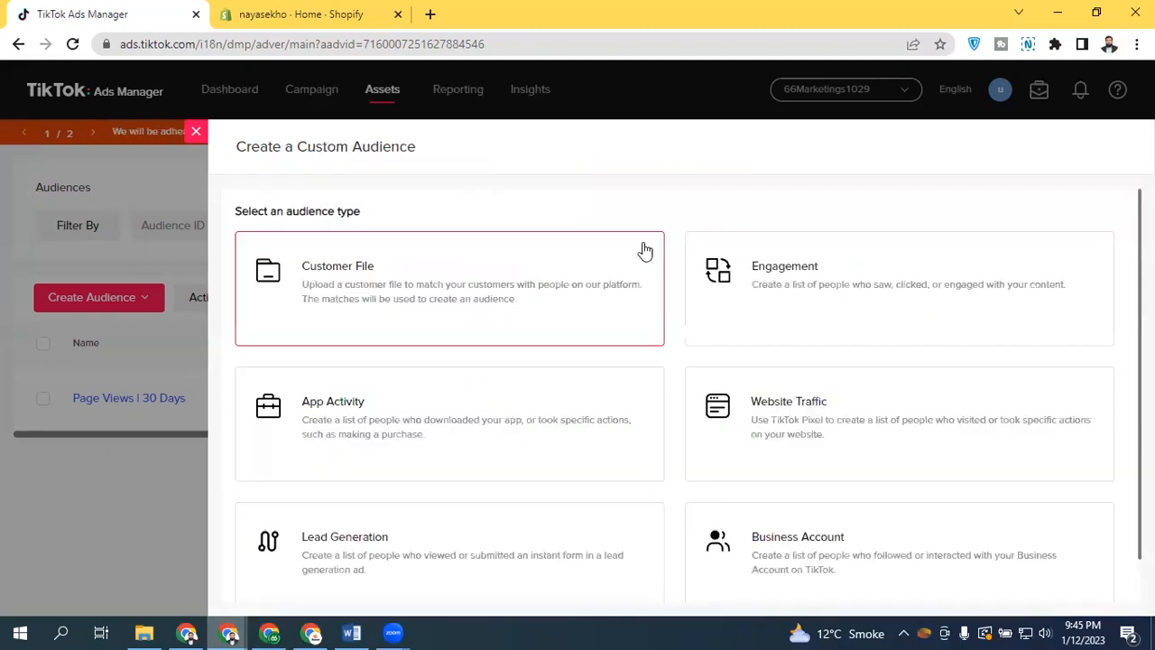
Start an Engagement audience for video ads across all ad groups, with the action Video View at 75%
click(802, 285)
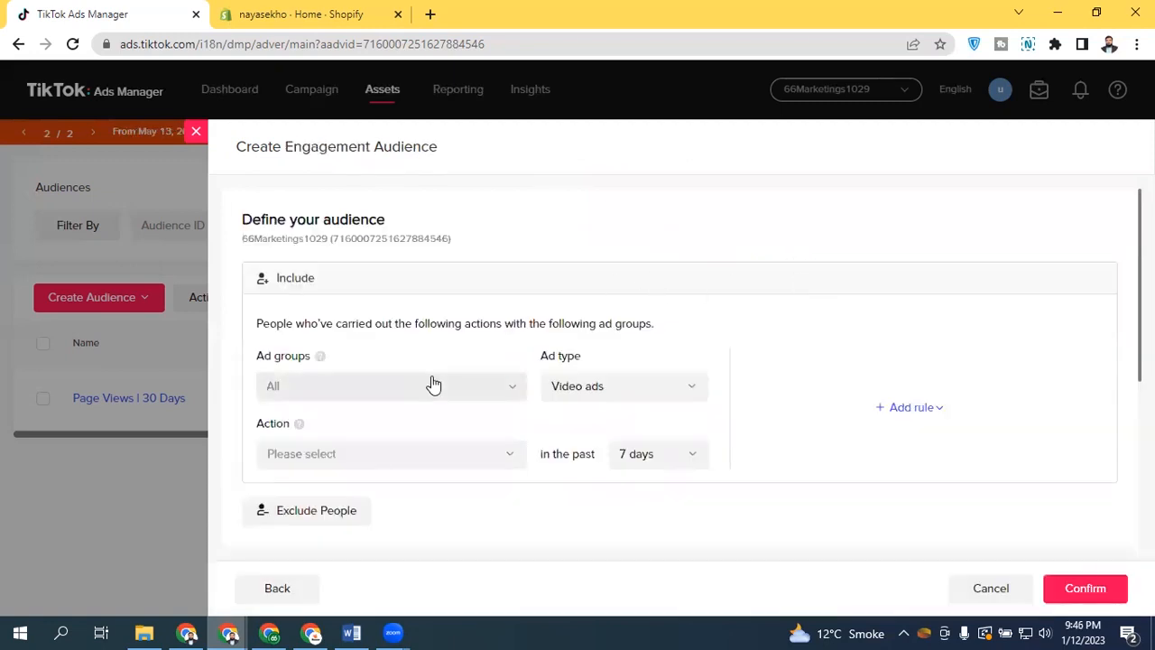
click(604, 385)
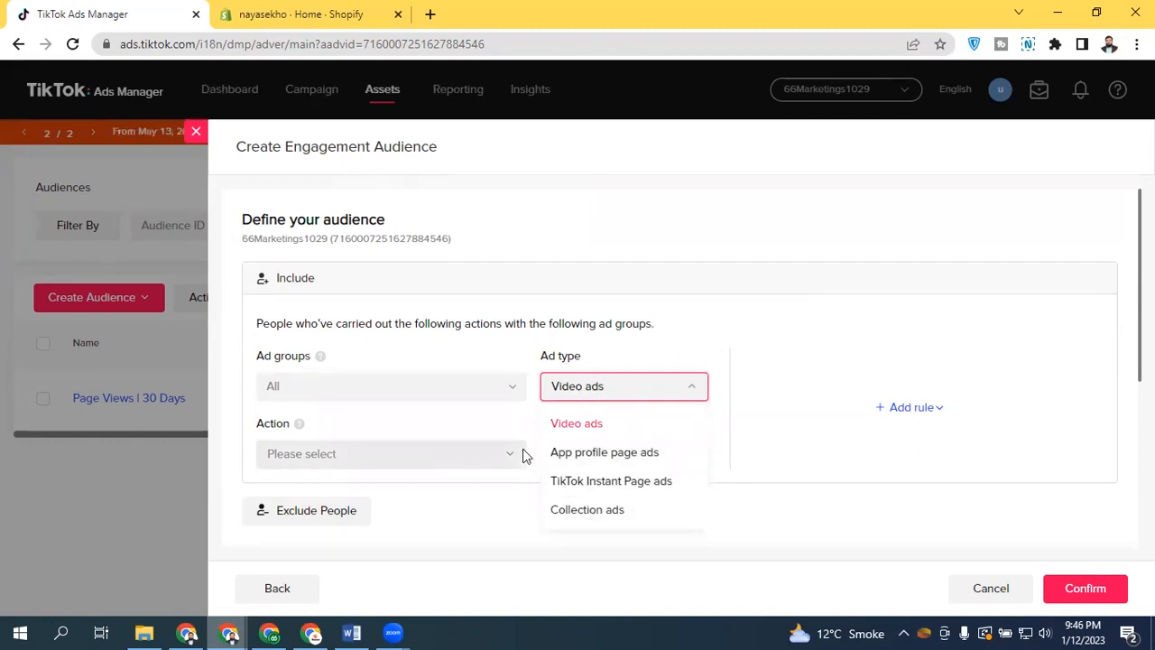
click(456, 359)
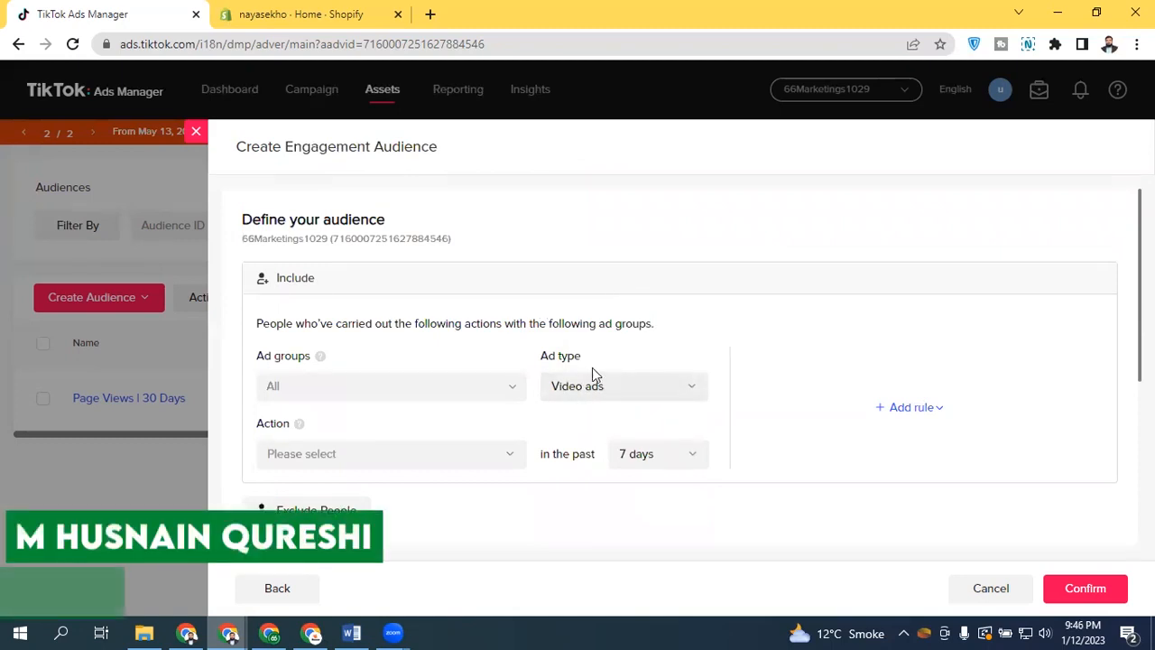
click(391, 391)
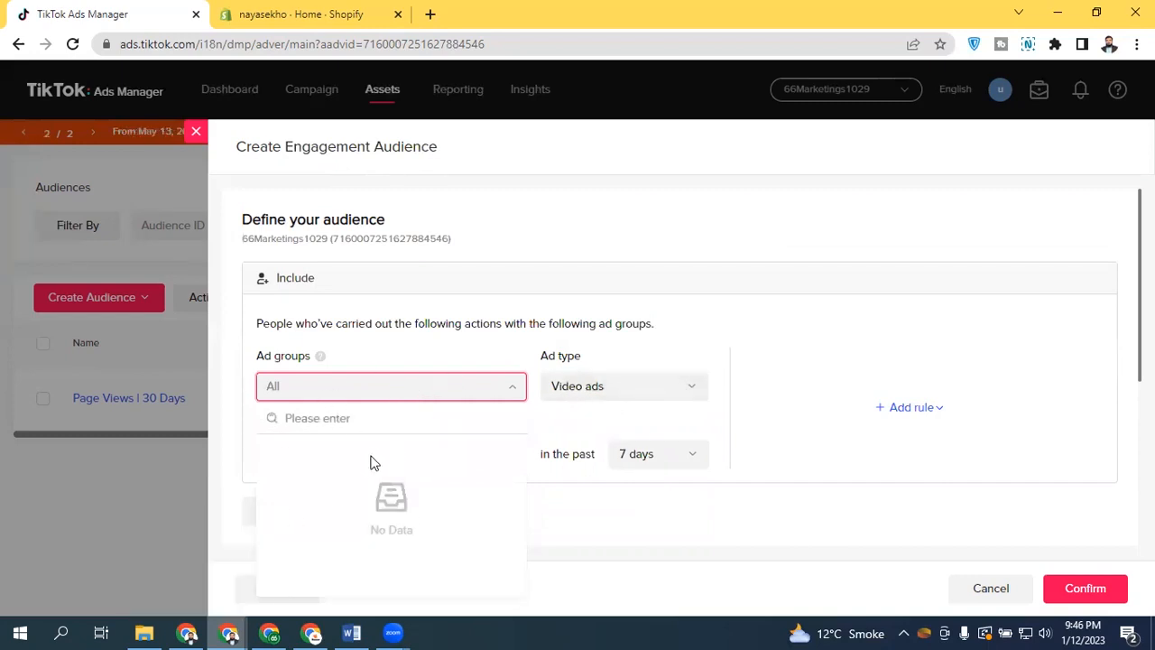
click(382, 388)
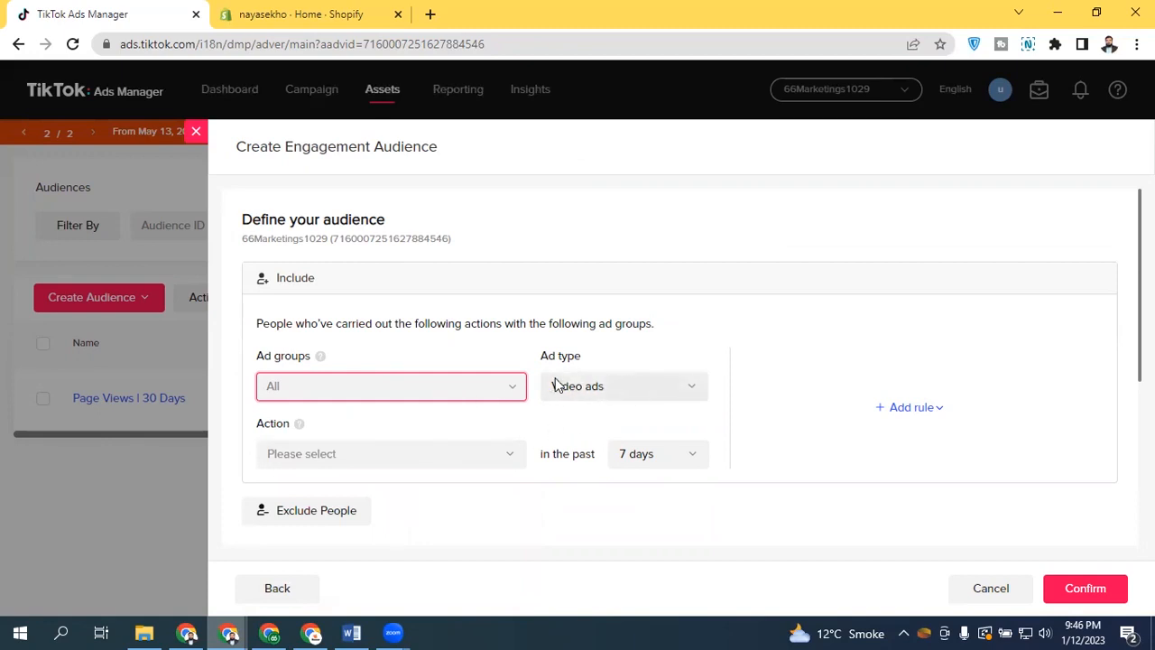
click(408, 454)
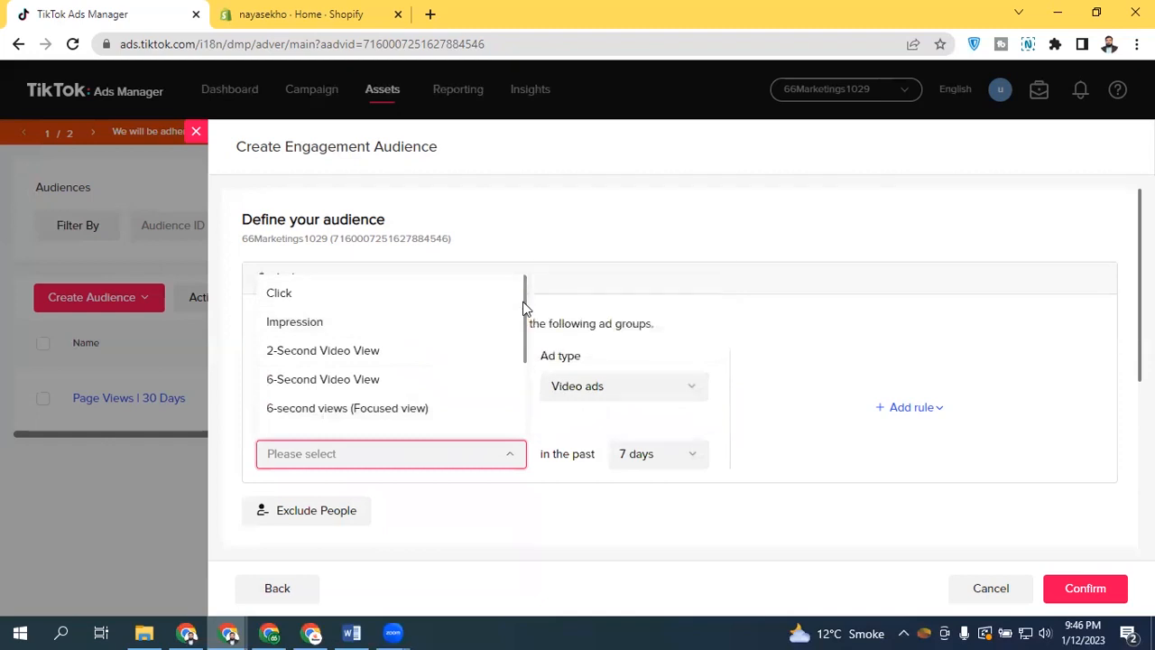
drag(523, 291, 523, 373)
click(334, 402)
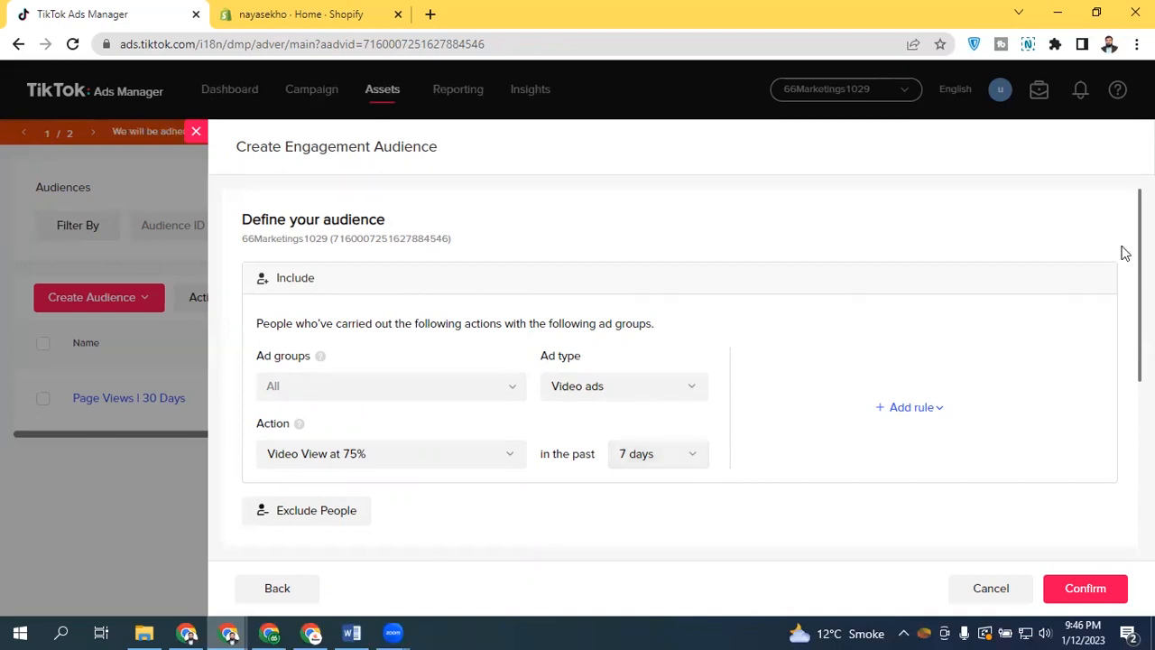
Switch the engagement ad type to TikTok Instant Page ads and open its action choices
drag(1140, 261, 1139, 284)
scroll(636, 289, down, 4)
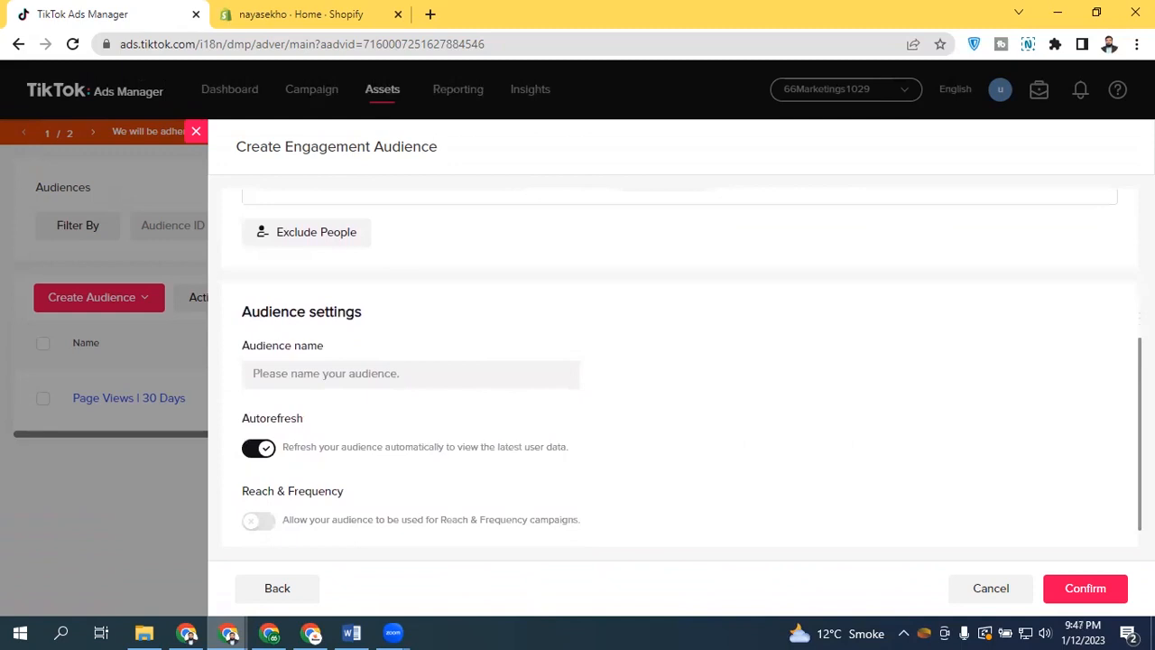
scroll(636, 289, up, 3)
click(630, 285)
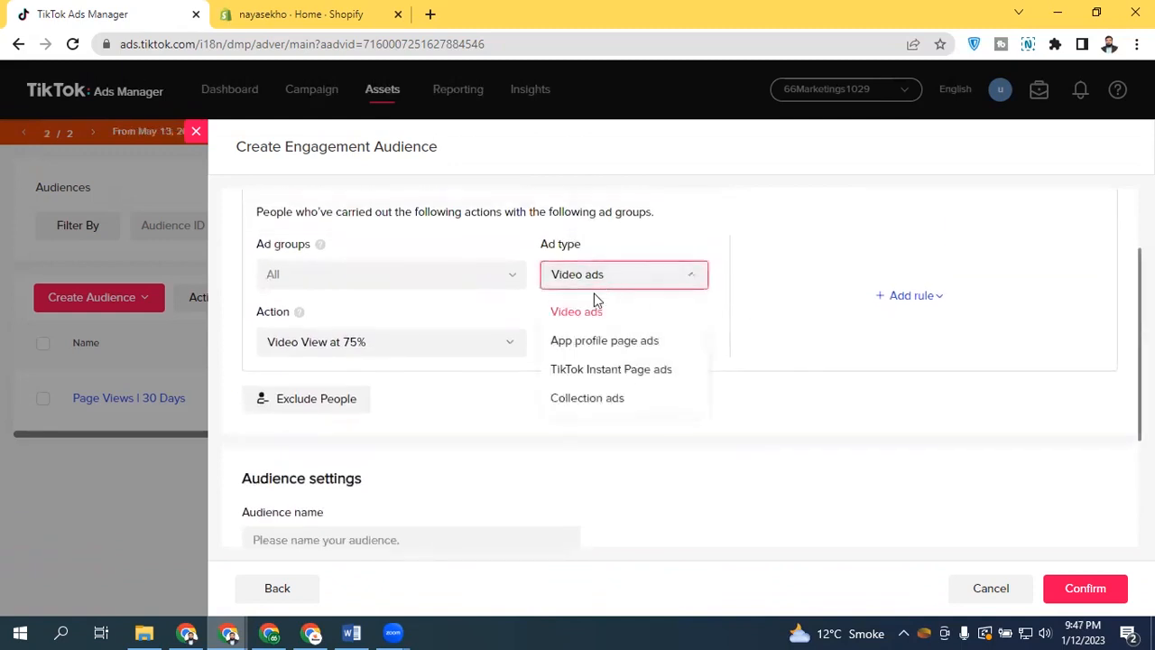
click(605, 375)
click(369, 348)
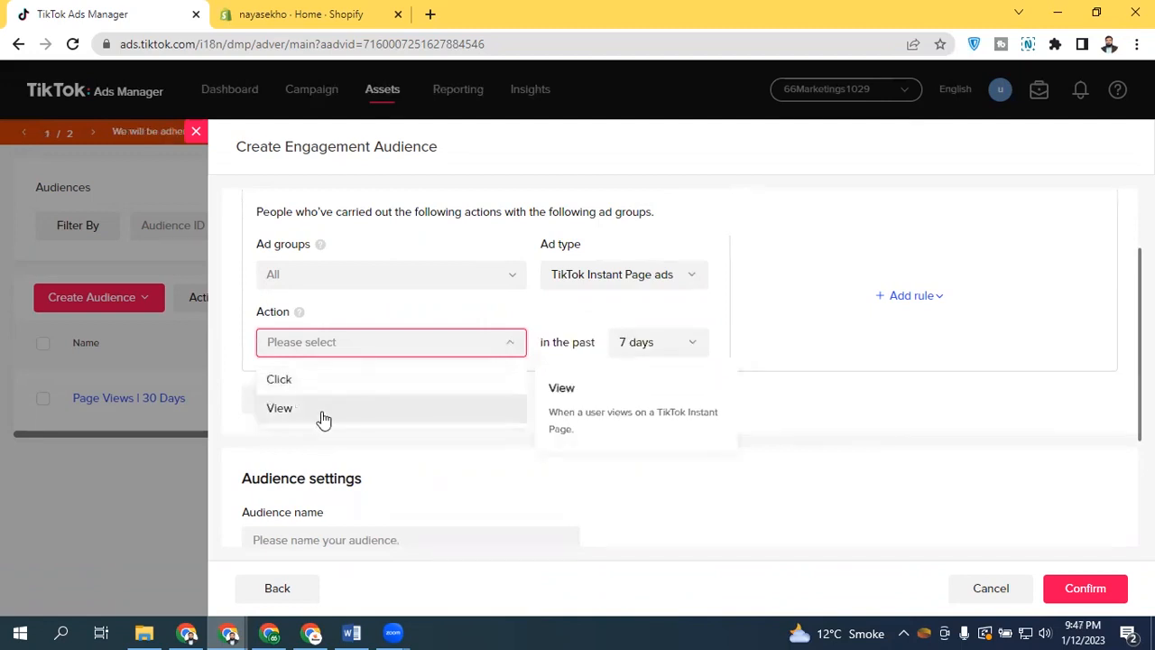
Compare the action choices for Collection ads and App profile page ads, then close the Engagement audience form
click(637, 274)
click(605, 398)
click(352, 342)
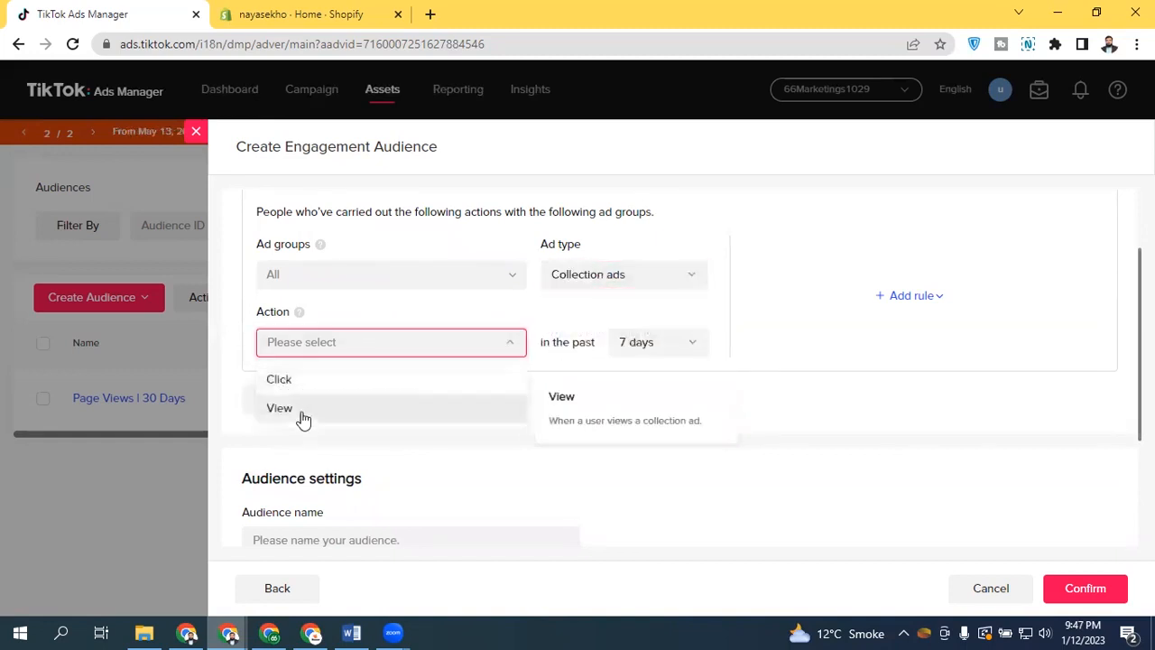
click(597, 276)
click(619, 343)
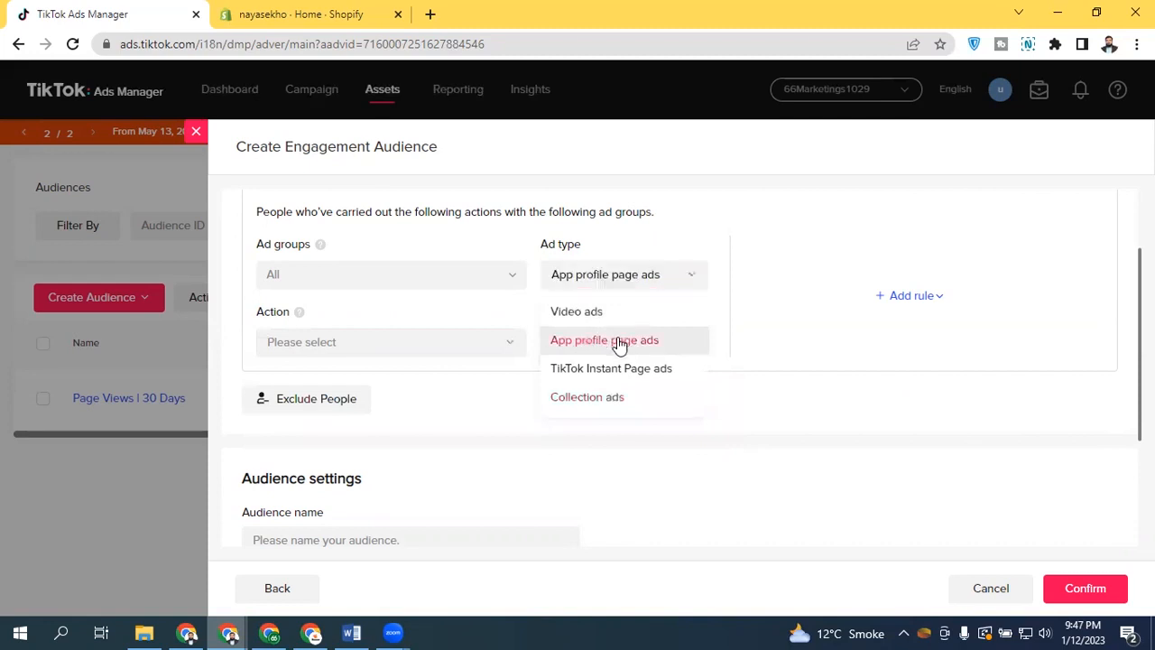
click(359, 352)
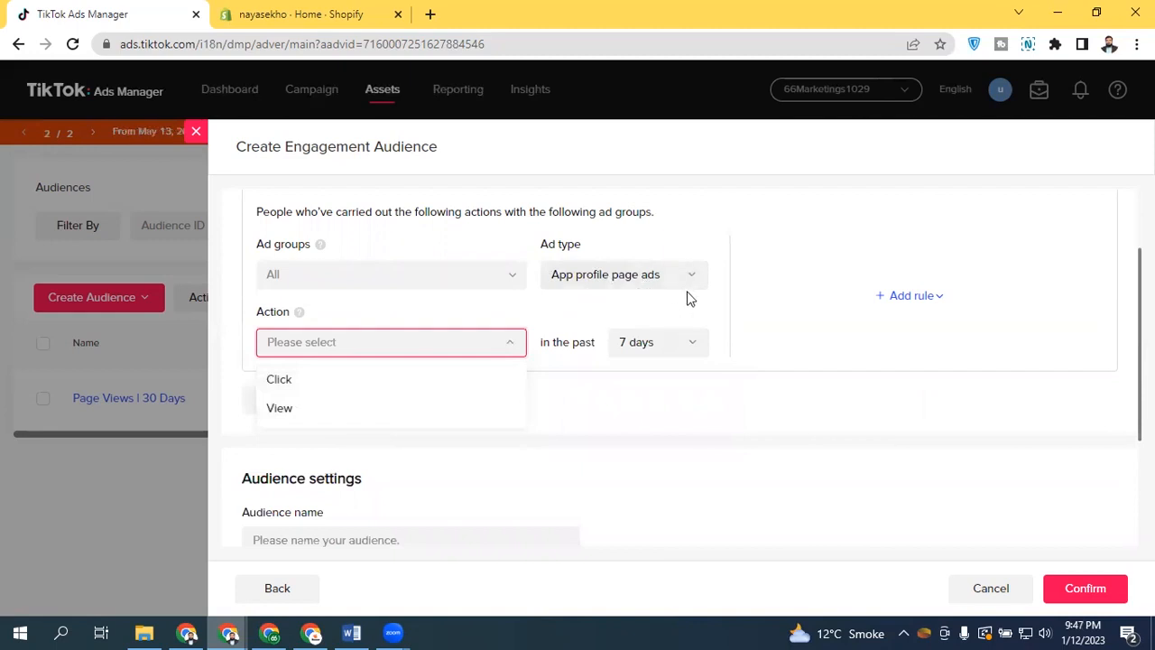
click(196, 132)
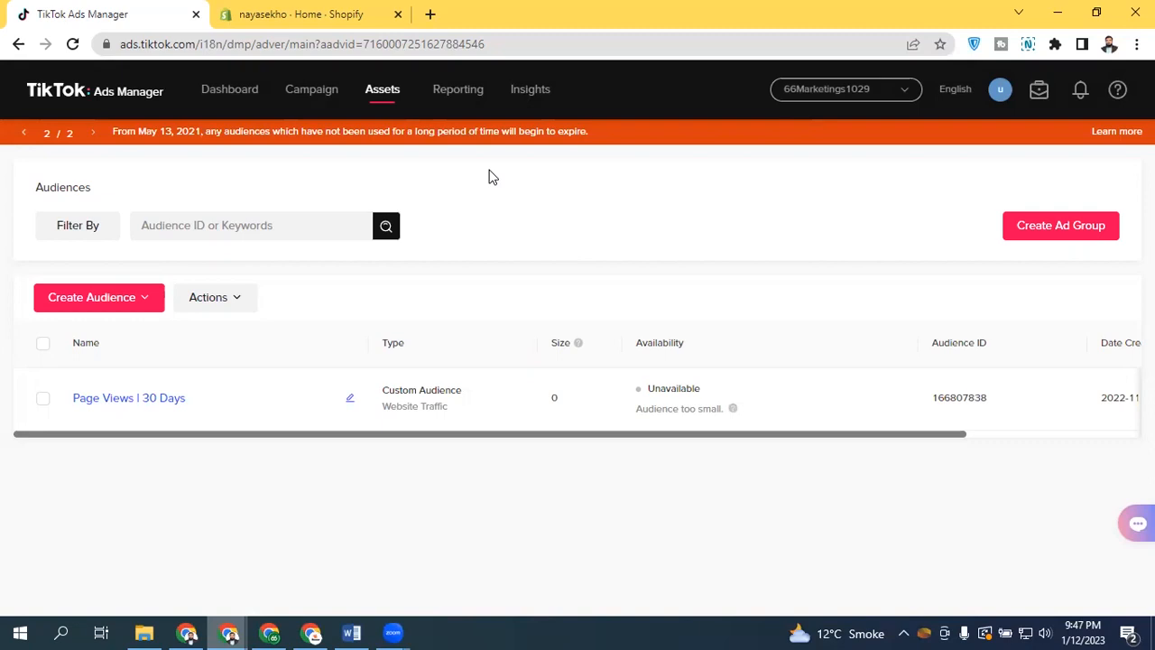
Open the Lookalike Audience form, check its source audience list, and close the form
click(117, 297)
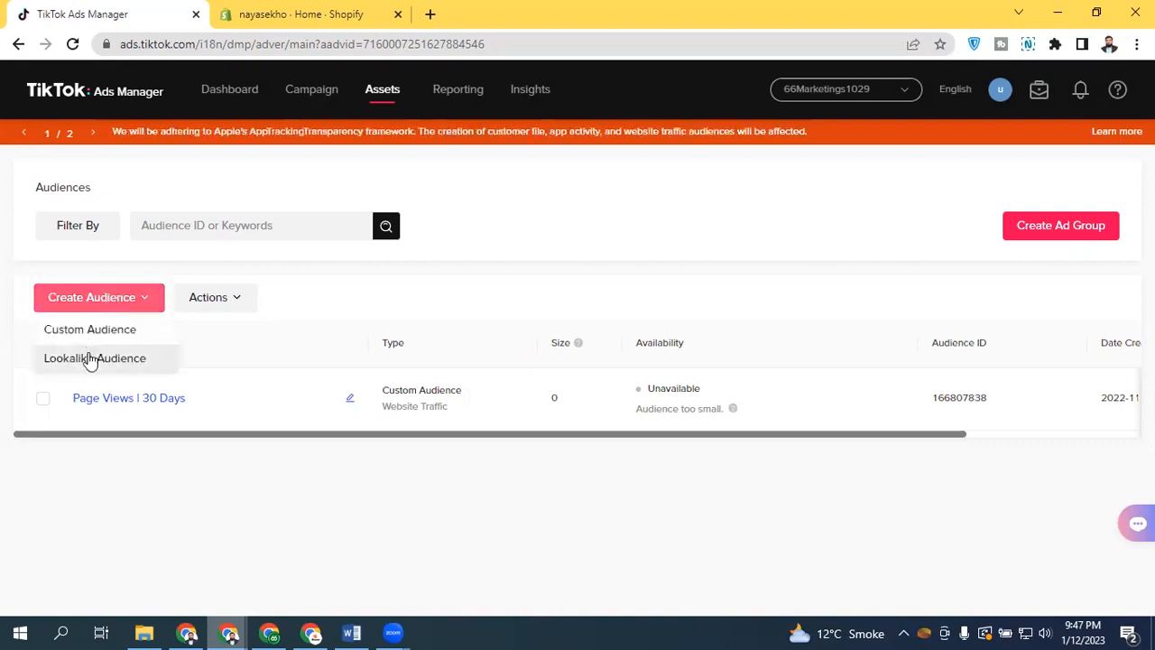
click(91, 358)
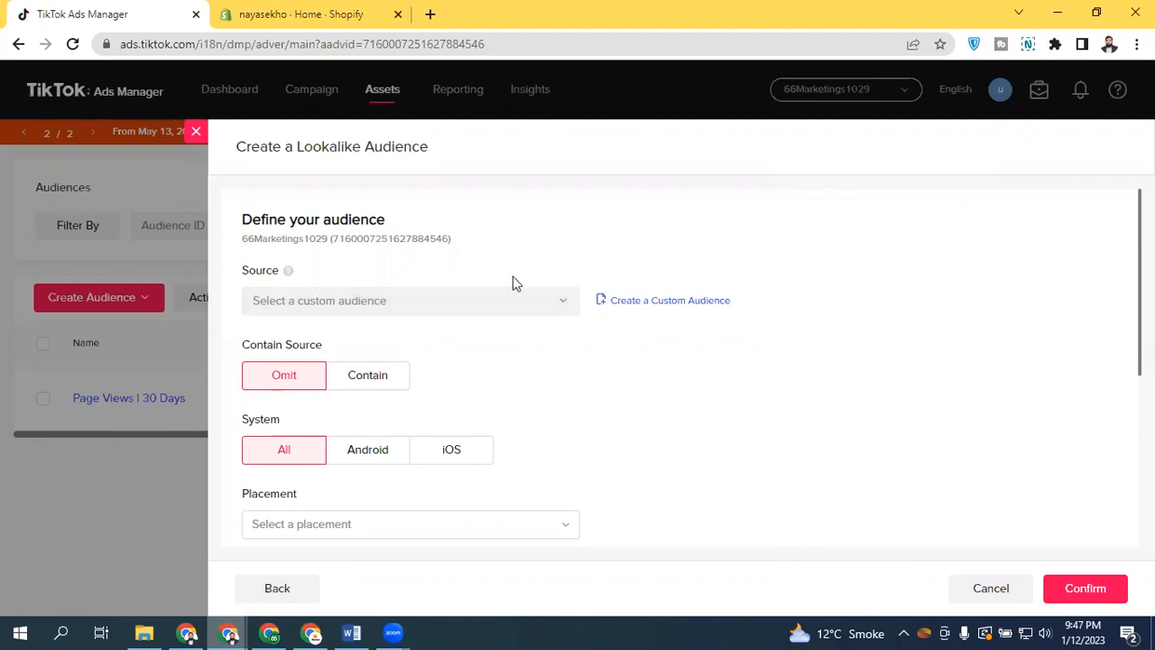
click(493, 298)
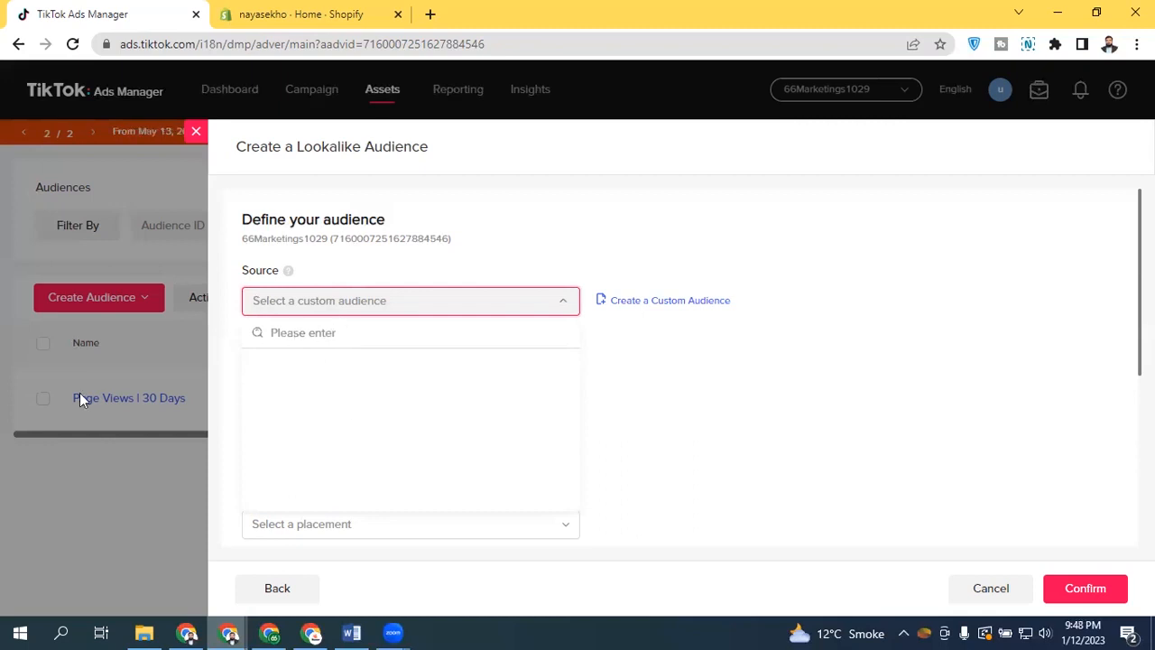
click(203, 134)
Reopen the Engagement custom audience form and close it again without changes
click(113, 304)
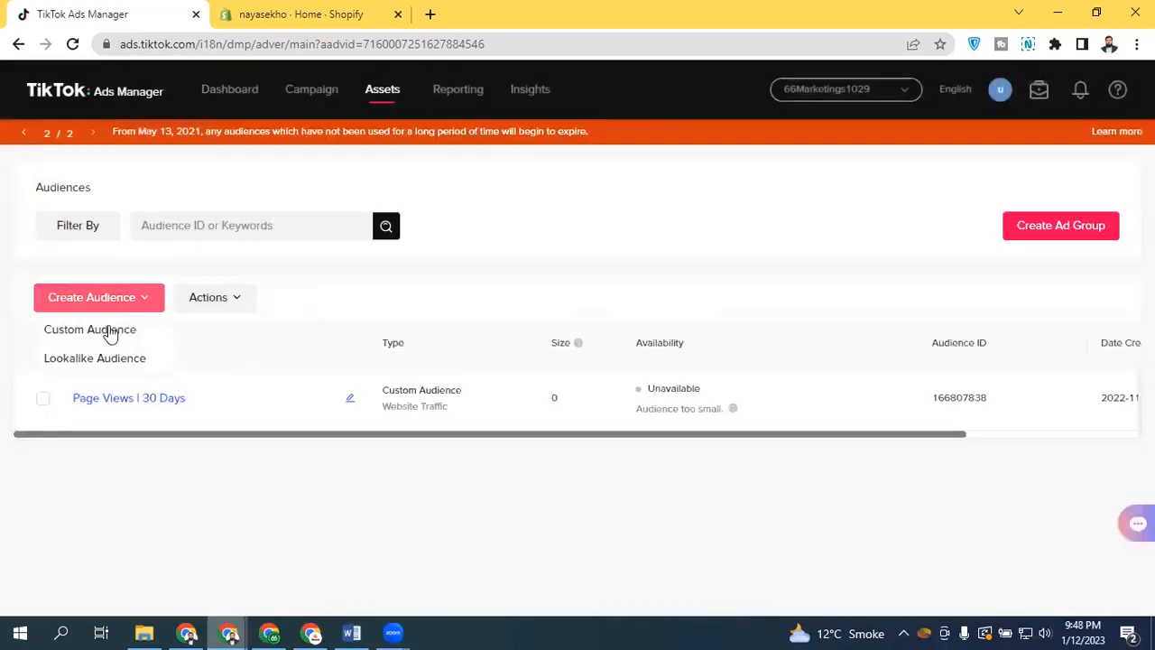
click(110, 330)
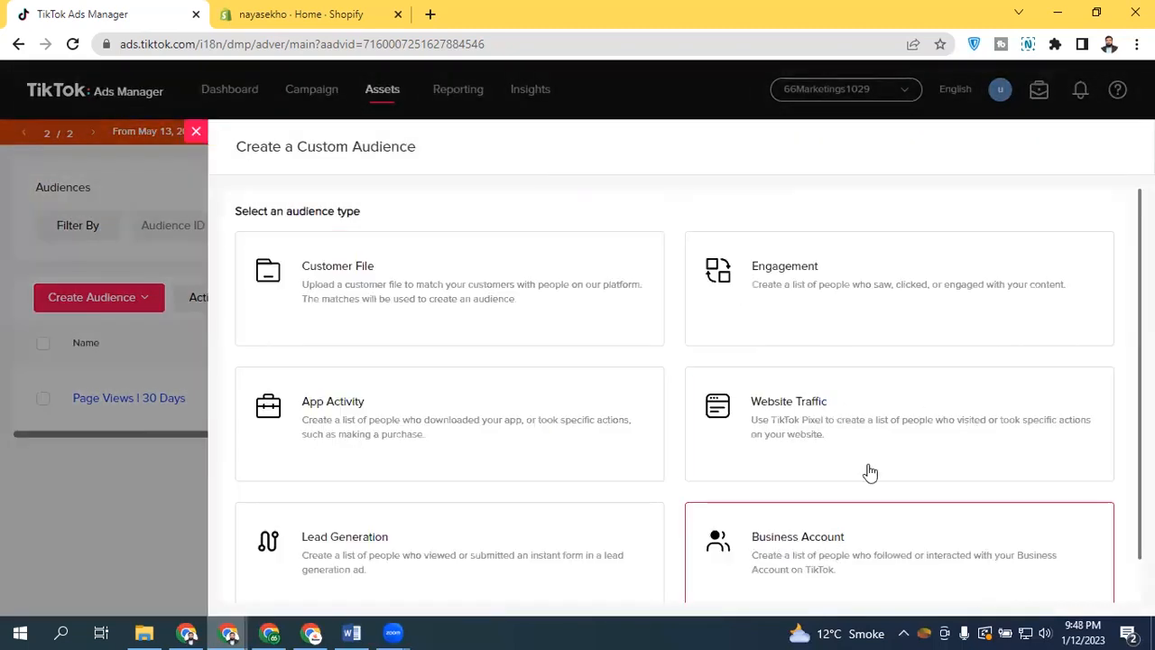
click(766, 309)
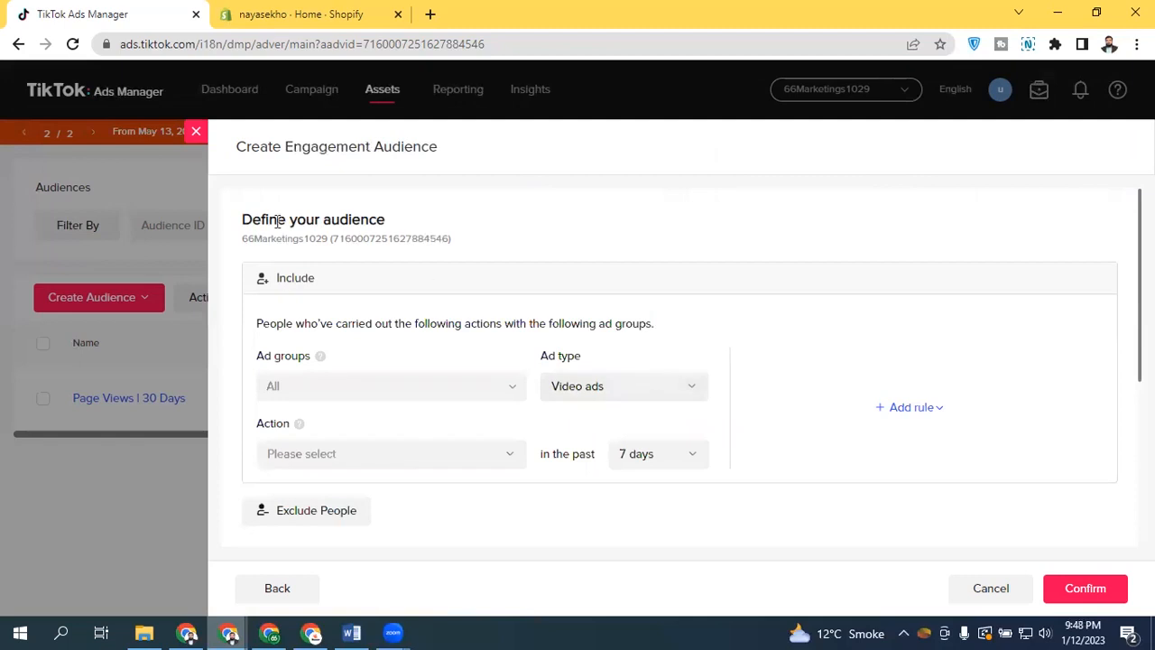
click(196, 136)
click(795, 400)
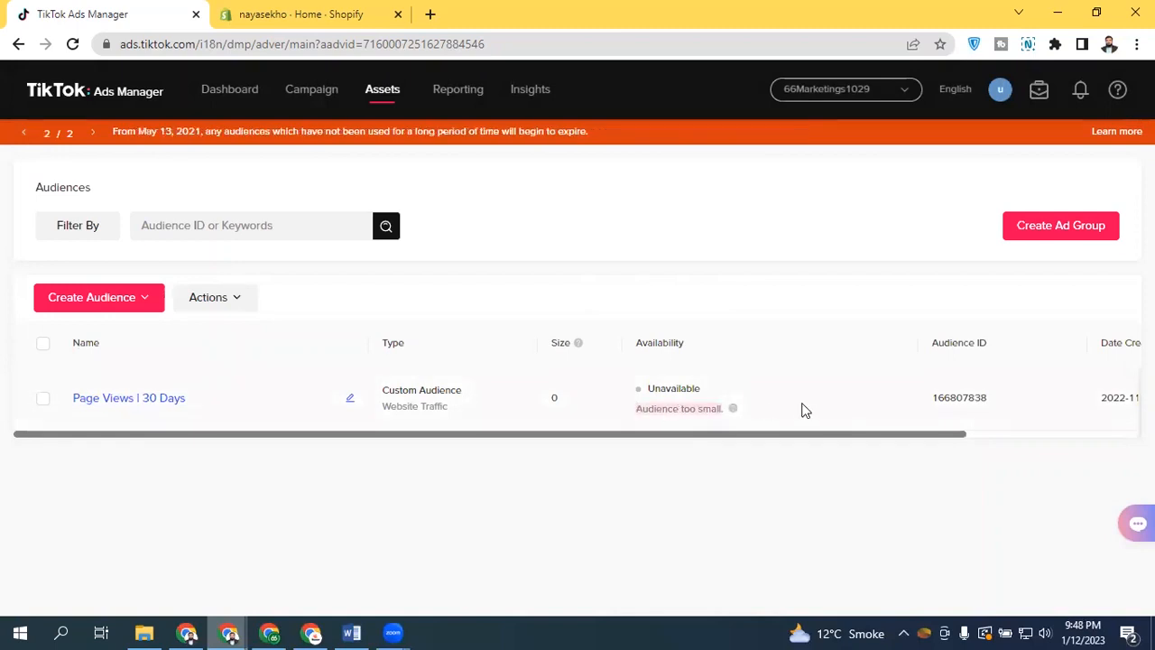
Open the Lookalike Audience form again and review its source, system, placement, location, and audience size settings
click(123, 299)
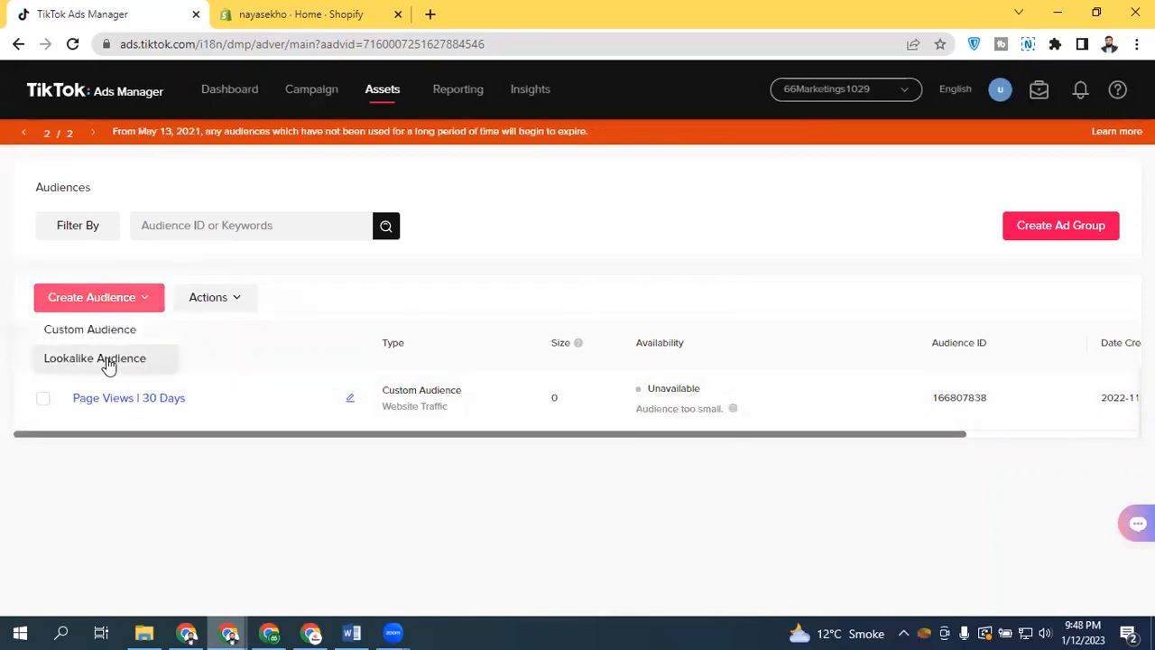
click(106, 357)
click(443, 303)
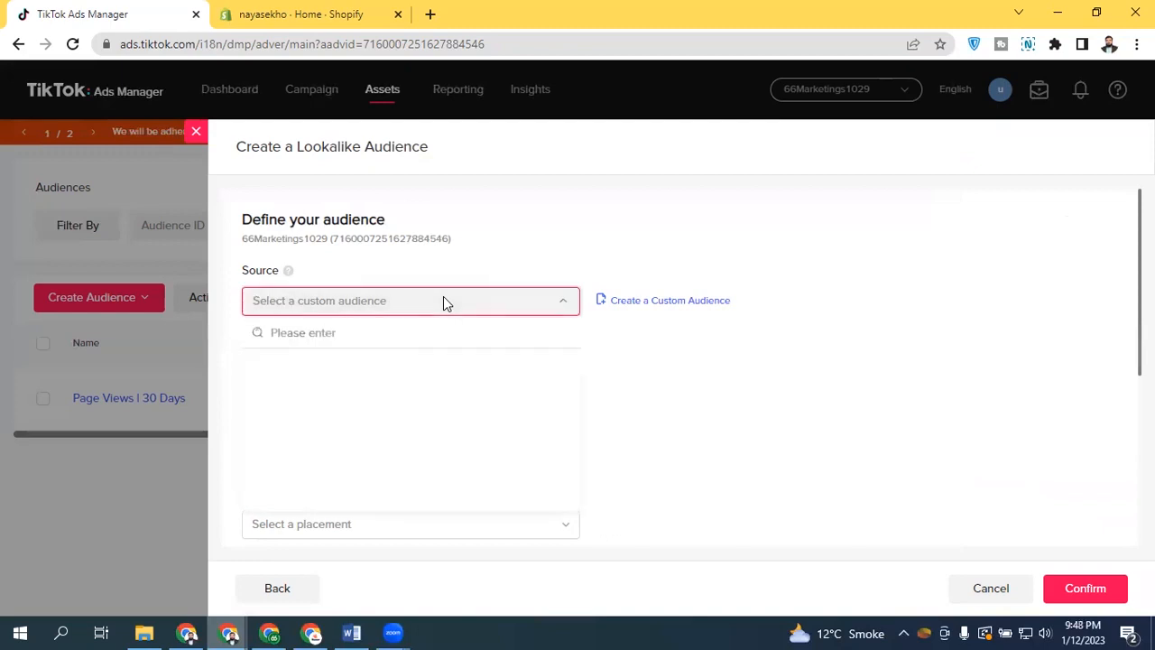
click(443, 298)
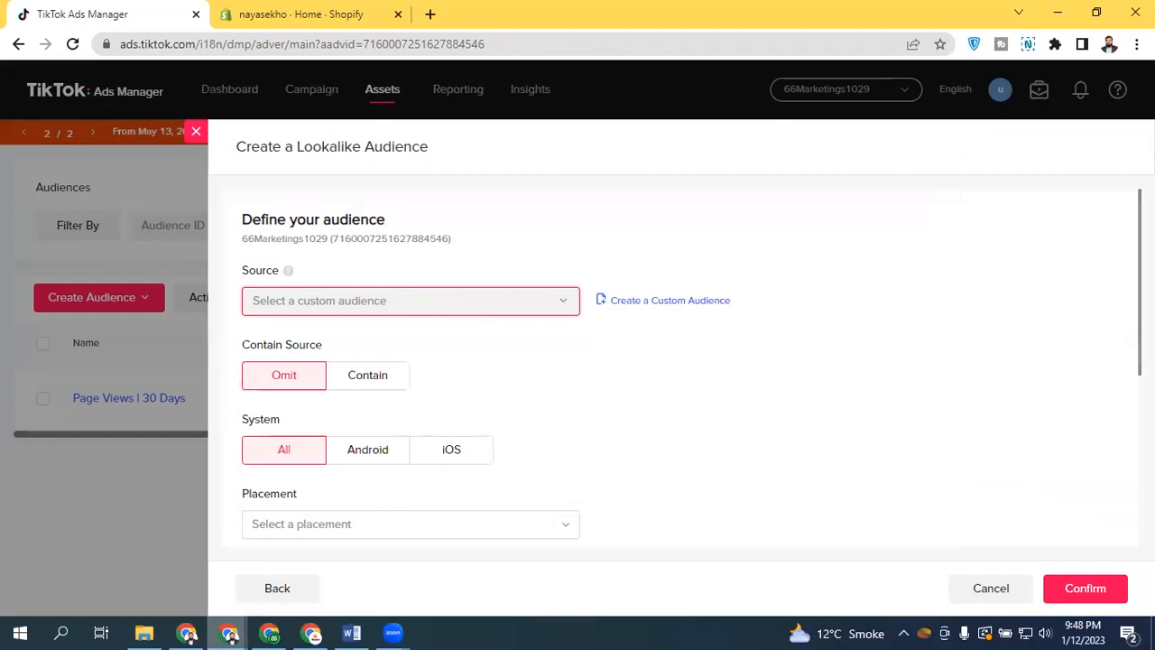
scroll(677, 361, down, 2)
scroll(677, 361, up, 1)
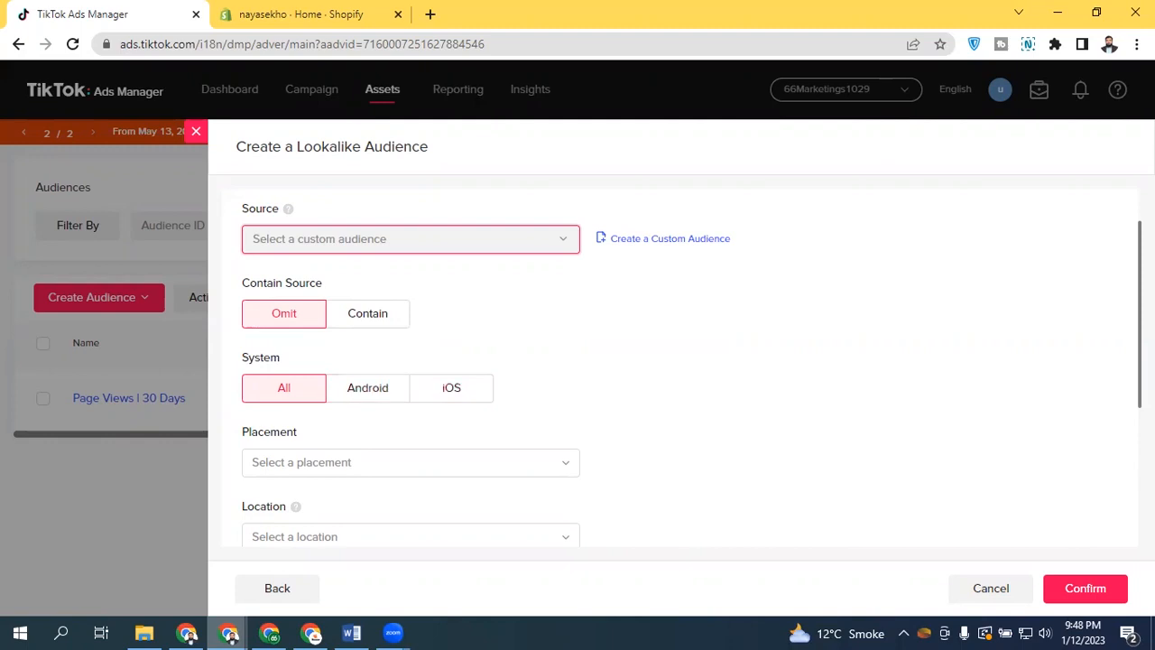
drag(241, 281, 368, 371)
scroll(370, 270, down, 2)
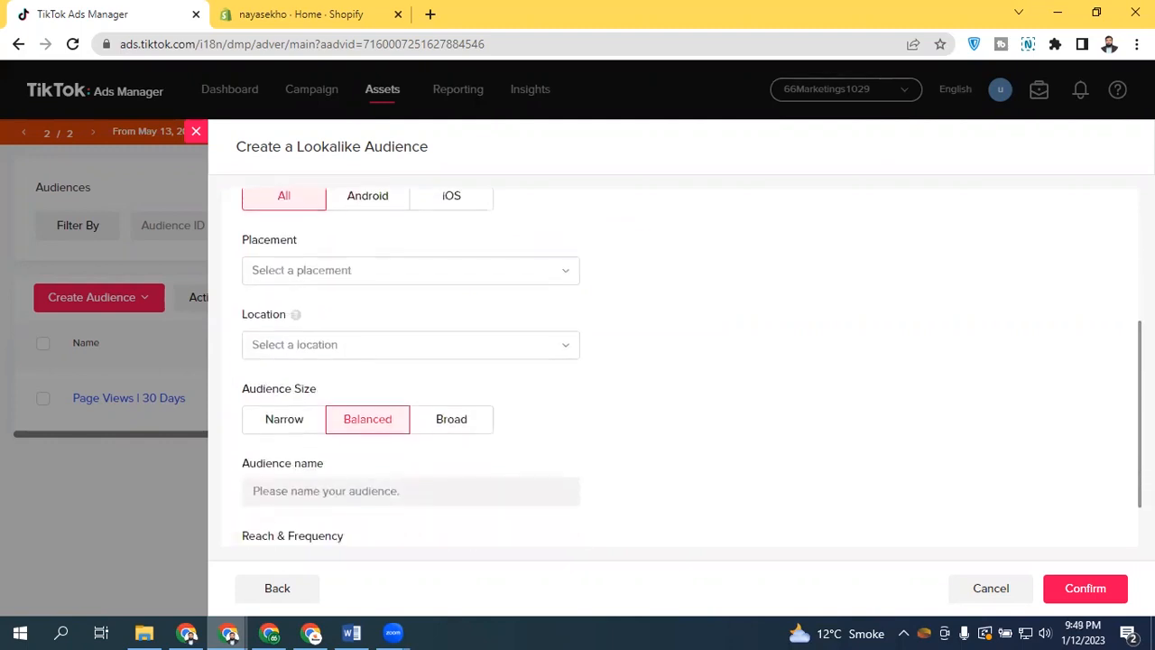
Set the lookalike audience placement to TikTok
click(372, 271)
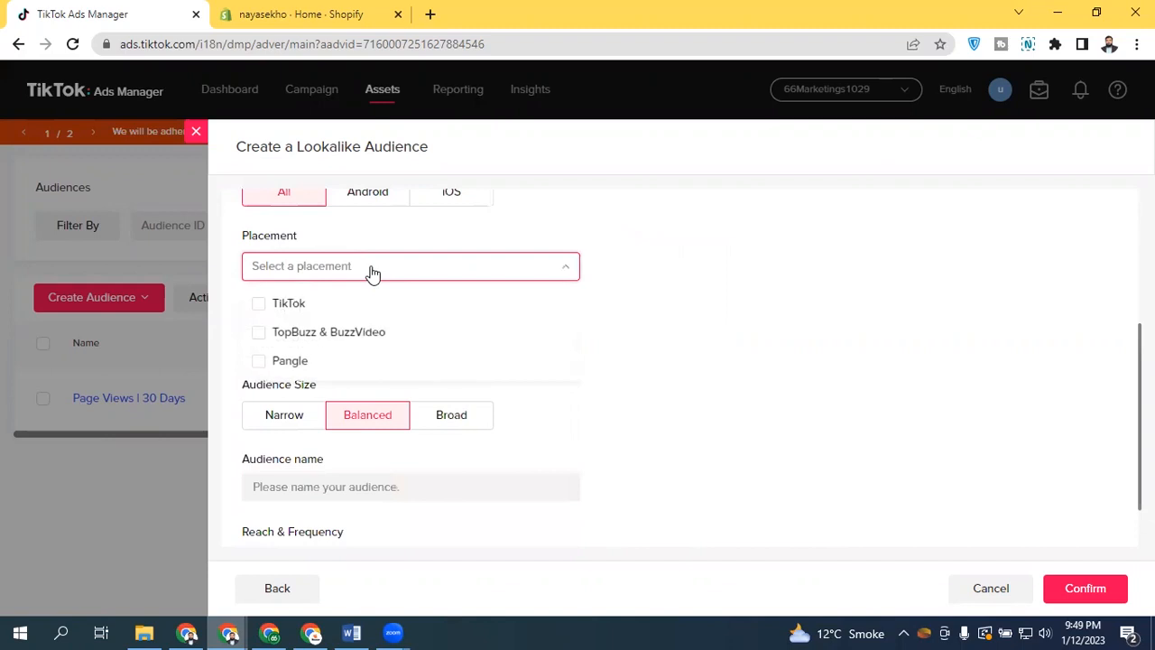
click(259, 303)
click(455, 277)
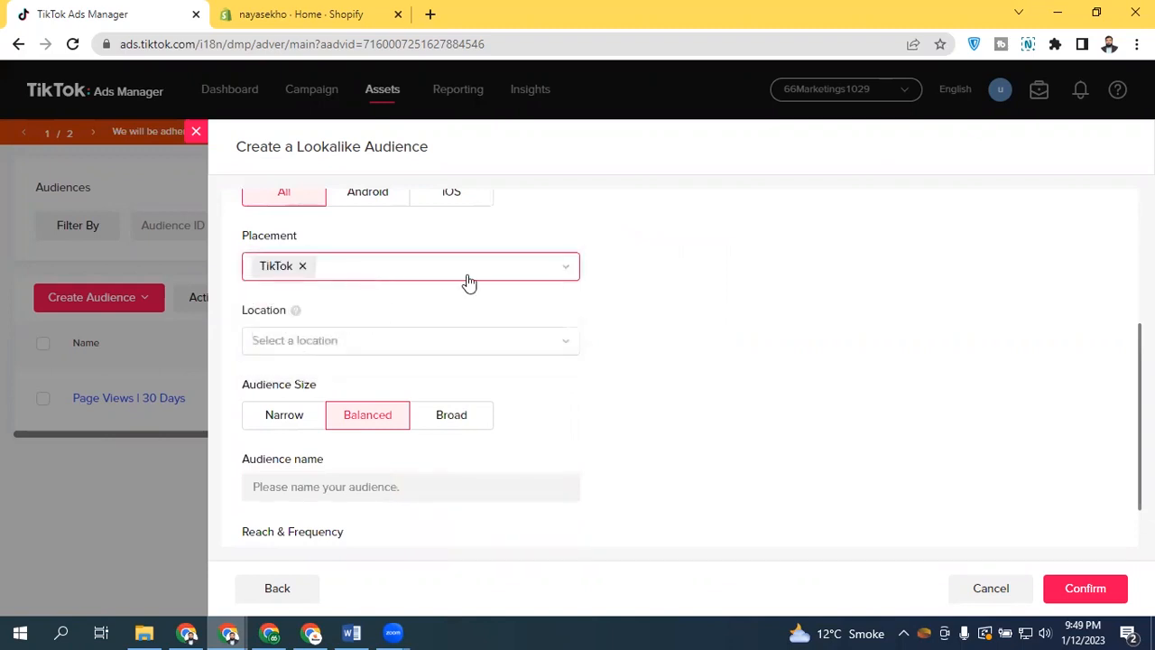
Search the location list for "un" and select United States as the lookalike audience location
click(326, 340)
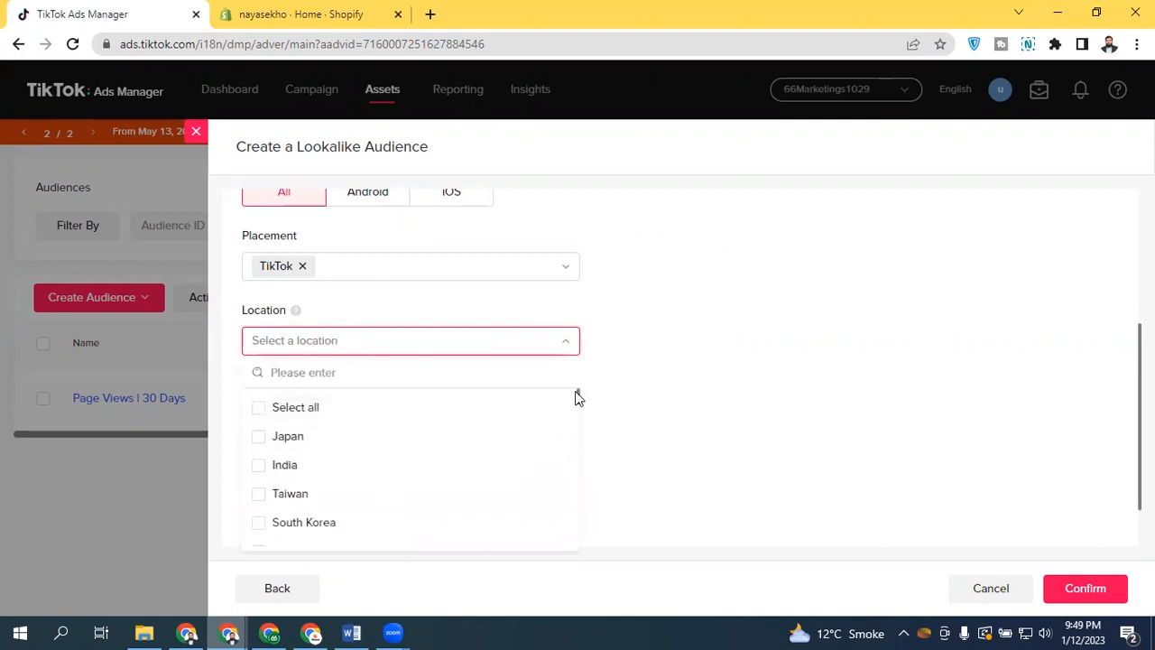
mouse_move(578, 398)
mouse_down()
mouse_move(572, 554)
mouse_move(564, 409)
mouse_up()
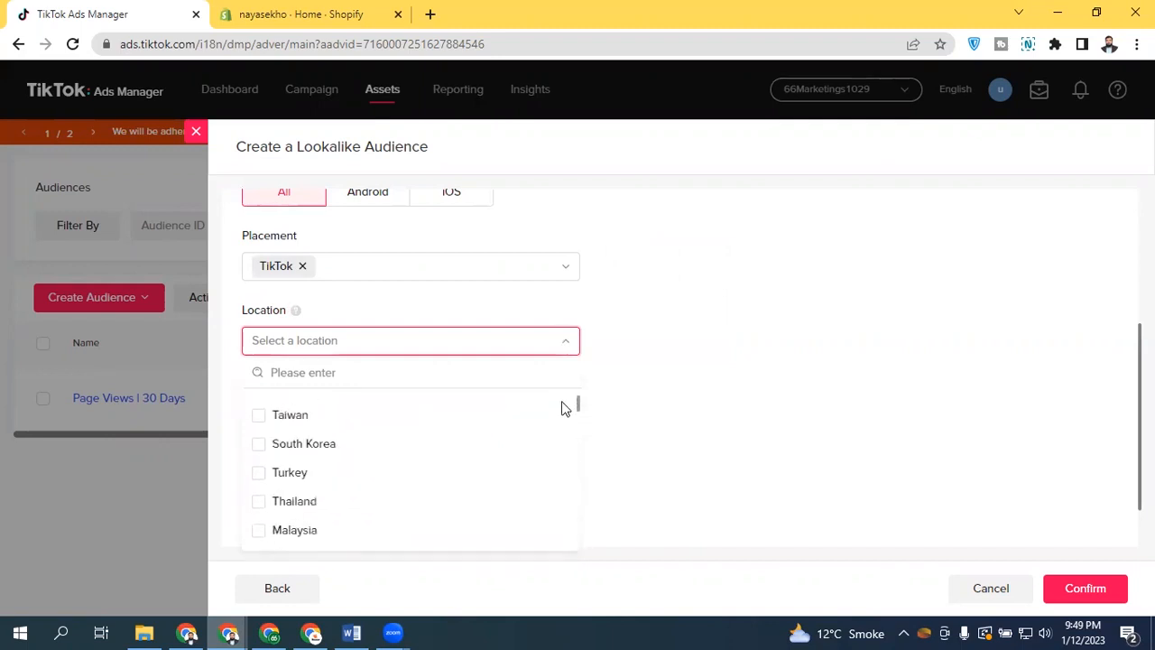
click(326, 378)
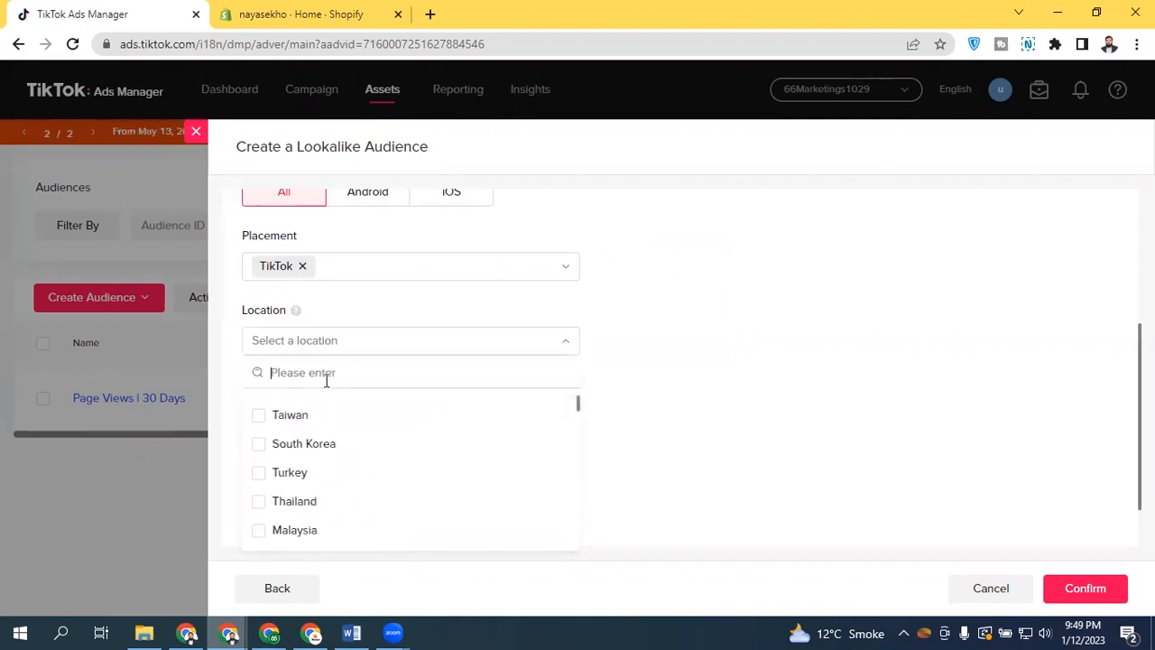
text(un)
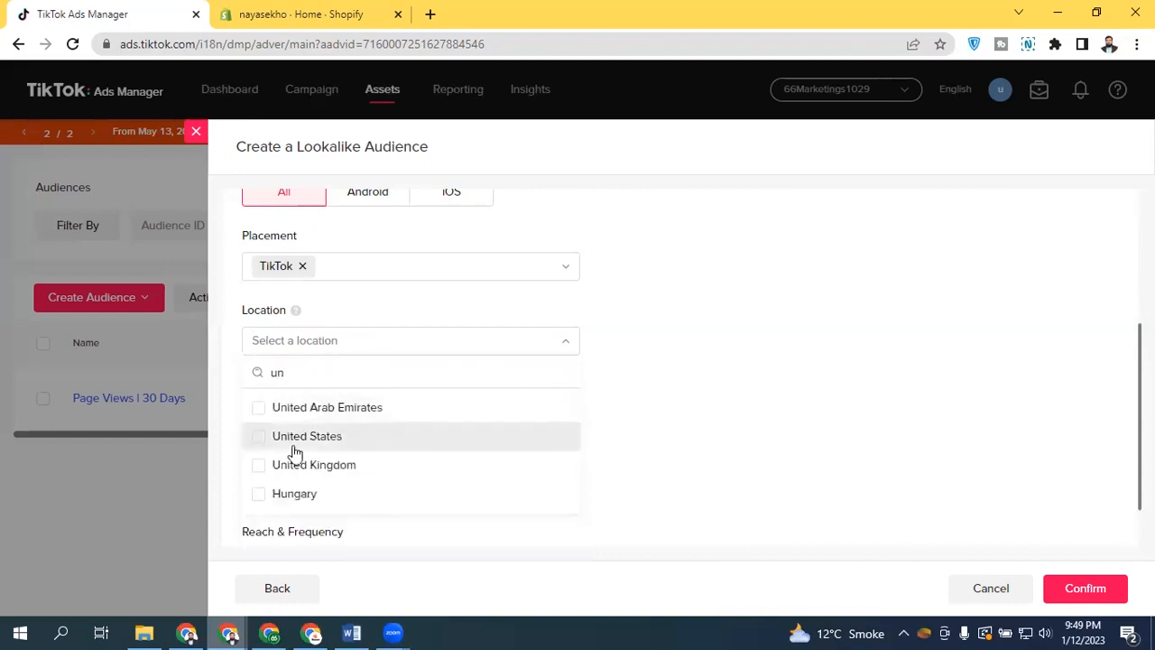
click(295, 446)
click(673, 329)
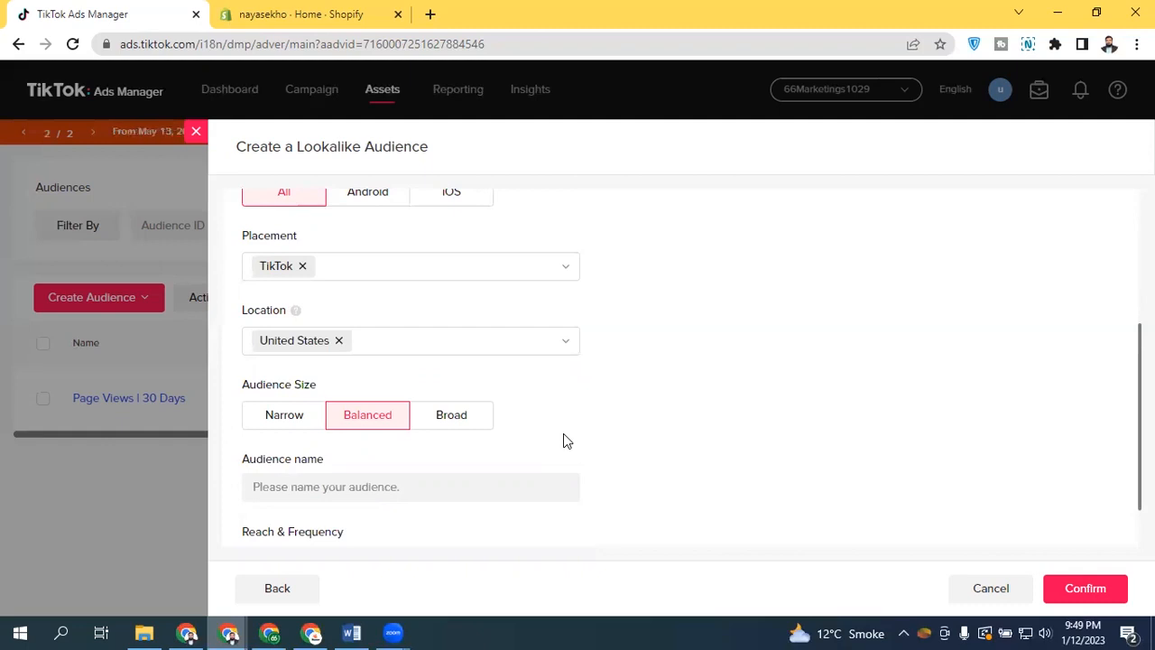
Set the audience size to Narrow, briefly trying Broad, and review the rest of the lookalike form
click(301, 412)
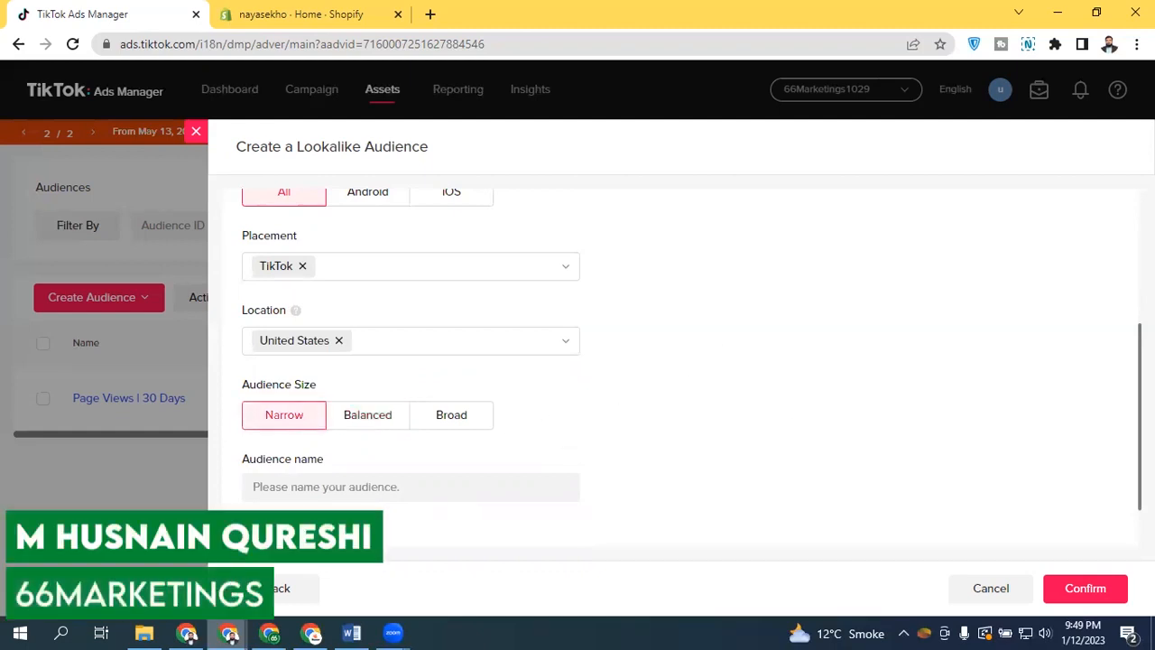
scroll(469, 451, down, 2)
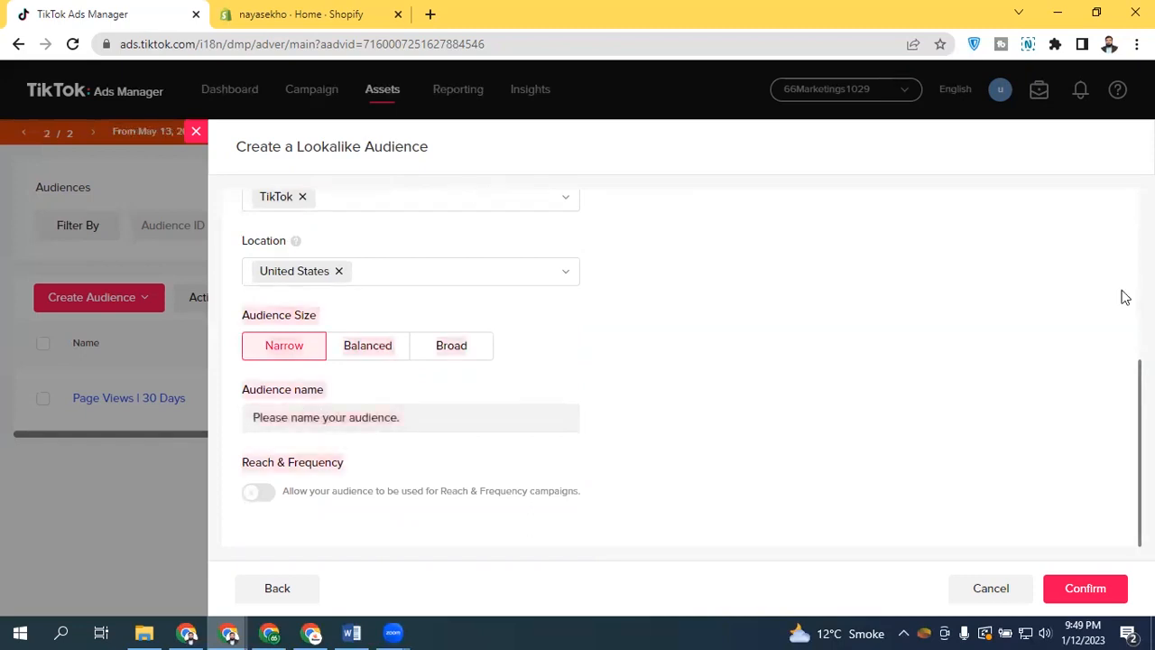
scroll(1125, 293, up, 1)
scroll(1119, 255, up, 3)
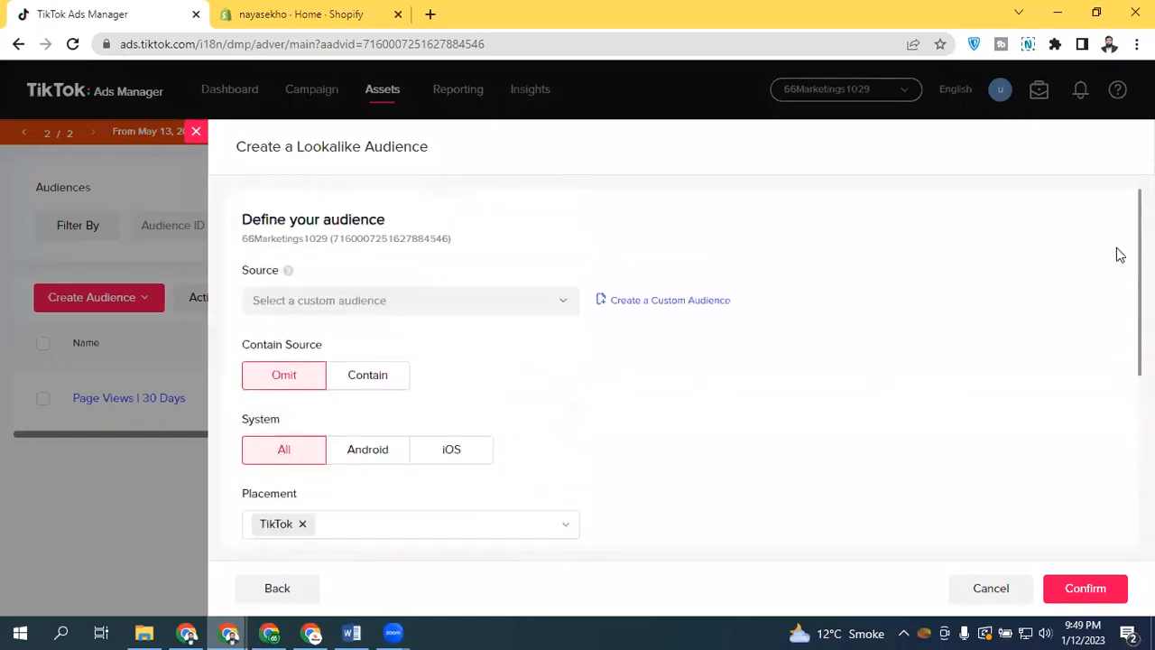
scroll(1119, 256, down, 4)
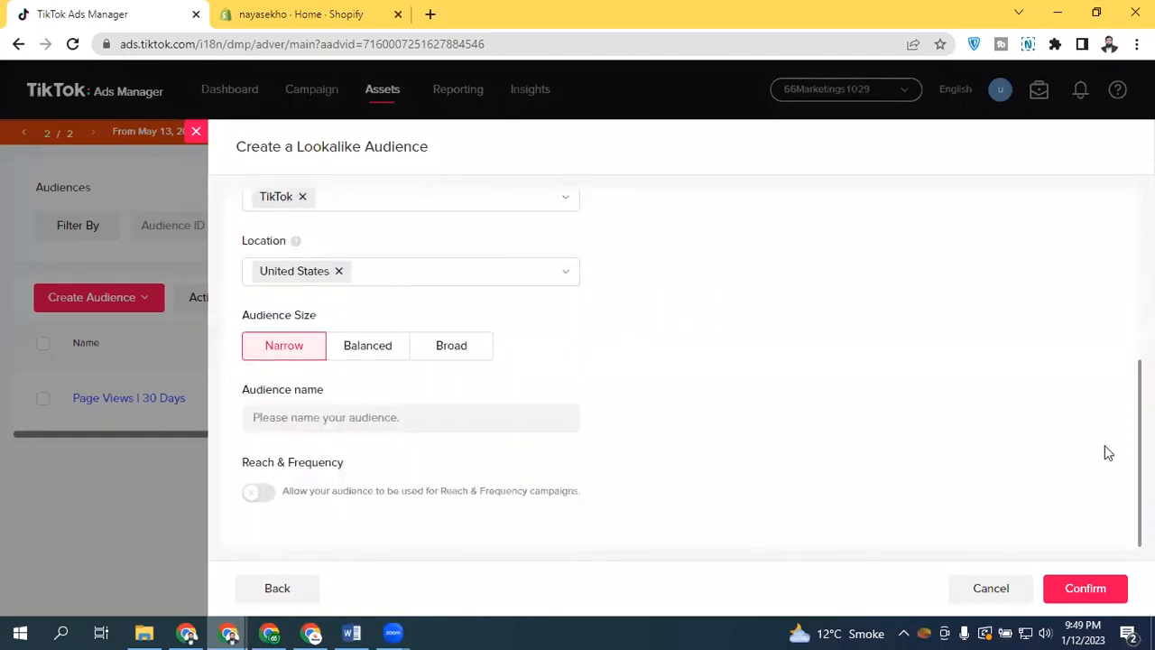
scroll(1112, 383, up, 1)
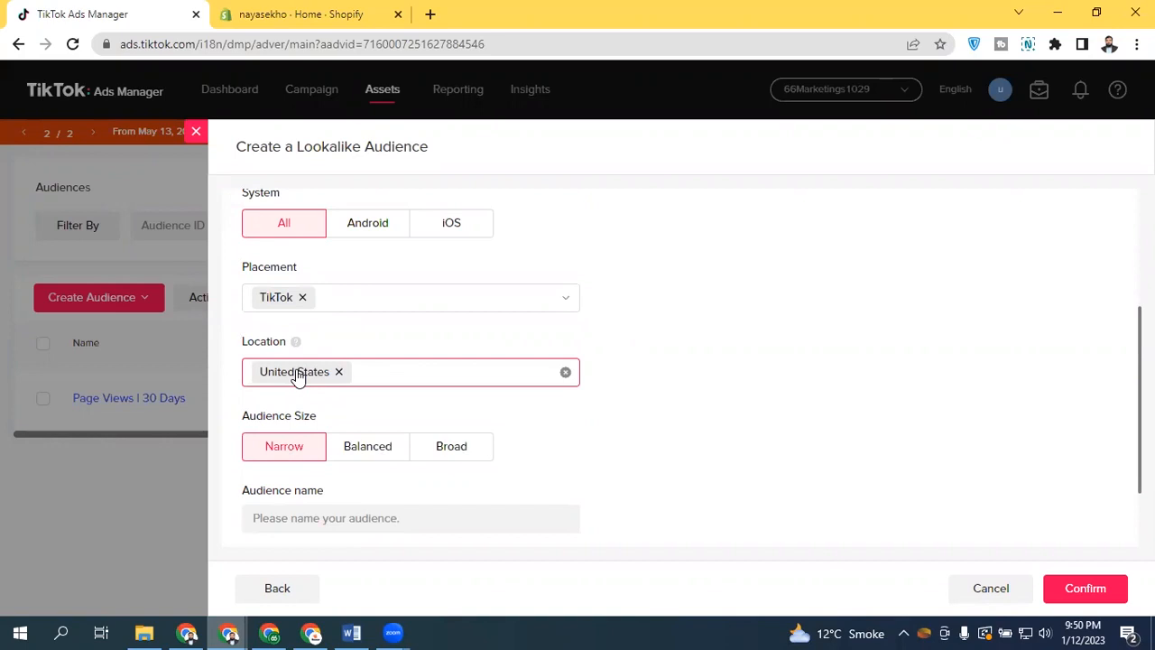
click(438, 451)
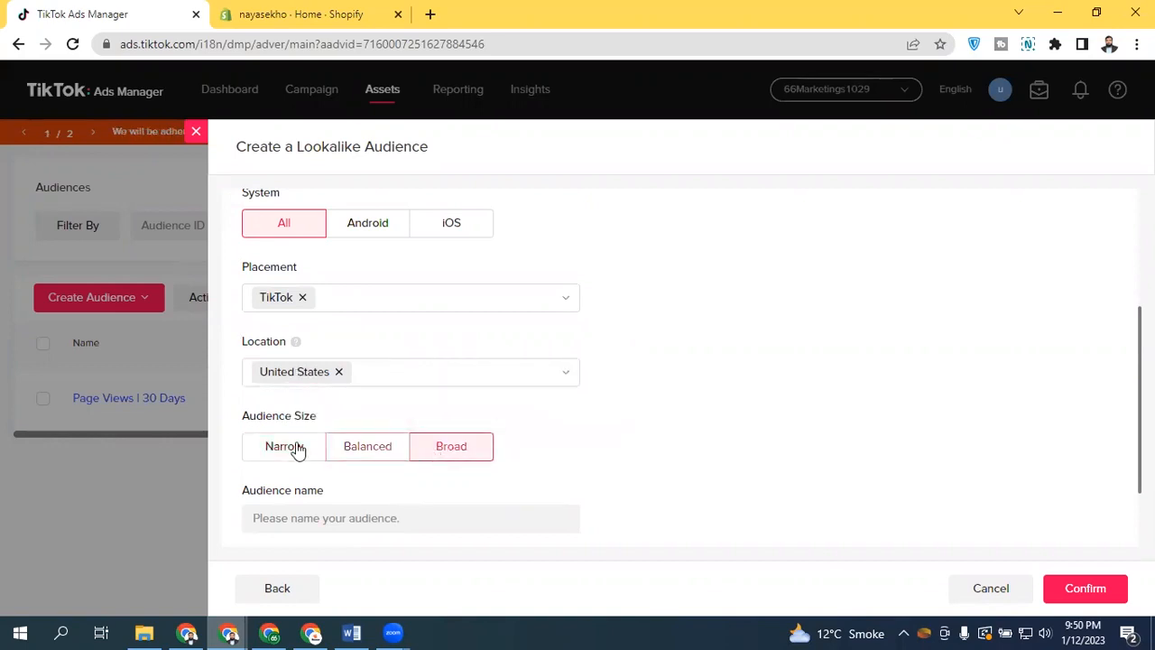
click(263, 449)
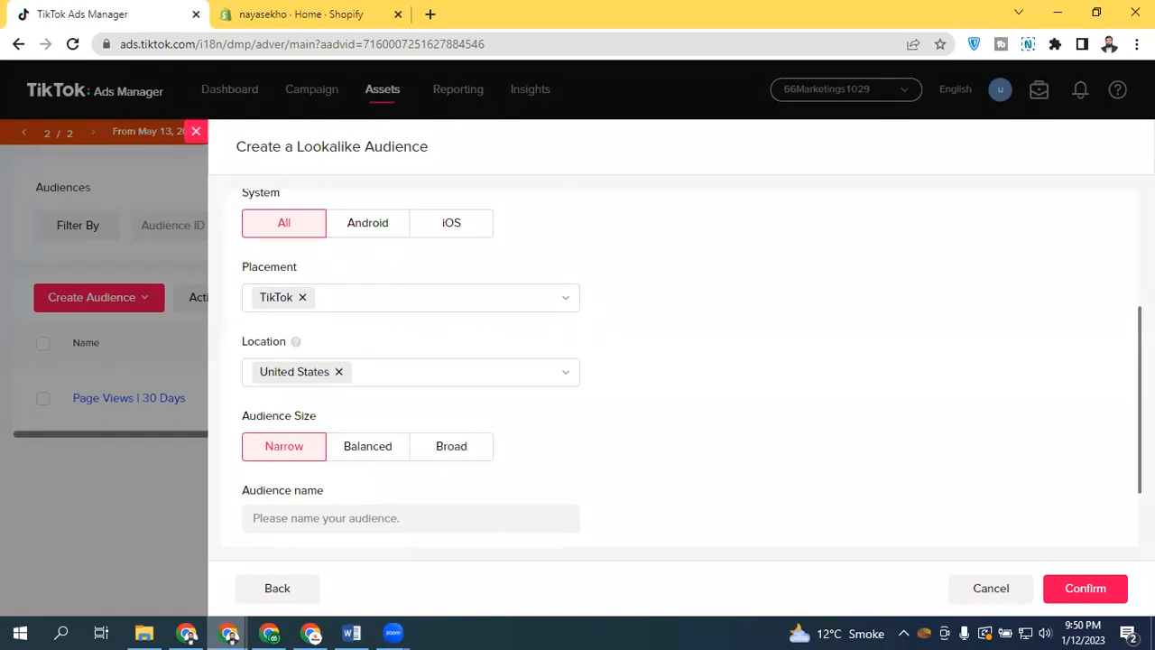
scroll(673, 361, up, 3)
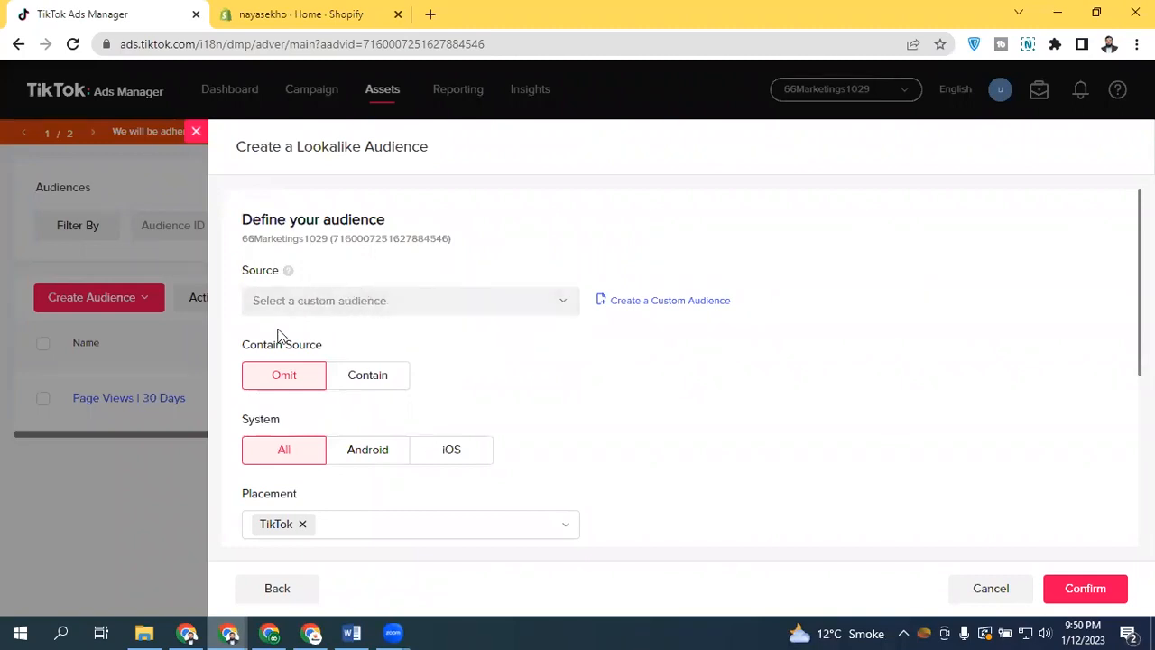
Go back to the custom audience type list and close the audience creation panel without saving
click(282, 588)
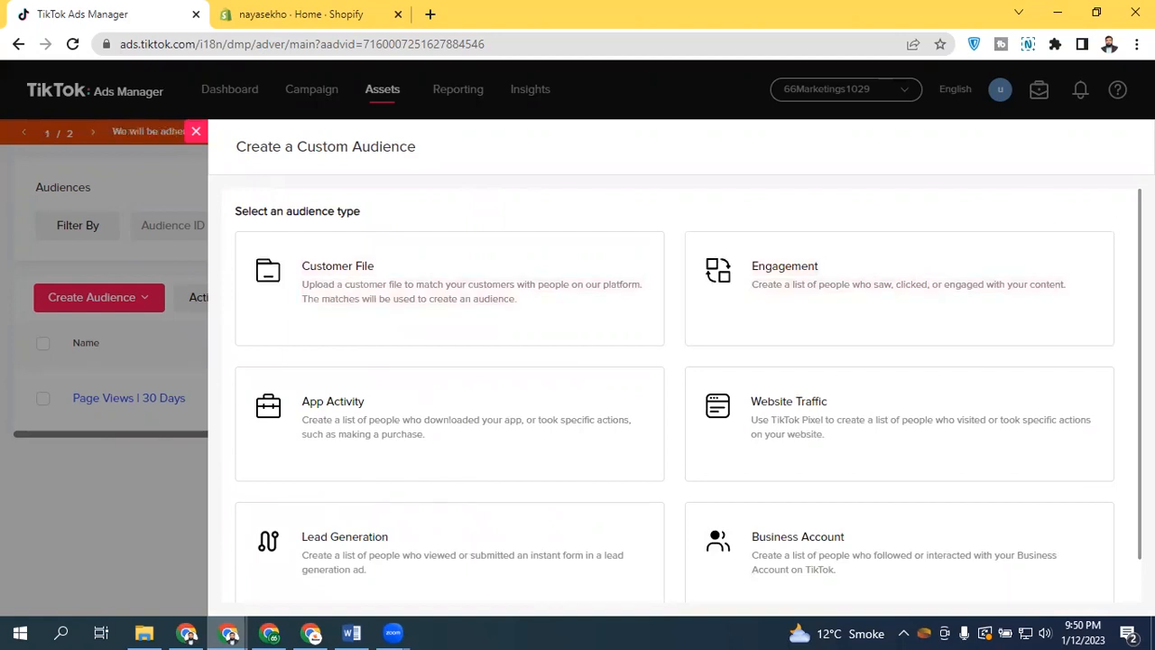
scroll(686, 397, down, 1)
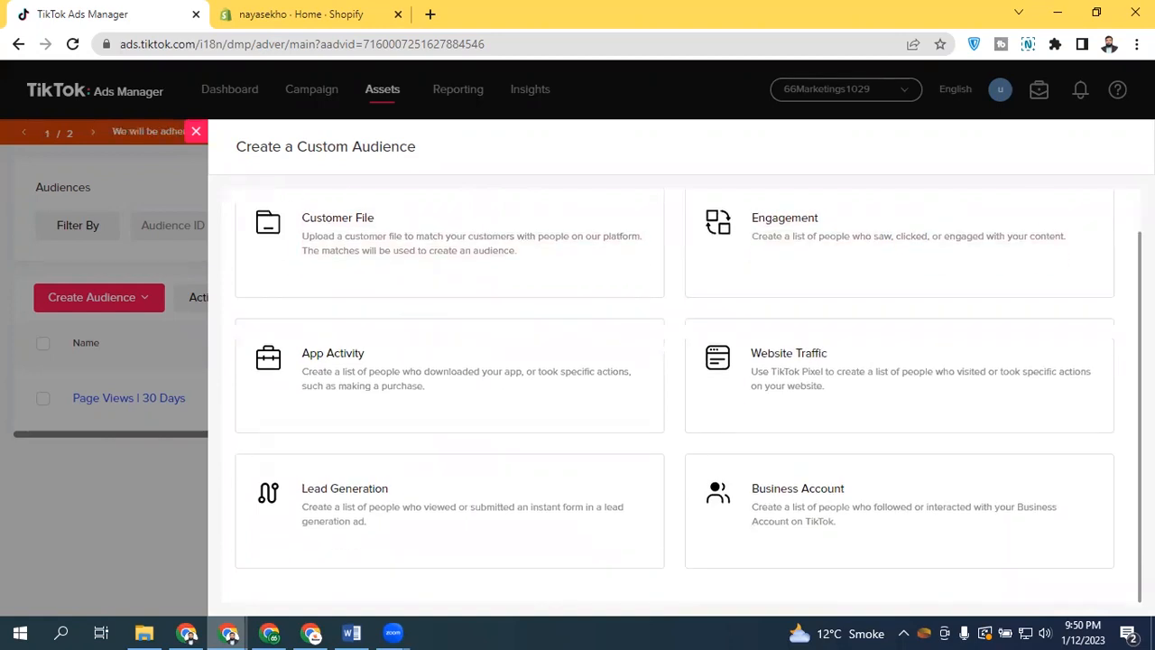
click(200, 139)
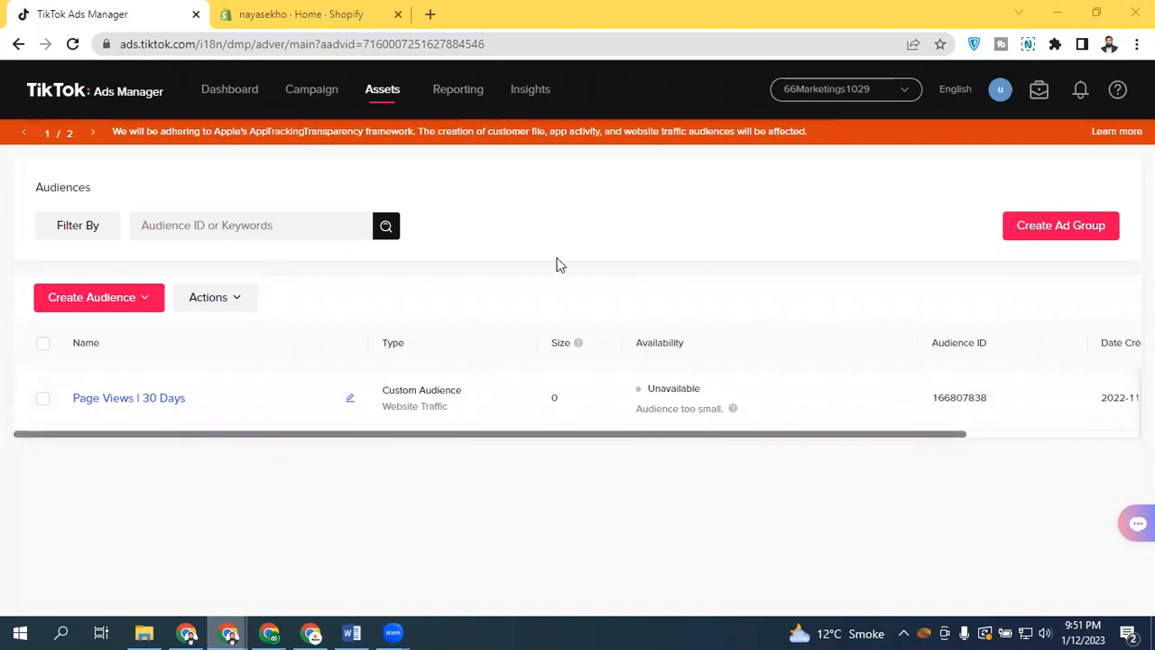
Open TikTok Business Center in a new tab and switch to it
click(1031, 95)
click(59, 14)
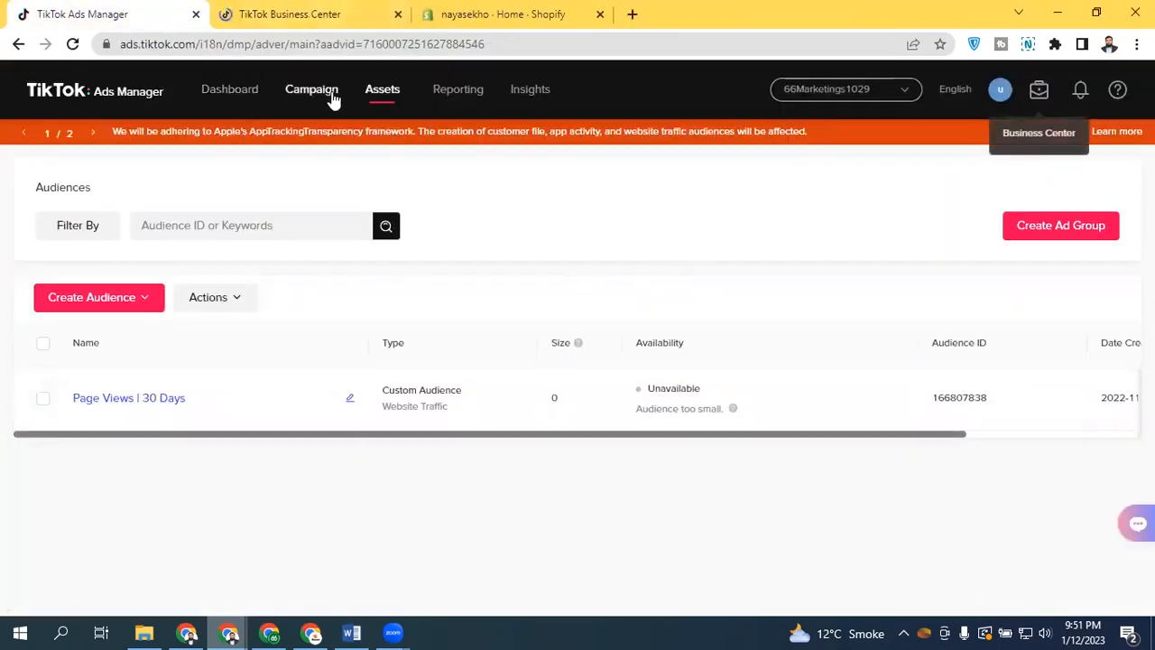
click(277, 27)
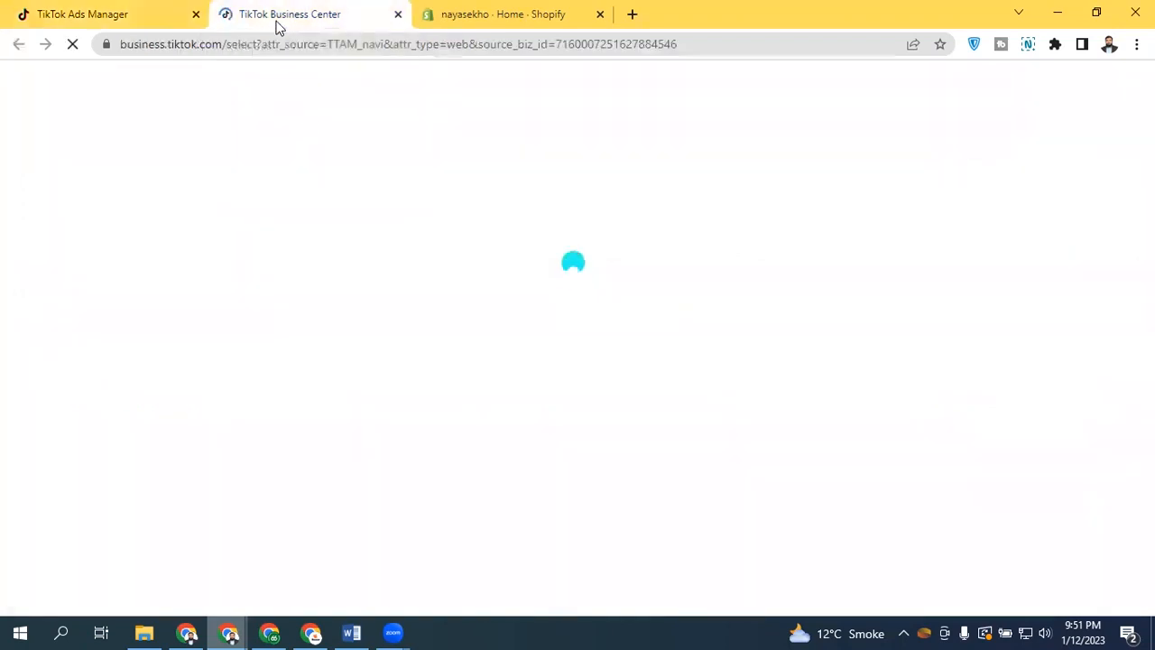
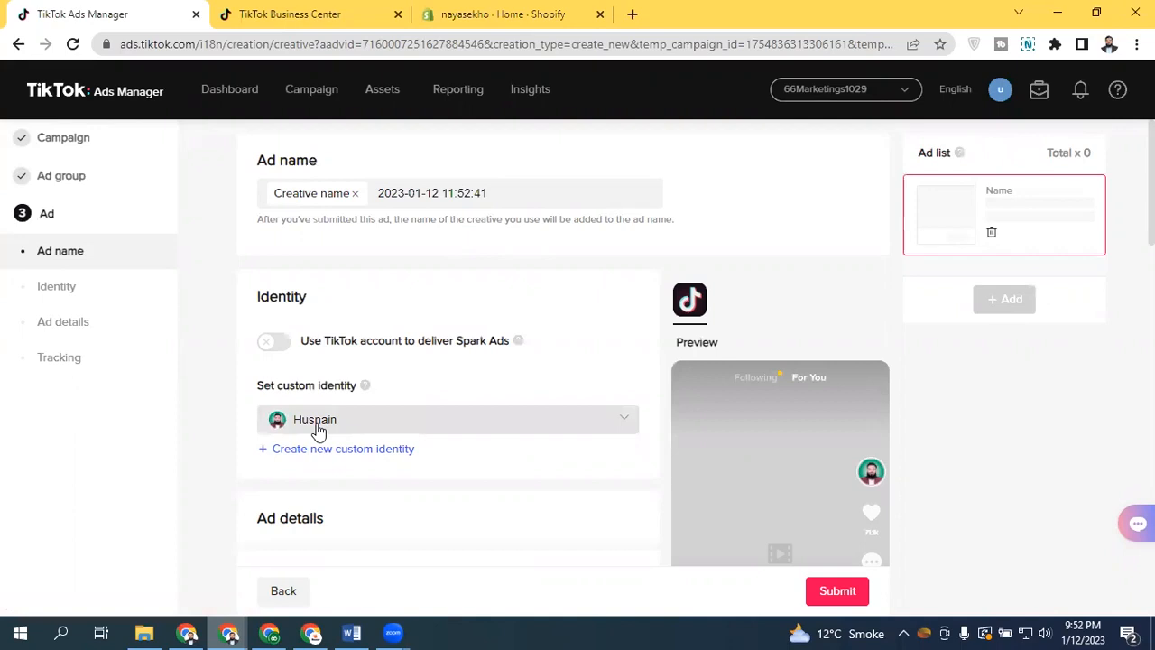
Turn on delivering the ad as Spark Ads through the owned TikTok account
click(274, 342)
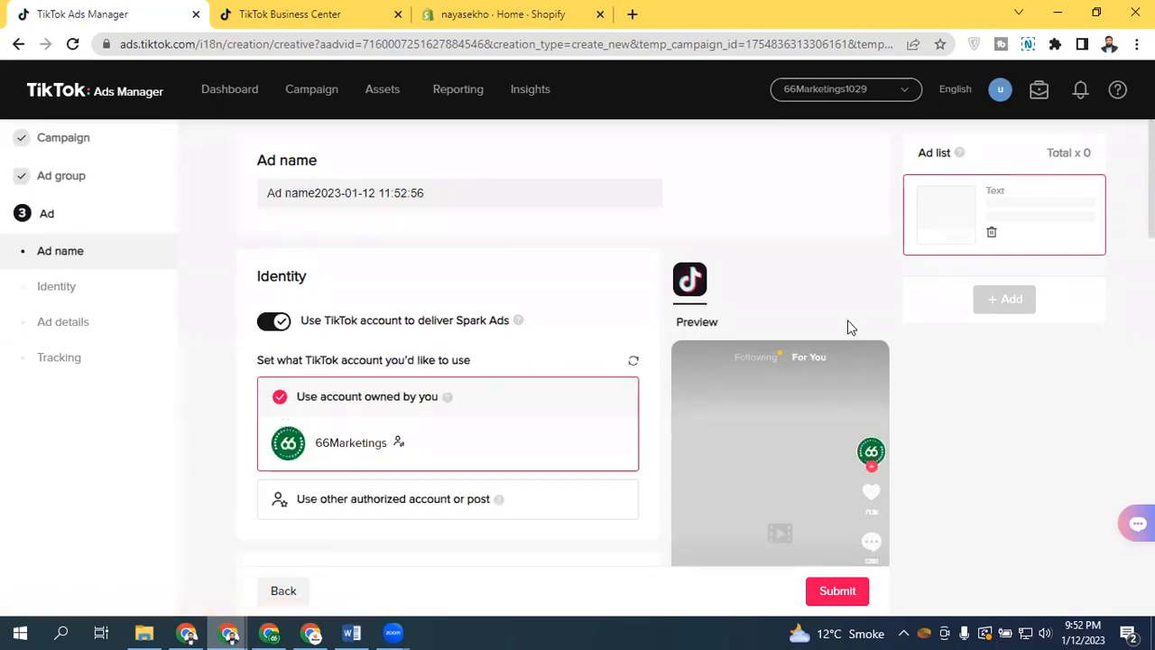
drag(1151, 208, 1151, 233)
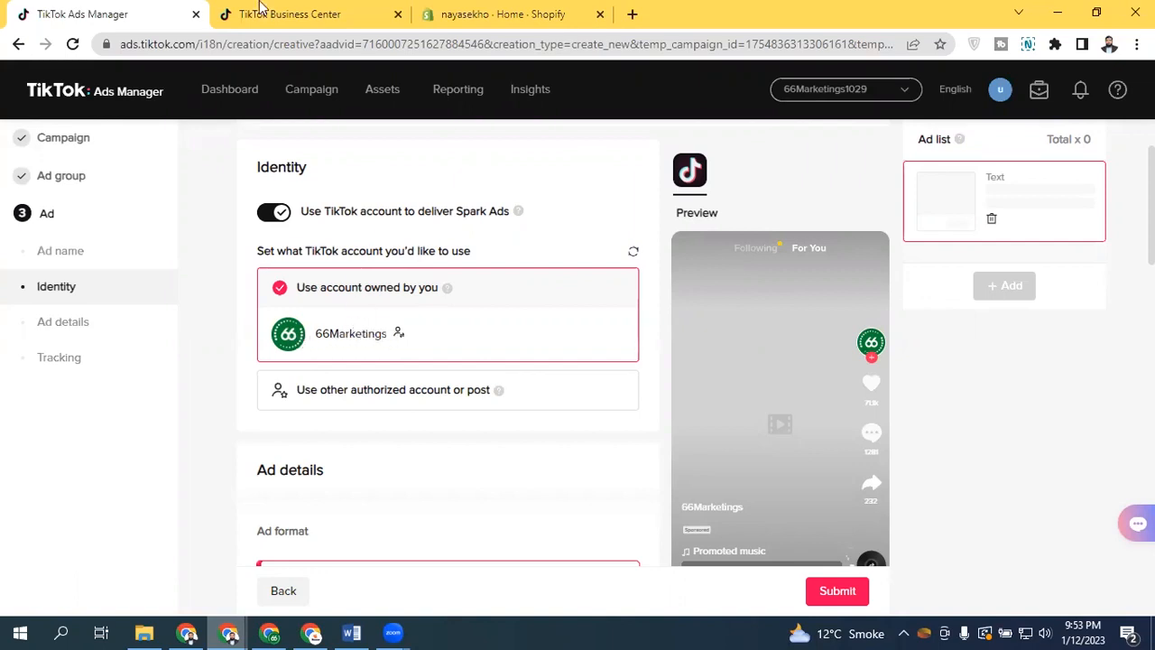
In Business Center's TikTok accounts, request account access with Ad delivery with existing posts permission and generate a QR code
click(260, 11)
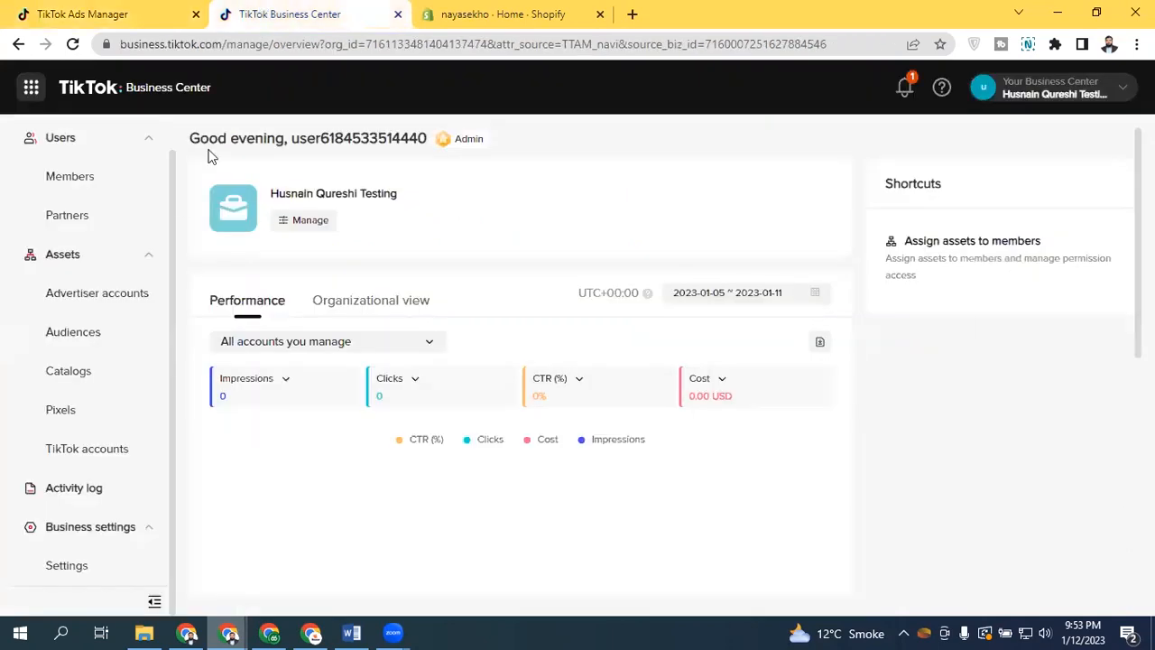
click(116, 453)
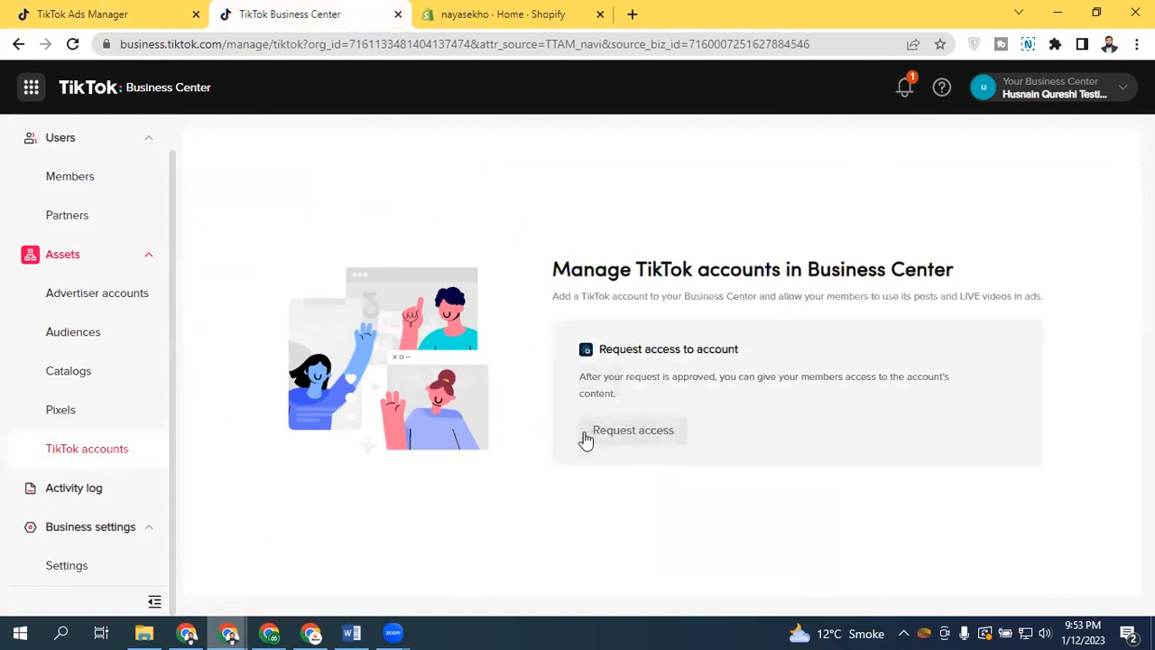
click(642, 441)
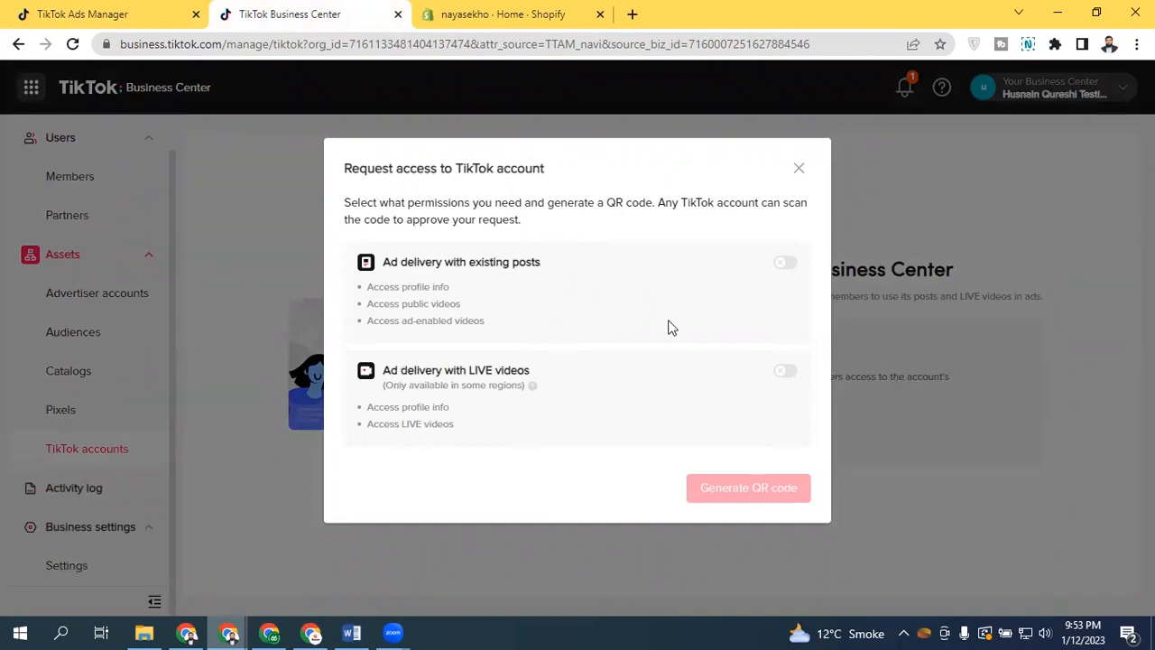
click(783, 266)
click(789, 374)
click(789, 373)
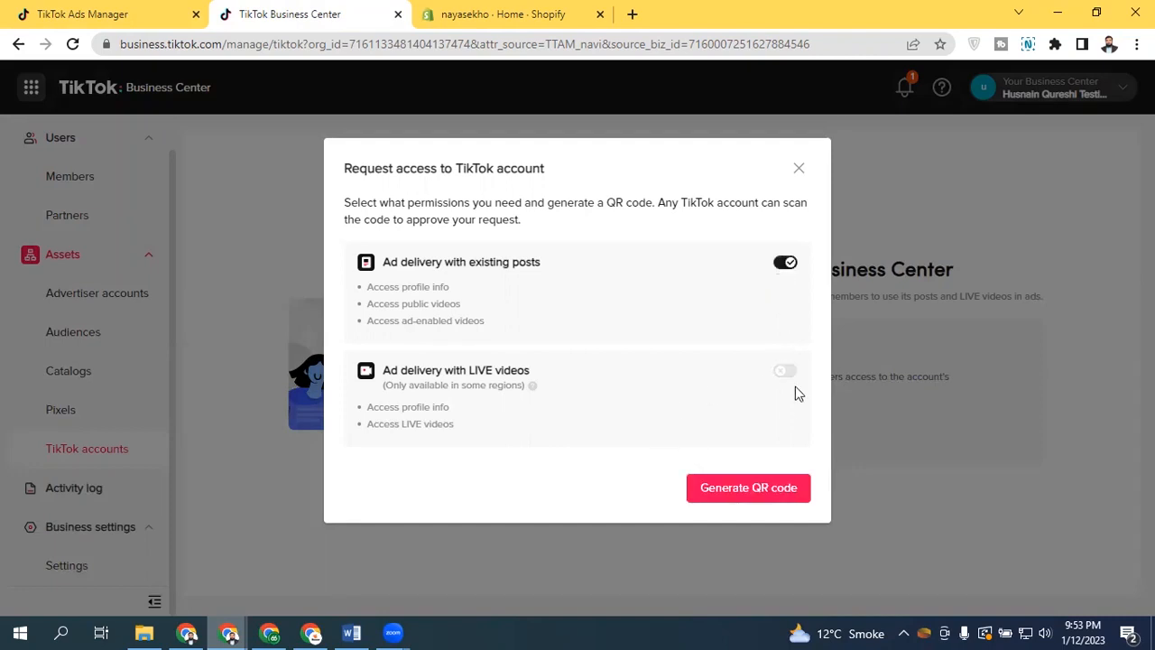
click(735, 495)
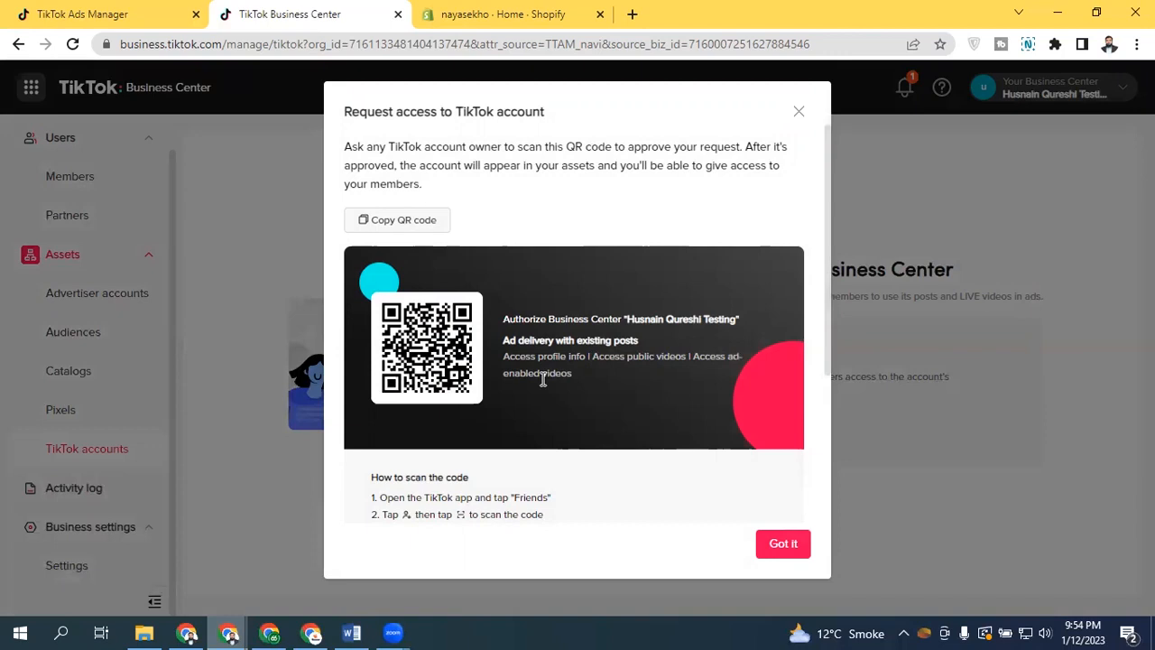
Copy the QR code as tiktok-invite.png, view the downloaded image, and close the request dialog
click(426, 219)
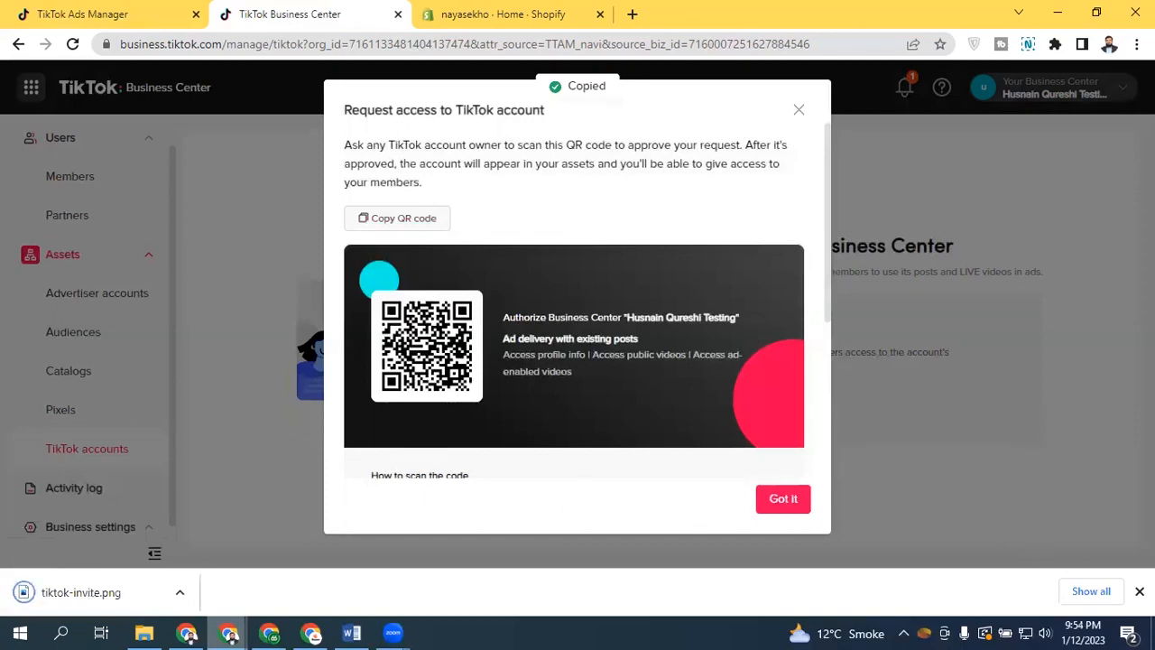
click(91, 593)
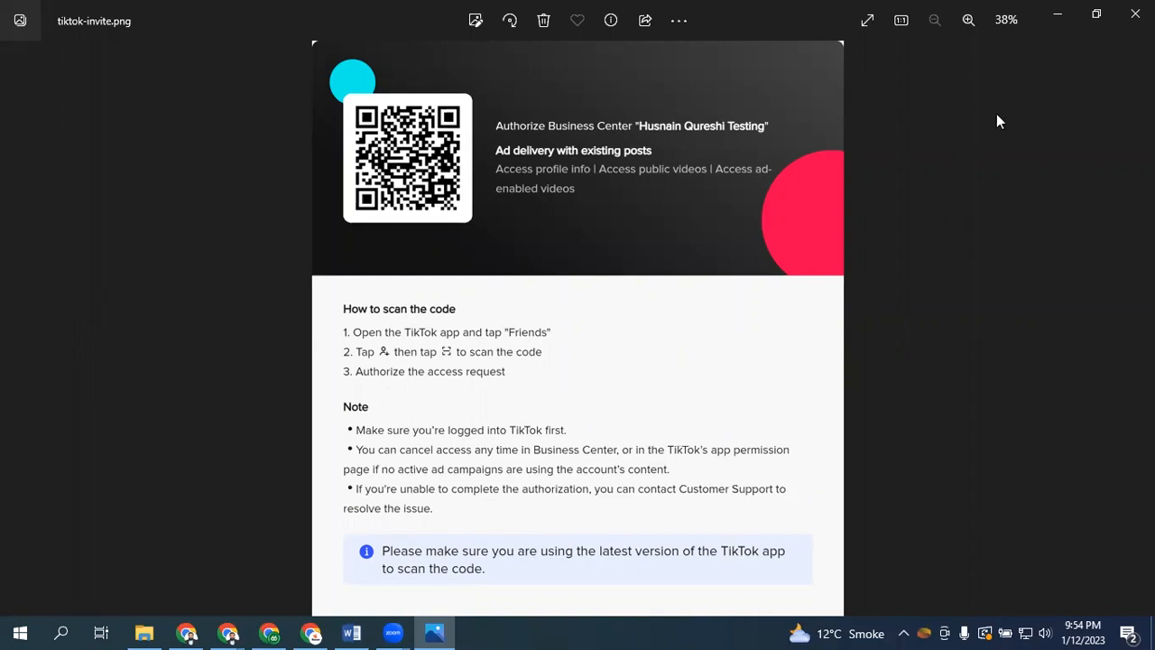
click(1135, 14)
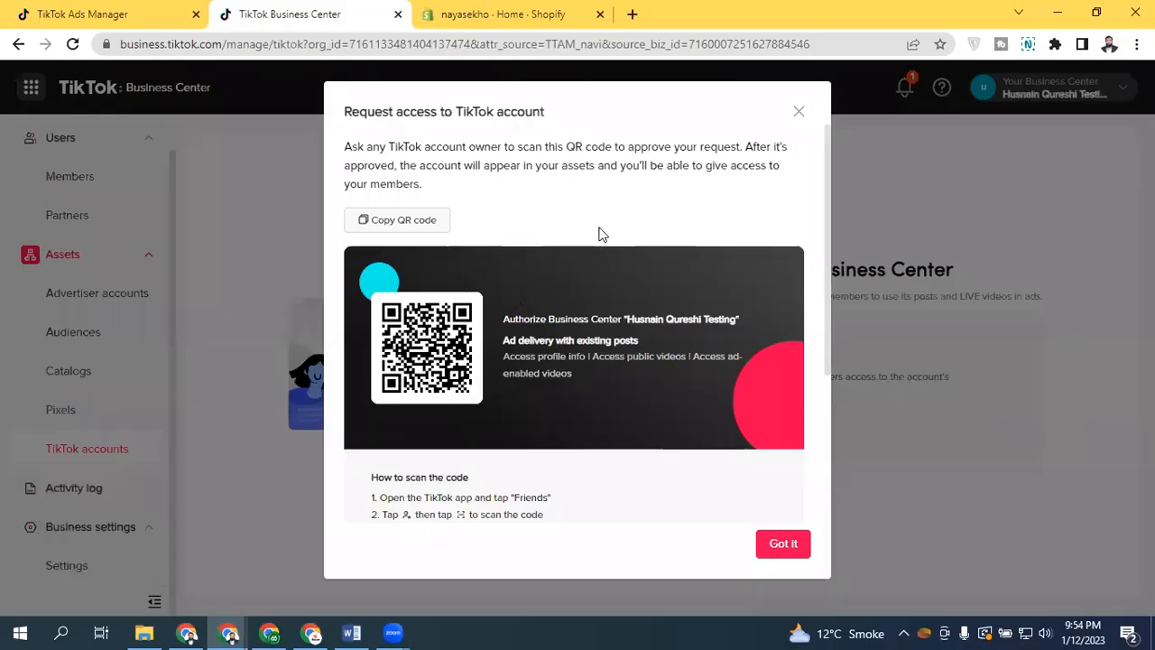
click(795, 113)
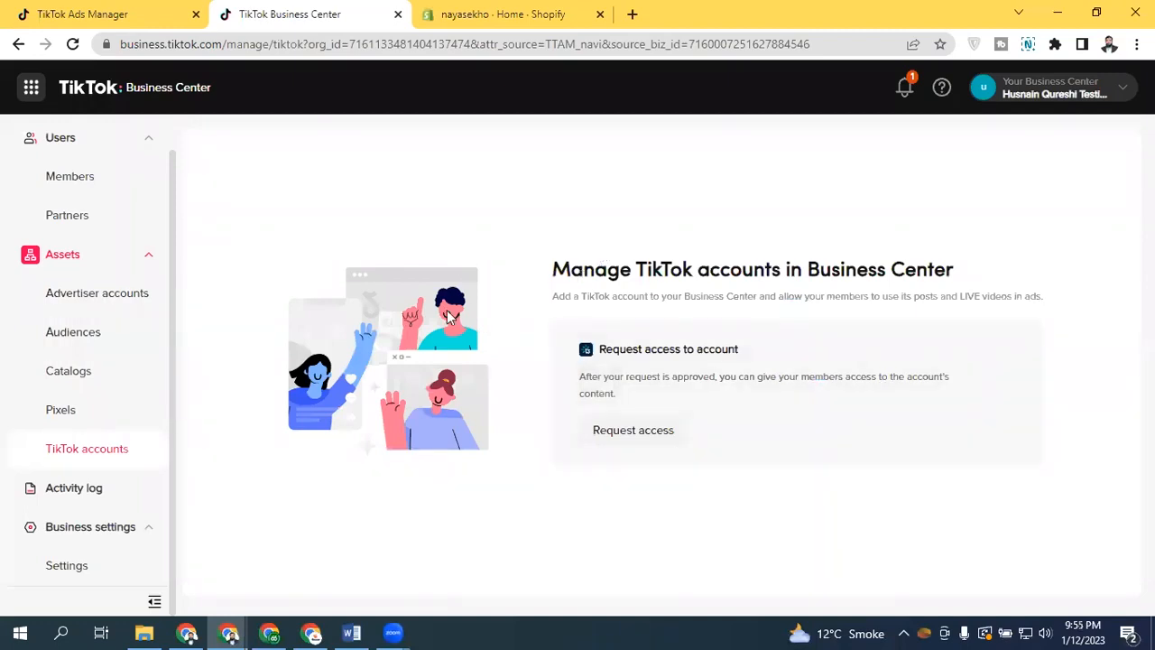
Refresh the ad's identity account list, comparing the Ads Manager and Business Center tabs
click(113, 18)
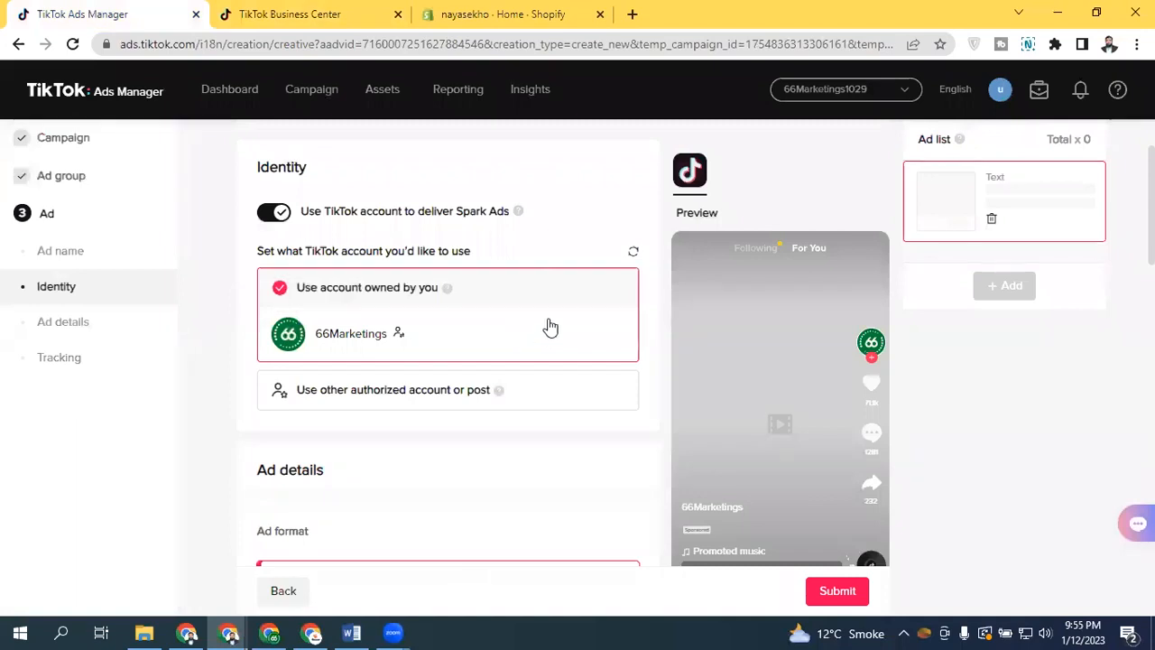
click(635, 254)
click(302, 11)
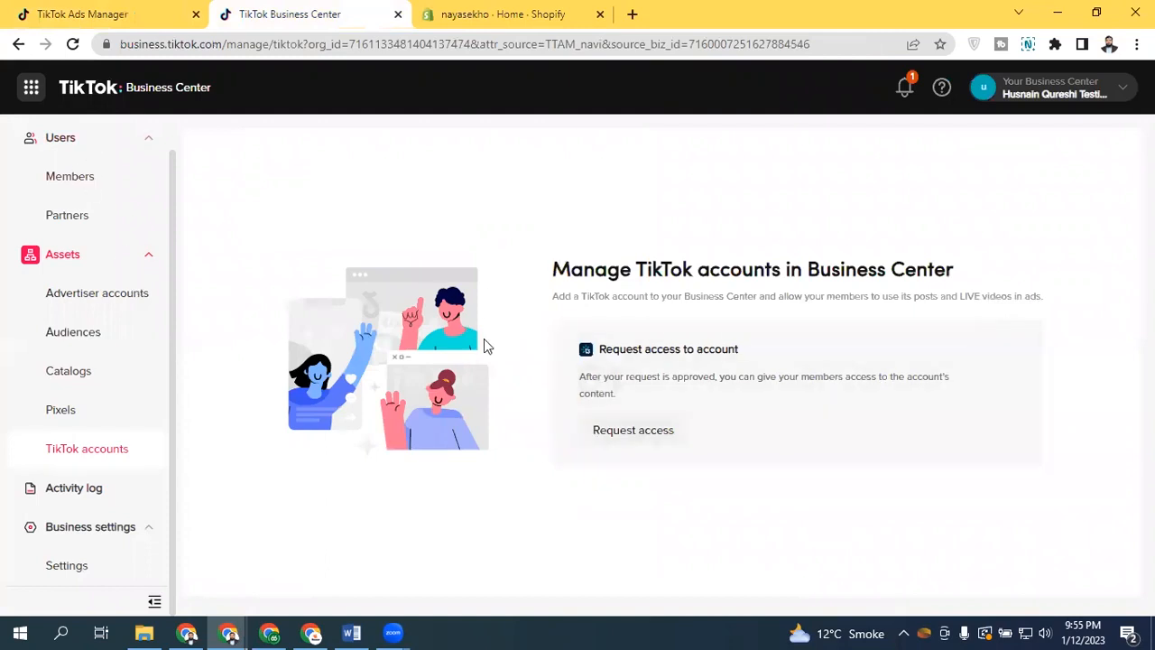
click(140, 9)
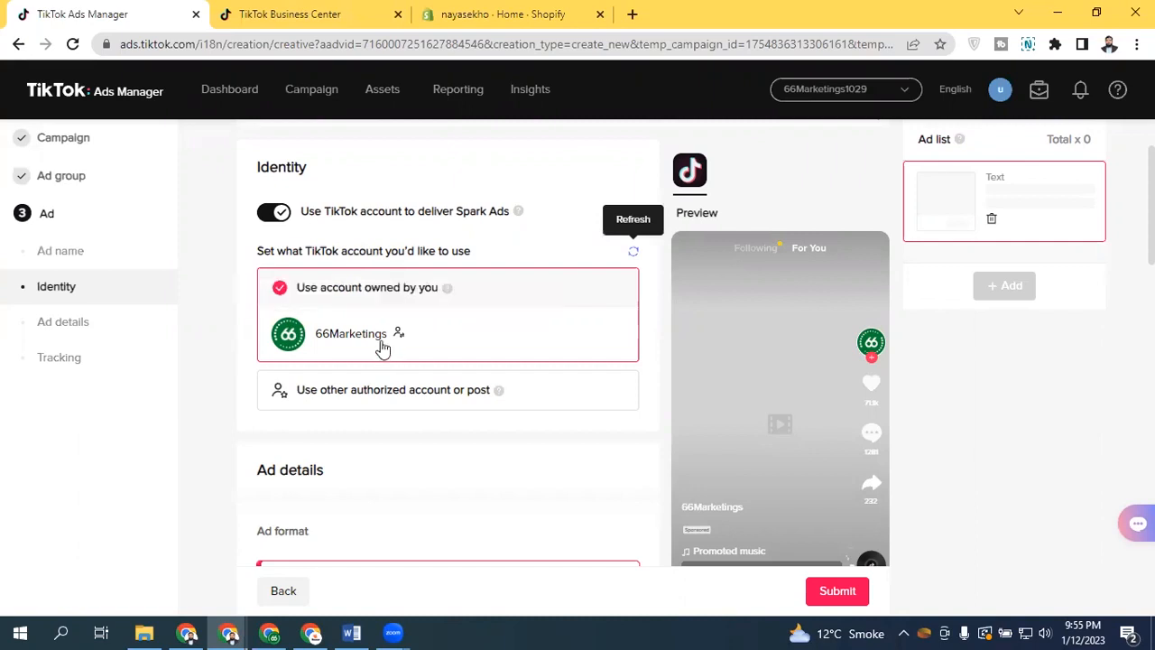
click(337, 11)
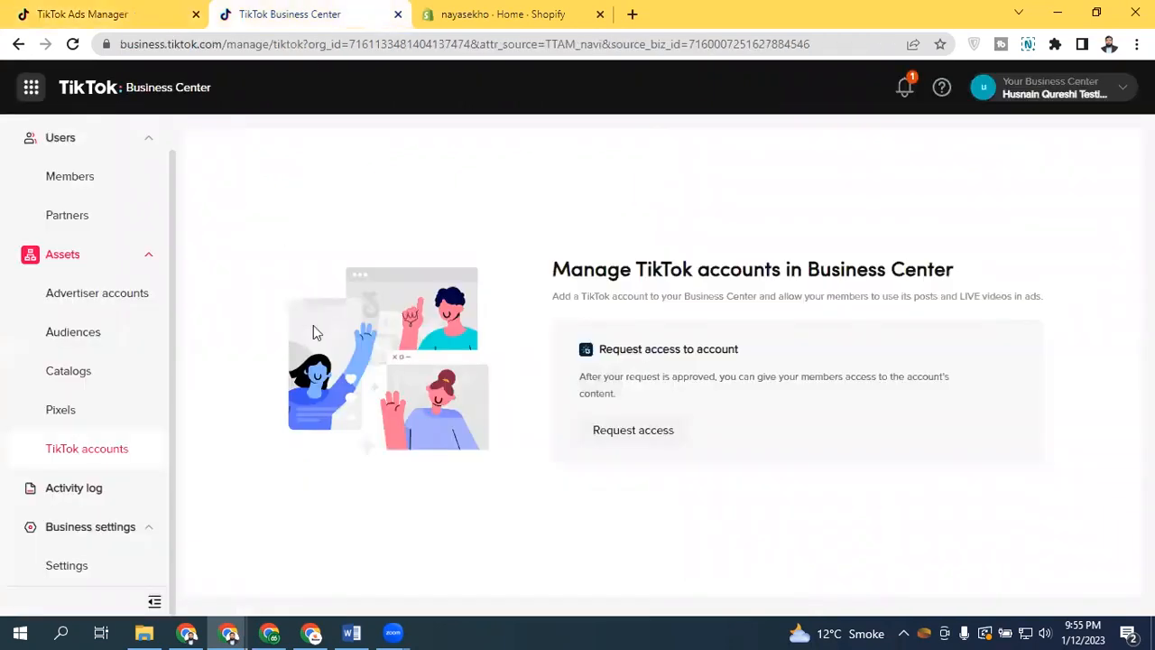
click(158, 7)
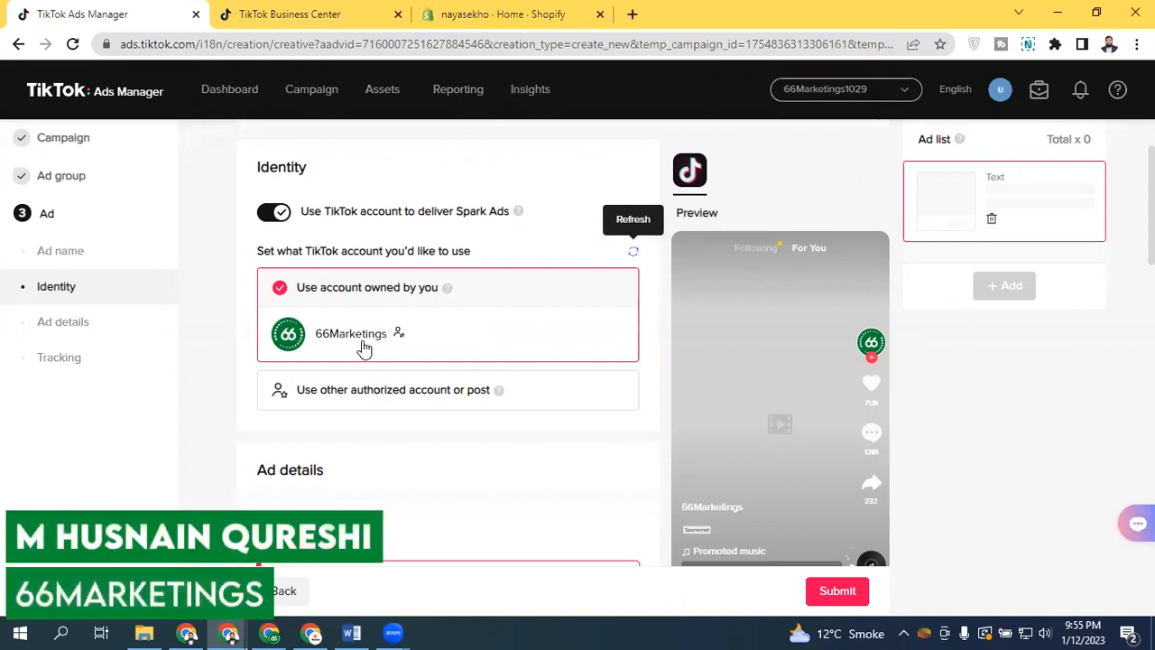
Choose another authorized account or post and open the TikTok post authorization dialog, closing it without a code
click(375, 404)
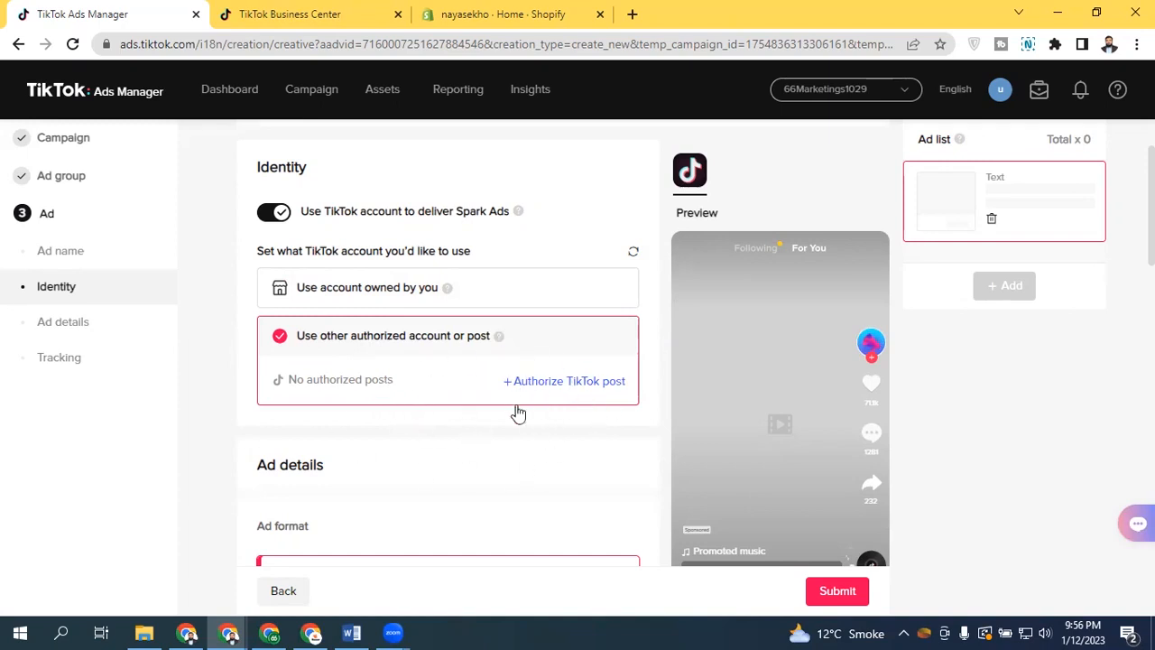
click(566, 383)
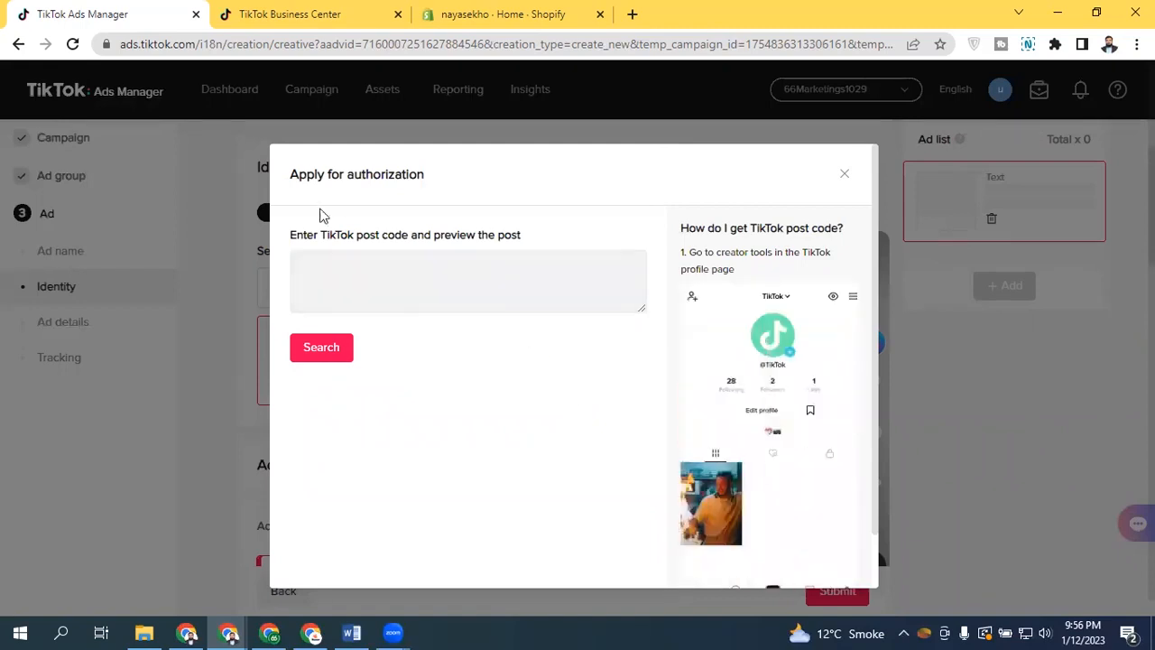
drag(318, 235, 560, 235)
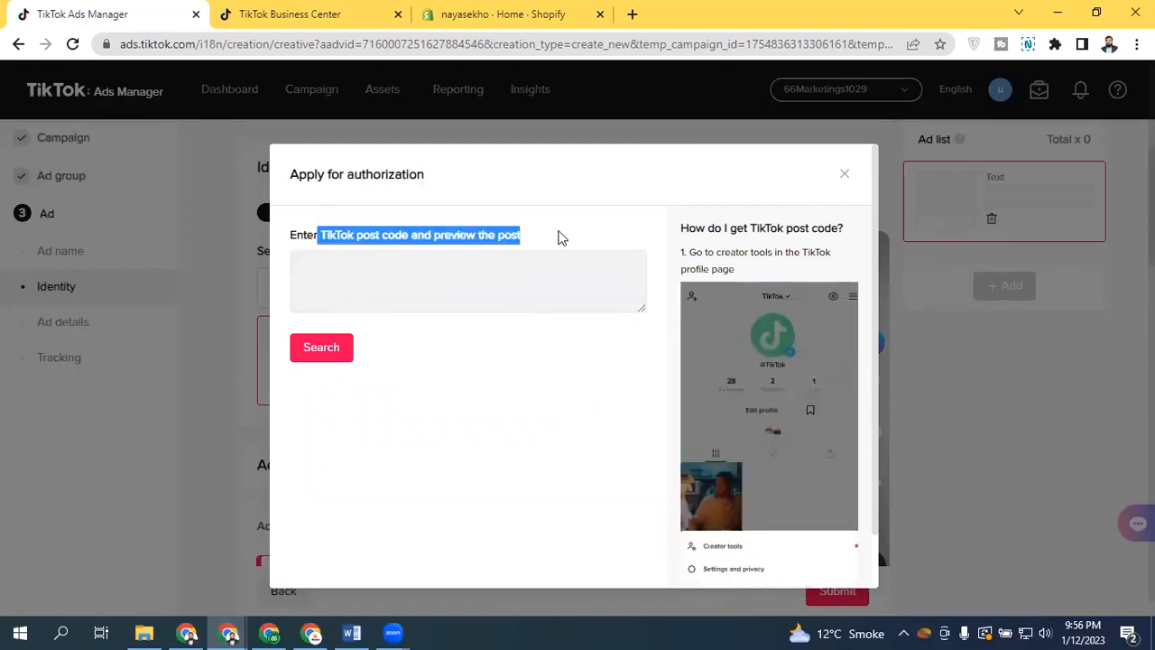
click(558, 237)
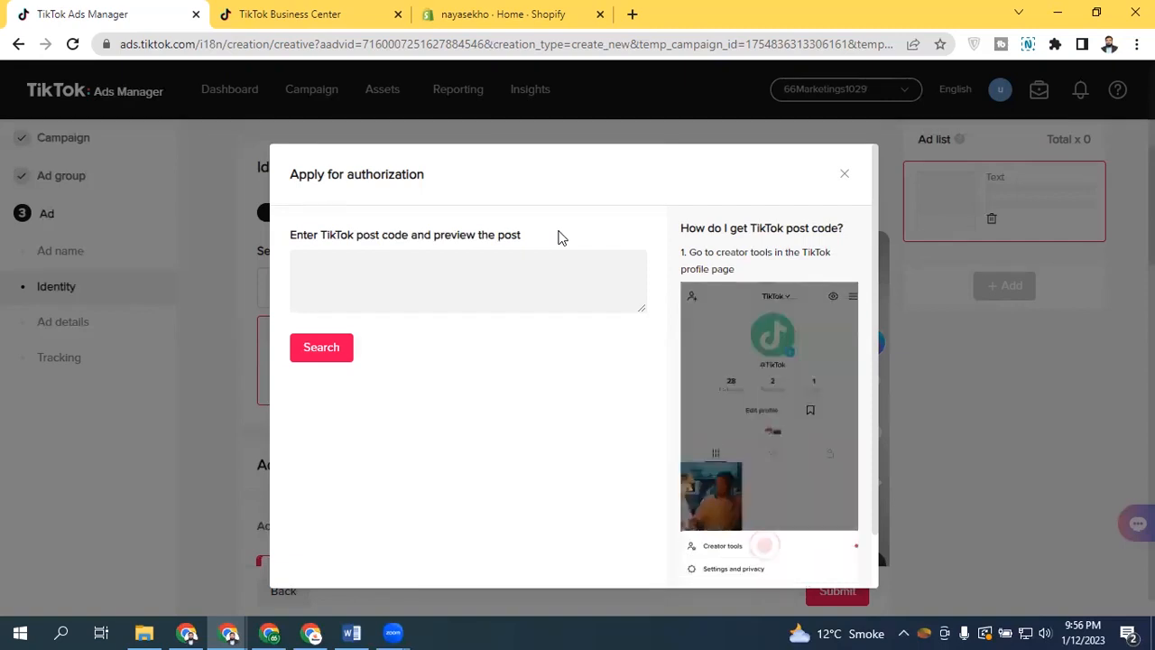
click(434, 291)
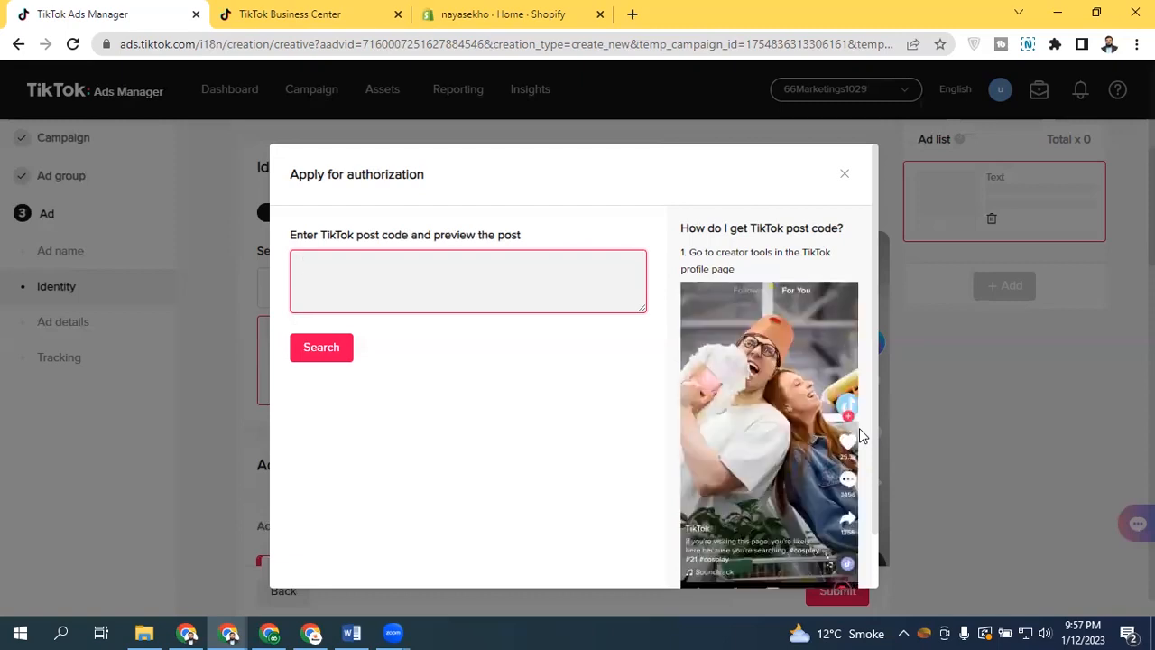
click(845, 174)
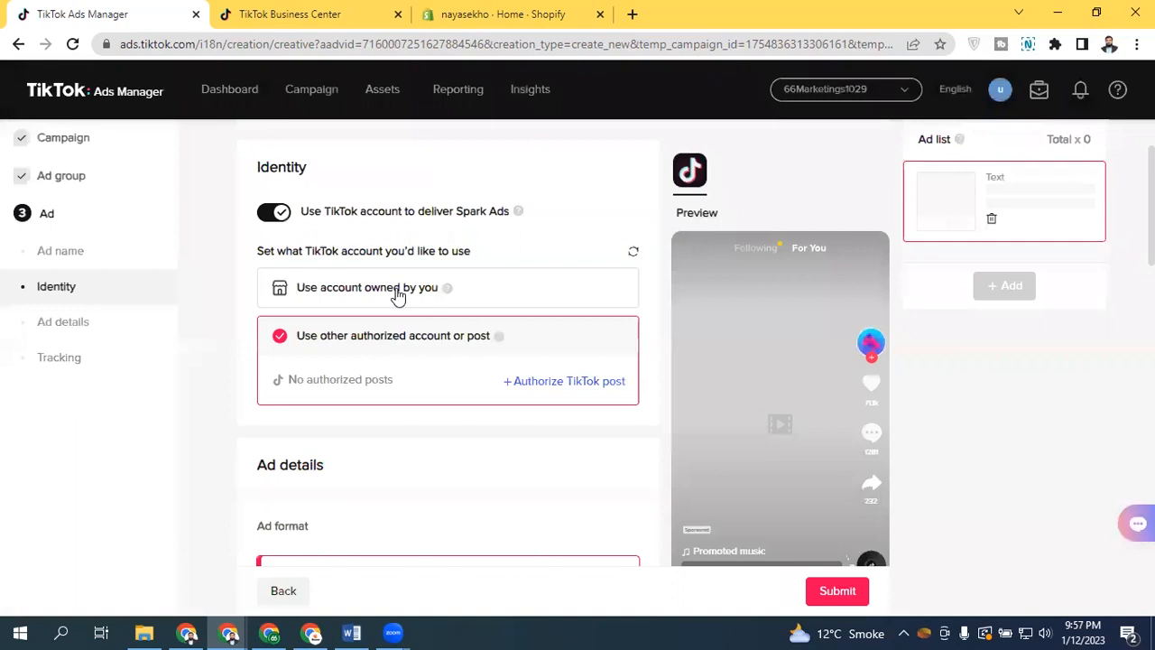
Switch the identity back to the account owned by you, briefly trying the other authorized option again
click(316, 293)
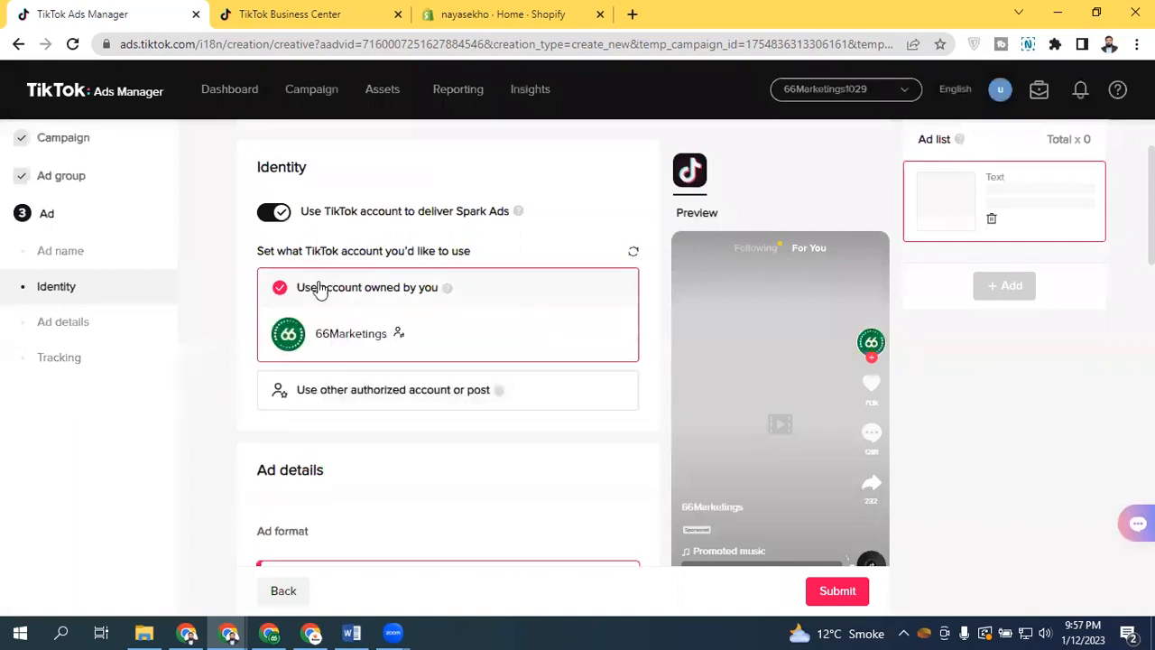
click(351, 393)
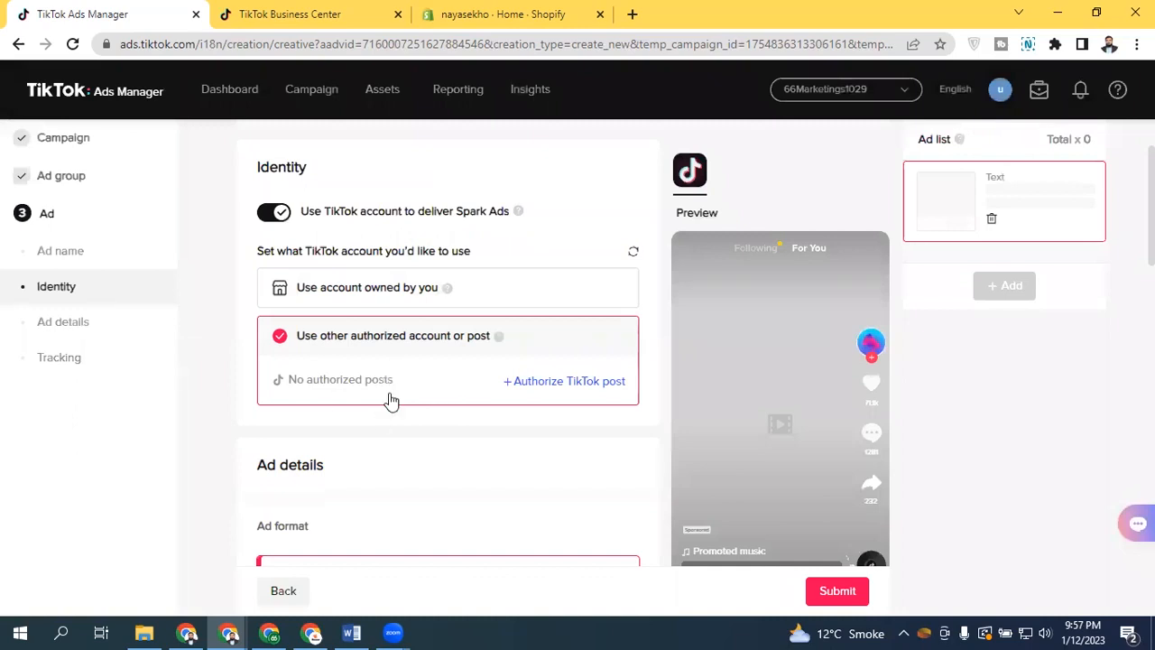
click(390, 301)
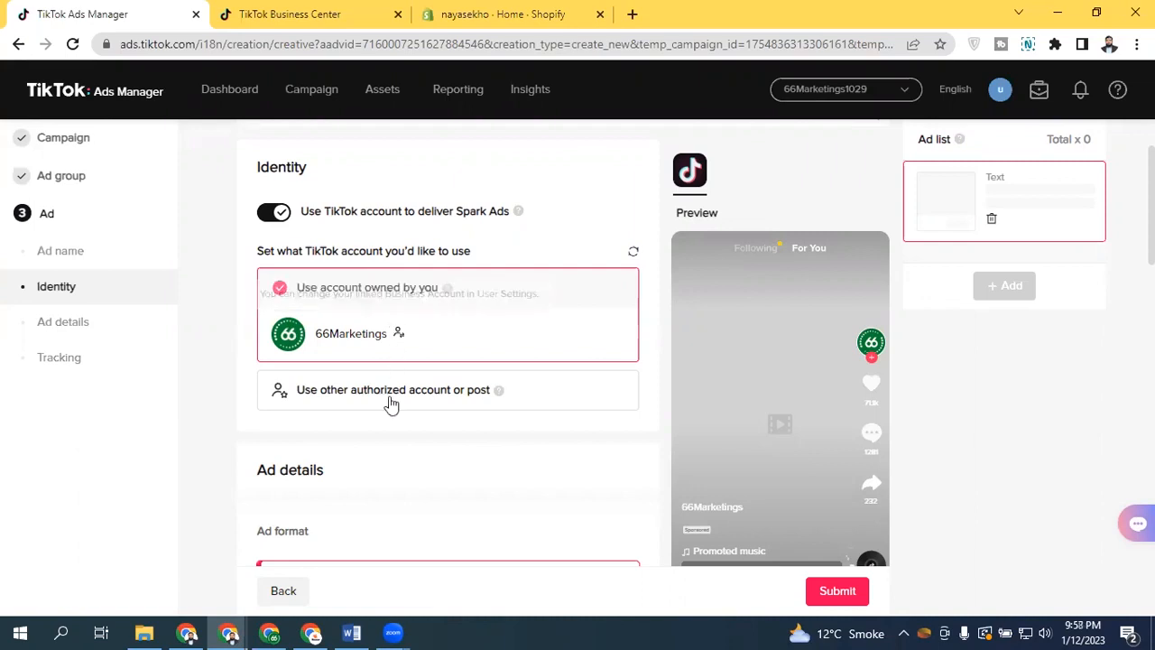
Add the Spark Ad post "Test" from 66Marketings as the ad creative's TikTok post
drag(1151, 216, 1151, 307)
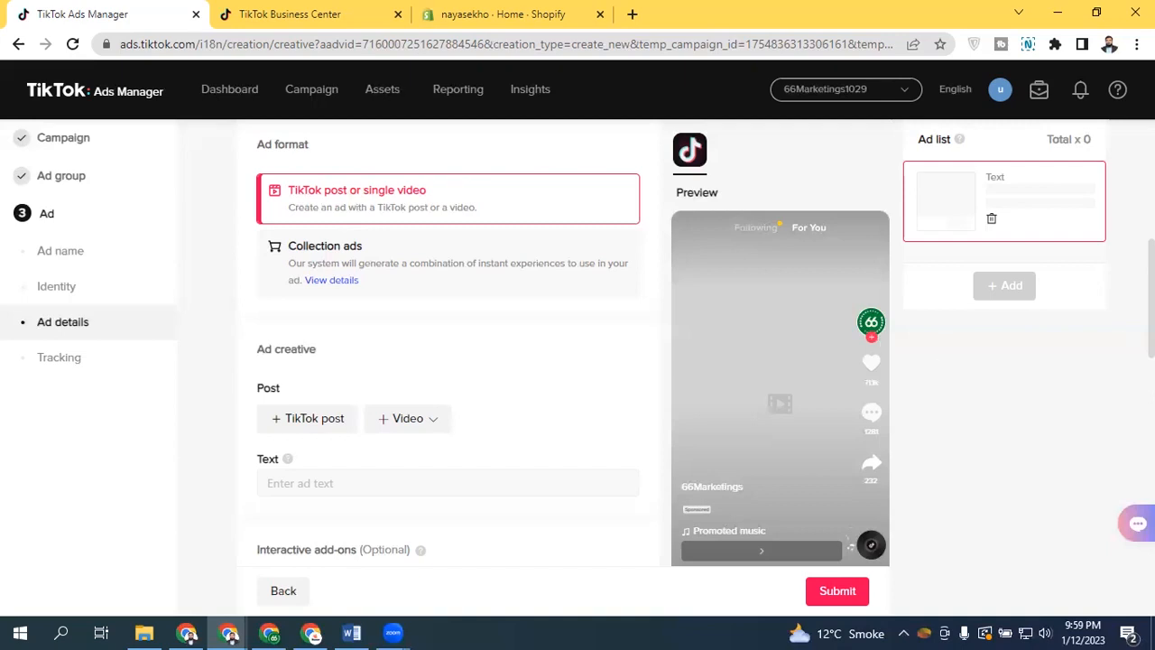
scroll(451, 361, up, 2)
scroll(288, 334, down, 3)
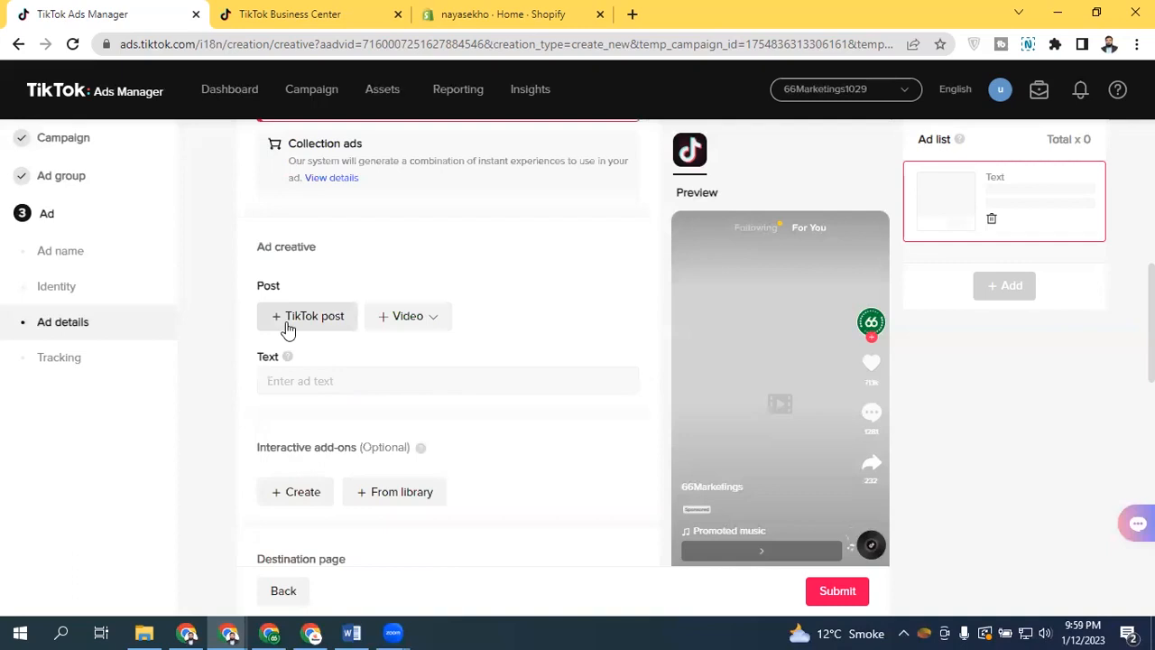
click(438, 328)
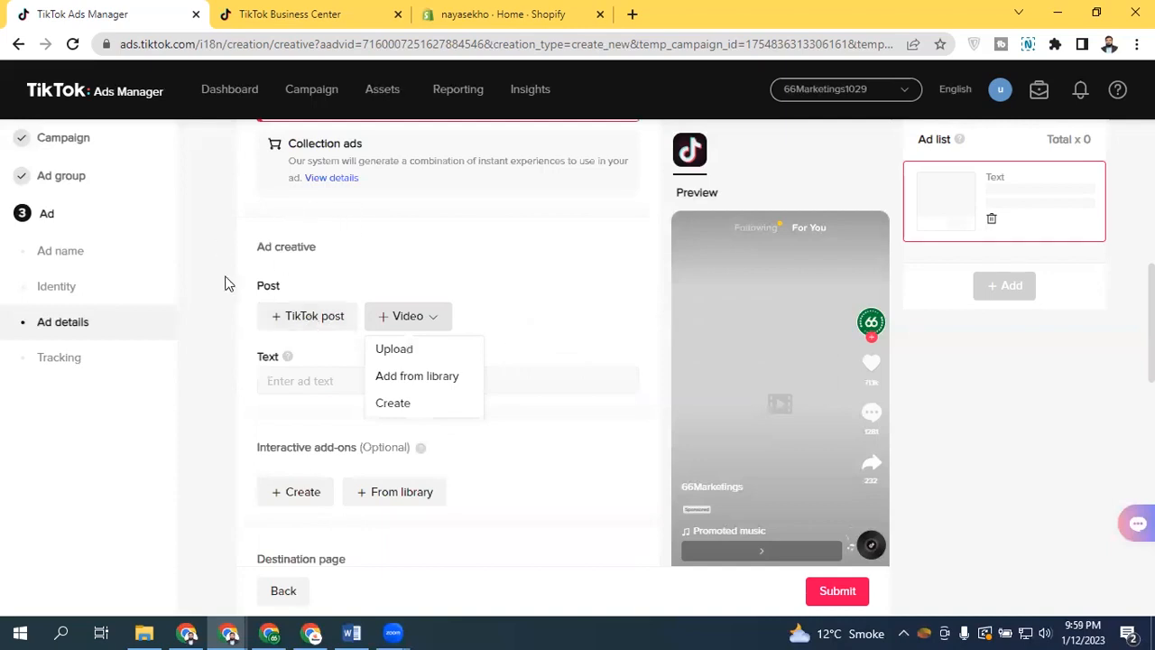
click(297, 320)
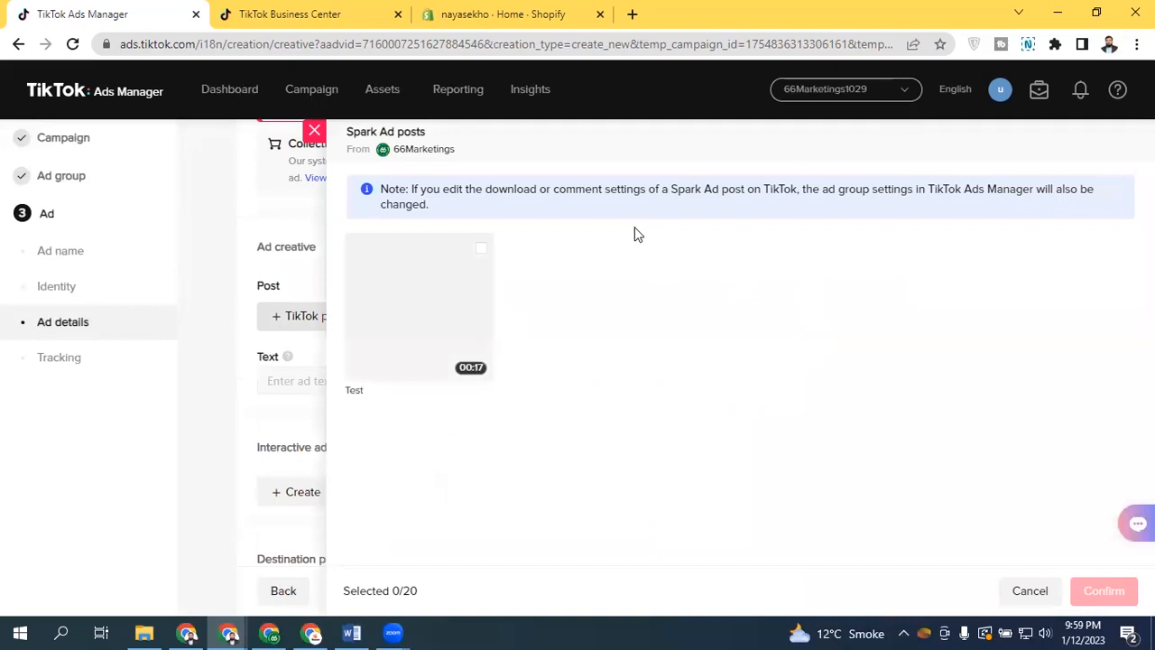
click(481, 250)
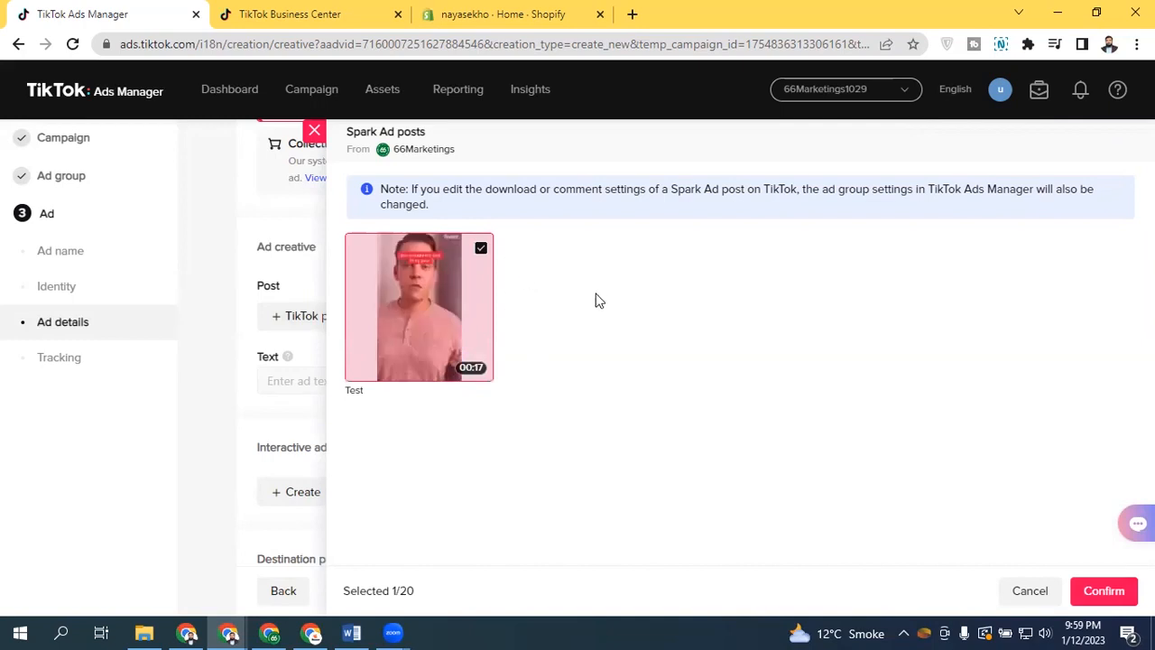
click(1123, 599)
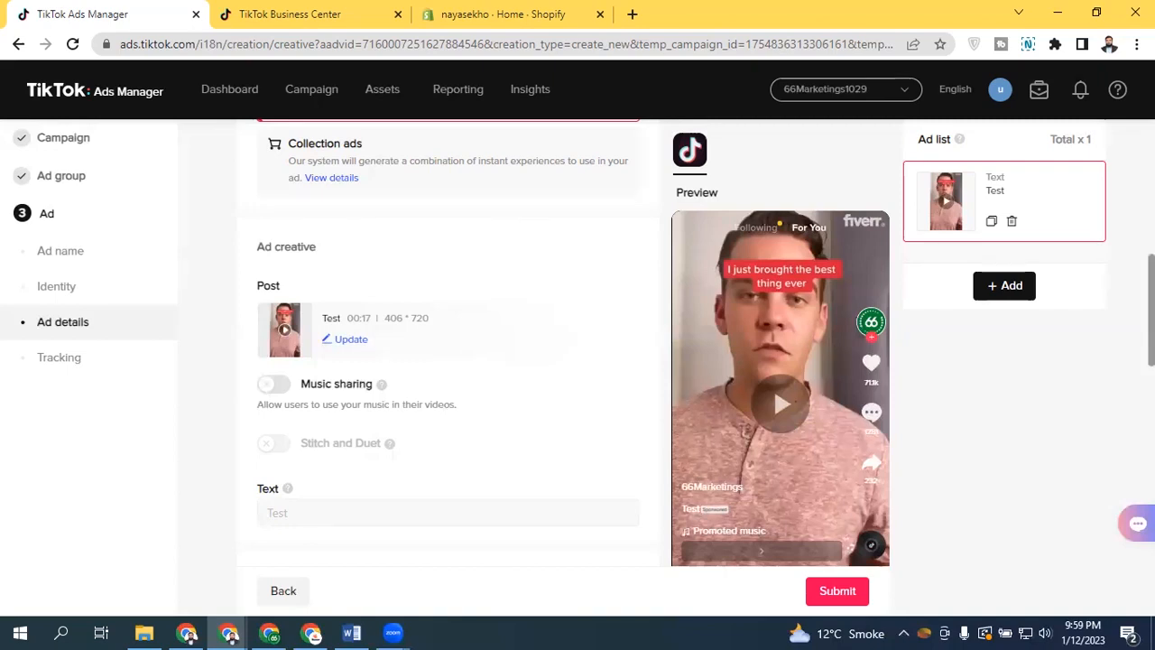
Review the ad details form from the identity section down to the destination page
scroll(285, 354, down, 2)
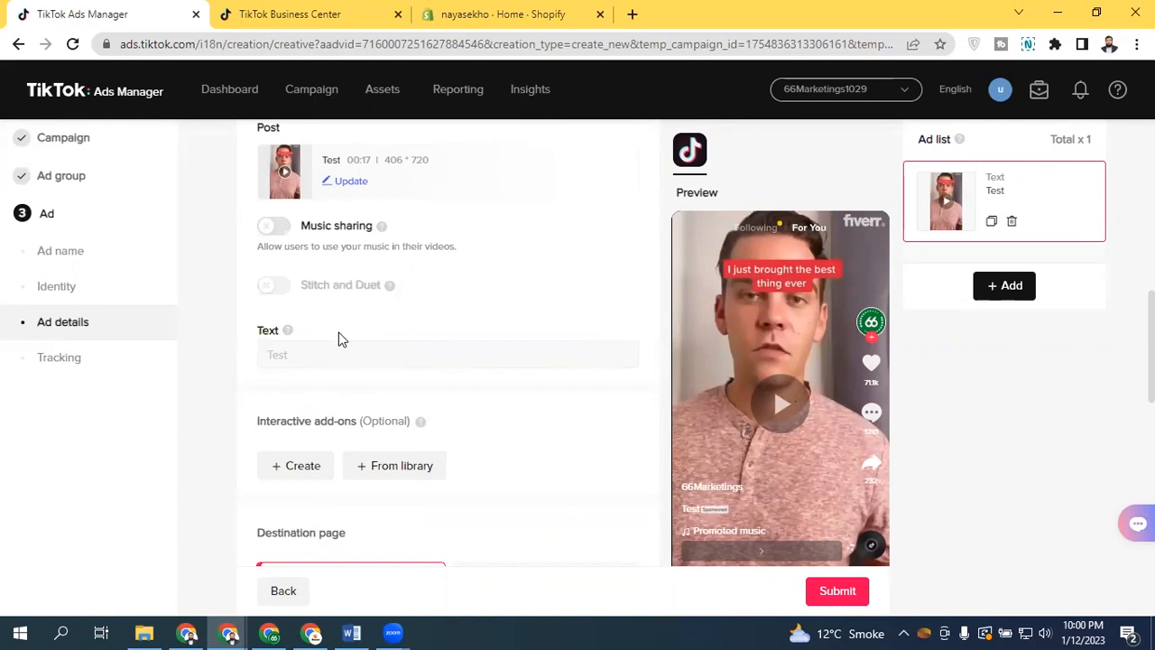
scroll(773, 388, up, 4)
scroll(773, 387, up, 3)
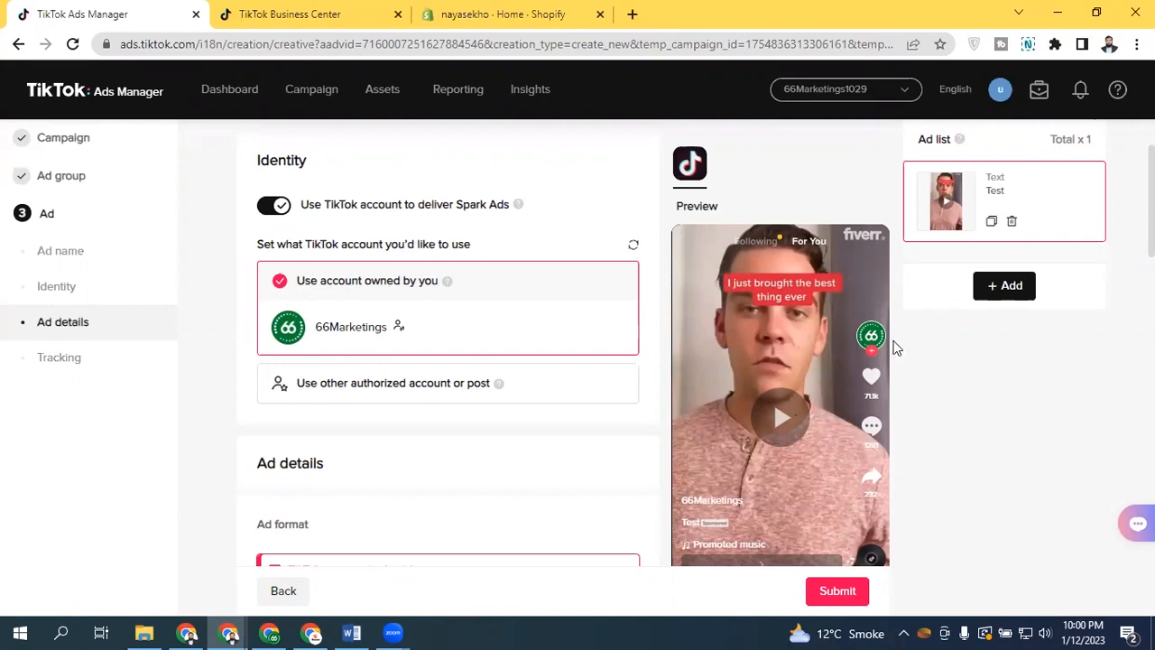
scroll(352, 361, down, 5)
scroll(442, 342, down, 3)
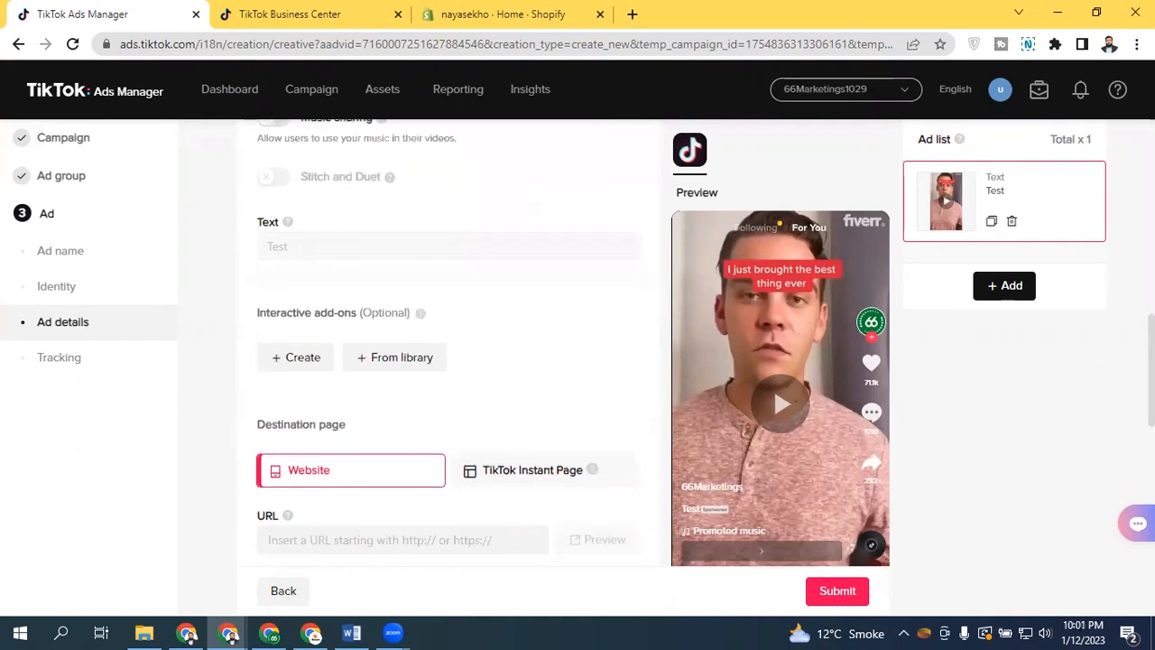
scroll(1044, 355, up, 1)
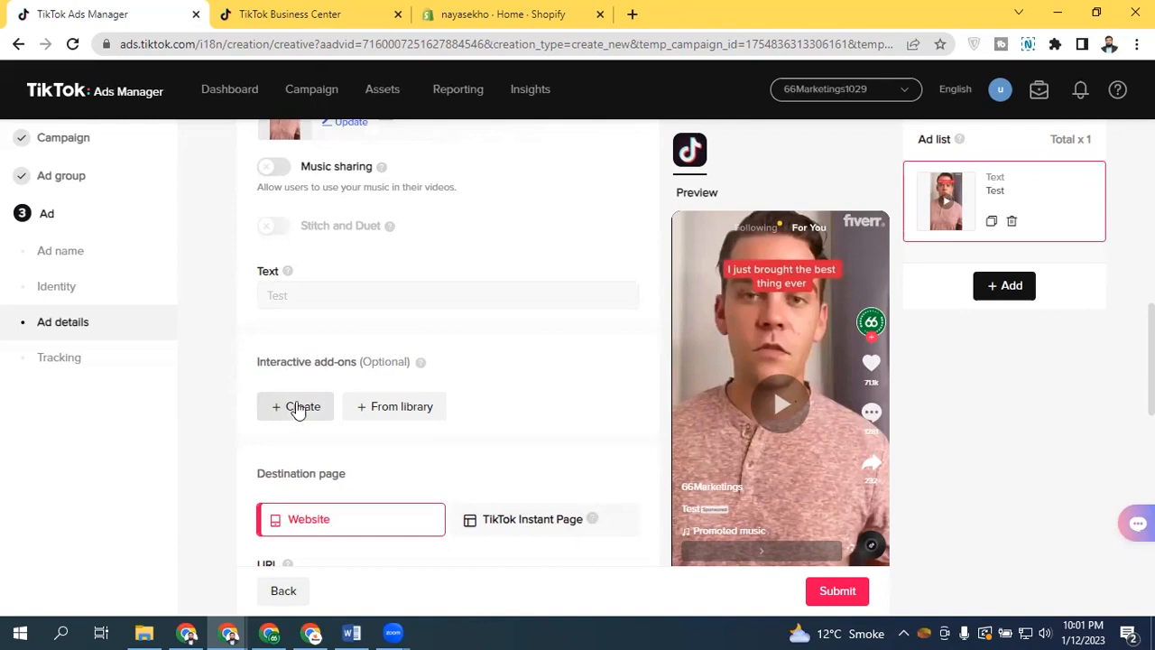
Start creating a Display Card interactive add-on for the ad
click(278, 413)
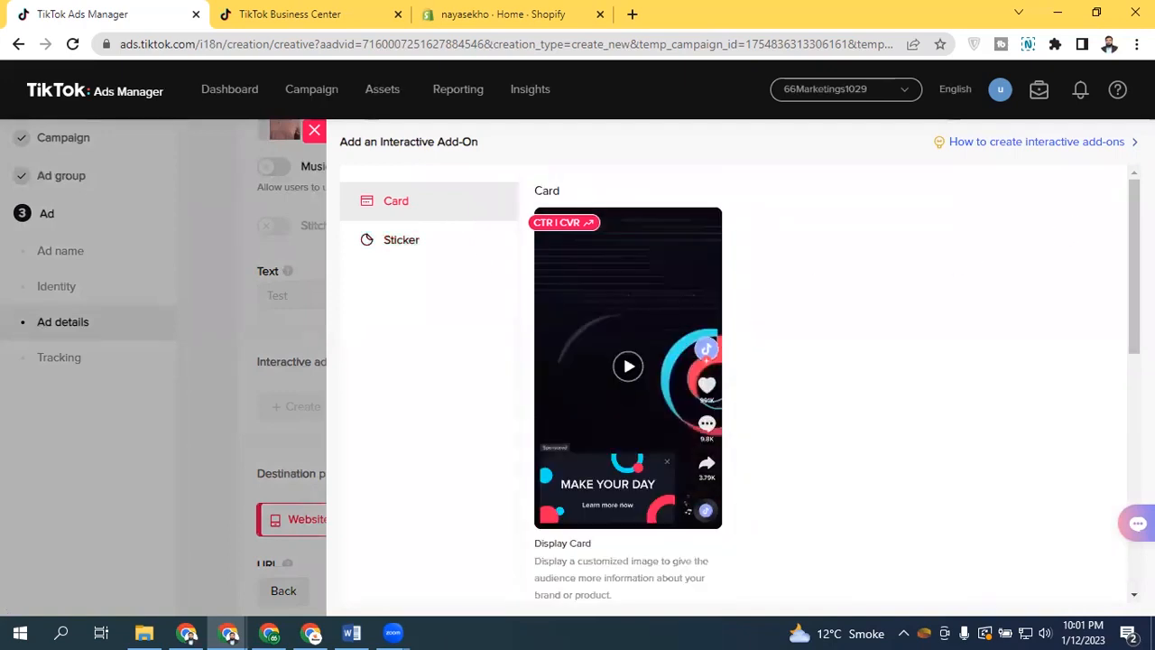
scroll(632, 483, down, 1)
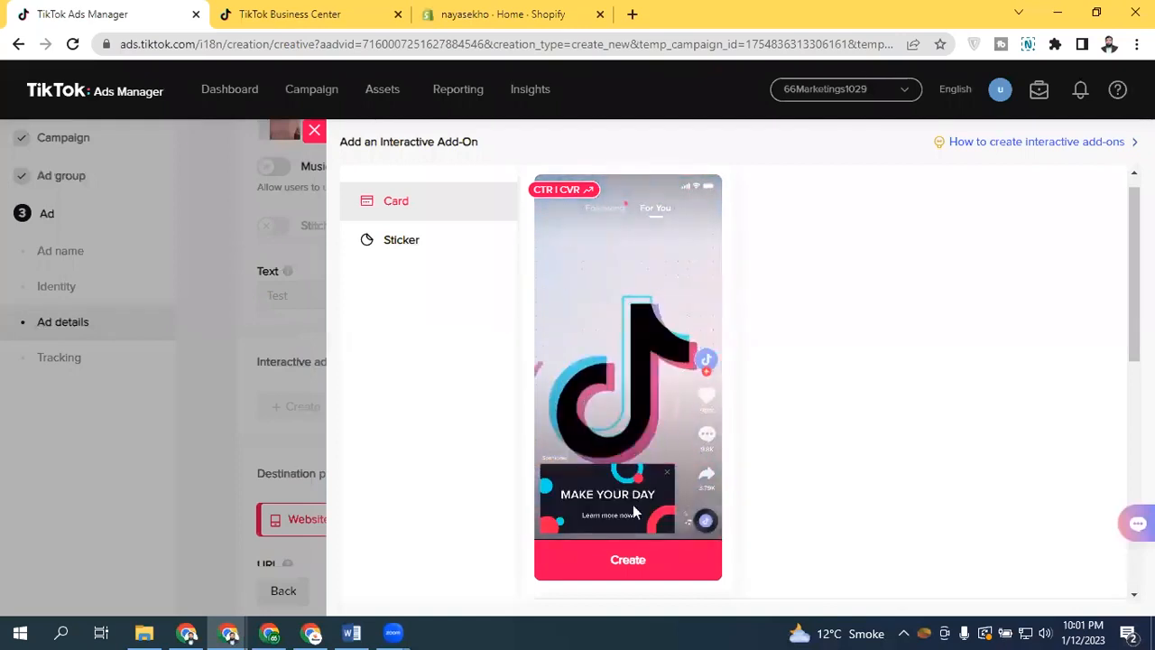
click(627, 568)
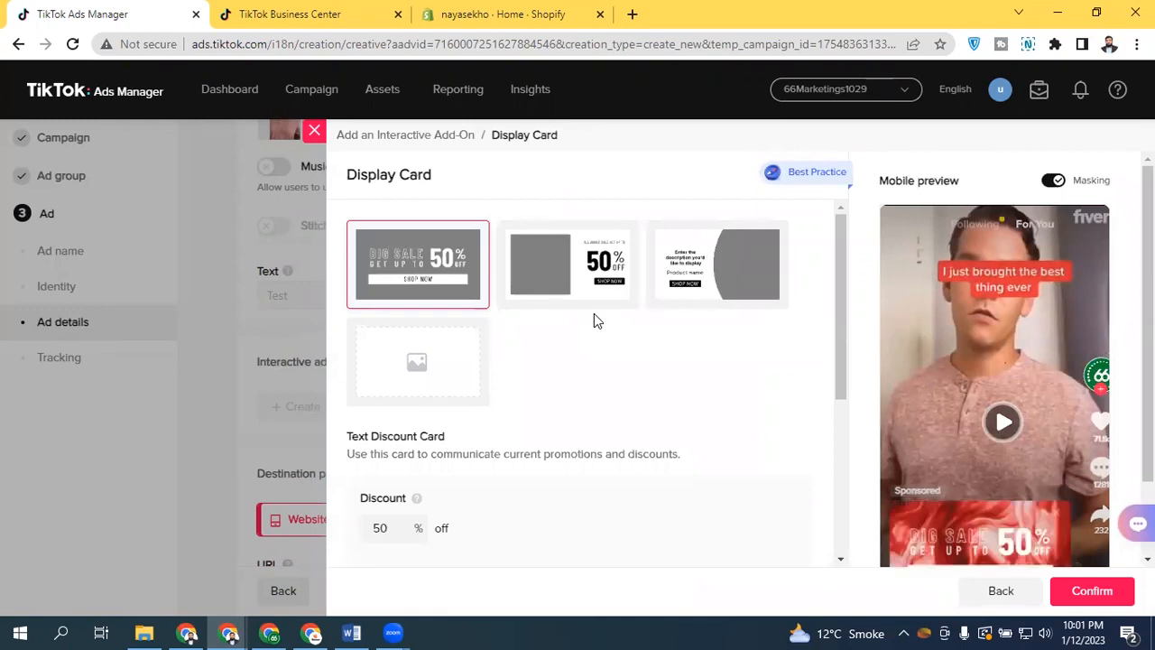
Compare the display card templates and choose the Image Discount Card
click(534, 275)
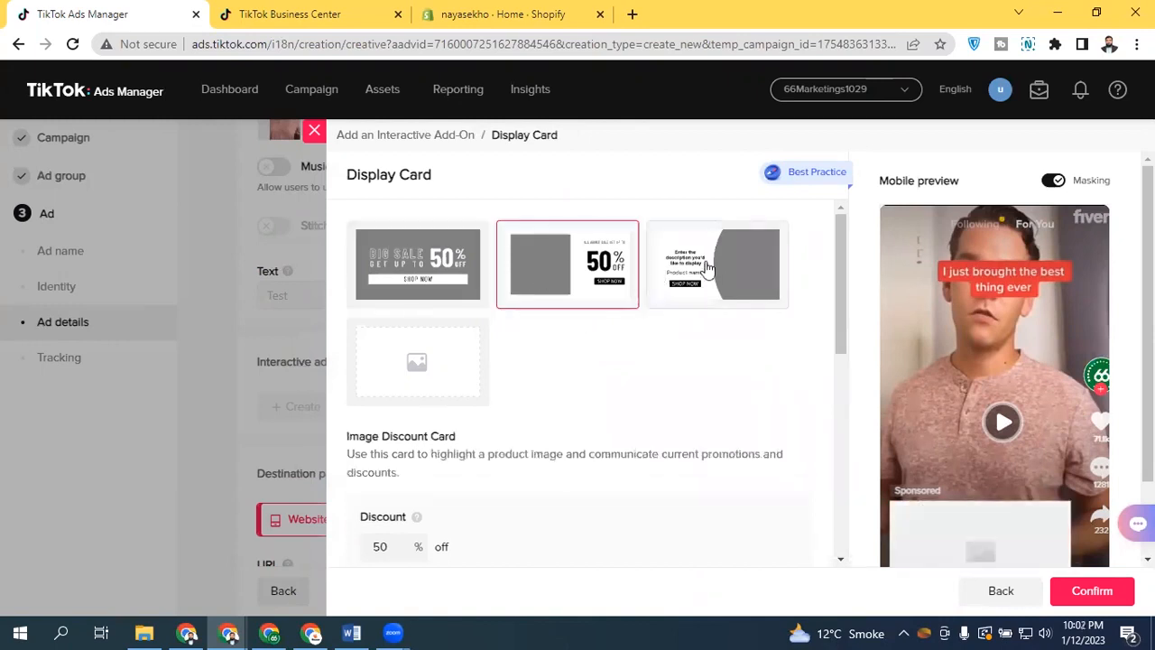
click(708, 268)
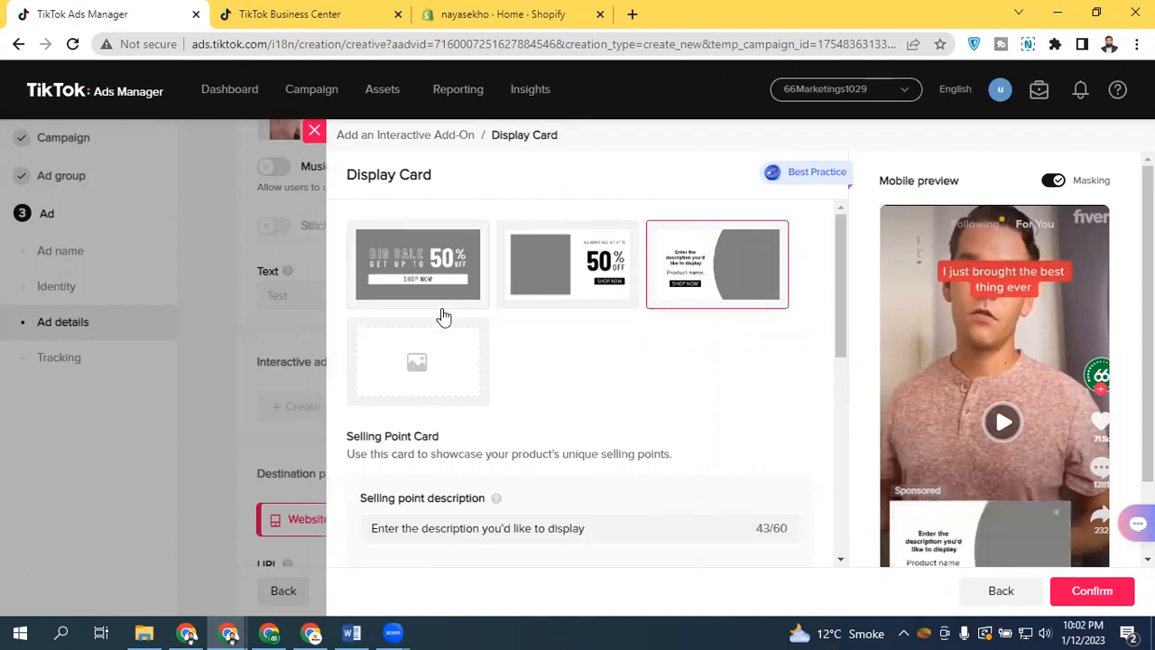
click(435, 351)
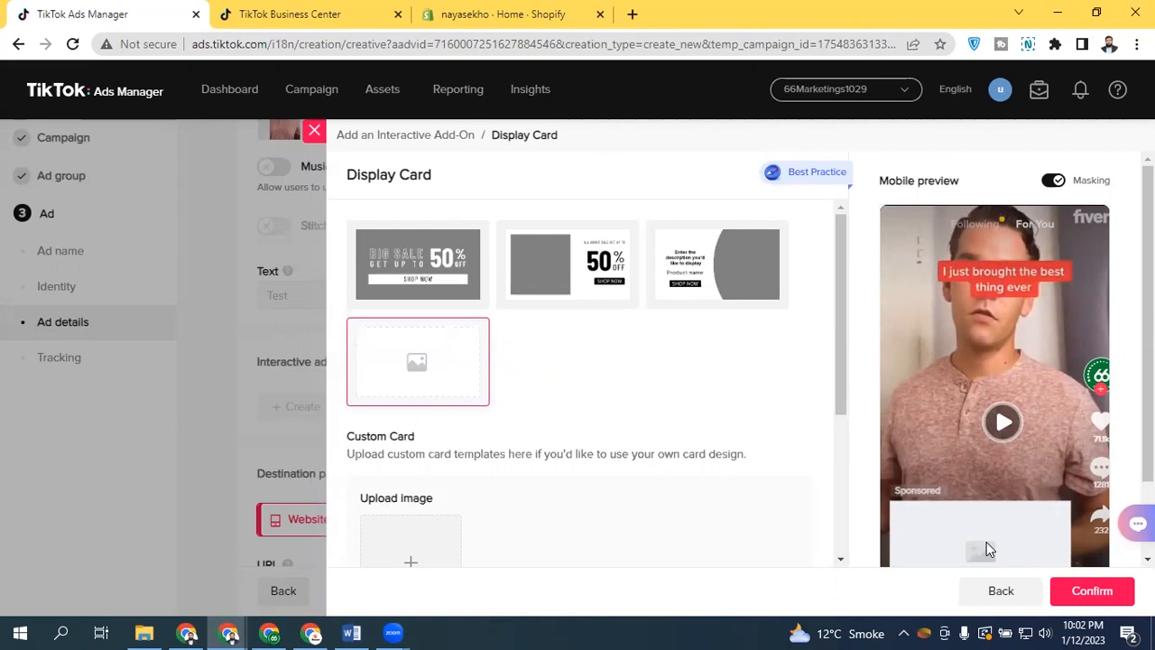
click(444, 248)
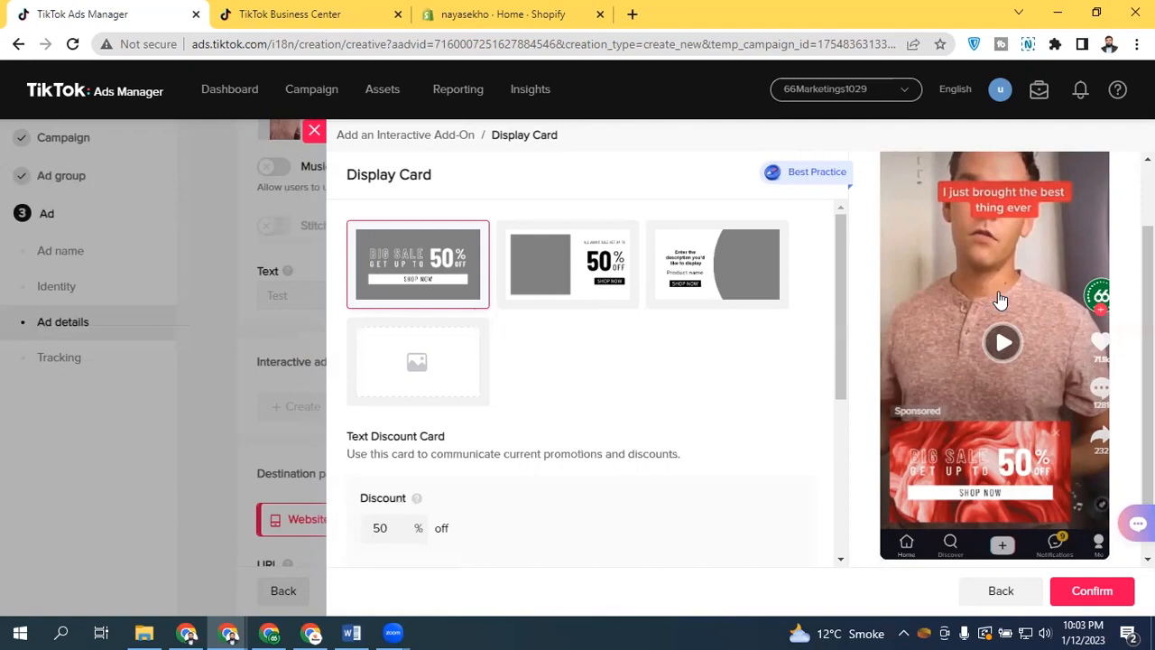
click(561, 287)
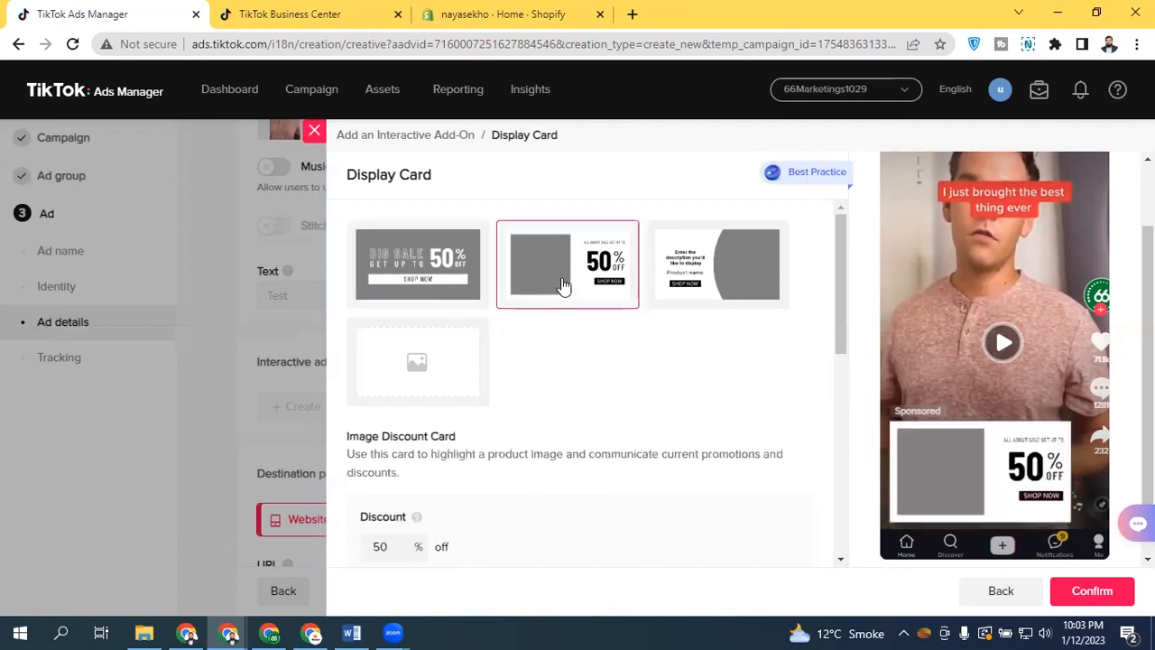
click(442, 281)
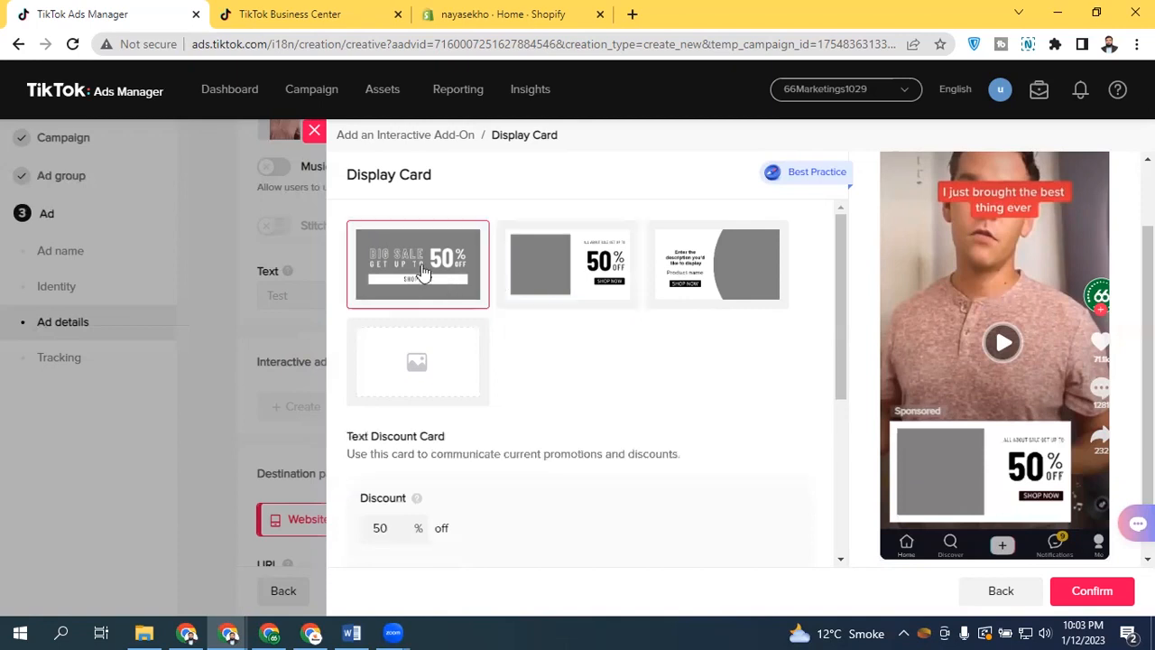
click(588, 263)
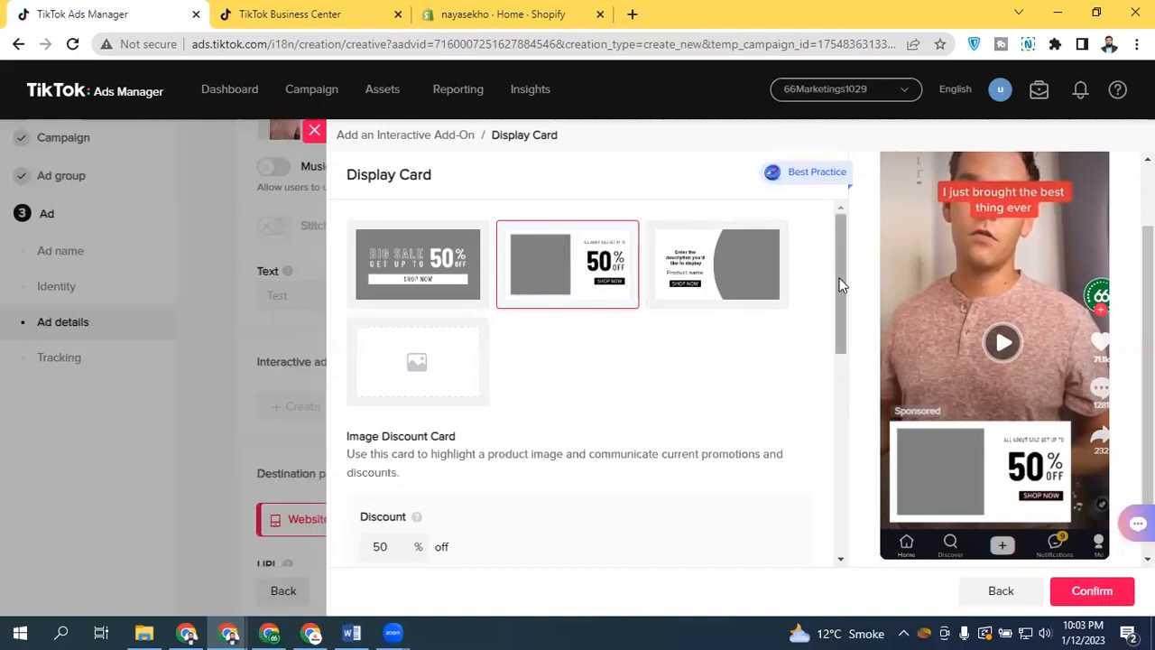
Keep SHOP NOW as the card's call to action and set its button colour to orange-red
scroll(838, 301, down, 2)
drag(837, 301, 822, 341)
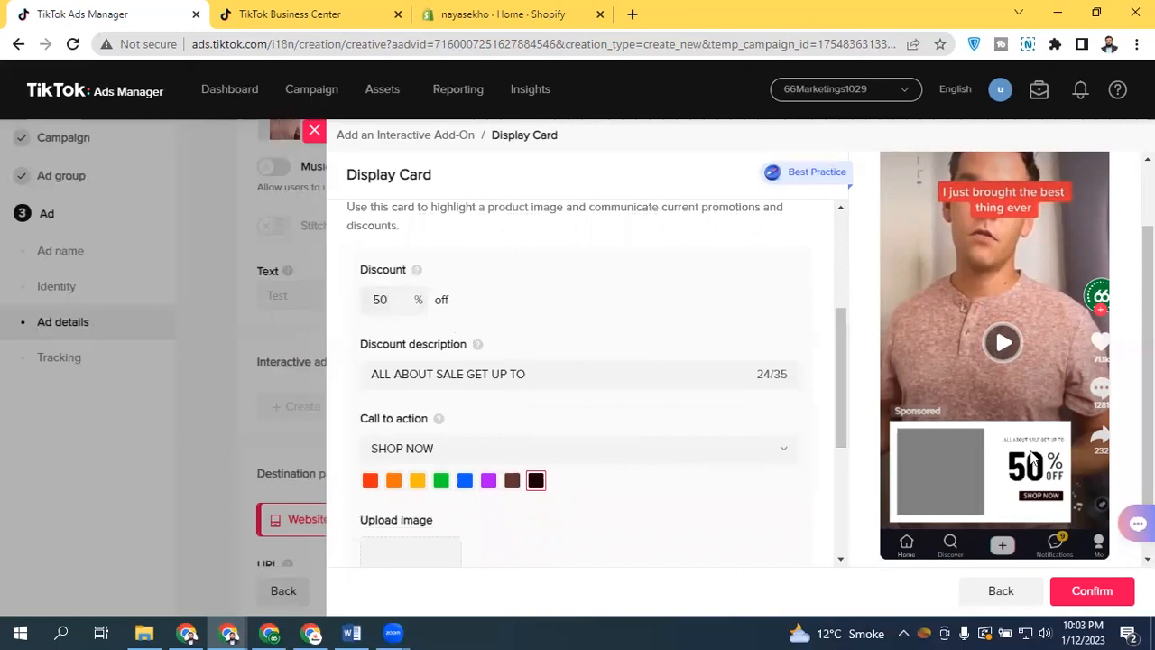
drag(843, 343, 841, 358)
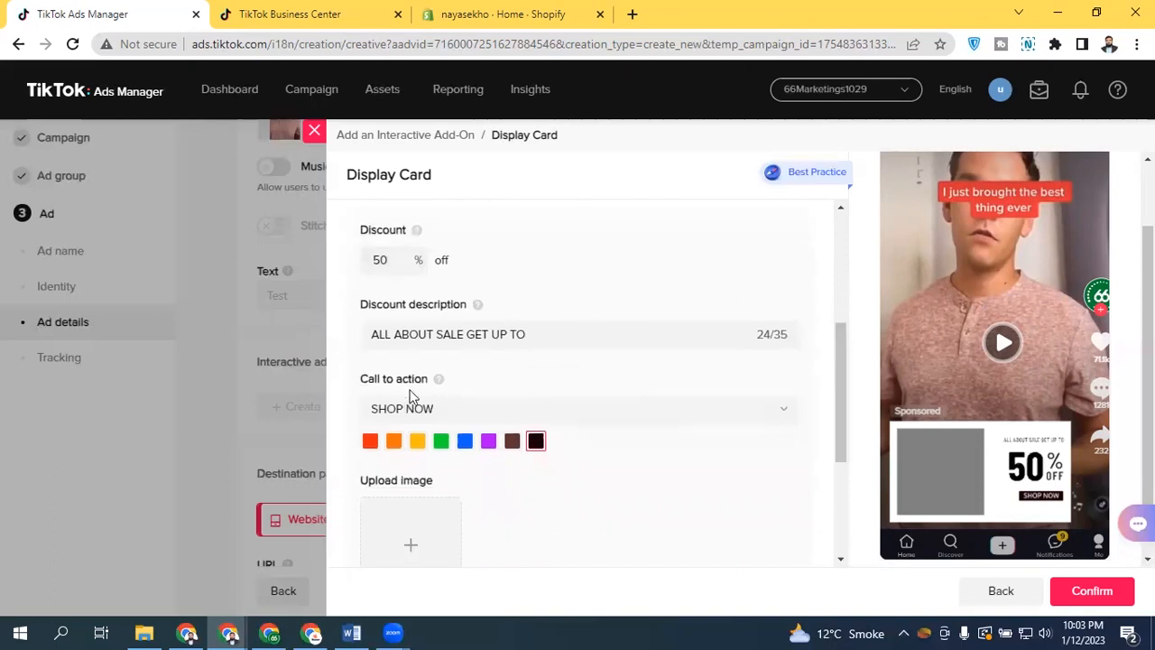
drag(372, 334, 593, 335)
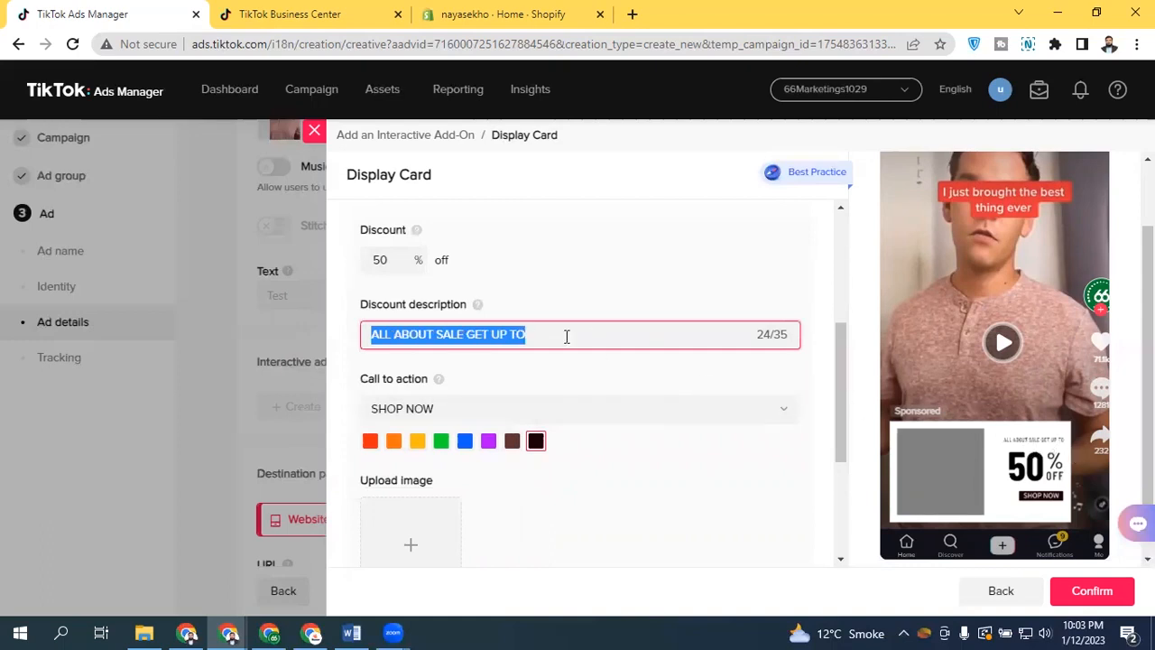
click(465, 407)
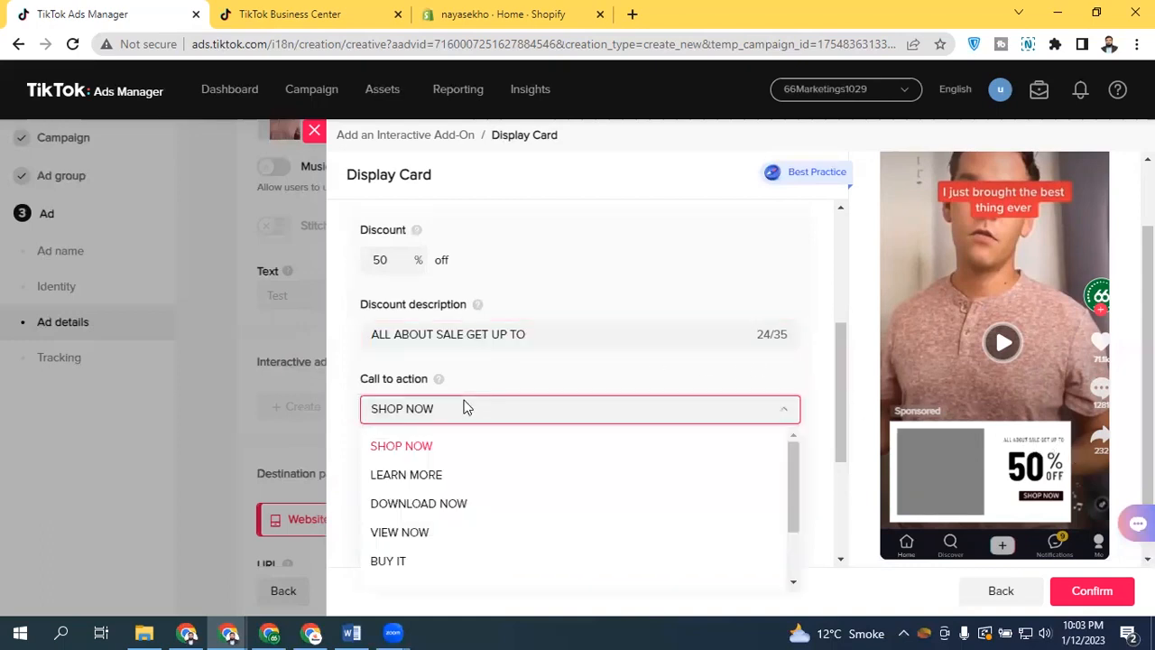
click(524, 406)
scroll(709, 405, down, 2)
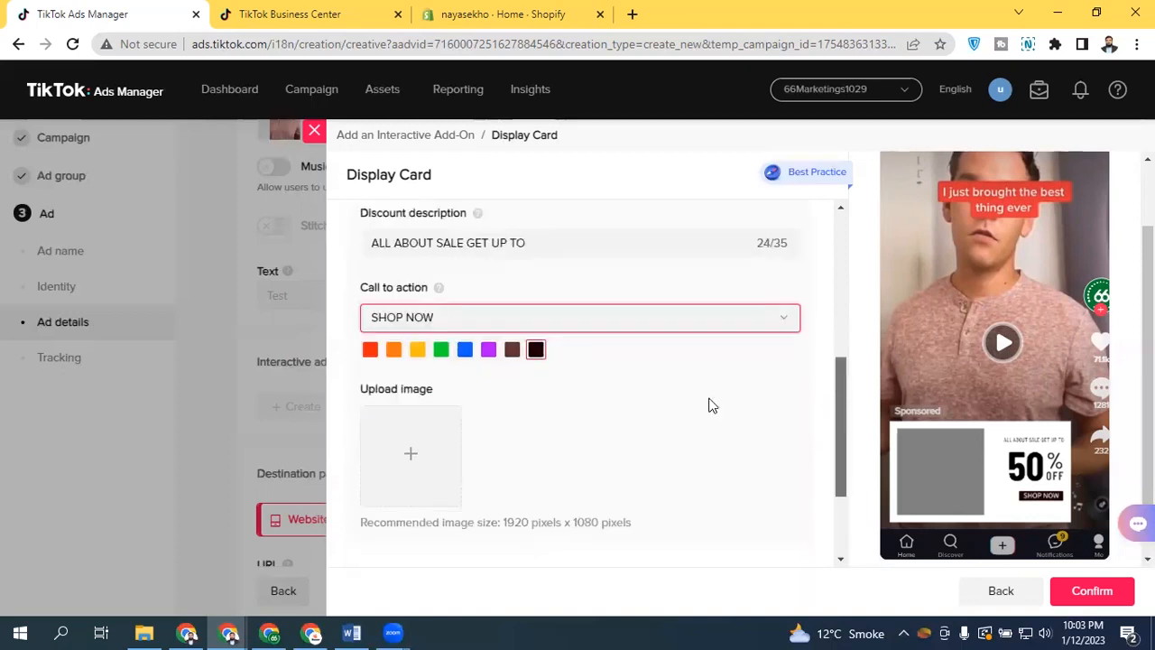
click(370, 341)
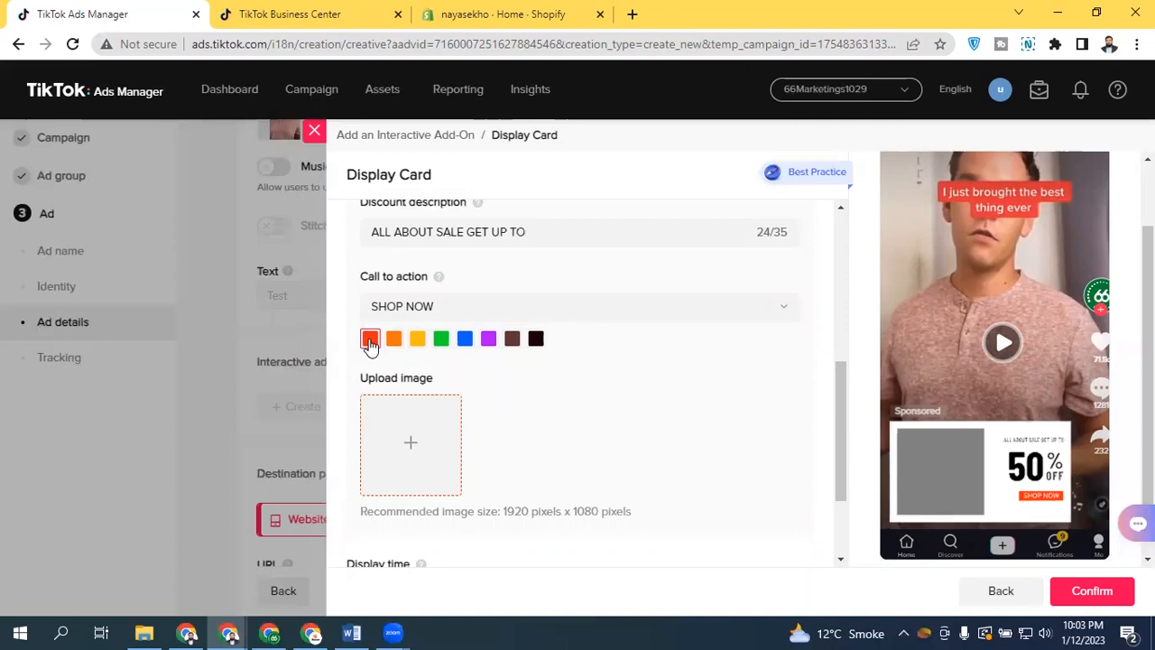
Upload a watch product image to the card and confirm its crop
drag(841, 390, 841, 406)
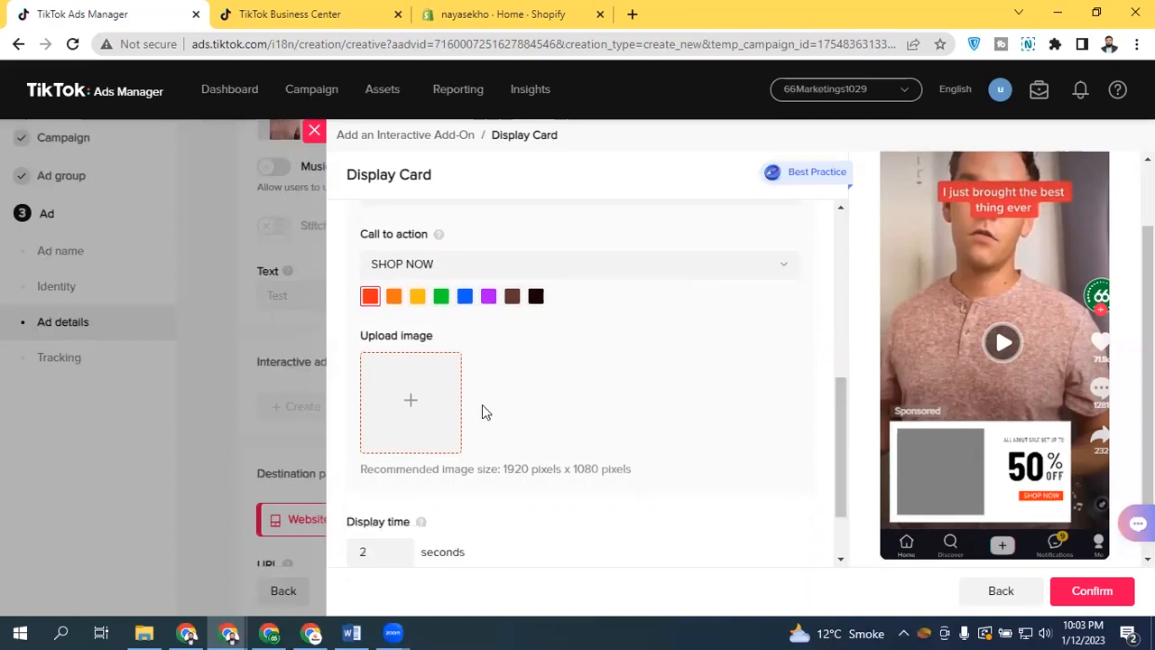
click(444, 397)
drag(822, 277, 803, 402)
click(586, 351)
click(683, 478)
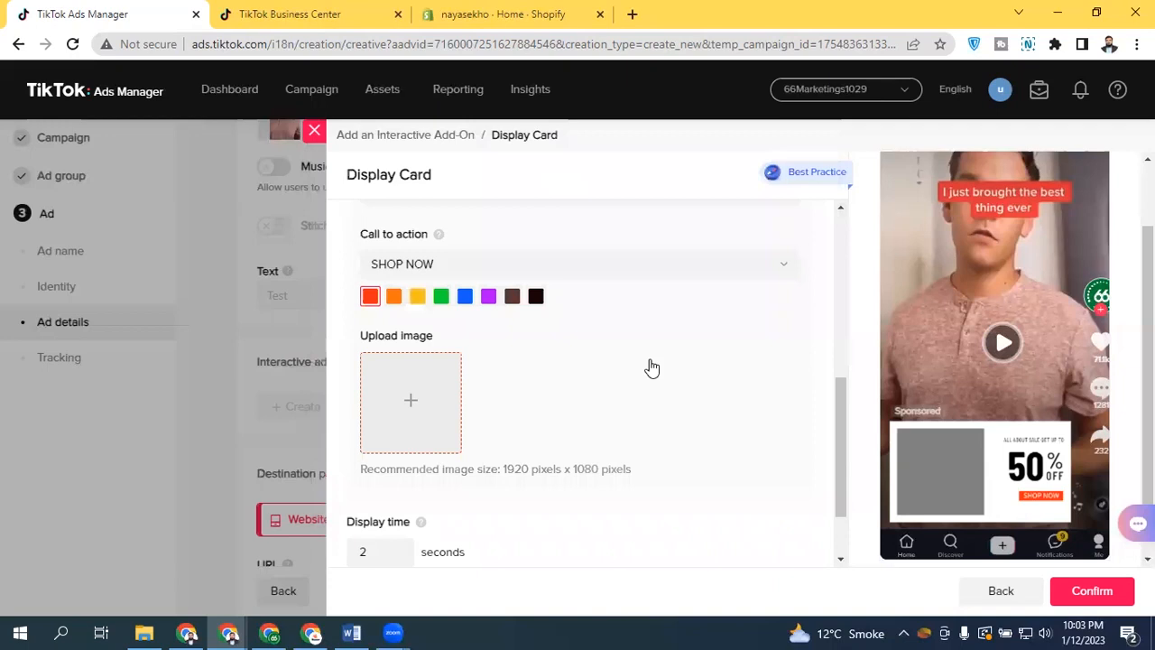
click(1088, 591)
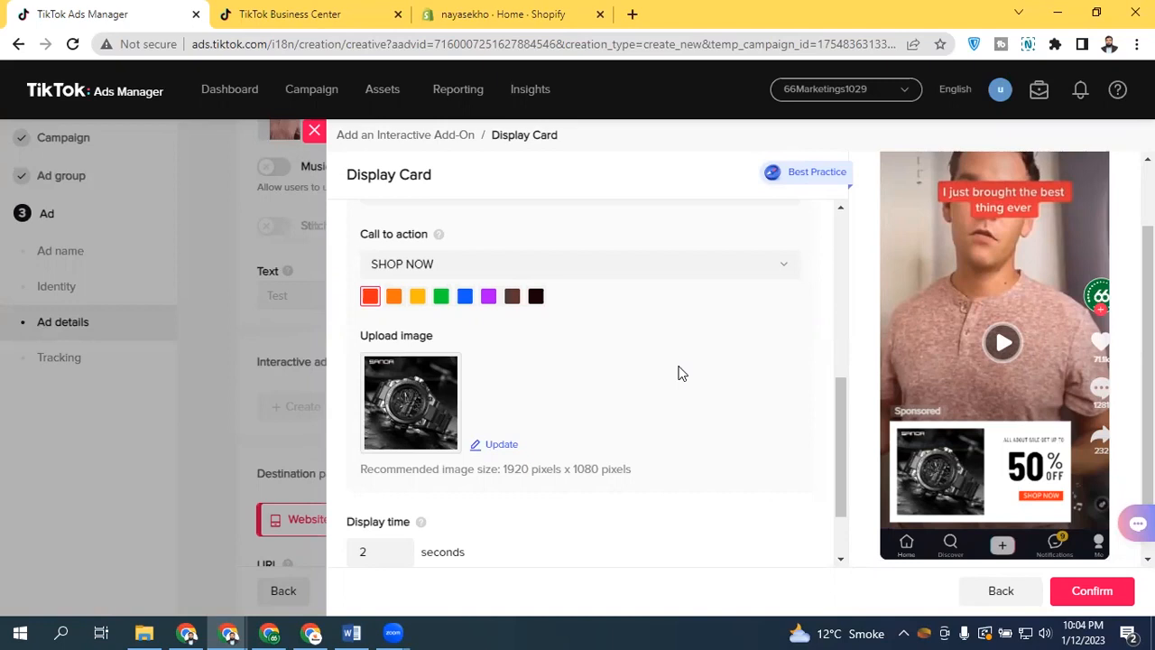
Set the card's display time to 6 seconds
drag(836, 390, 831, 471)
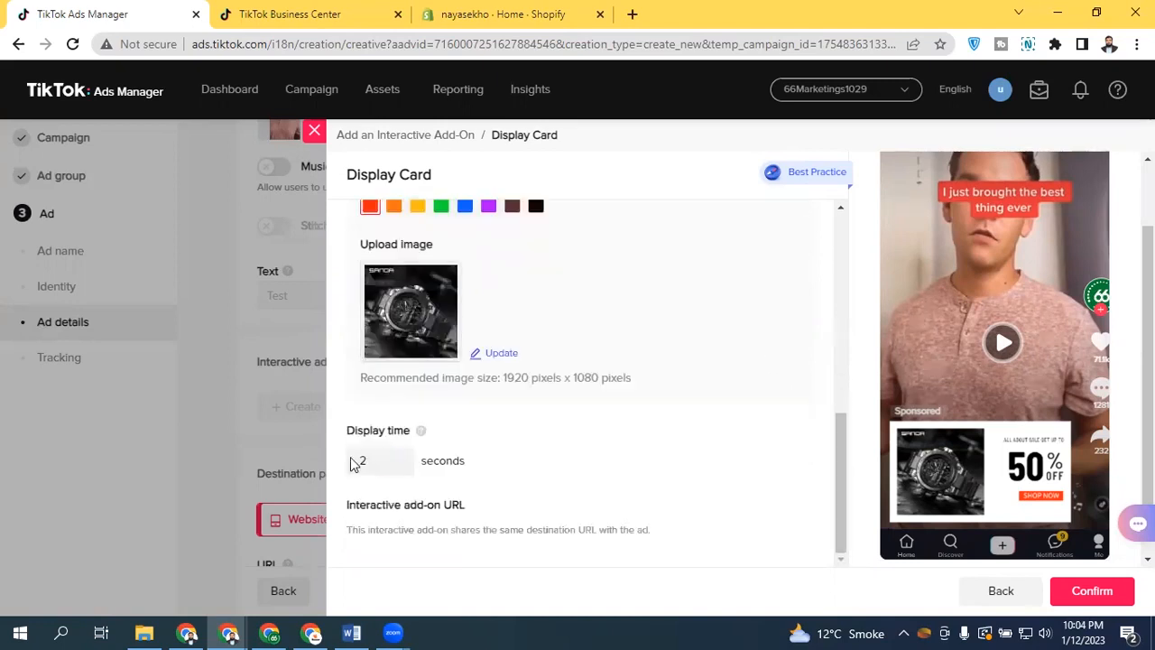
click(404, 458)
click(405, 457)
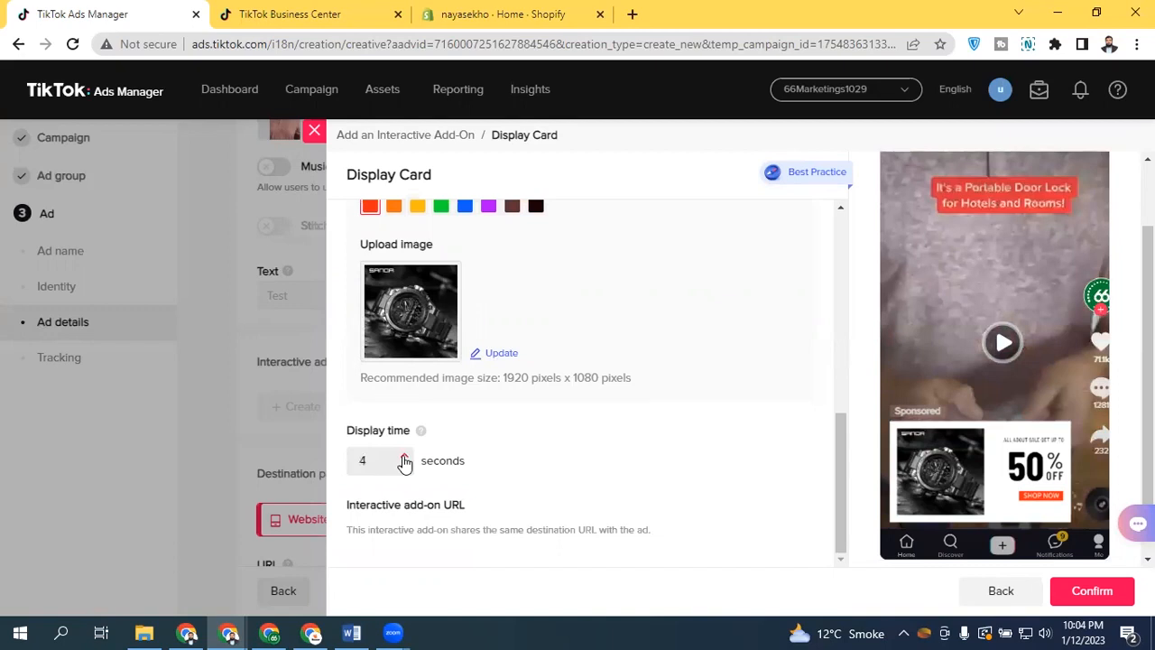
click(404, 458)
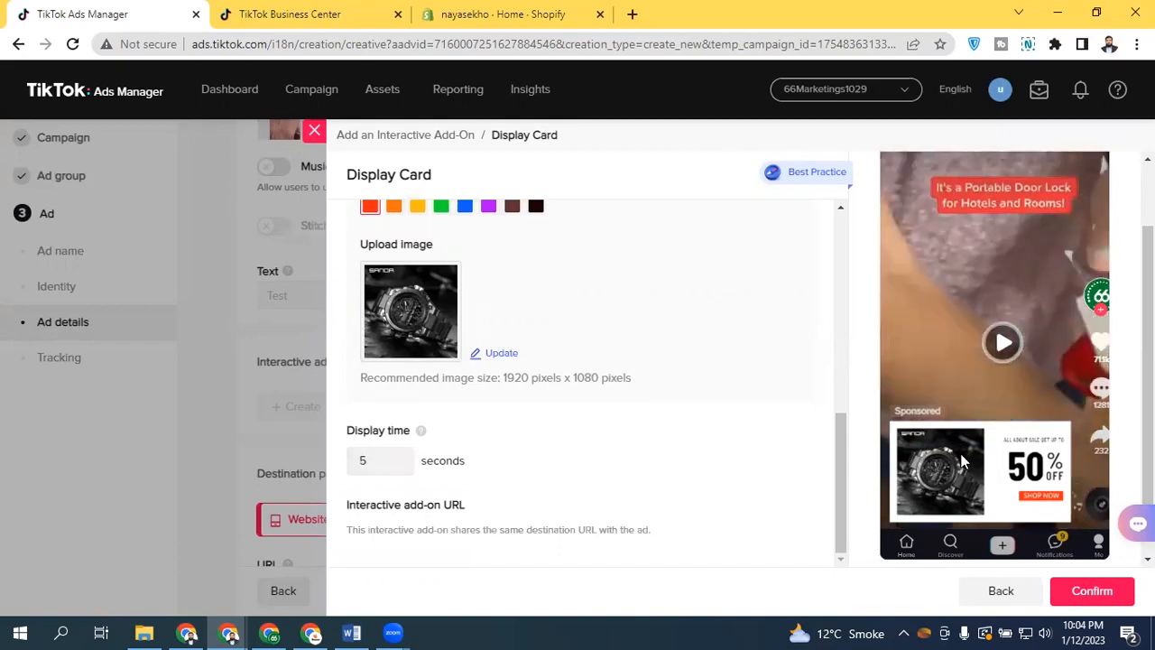
mouse_move(419, 436)
click(405, 457)
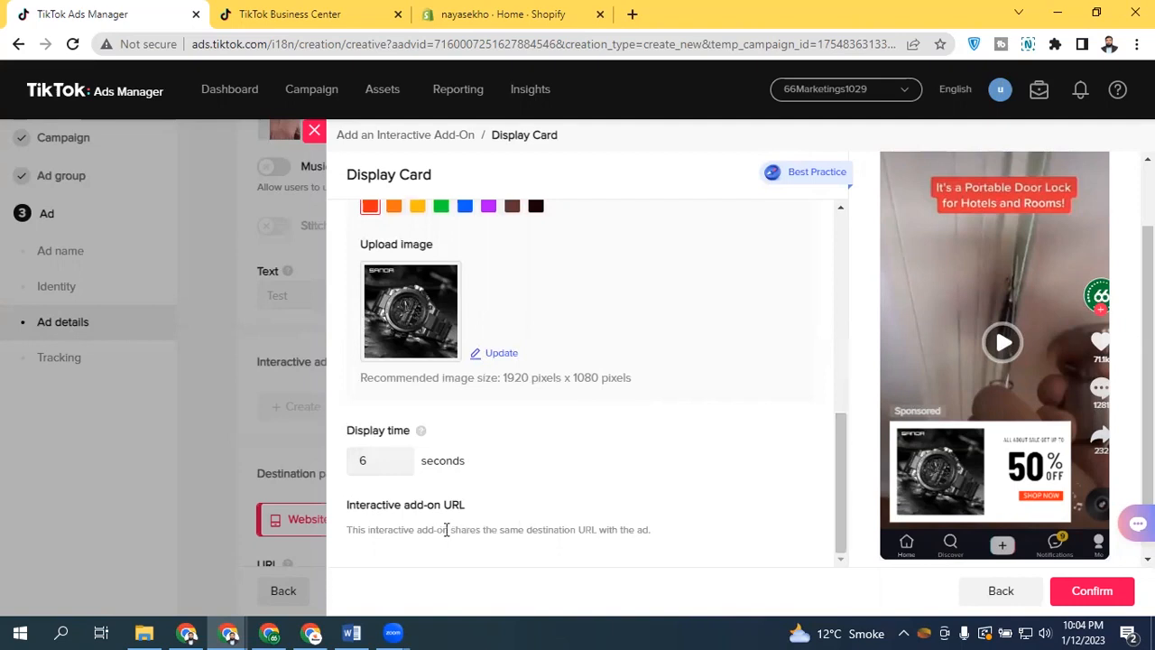
Back out of the display card editor and close the interactive add-on dialog without adding the card
drag(376, 506, 553, 512)
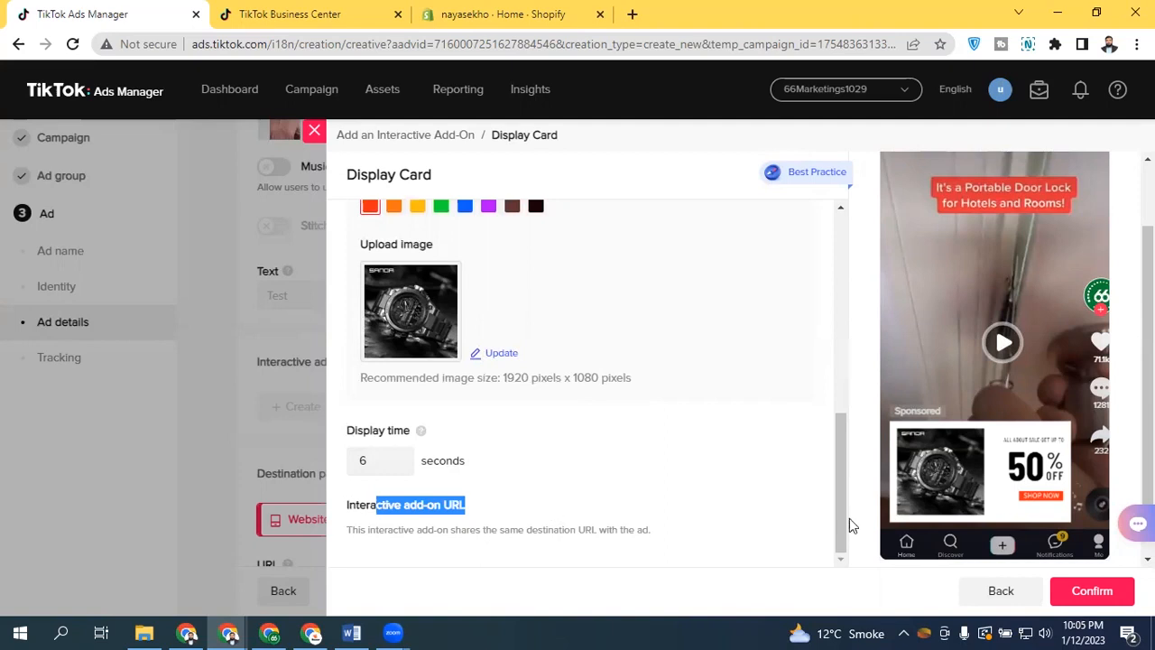
drag(840, 472, 818, 223)
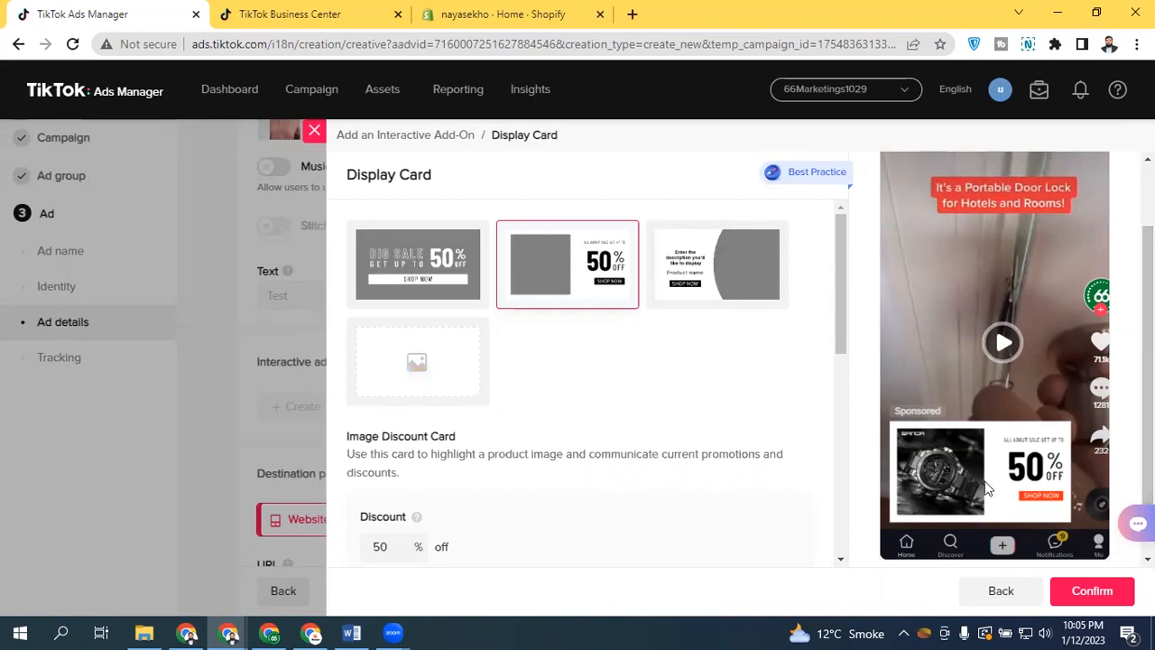
click(990, 592)
click(880, 420)
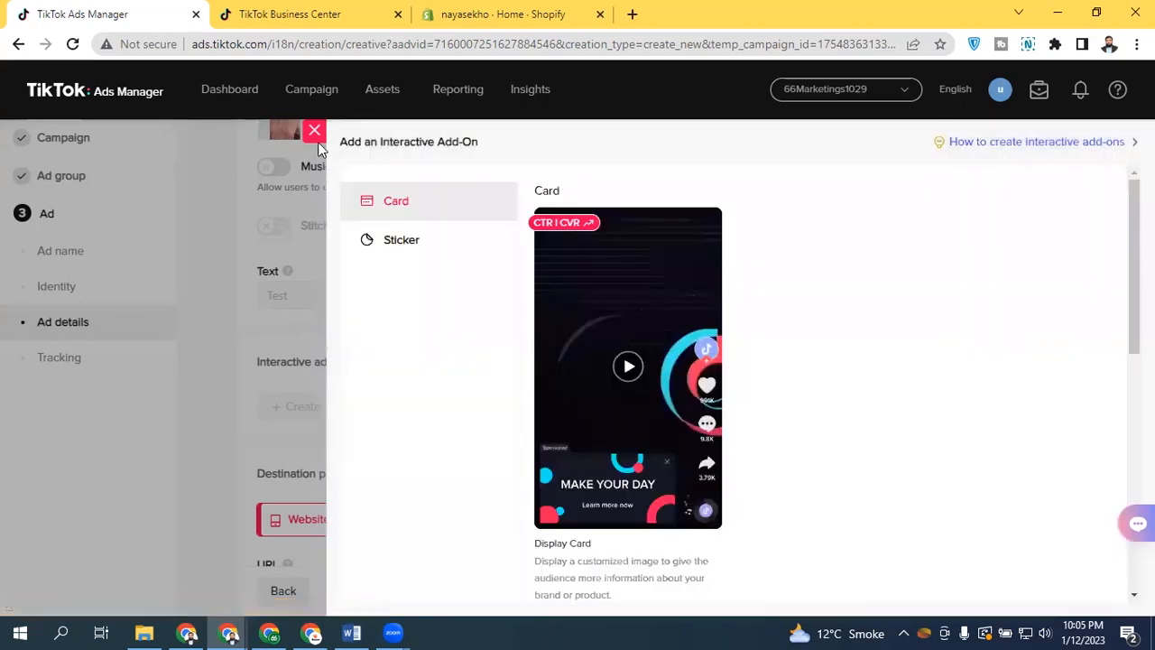
click(376, 364)
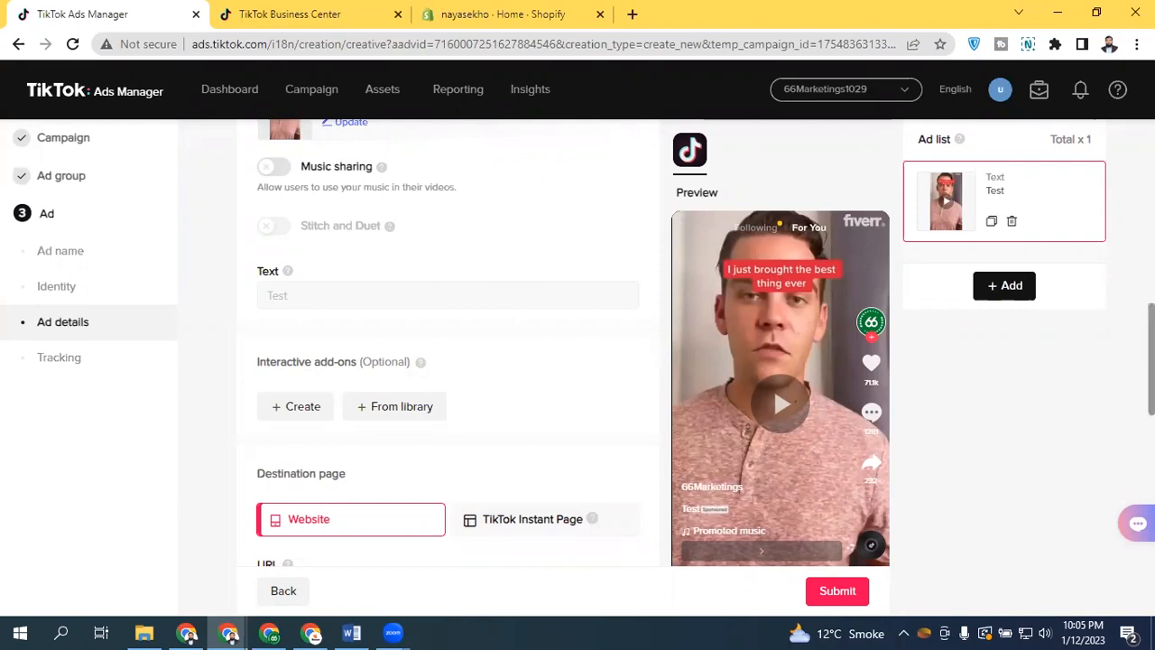
Set the ad's destination page to TikTok Instant Page
scroll(1083, 369, up, 2)
scroll(1083, 369, down, 3)
scroll(499, 269, down, 2)
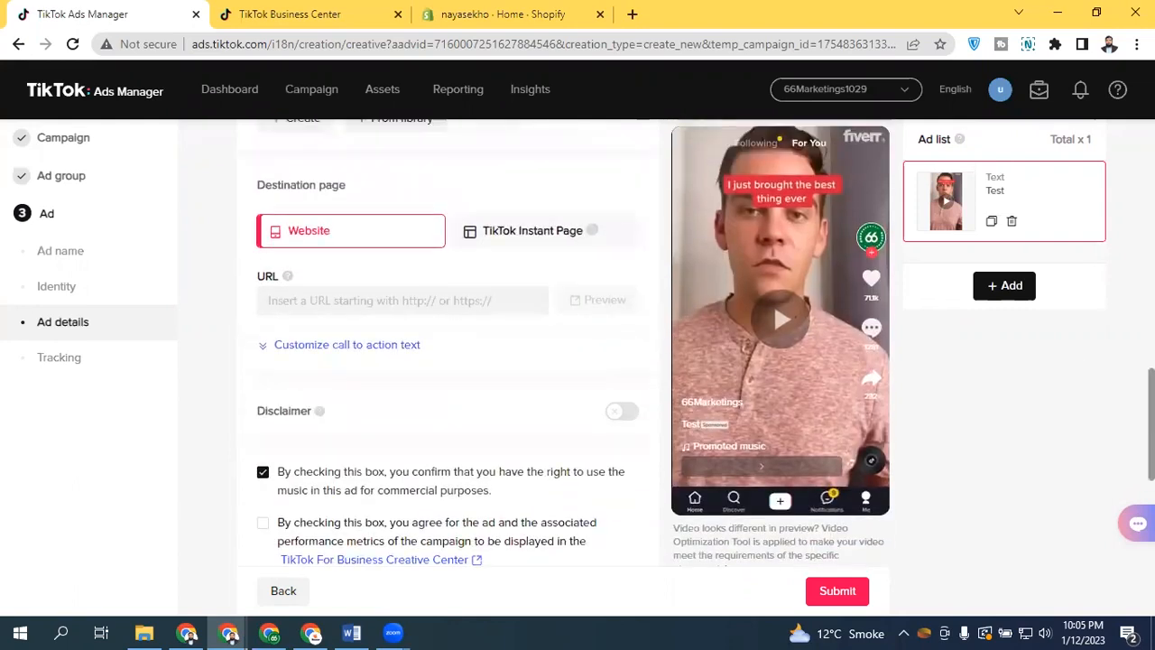
scroll(482, 279, up, 1)
click(499, 266)
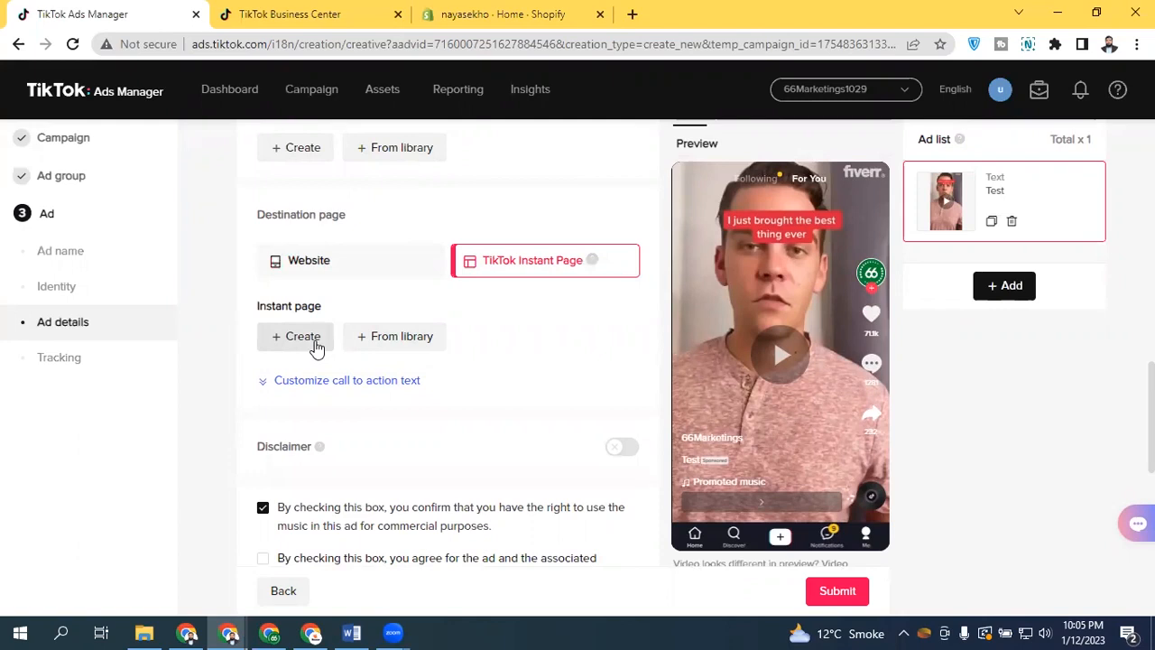
Open Instant Page creation, preview the Sale products & service and Brand story templates, and close it
mouse_move(386, 99)
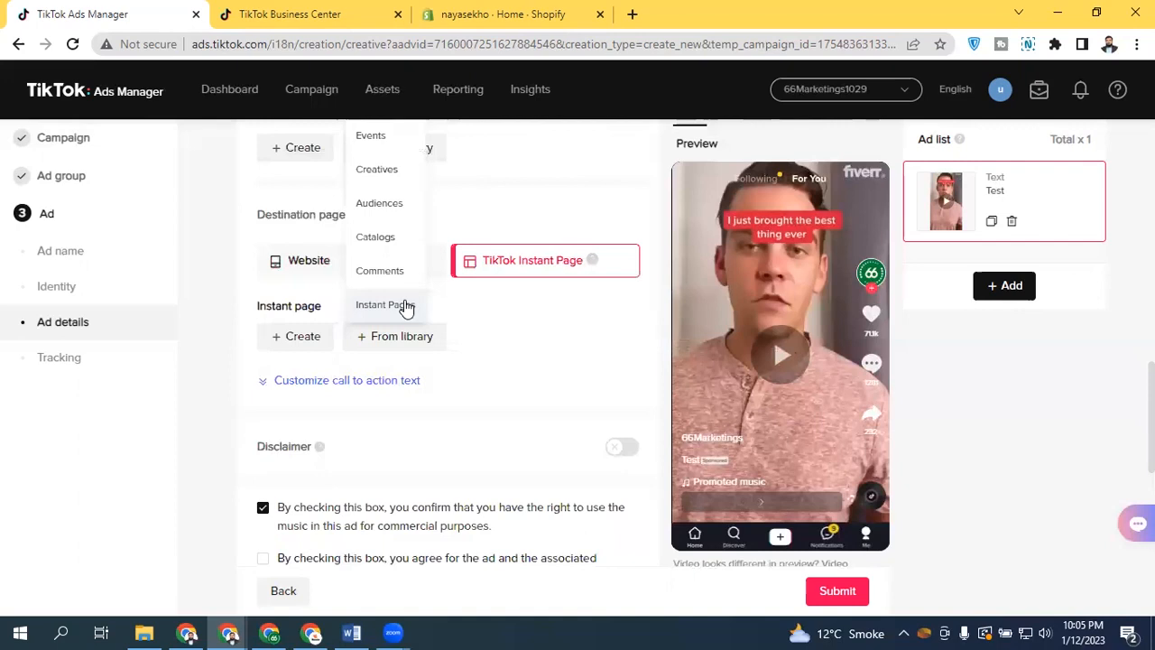
click(305, 339)
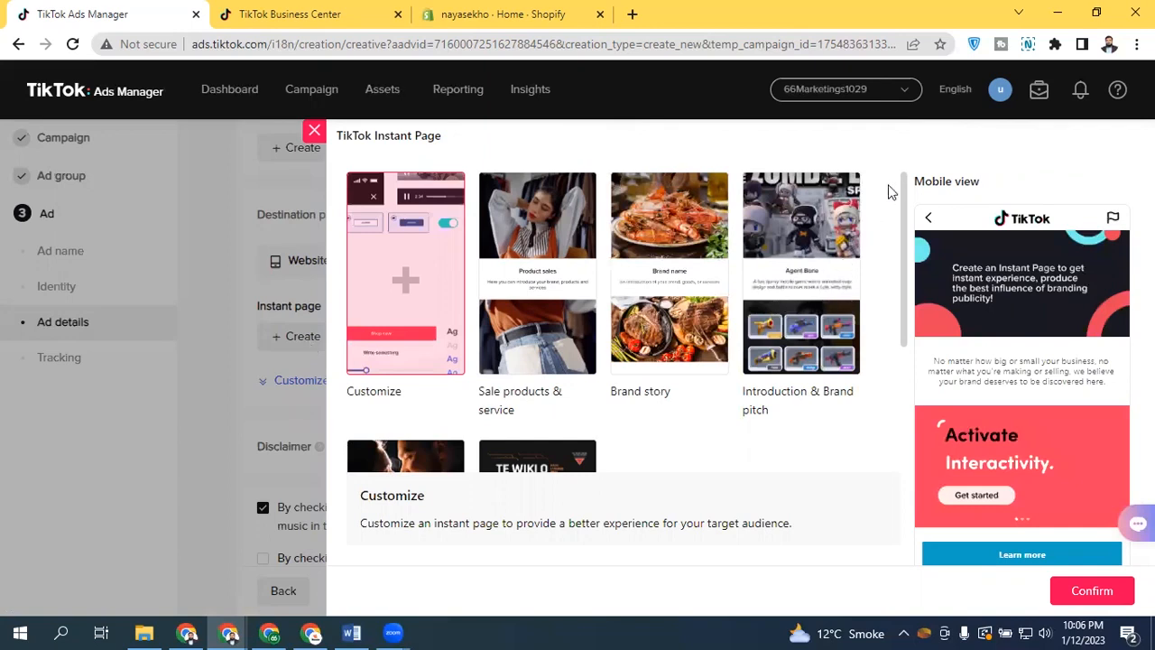
drag(903, 202, 897, 175)
click(550, 302)
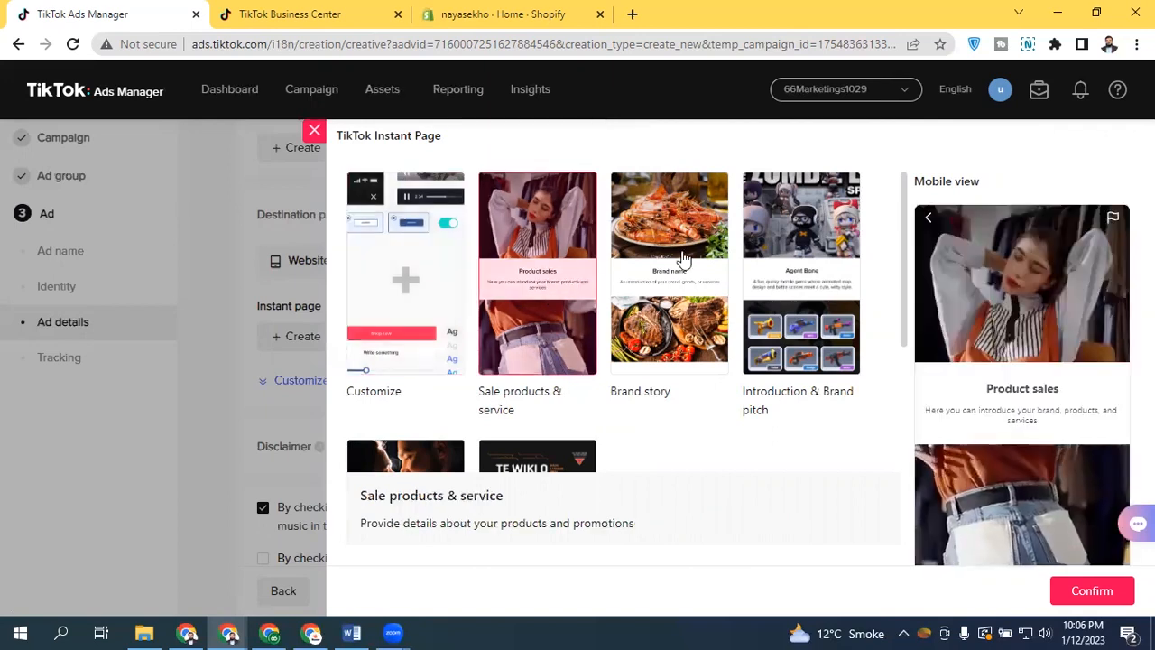
click(666, 378)
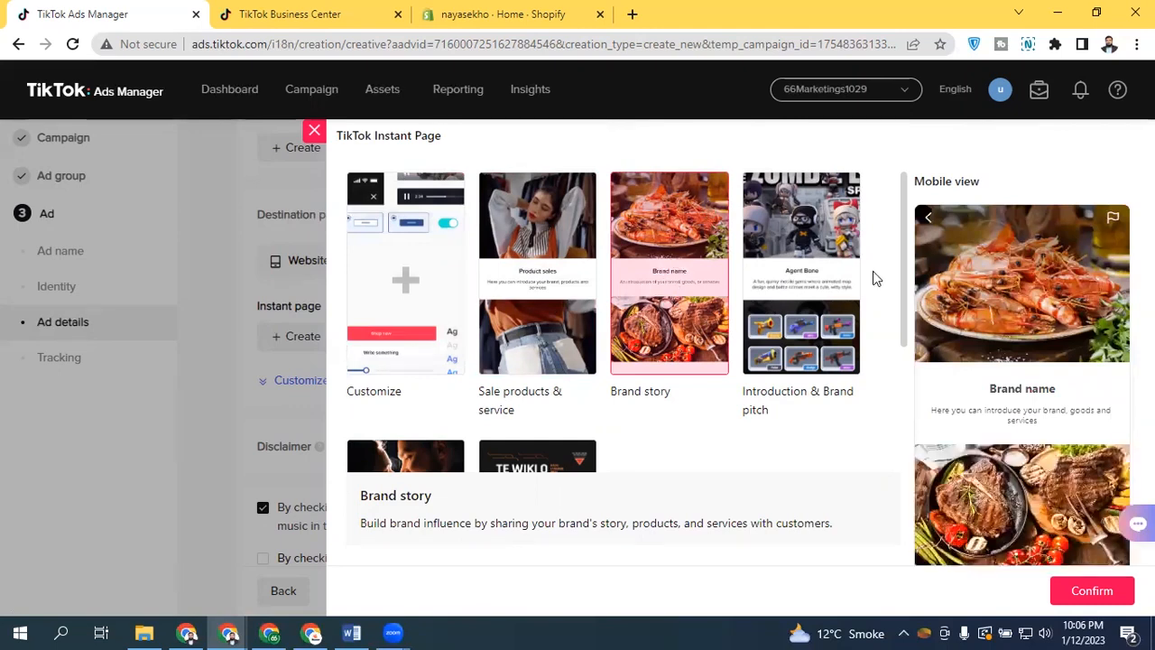
drag(904, 262, 885, 160)
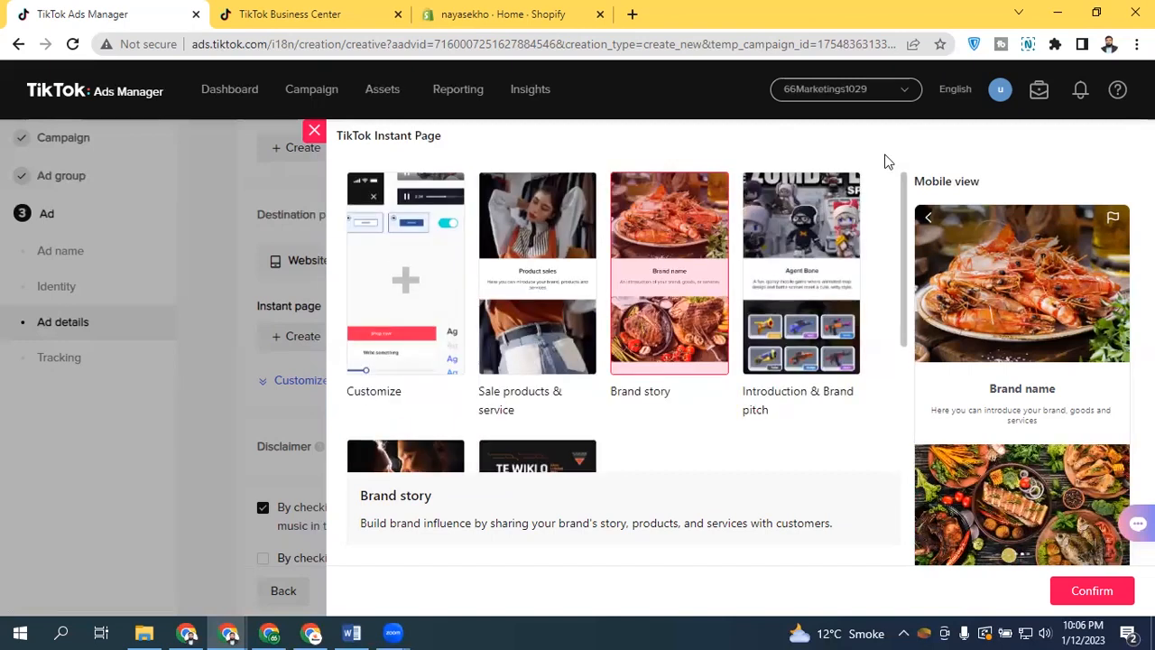
click(313, 132)
mouse_move(382, 89)
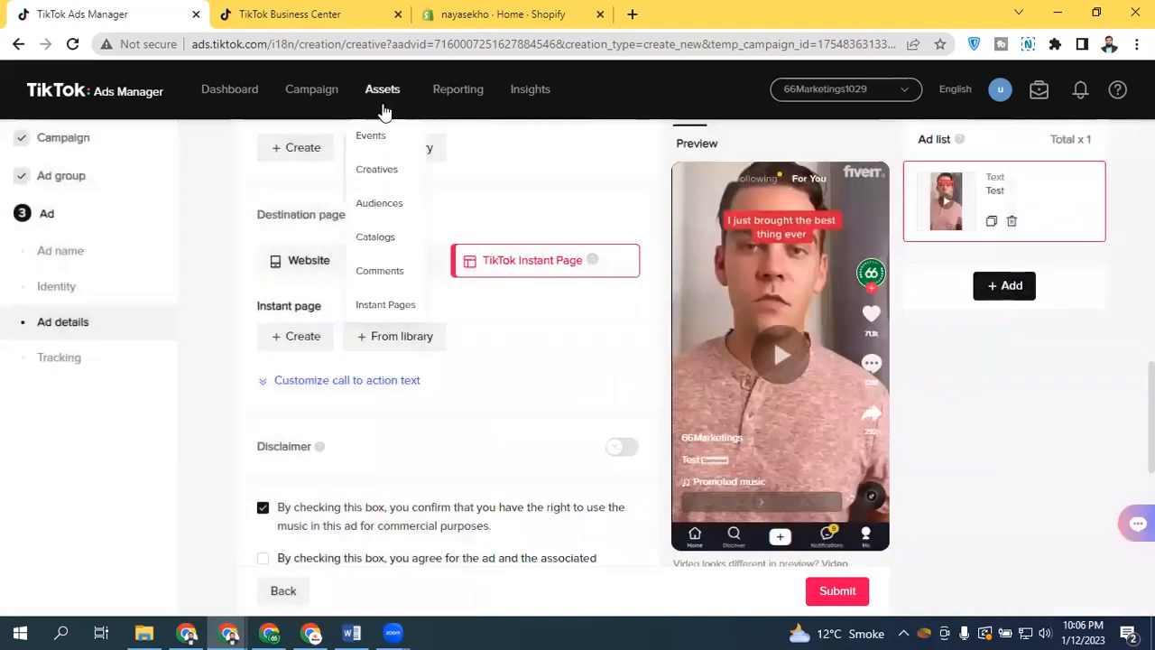
Leave ad creation for the Instant Pages asset library and browse its Customized, Instant form and App profile tabs
click(393, 305)
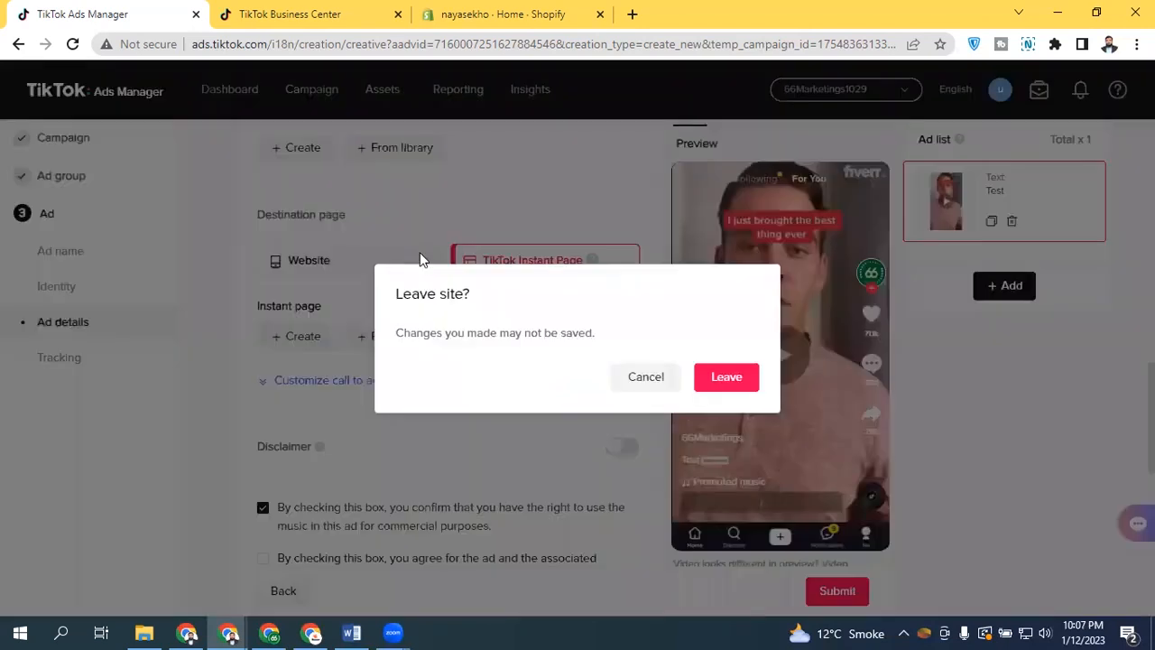
click(731, 386)
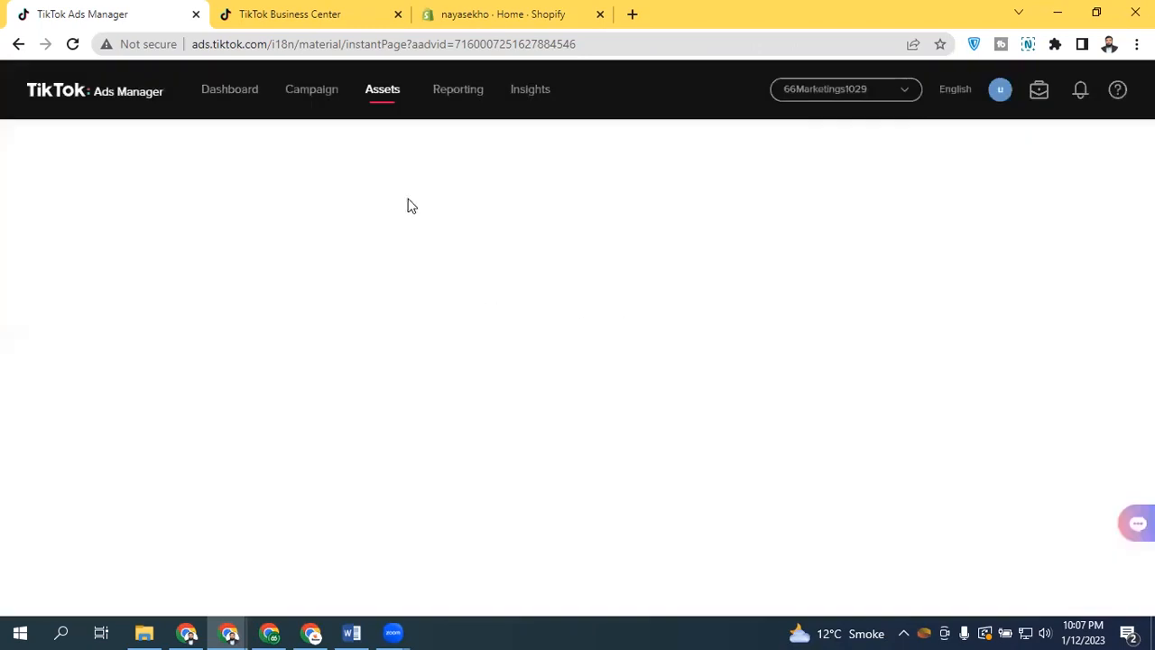
mouse_move(382, 97)
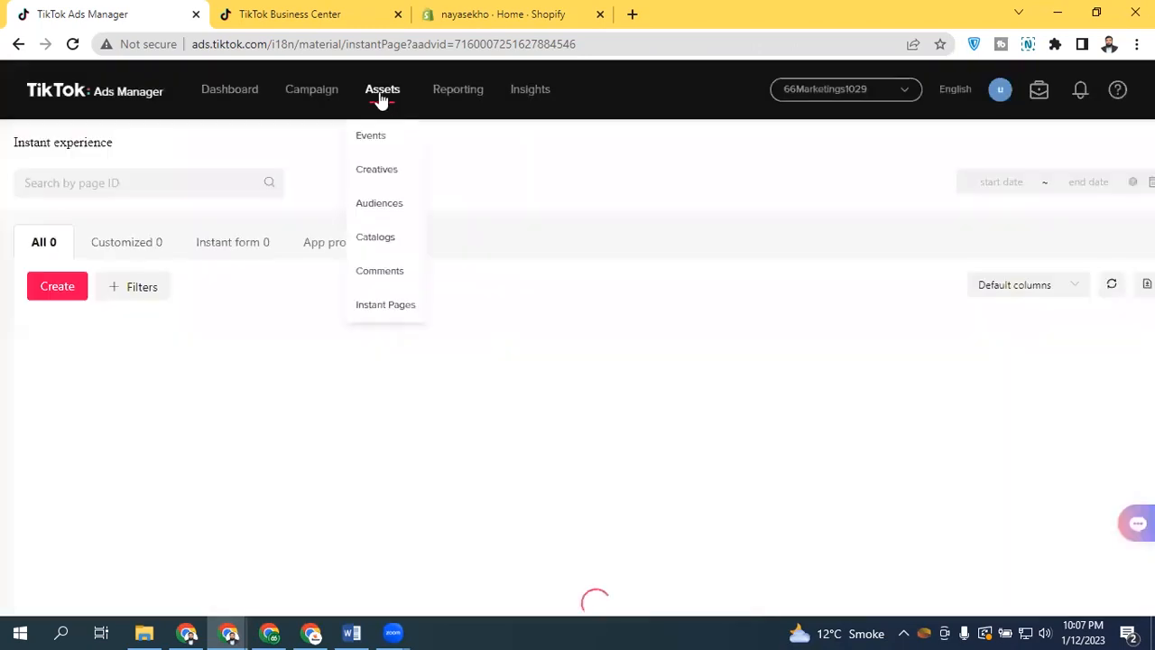
click(382, 306)
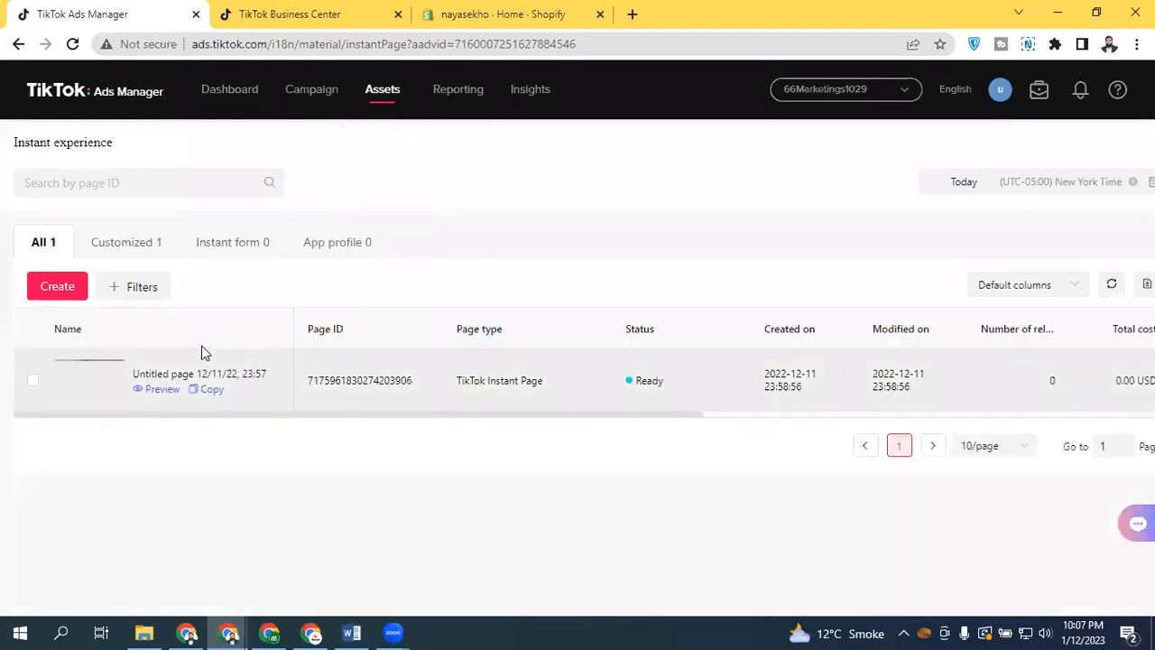
click(126, 253)
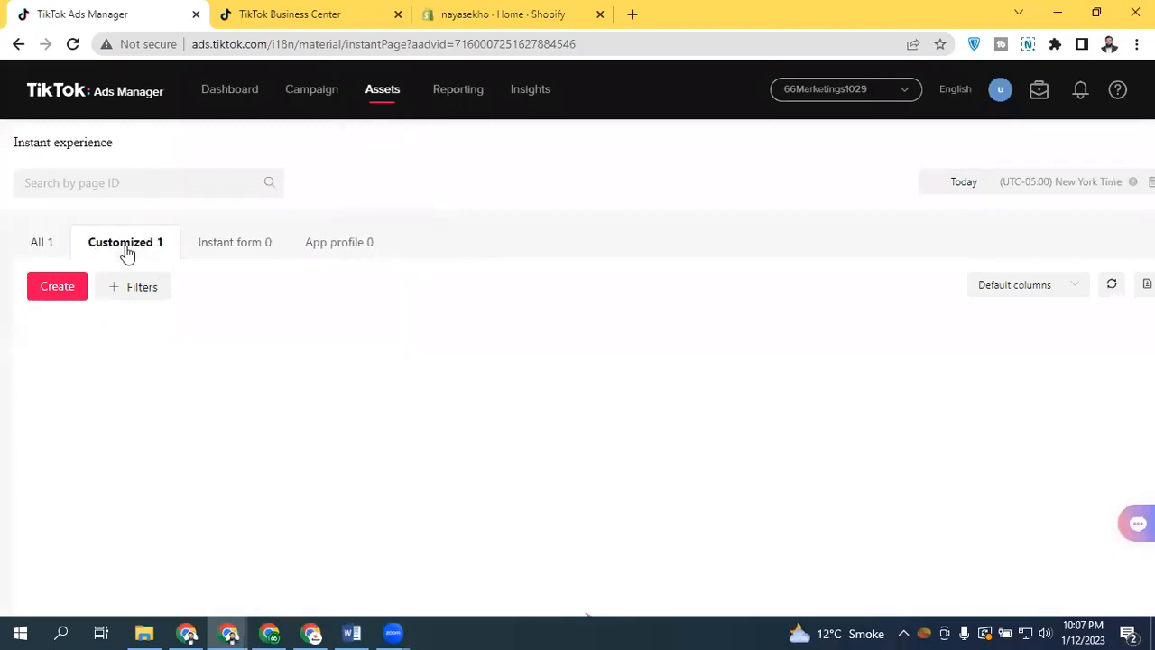
click(256, 244)
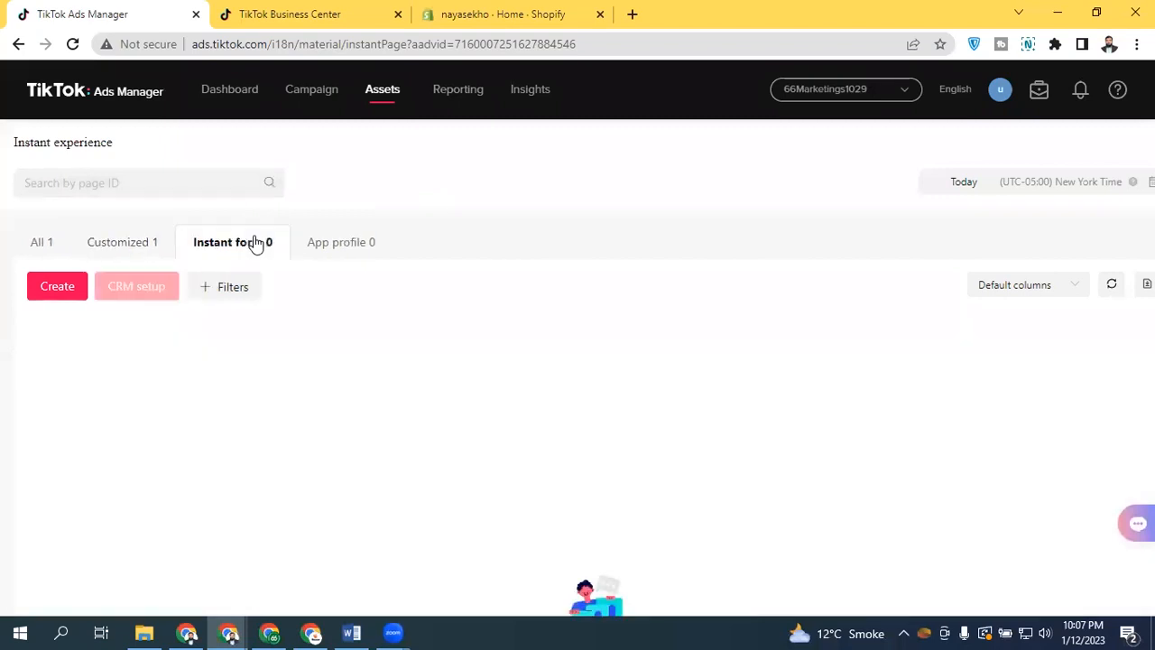
click(354, 243)
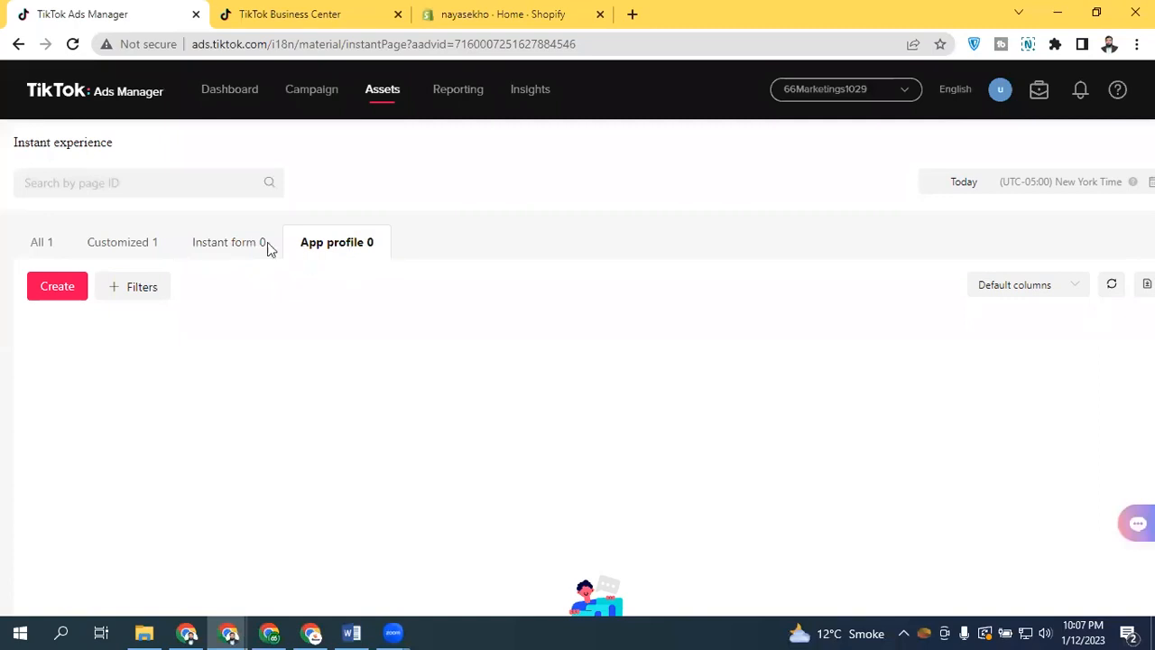
click(42, 245)
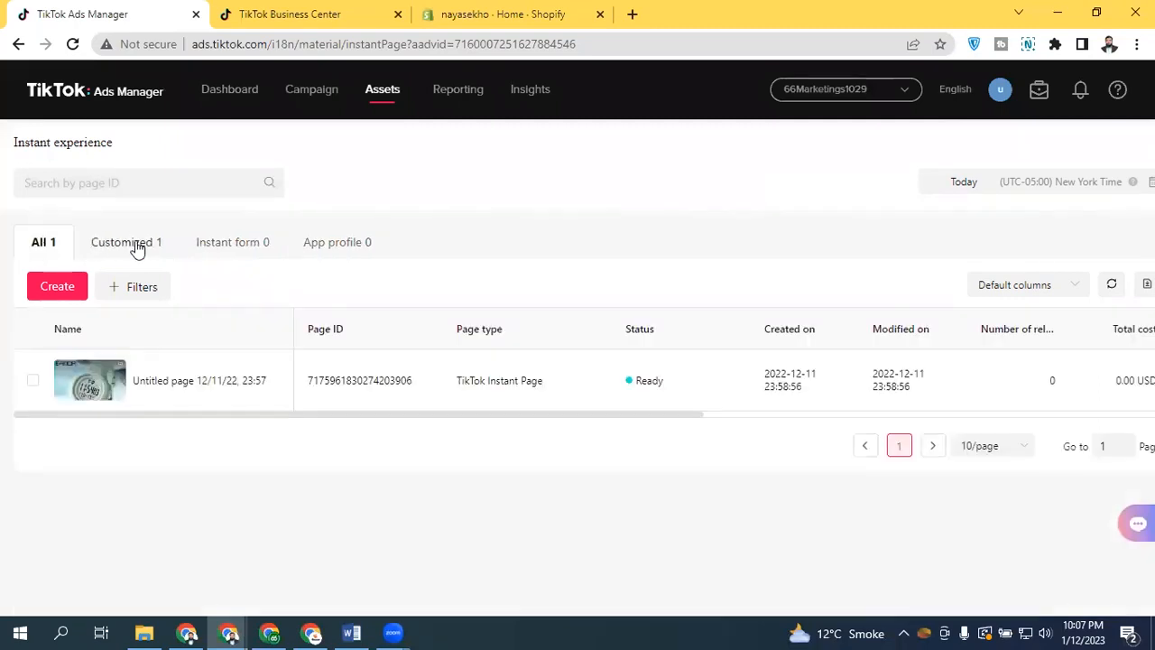
Start creating an Instant Page and browse the Customized, Instant form and App profile template categories
click(57, 287)
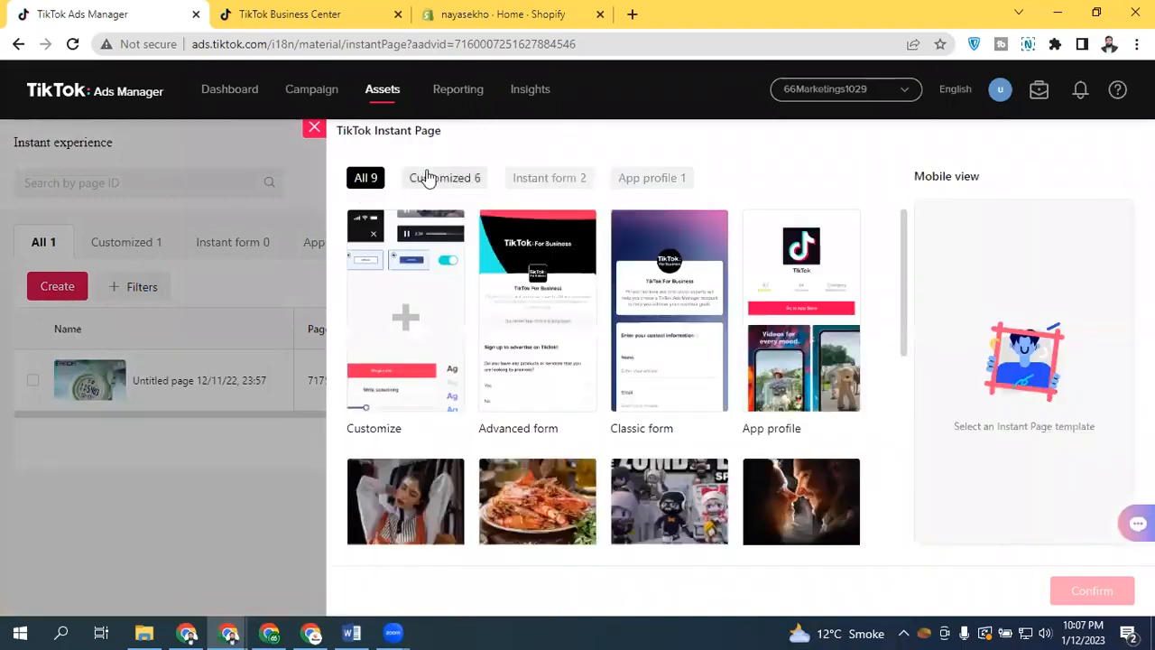
click(429, 179)
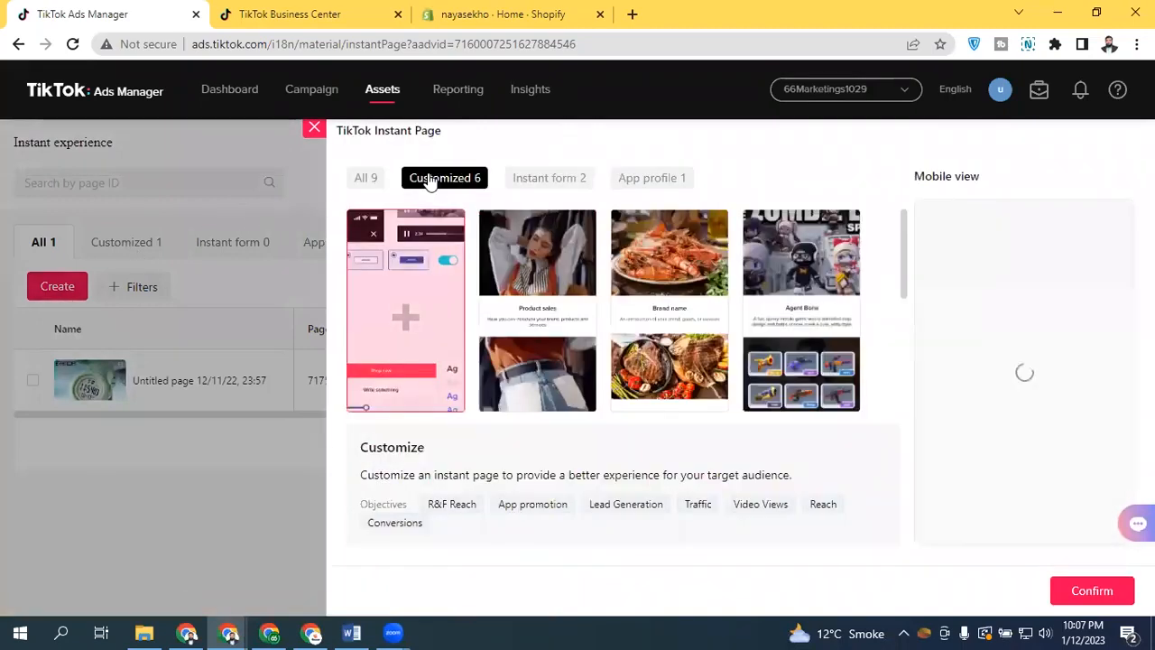
mouse_move(900, 224)
mouse_down()
mouse_move(902, 340)
mouse_move(894, 238)
mouse_up()
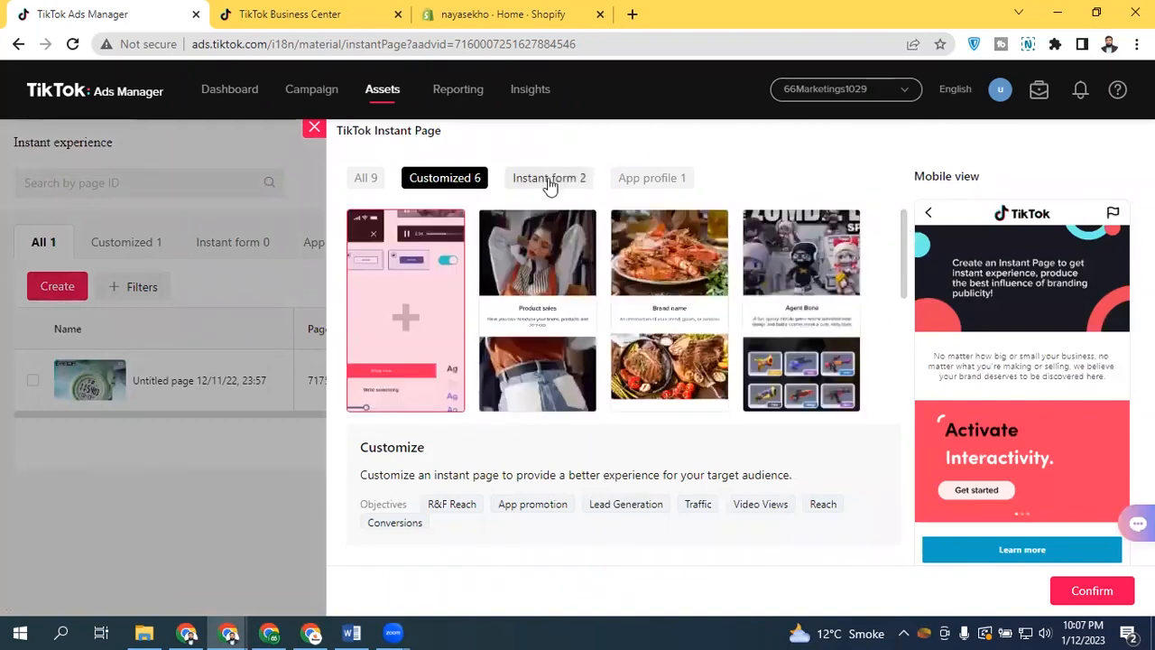
click(551, 179)
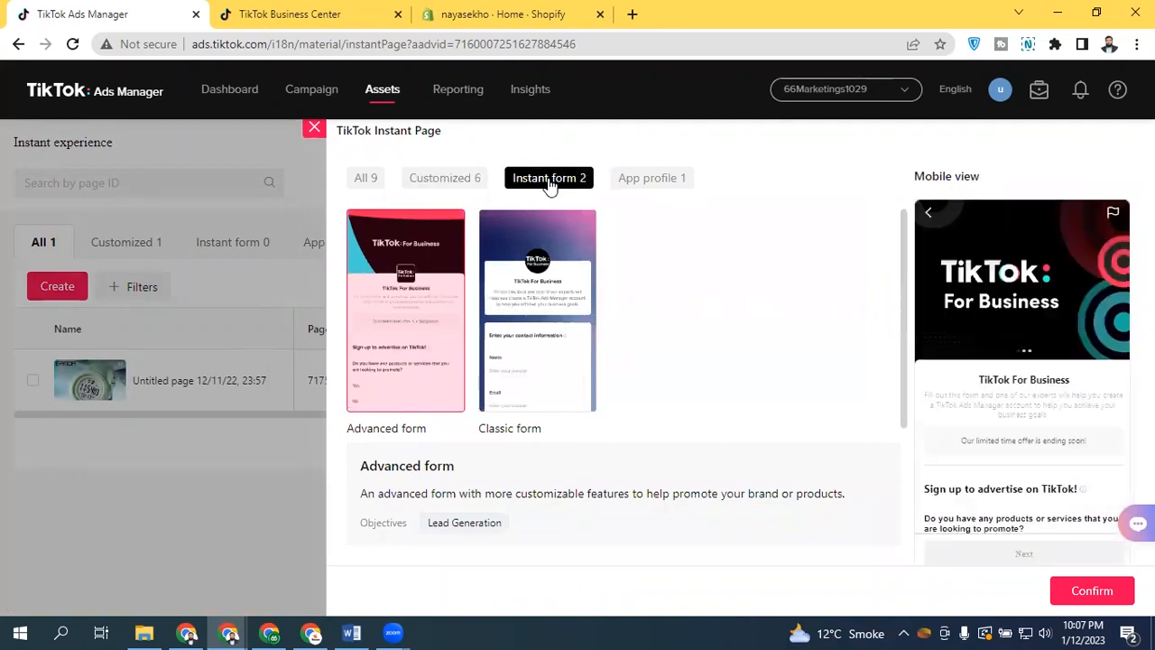
click(660, 178)
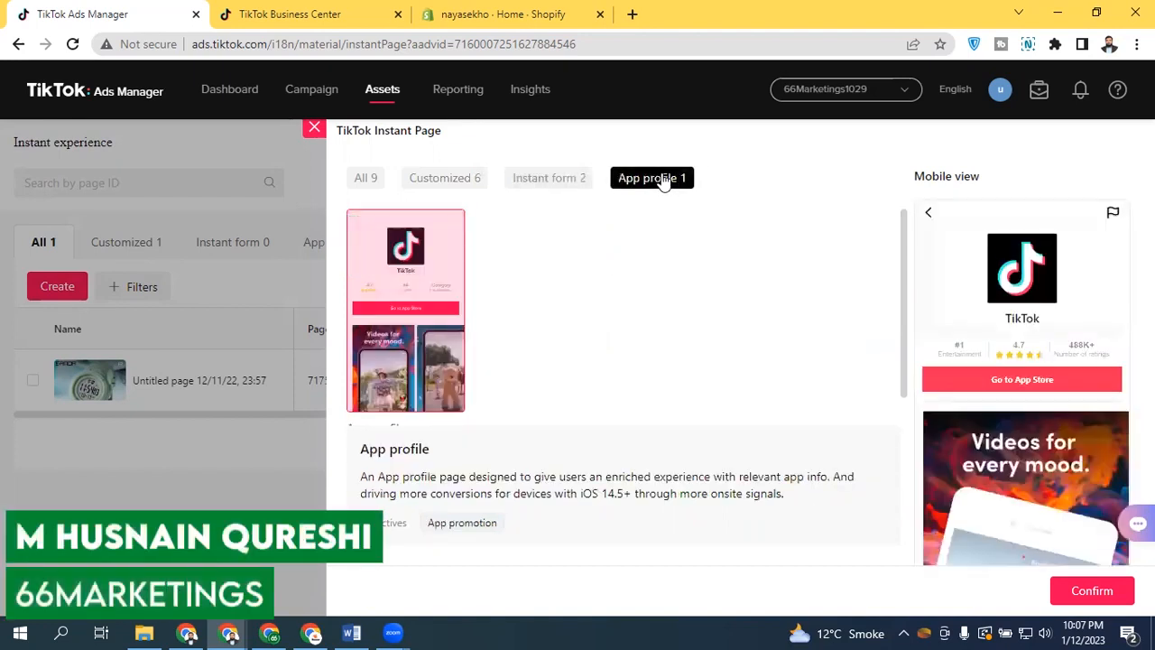
click(566, 178)
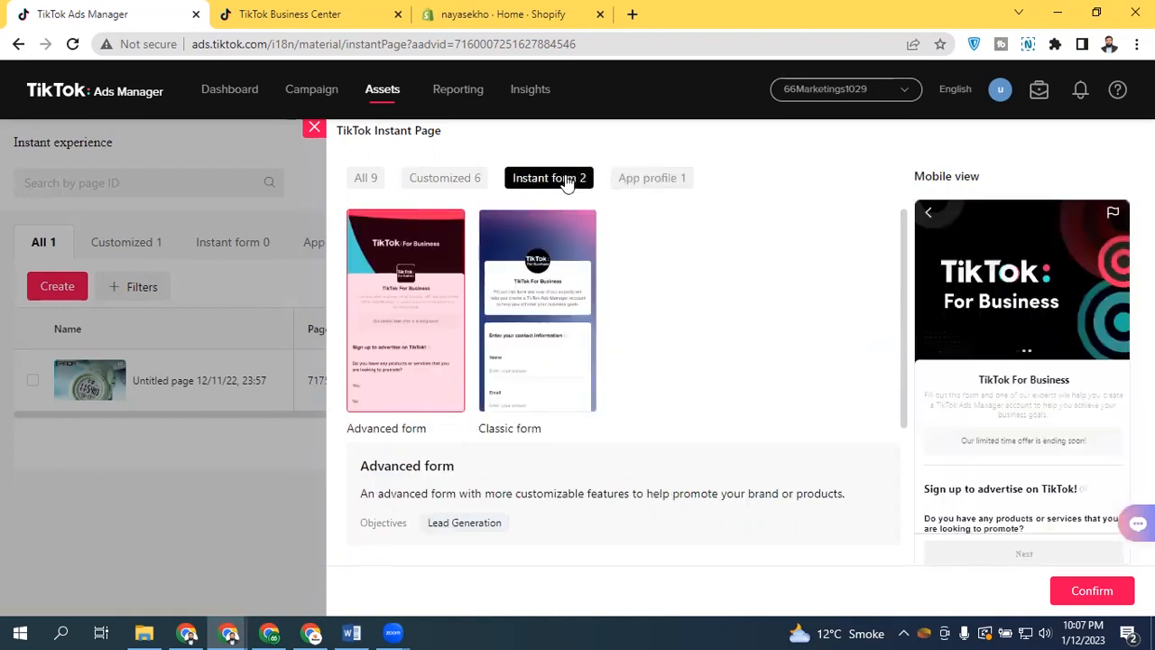
click(444, 178)
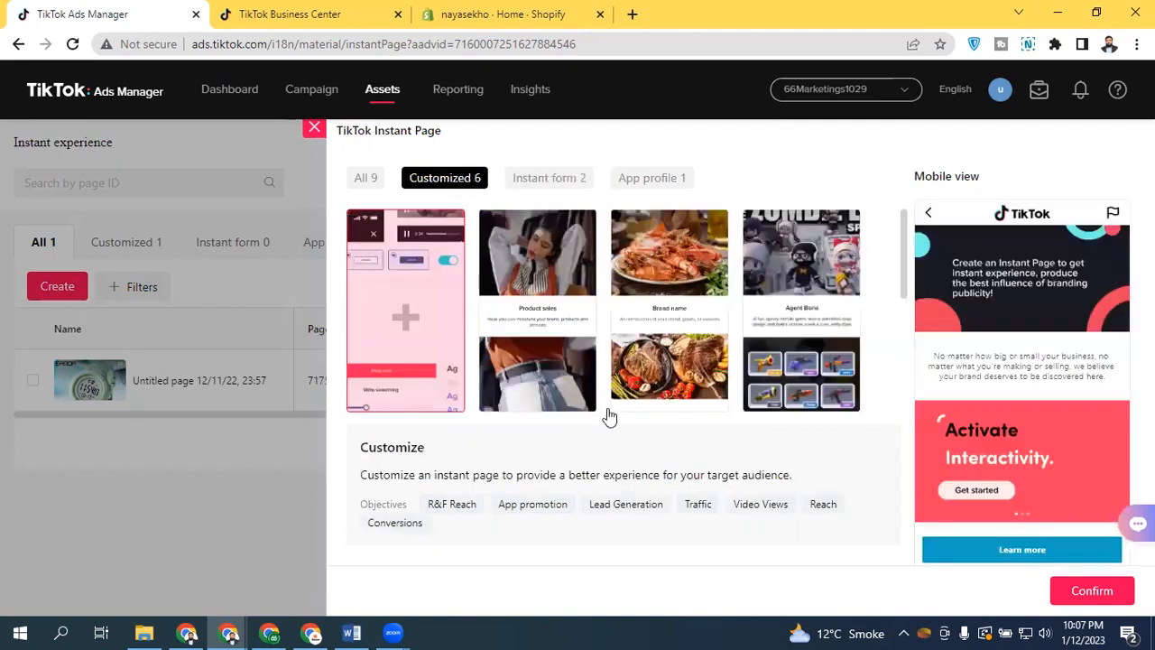
click(567, 178)
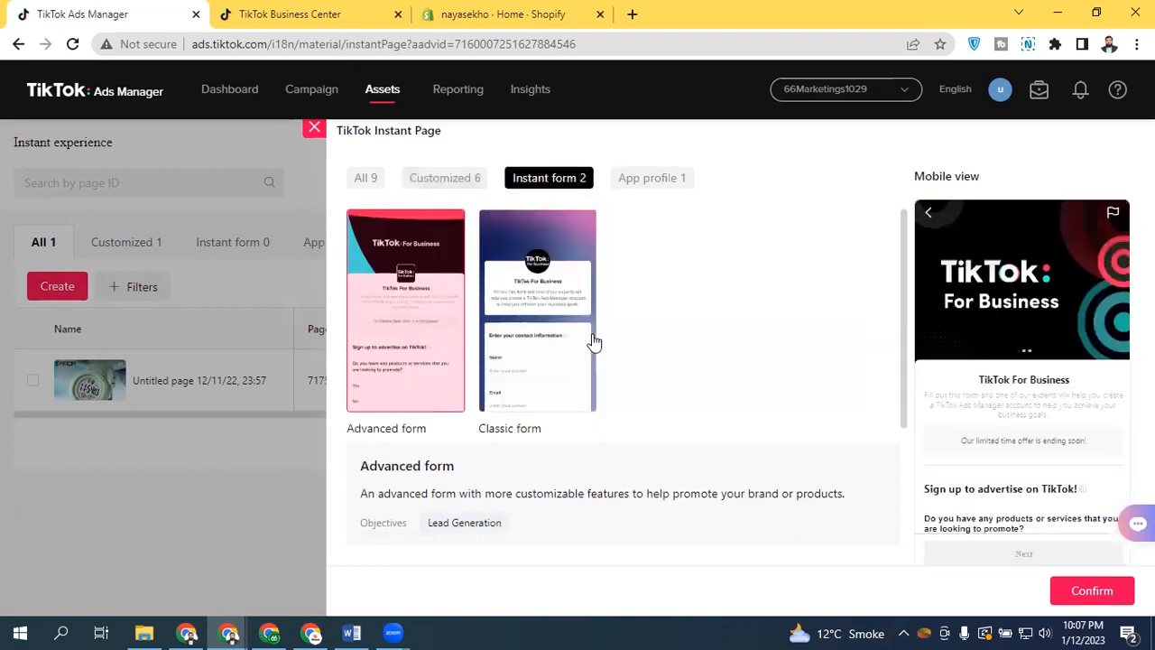
click(665, 186)
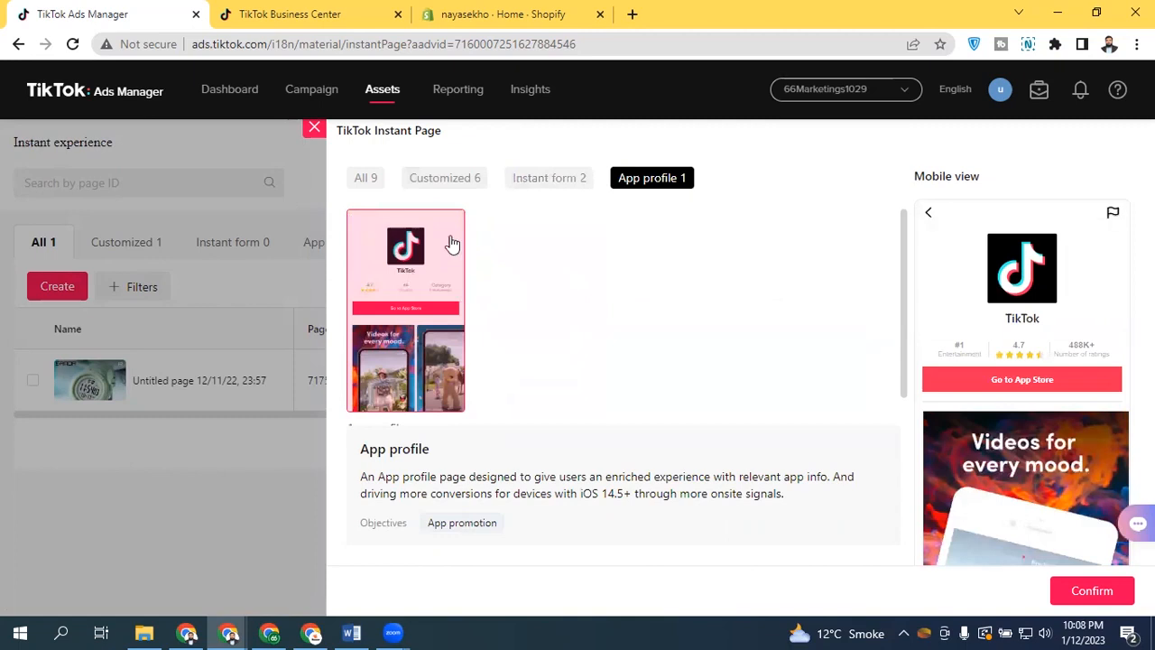
click(444, 181)
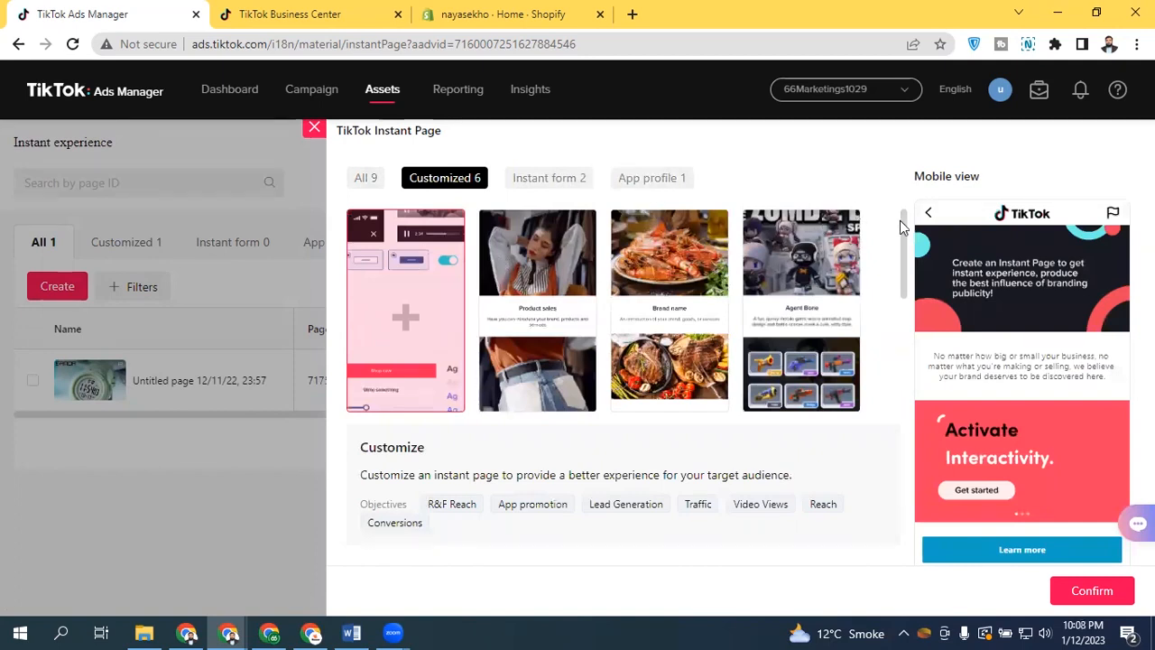
drag(901, 225, 907, 322)
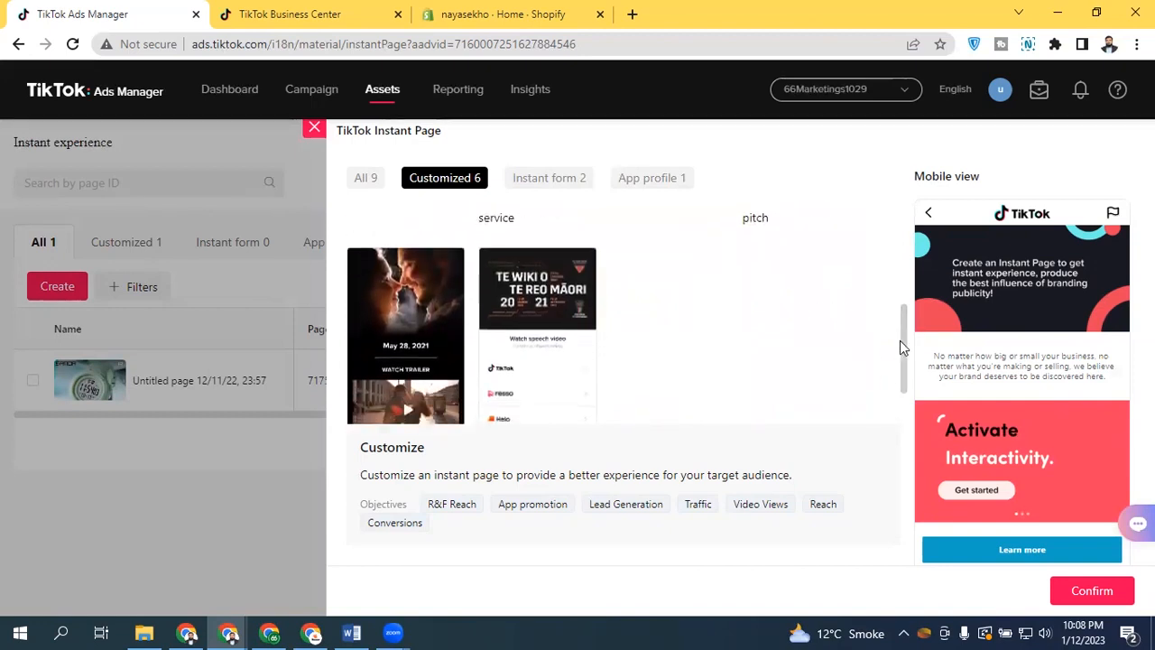
scroll(902, 341, up, 3)
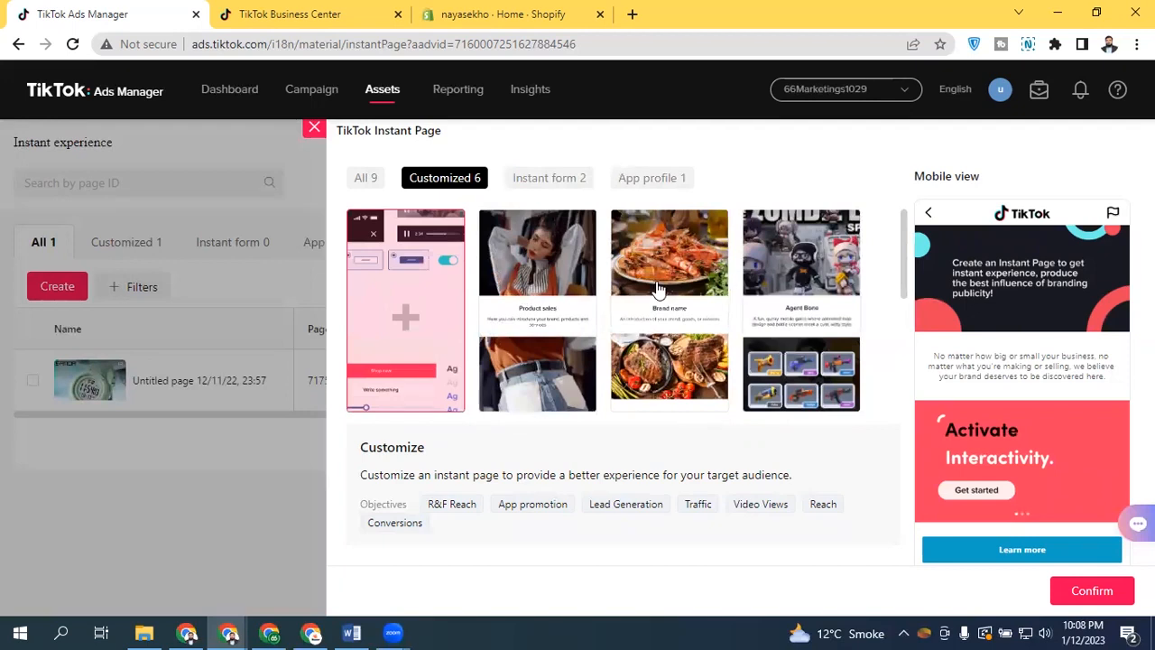
drag(905, 271, 886, 206)
Create a page from the Customize template and rename it Watchshippers_Instant_Page
click(1092, 591)
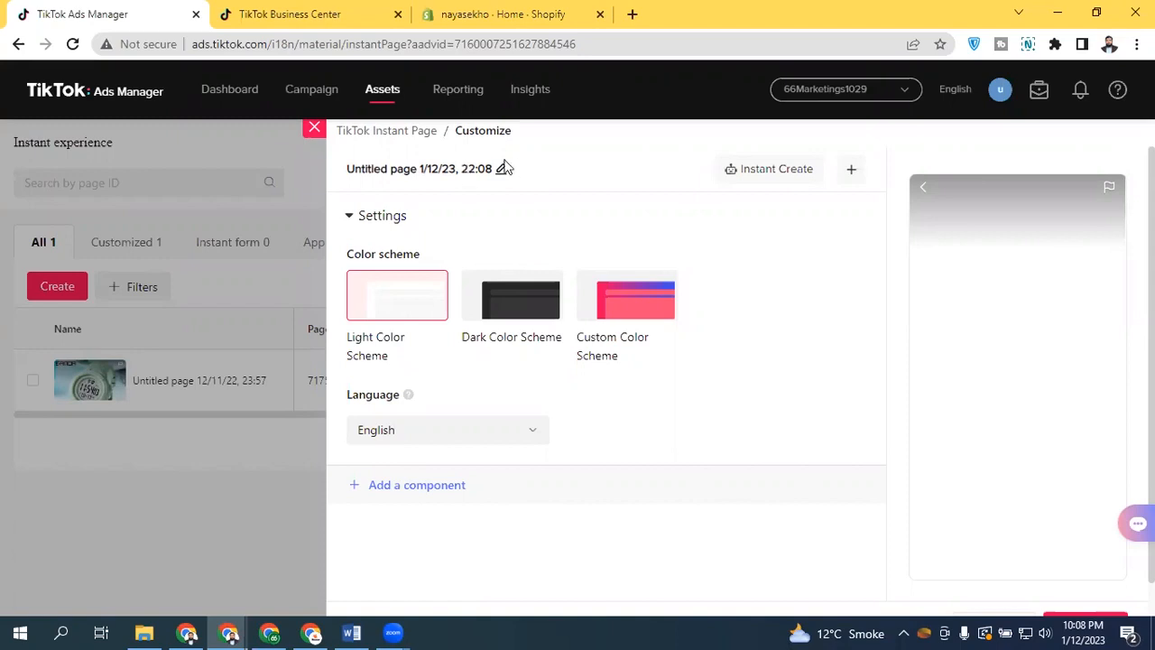
click(501, 169)
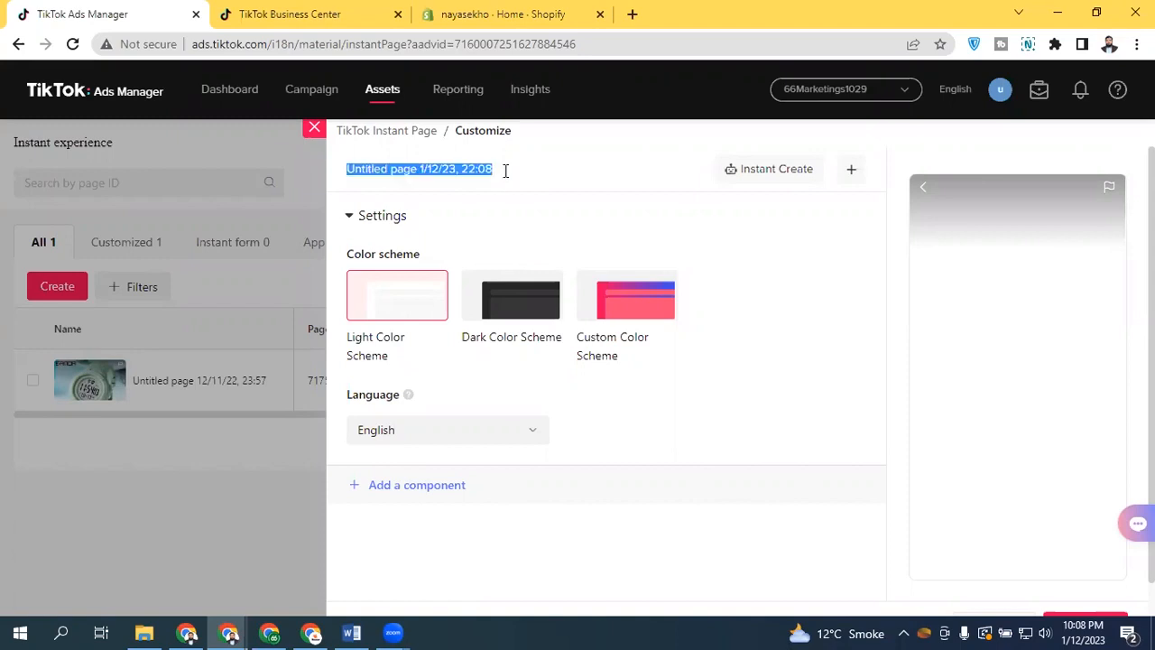
text(Nayas)
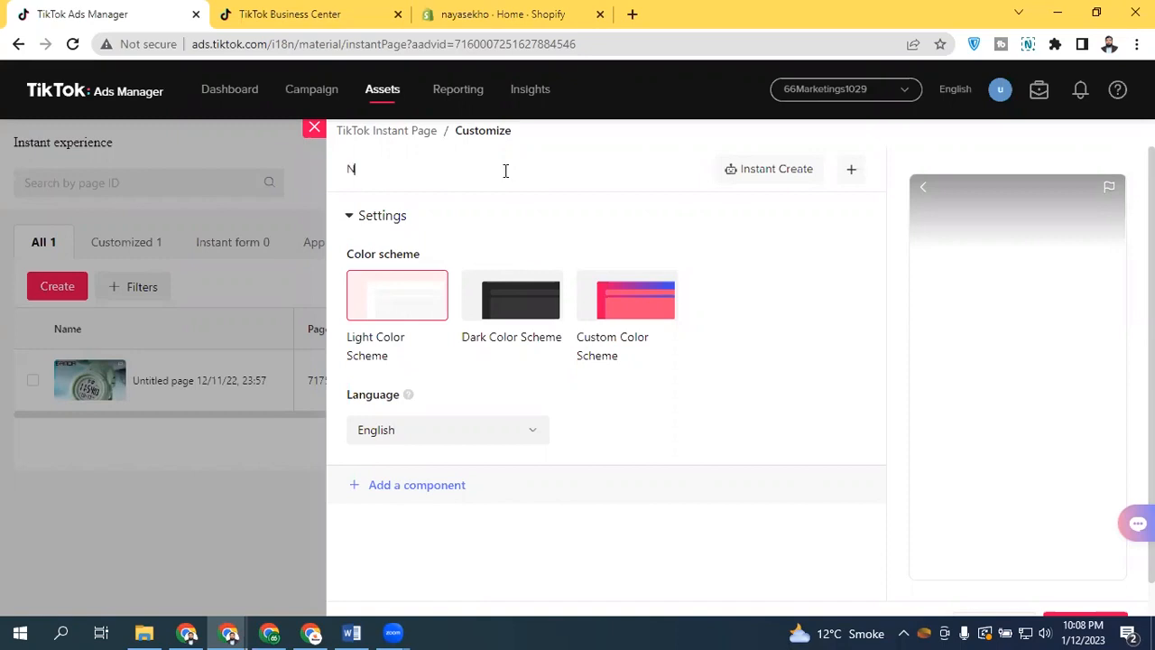
key(BackSpace)
key(BackSpace)
key(BackSpace)
key(BackSpace)
key(BackSpace)
text(War)
text(tchshippers)
text(_Instant_)
text(Page)
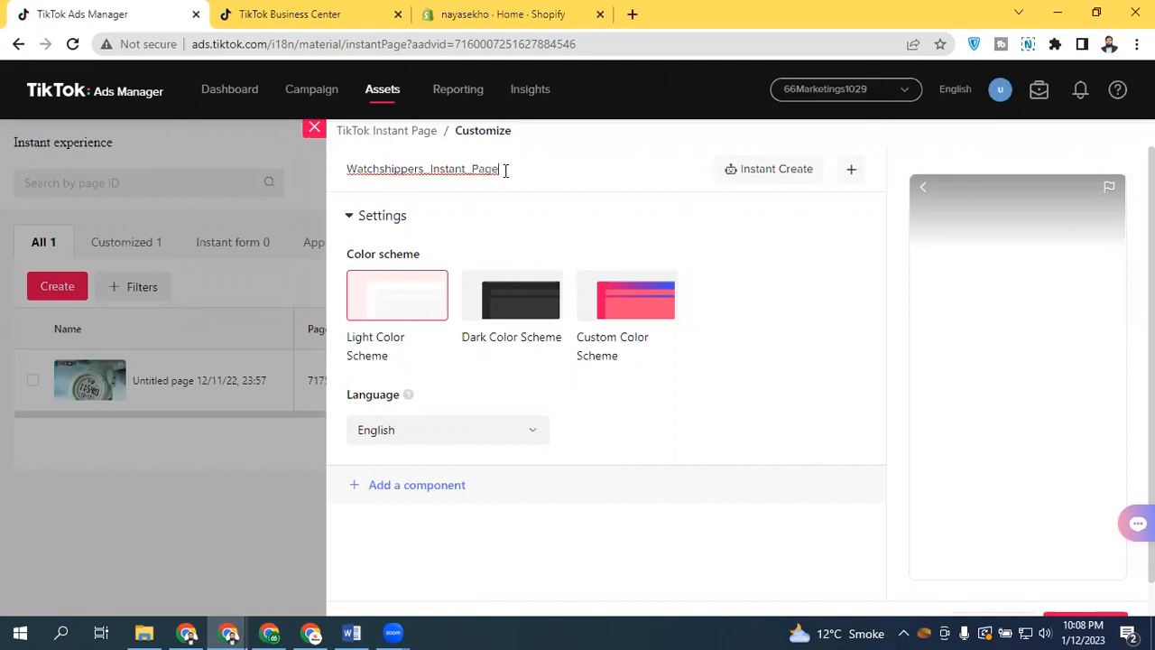
Set the Instant Page's color scheme to Dark Color Scheme
click(359, 218)
click(386, 222)
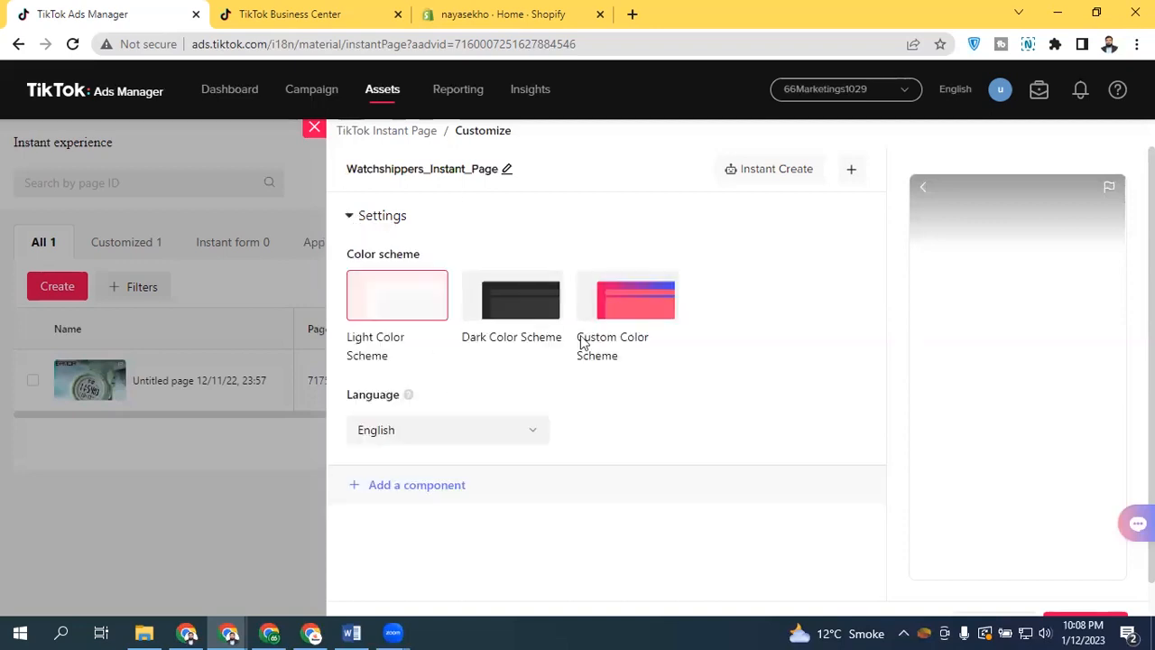
click(508, 289)
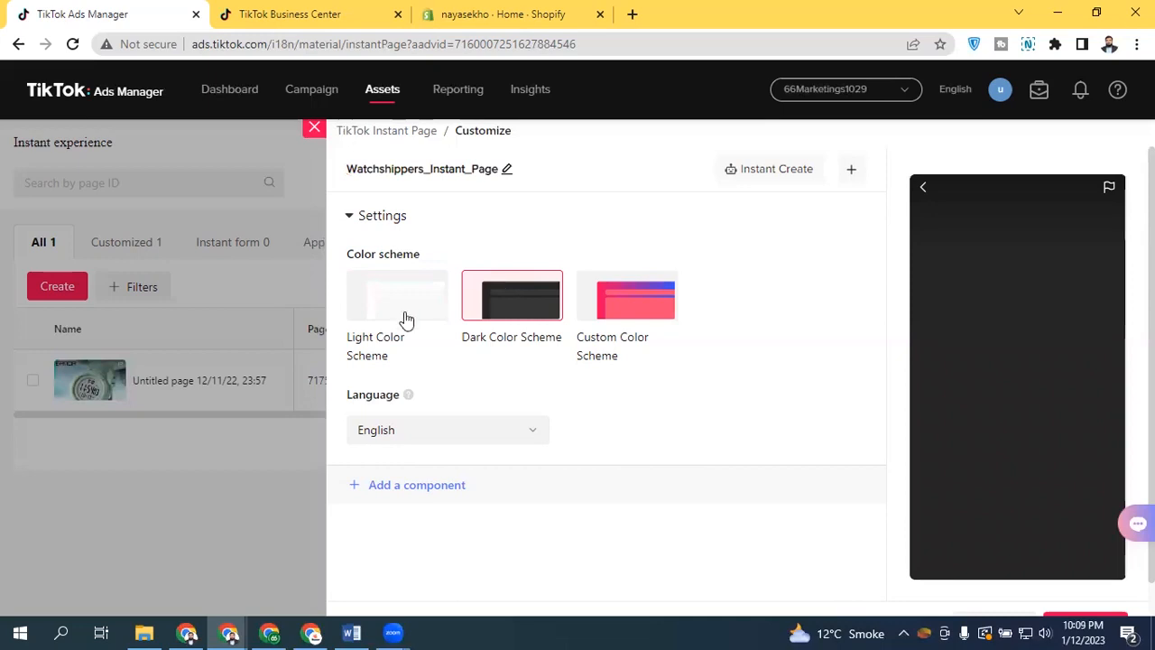
Open Instant Create for a website URL and dismiss the IDM corrupt-file error window
click(454, 492)
click(756, 173)
click(606, 376)
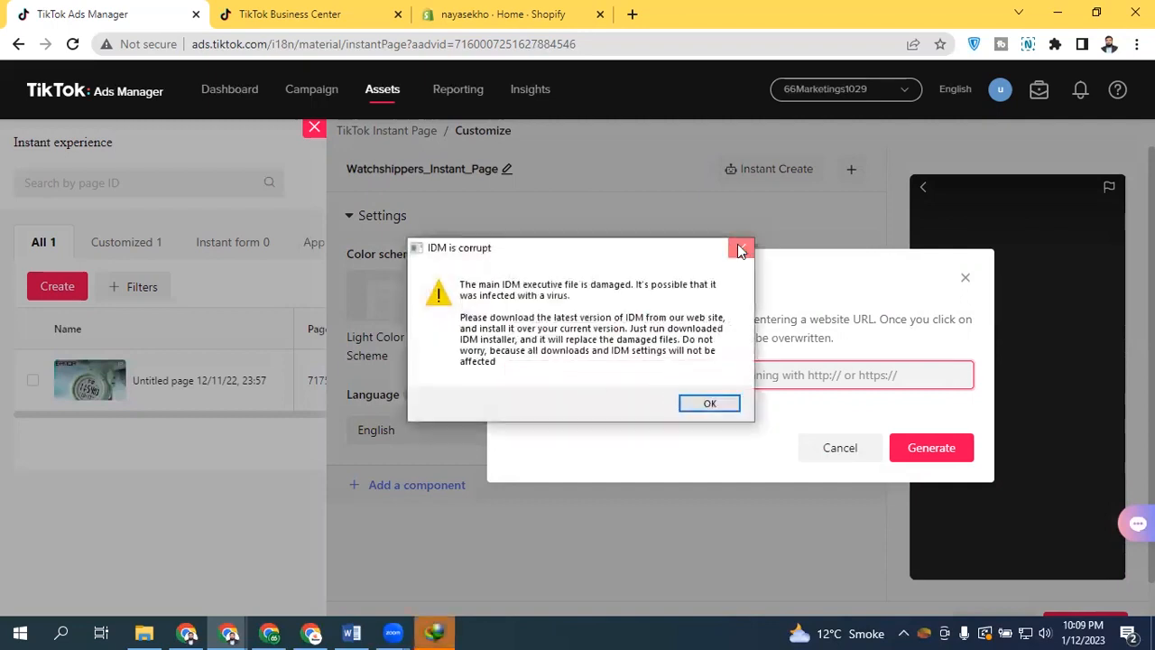
click(742, 249)
Close the IDM download tab, open watchshippers.com in a new tab and copy its address
click(803, 15)
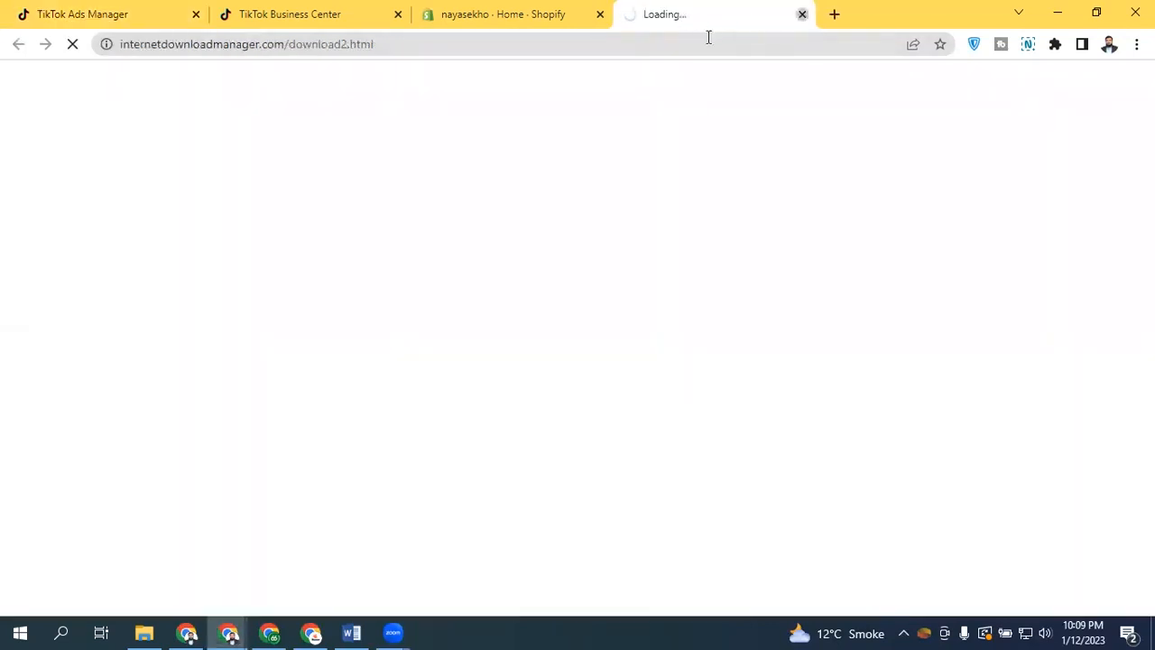
click(634, 14)
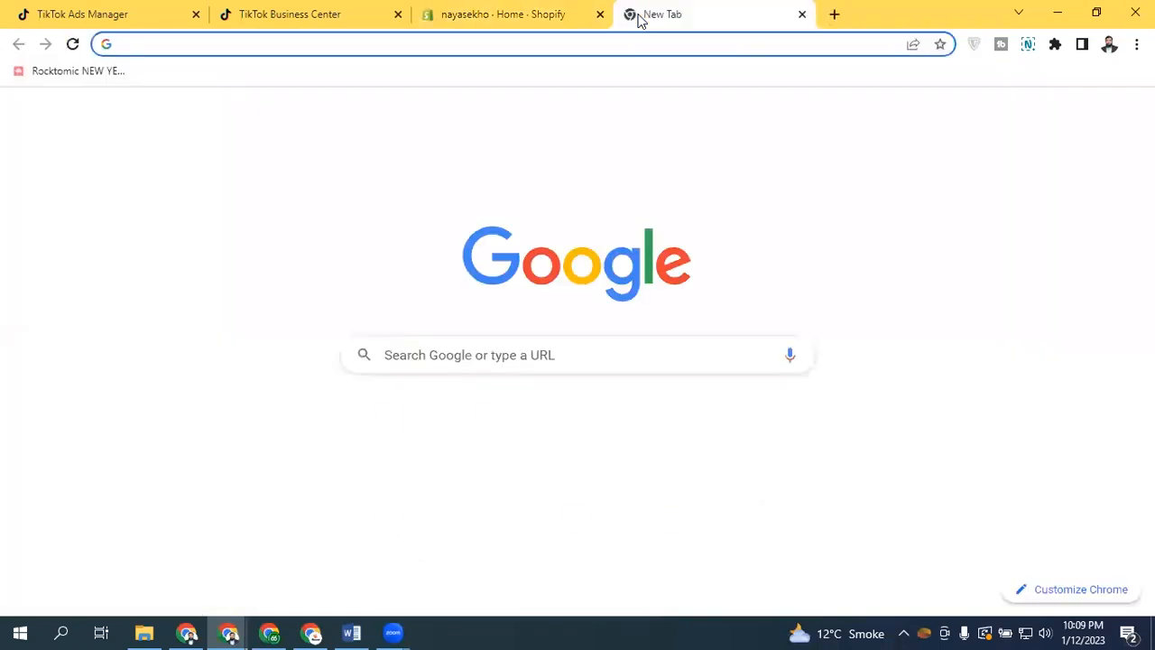
text(watcj)
key(BackSpace)
text(h)
key(Return)
click(637, 37)
key(ctrl+c)
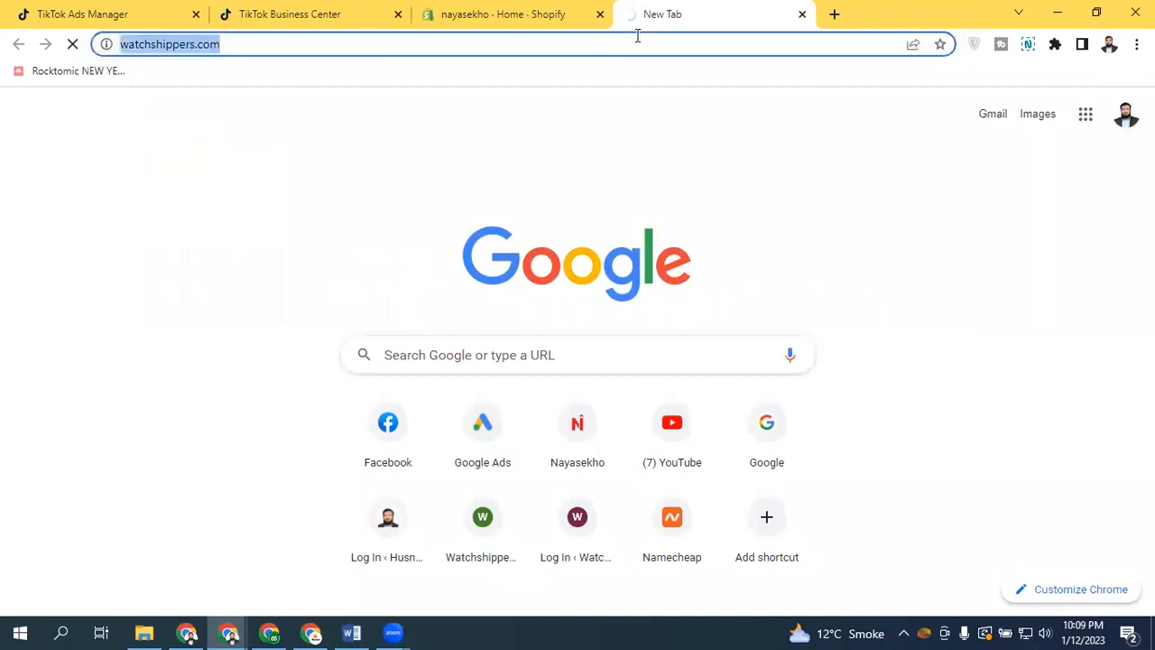
click(175, 11)
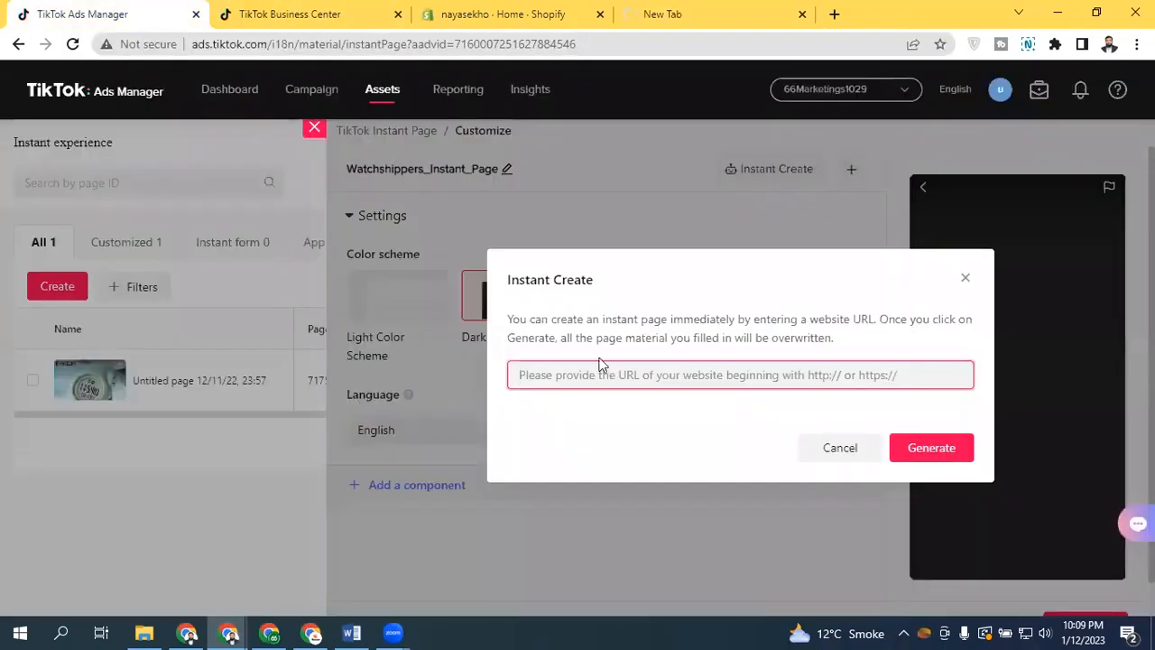
key(ctrl+v)
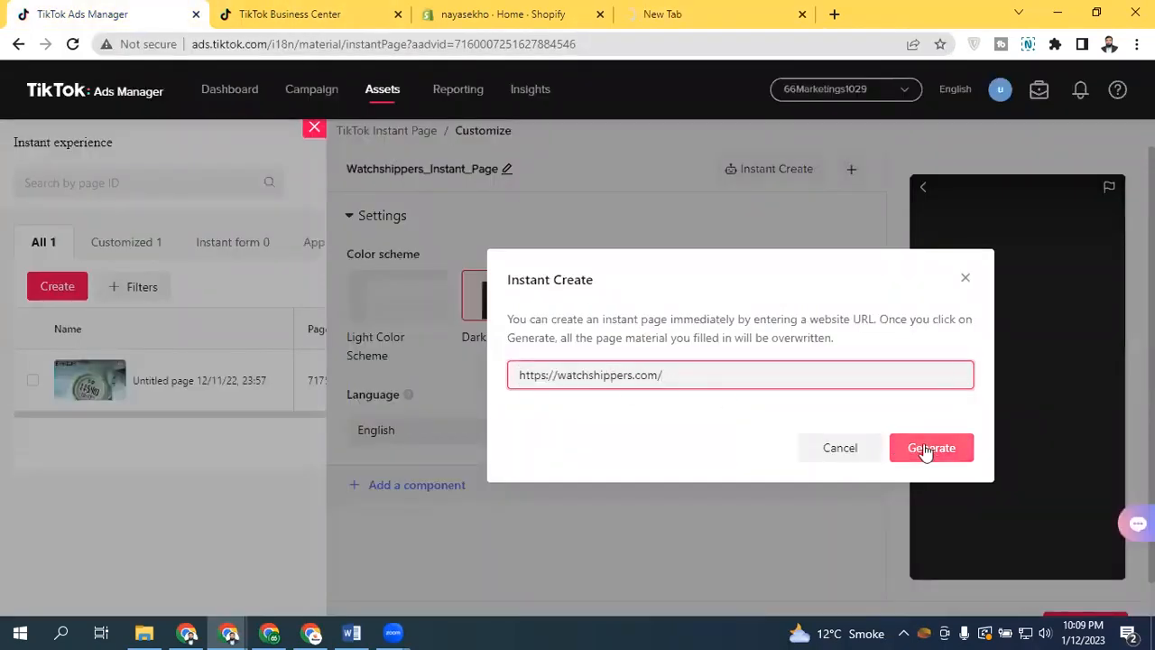
click(921, 452)
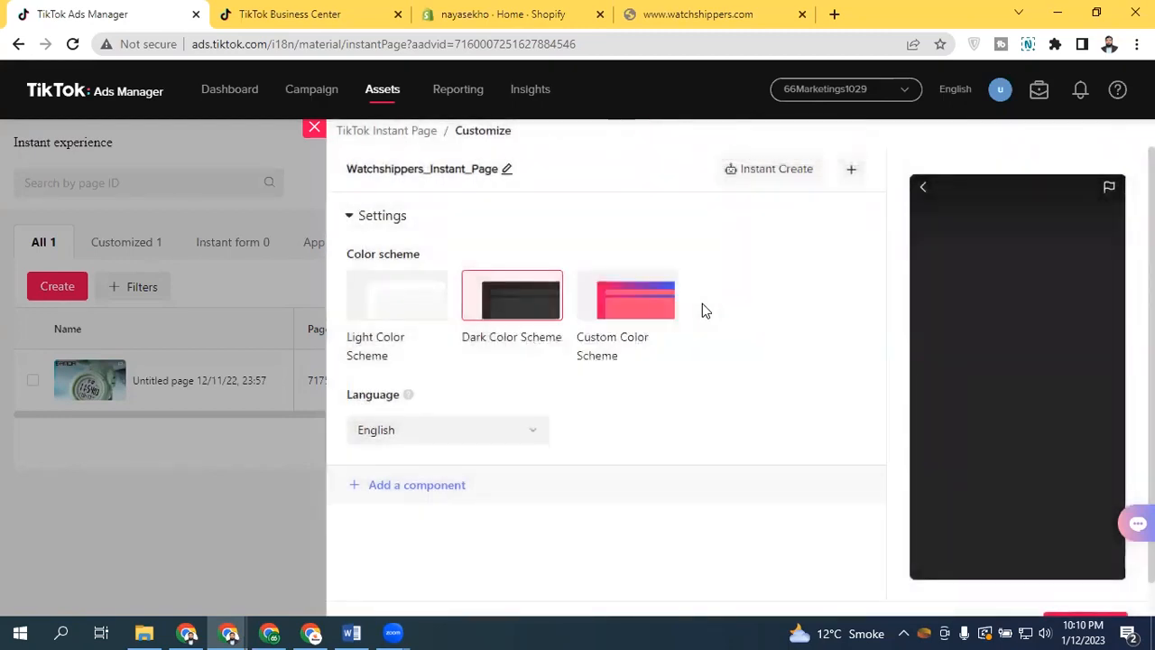
mouse_move(1152, 271)
mouse_down()
mouse_move(1152, 305)
mouse_move(1151, 270)
mouse_up()
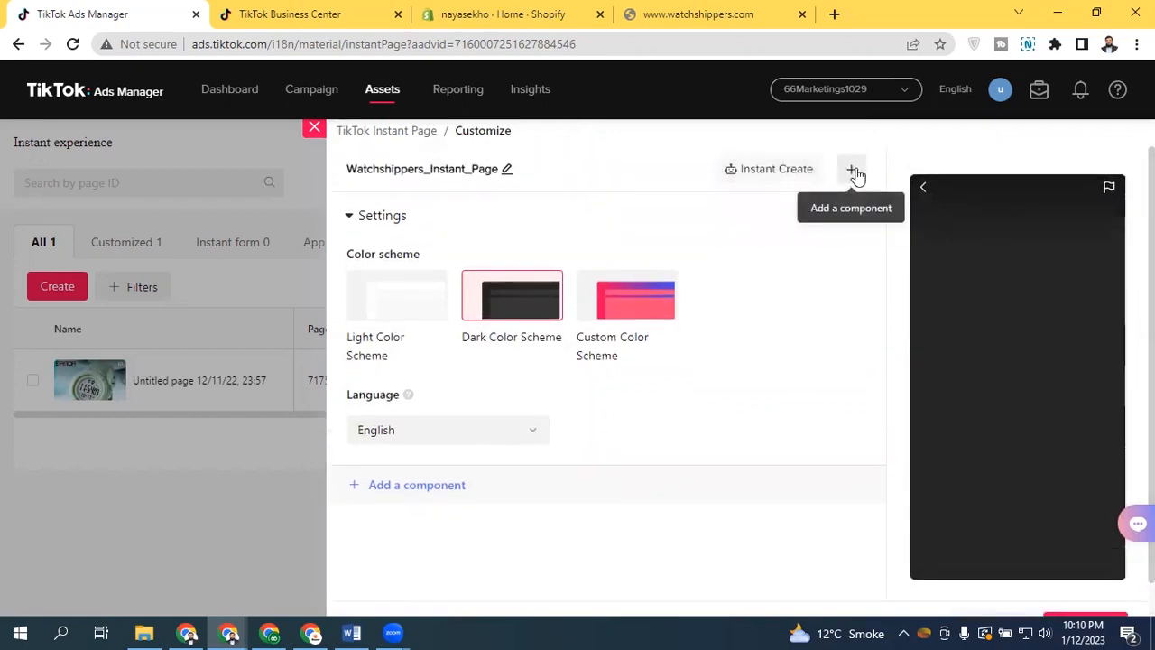
click(768, 171)
click(803, 383)
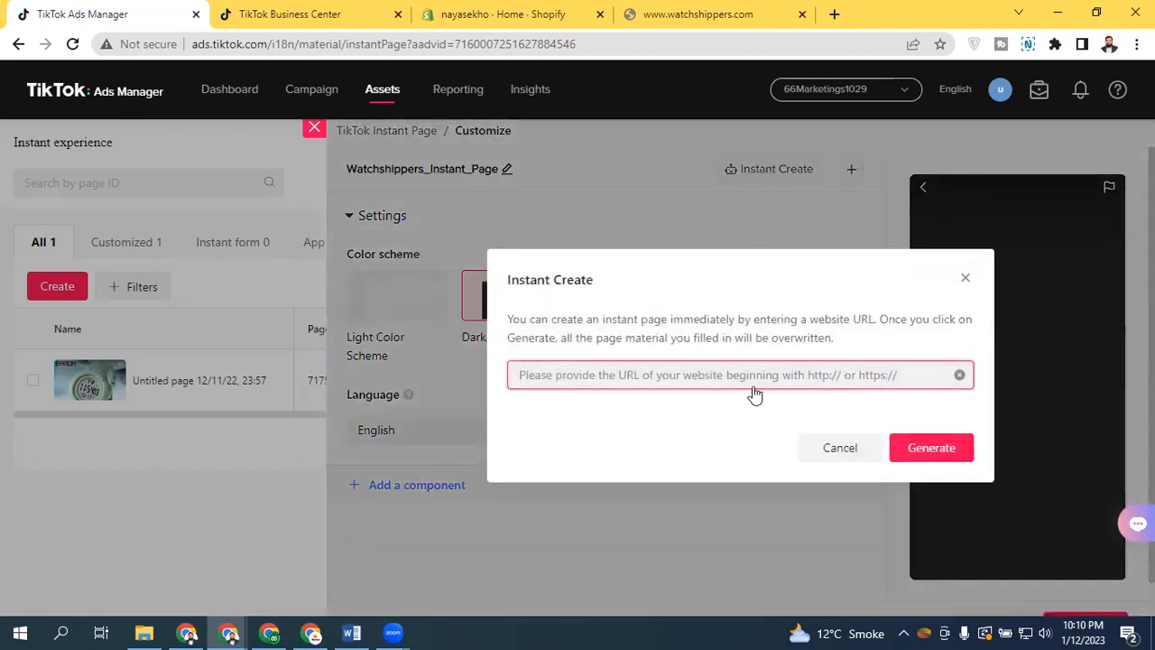
key(ctrl+v)
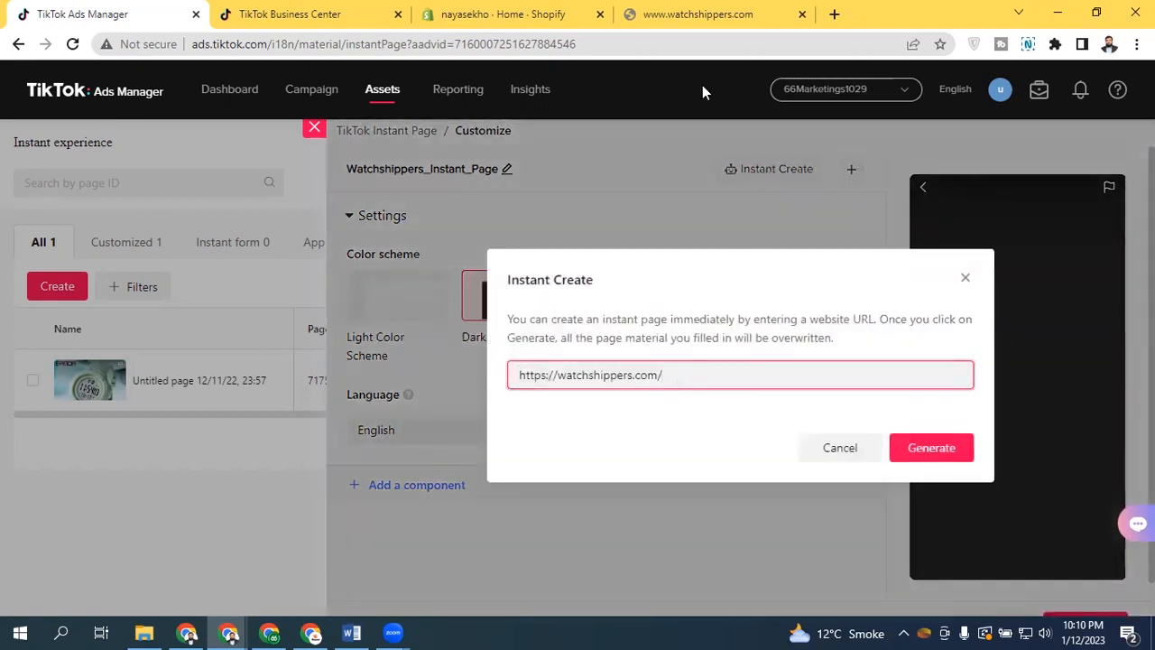
click(694, 13)
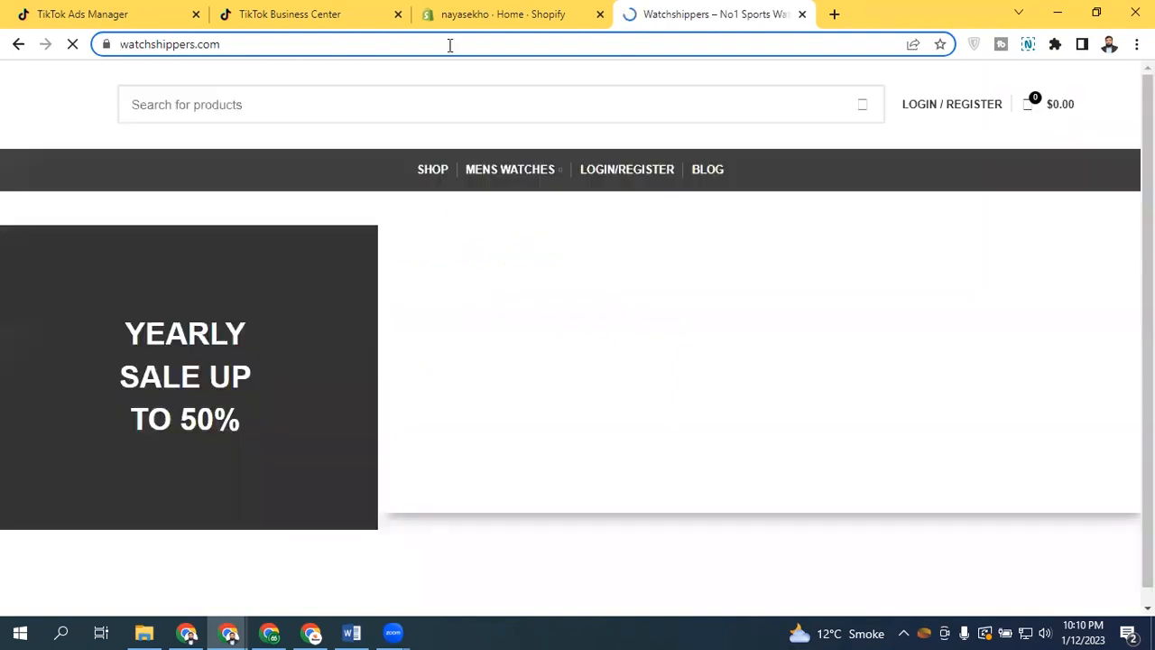
double_click(453, 45)
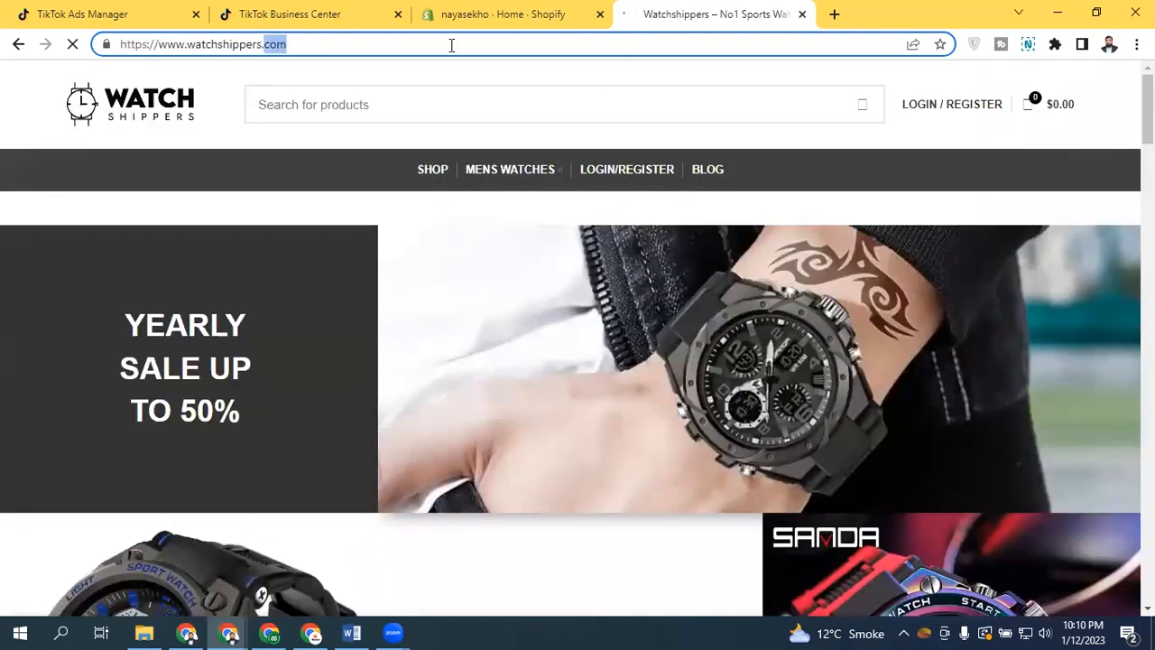
triple_click(452, 45)
key(ctrl+c)
click(154, 13)
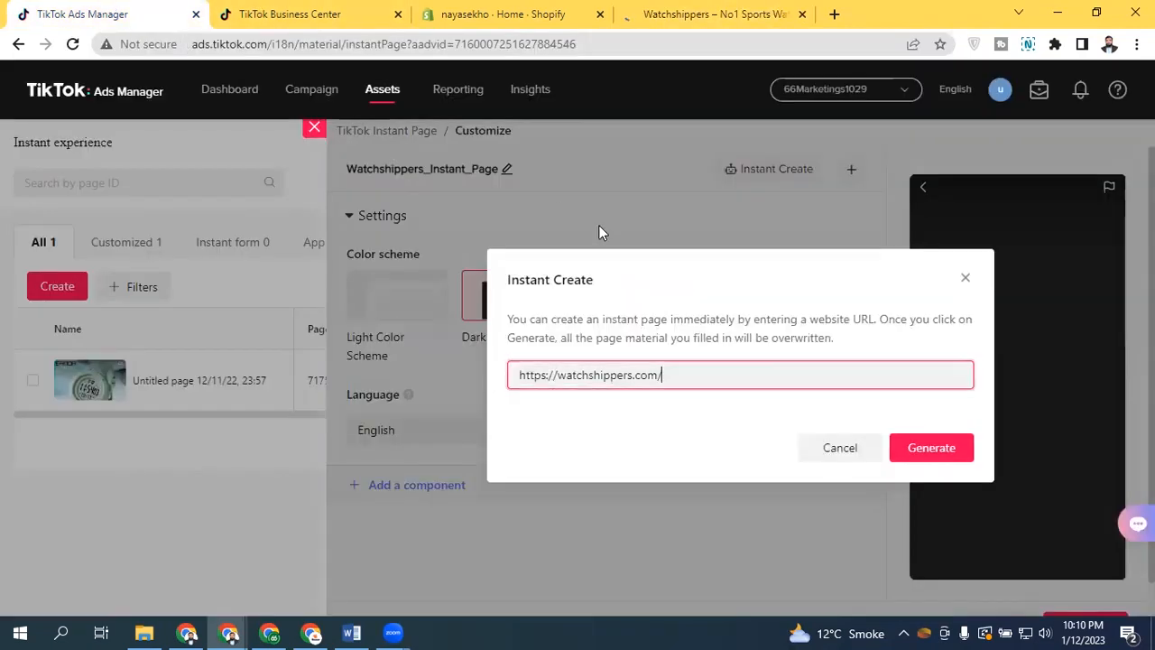
double_click(663, 375)
triple_click(668, 376)
key(ctrl+v)
click(921, 455)
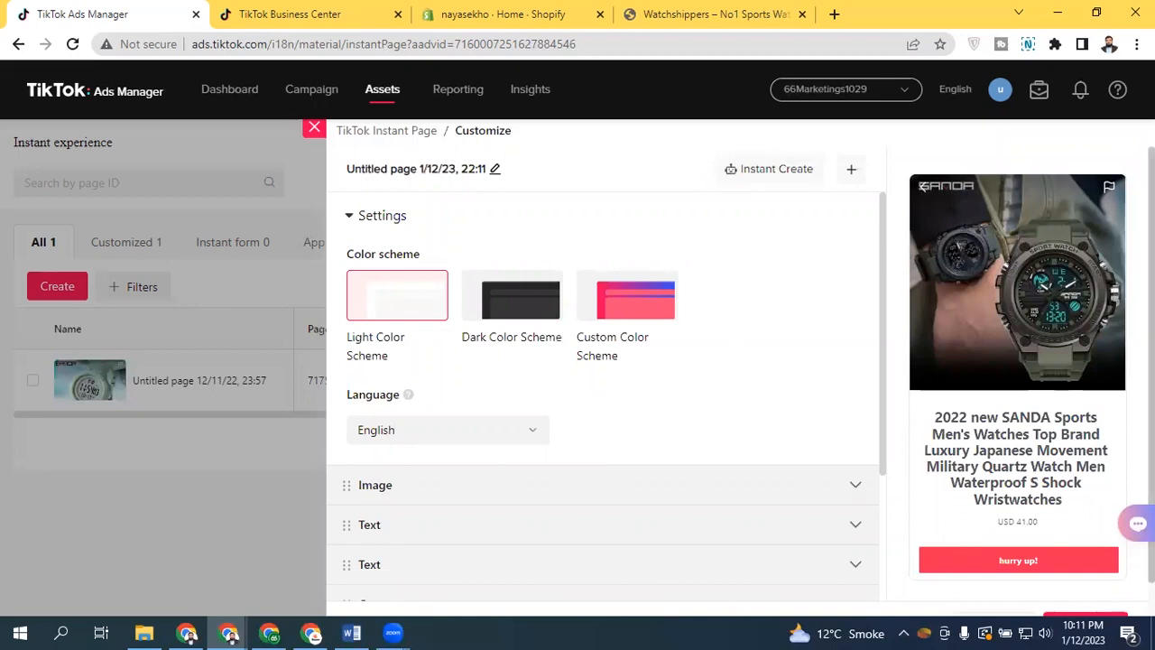
Expand and review the generated Image, Text, Coupon and Products & Services components
scroll(882, 217, down, 1)
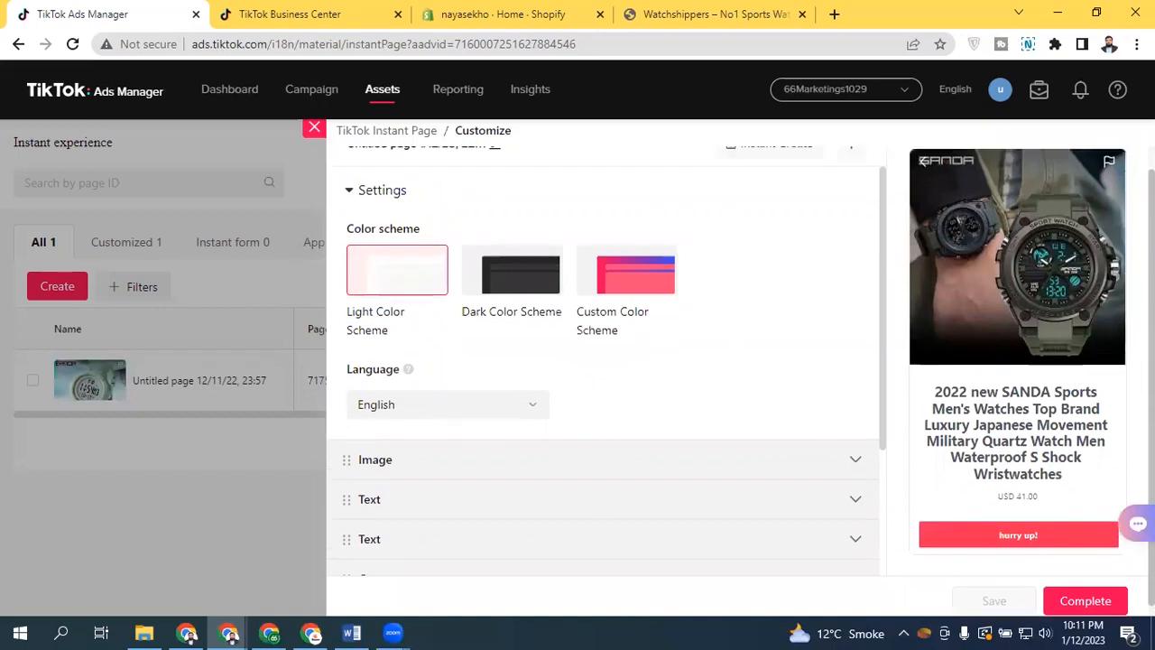
drag(885, 206, 871, 342)
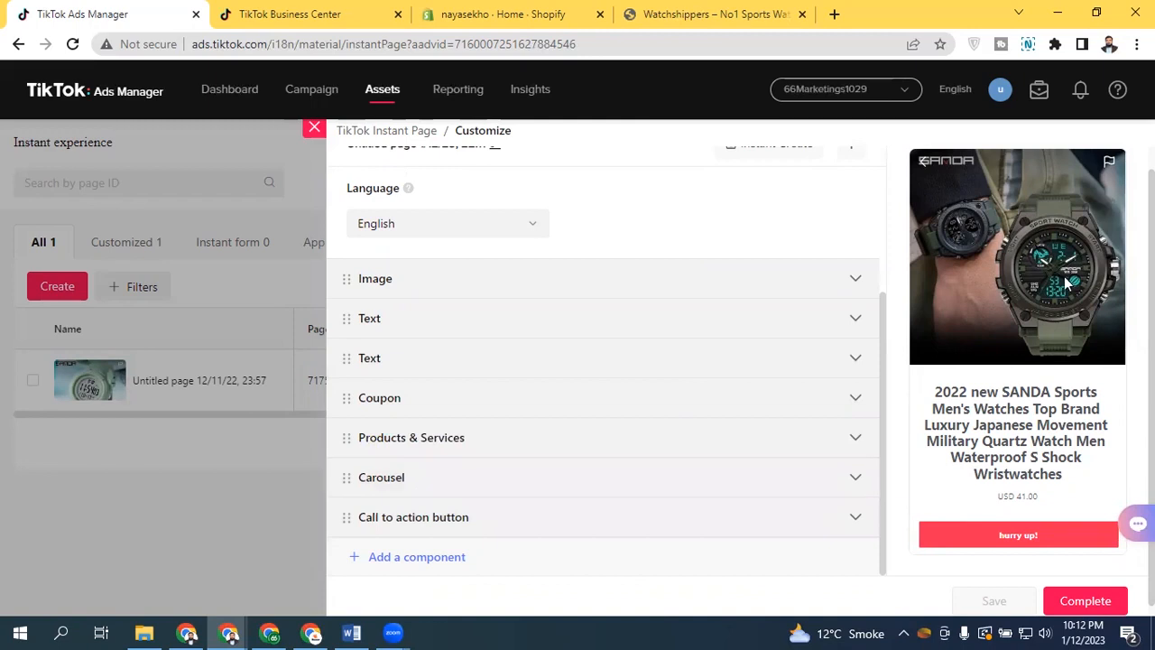
click(513, 280)
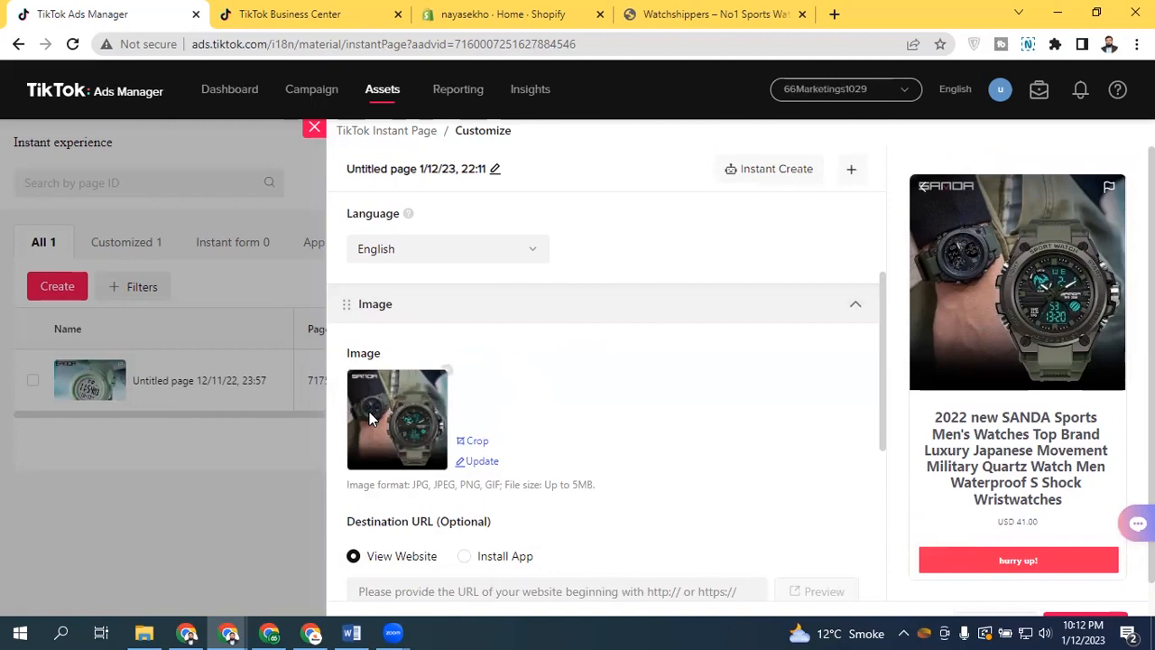
click(726, 311)
click(560, 352)
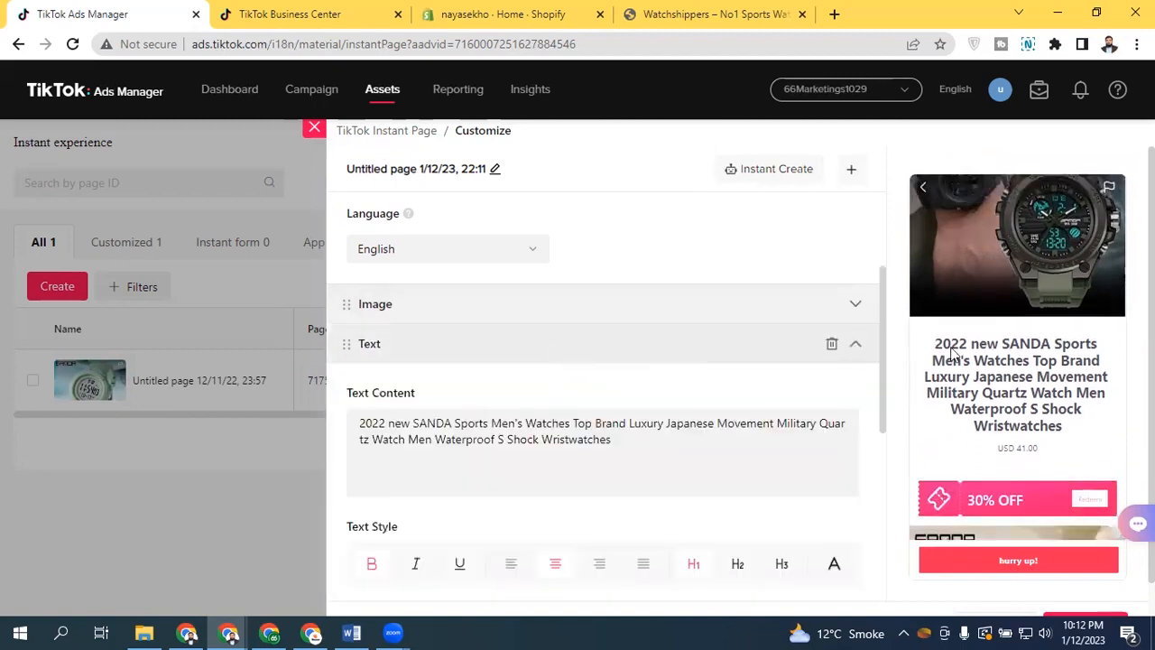
click(529, 347)
click(466, 383)
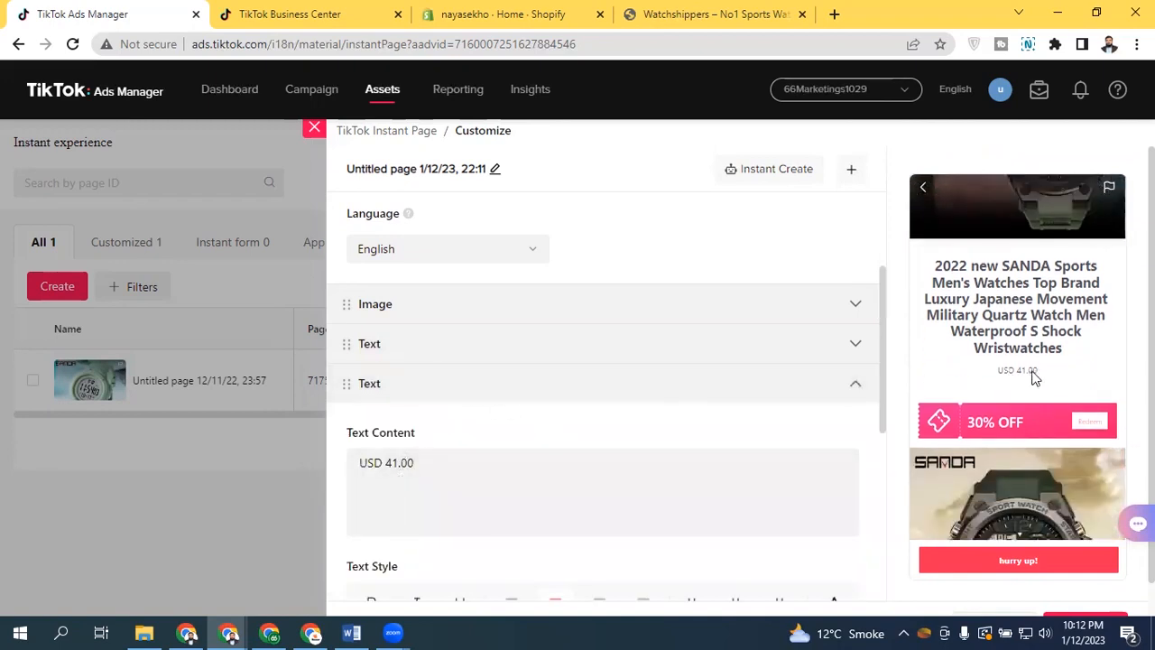
click(501, 397)
click(487, 437)
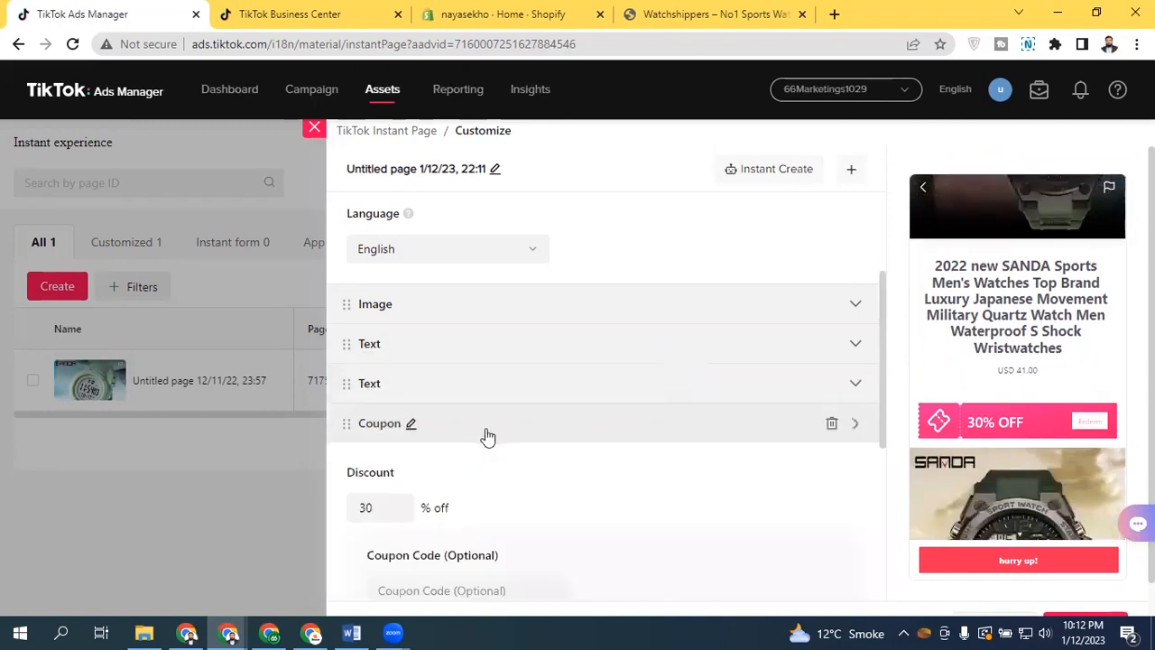
click(516, 435)
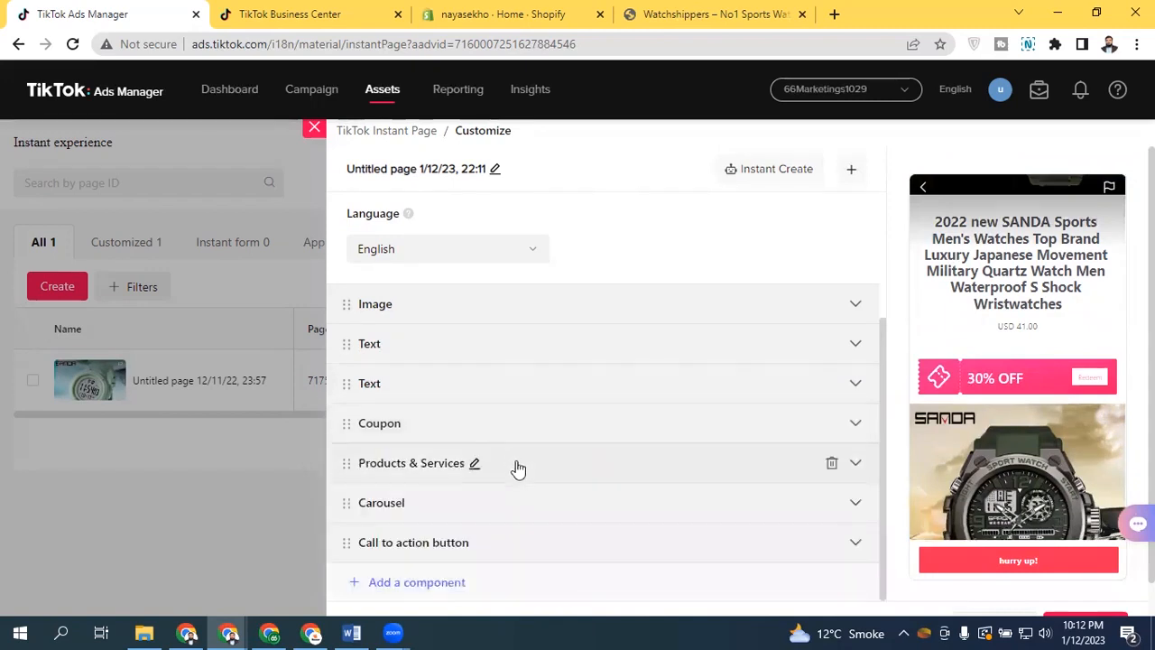
click(556, 473)
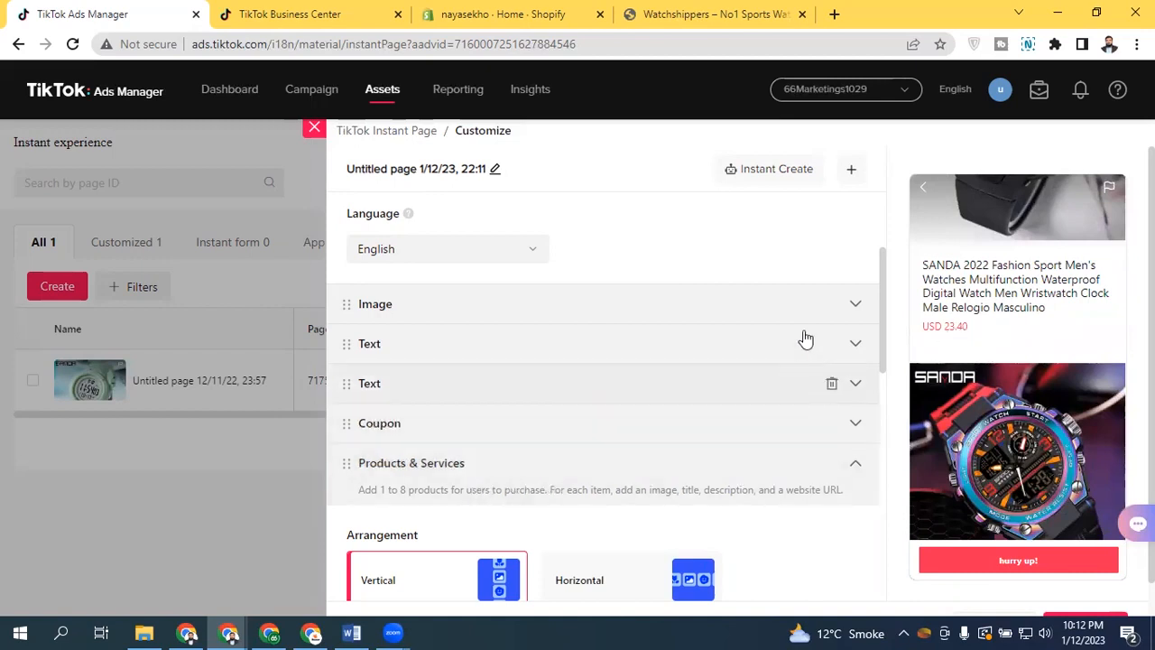
Preview the Products & Services items in Horizontal arrangement, then restore the Vertical arrangement
drag(880, 288, 876, 382)
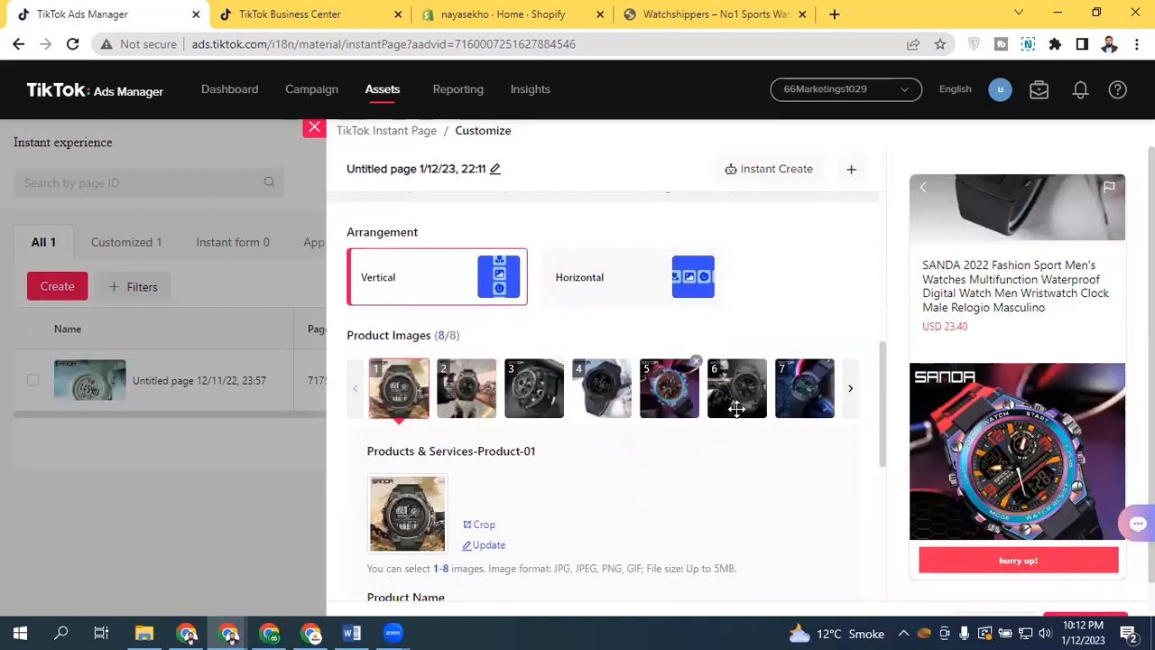
mouse_move(890, 368)
mouse_down()
mouse_move(879, 438)
mouse_move(891, 381)
mouse_up()
scroll(884, 387, up, 2)
click(852, 413)
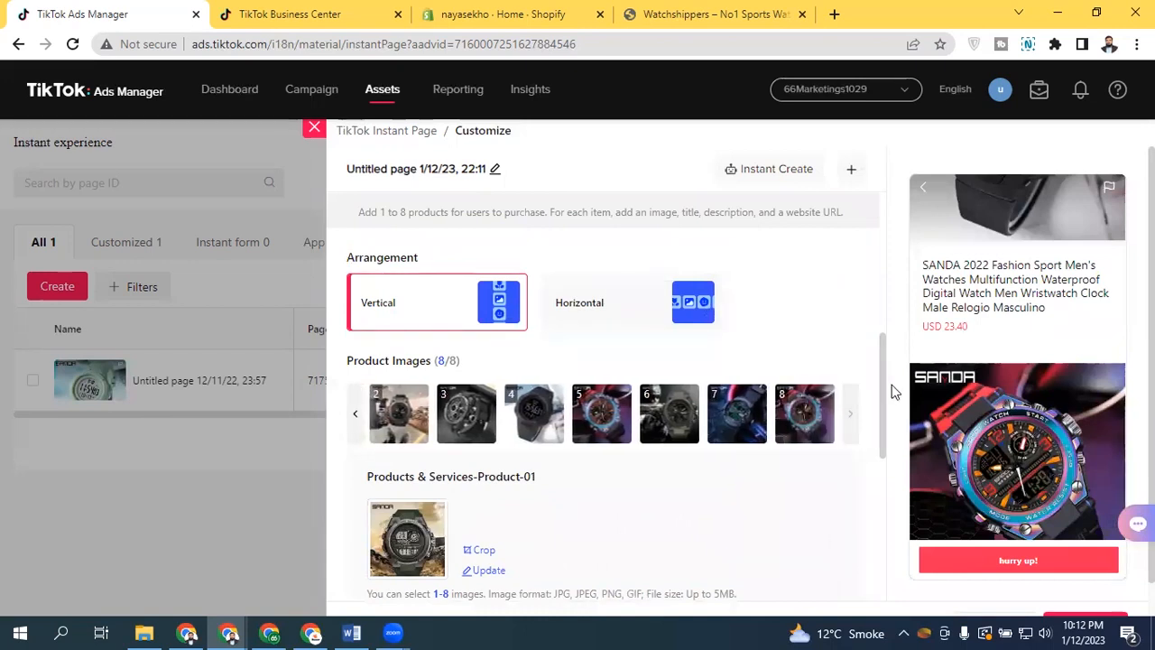
scroll(880, 384, down, 1)
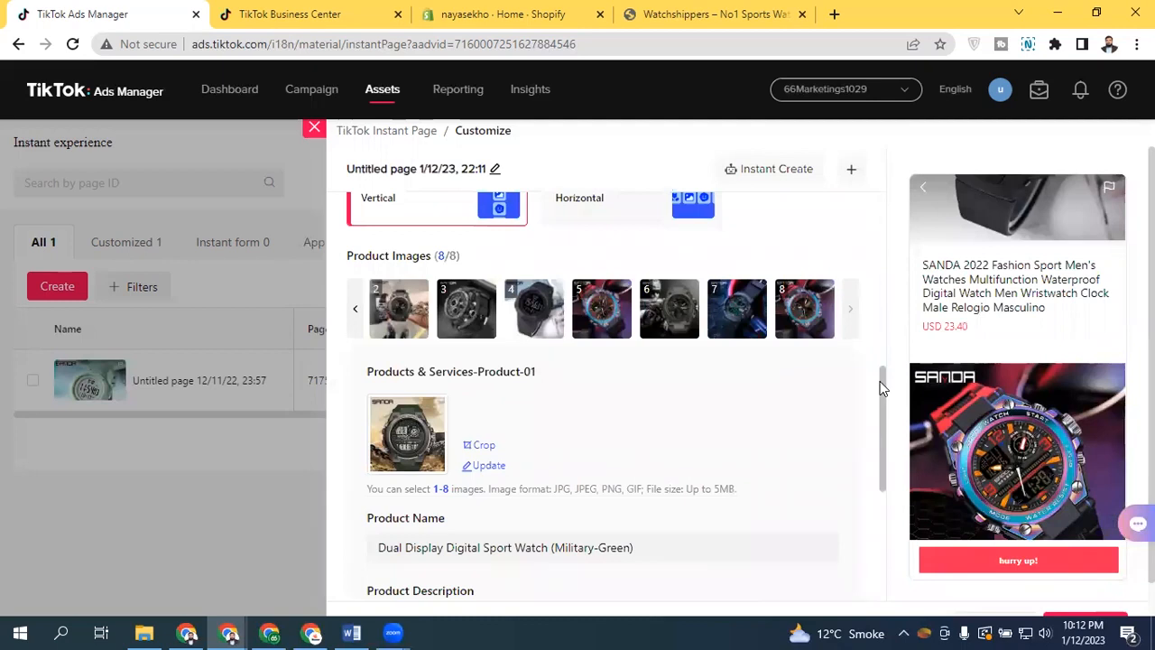
drag(882, 388, 881, 464)
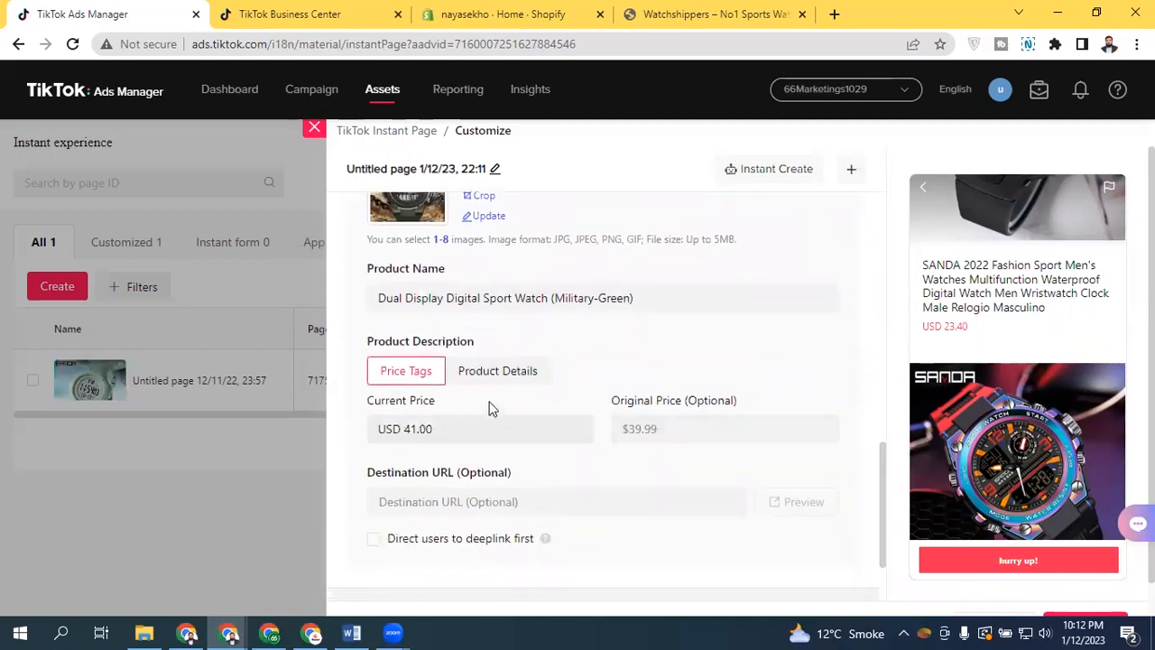
drag(880, 463, 893, 334)
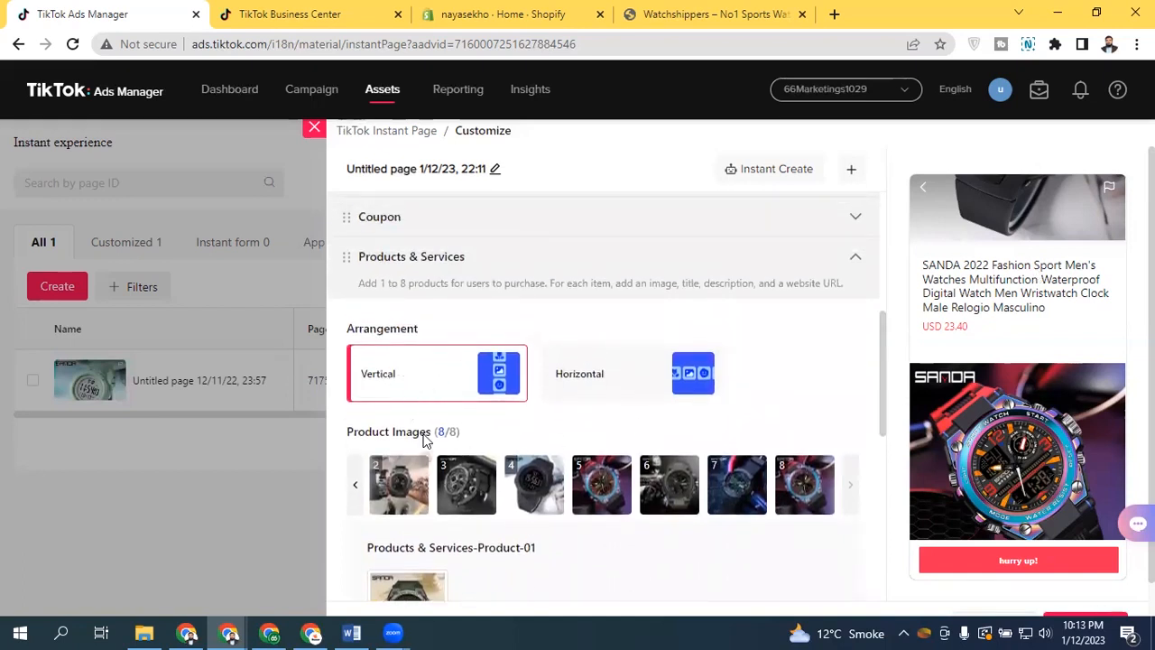
click(584, 381)
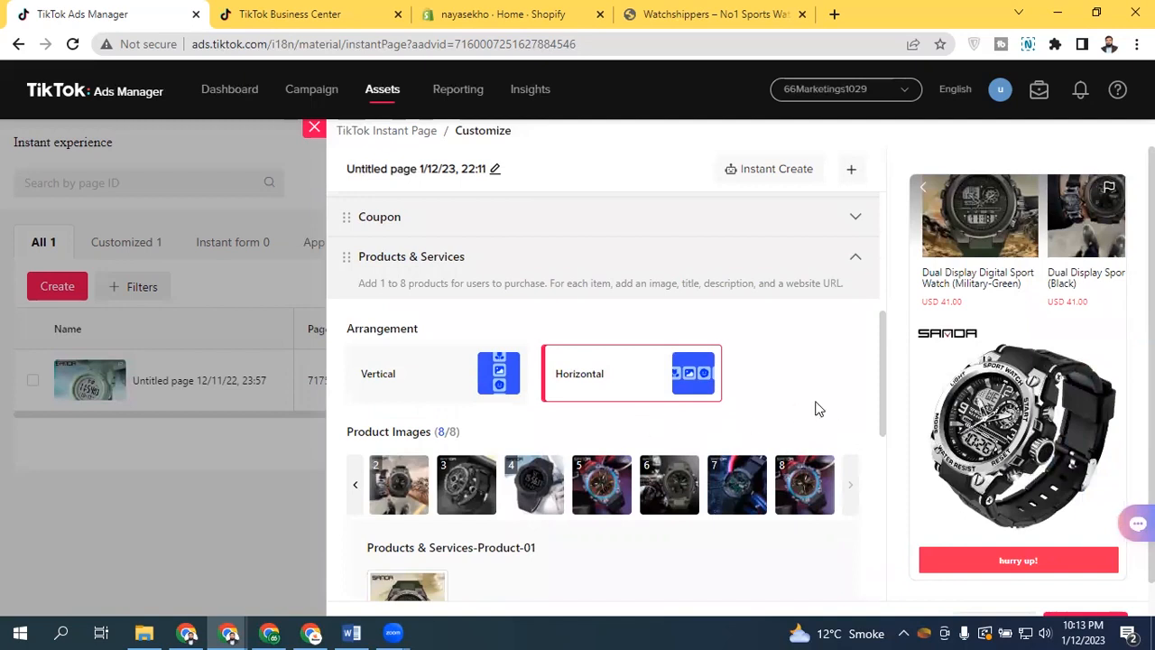
click(392, 386)
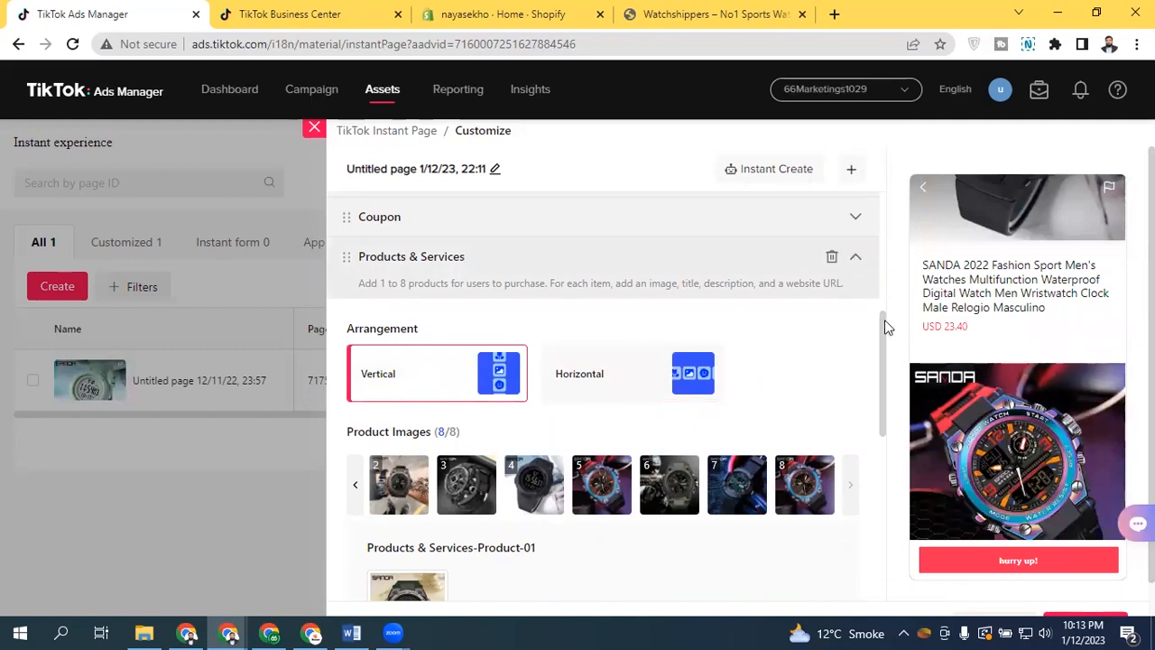
Review the Call to action button's text and destination URL, then the Image component
mouse_move(881, 349)
mouse_down()
mouse_move(884, 410)
mouse_move(884, 317)
mouse_move(884, 355)
mouse_up()
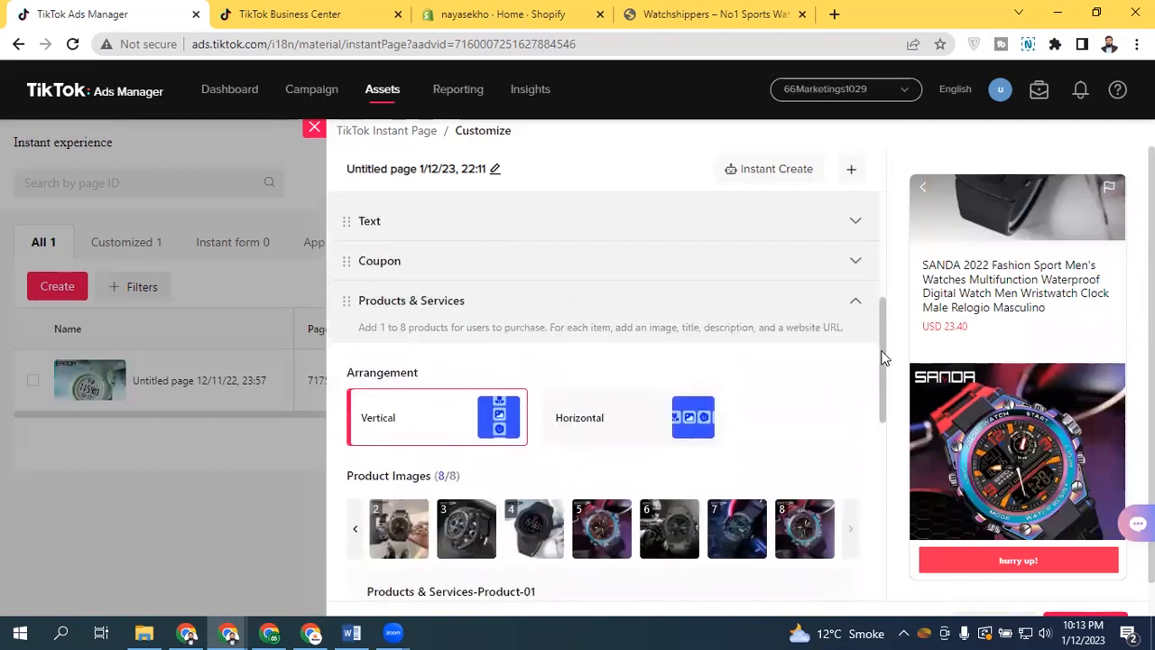
click(582, 296)
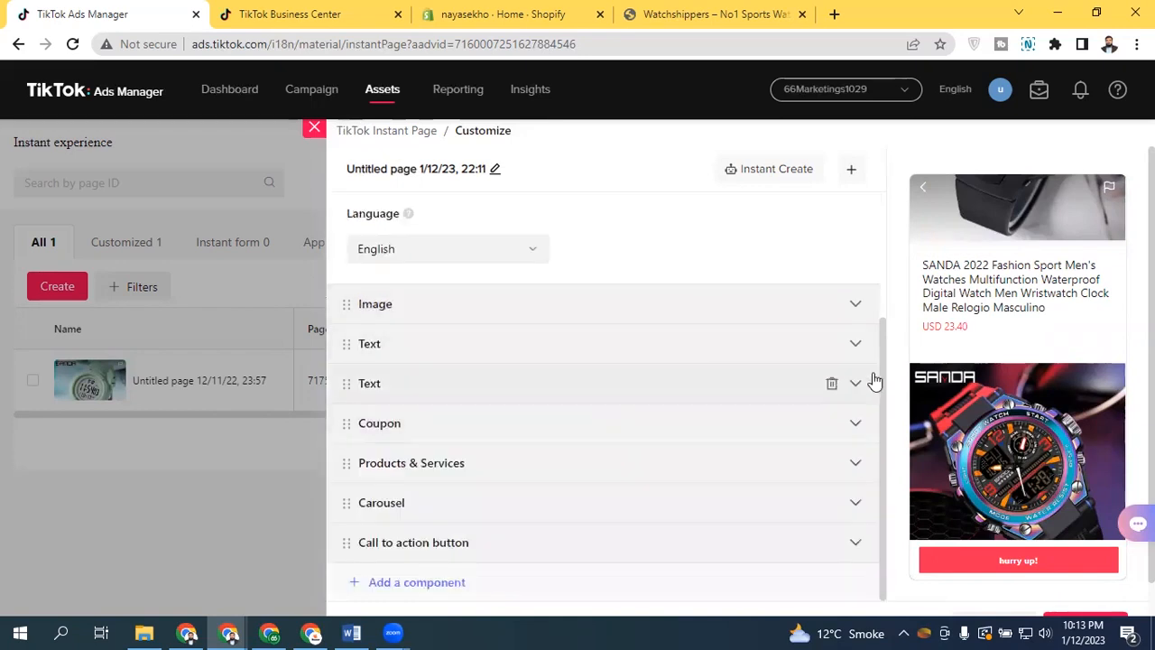
click(605, 551)
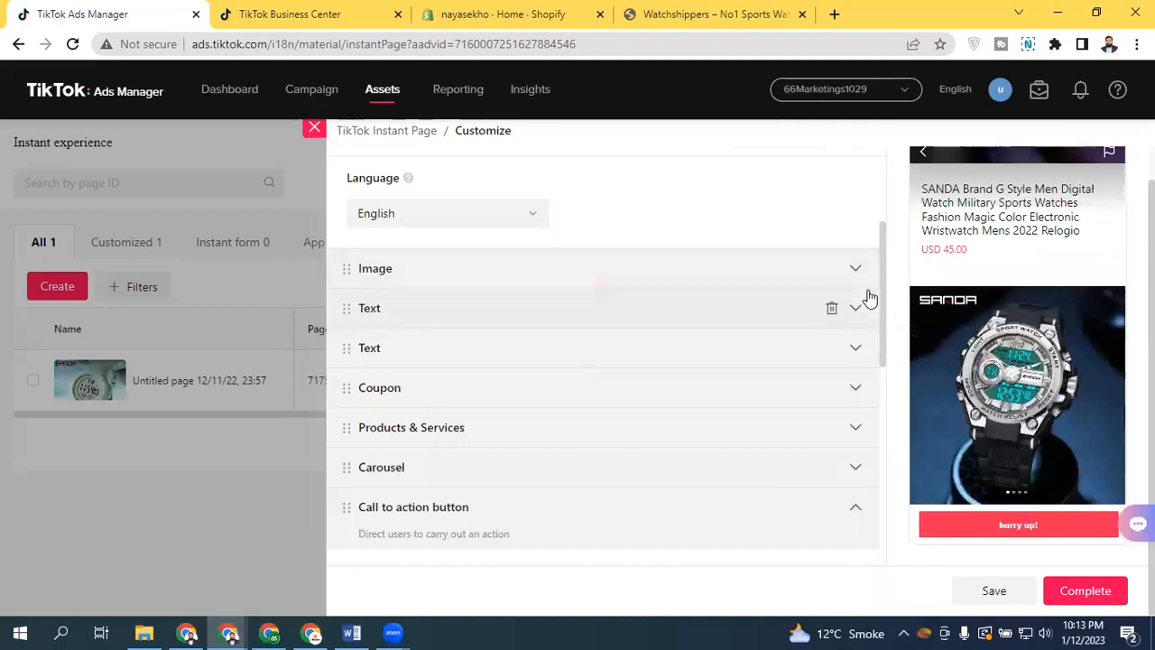
drag(883, 336, 884, 444)
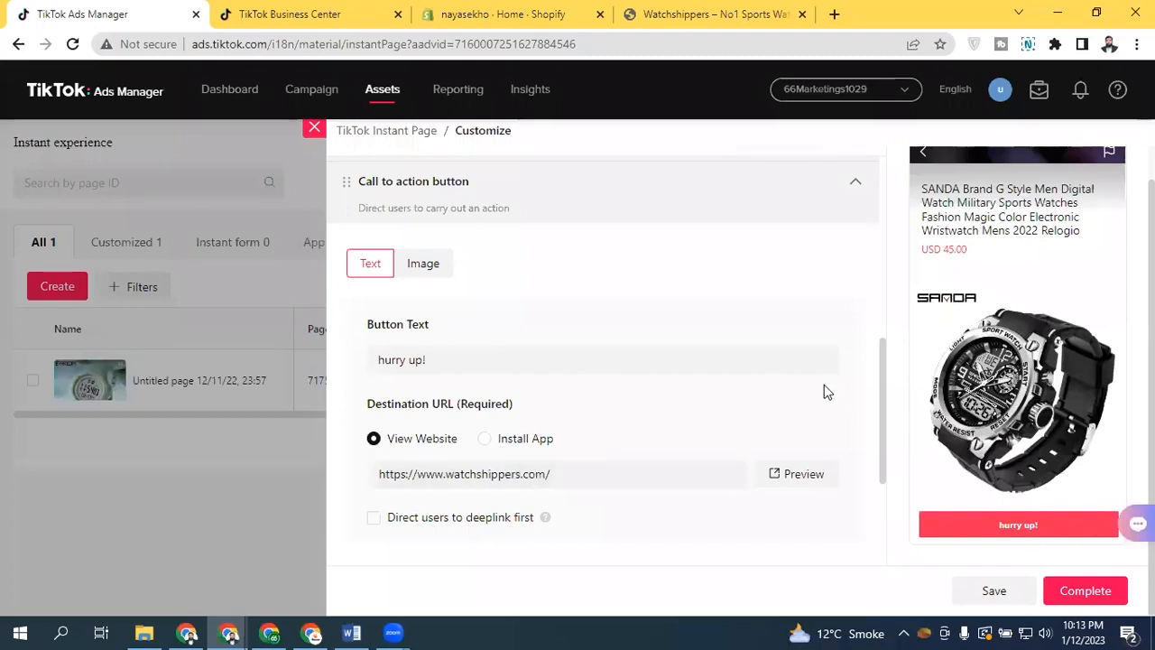
drag(881, 400, 883, 298)
scroll(881, 325, down, 1)
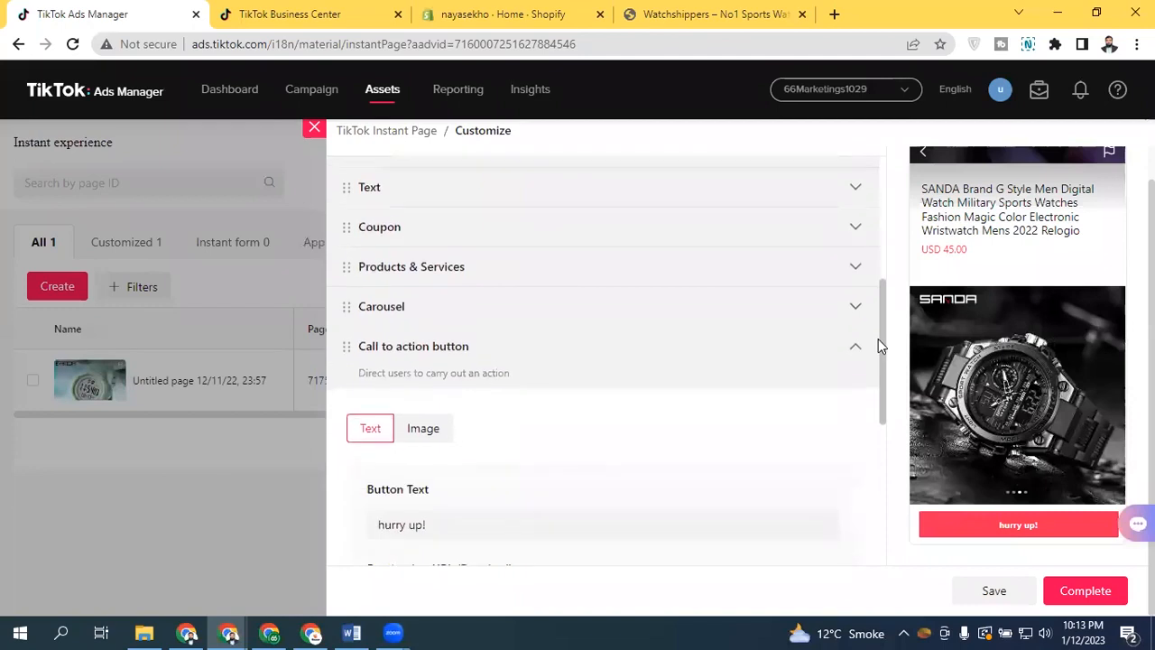
click(854, 343)
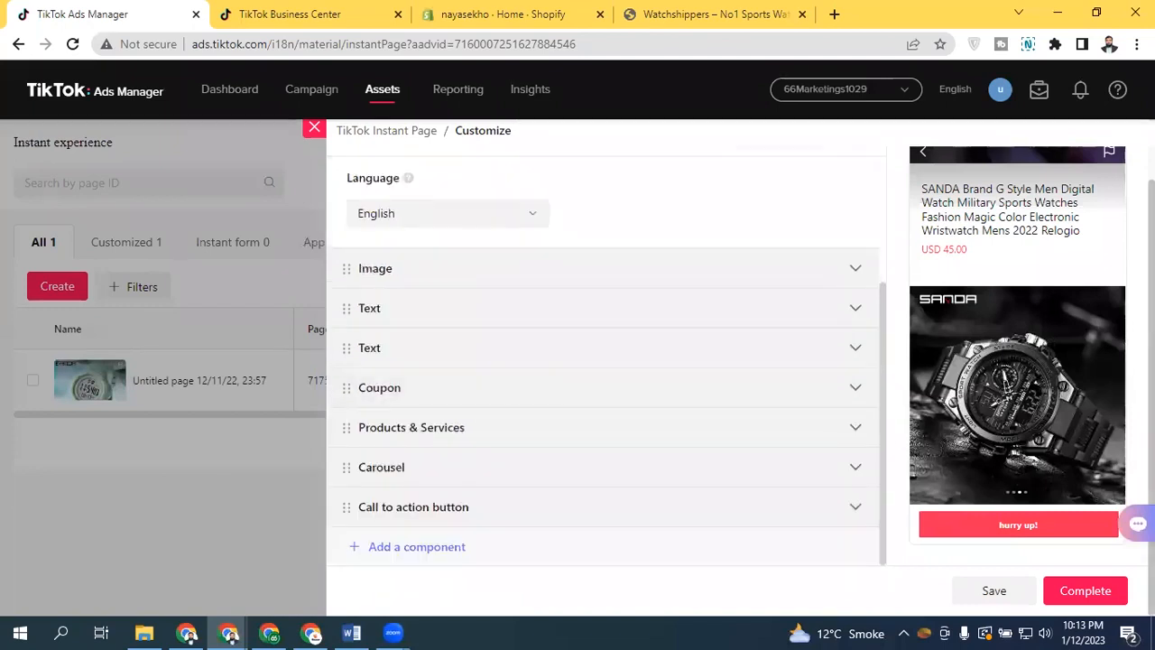
drag(884, 347, 884, 235)
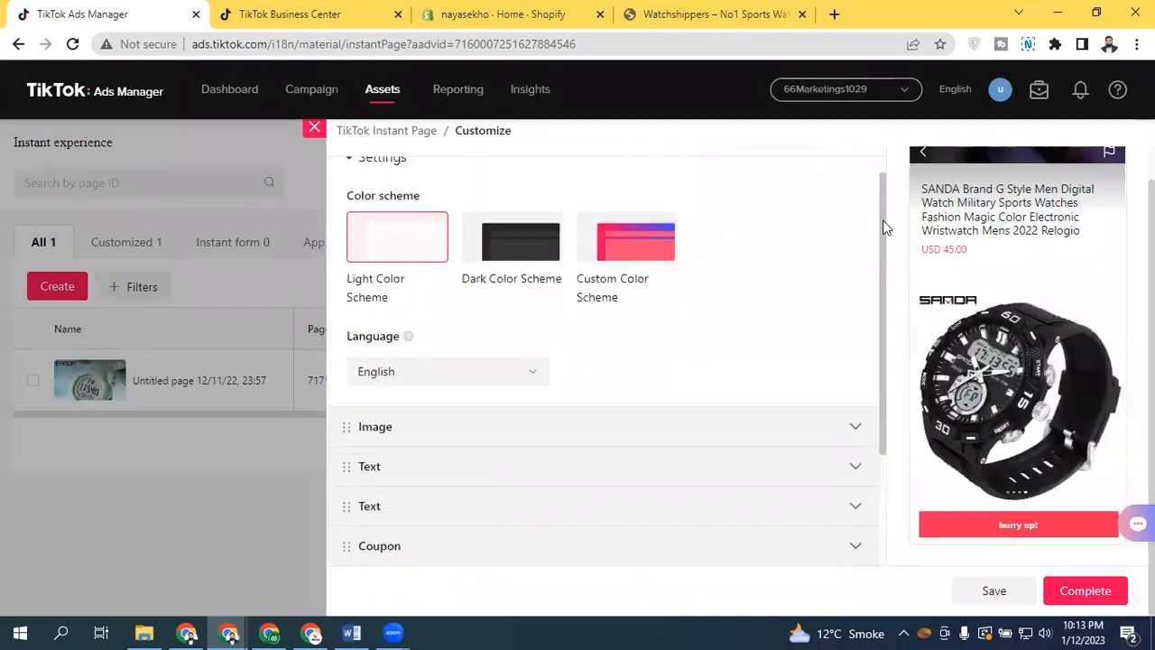
click(480, 461)
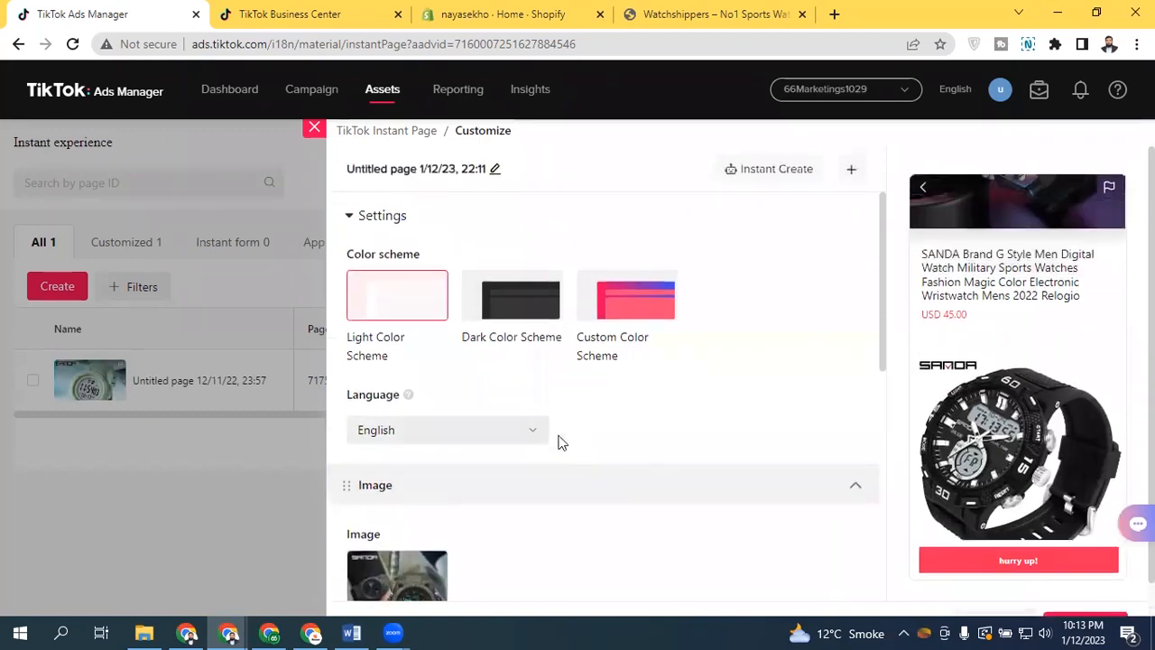
click(619, 485)
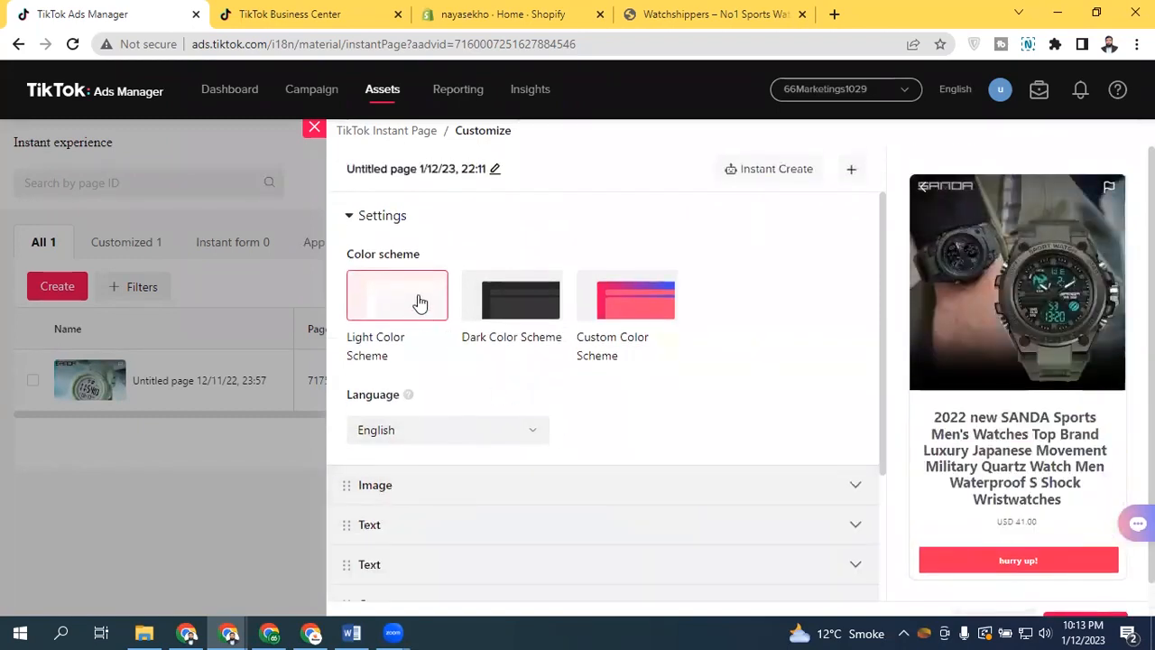
Reapply the Dark Color Scheme to the generated Instant Page
click(528, 297)
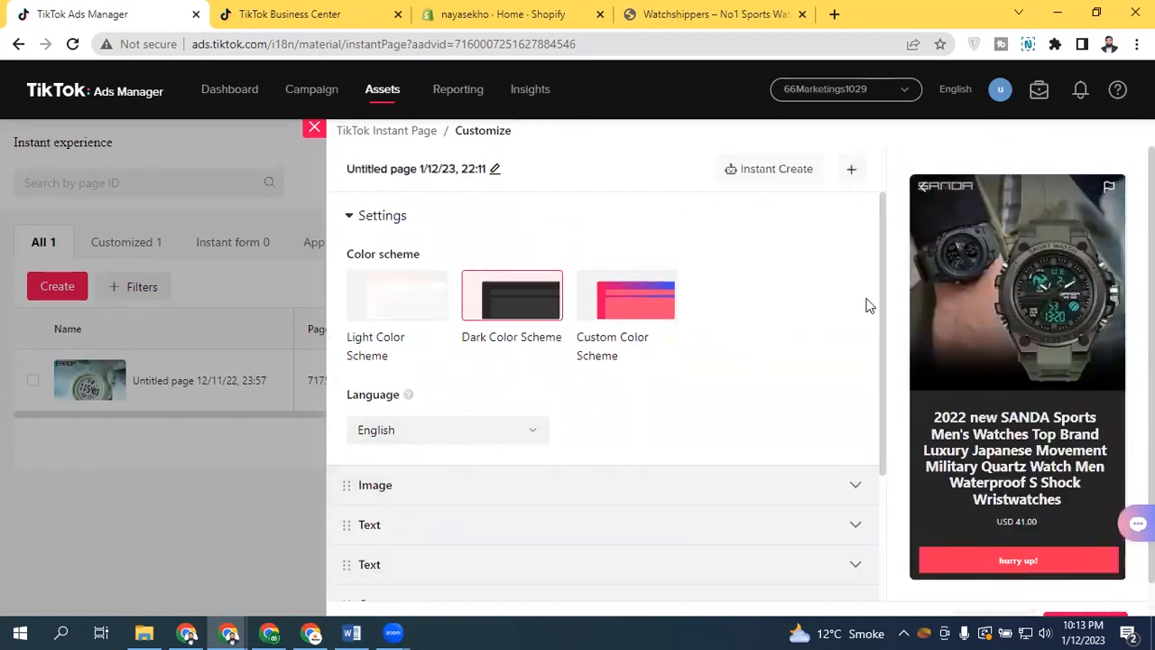
click(657, 13)
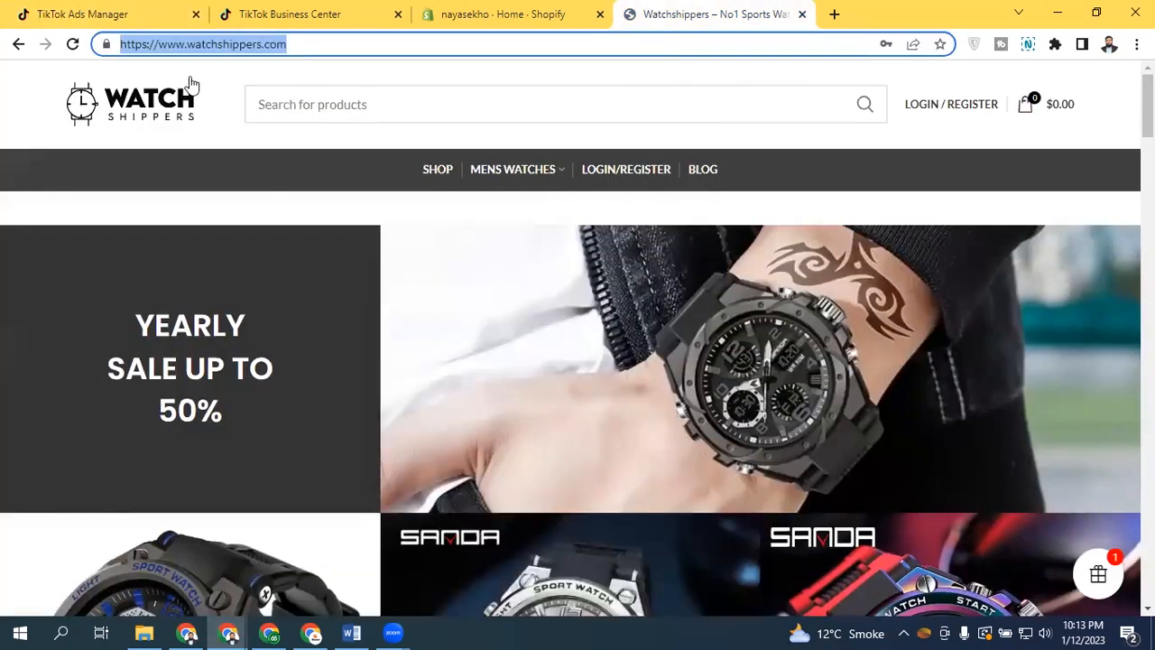
click(86, 13)
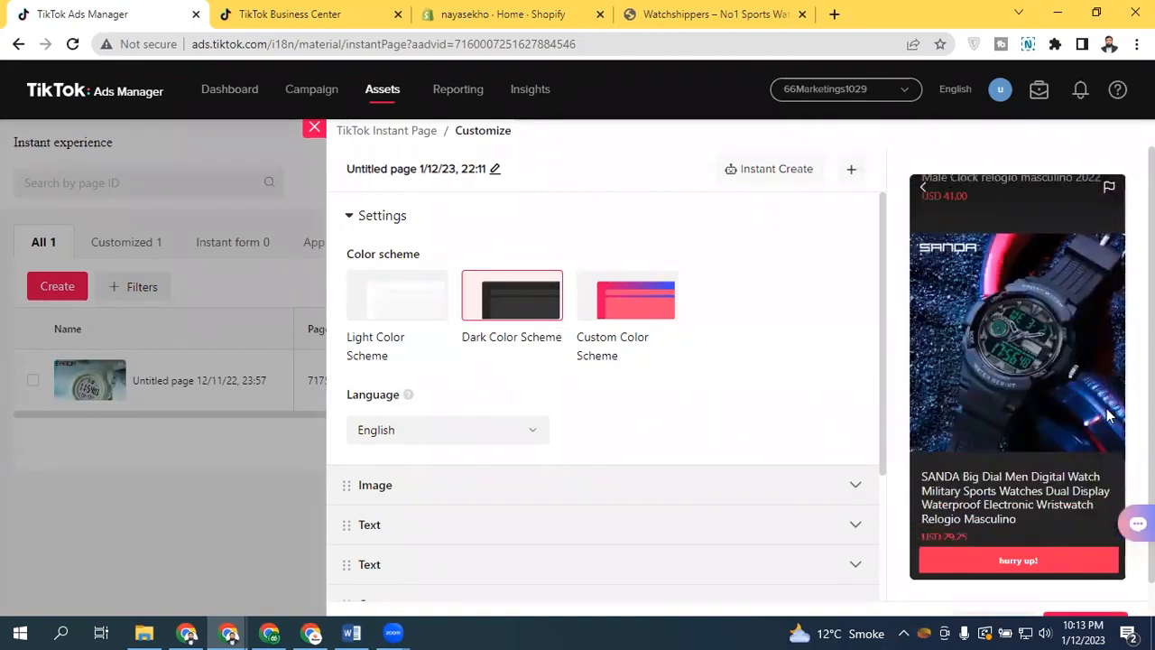
scroll(1110, 415, down, 1)
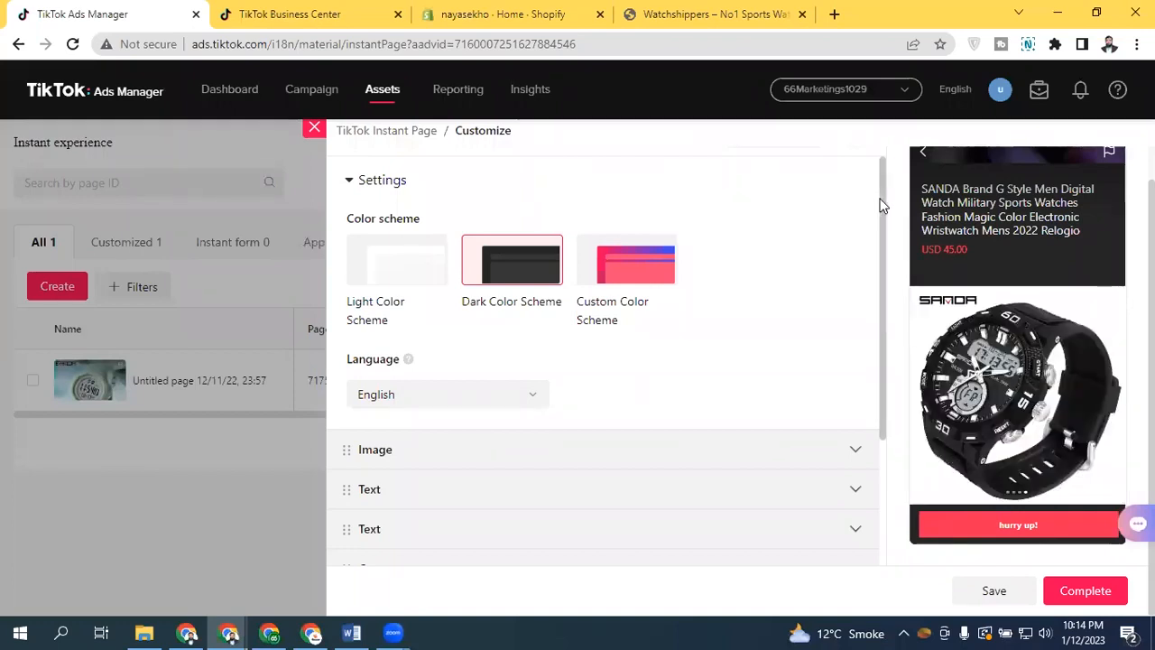
Save and complete the customized Instant Page, then go to the assets list
drag(879, 201, 884, 390)
click(415, 548)
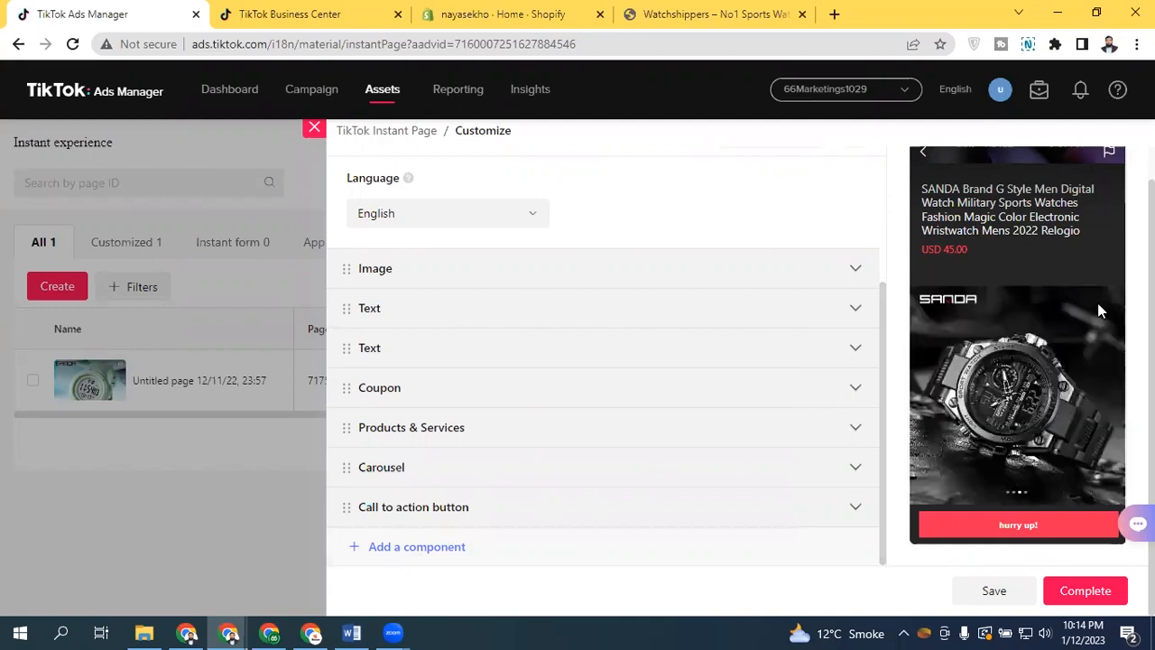
click(990, 590)
click(1087, 591)
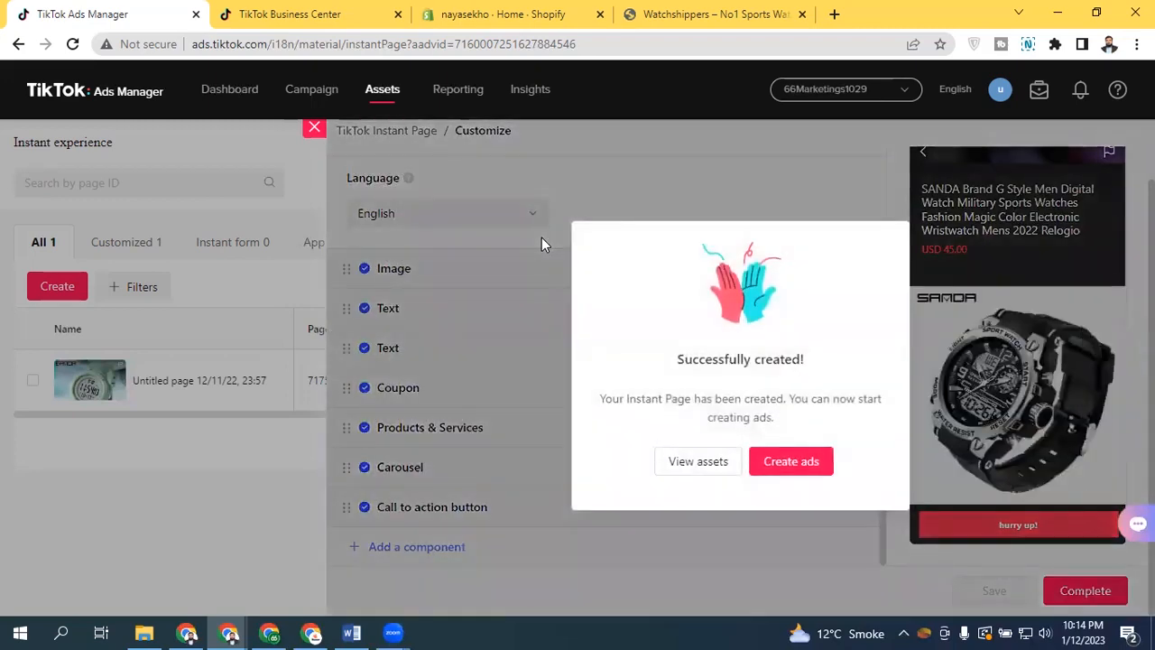
click(696, 463)
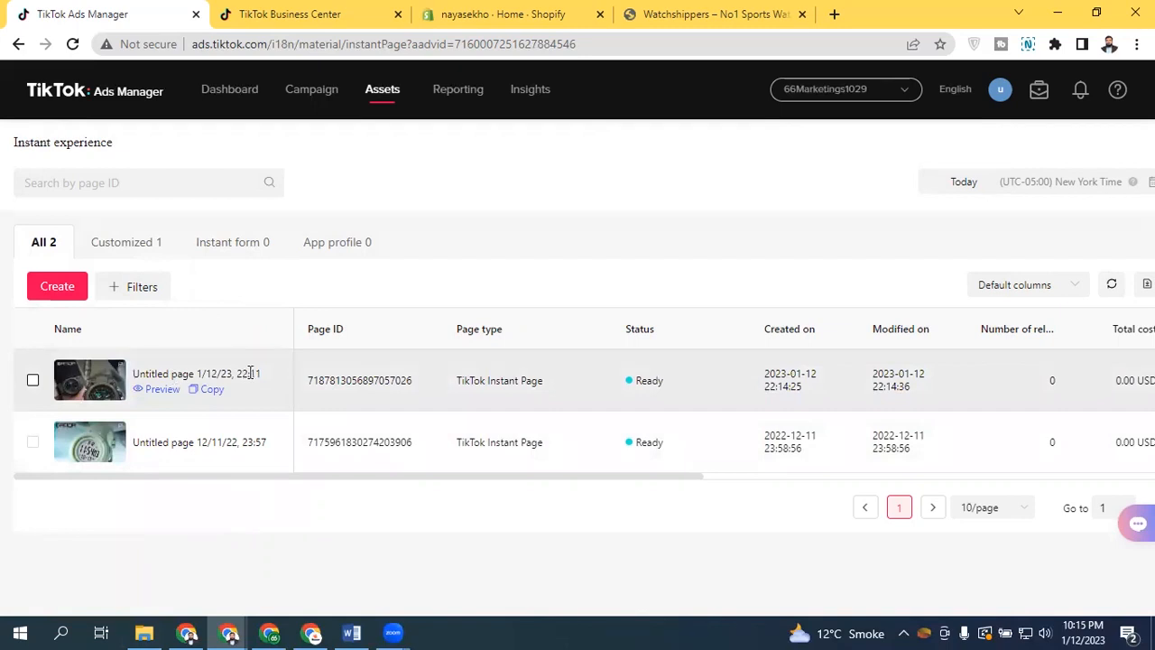
Browse the Instant experience list tabs and the Instant Page template categories and previews, then close the template picker
click(159, 245)
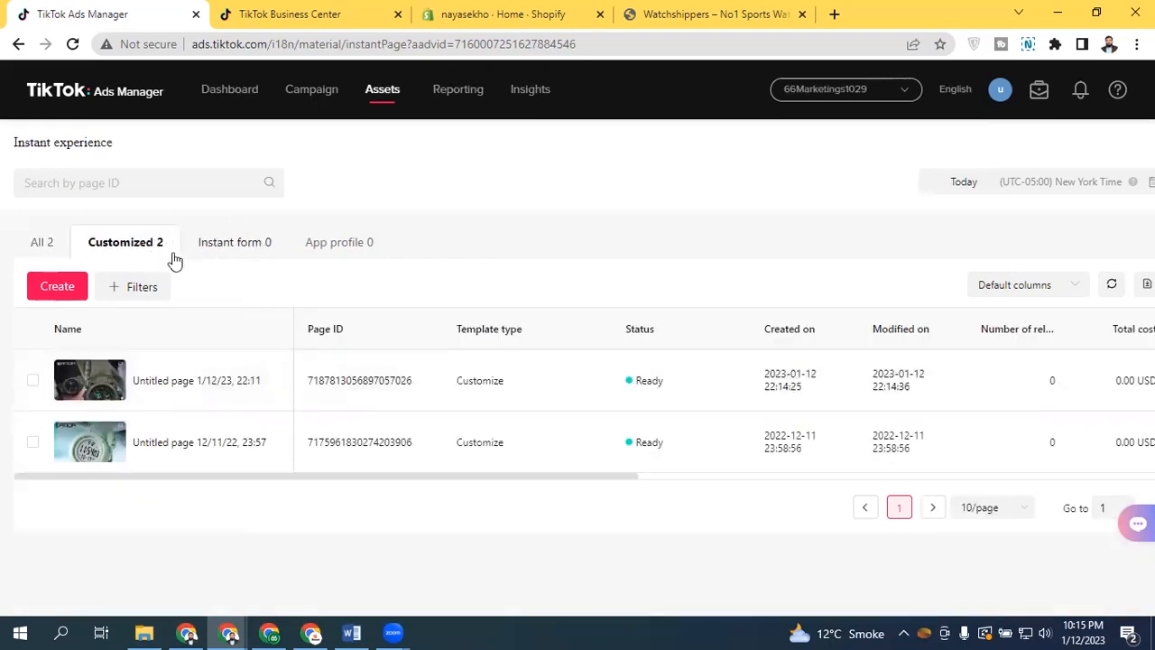
click(47, 243)
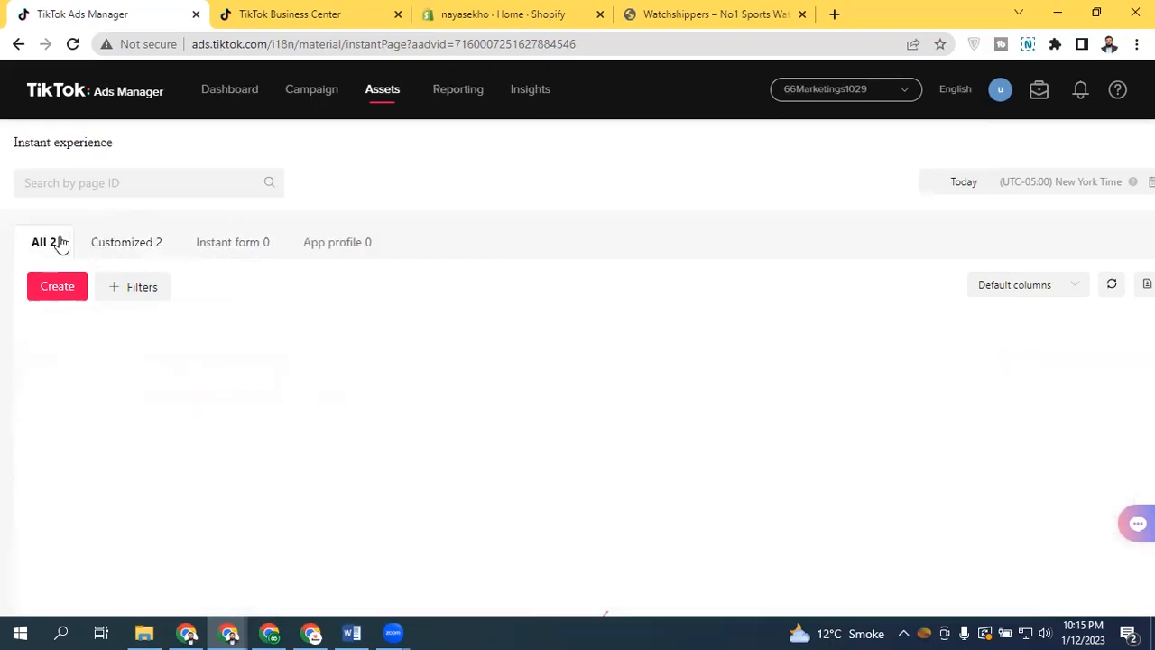
mouse_move(146, 370)
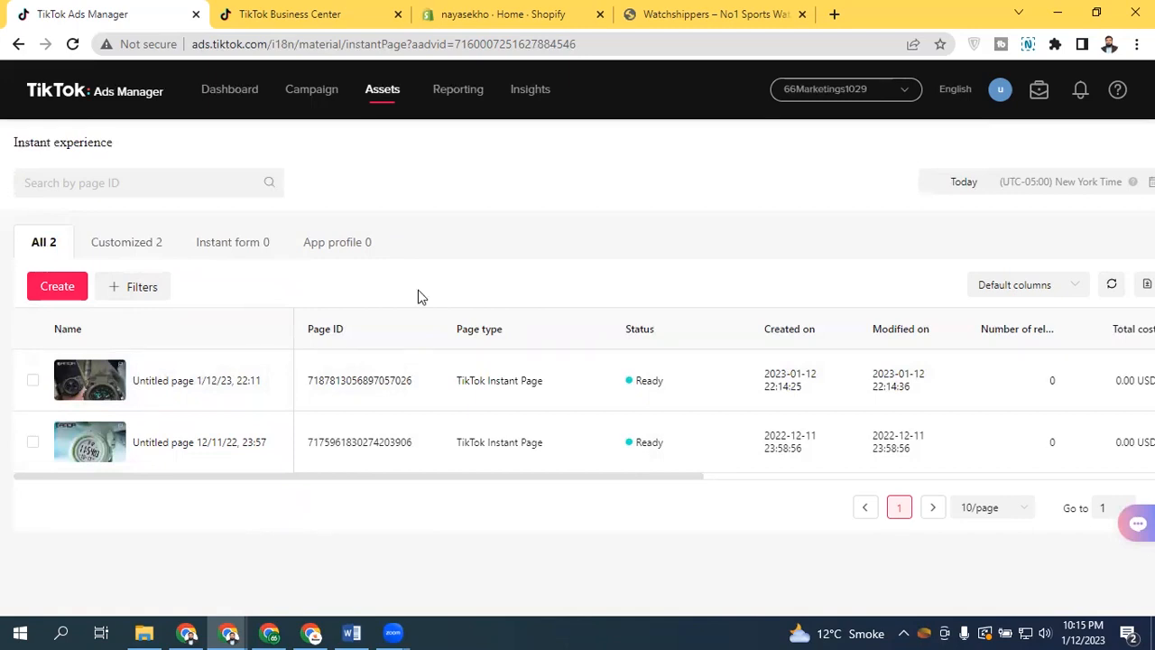
click(57, 286)
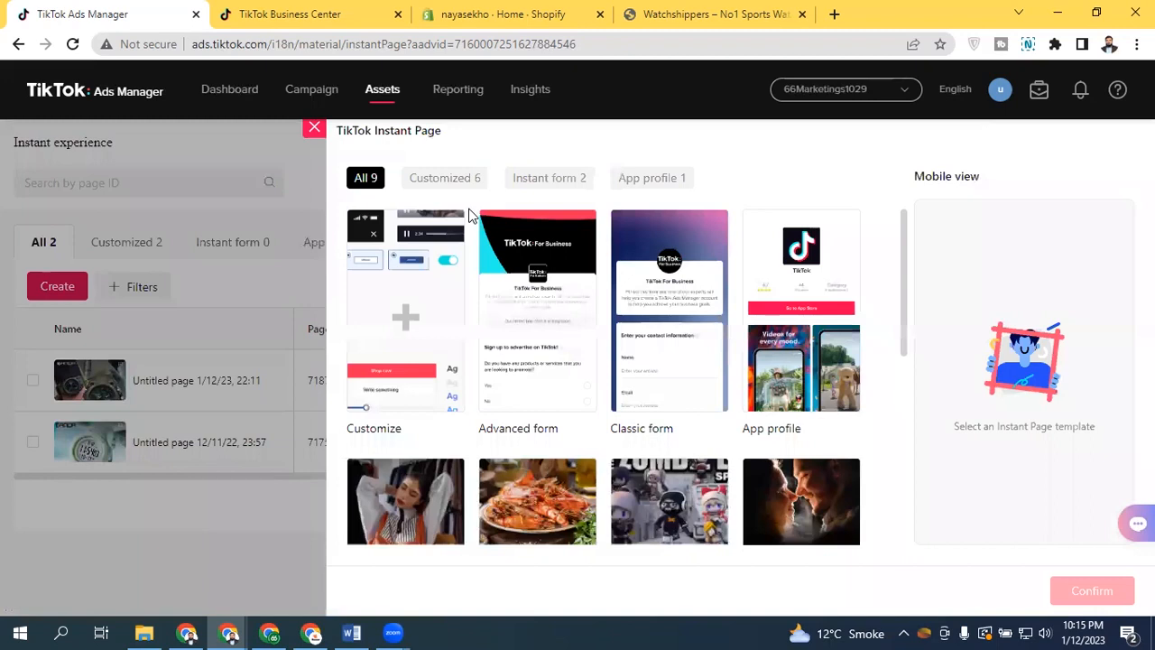
click(547, 177)
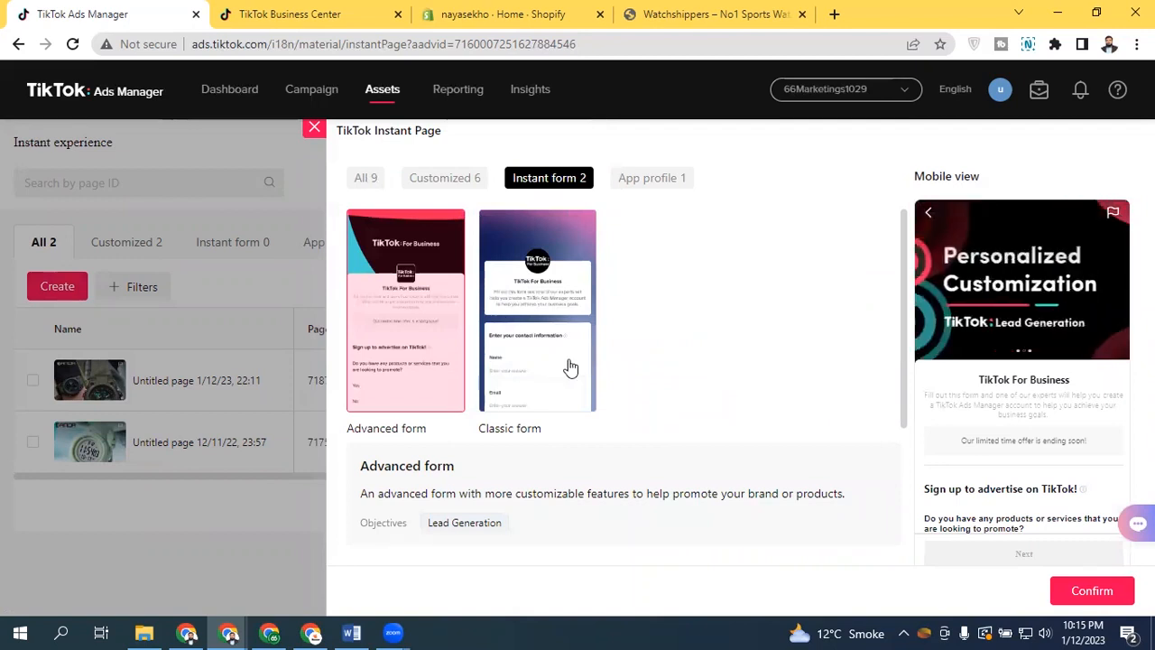
click(644, 181)
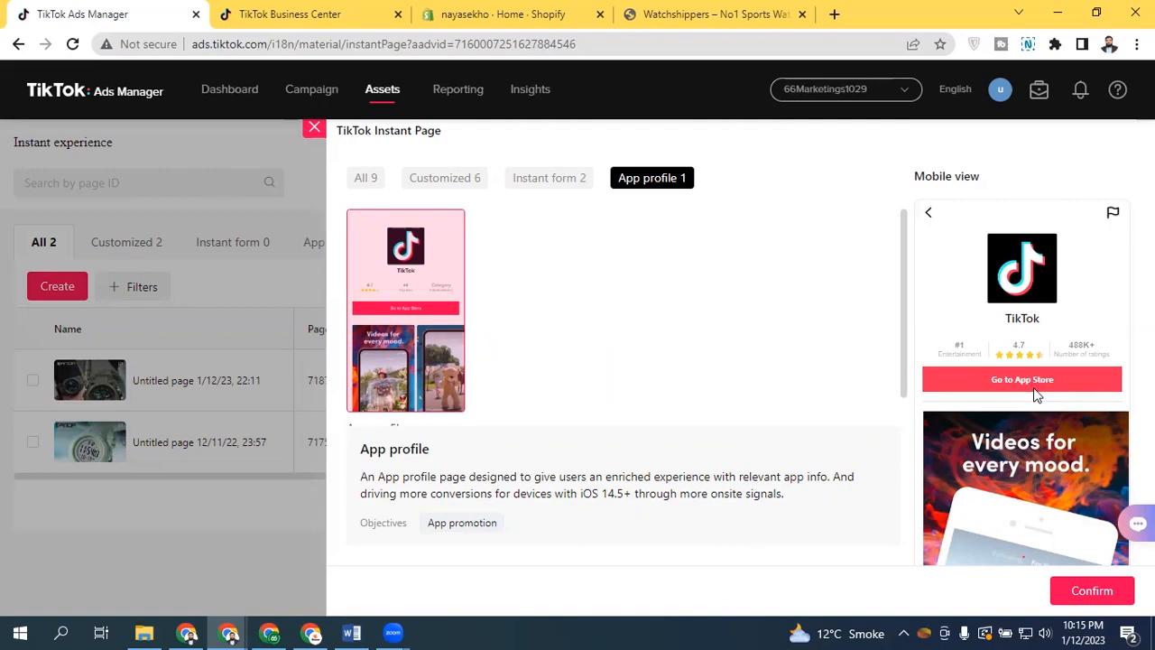
click(548, 180)
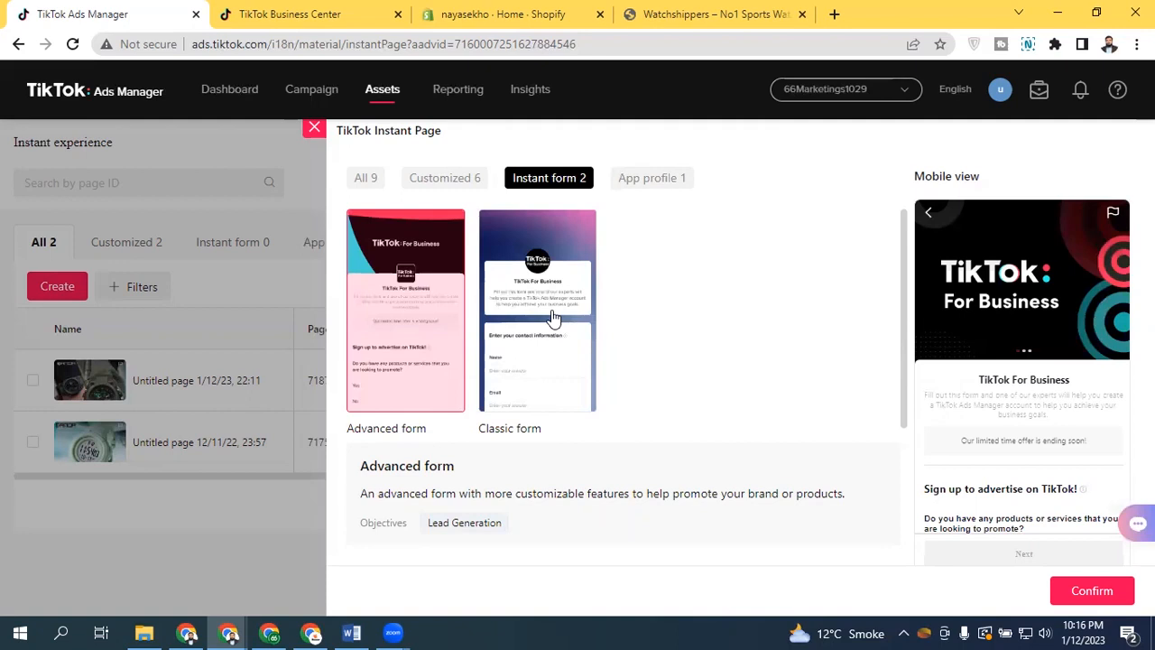
click(554, 318)
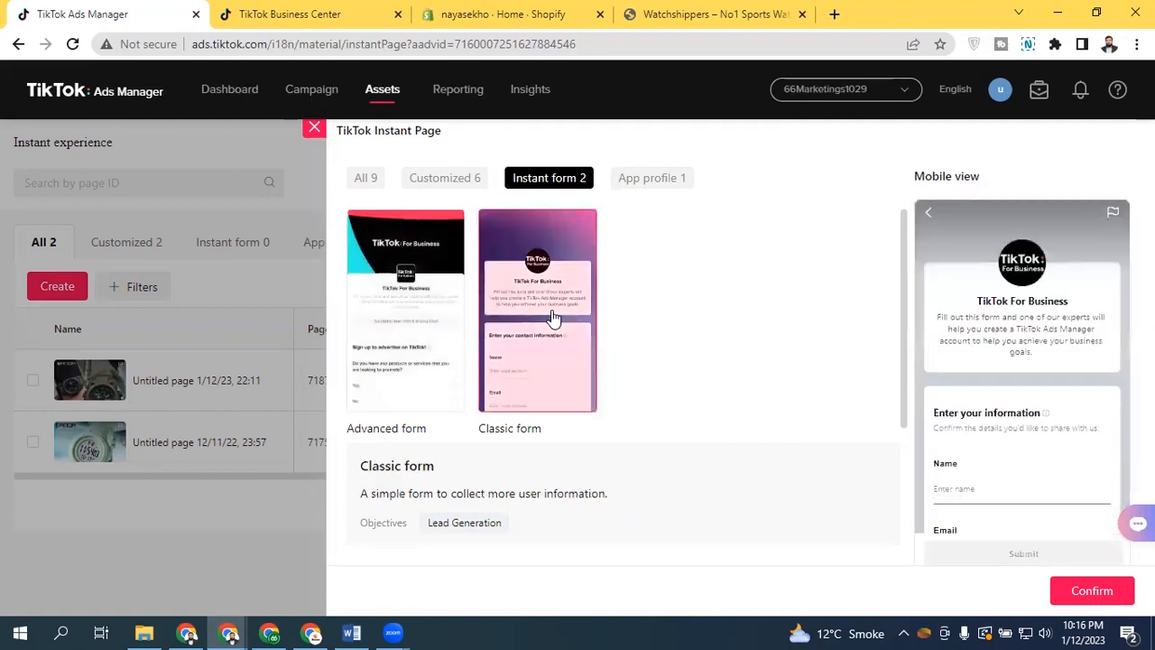
click(418, 314)
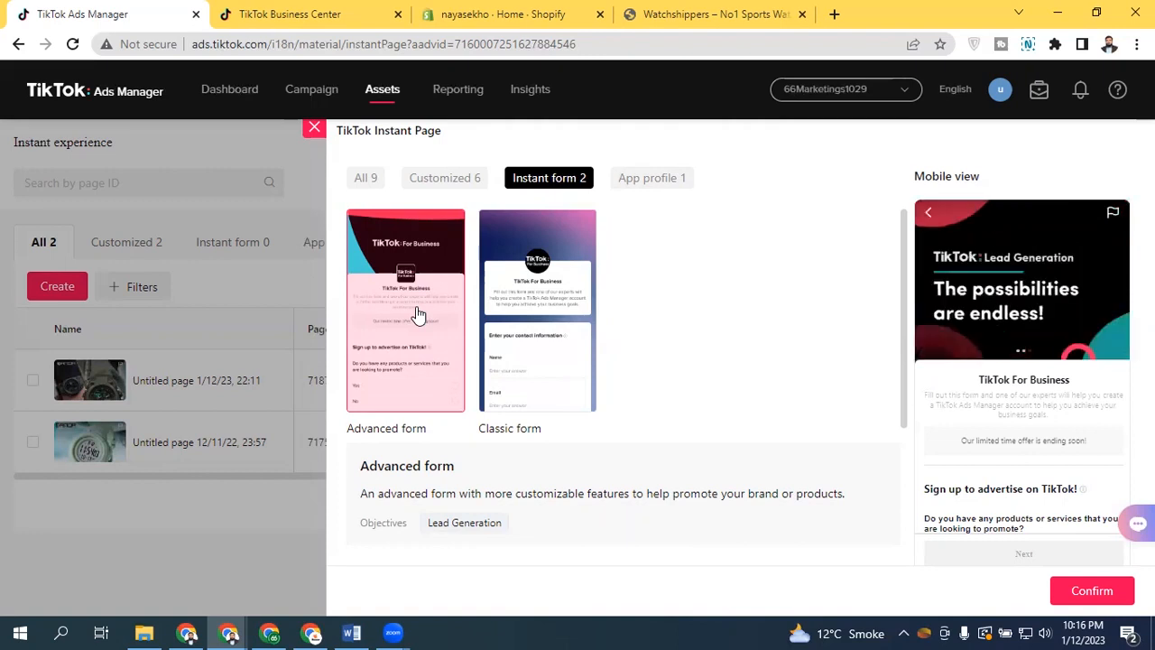
click(442, 177)
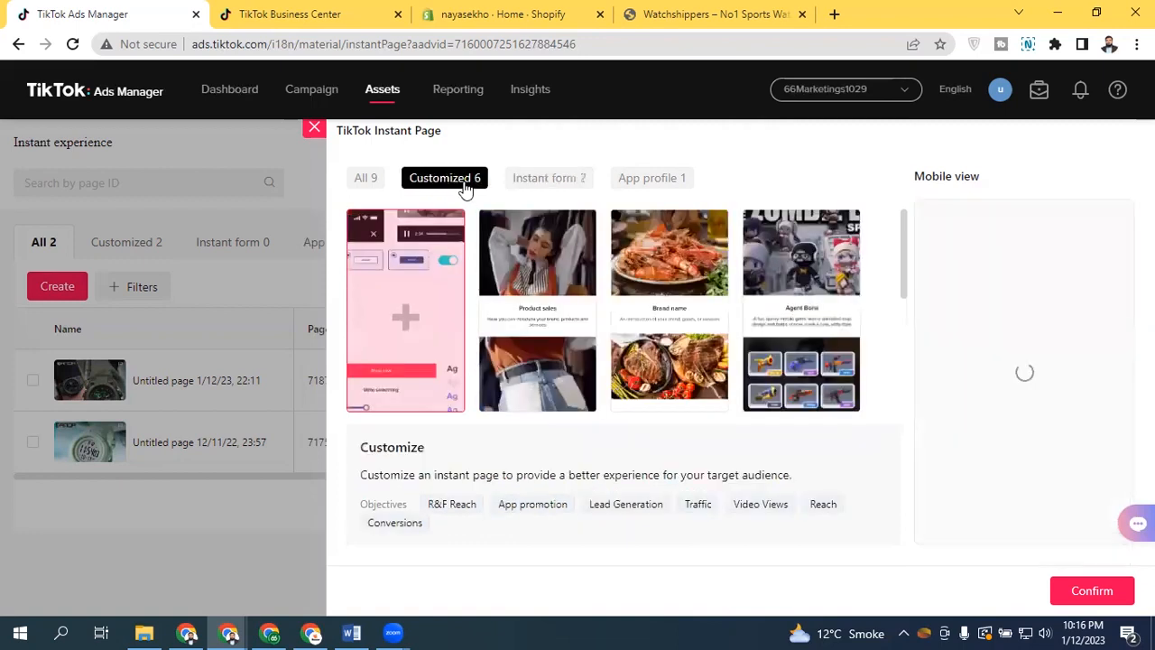
click(532, 327)
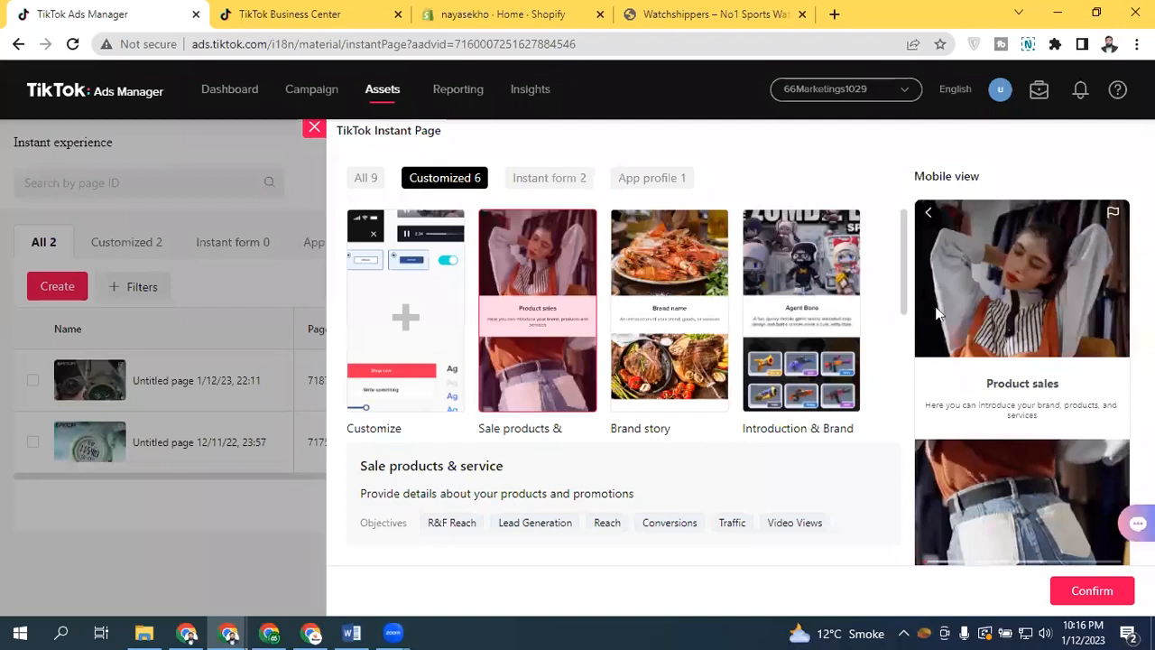
scroll(1092, 516, down, 1)
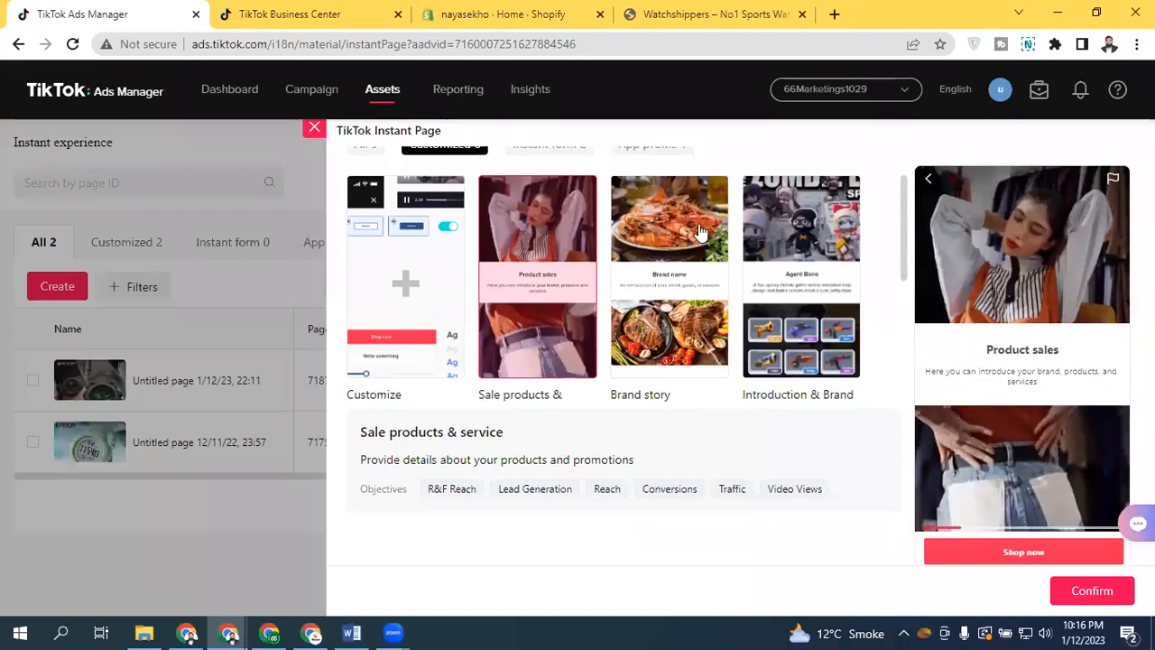
click(656, 237)
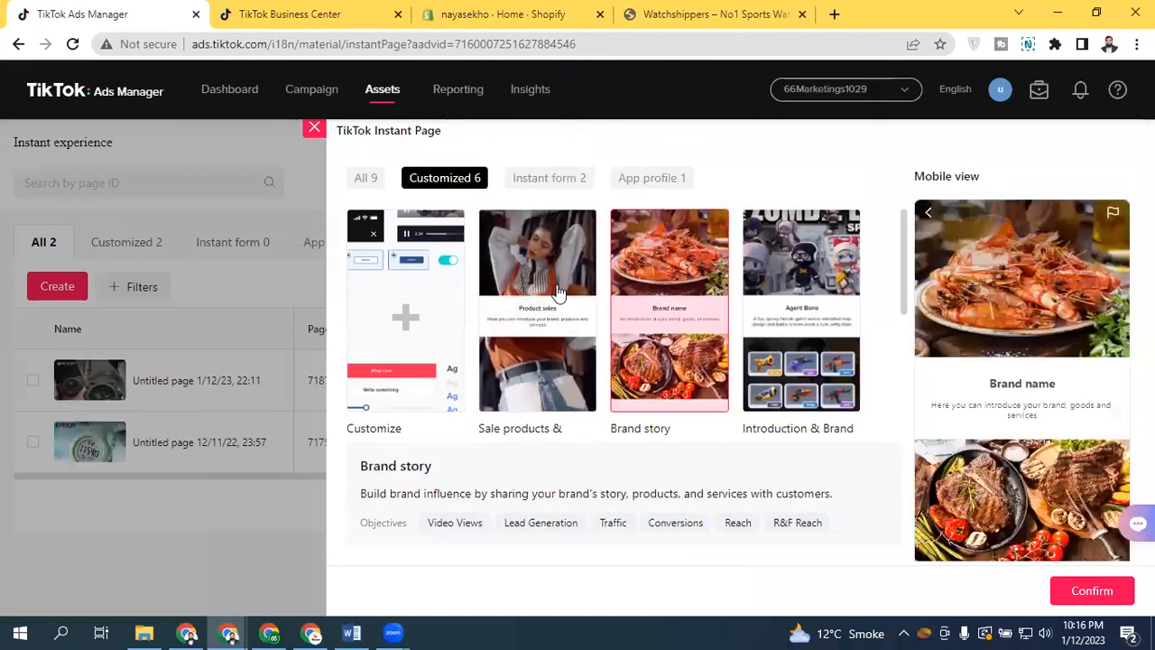
click(556, 294)
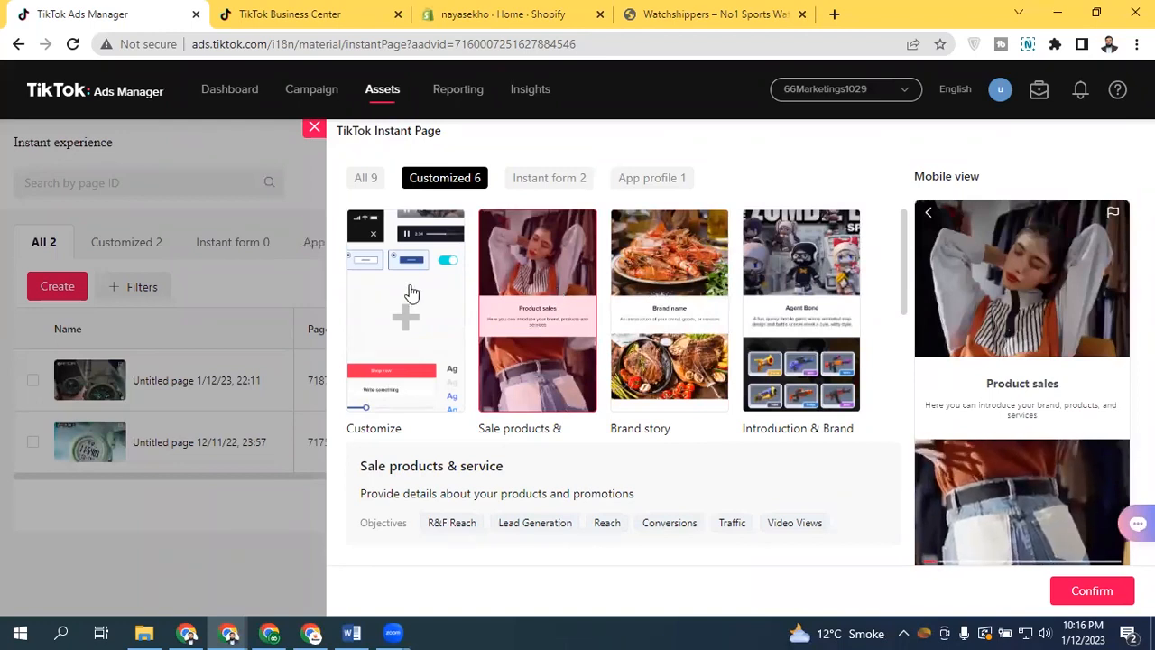
click(406, 293)
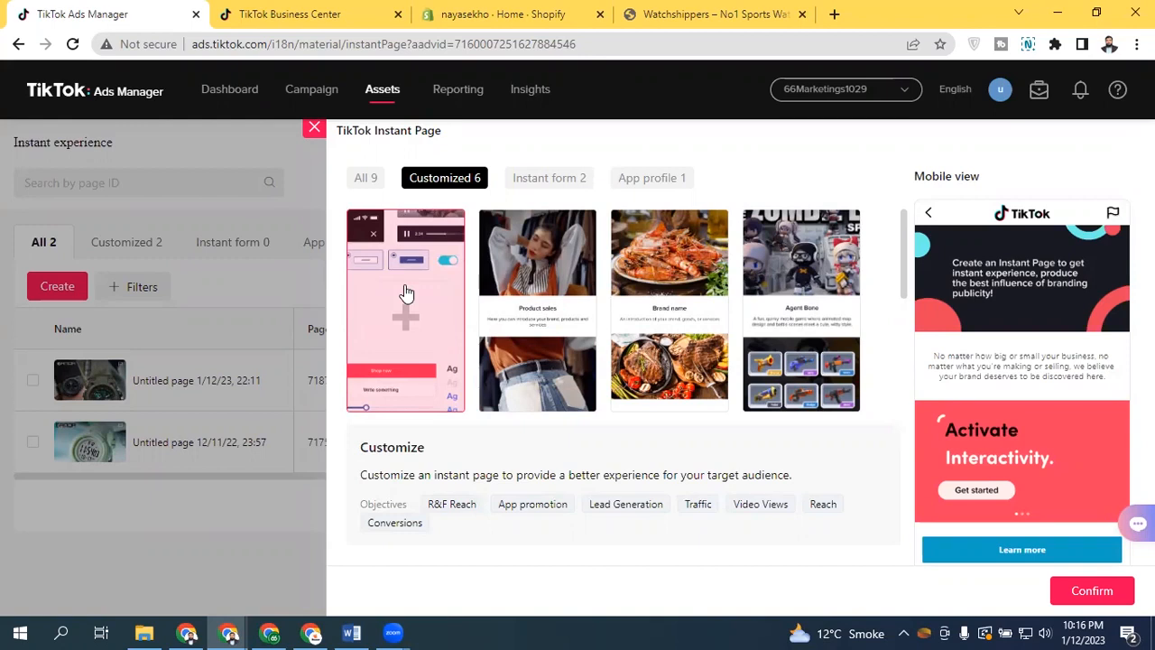
click(313, 128)
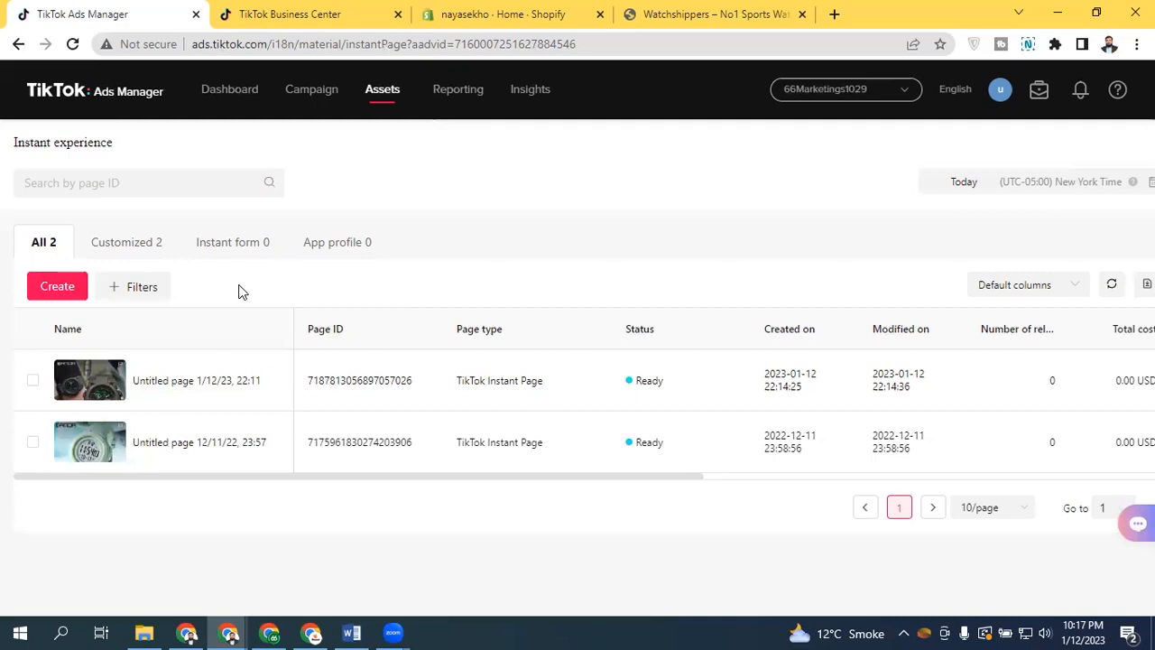
Start a new campaign, resume the last edits, and advance through the campaign and ad group settings to the ad
click(327, 96)
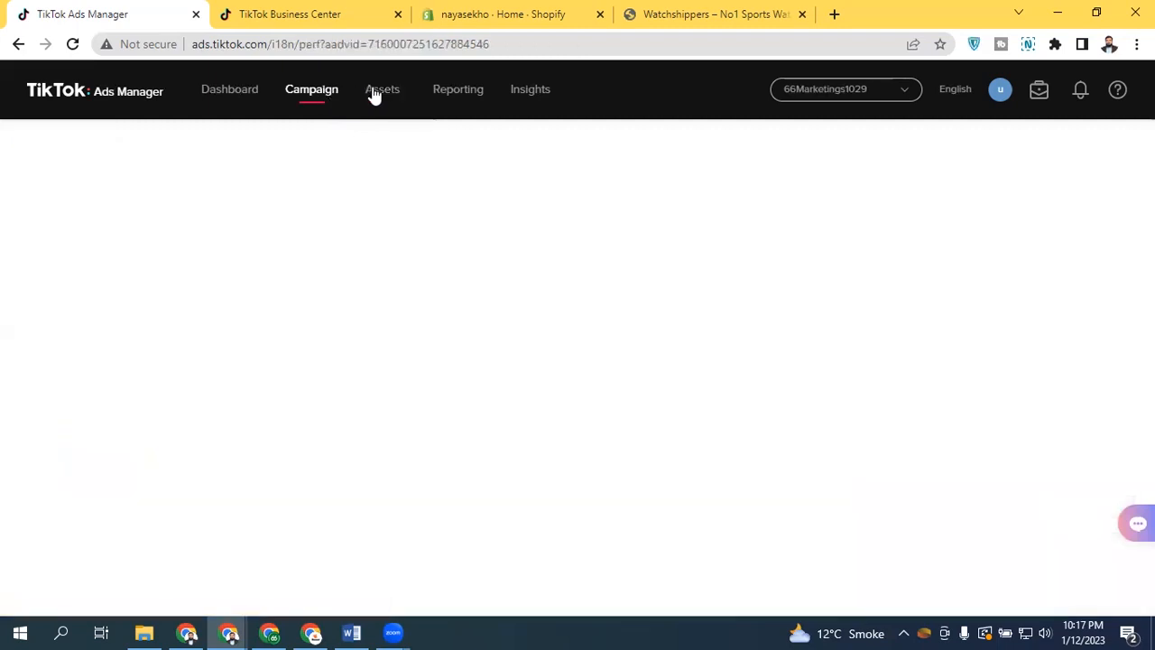
mouse_move(375, 95)
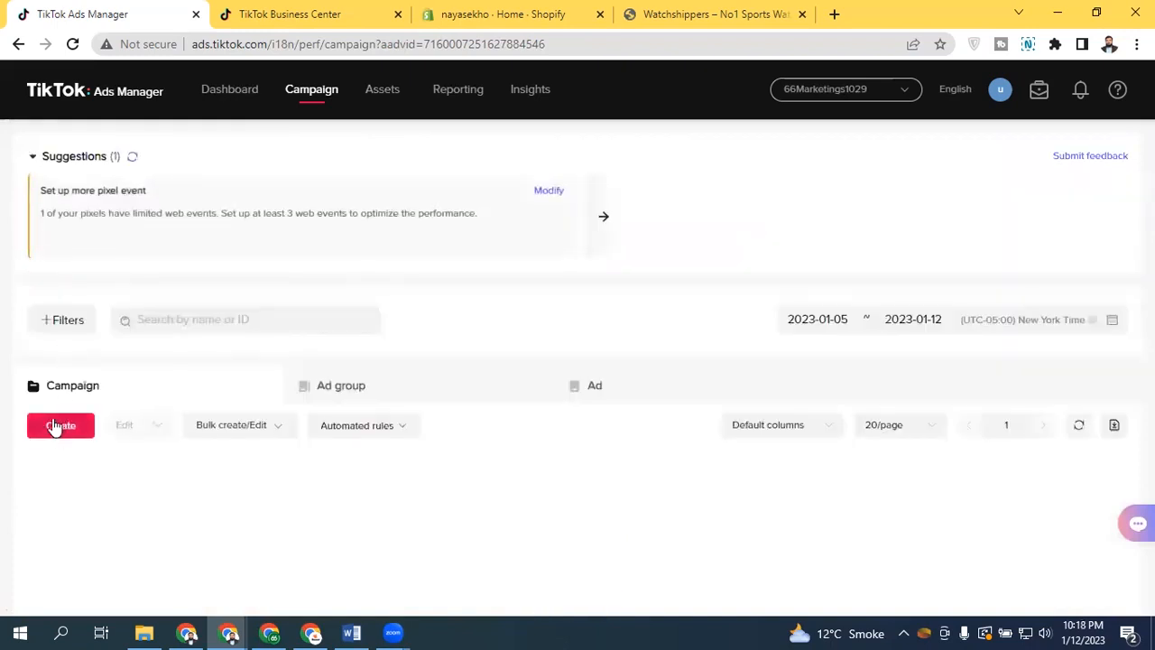
click(60, 425)
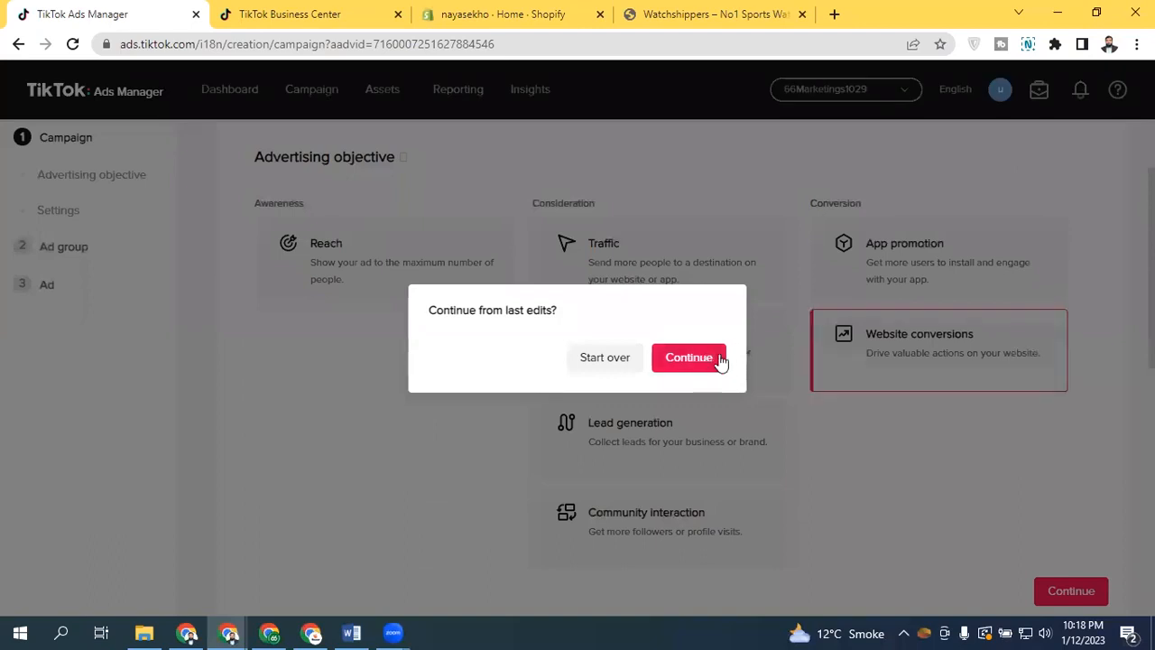
click(722, 357)
click(1080, 590)
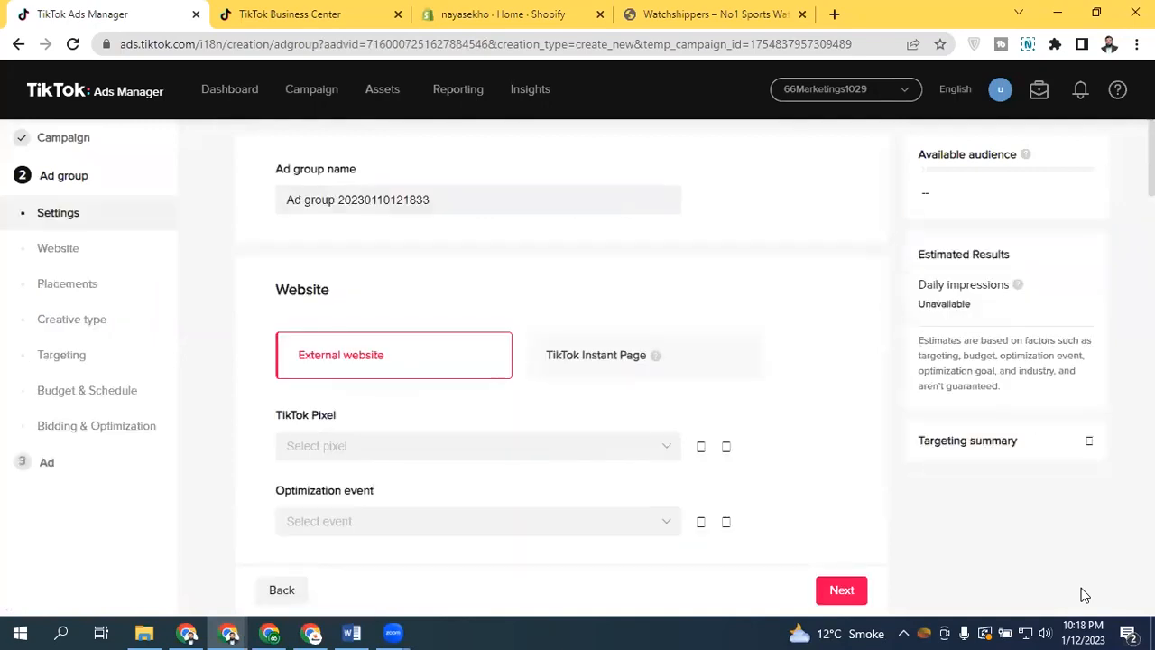
click(846, 590)
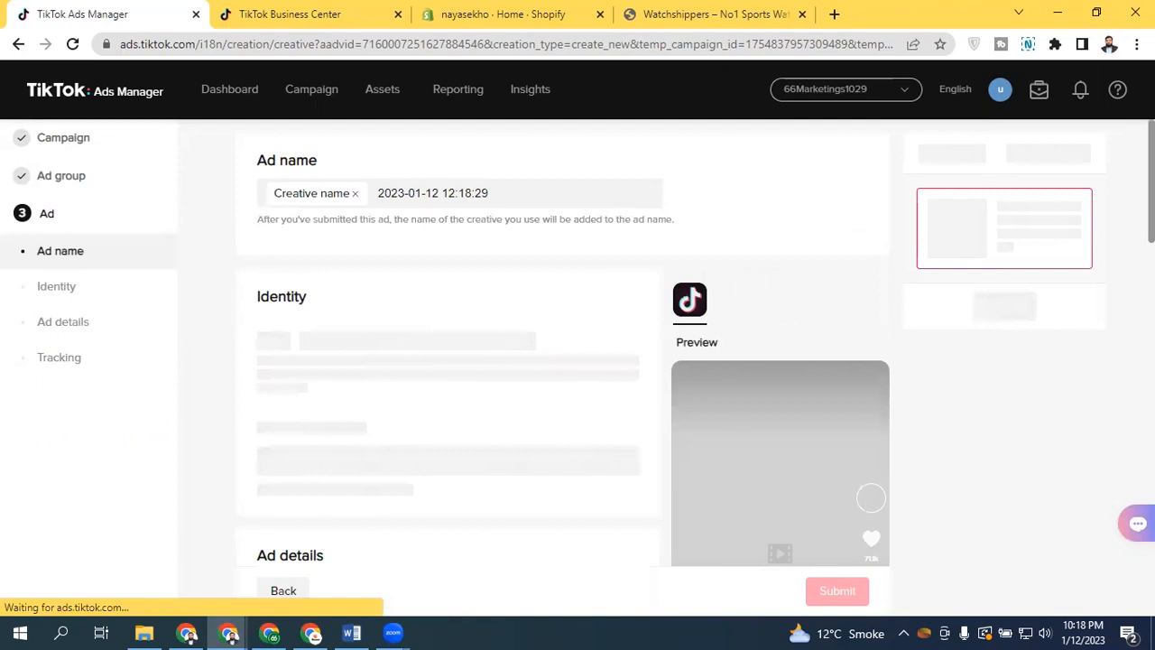
Set the ad format to Collection ads
scroll(563, 361, down, 1)
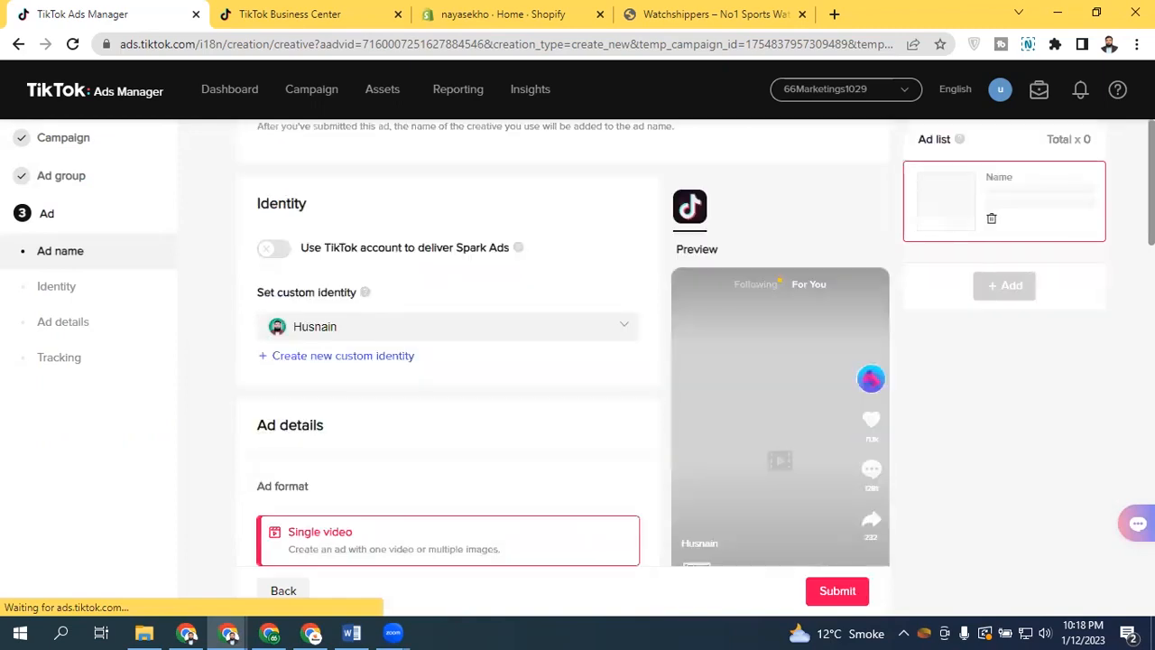
scroll(563, 361, down, 5)
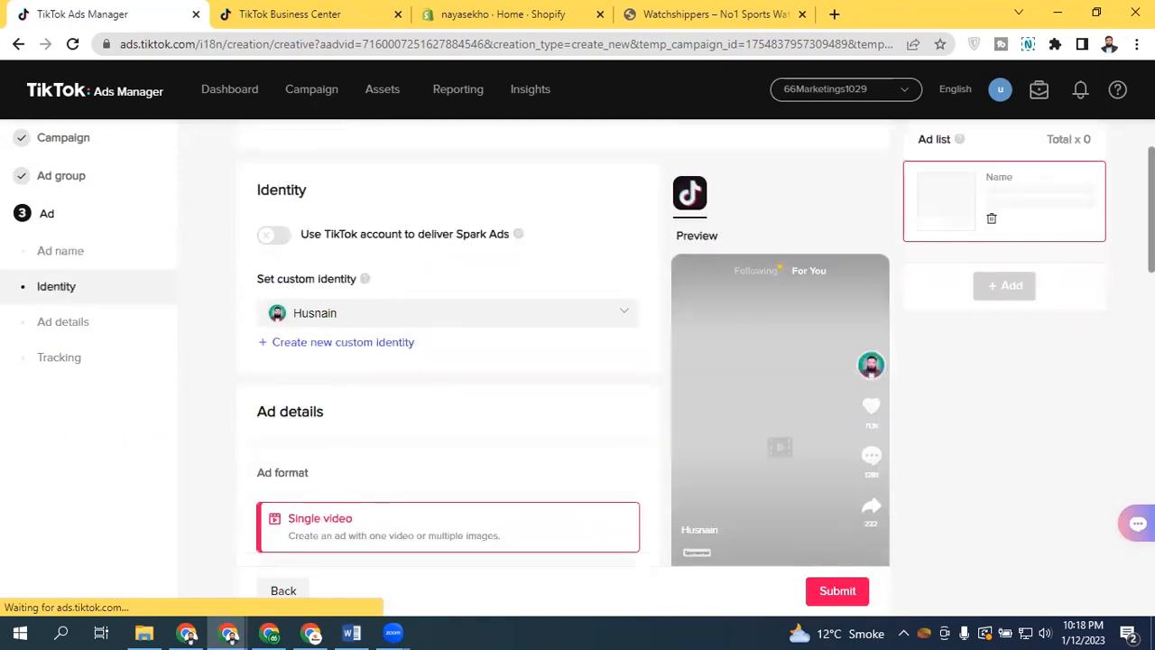
scroll(563, 360, down, 3)
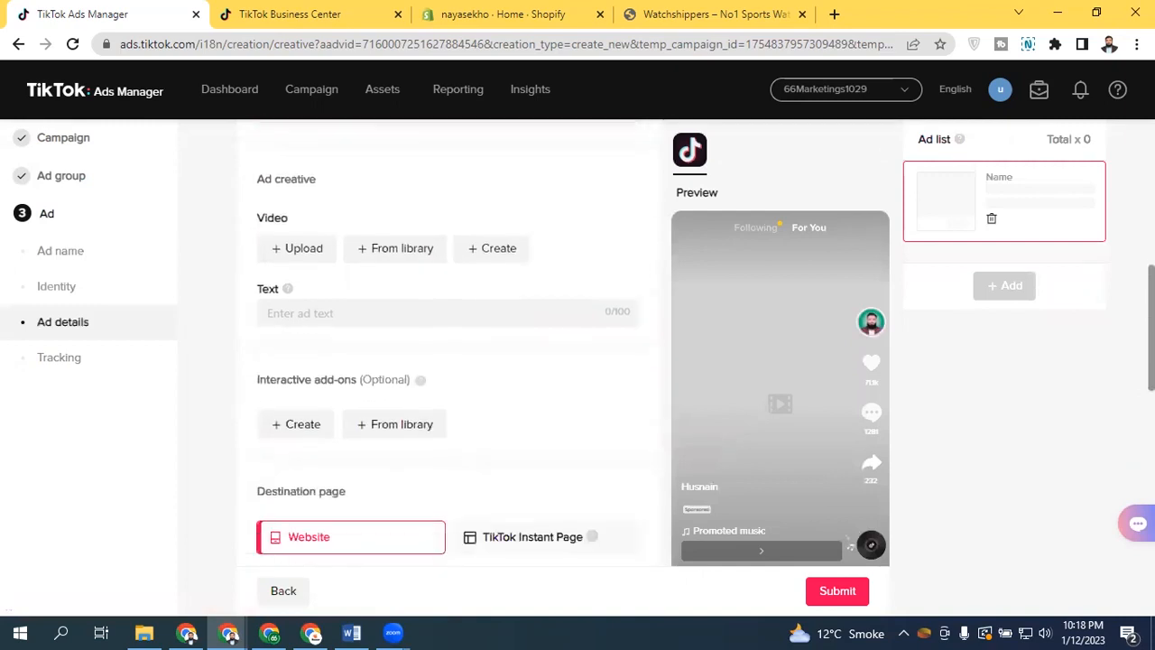
scroll(564, 361, up, 1)
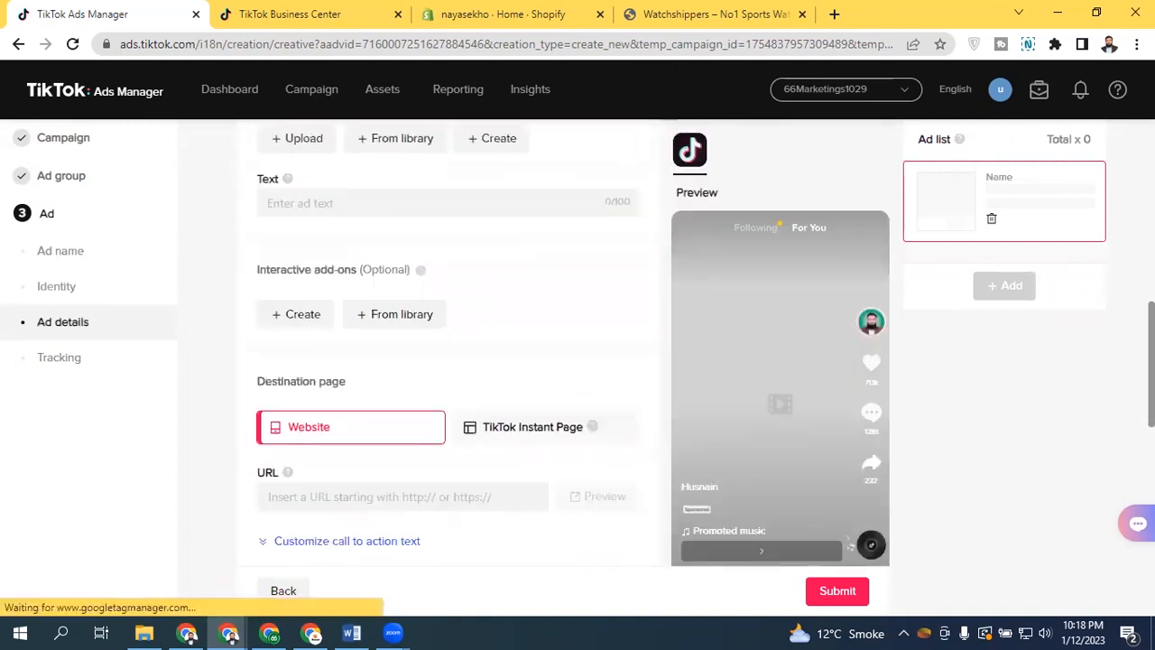
scroll(563, 361, down, 2)
scroll(451, 321, up, 7)
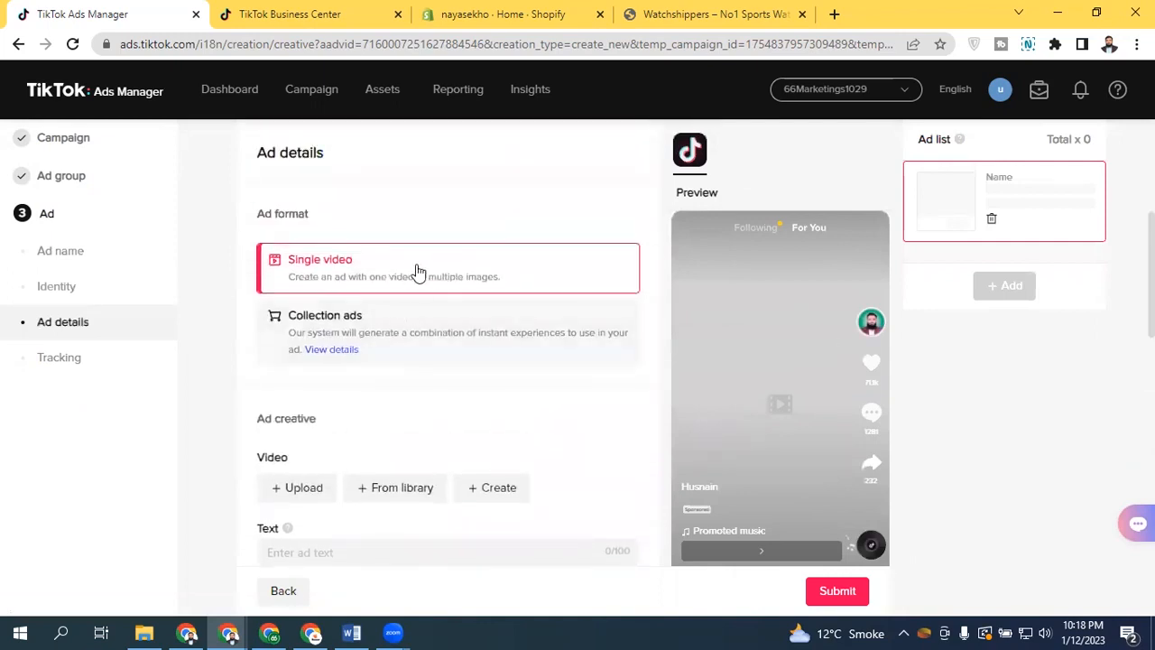
click(433, 332)
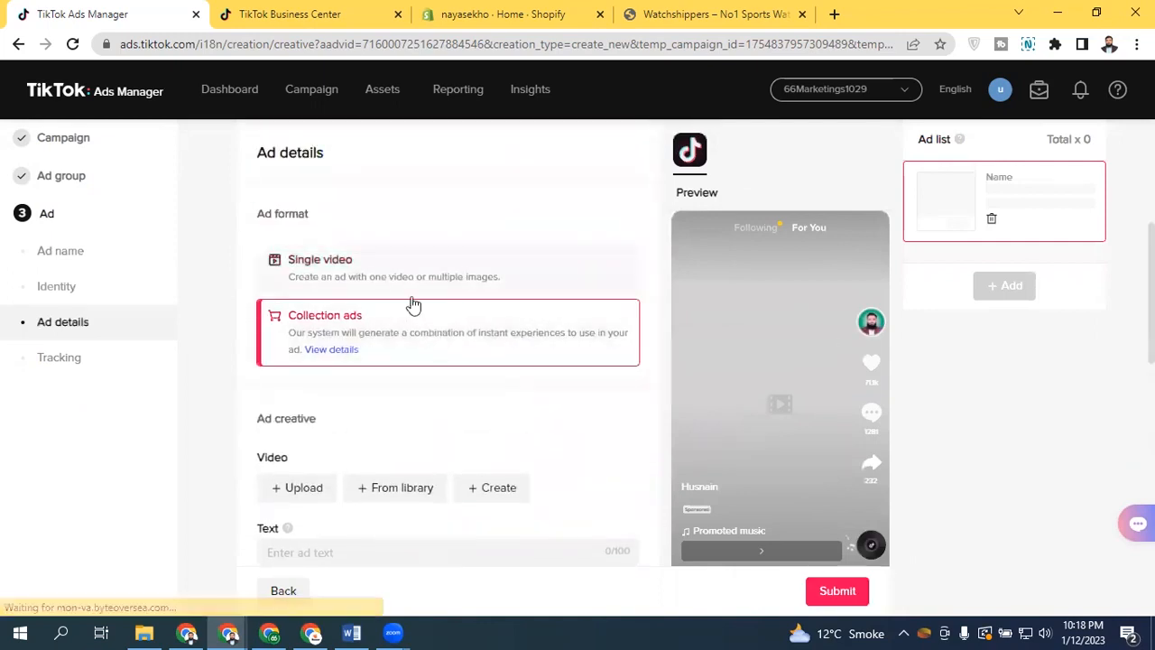
Open the instant experience page editor for the collection ad, review its card display format, and close it
scroll(432, 332, down, 3)
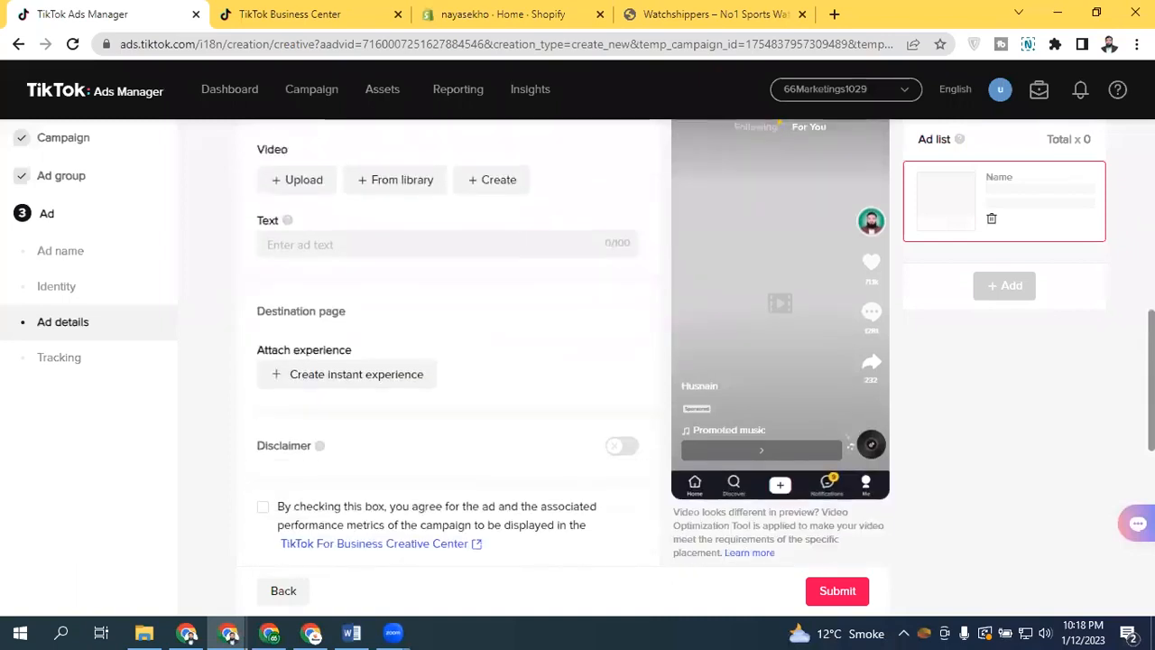
click(379, 377)
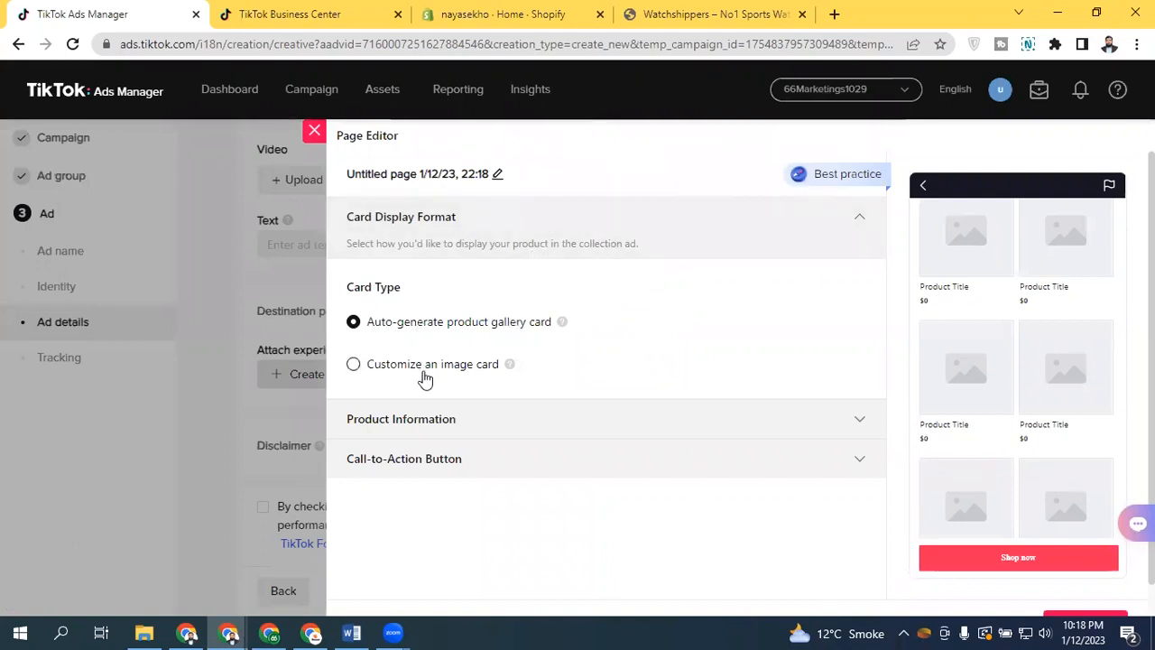
scroll(604, 361, down, 1)
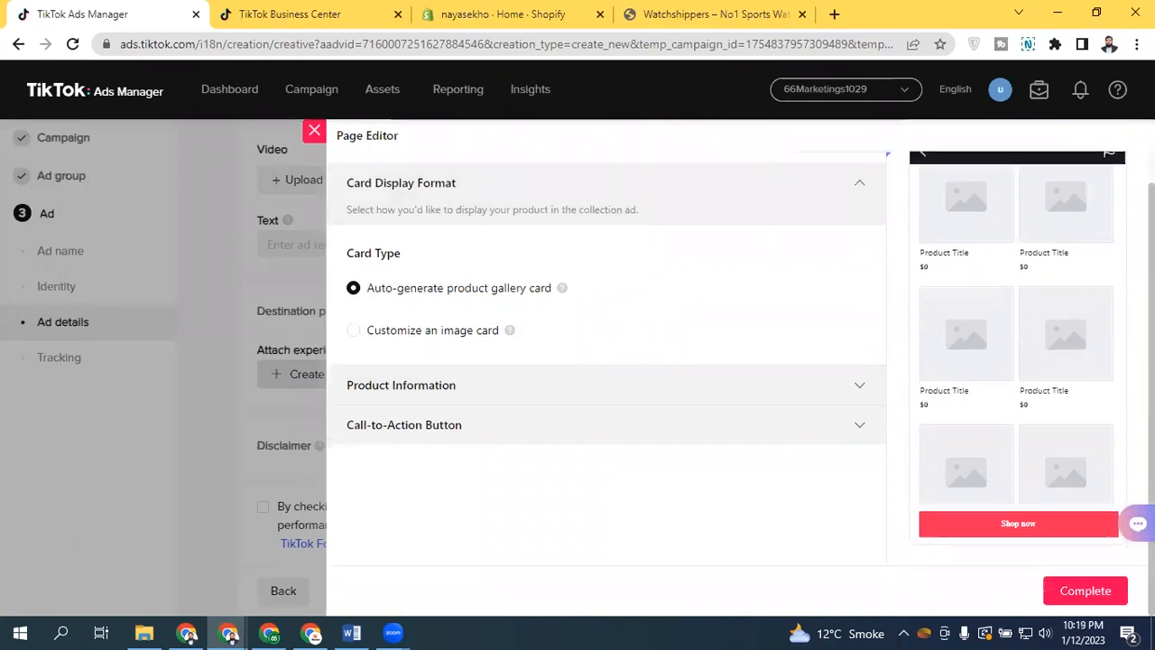
scroll(605, 361, up, 1)
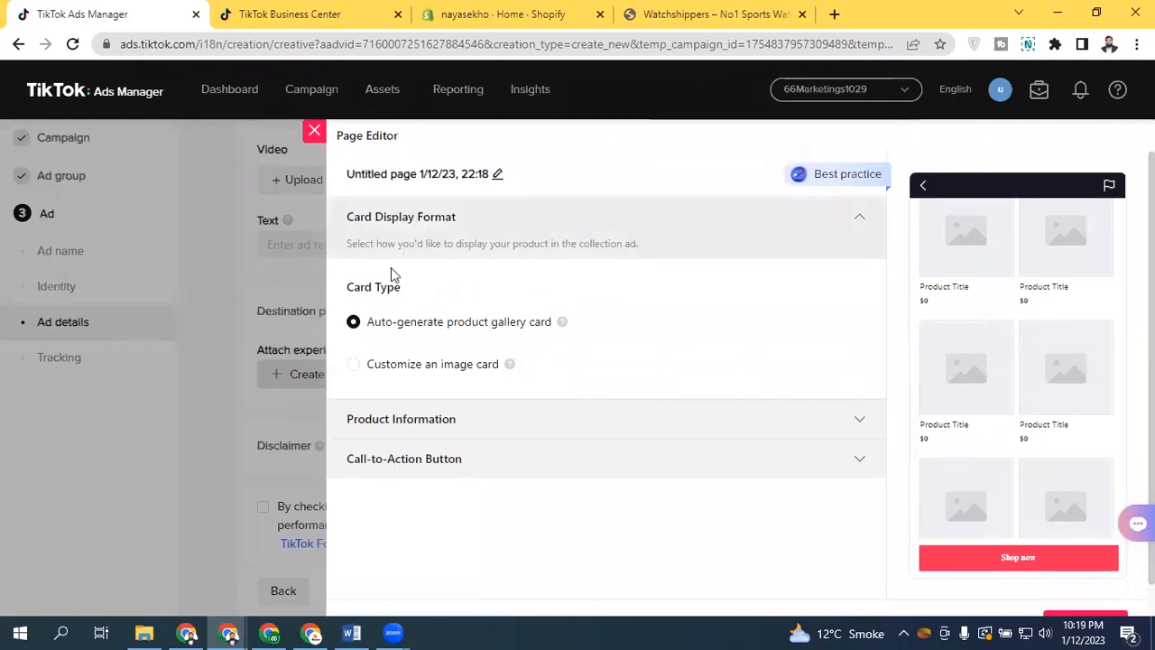
click(315, 132)
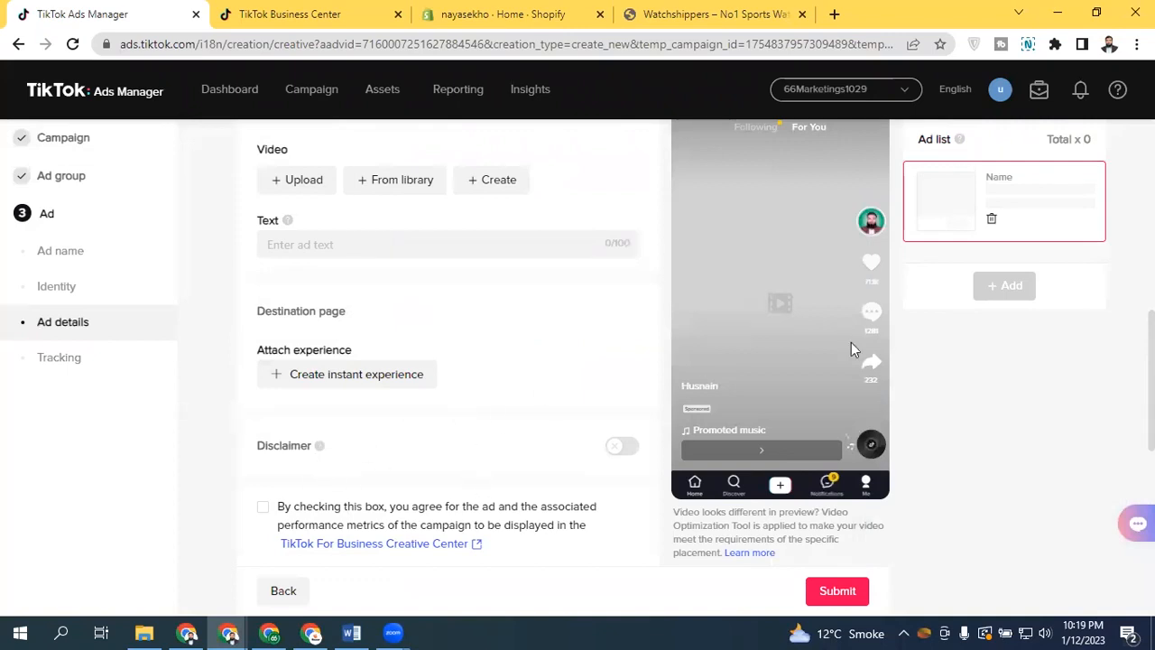
Open the instant experience page editor for the destination page and keep the auto-generated product gallery card type
scroll(703, 368, down, 2)
scroll(703, 368, up, 3)
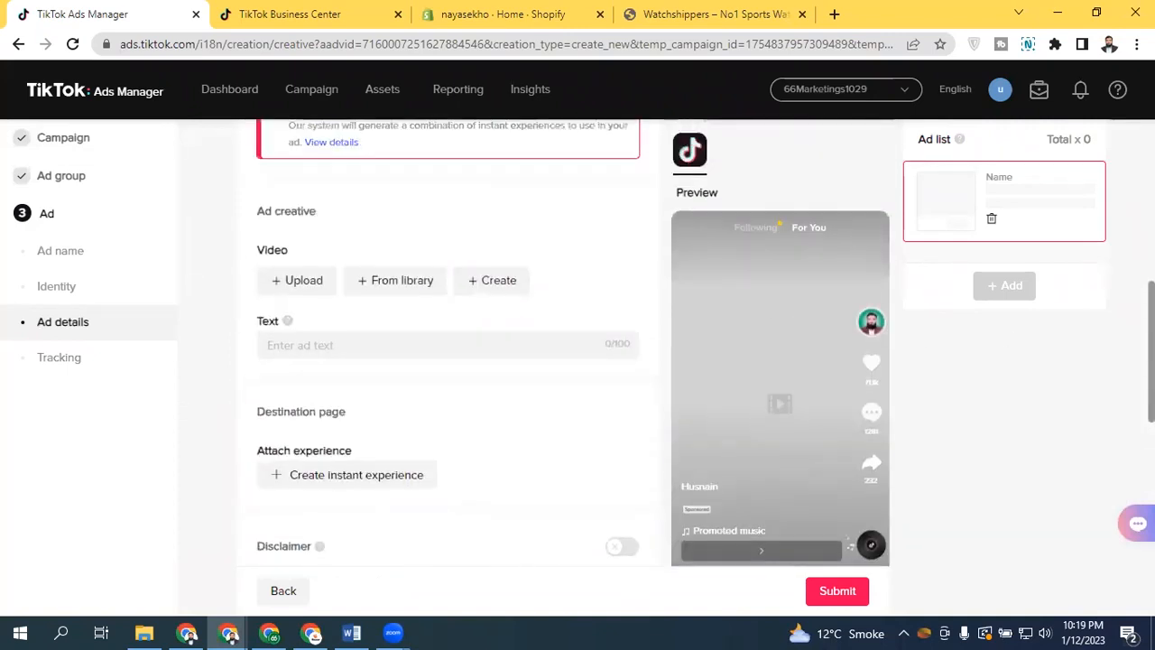
scroll(508, 420, down, 1)
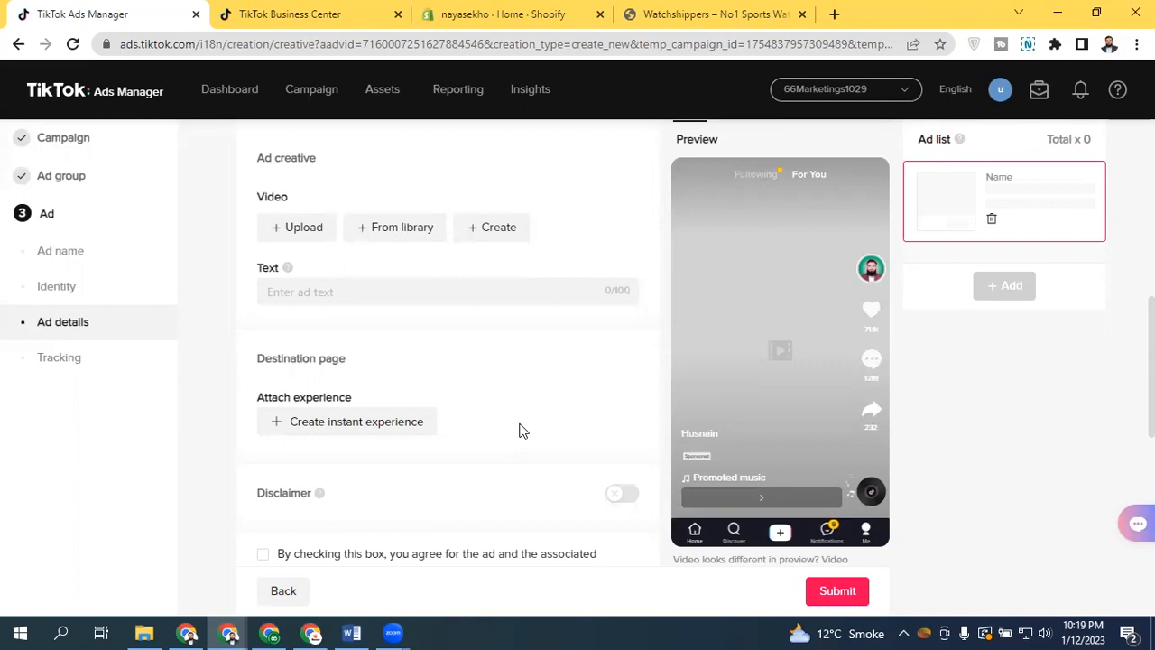
click(411, 434)
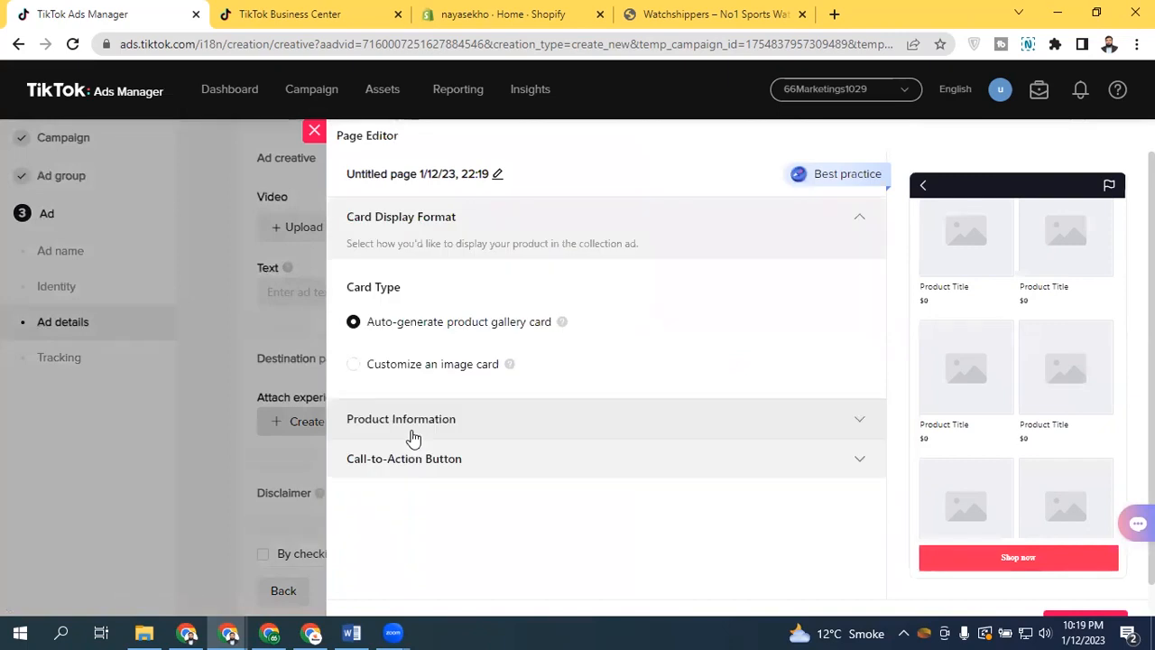
click(401, 366)
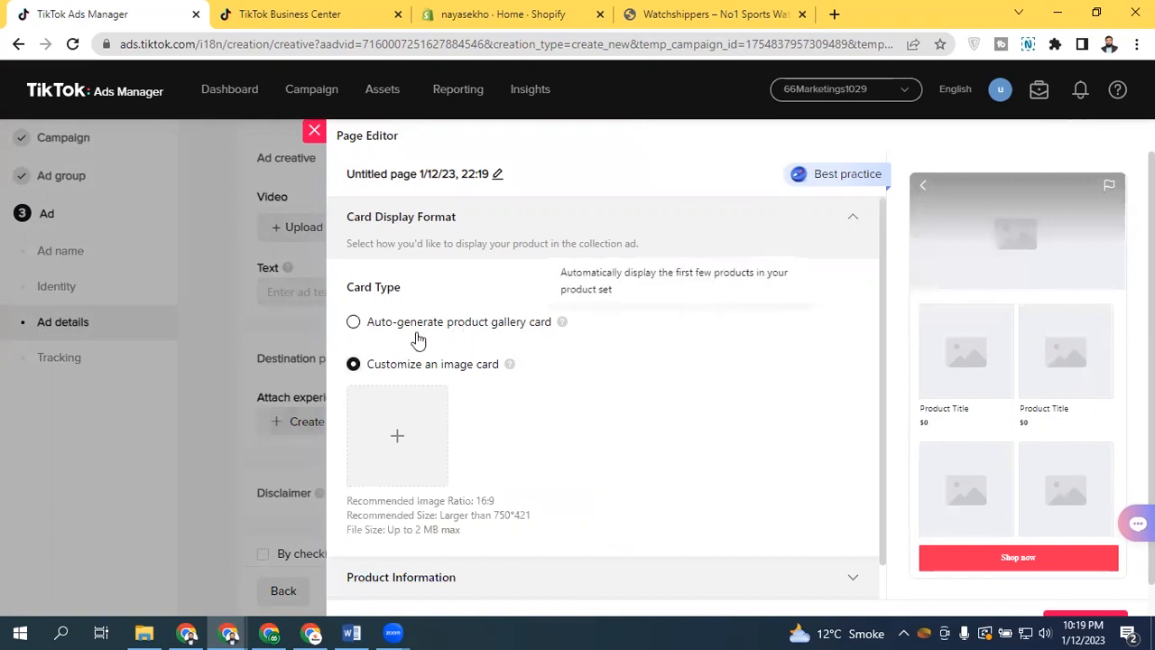
click(419, 325)
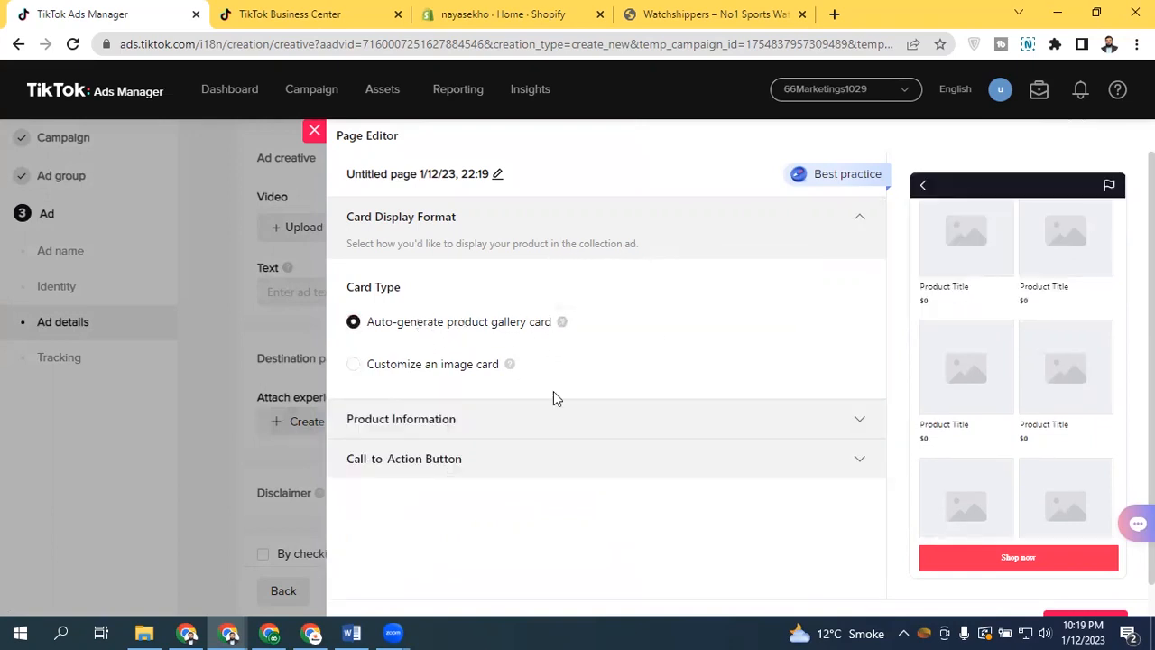
Compare the catalog and manual product import methods, checking the product catalog list, and keep Manually Add Products
click(510, 420)
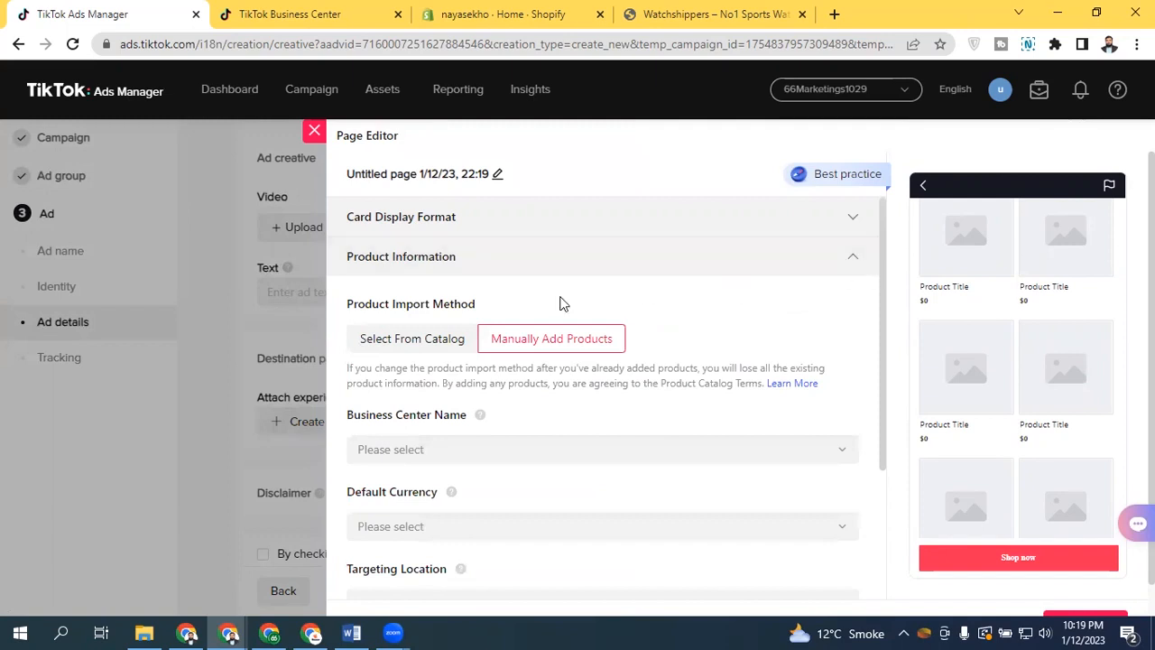
click(421, 348)
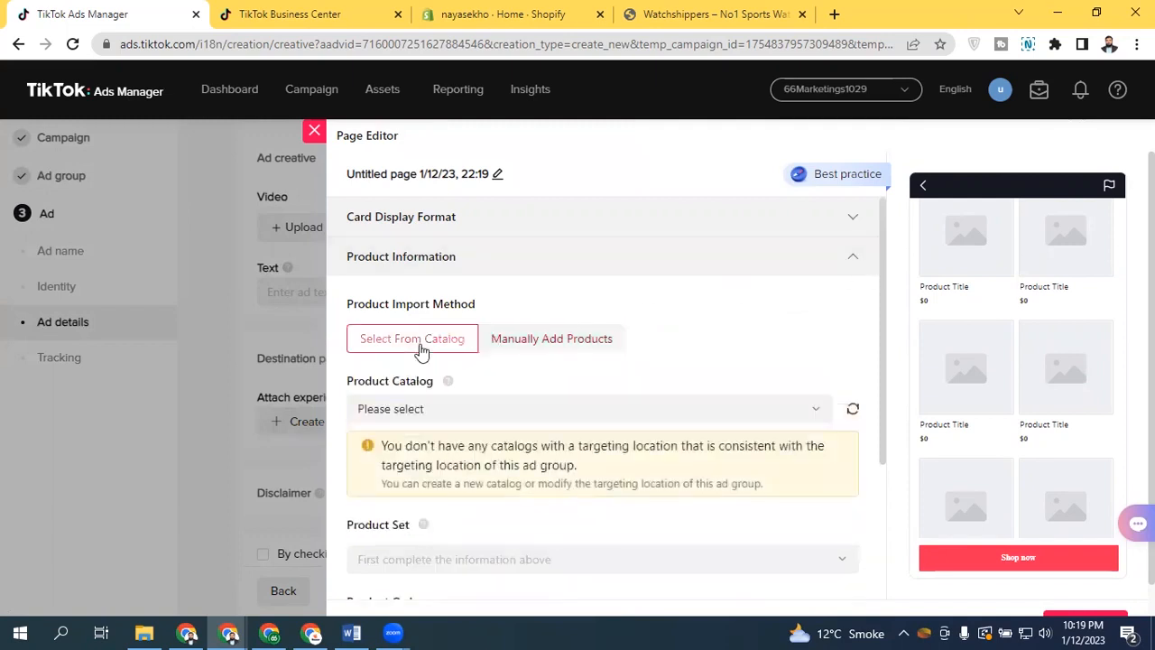
click(490, 411)
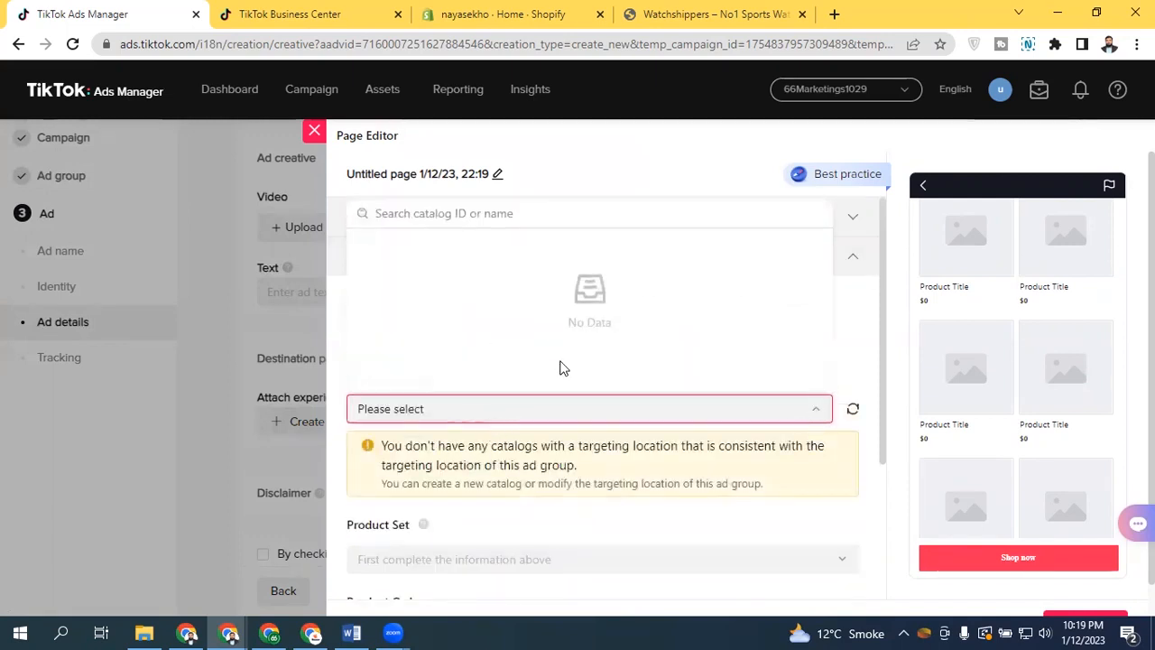
click(525, 400)
click(548, 338)
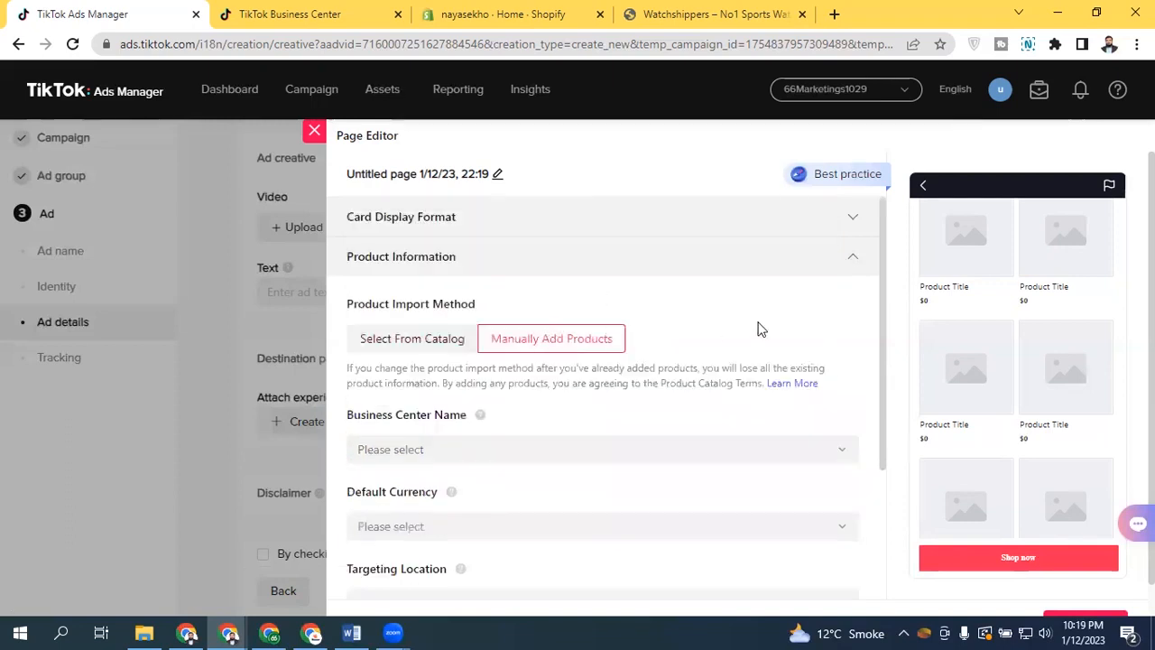
drag(882, 286, 874, 443)
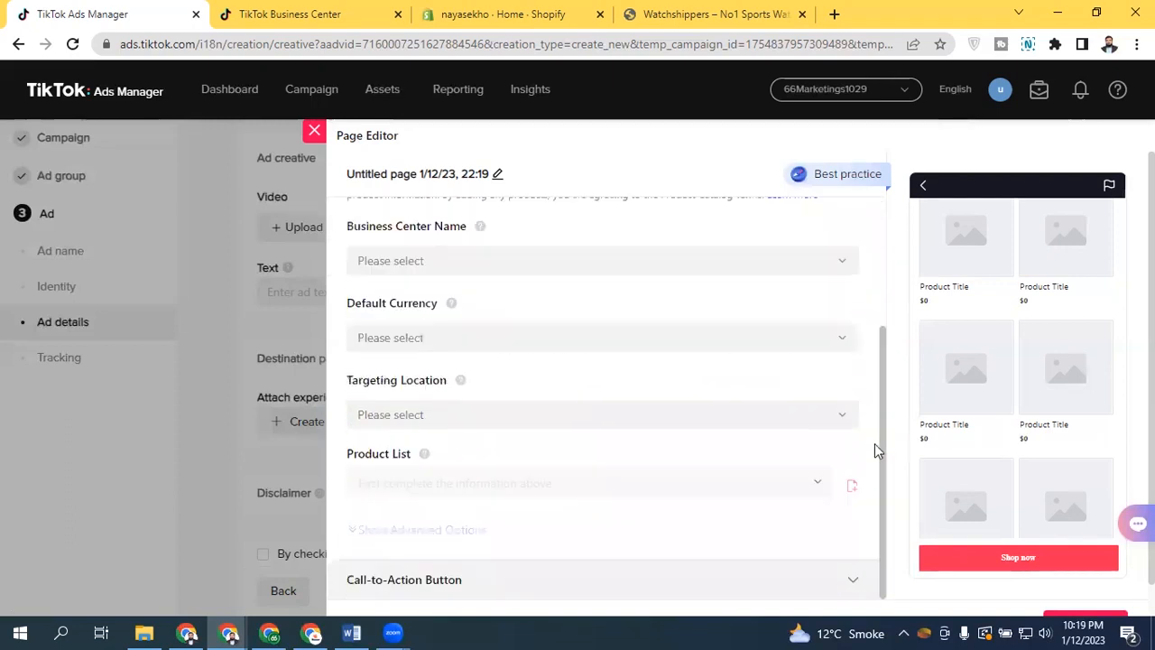
Review the call-to-action settings and the custom image card option, keeping the auto-generated product gallery card
click(395, 578)
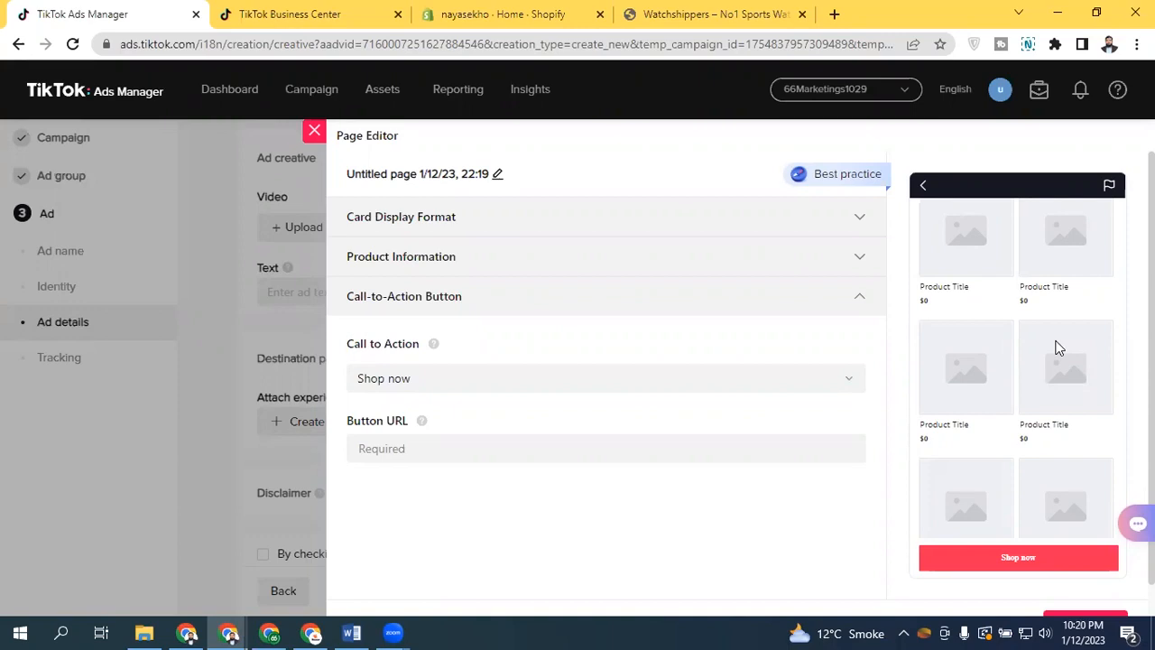
click(688, 310)
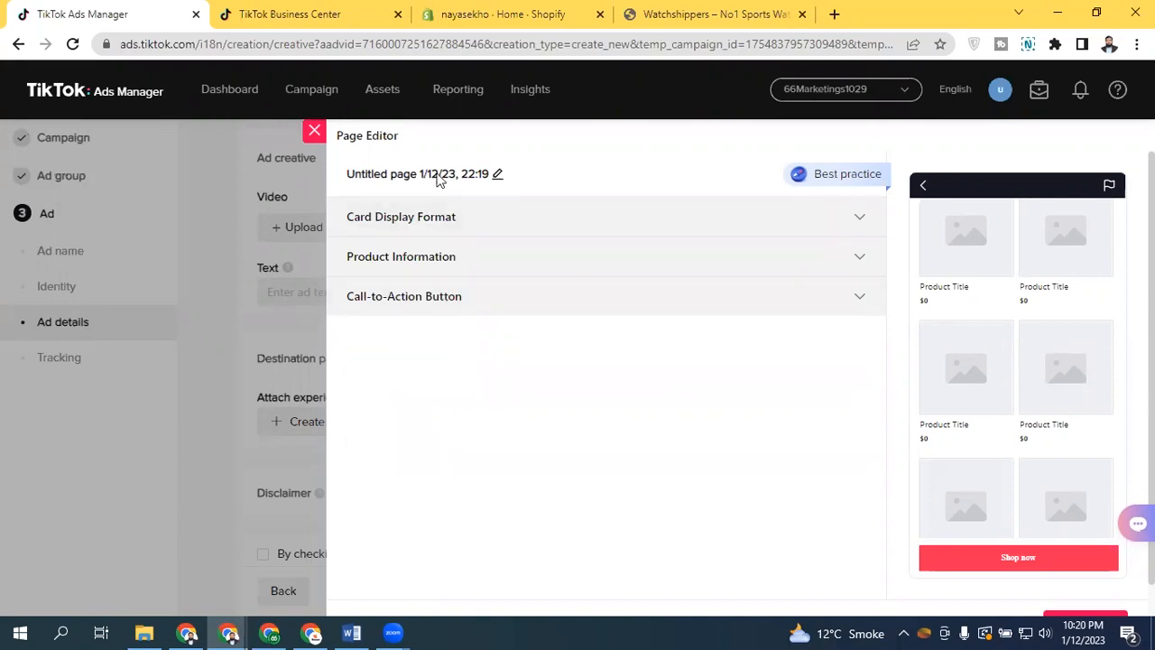
click(462, 226)
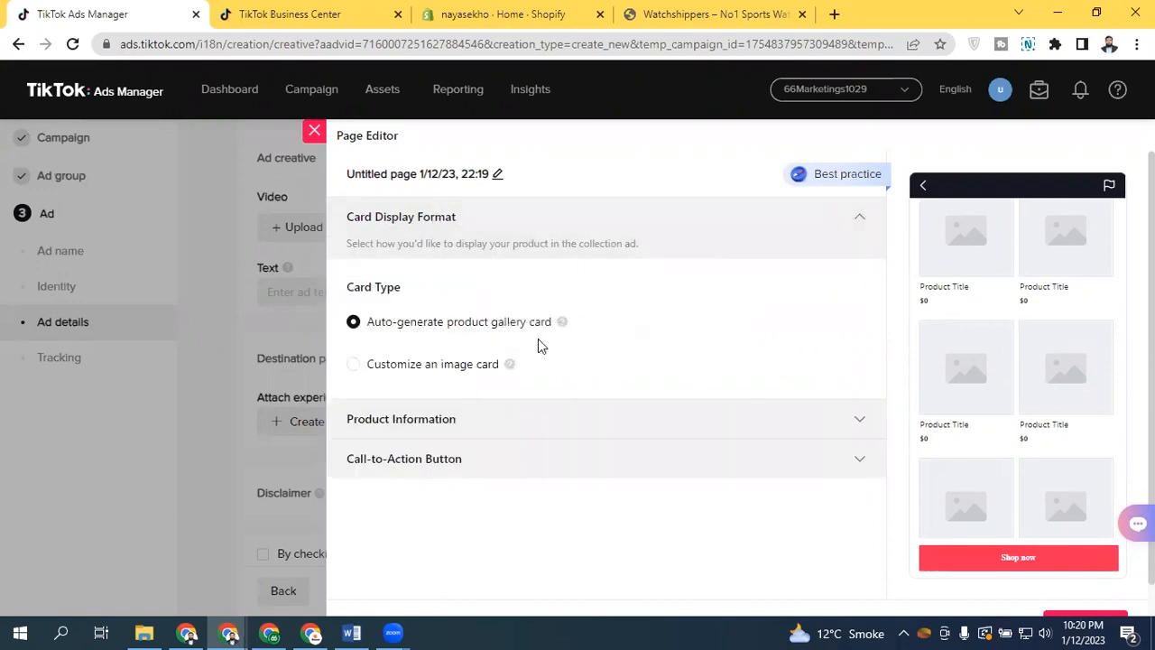
click(460, 365)
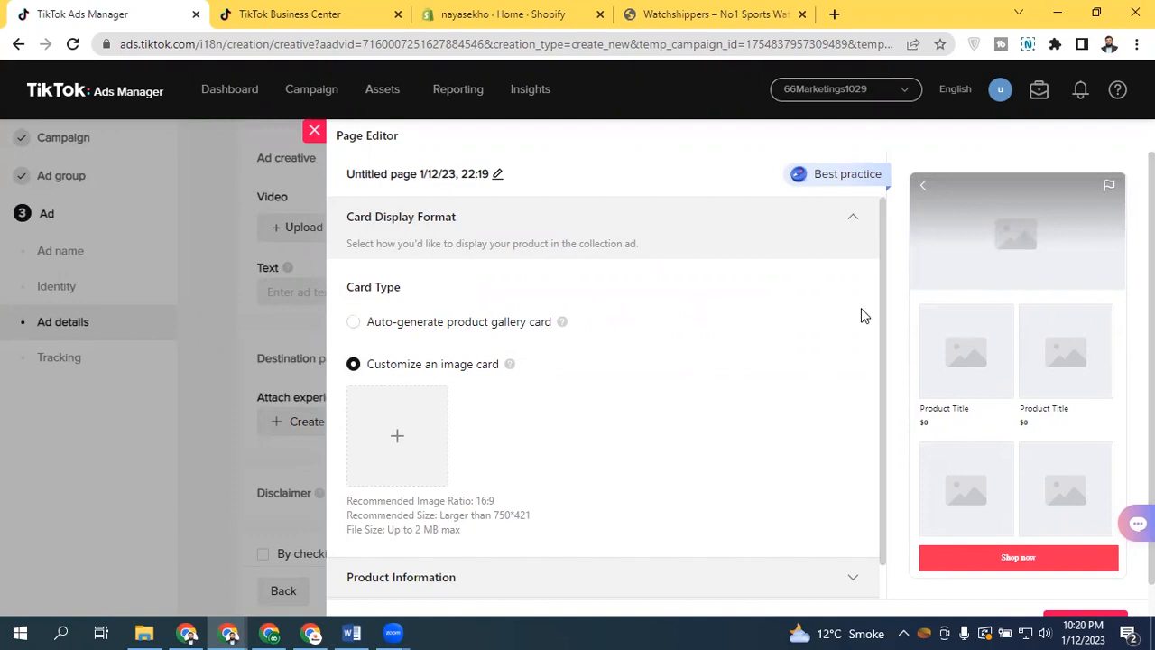
scroll(884, 384, down, 1)
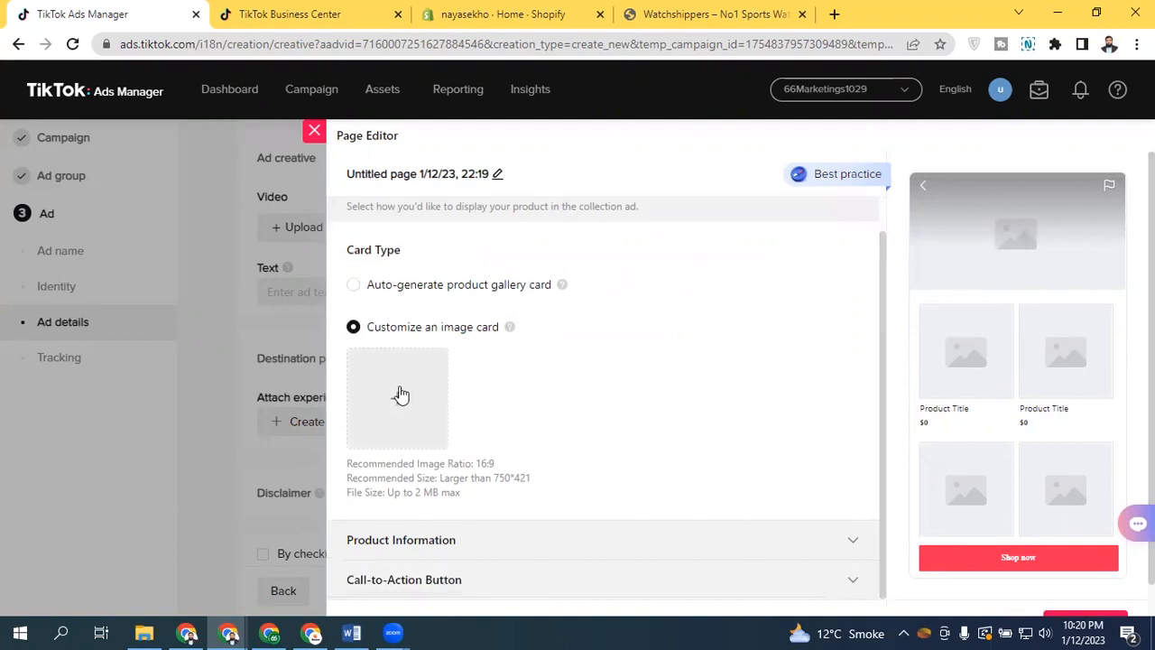
click(453, 286)
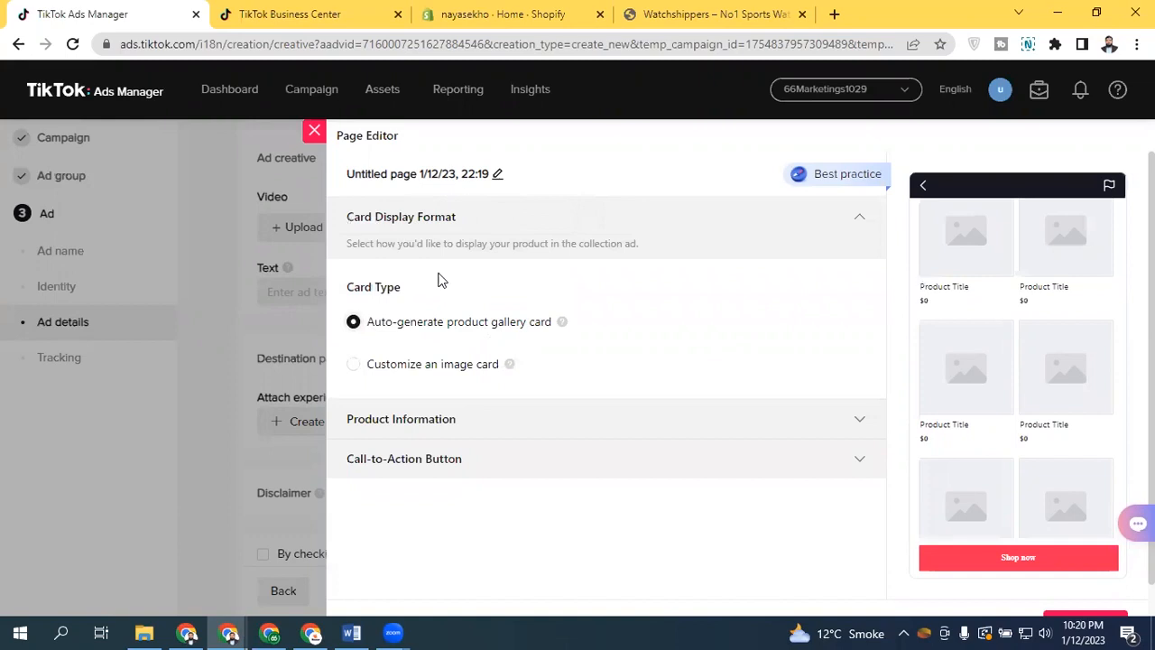
Set the manually added products' default currency to USD and targeting location to US
click(460, 421)
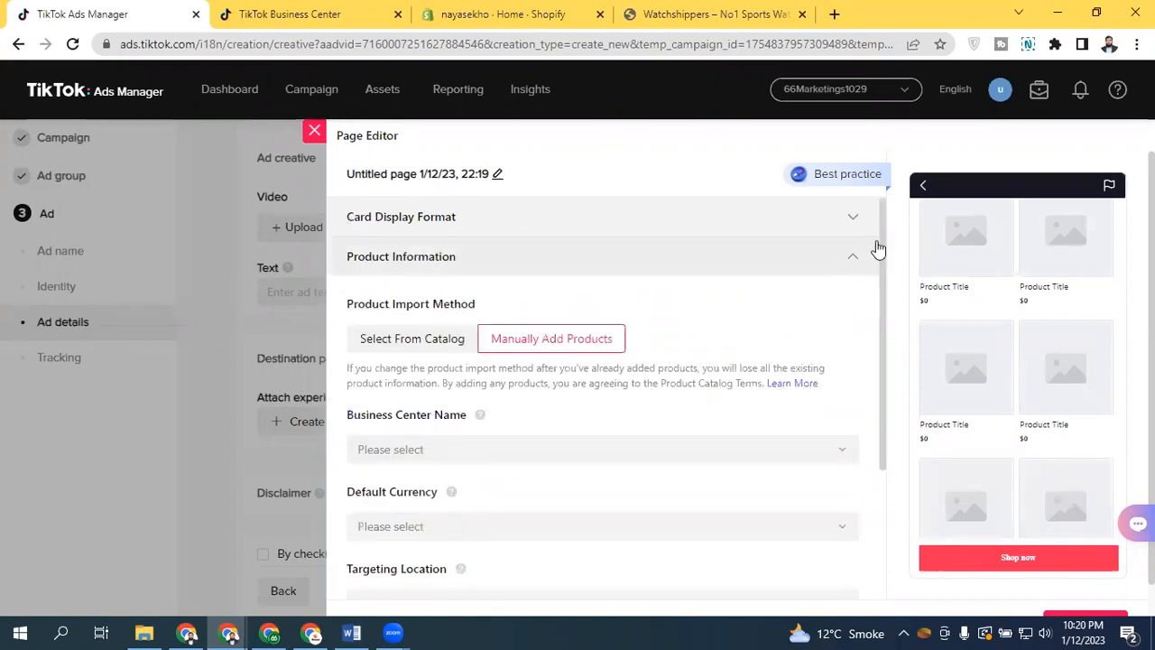
scroll(882, 353, down, 2)
click(397, 284)
click(397, 283)
click(410, 360)
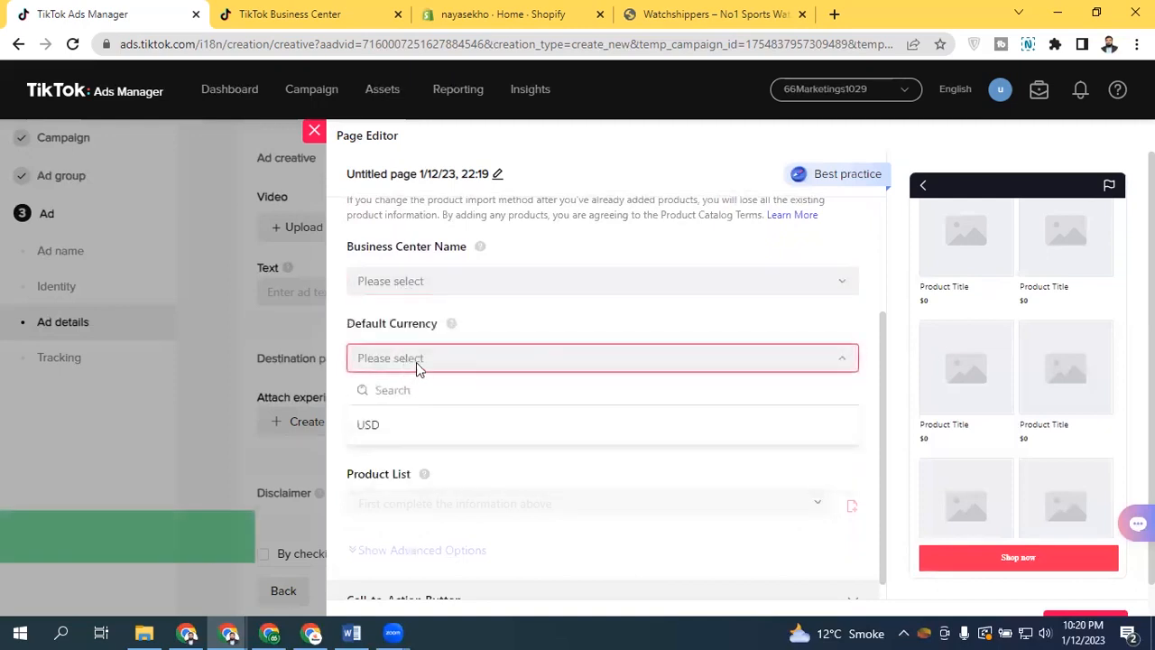
click(416, 363)
click(416, 363)
click(427, 432)
click(412, 436)
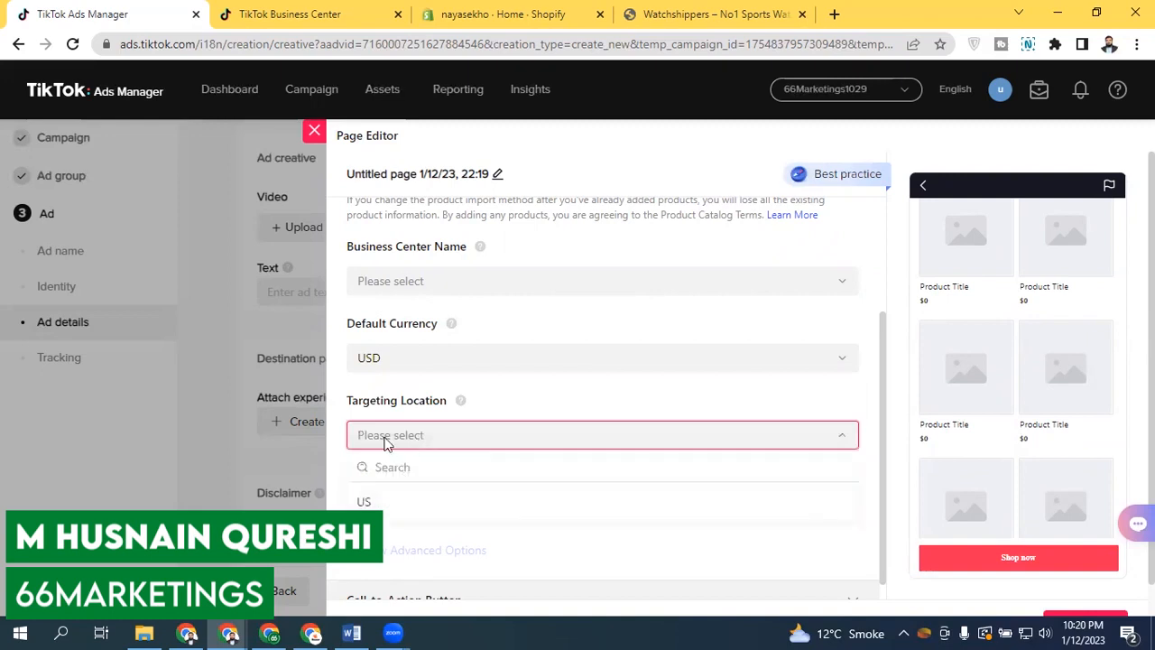
click(406, 504)
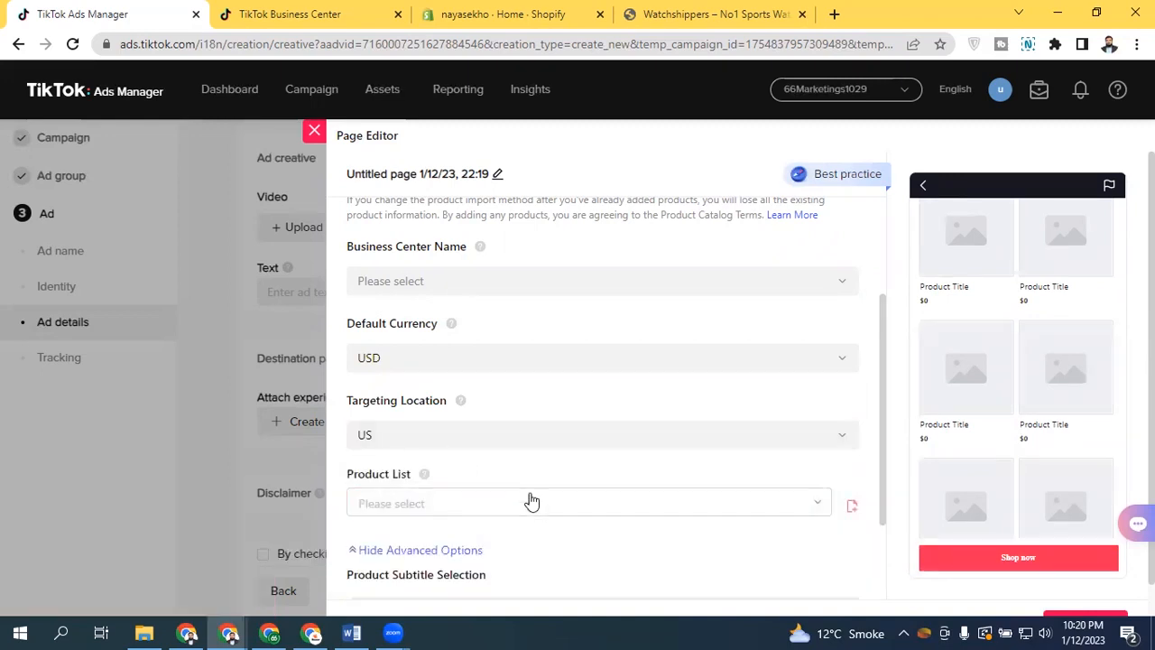
drag(882, 332, 880, 445)
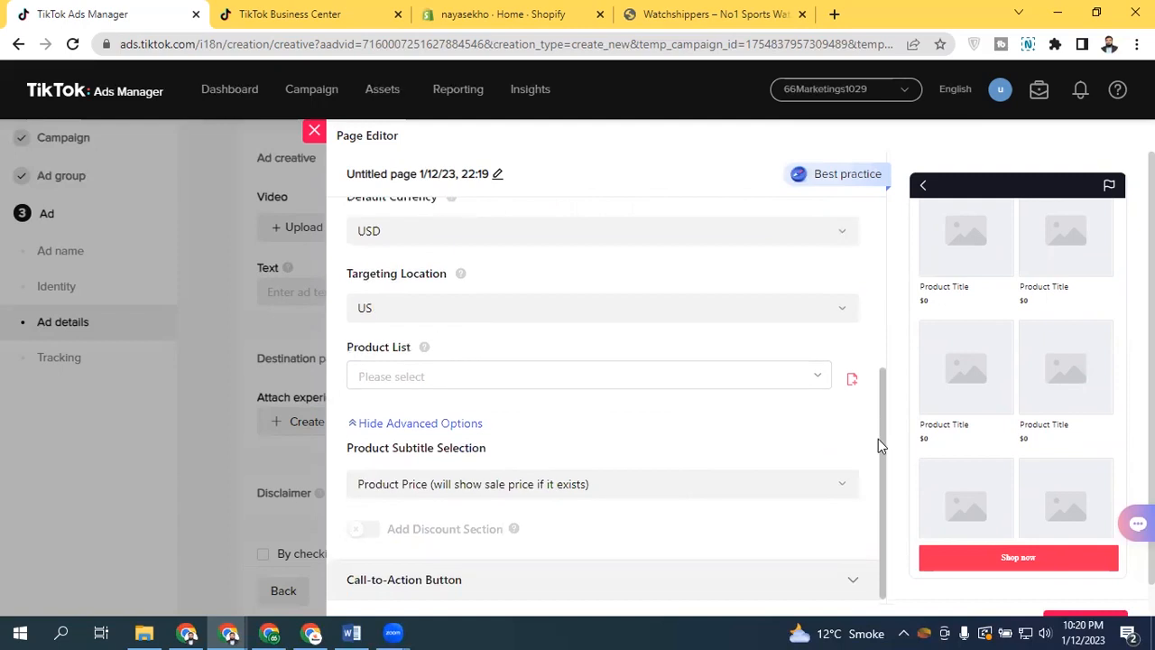
click(407, 381)
click(411, 383)
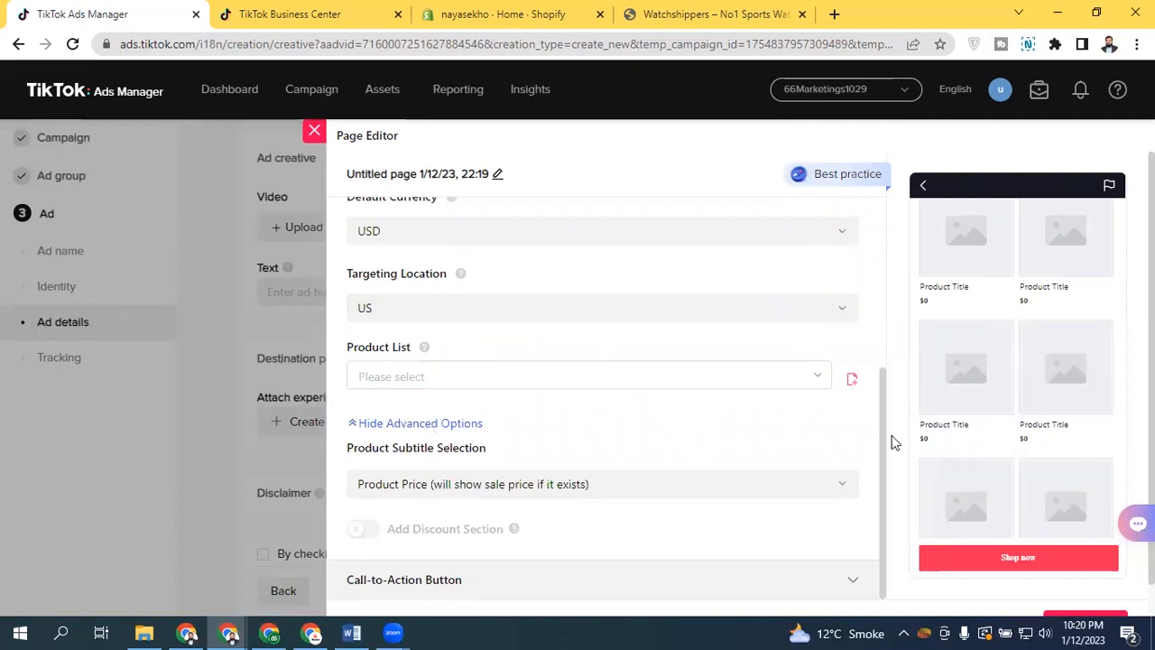
Check the product catalog list under the catalog import method, then return to manually adding products
drag(884, 436, 869, 276)
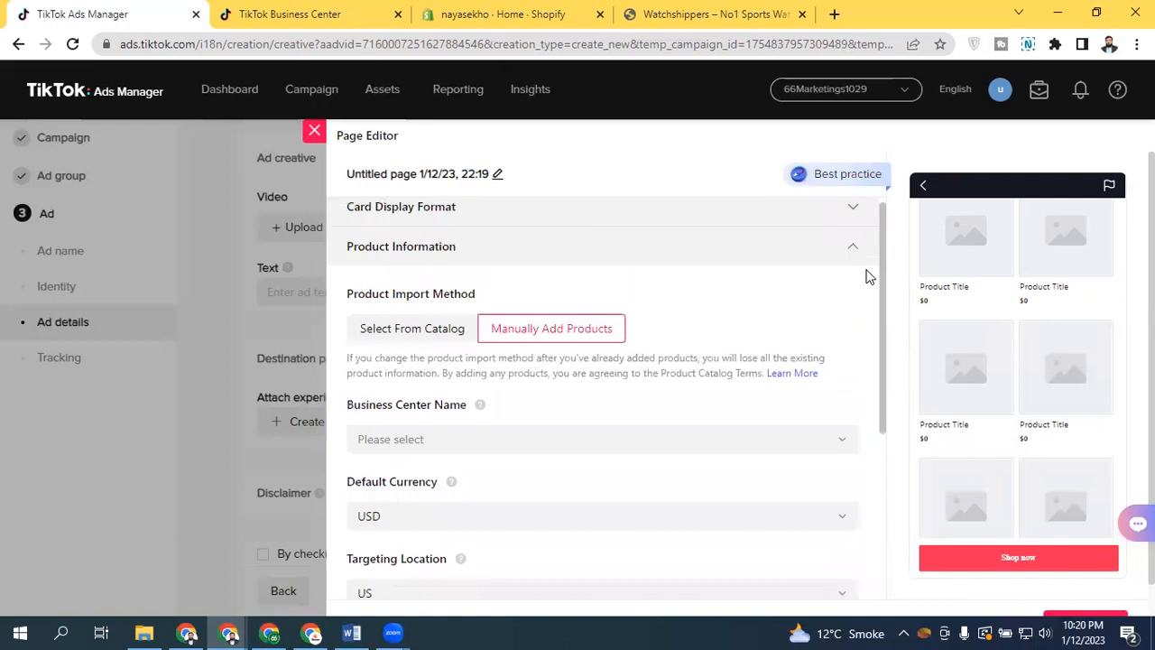
click(427, 327)
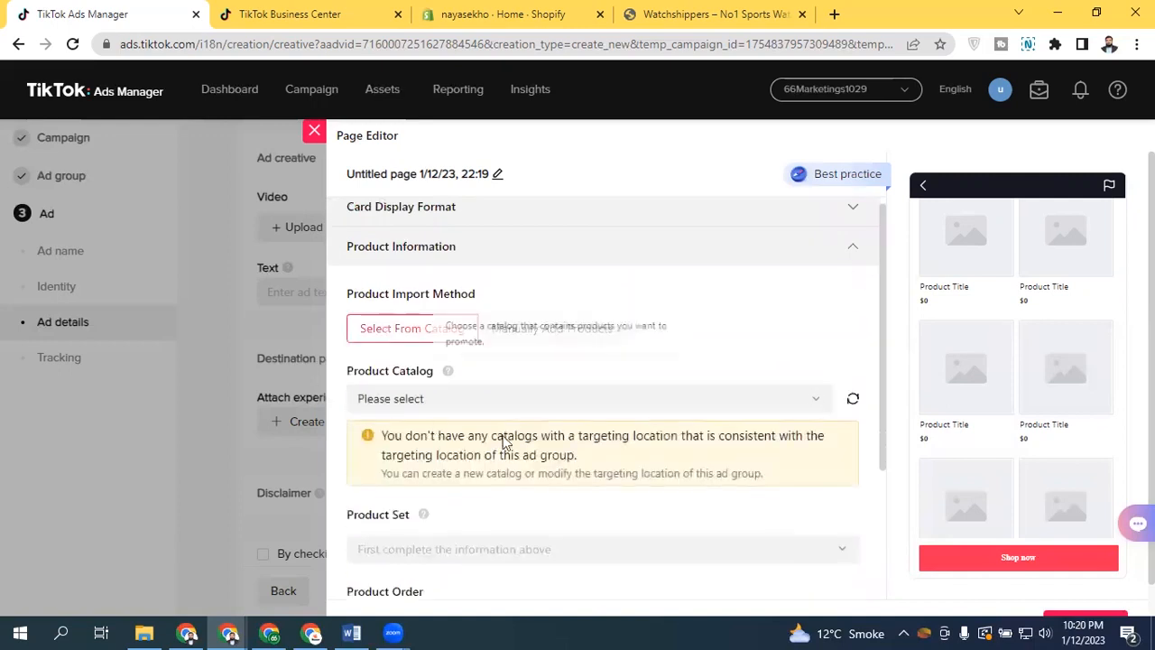
click(454, 398)
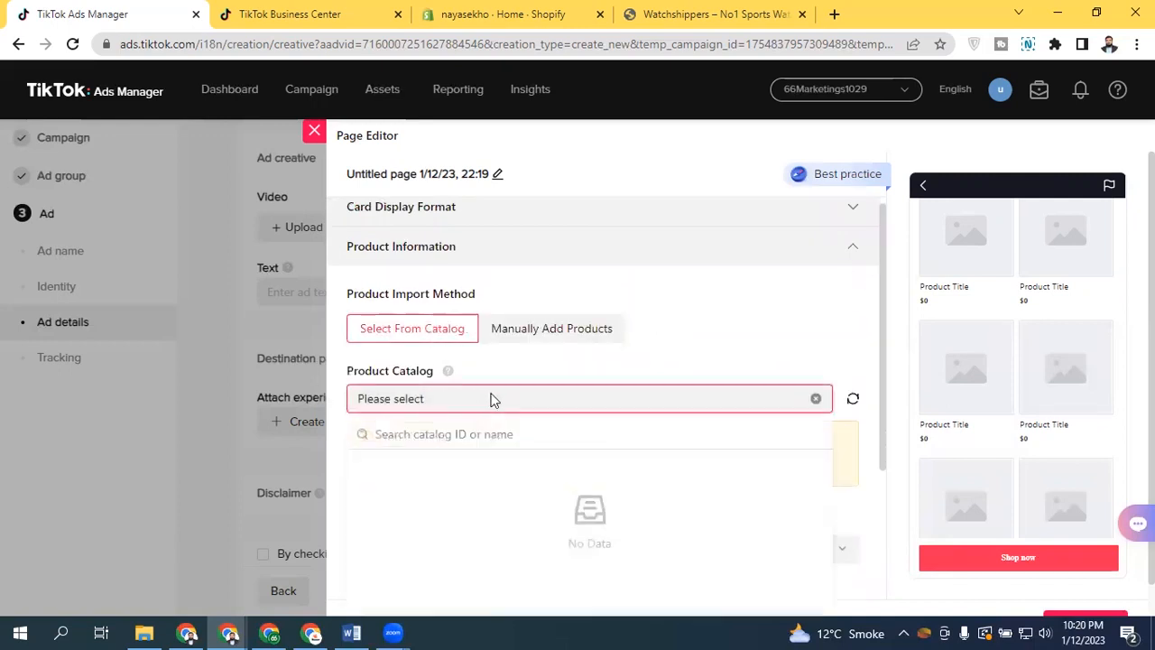
click(554, 335)
click(552, 331)
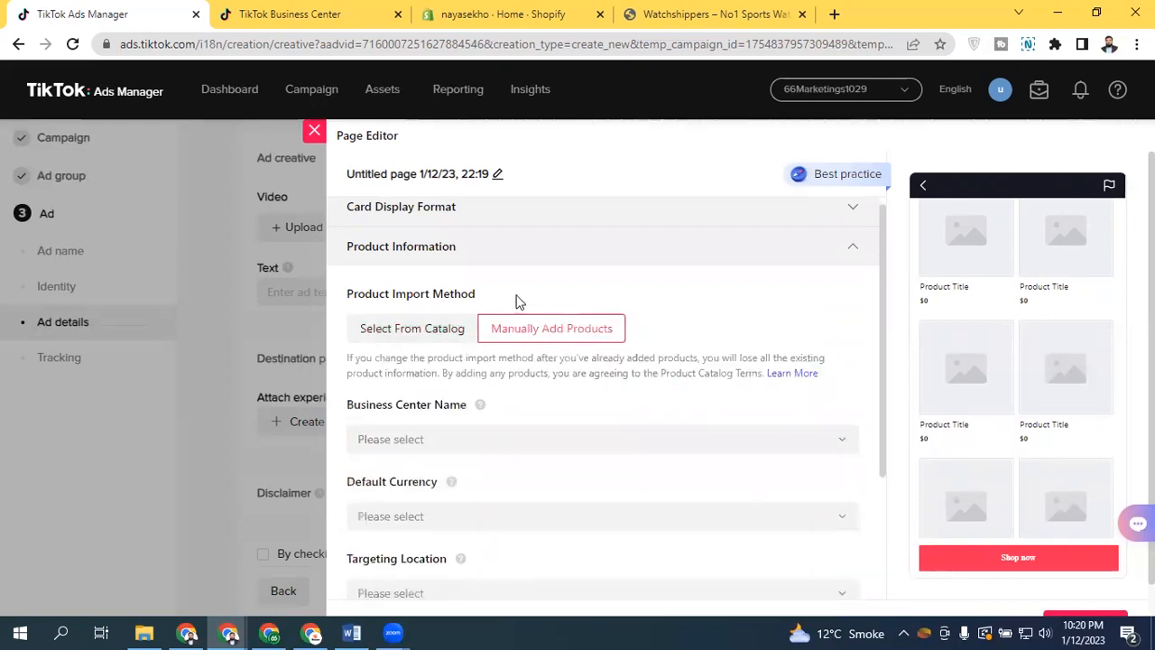
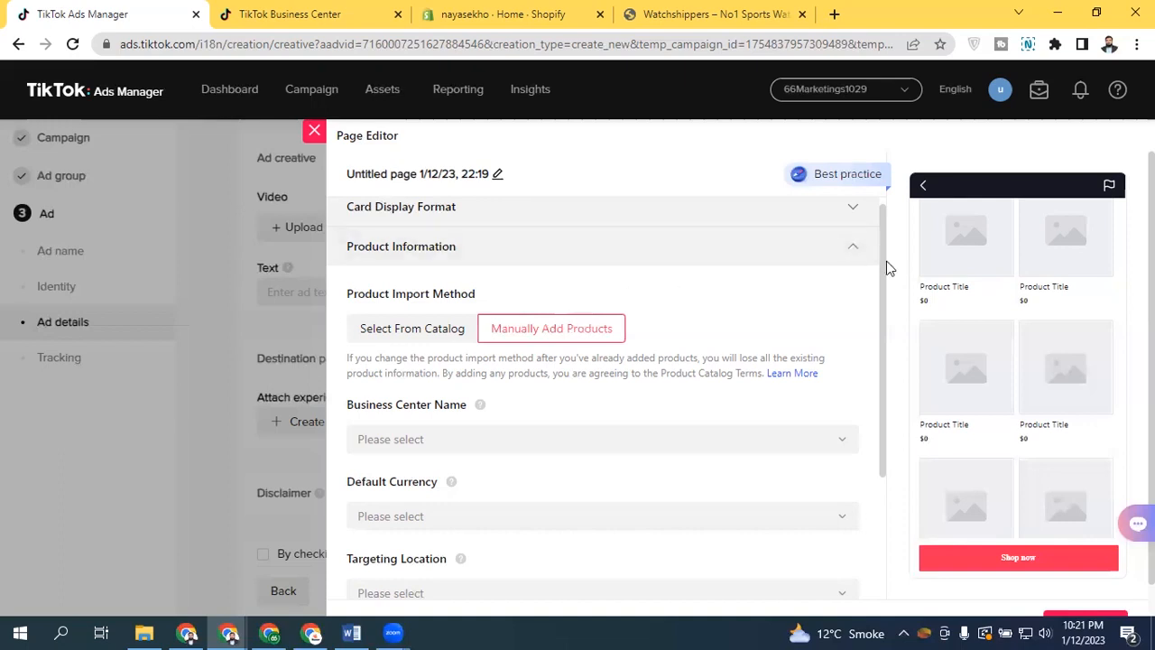
Close the instant experience page editor without completing the collection product page
drag(887, 405, 832, 149)
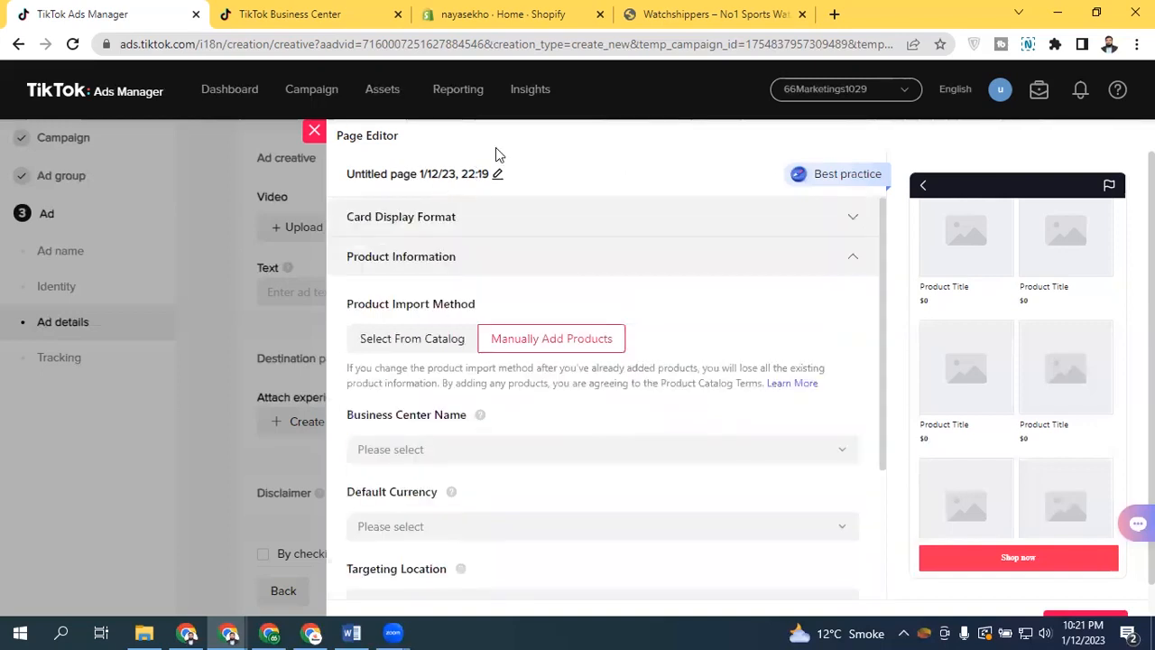
click(314, 131)
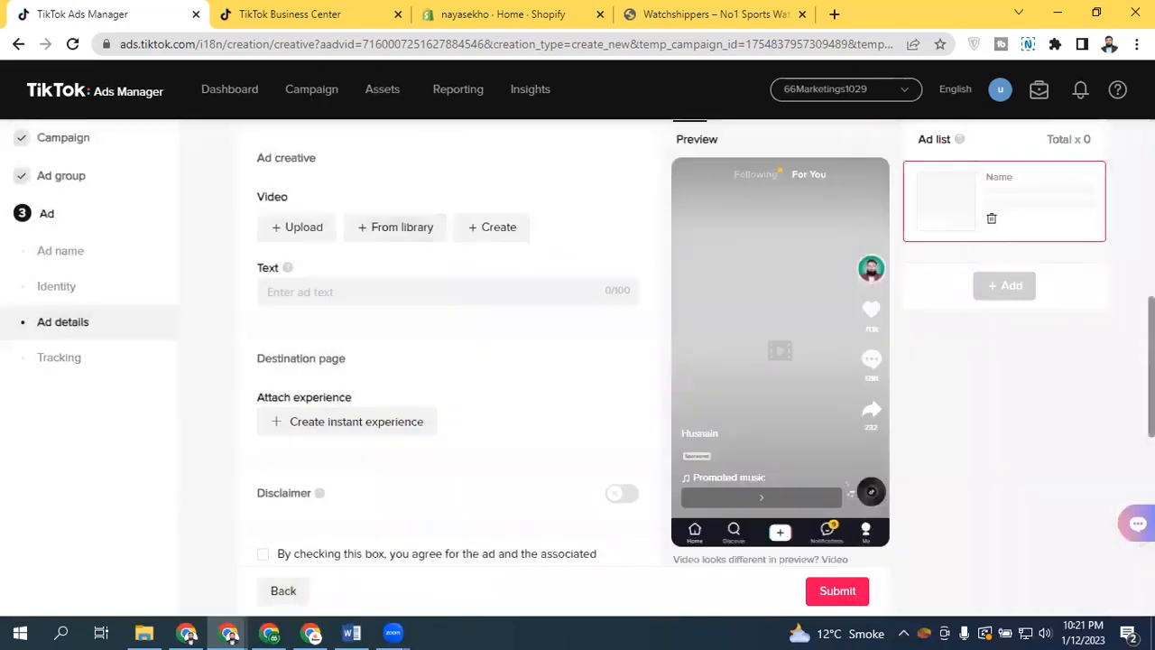
Switch the ad format from Collection ads to Single video
scroll(593, 250, up, 2)
scroll(449, 343, down, 3)
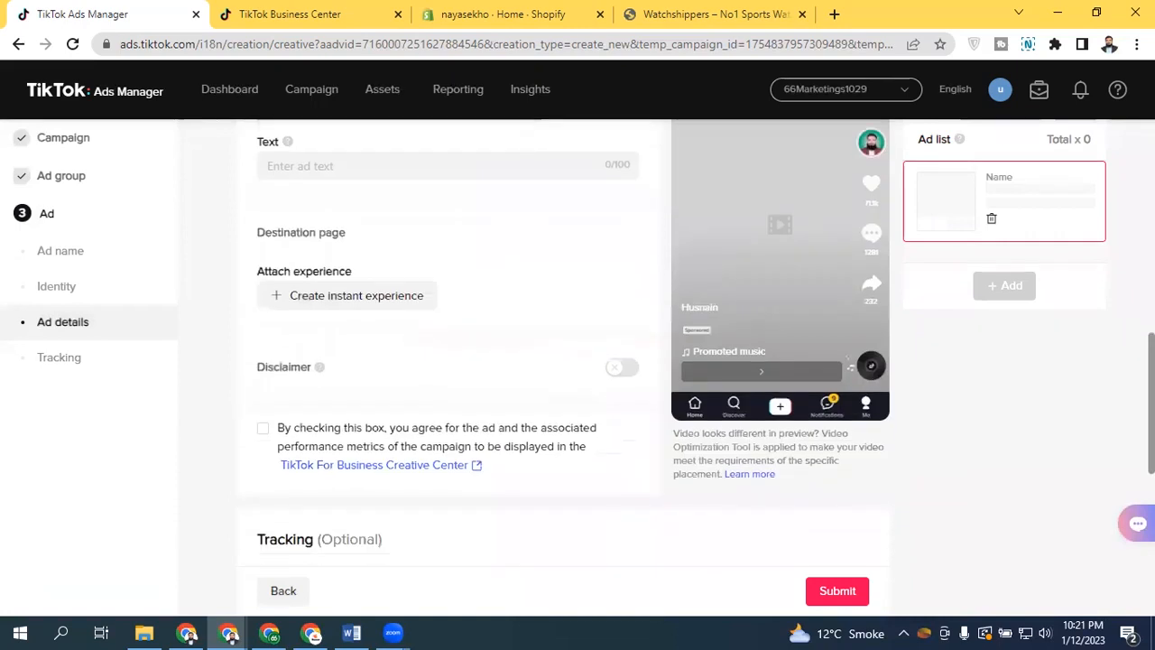
scroll(466, 283, up, 5)
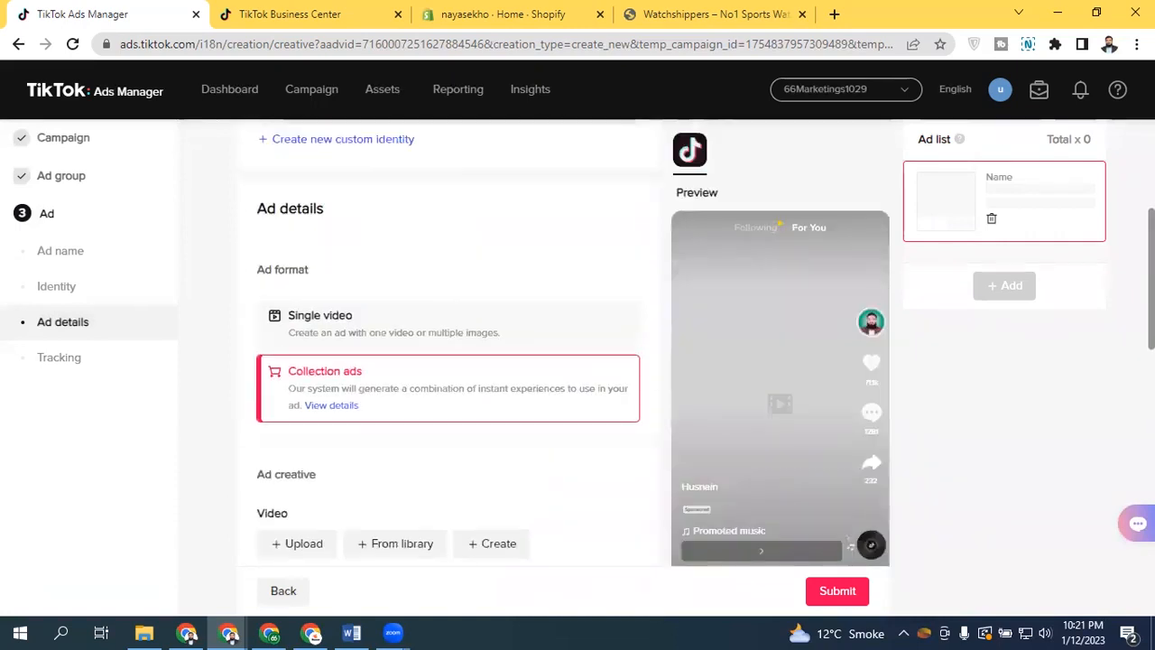
click(411, 322)
Return to the ad group settings and set the website destination to TikTok Instant Page
click(71, 180)
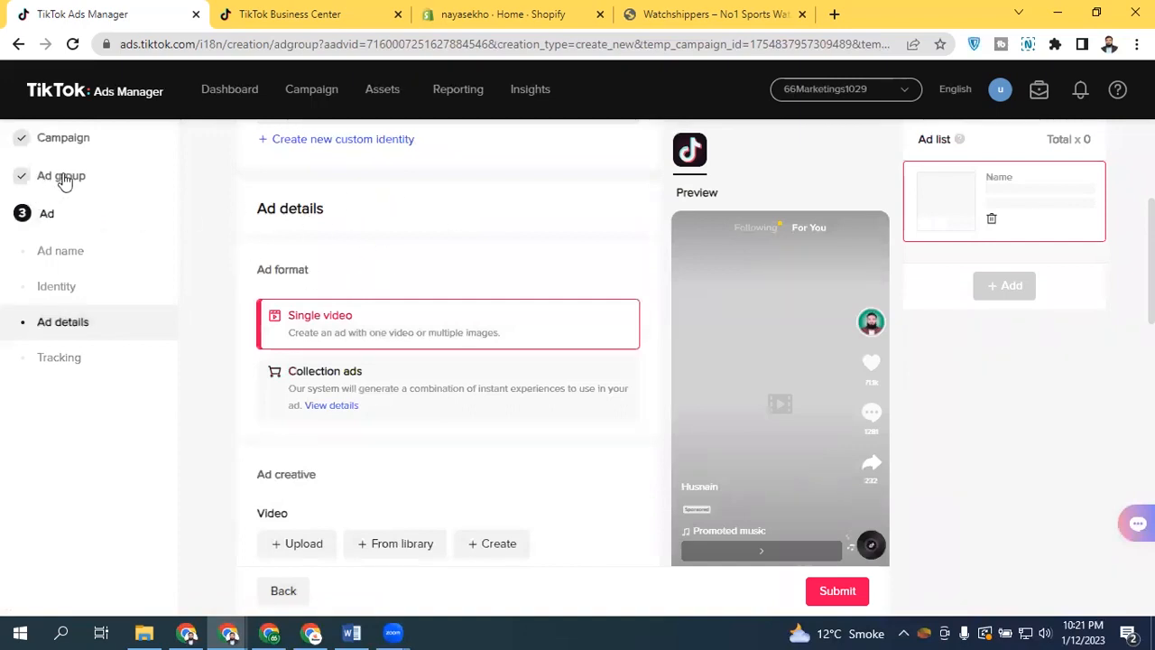
click(65, 178)
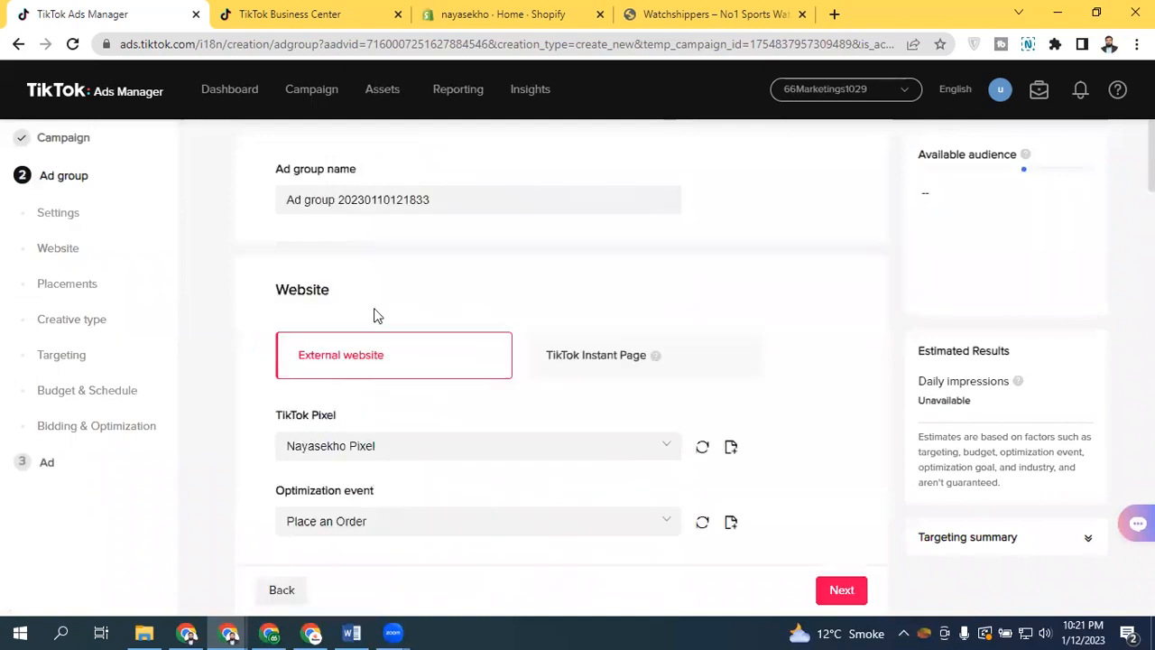
click(603, 359)
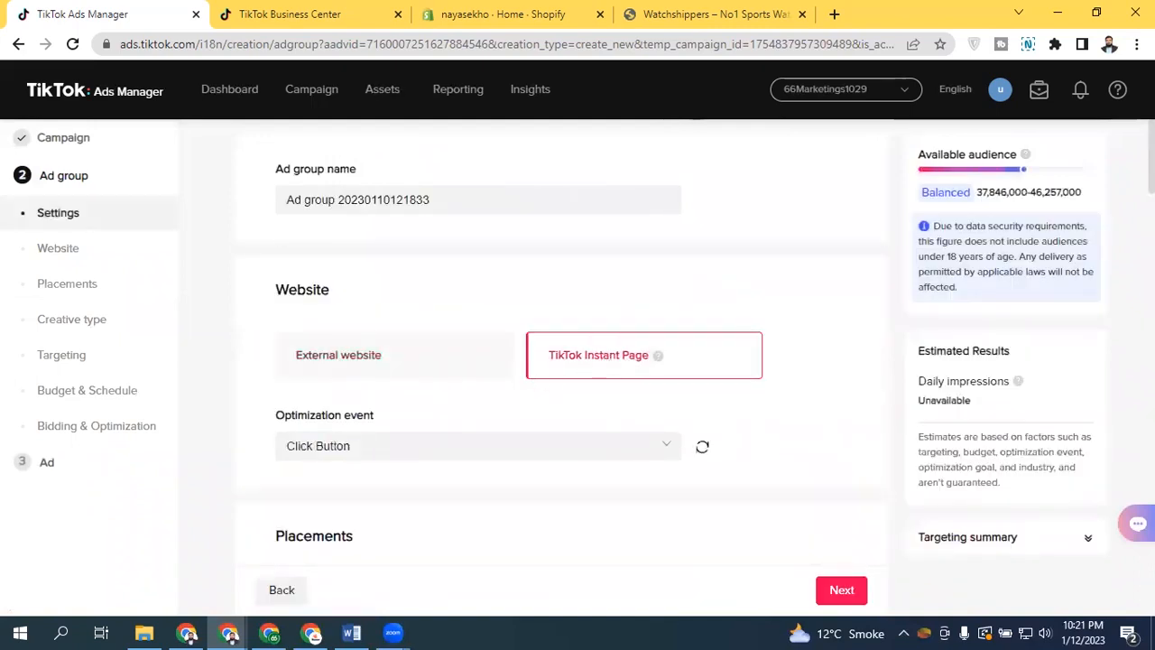
Keep Click Button as the optimization event and continue to the ad step
scroll(380, 302, down, 3)
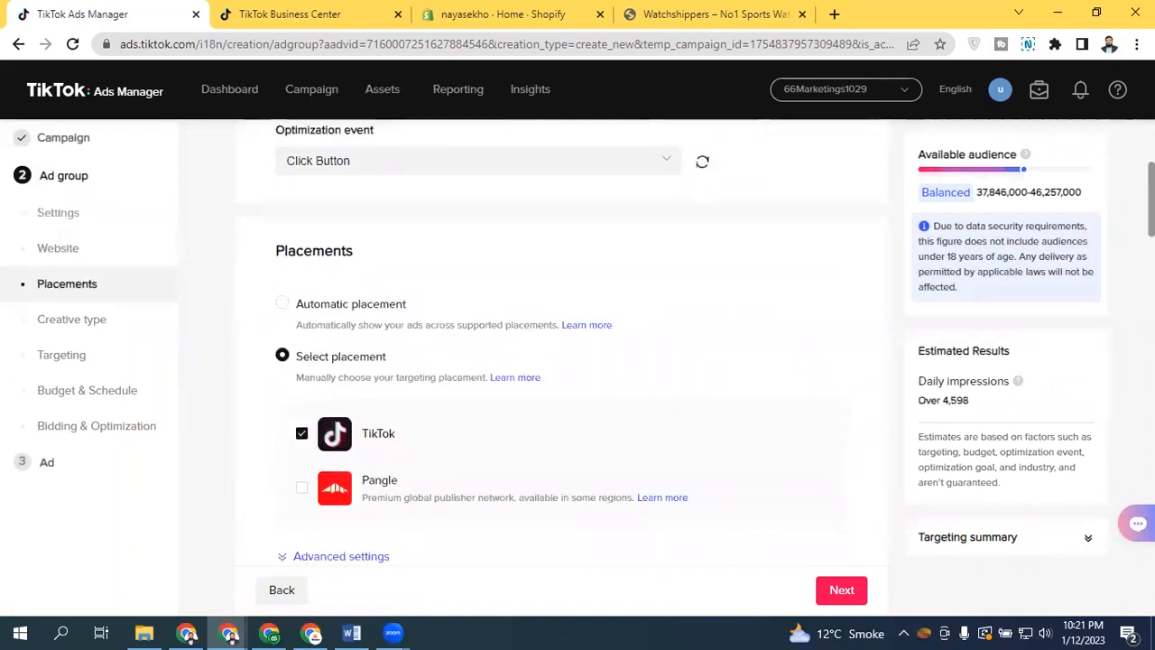
scroll(379, 302, up, 2)
click(370, 307)
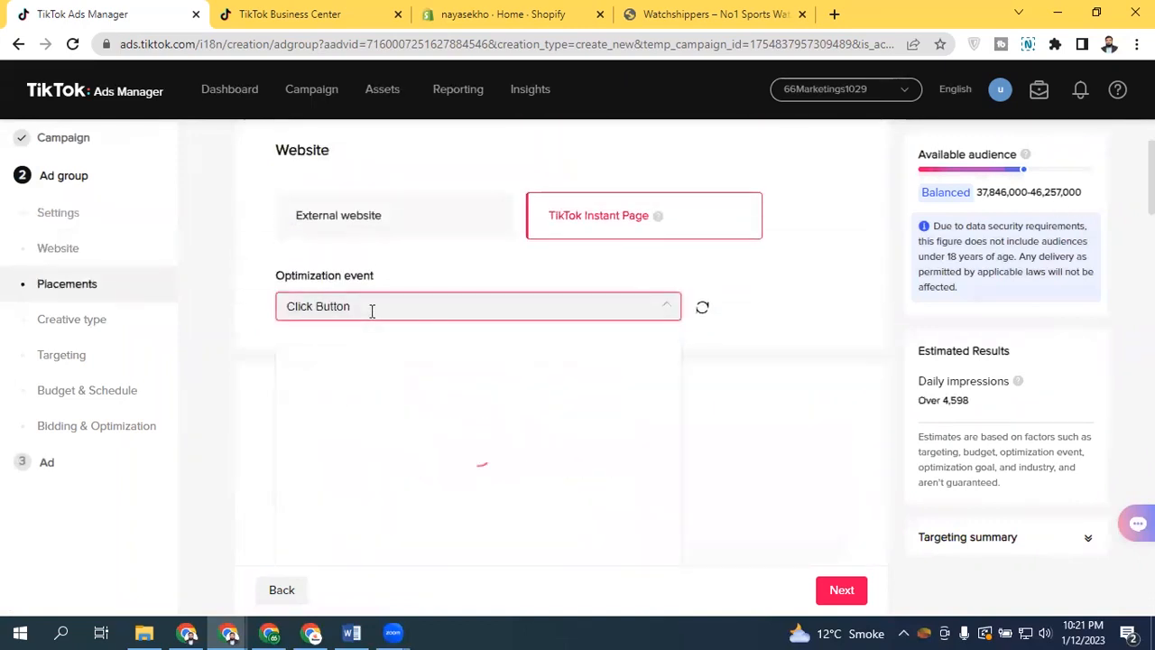
click(371, 311)
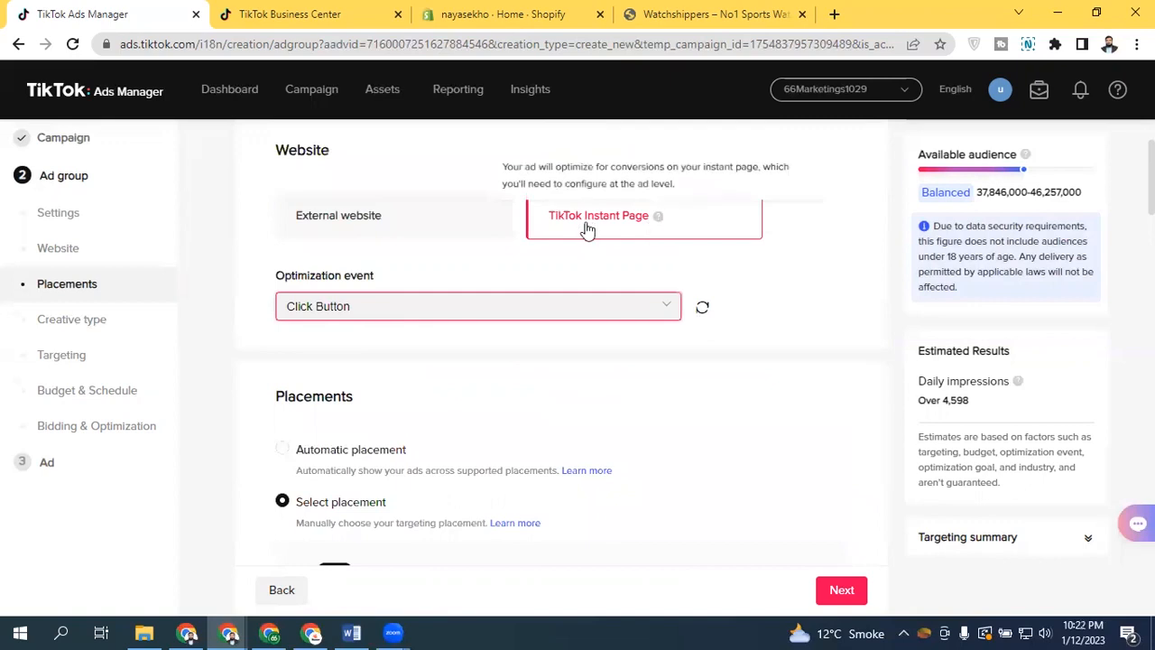
scroll(560, 361, down, 10)
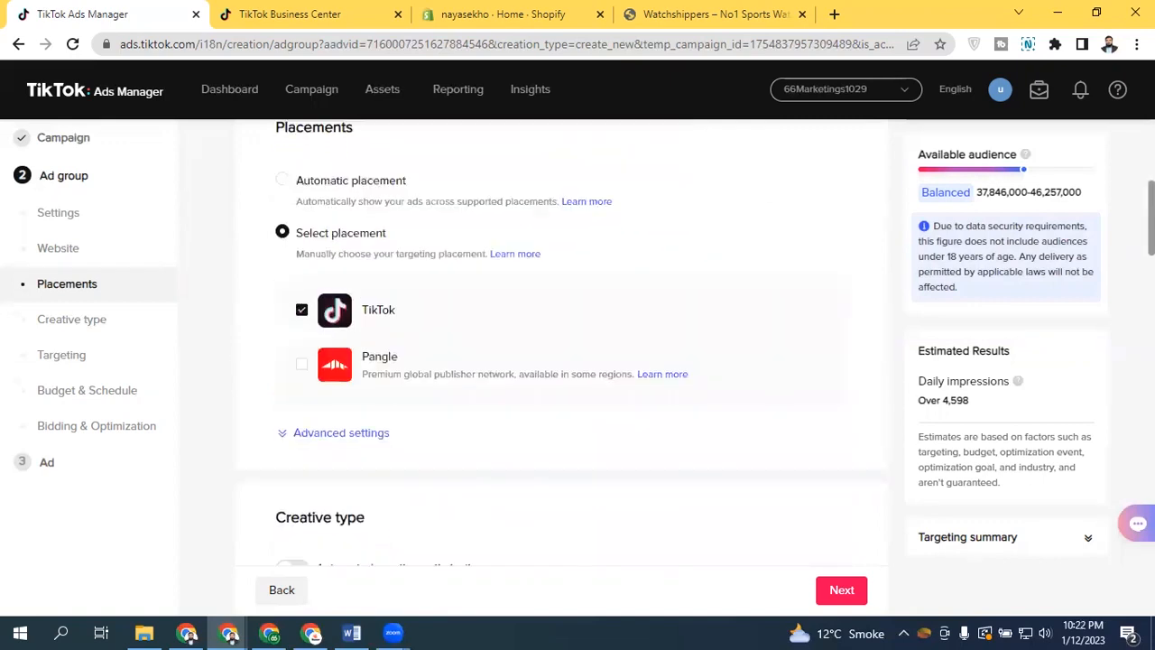
scroll(511, 424, up, 3)
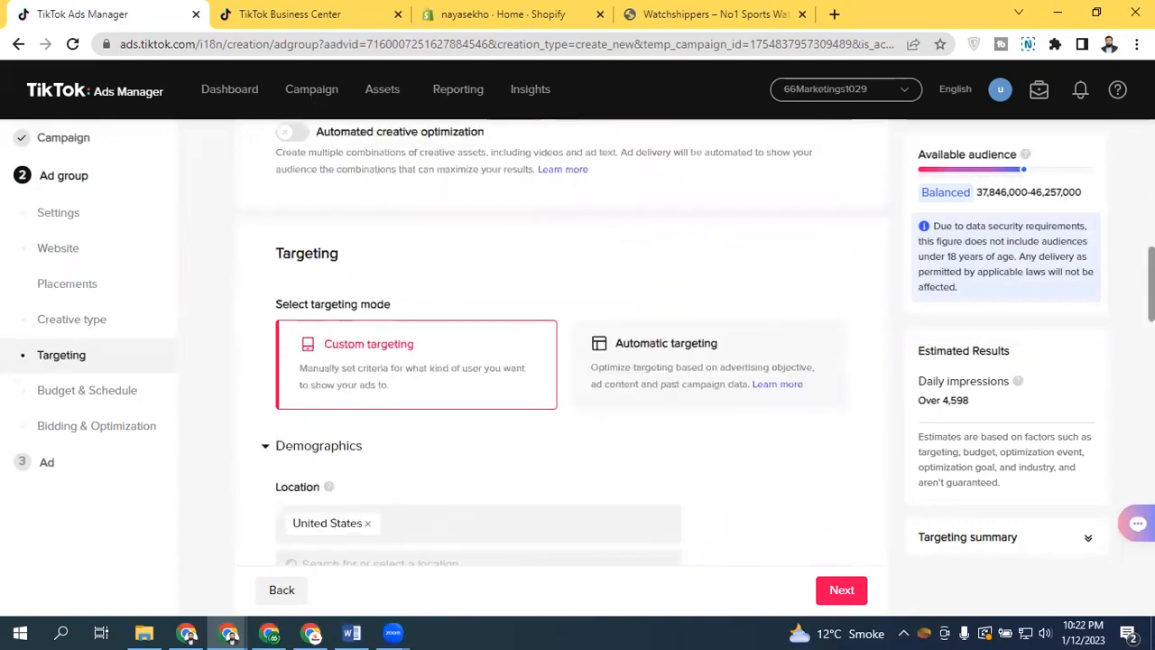
click(844, 590)
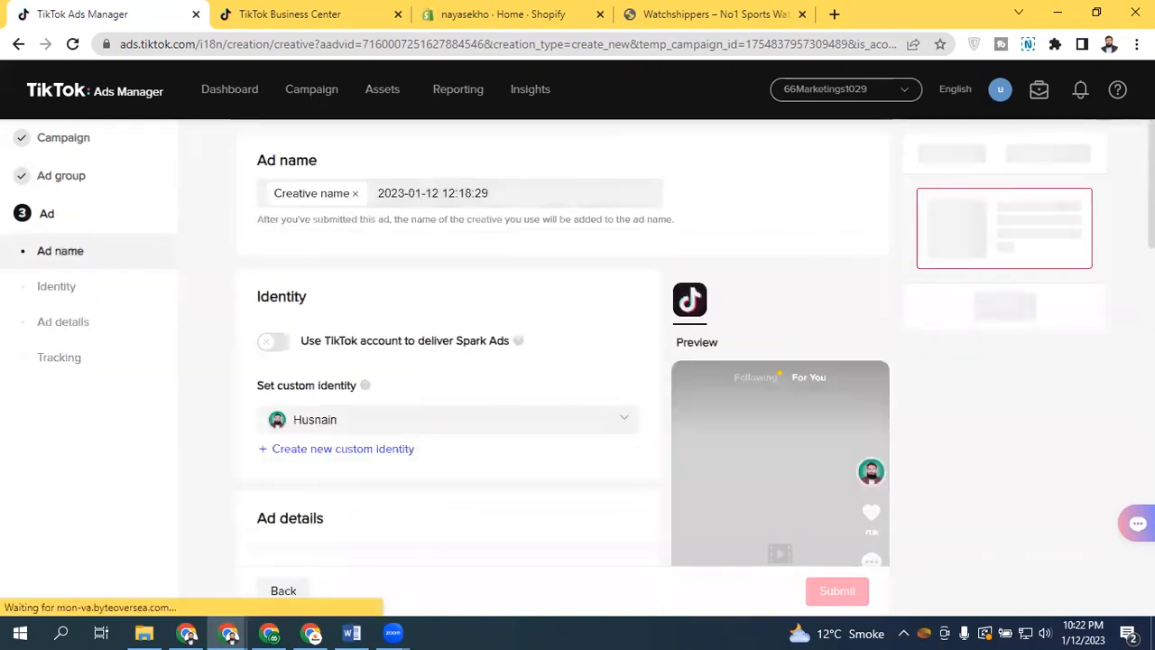
Add an instant page from the library by copying the existing SANDA watch page and completing it
scroll(449, 361, down, 3)
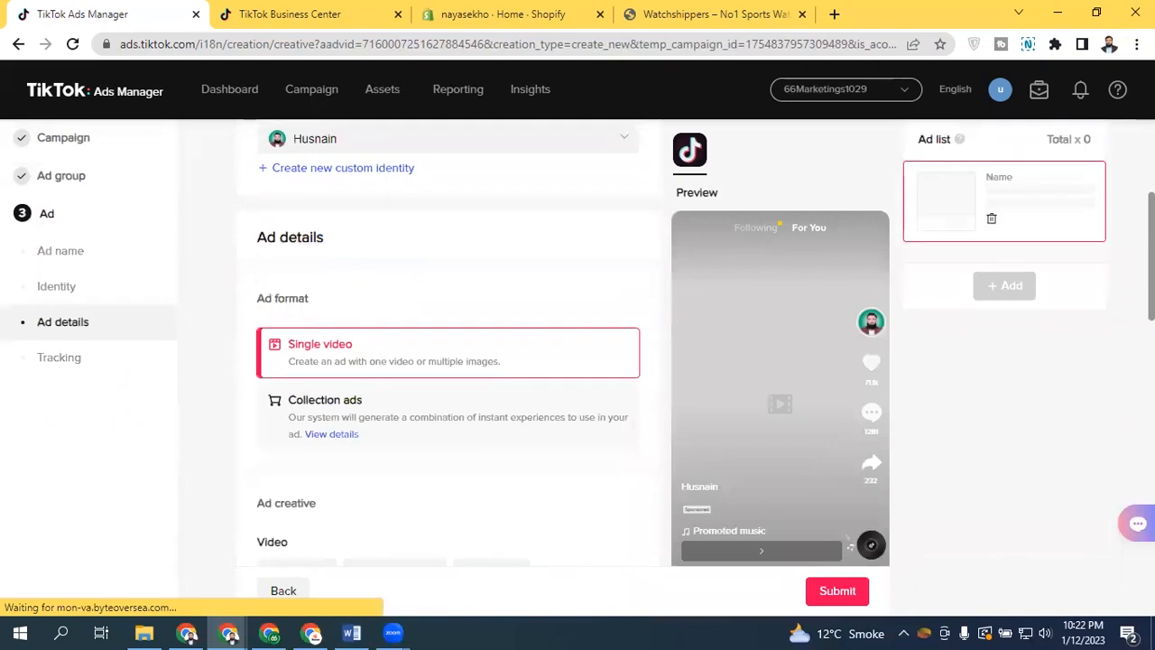
scroll(1088, 294, down, 2)
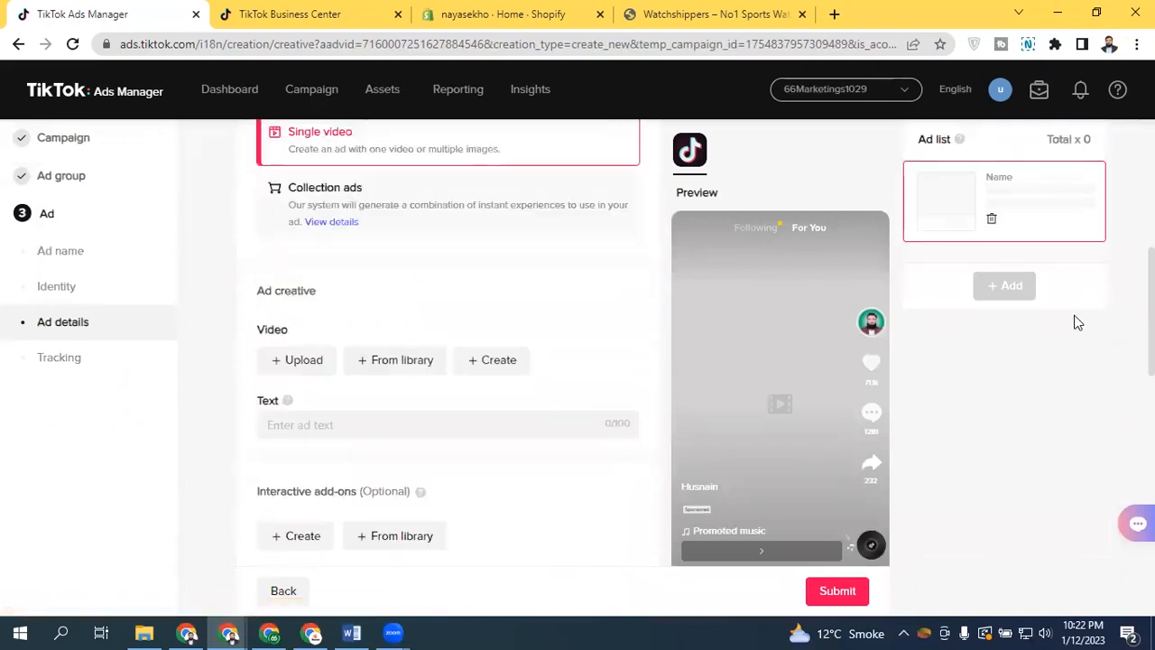
drag(1152, 305, 1152, 372)
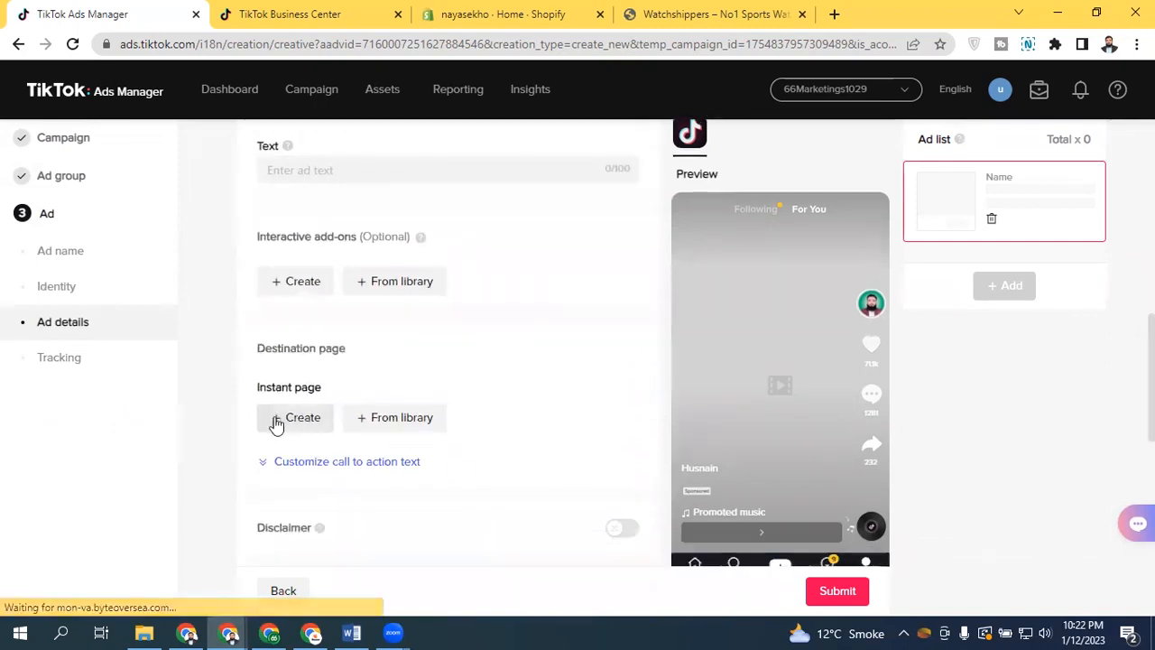
click(391, 418)
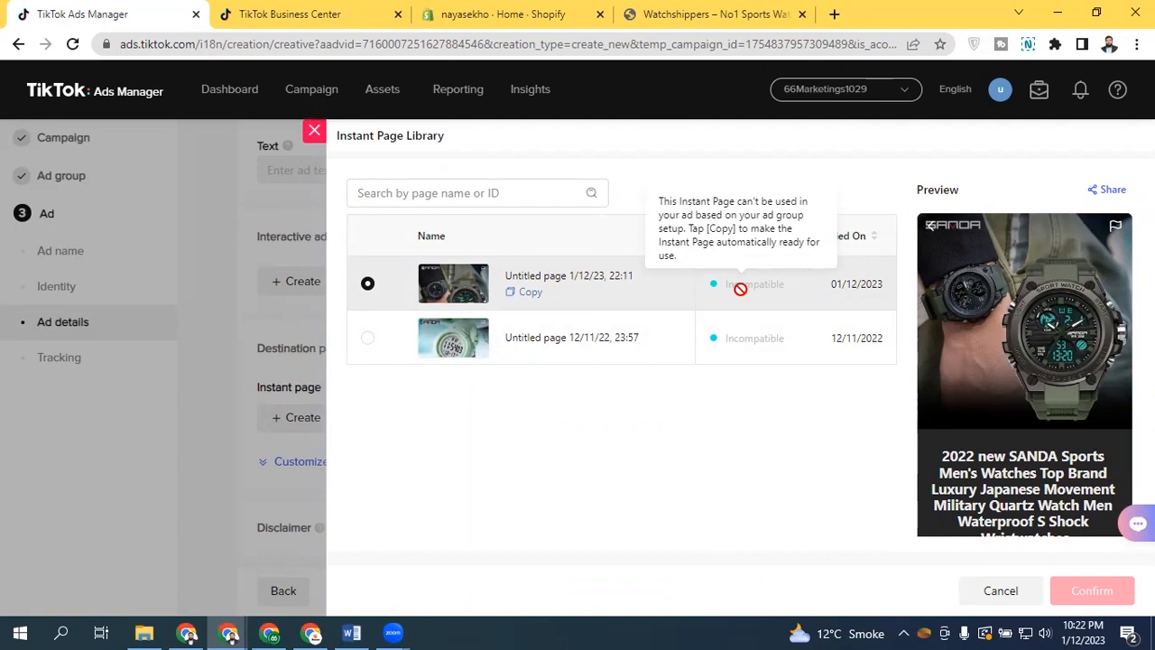
click(533, 292)
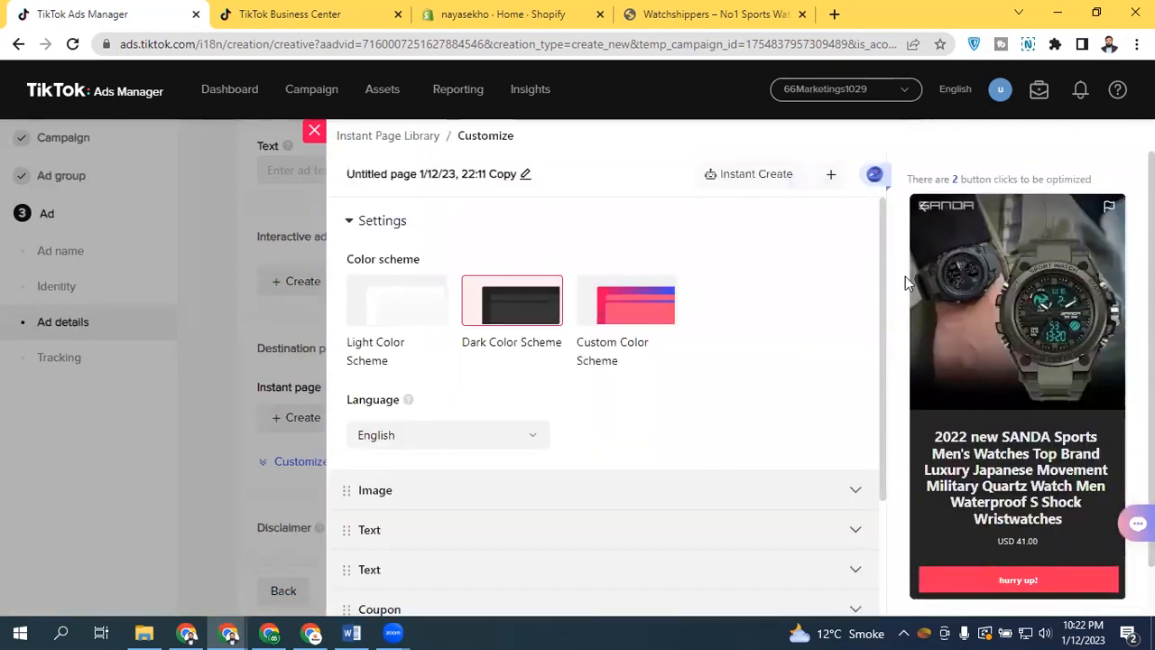
scroll(885, 253, down, 1)
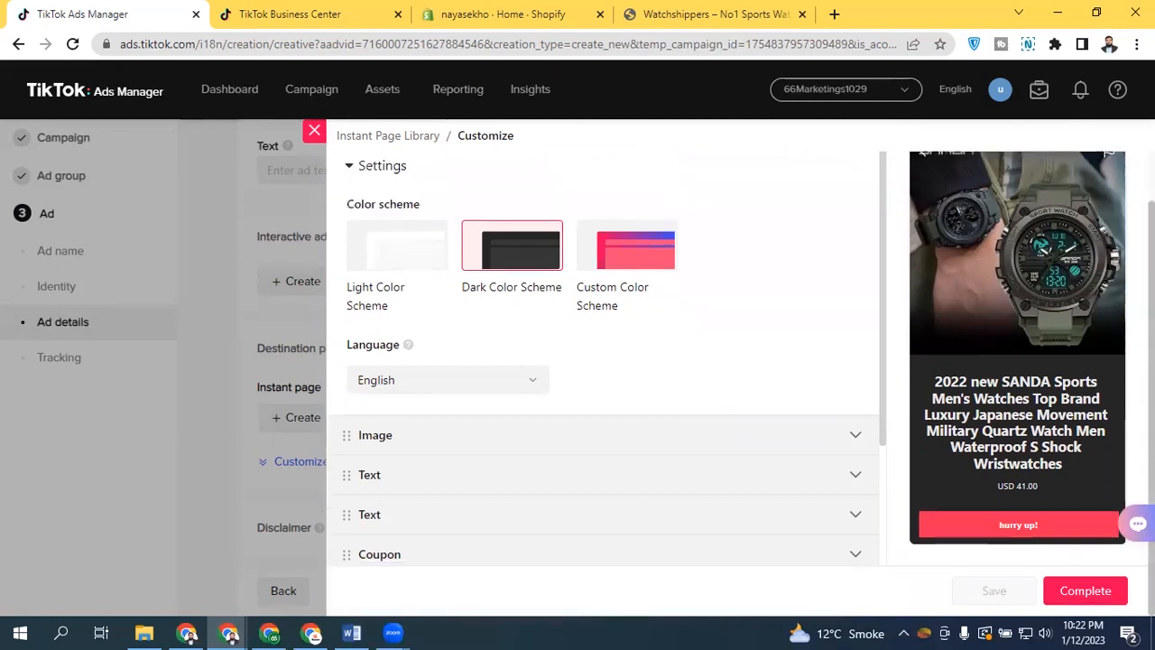
click(1083, 590)
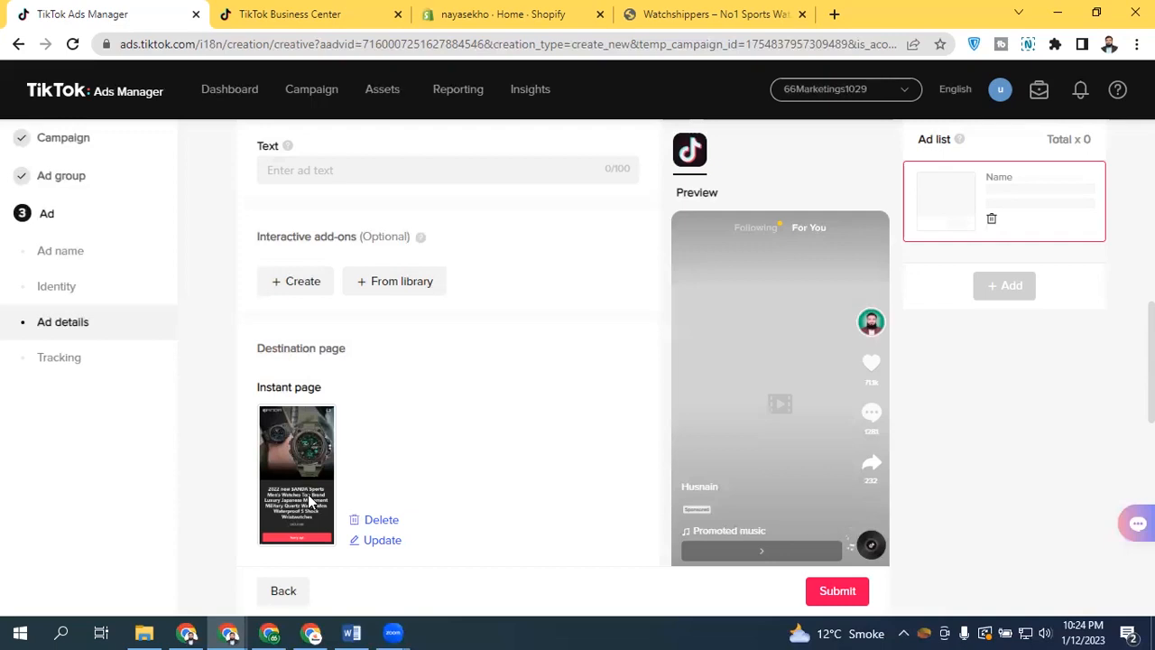
Compare the instant page with the product listing on the Watchshippers store, then return to Ads Manager
scroll(290, 378, down, 1)
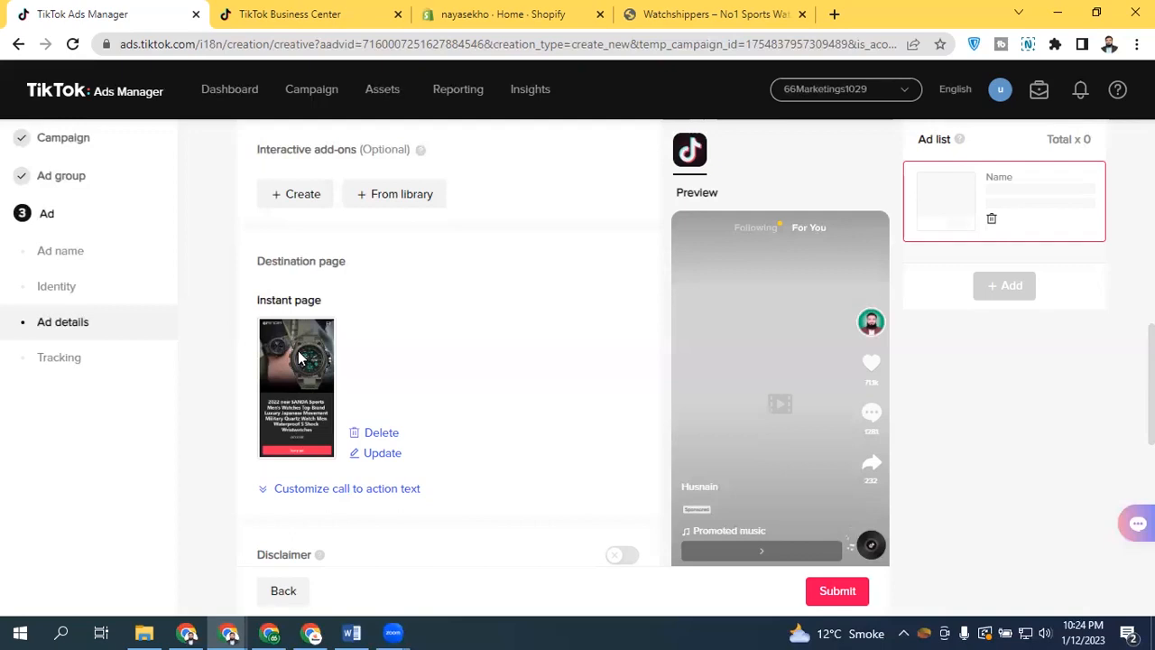
click(704, 14)
click(746, 551)
scroll(746, 550, down, 3)
scroll(746, 550, down, 5)
click(188, 303)
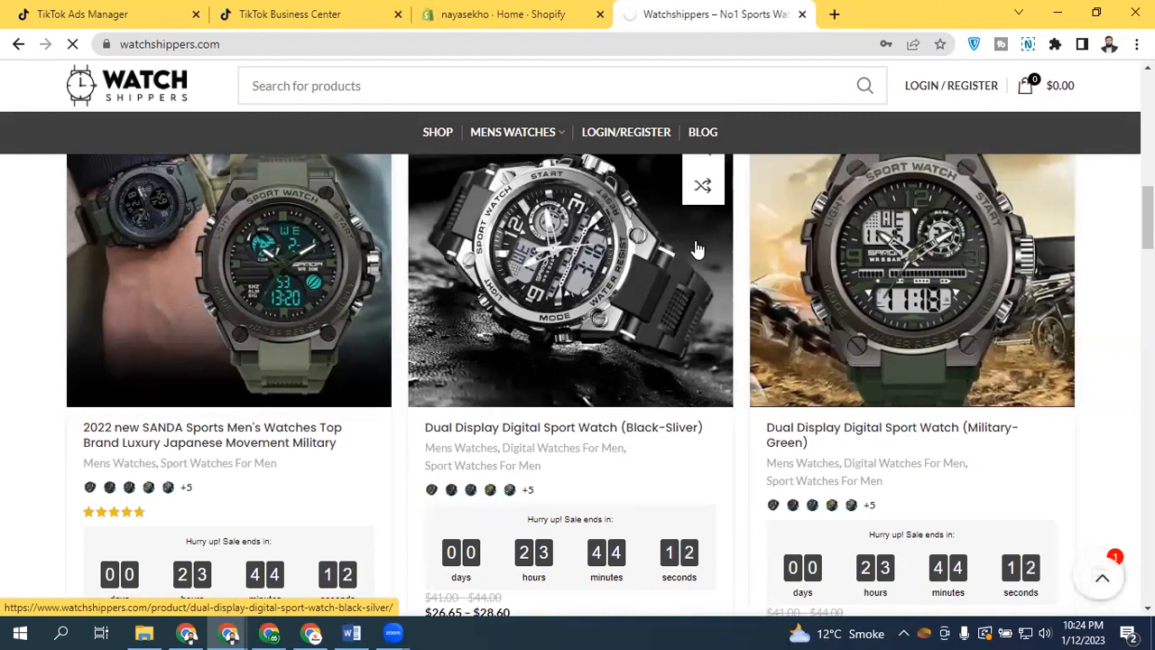
click(86, 13)
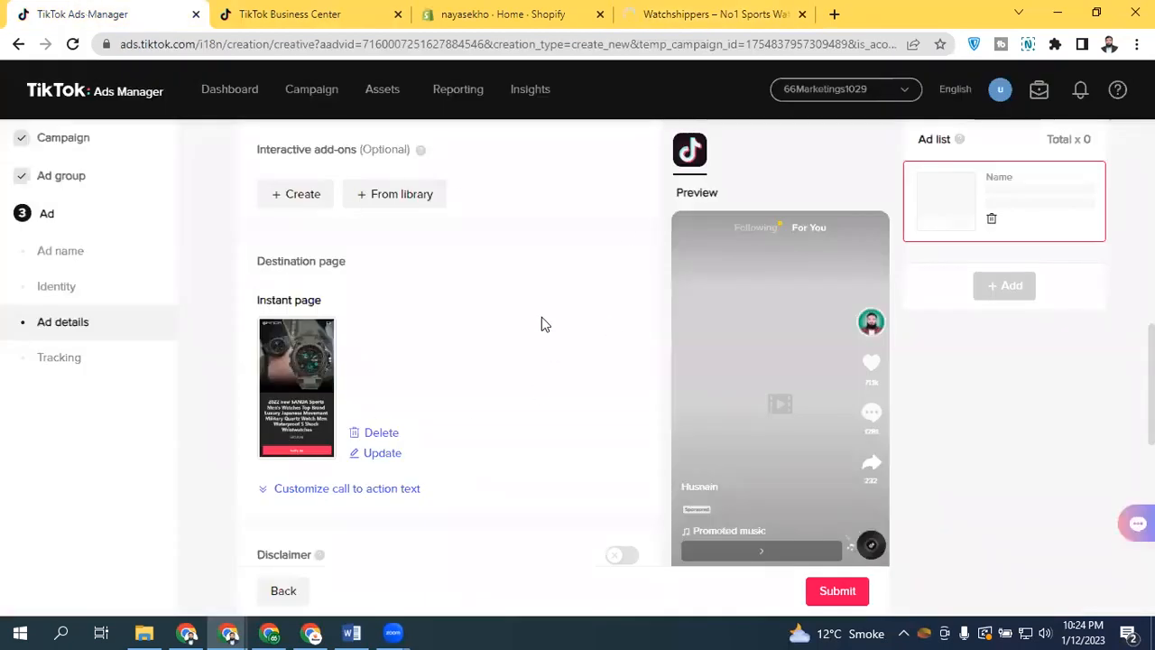